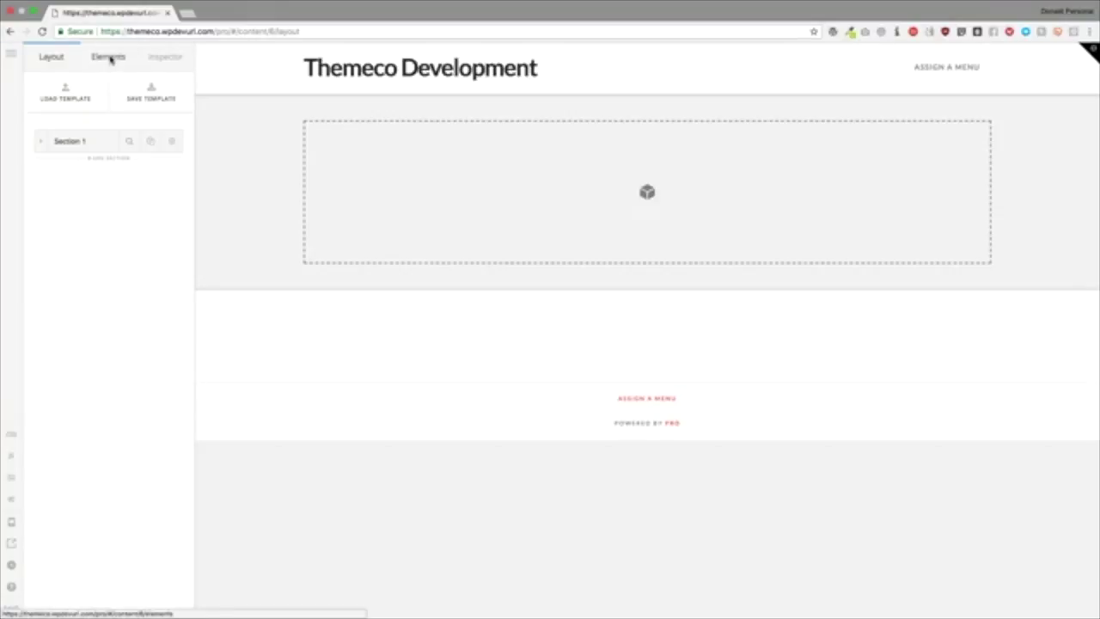
# Step: Open the Elements library in the left panel and browse the available elements
pyautogui.click(108, 57)
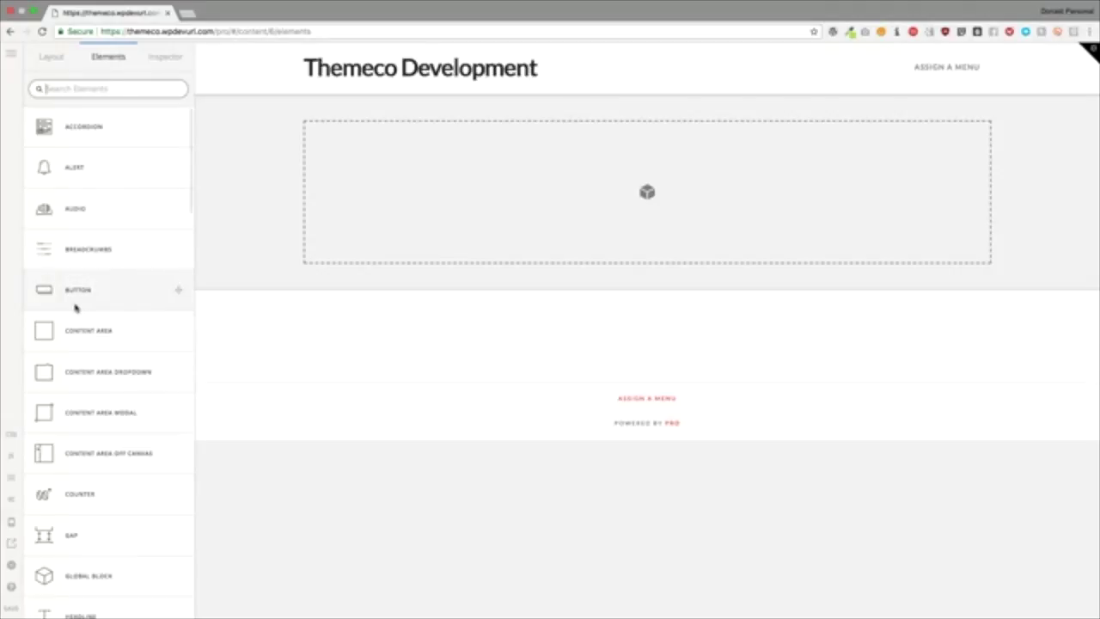
pyautogui.scroll(-10, 76, 310)
pyautogui.scroll(10, 76, 308)
pyautogui.scroll(-3, 100, 290)
pyautogui.scroll(-10, 101, 288)
pyautogui.scroll(5, 100, 284)
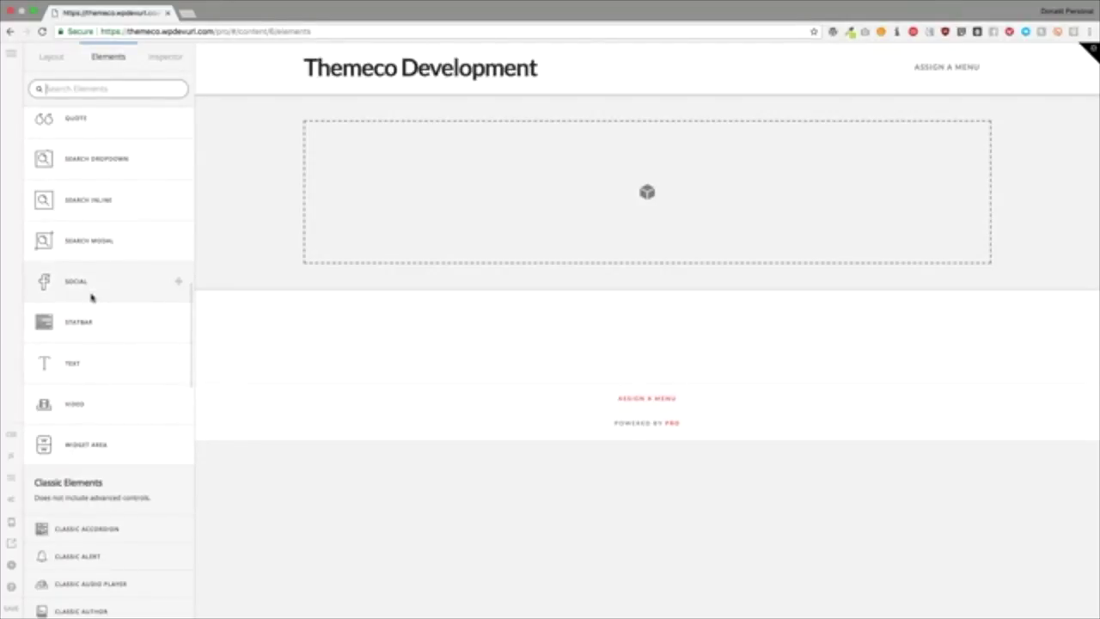
pyautogui.scroll(-5, 92, 297)
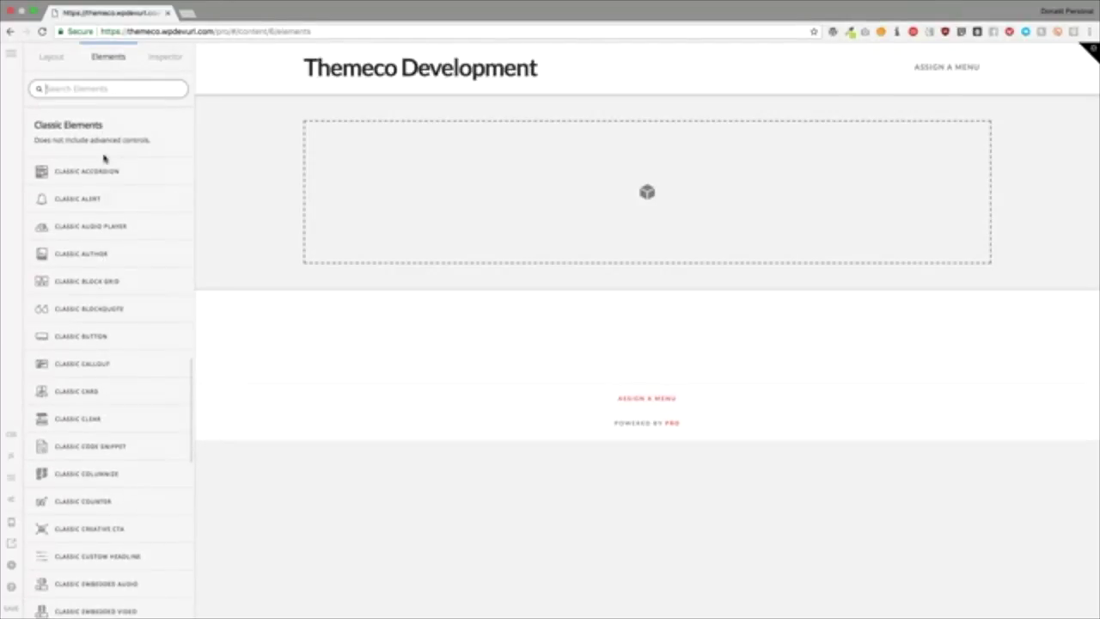
pyautogui.scroll(-1, 89, 351)
pyautogui.scroll(-3, 90, 350)
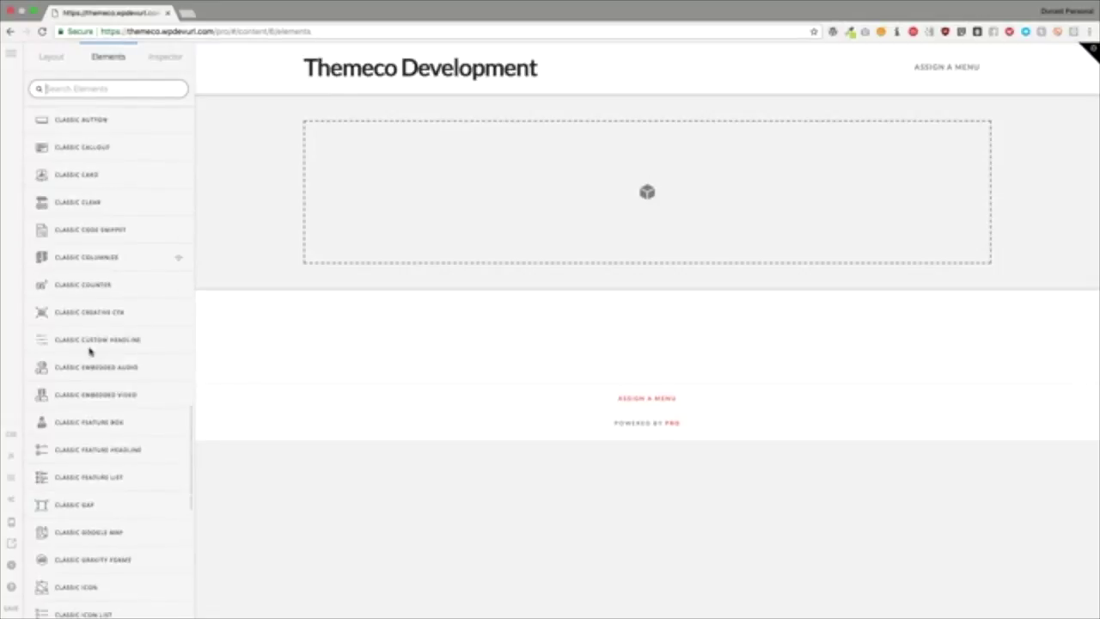
pyautogui.scroll(5, 90, 351)
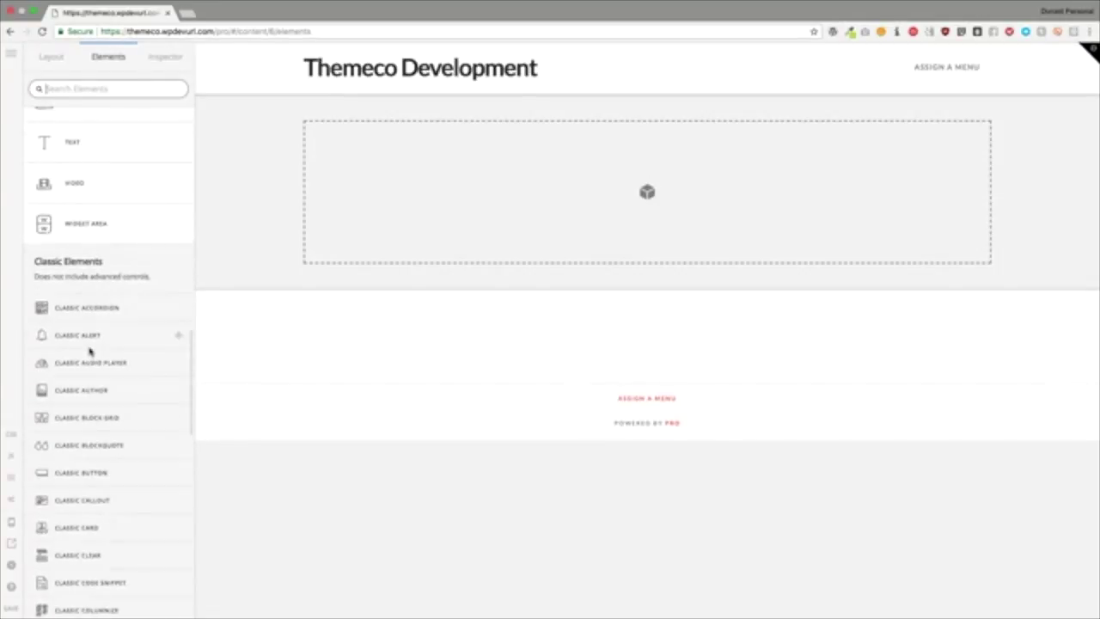
pyautogui.scroll(10, 90, 350)
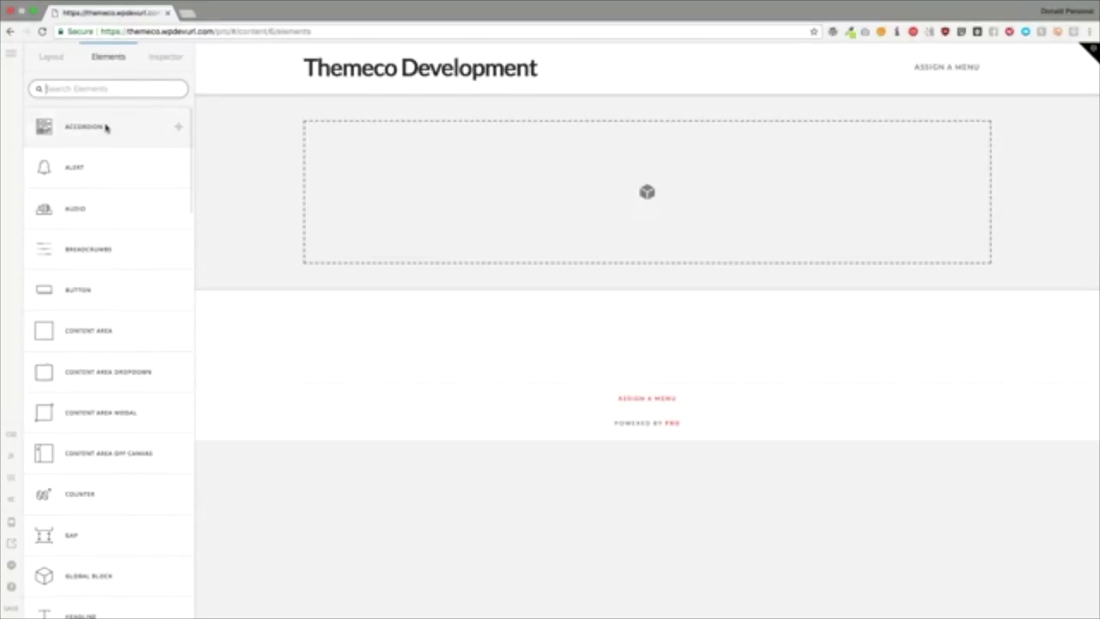
# Step: Drag an Accordion into the empty section and add a third and fourth accordion item
pyautogui.moveTo(105, 126); pyautogui.dragTo(379, 189)
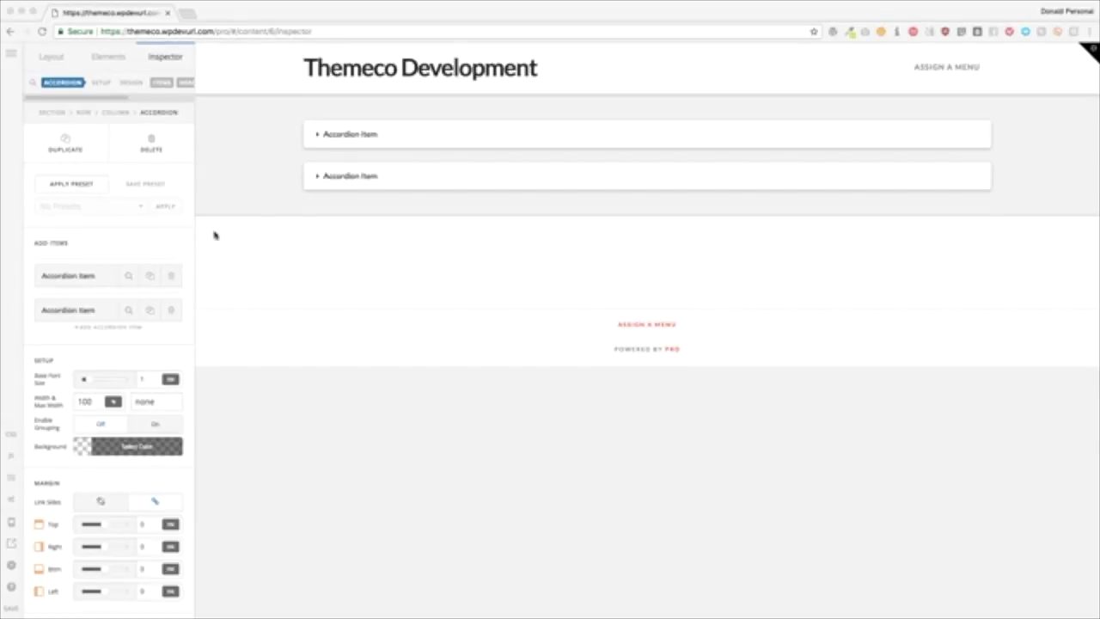
pyautogui.click(124, 231)
pyautogui.scroll(-3, 108, 234)
pyautogui.scroll(3, 108, 234)
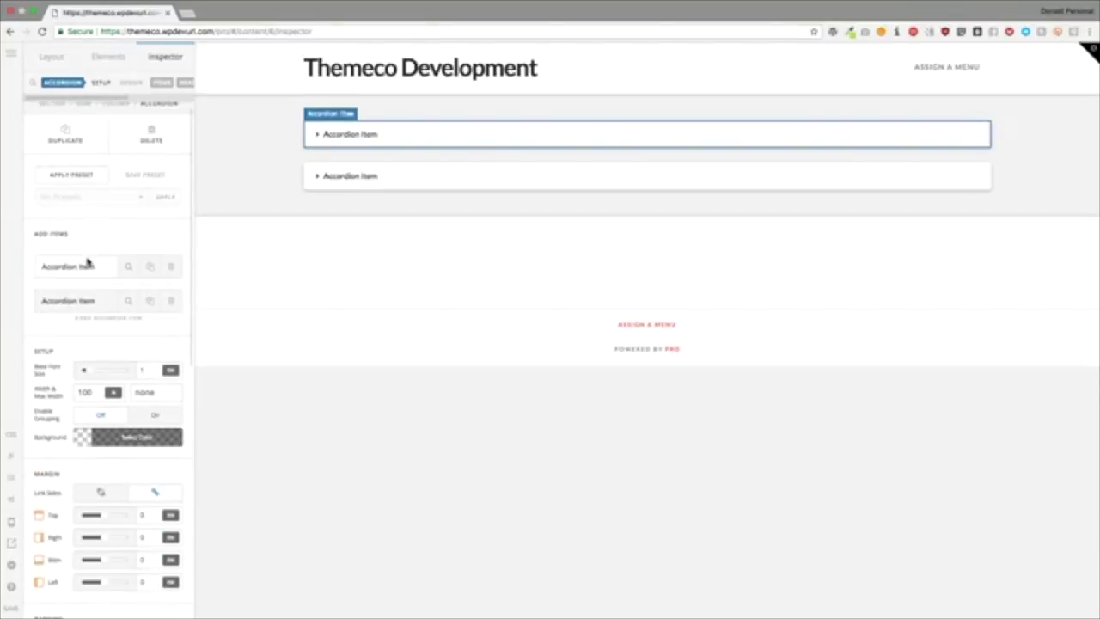
pyautogui.moveTo(72, 234); pyautogui.dragTo(38, 235)
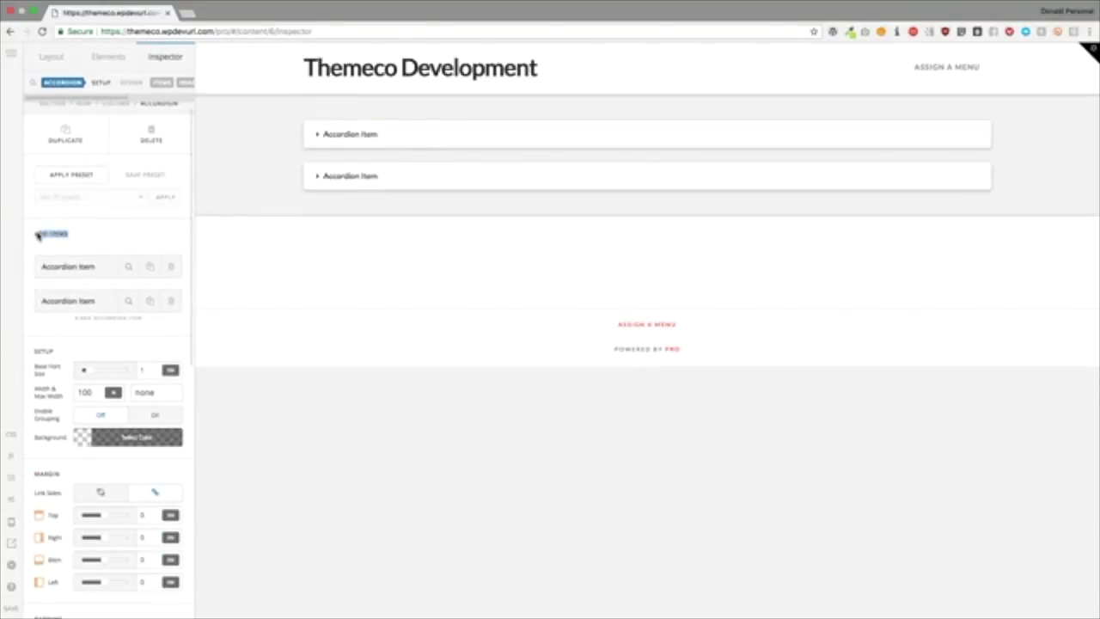
pyautogui.click(104, 235)
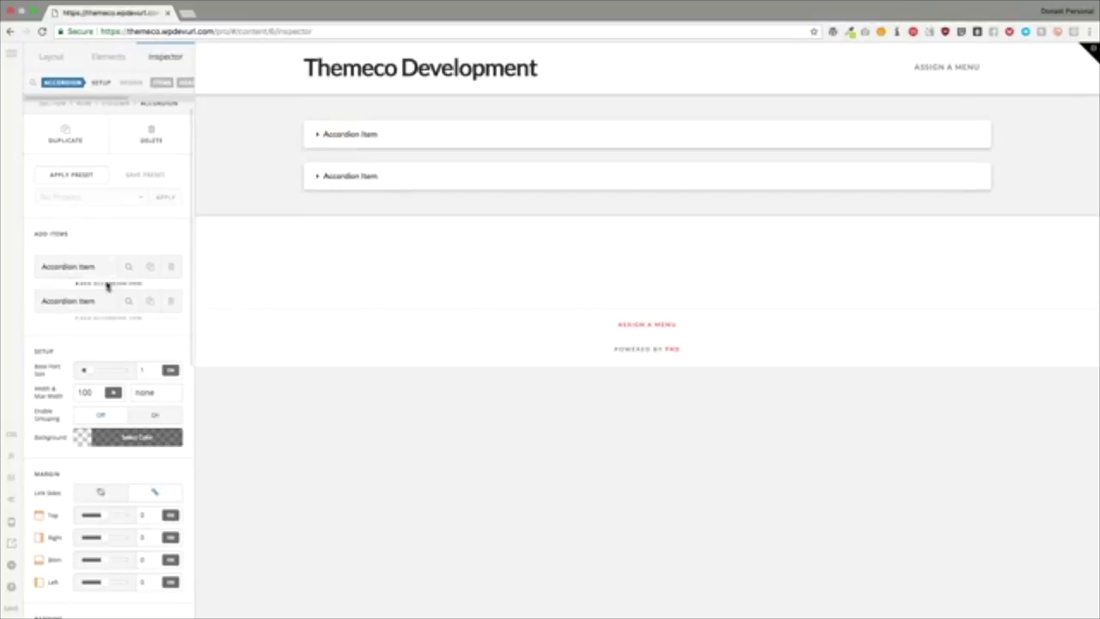
pyautogui.click(102, 318)
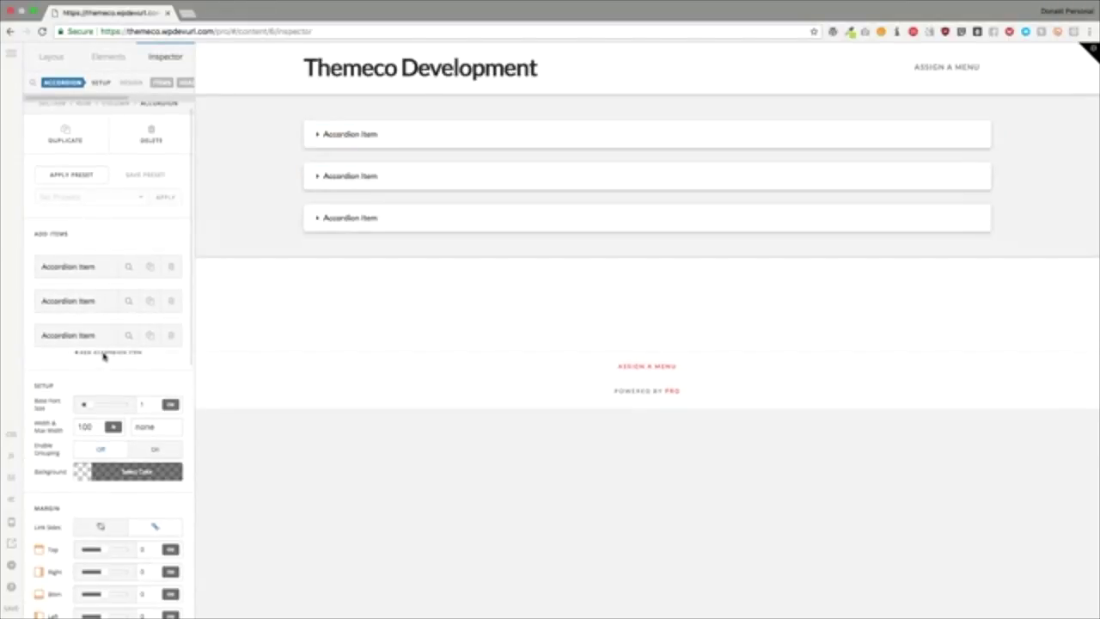
pyautogui.click(103, 354)
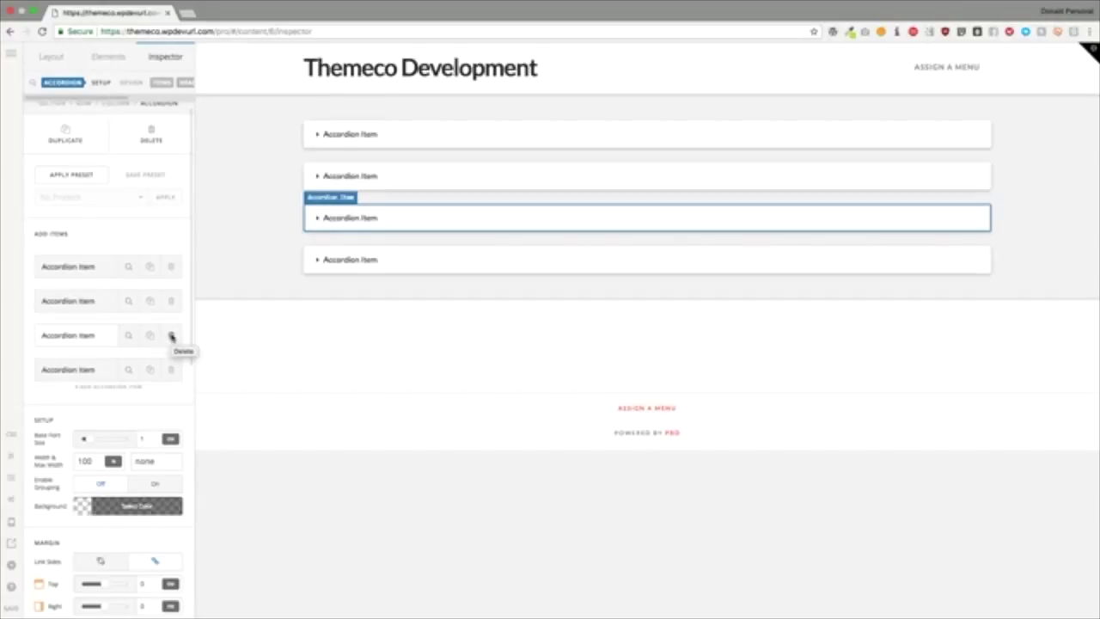
# Step: Set the accordion's Base Font Size to 2 em
pyautogui.scroll(-3, 168, 335)
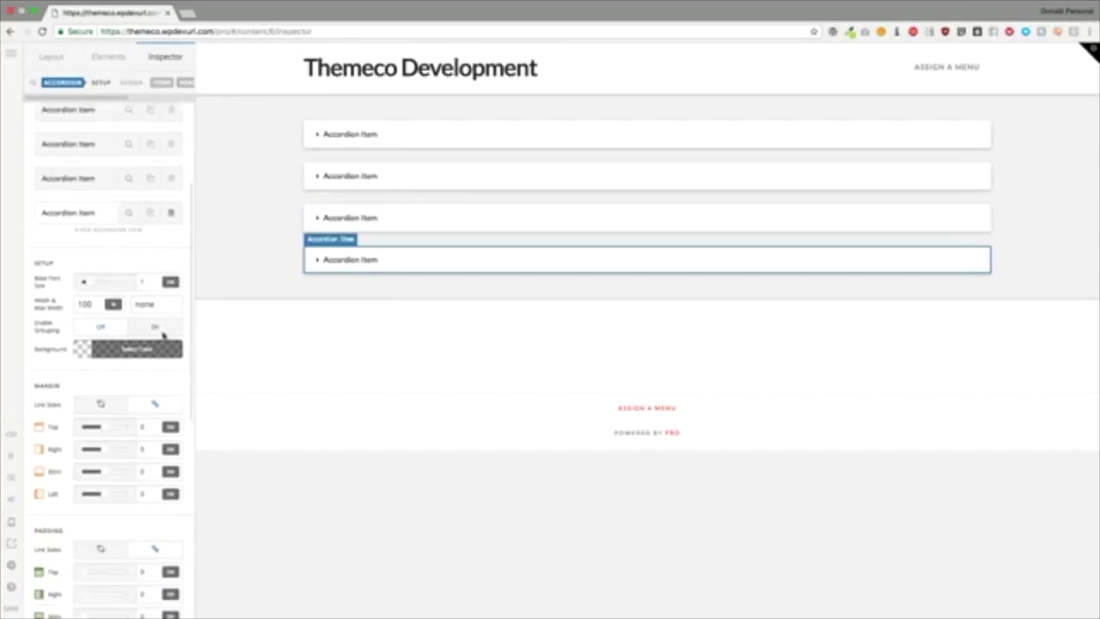
pyautogui.click(146, 282)
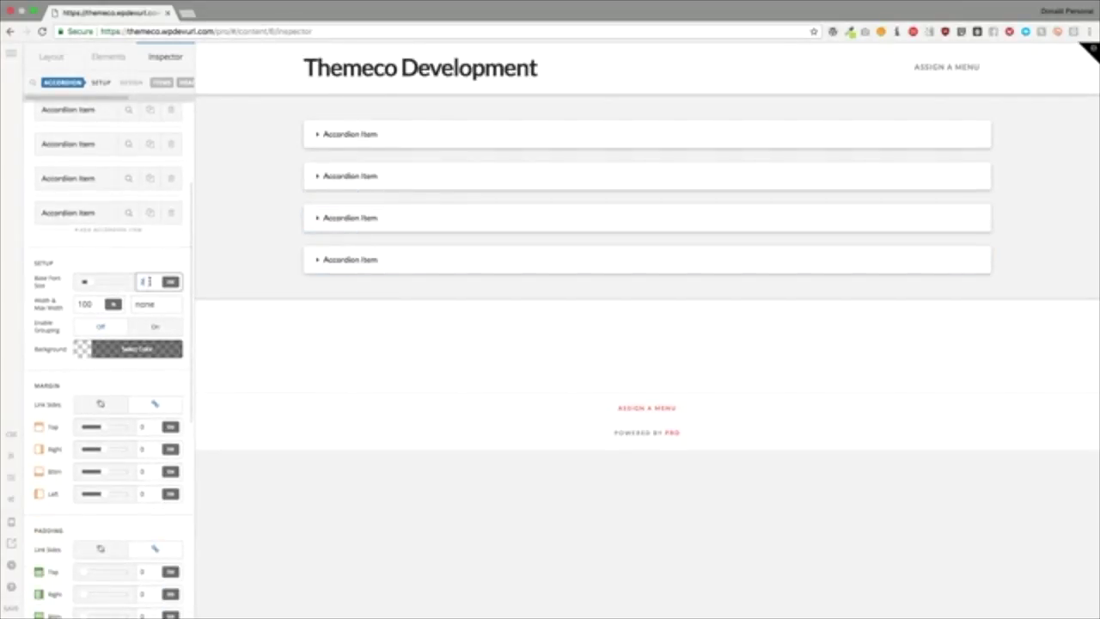
pyautogui.write('em')
pyautogui.click(386, 140)
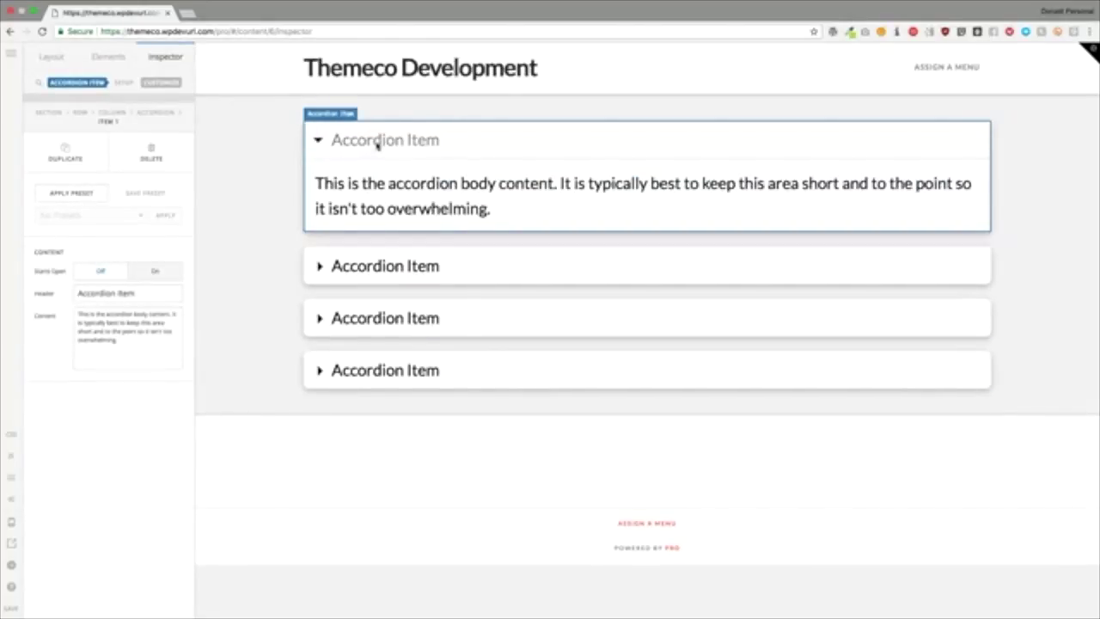
pyautogui.click(155, 113)
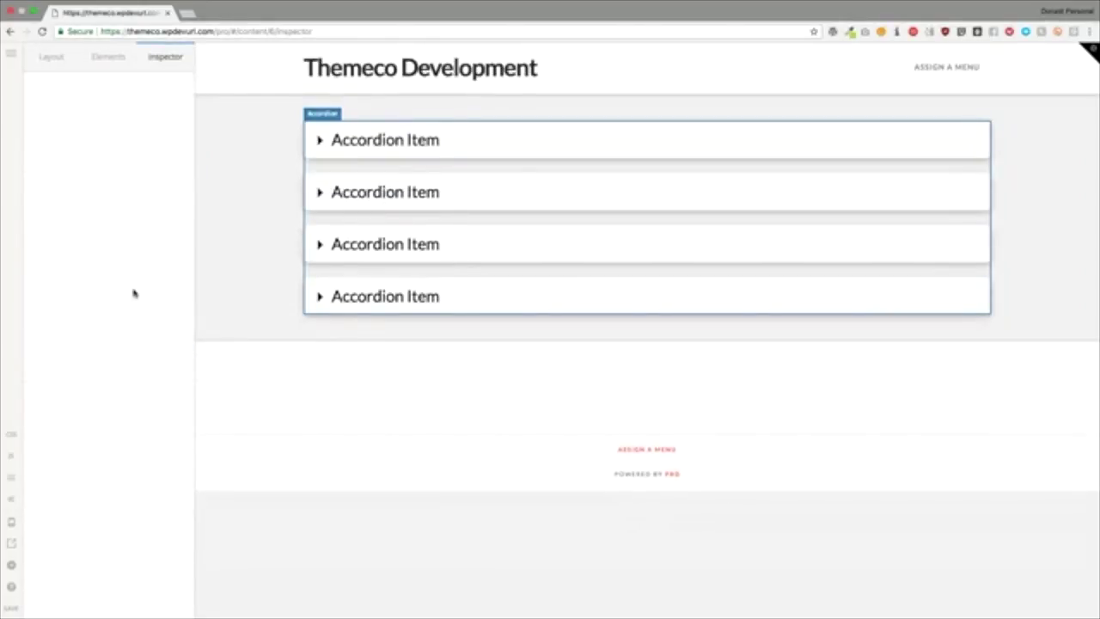
# Step: Change the accordion's Width from 100 to 50%
pyautogui.scroll(-5, 121, 293)
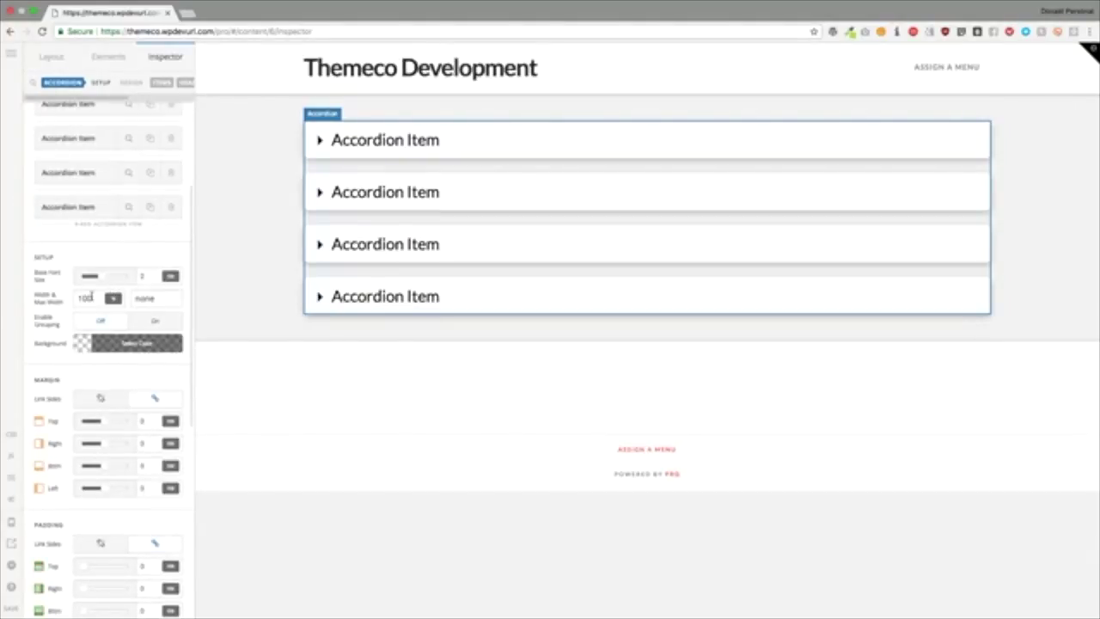
pyautogui.moveTo(93, 299); pyautogui.dragTo(75, 298)
pyautogui.write('200')
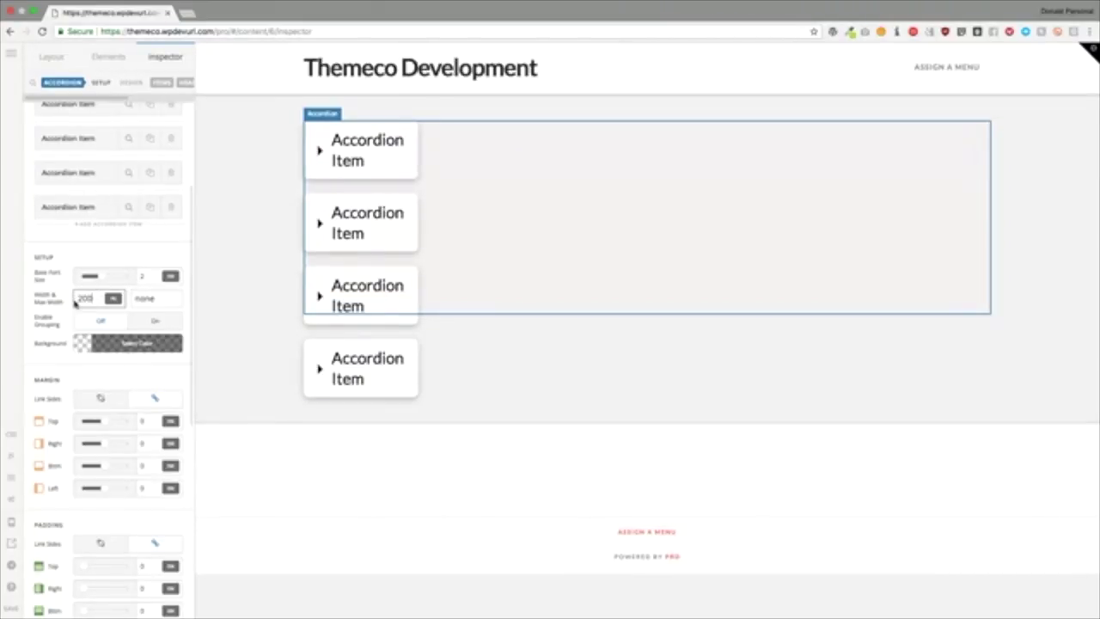
pyautogui.doubleClick(79, 298)
pyautogui.press('BackSpace')
pyautogui.write('50%')
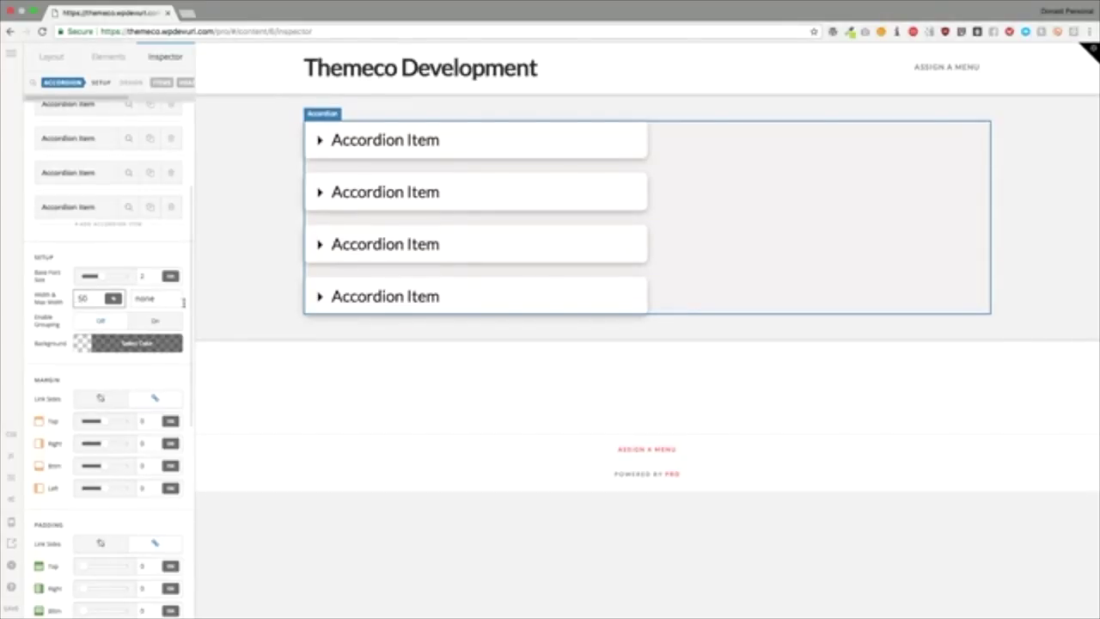
pyautogui.click(169, 301)
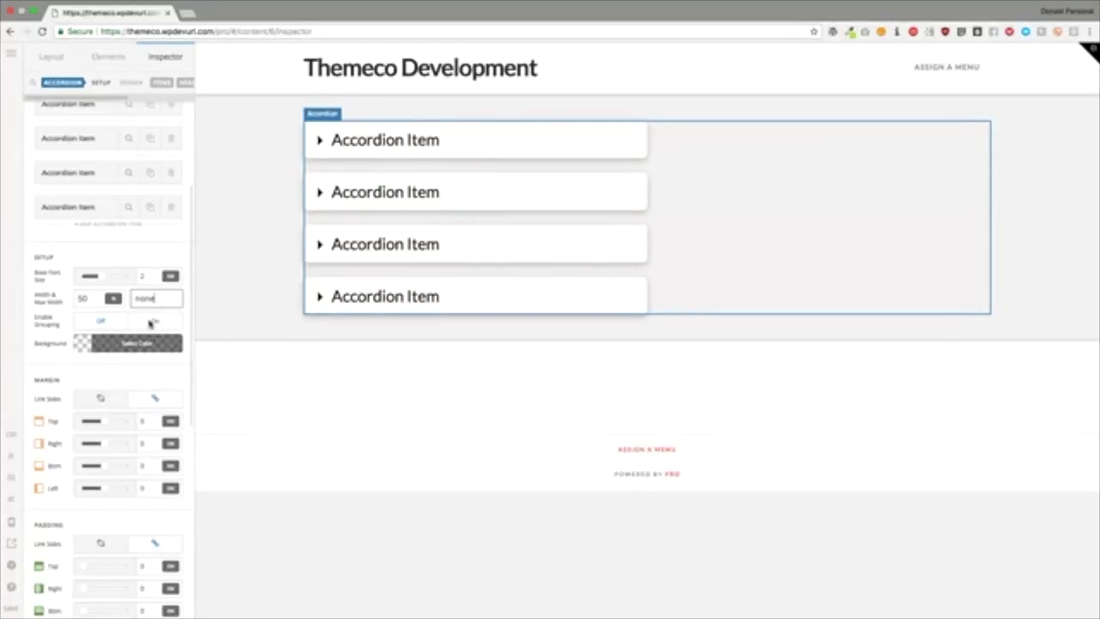
# Step: Turn Enable Grouping on and expand each of the four items to test it
pyautogui.click(152, 321)
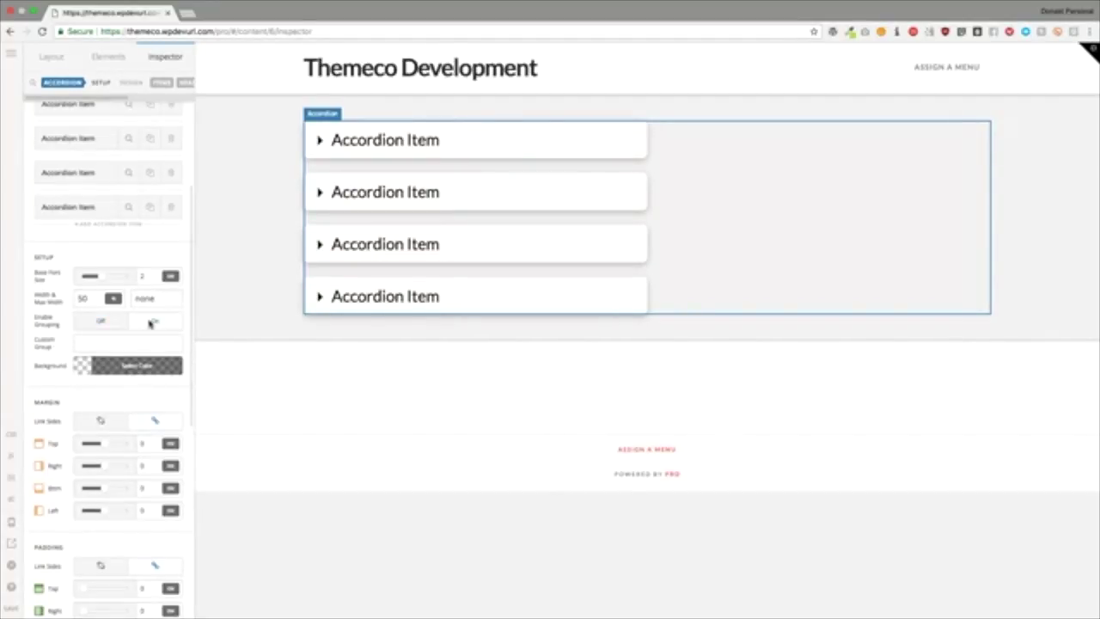
pyautogui.click(355, 297)
pyautogui.click(341, 244)
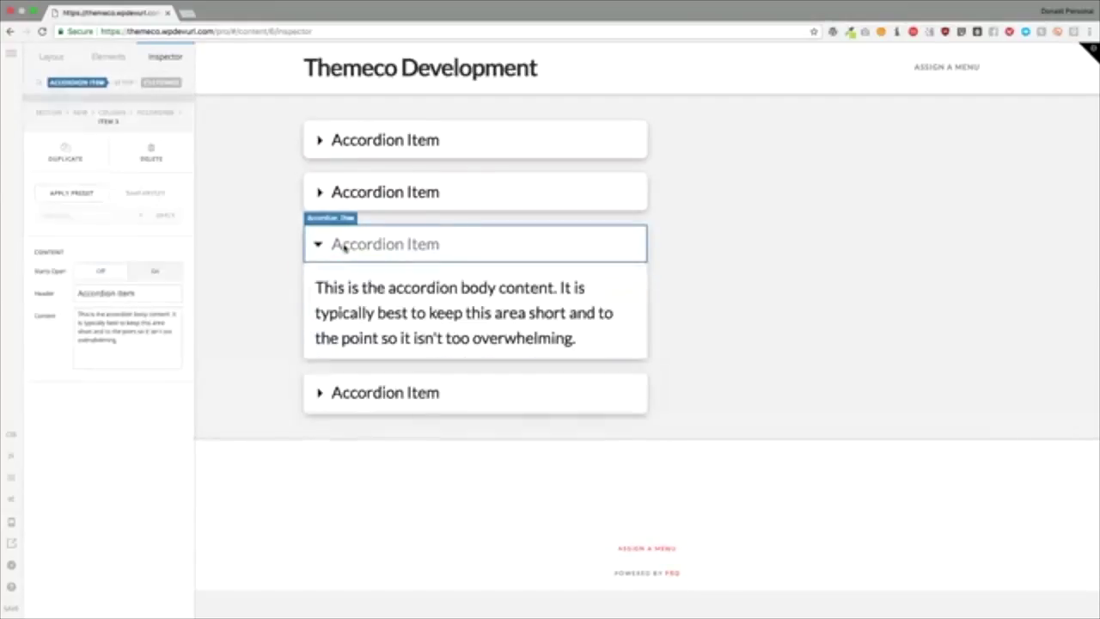
pyautogui.click(346, 203)
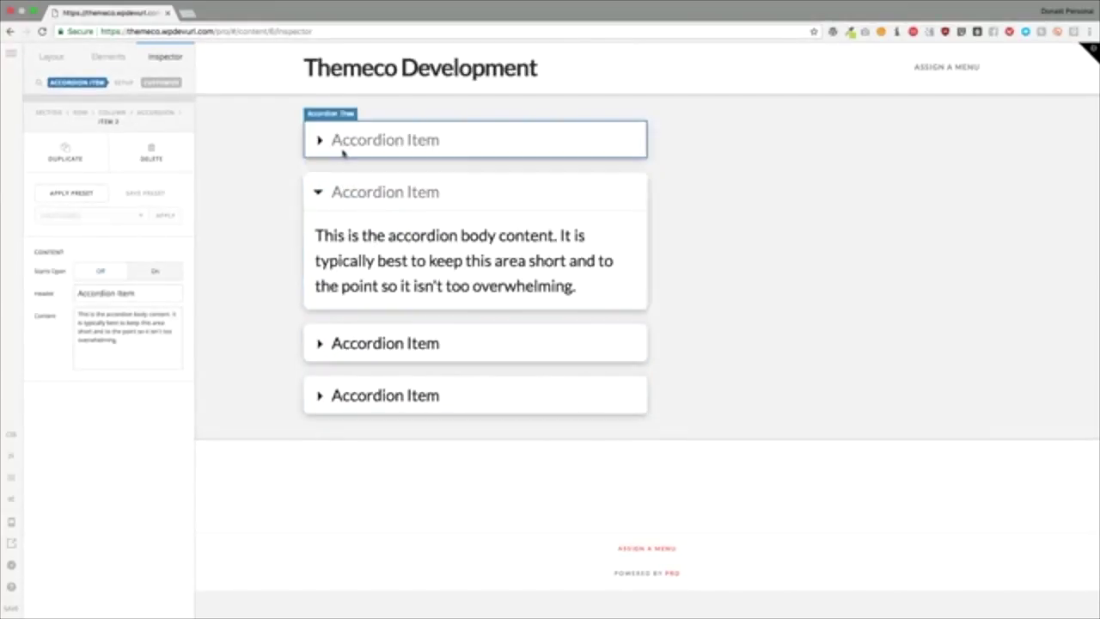
pyautogui.click(343, 144)
pyautogui.click(157, 112)
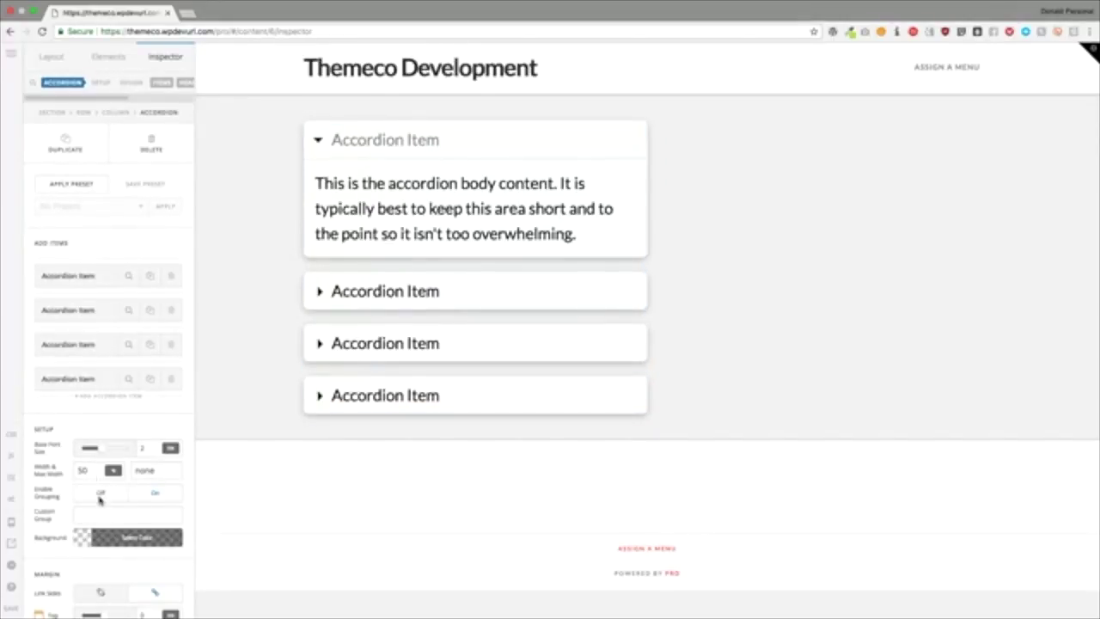
# Step: Turn grouping back off and expand all four items to confirm they open independently
pyautogui.click(100, 492)
pyautogui.click(380, 298)
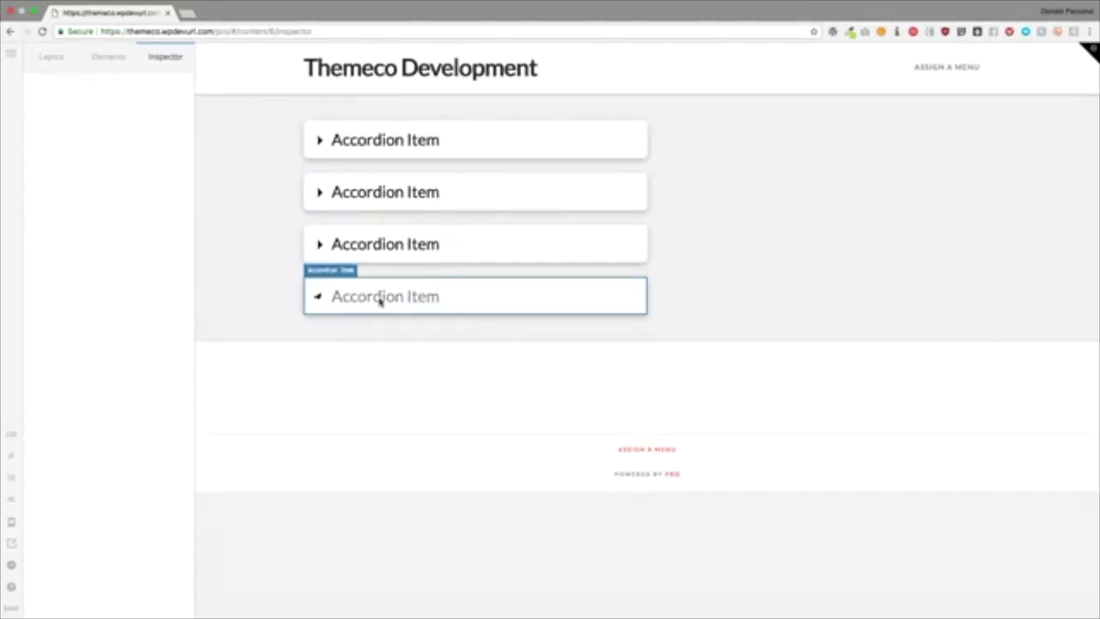
pyautogui.click(387, 240)
pyautogui.click(386, 194)
pyautogui.click(374, 142)
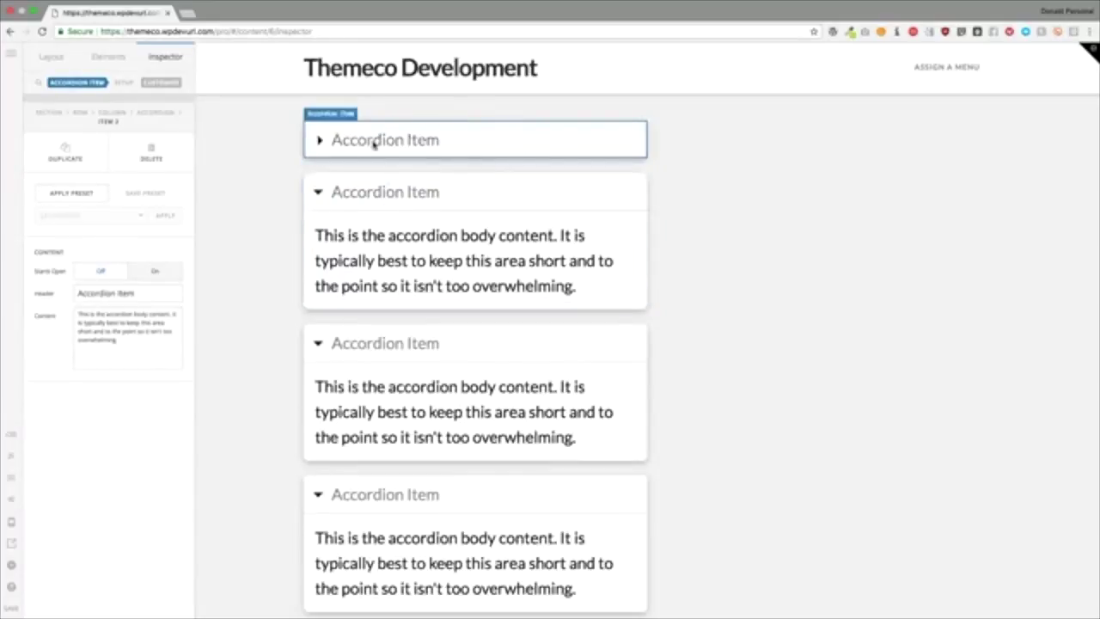
pyautogui.click(374, 141)
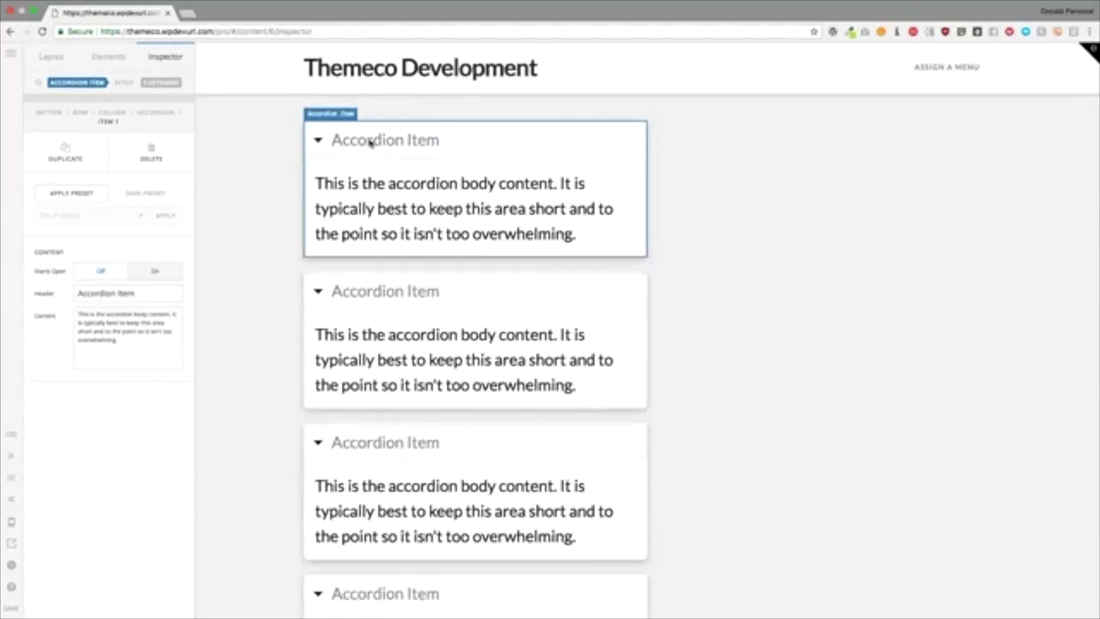
pyautogui.click(143, 114)
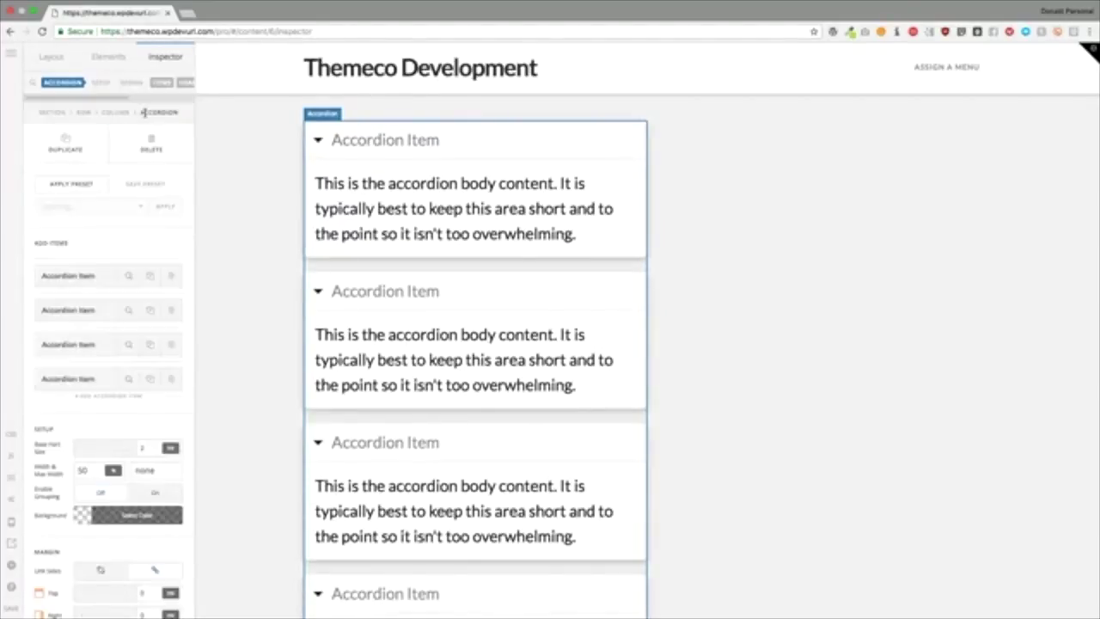
# Step: Make the accordion's red background fully transparent with the alpha slider
pyautogui.scroll(-8, 119, 236)
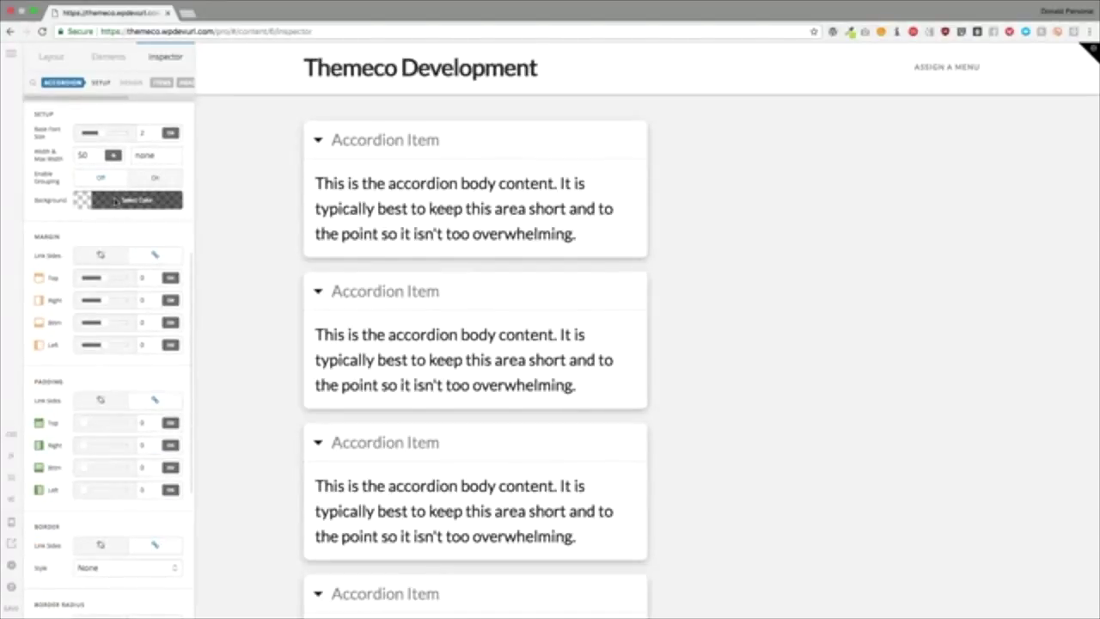
pyautogui.click(114, 200)
pyautogui.moveTo(292, 249); pyautogui.dragTo(361, 188)
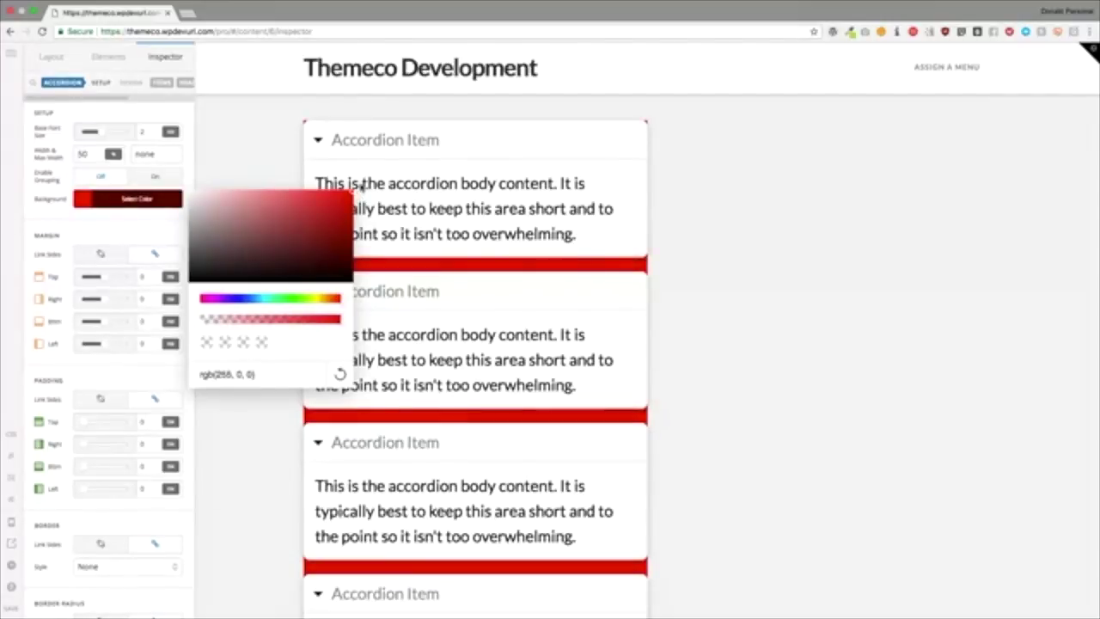
pyautogui.click(119, 224)
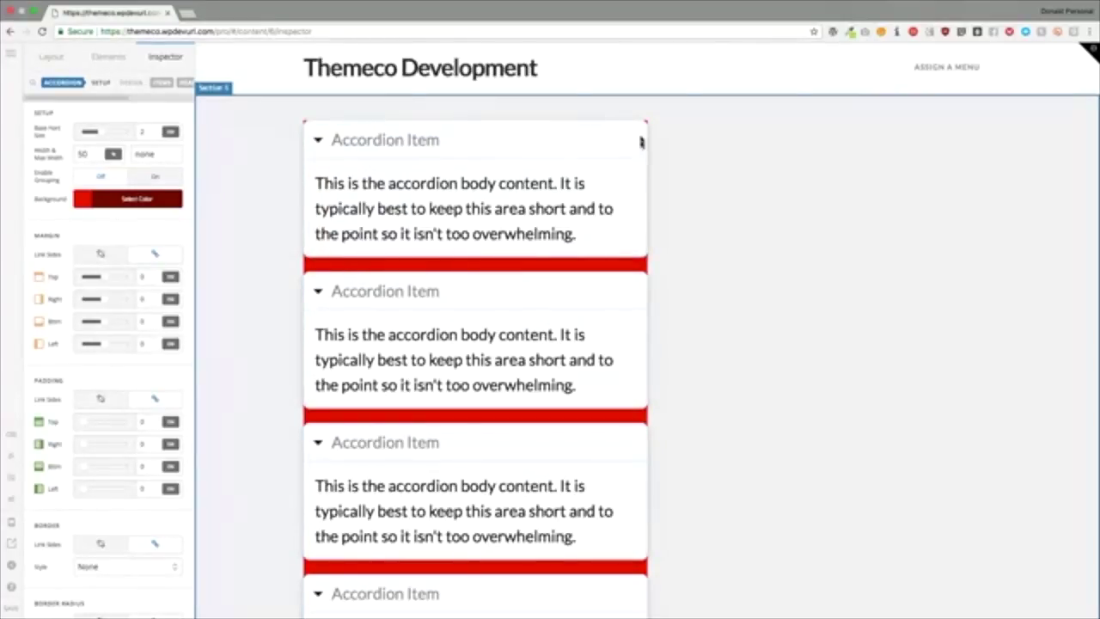
pyautogui.click(172, 199)
pyautogui.moveTo(231, 315); pyautogui.dragTo(199, 320)
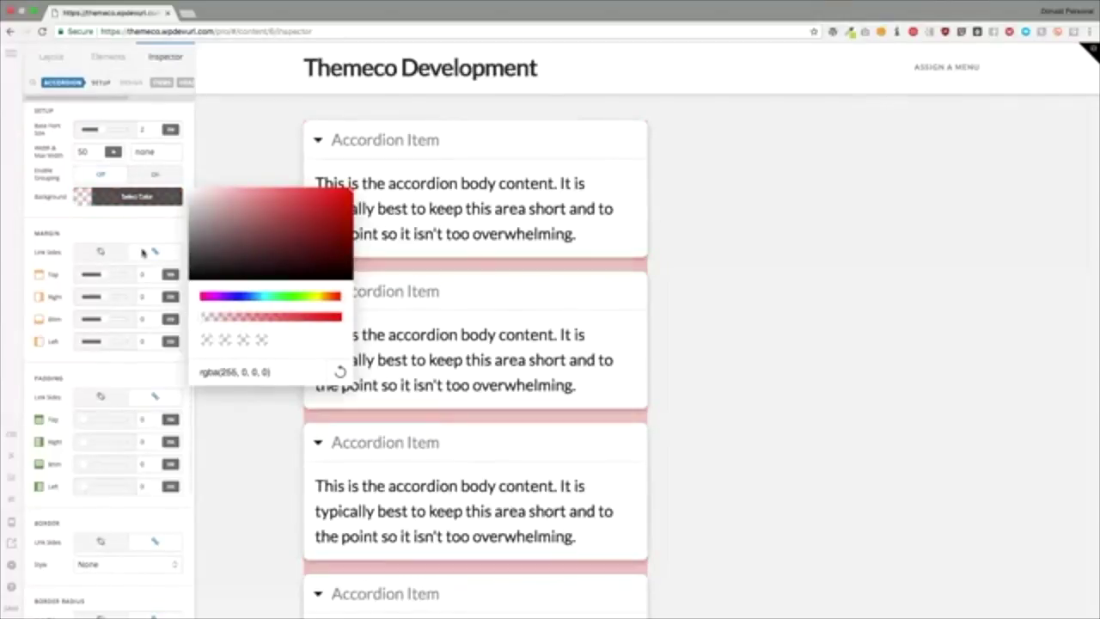
pyautogui.click(123, 234)
# Step: Reset the accordion's margin to 0 on all sides
pyautogui.scroll(-1, 123, 234)
pyautogui.click(147, 241)
pyautogui.write('4')
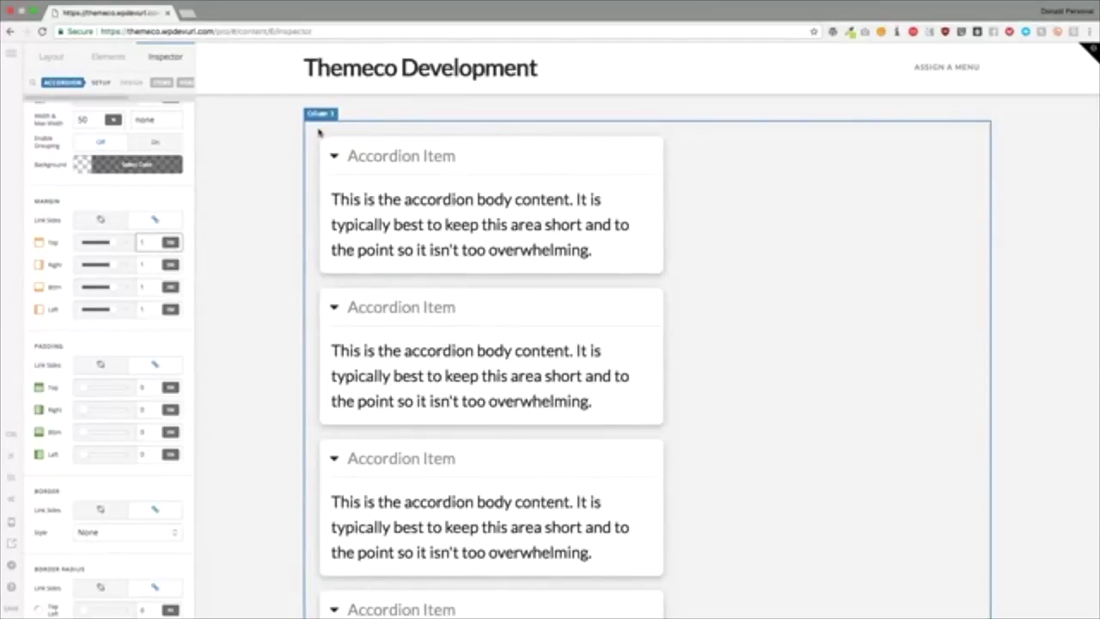
pyautogui.press('BackSpace')
pyautogui.write('0')
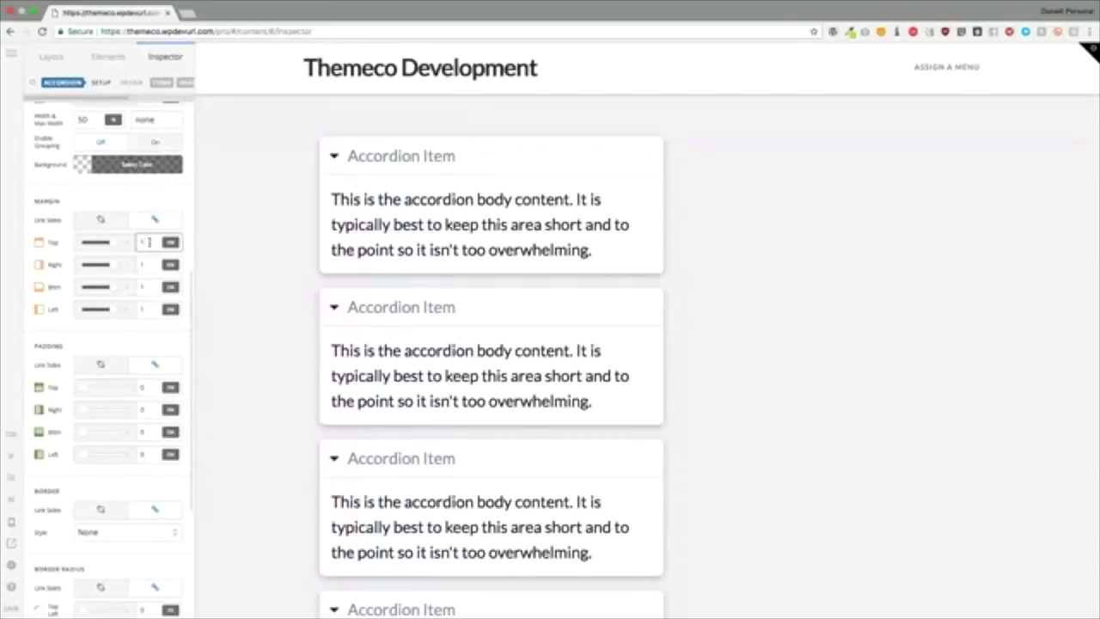
pyautogui.press('BackSpace')
# Step: Finish the margin at 0 and set the accordion's padding to 1
pyautogui.write('0')
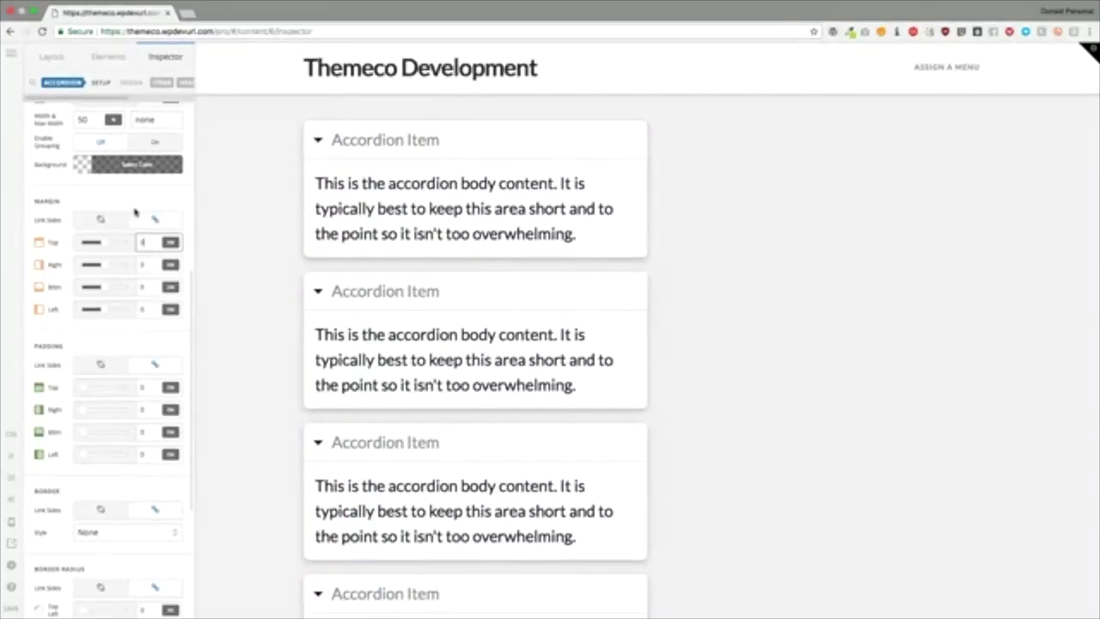
pyautogui.click(129, 206)
pyautogui.scroll(5, 119, 263)
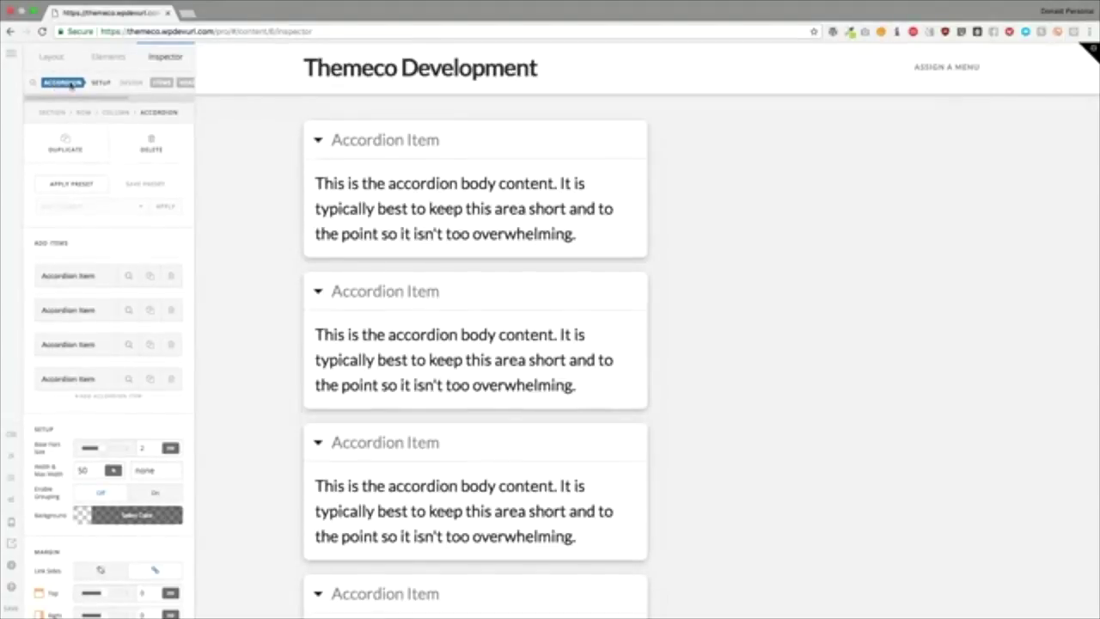
pyautogui.hscroll(5, 127, 84)
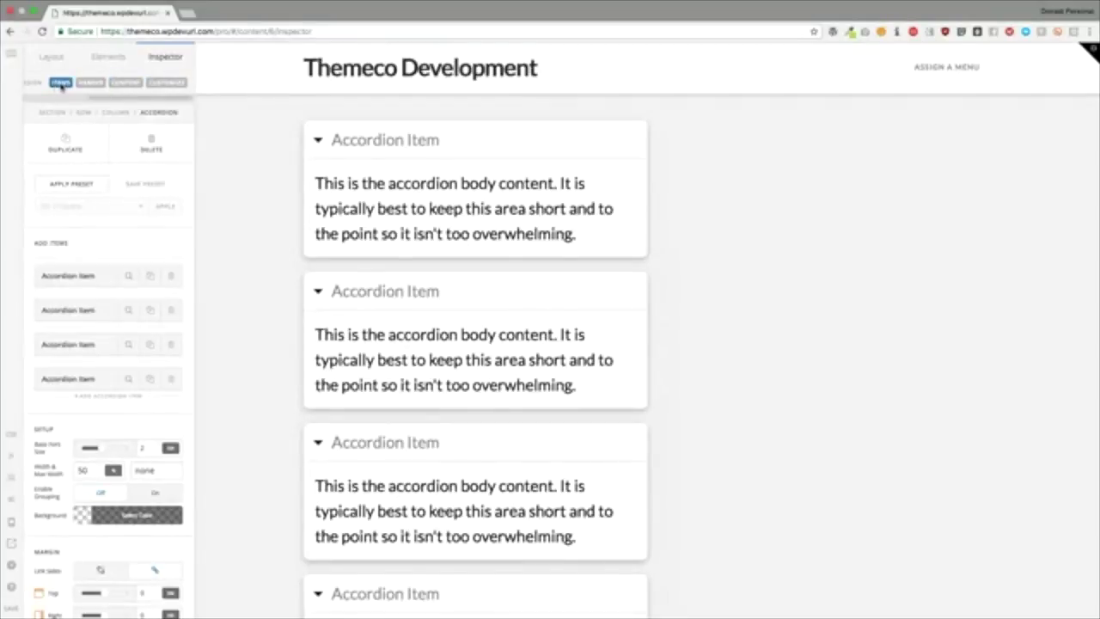
pyautogui.hscroll(-1, 55, 84)
pyautogui.hscroll(-3, 55, 83)
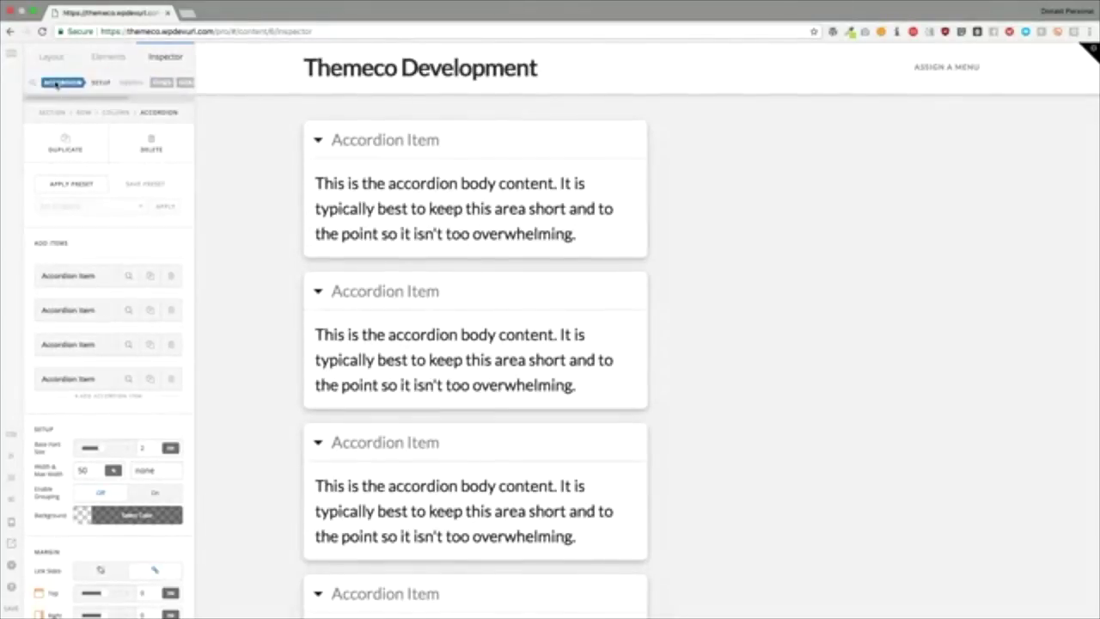
pyautogui.scroll(-5, 73, 344)
pyautogui.scroll(-1, 73, 344)
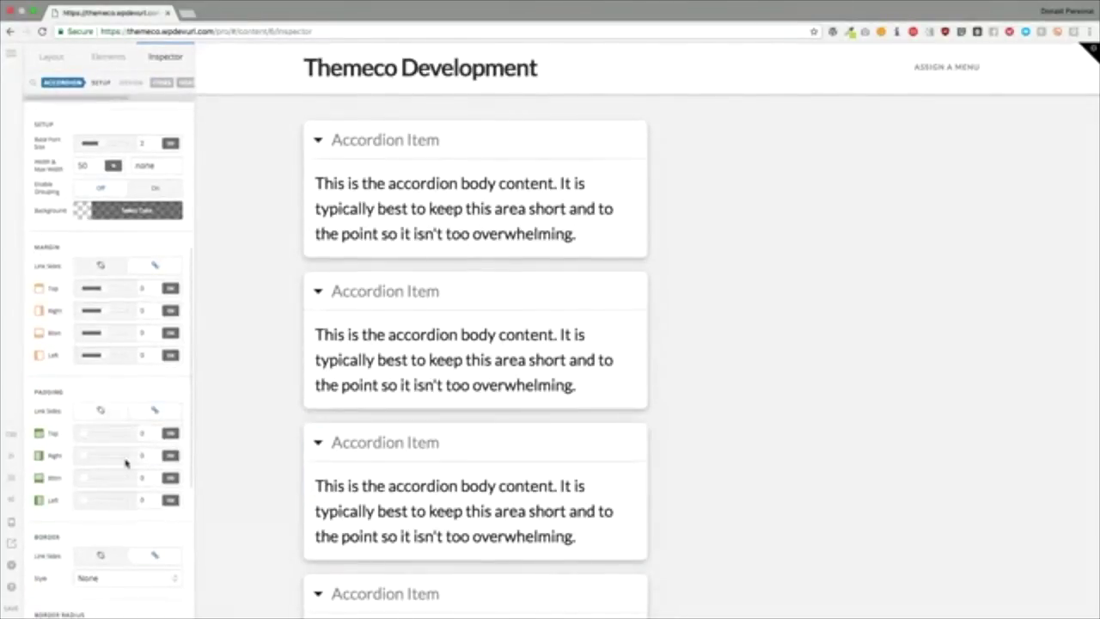
pyautogui.click(152, 433)
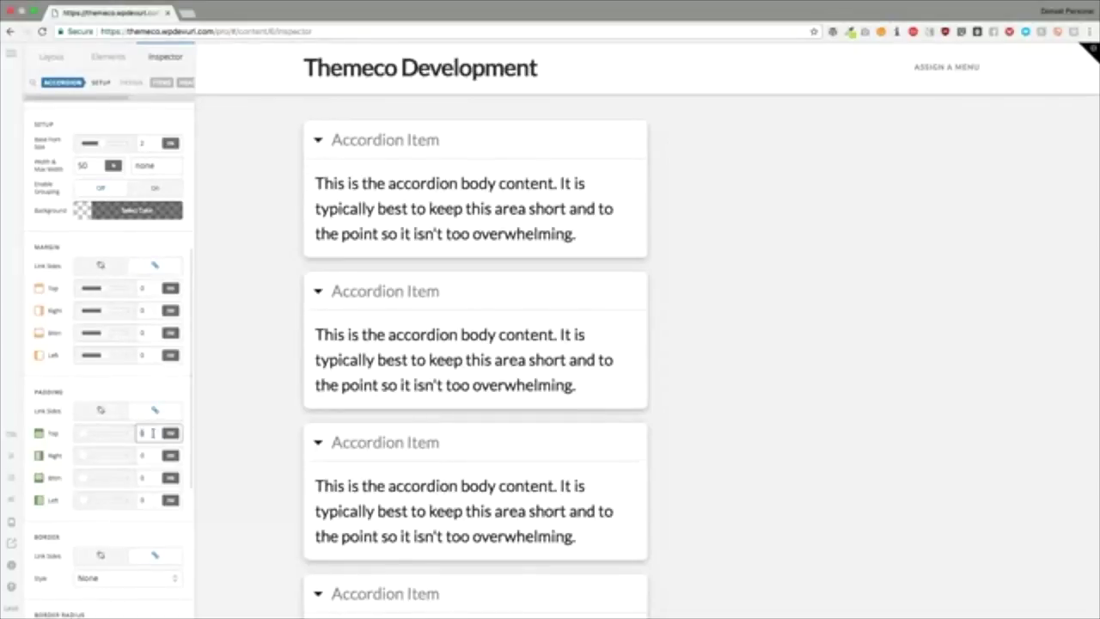
pyautogui.write('1')
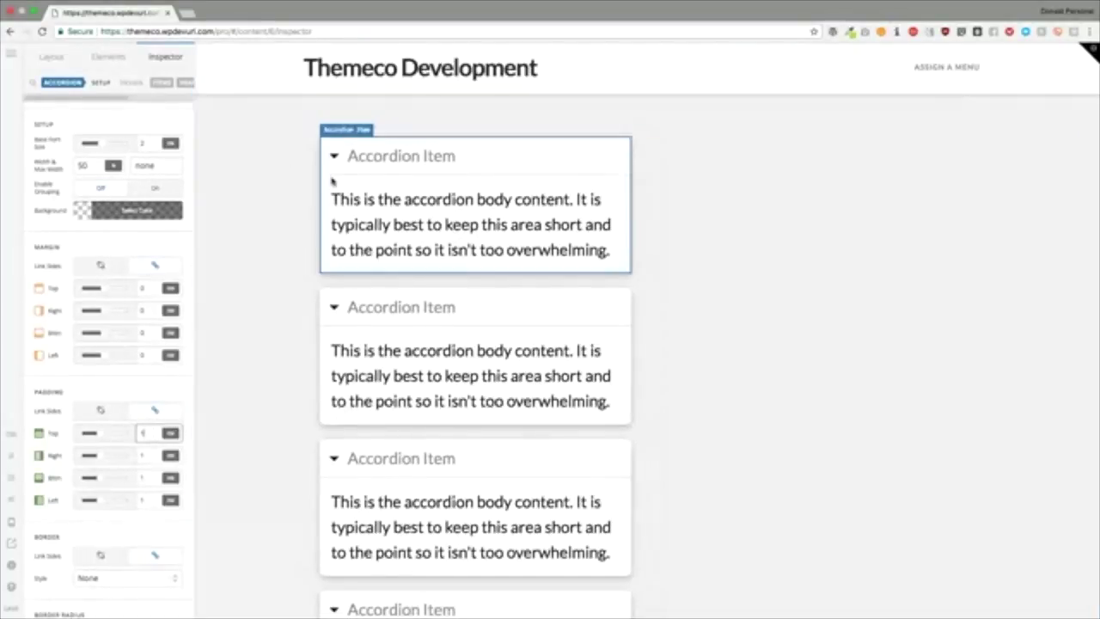
# Step: Set the accordion background back to solid red, rgb(255, 0, 0)
pyautogui.scroll(4, 109, 273)
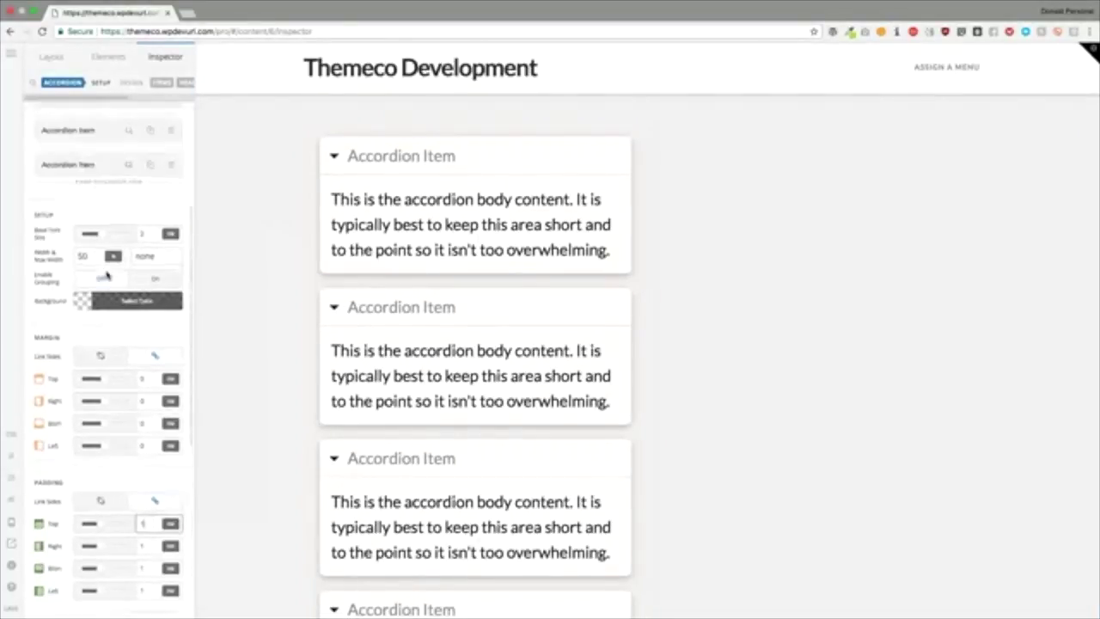
pyautogui.scroll(1, 116, 258)
pyautogui.scroll(-2, 118, 307)
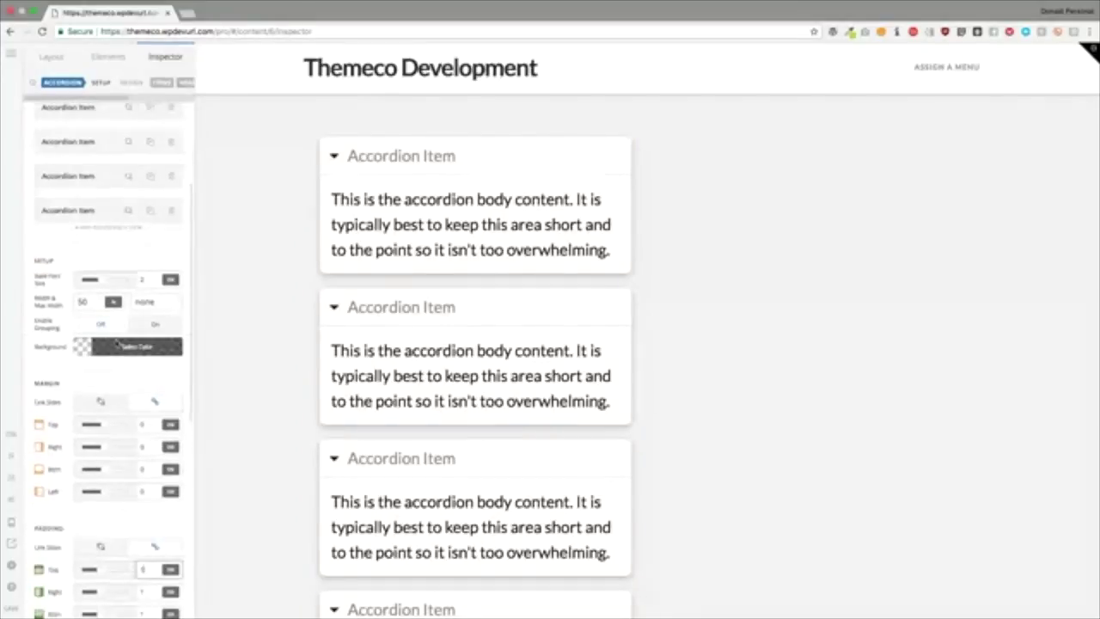
pyautogui.click(119, 348)
pyautogui.click(234, 287)
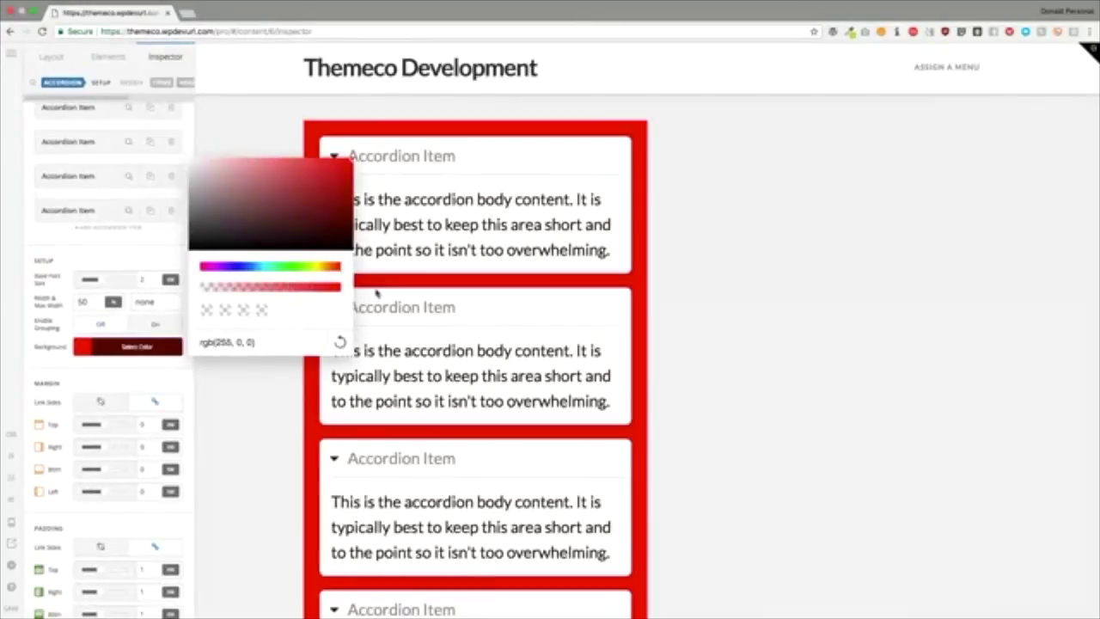
pyautogui.click(135, 256)
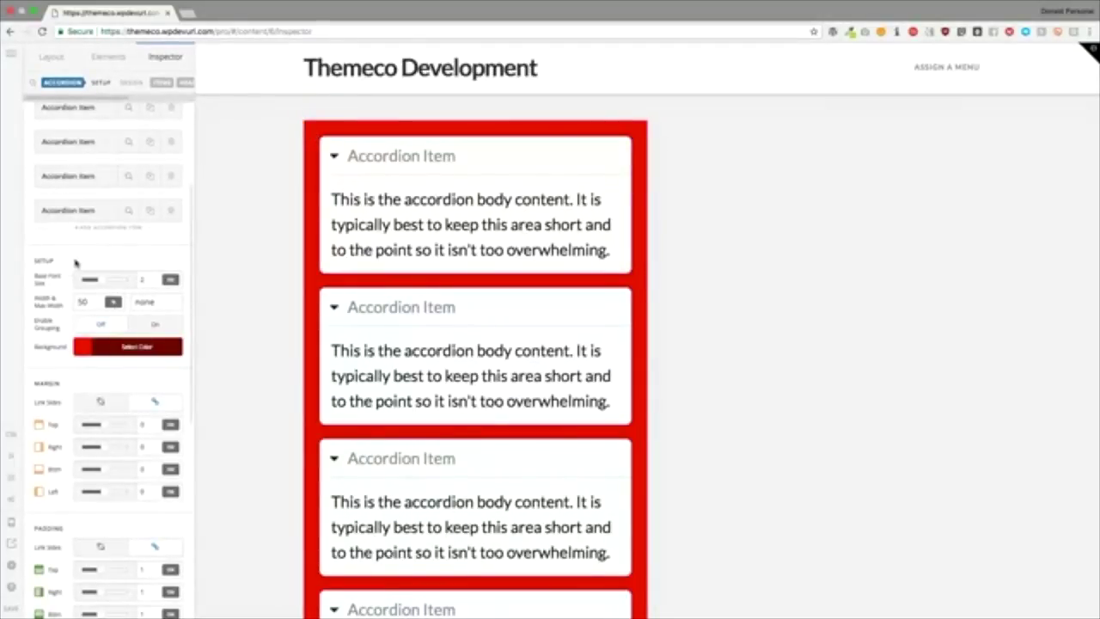
# Step: Set the top padding and left margin to 0, then the top padding to 10
pyautogui.scroll(-3, 74, 261)
pyautogui.scroll(-1, 75, 263)
pyautogui.click(145, 246)
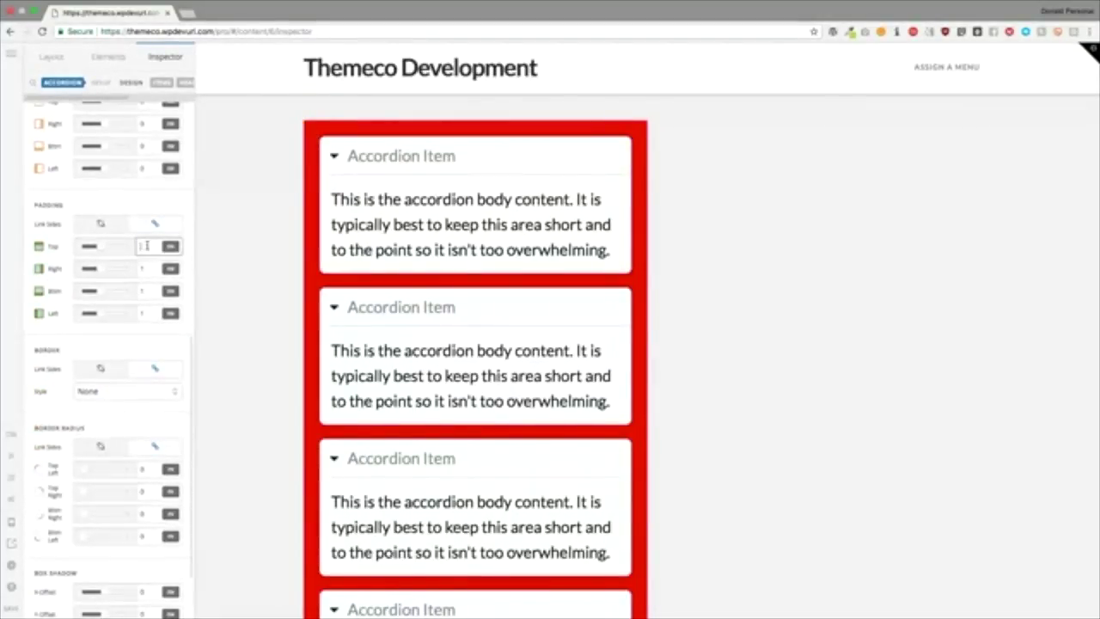
pyautogui.write('0')
pyautogui.click(143, 165)
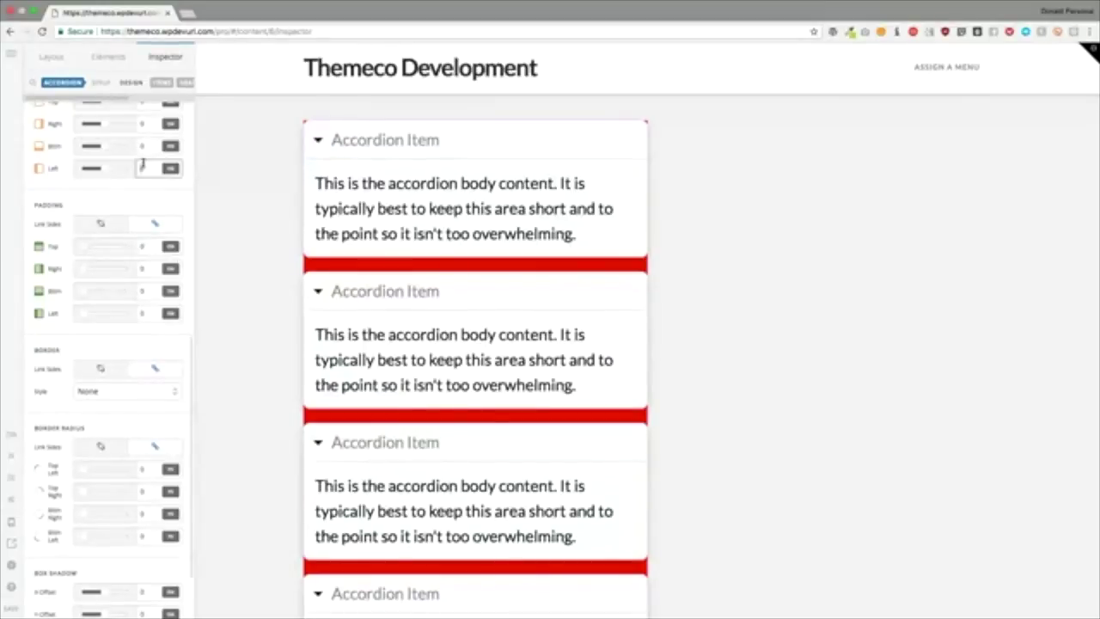
pyautogui.write('0')
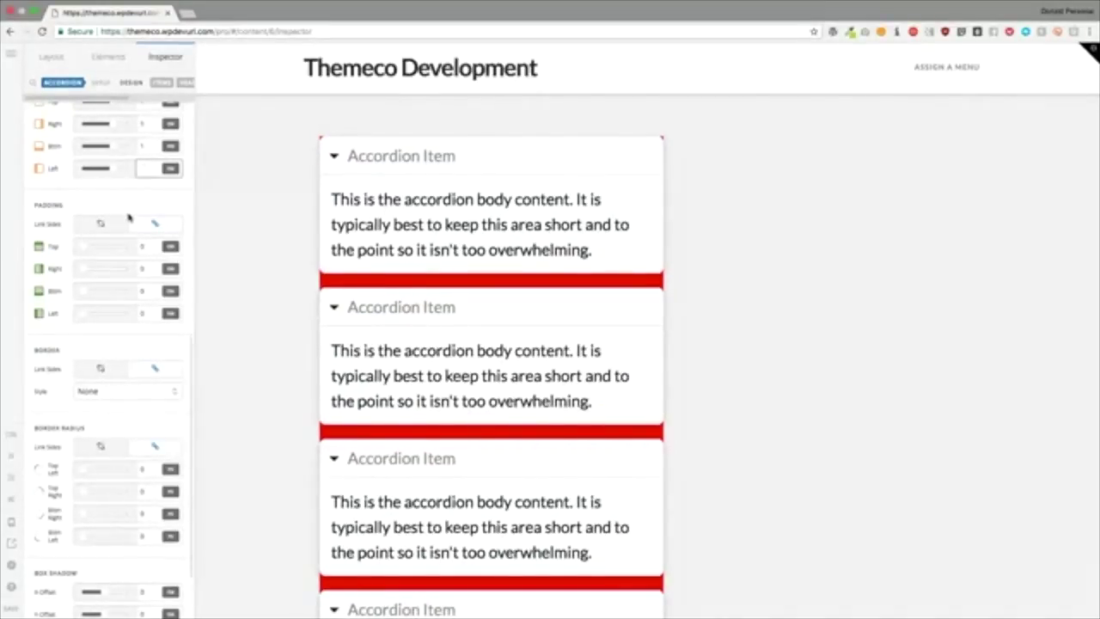
pyautogui.click(136, 247)
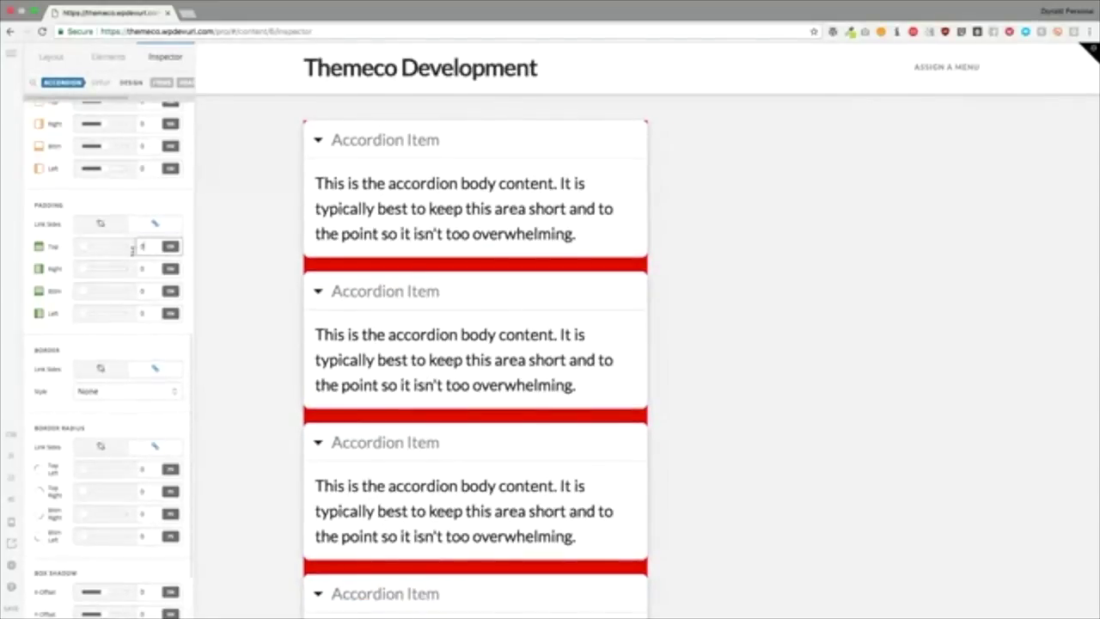
pyautogui.write('1')
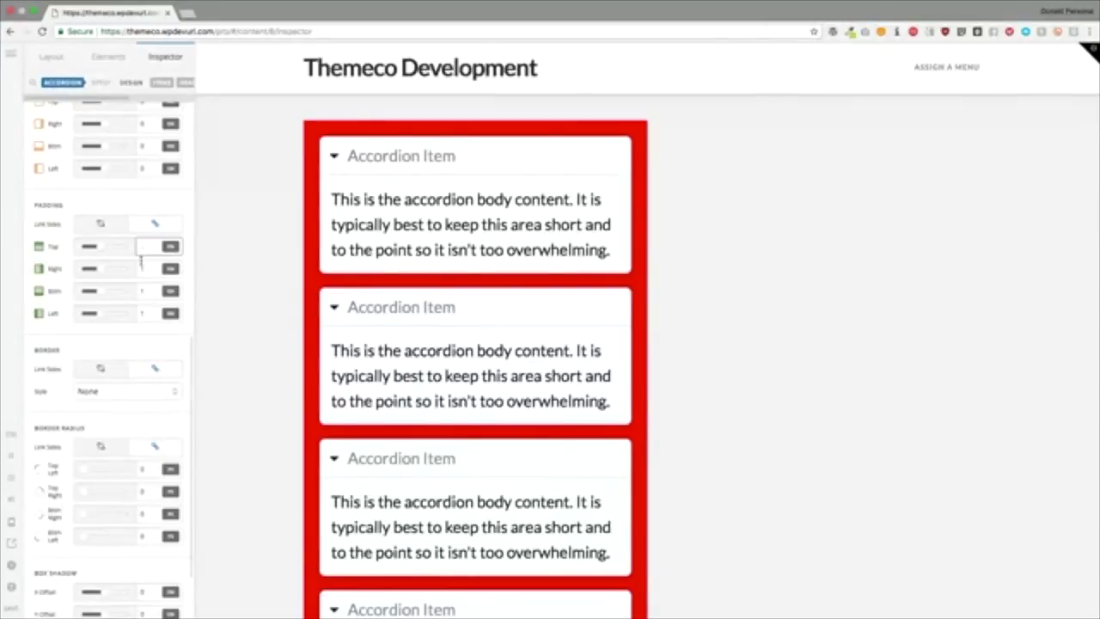
pyautogui.write('0')
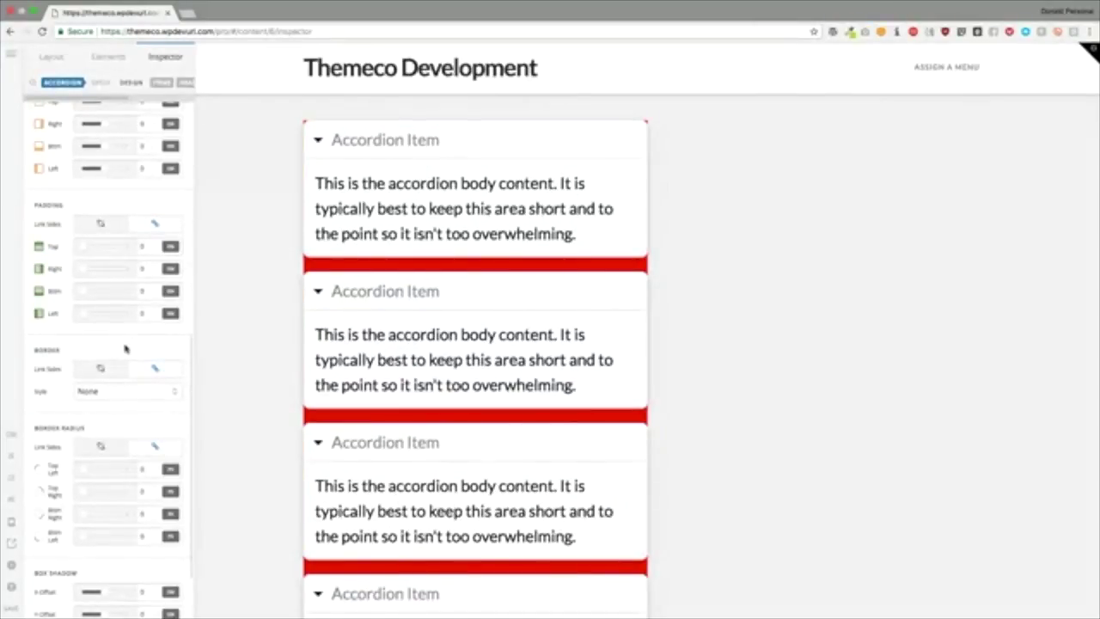
pyautogui.click(129, 394)
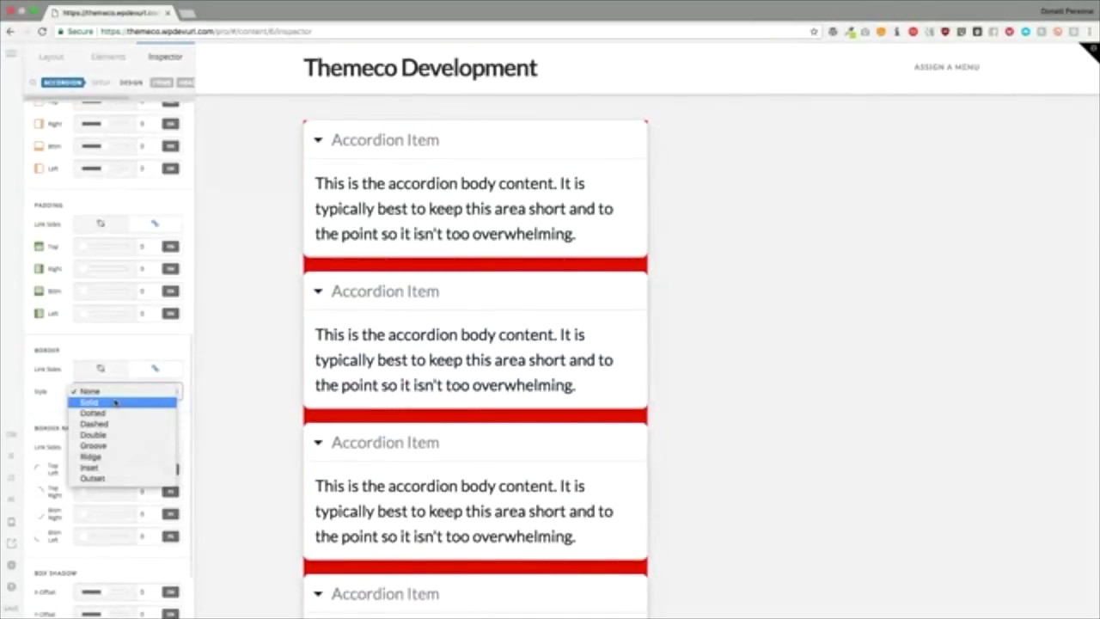
pyautogui.click(114, 402)
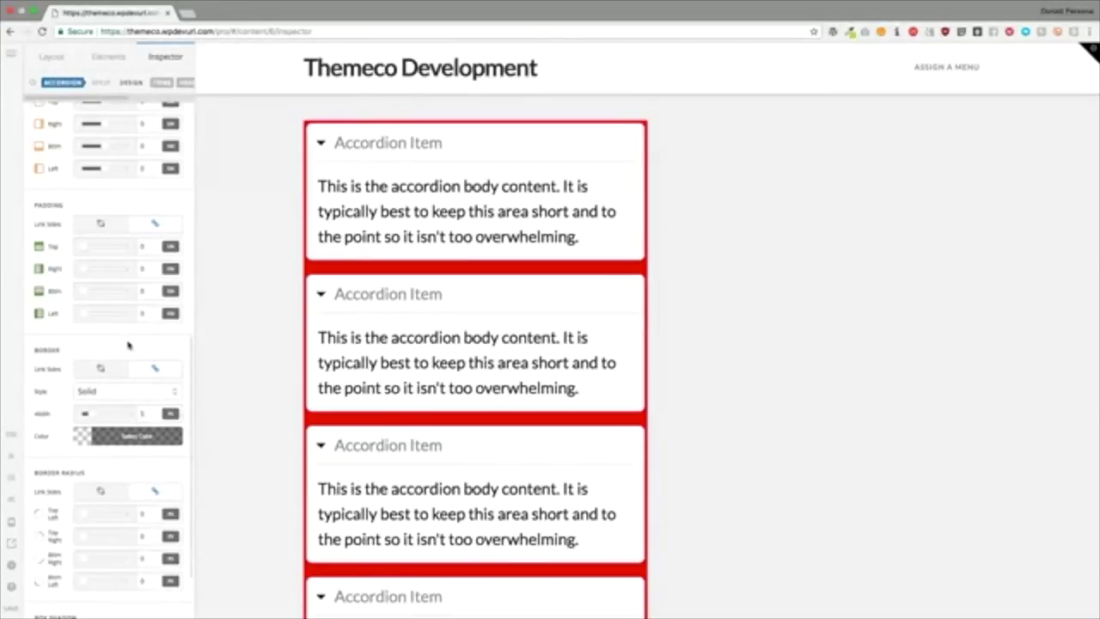
pyautogui.click(123, 437)
pyautogui.click(210, 361)
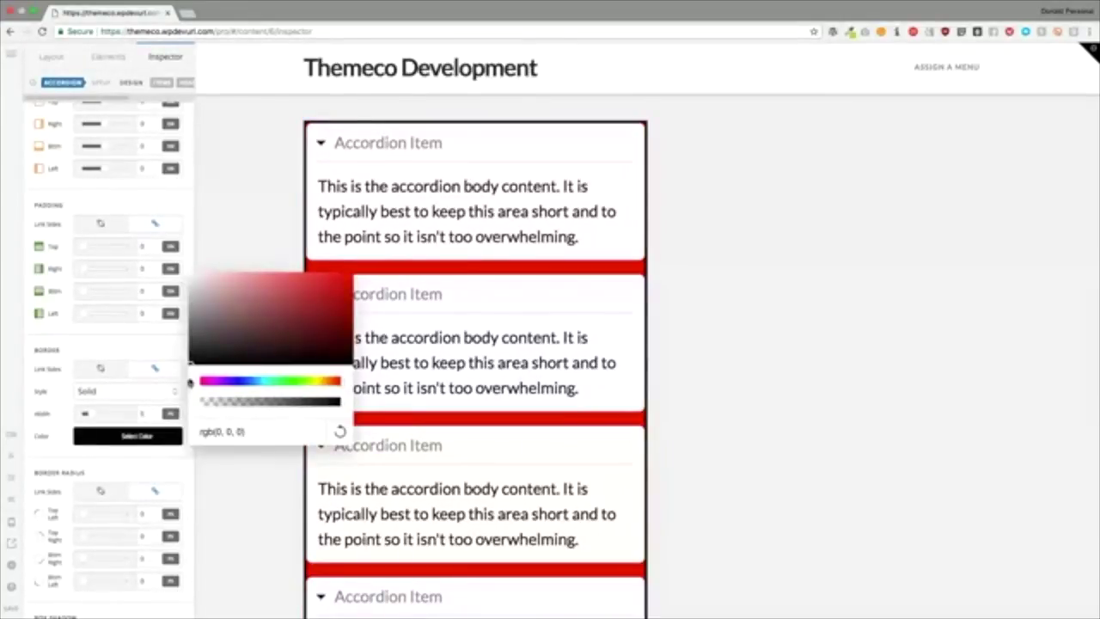
pyautogui.click(131, 357)
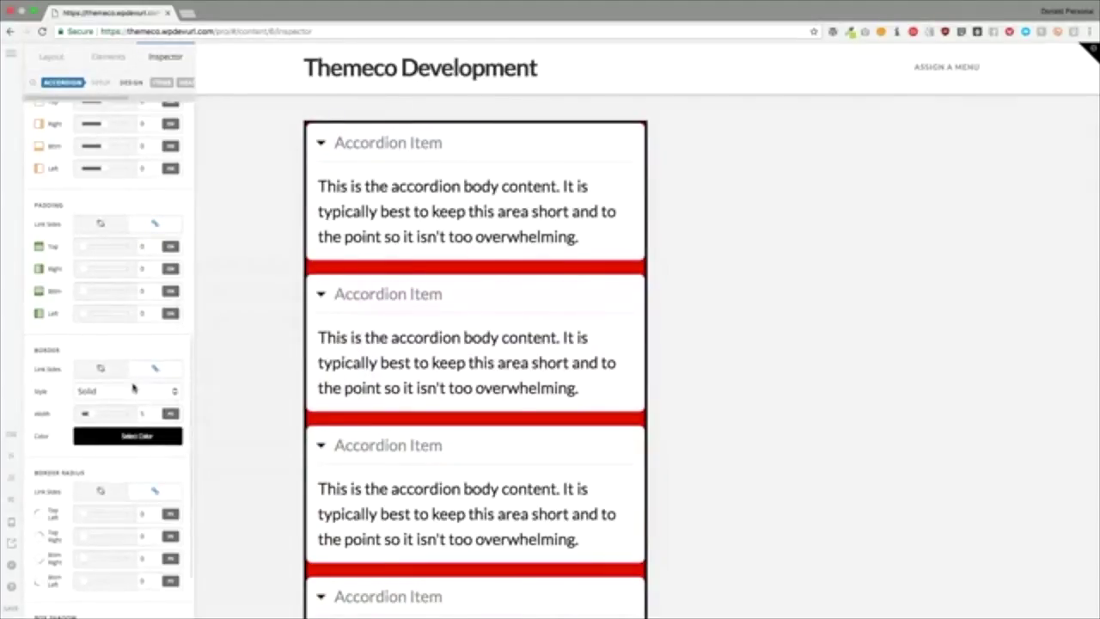
pyautogui.scroll(-5, 574, 287)
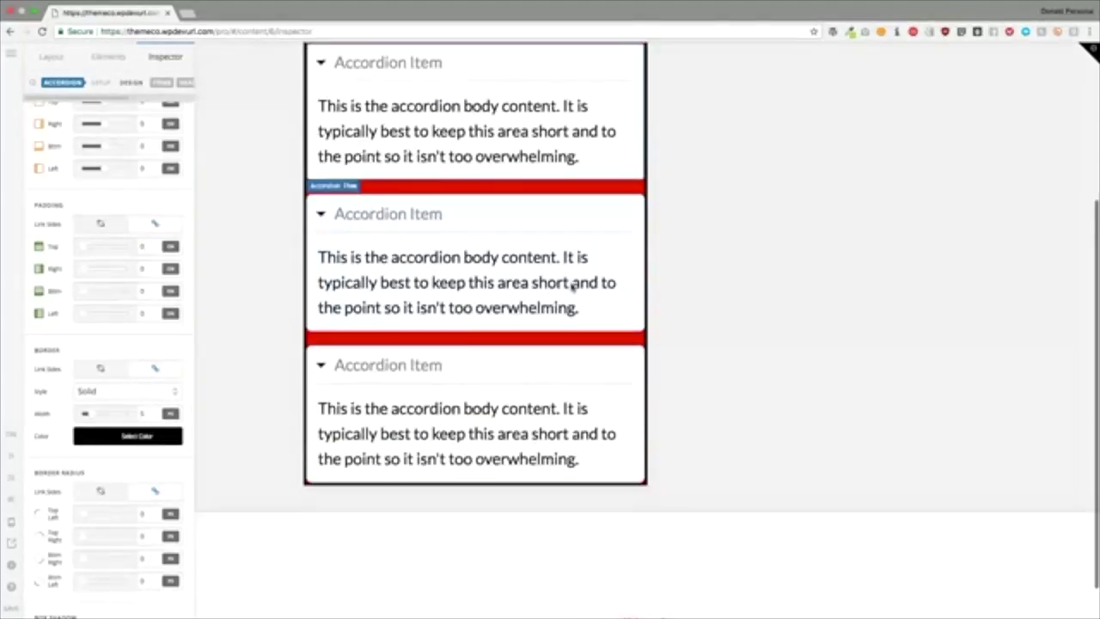
pyautogui.scroll(5, 573, 290)
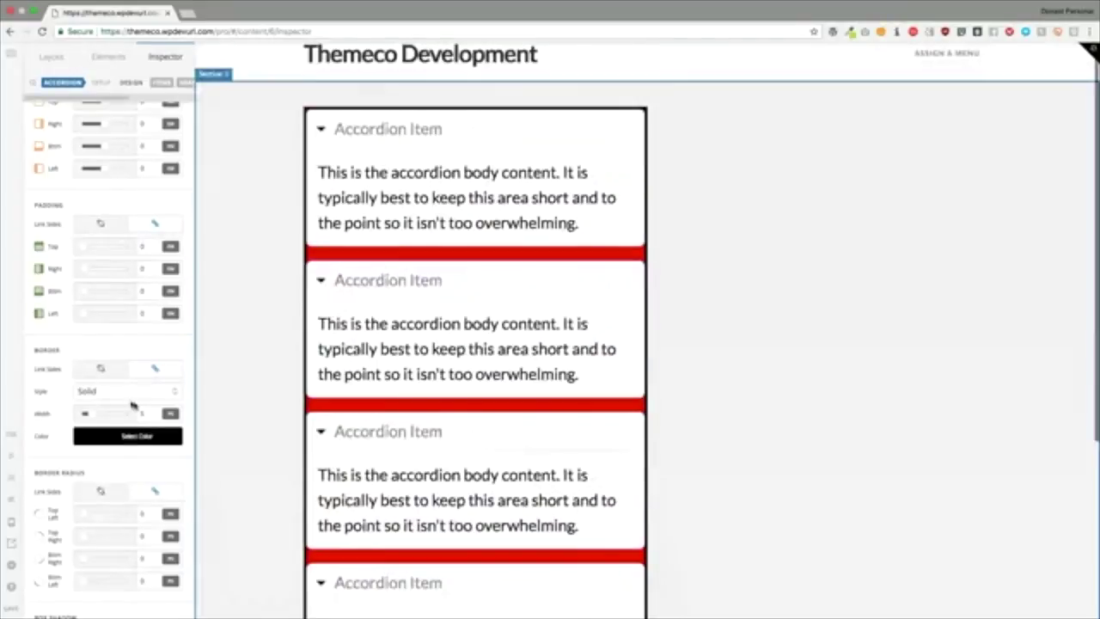
pyautogui.click(109, 392)
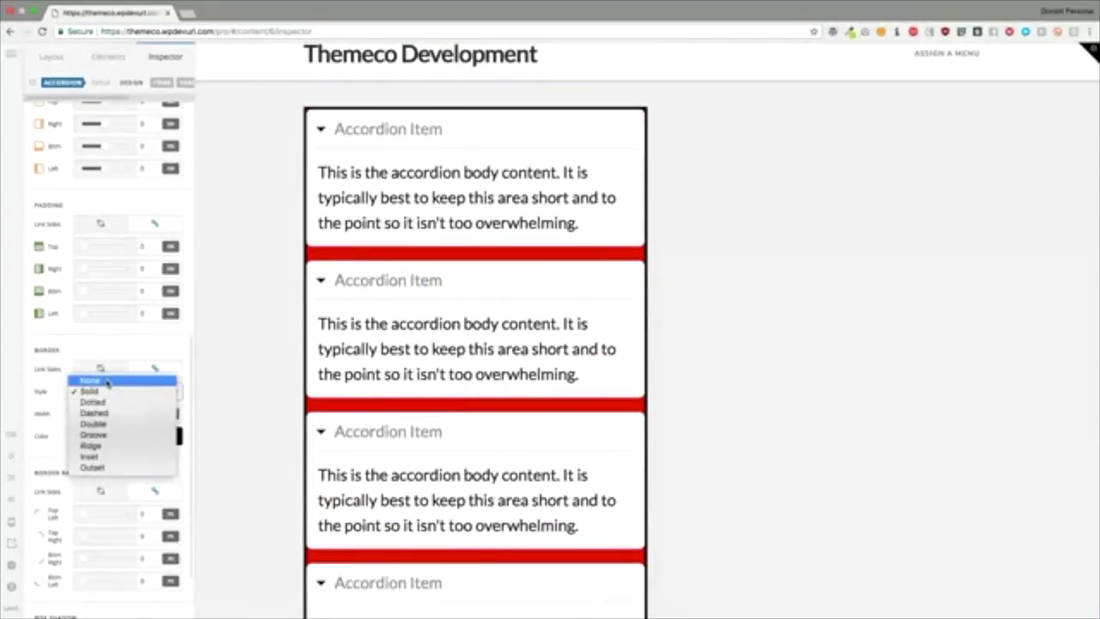
pyautogui.click(107, 381)
pyautogui.scroll(-2, 123, 415)
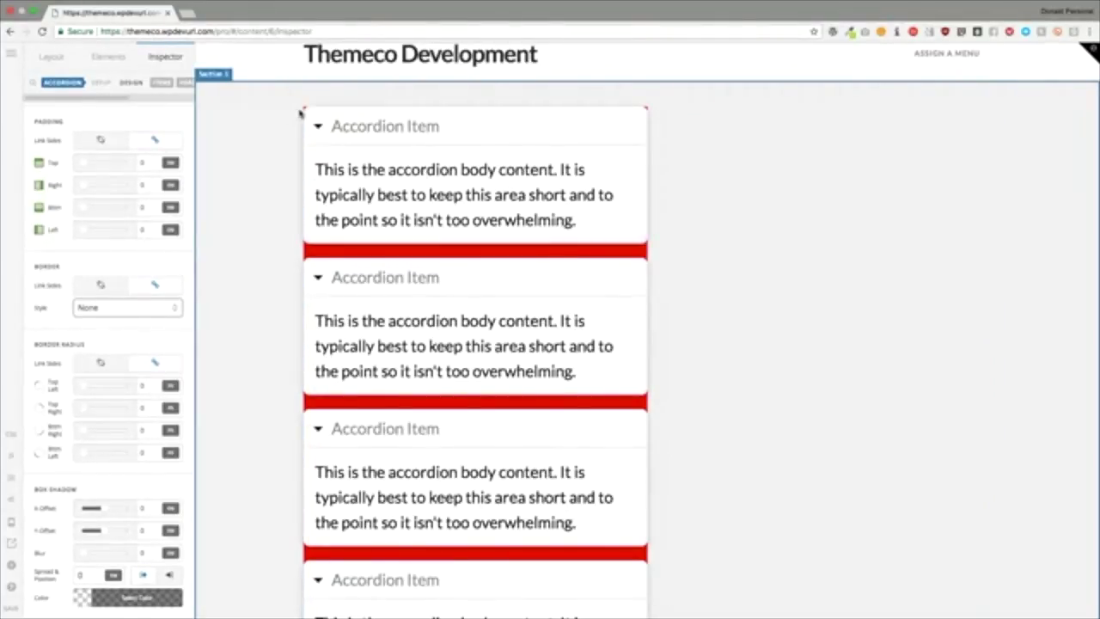
# Step: Try a solid border, drag Border Radius down to 0, and set Border Style to None
pyautogui.moveTo(85, 387); pyautogui.dragTo(131, 390)
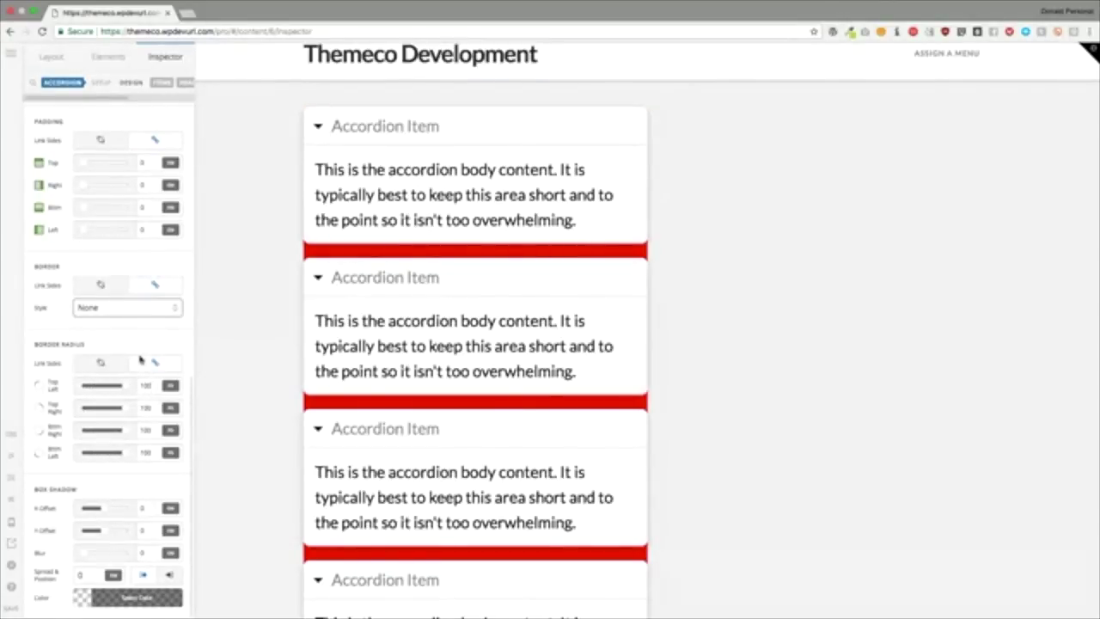
pyautogui.click(131, 307)
pyautogui.click(123, 320)
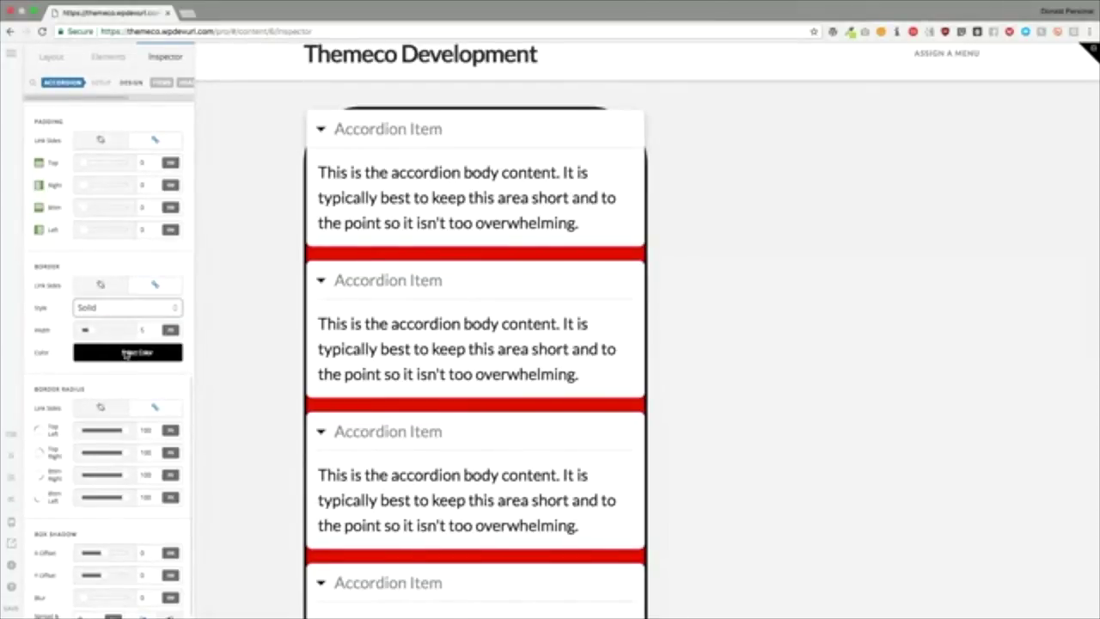
pyautogui.moveTo(125, 433); pyautogui.dragTo(67, 437)
pyautogui.click(108, 302)
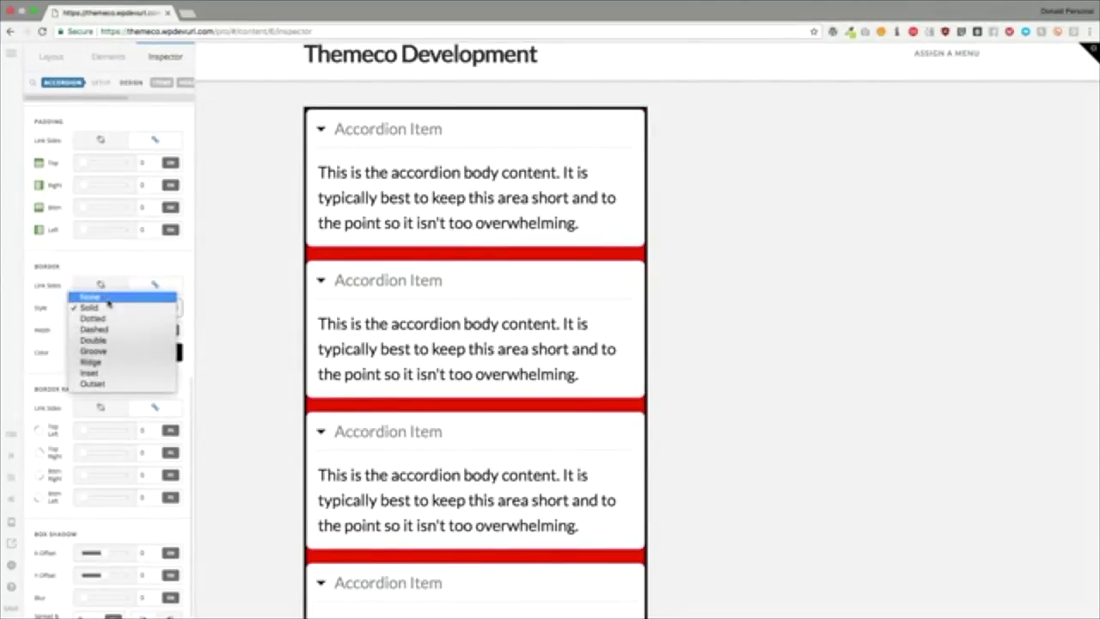
pyautogui.click(109, 295)
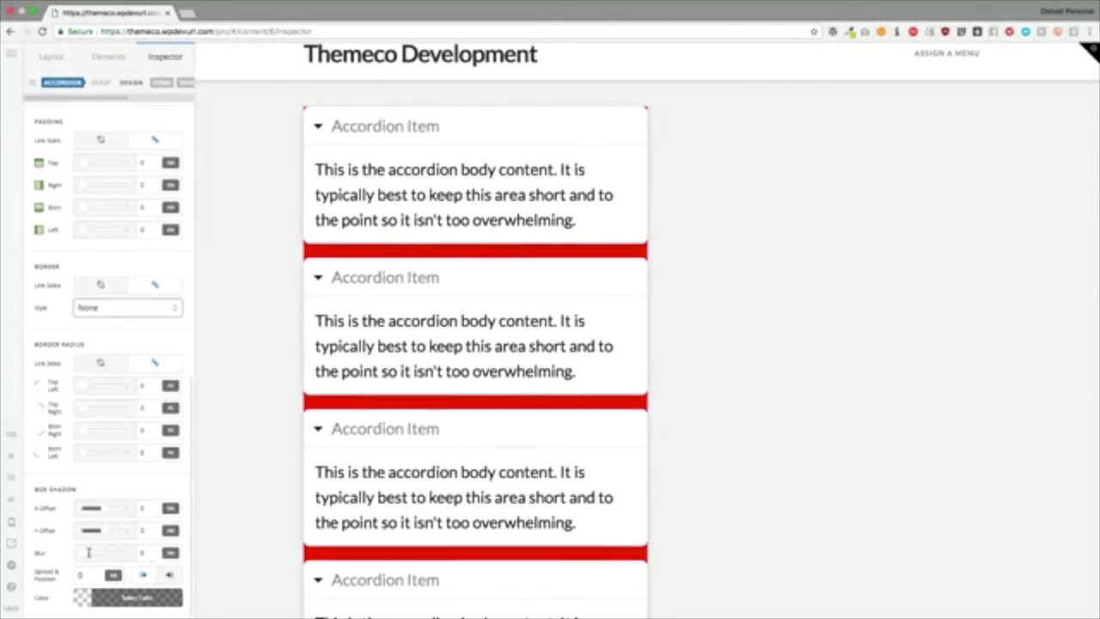
# Step: Give the accordion's box shadow some blur, spread 10 and a fully opaque colour
pyautogui.click(129, 598)
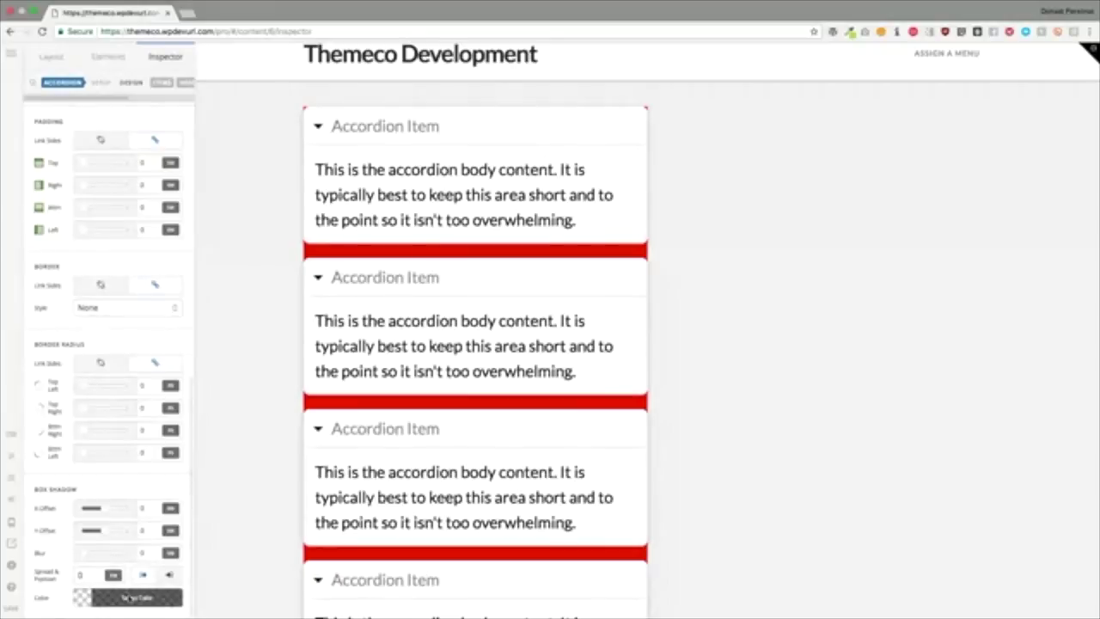
pyautogui.click(82, 554)
pyautogui.moveTo(82, 554); pyautogui.dragTo(122, 555)
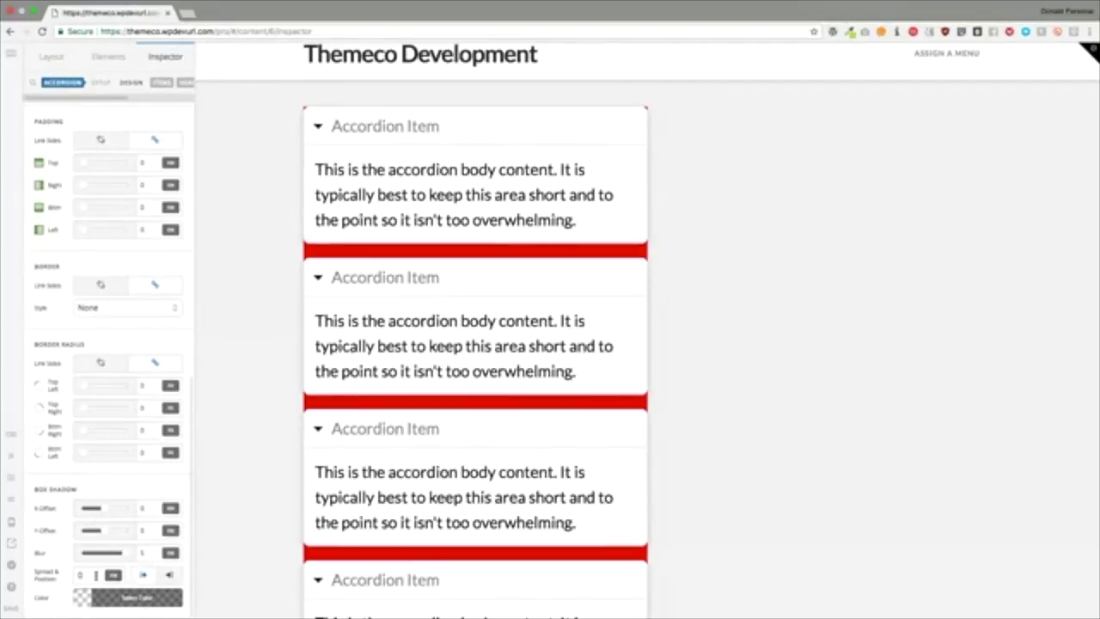
pyautogui.click(95, 574)
pyautogui.write('10')
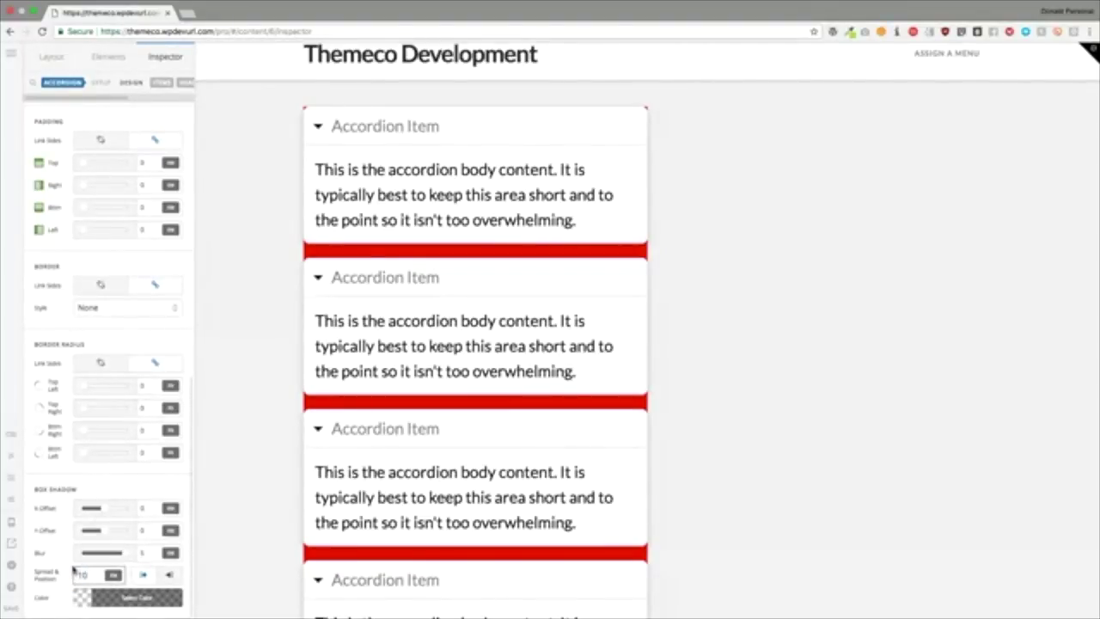
pyautogui.click(129, 597)
pyautogui.moveTo(275, 563); pyautogui.dragTo(354, 567)
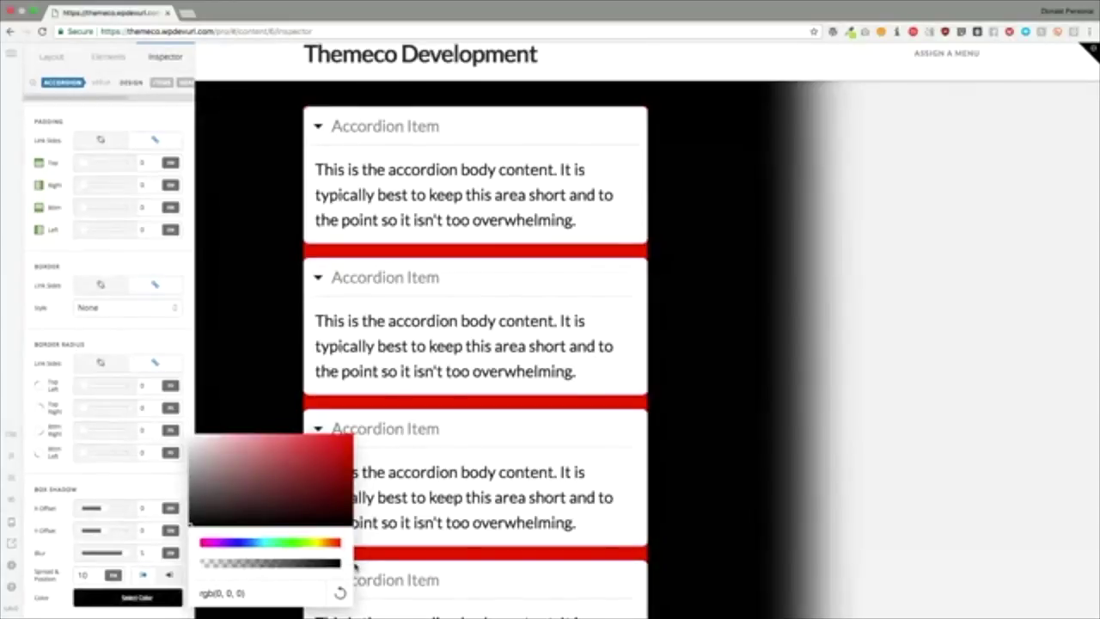
pyautogui.click(111, 489)
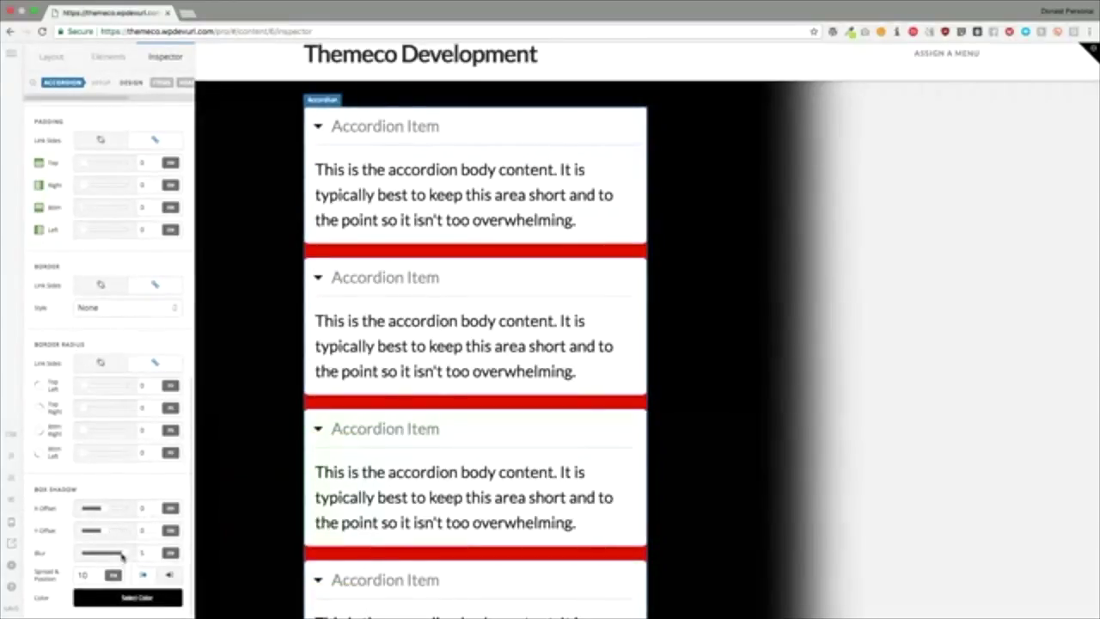
# Step: Readjust the shadow's spread and set its blur to 10
pyautogui.moveTo(122, 557); pyautogui.dragTo(83, 557)
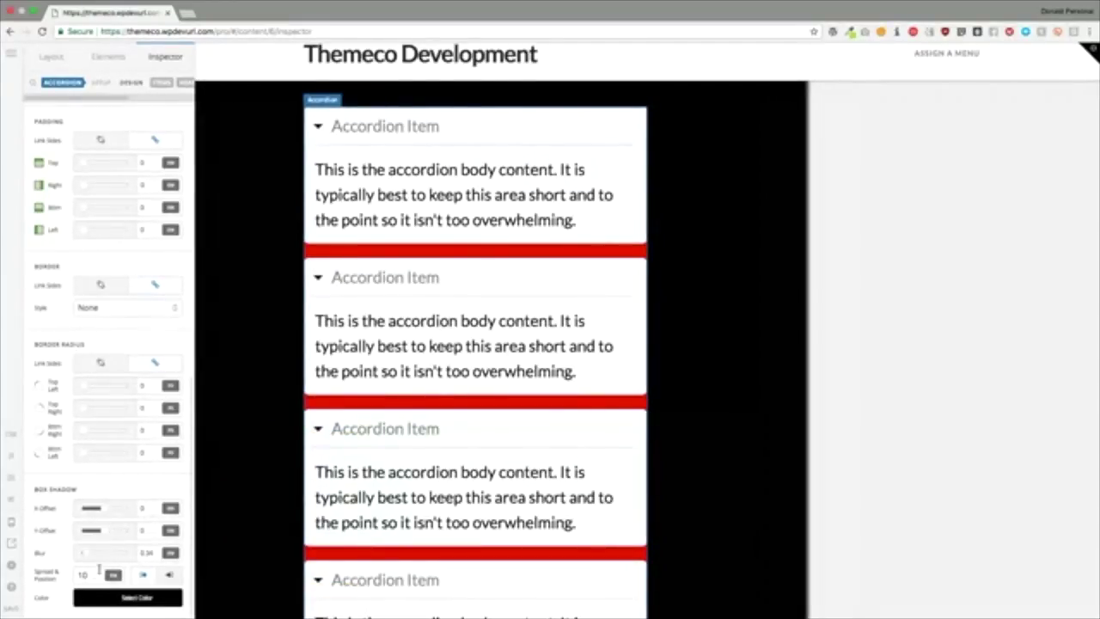
pyautogui.click(99, 572)
pyautogui.press('BackSpace')
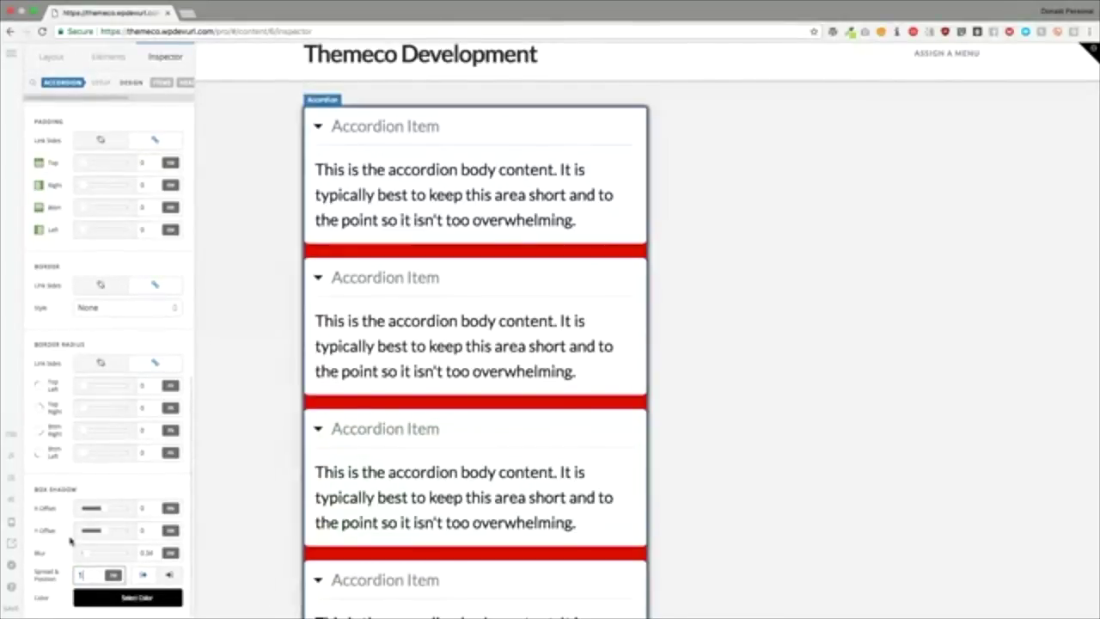
pyautogui.write('0')
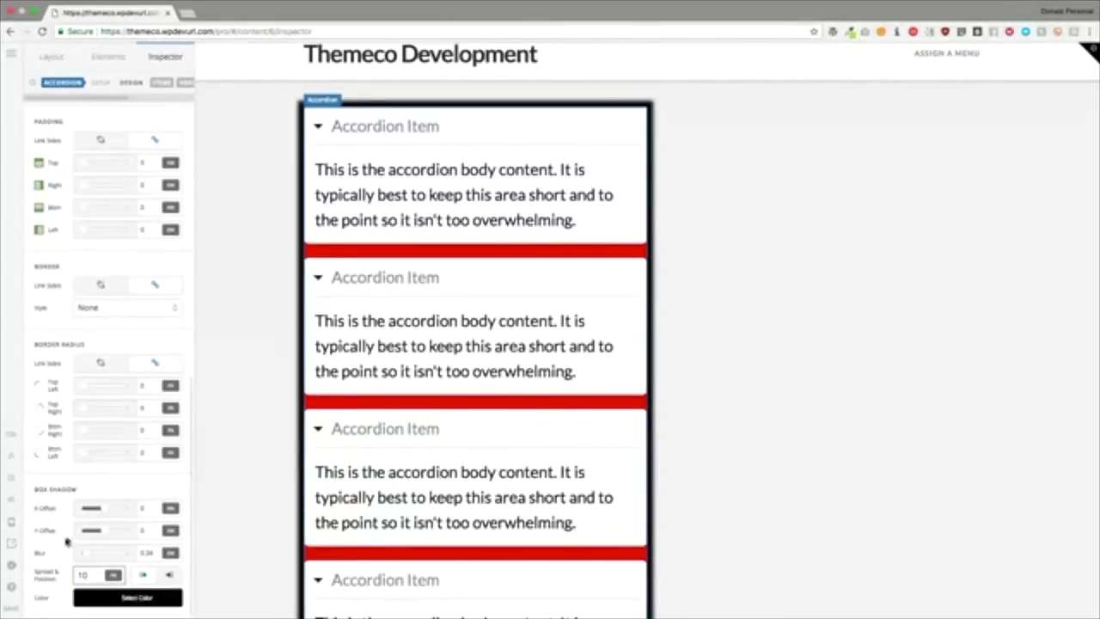
pyautogui.click(146, 552)
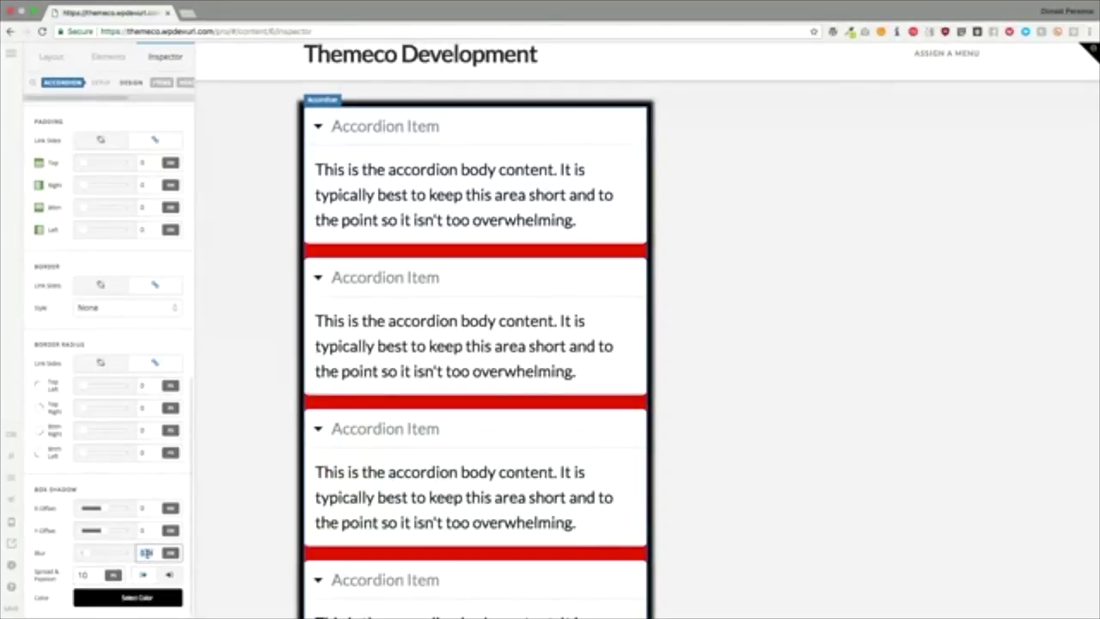
pyautogui.write('10')
pyautogui.press('BackSpace')
# Step: Make the shadow colour a faint, mostly transparent black
pyautogui.click(136, 597)
pyautogui.moveTo(270, 565); pyautogui.dragTo(221, 566)
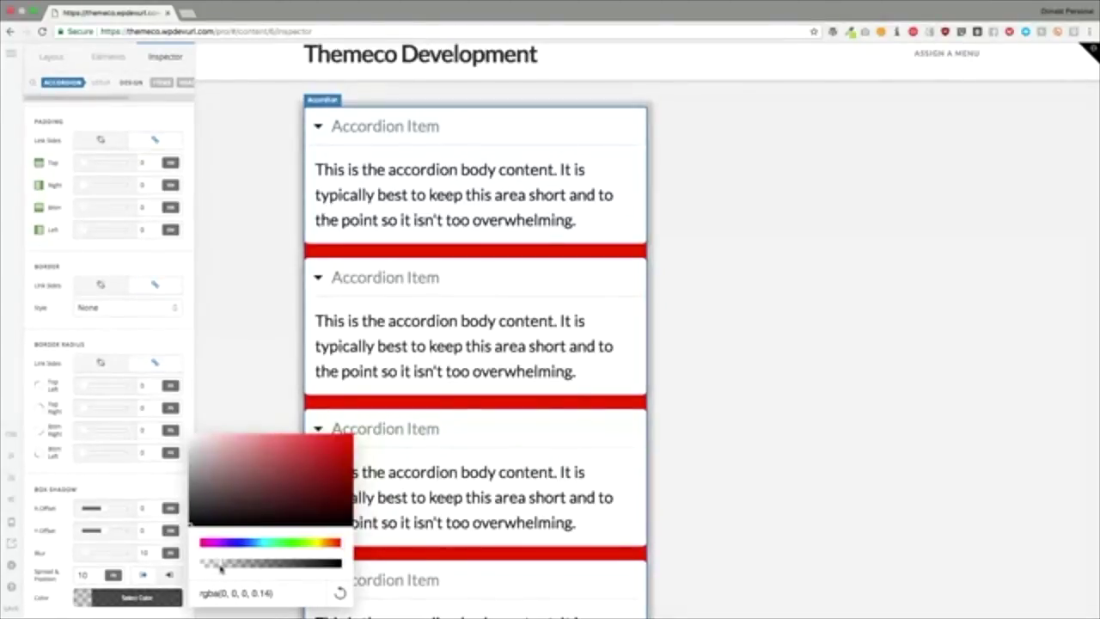
pyautogui.click(113, 484)
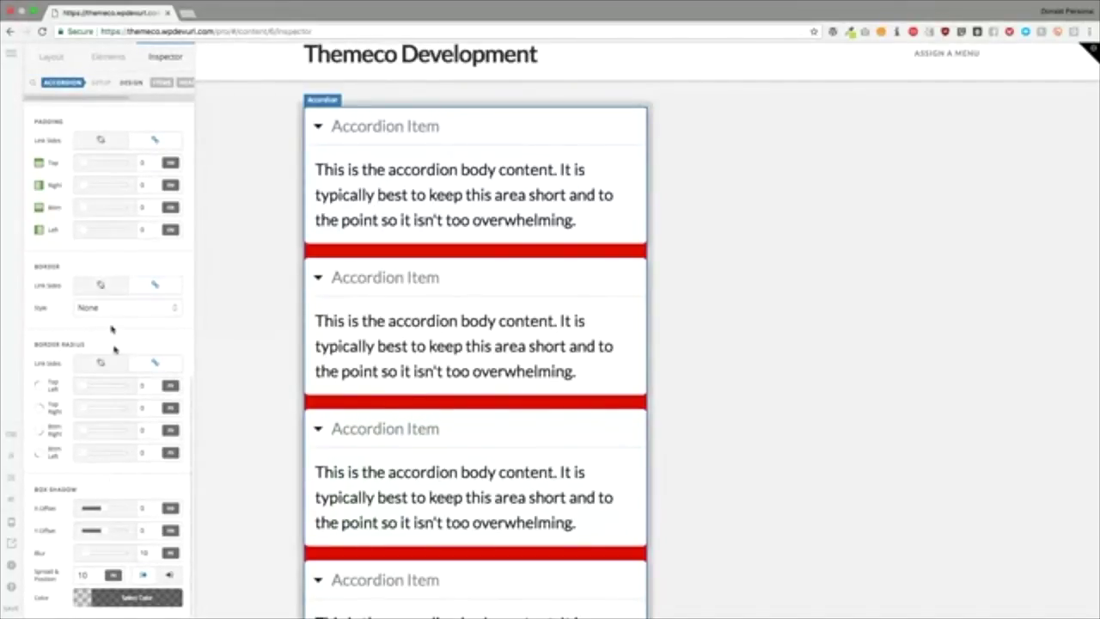
pyautogui.scroll(10, 107, 327)
pyautogui.scroll(1, 412, 287)
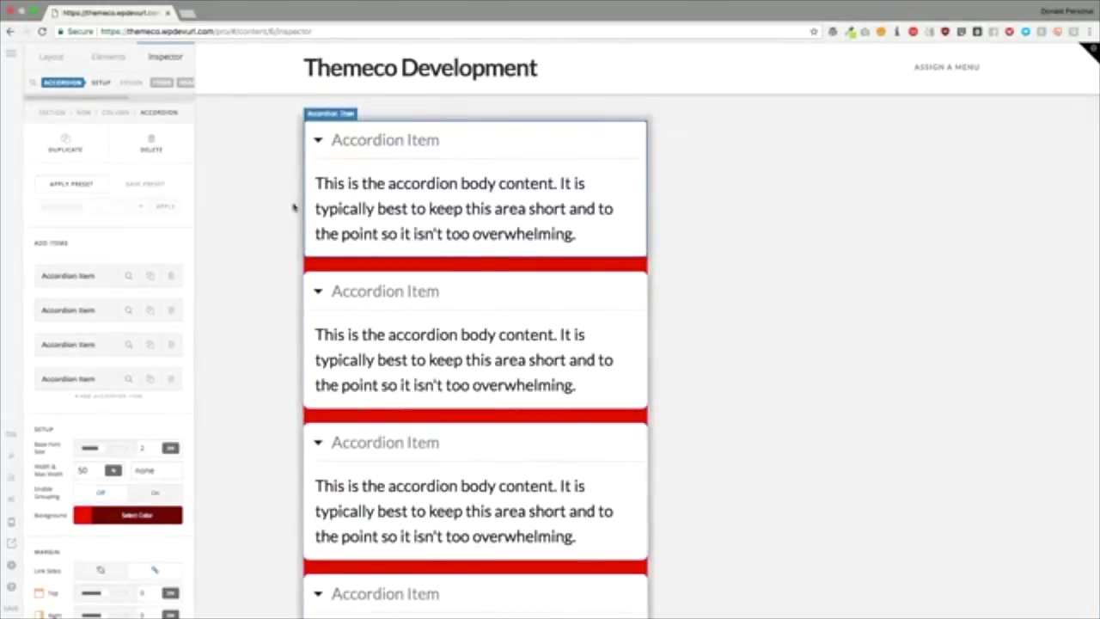
# Step: Add a fifth accordion item, then switch between the Setup and Design tabs
pyautogui.click(135, 257)
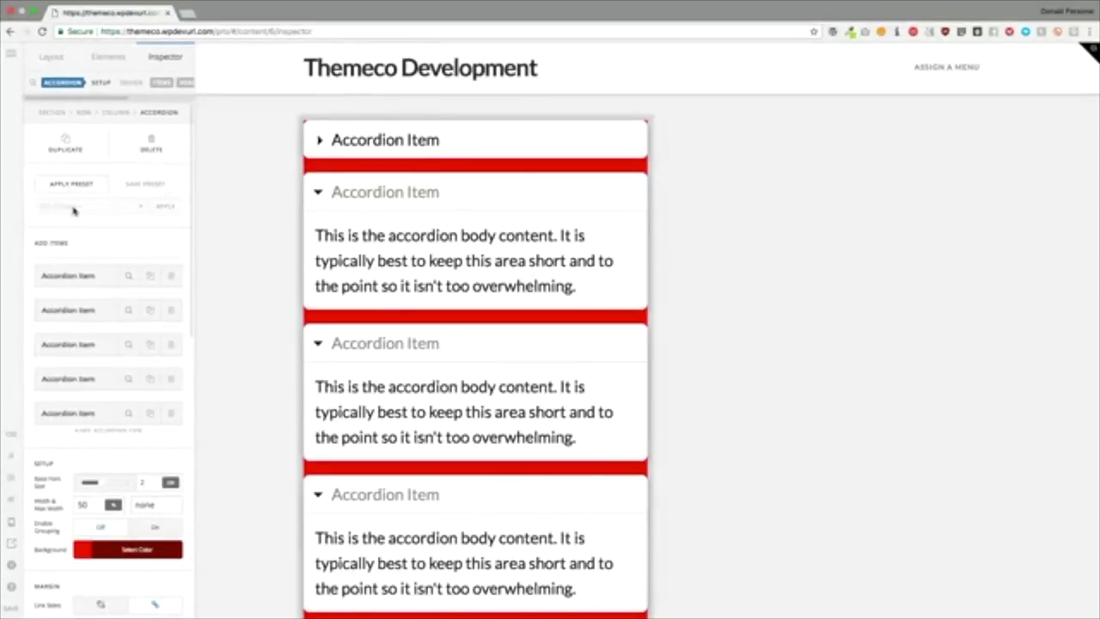
pyautogui.click(133, 83)
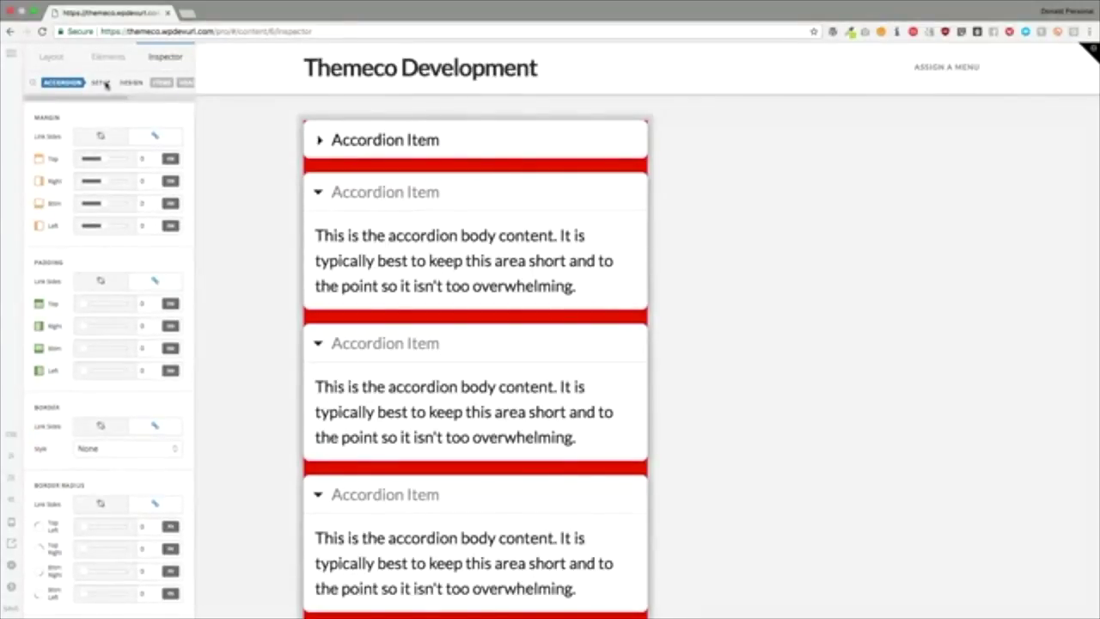
pyautogui.click(102, 83)
pyautogui.click(131, 84)
pyautogui.click(123, 83)
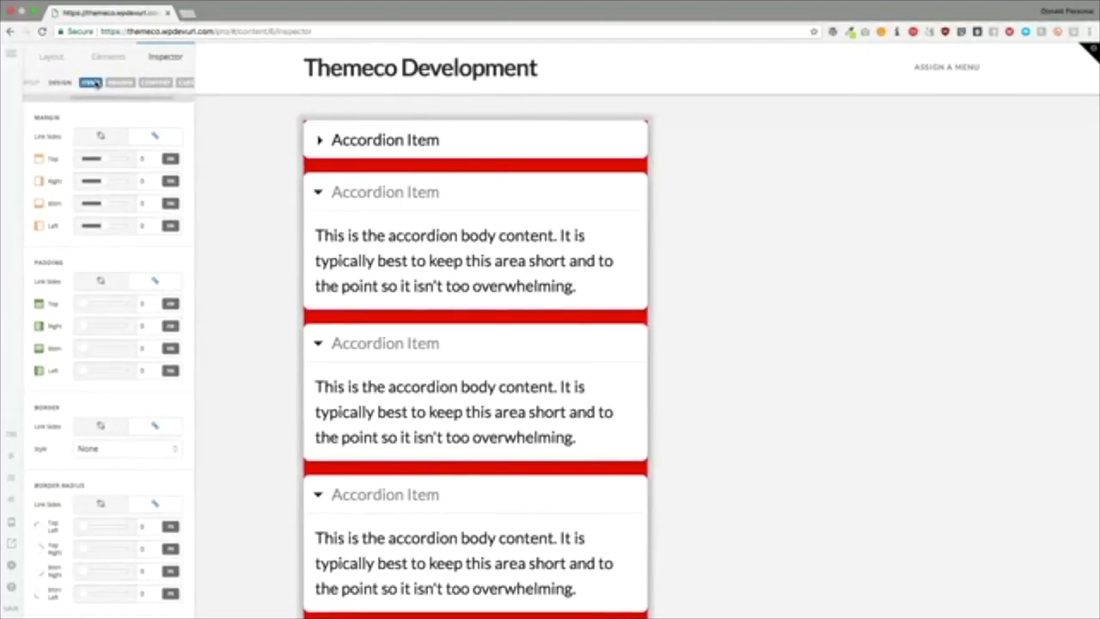
# Step: Open the Items settings and adjust the Spacing slider between accordion items
pyautogui.click(93, 83)
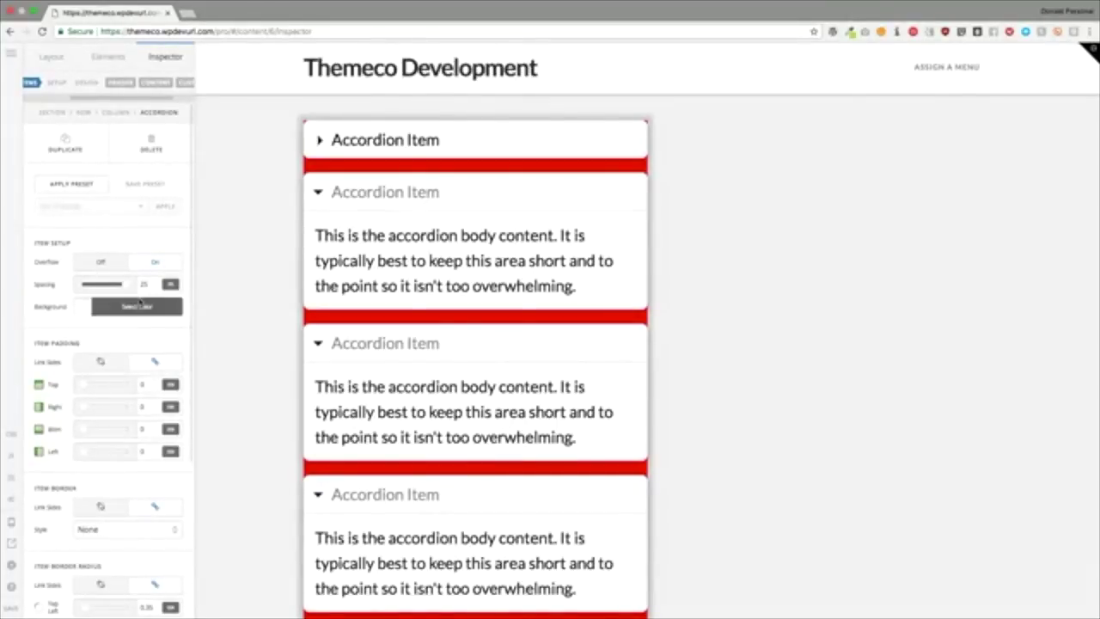
pyautogui.moveTo(128, 285)
pyautogui.mouseDown()
pyautogui.moveTo(80, 287)
pyautogui.moveTo(131, 287)
pyautogui.mouseUp()
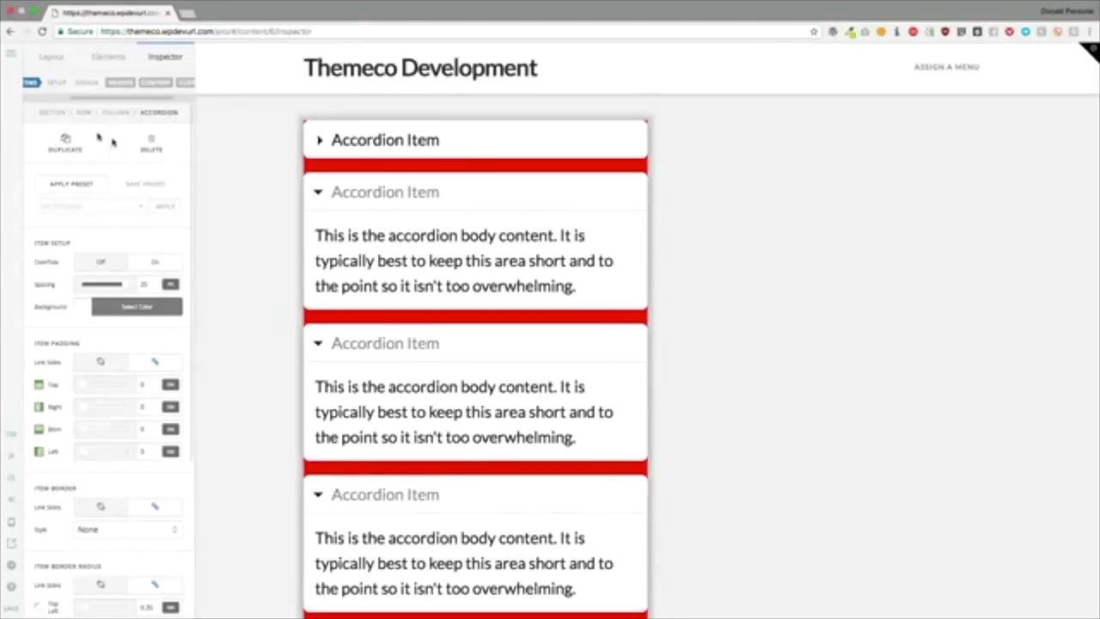
# Step: Replace the first accordion item's header text with 'This is an accordion that has a long t'
pyautogui.click(312, 140)
pyautogui.click(114, 294)
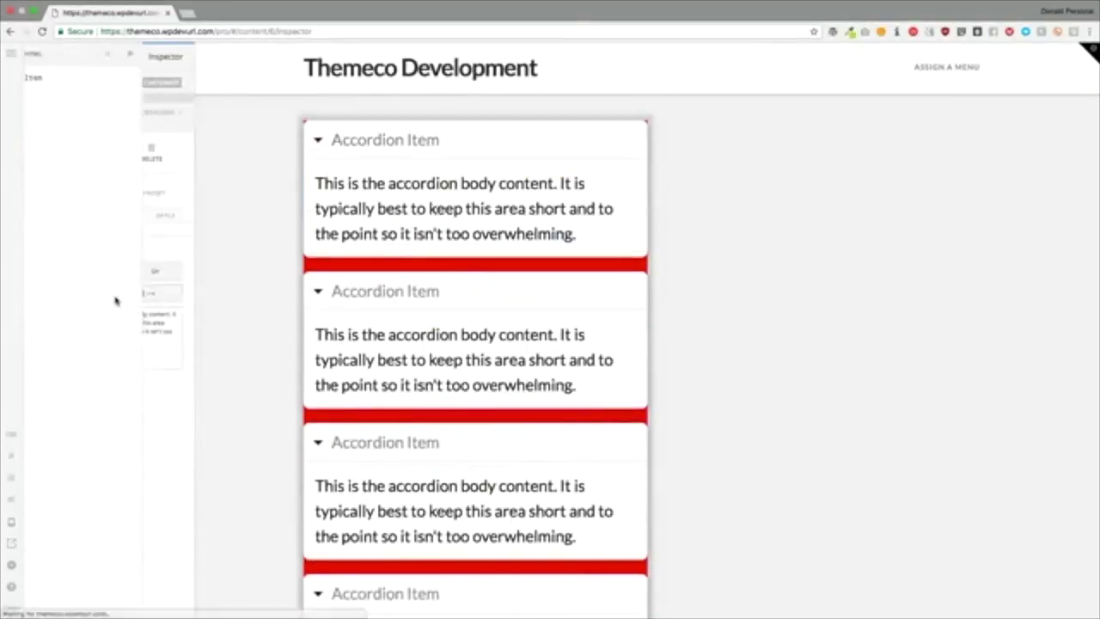
pyautogui.write('asdjfdskfjhsdkjfhkjsdkf')
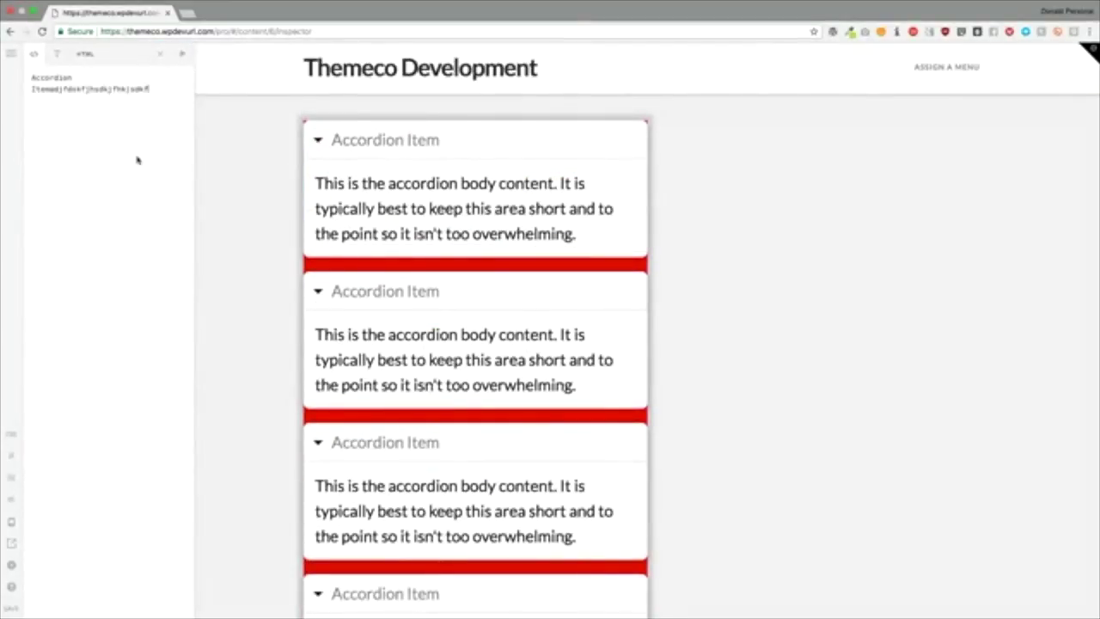
pyautogui.write('hksdjhfdsfsdf')
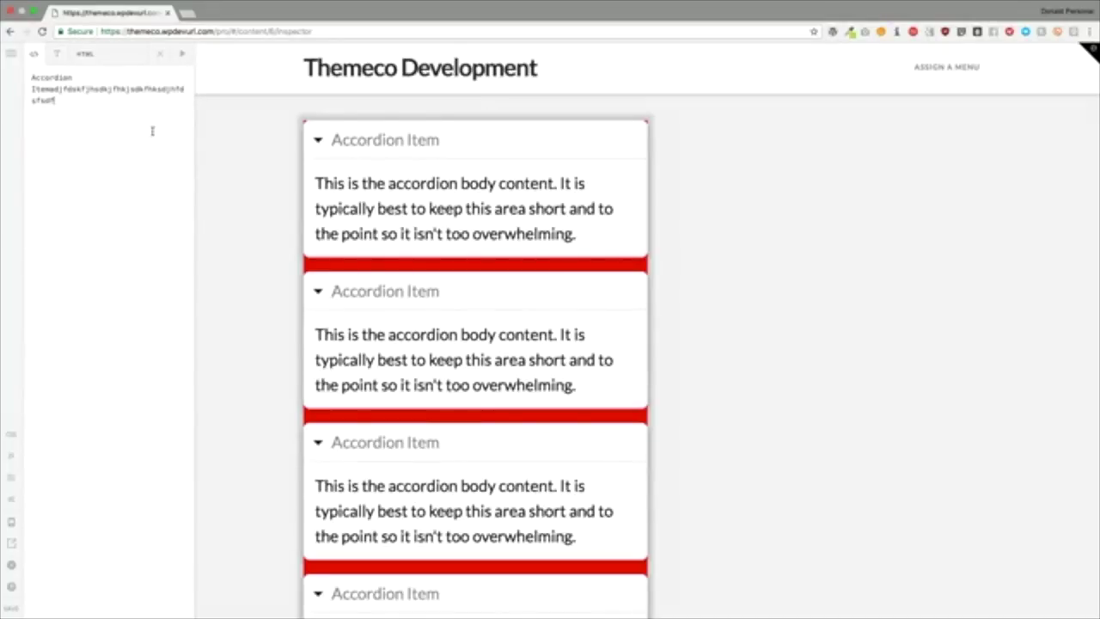
pyautogui.hotkey('ctrl', 'a')
pyautogui.press('BackSpace')
pyautogui.write('This')
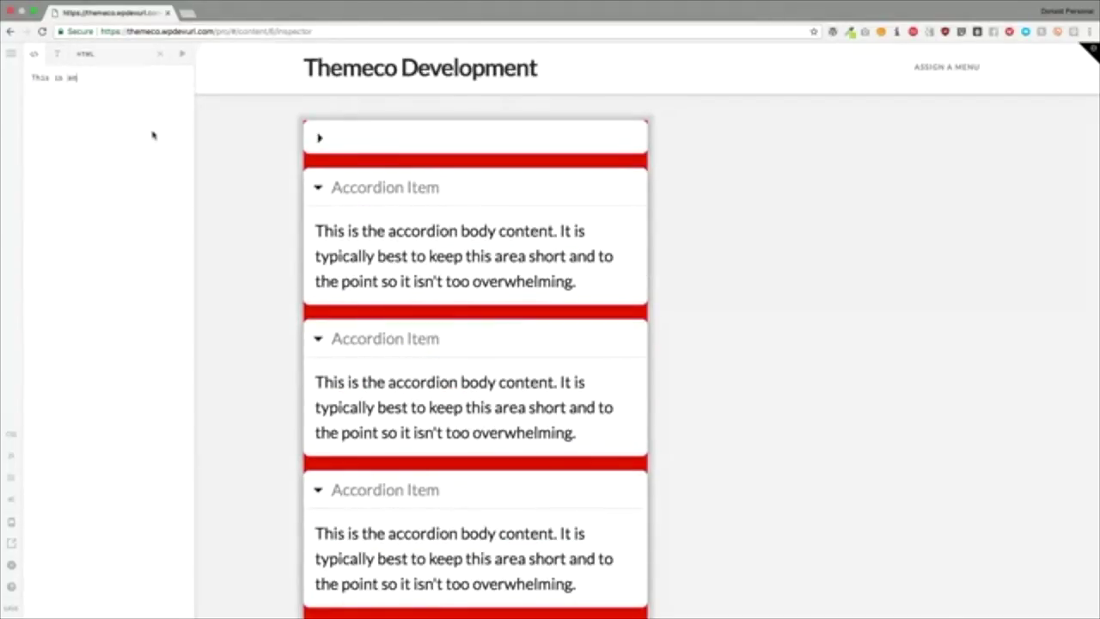
pyautogui.write(' is an accordion that has a long title.')
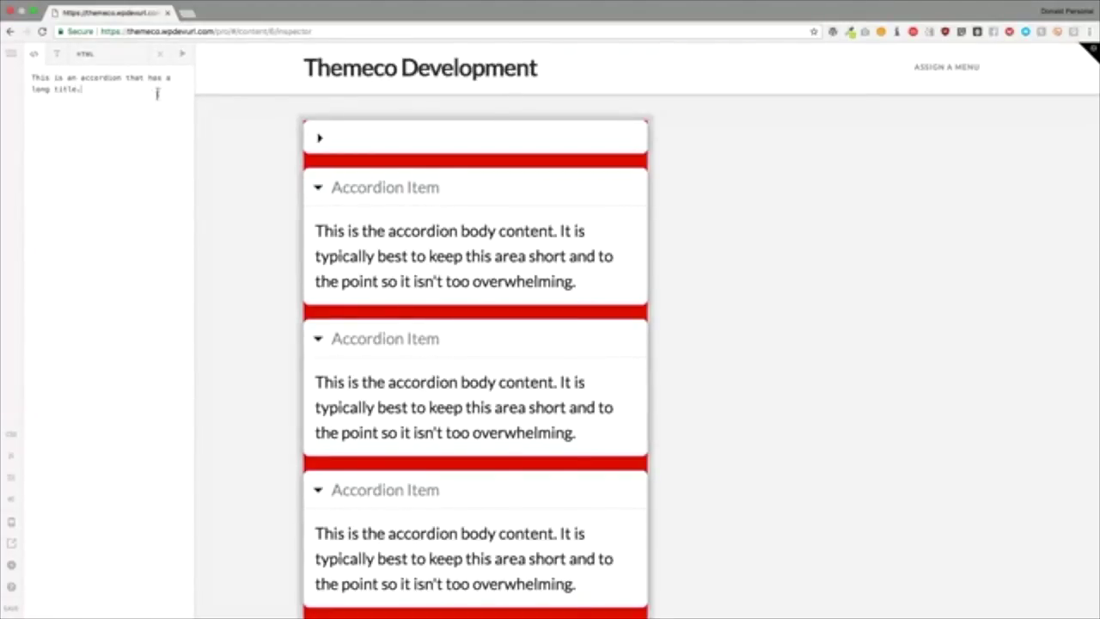
pyautogui.click(159, 55)
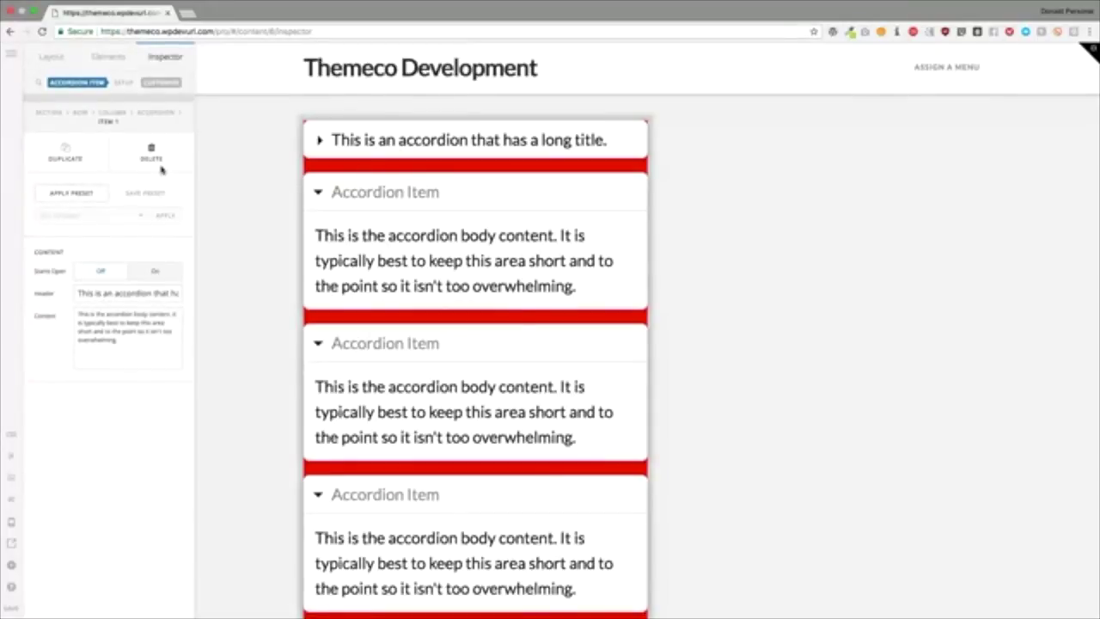
# Step: Extend the first item's header title so it ends with 'that is really long'
pyautogui.click(125, 293)
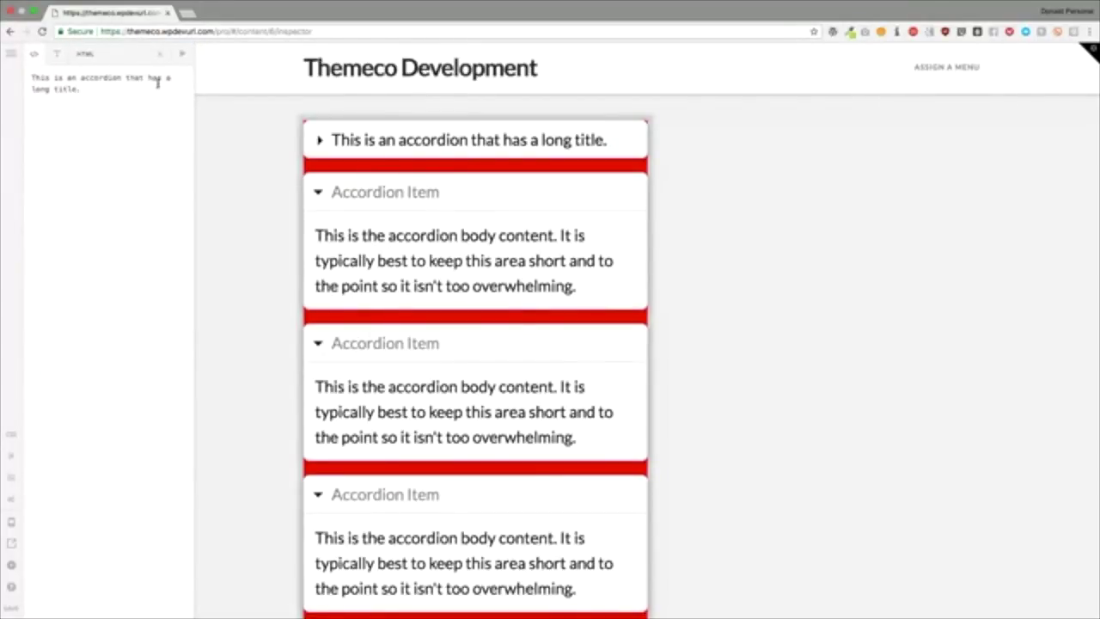
pyautogui.press('BackSpace')
pyautogui.write('that is really long')
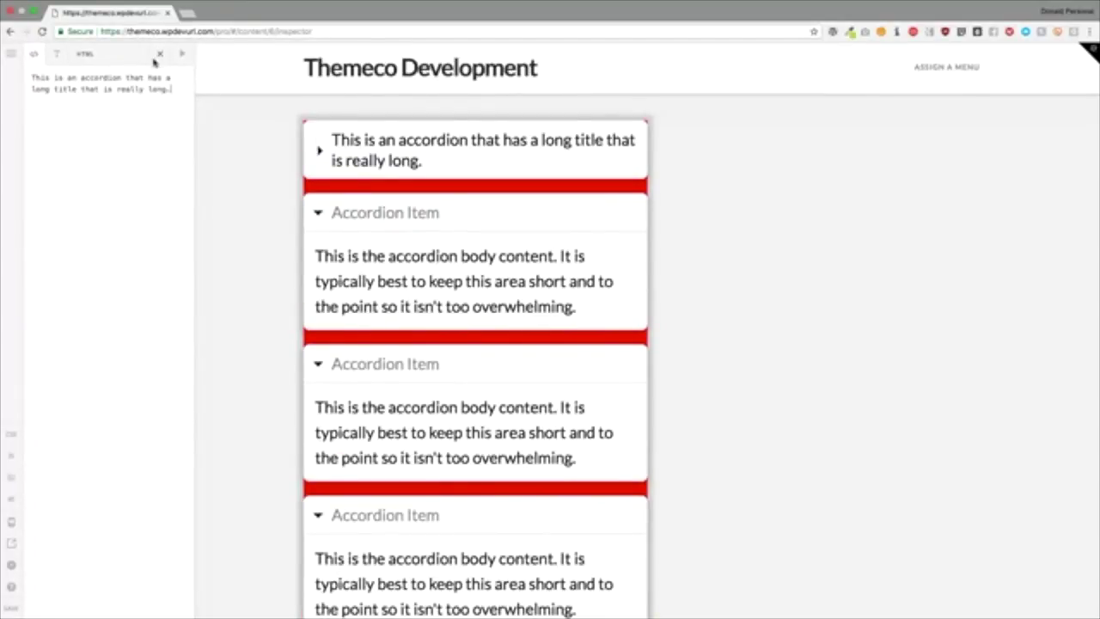
pyautogui.click(158, 55)
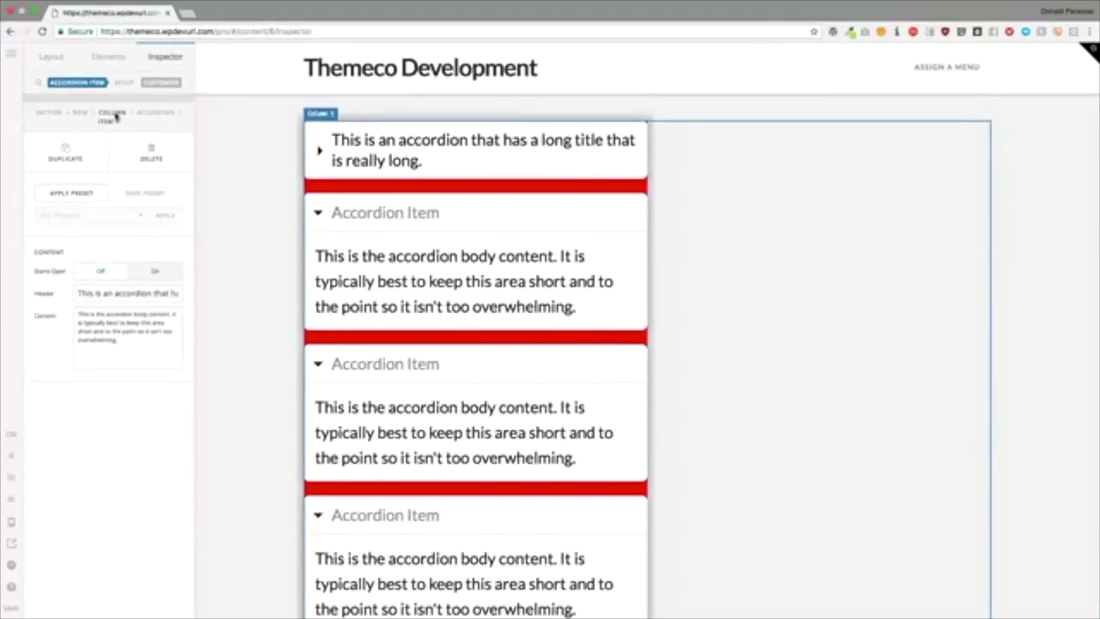
# Step: Turn Overflow on for the accordion items in the accordion's settings
pyautogui.click(142, 116)
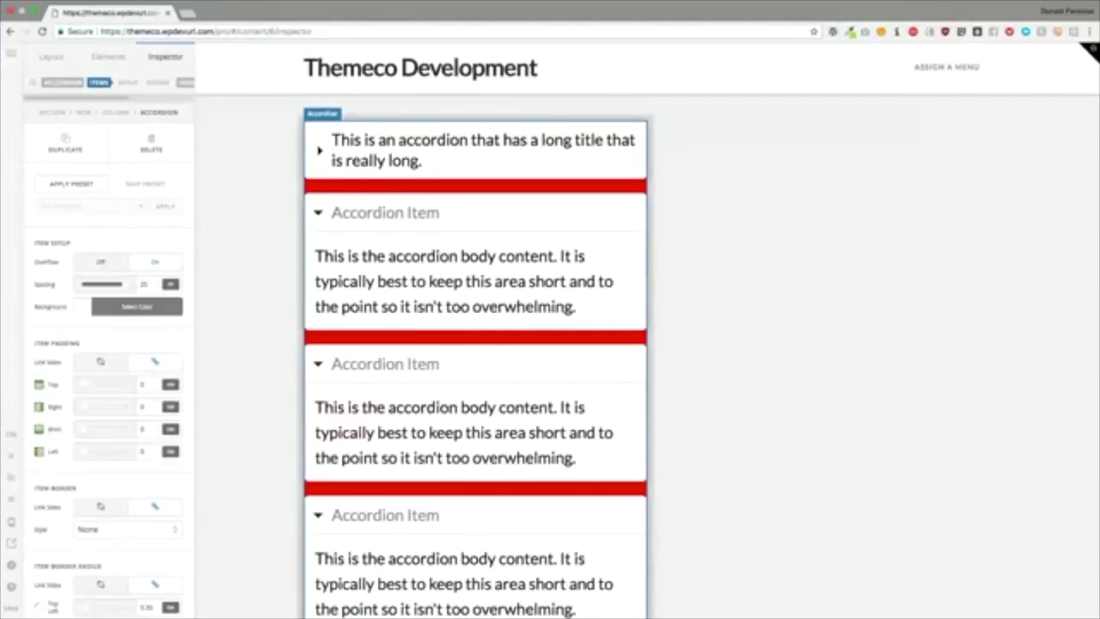
pyautogui.scroll(-1, 95, 284)
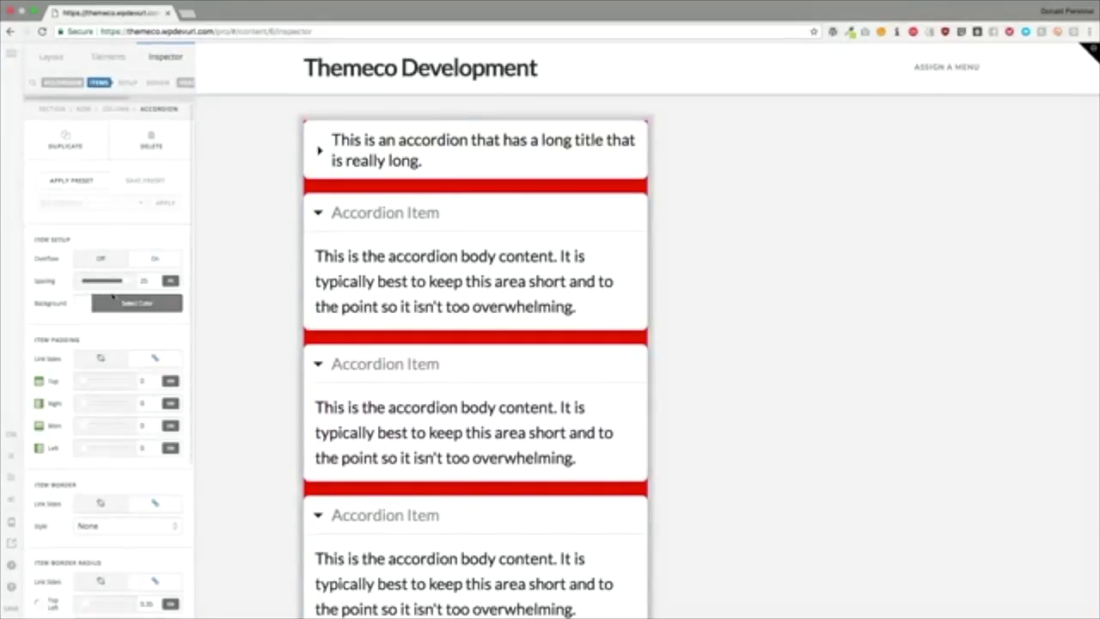
pyautogui.scroll(1, 110, 292)
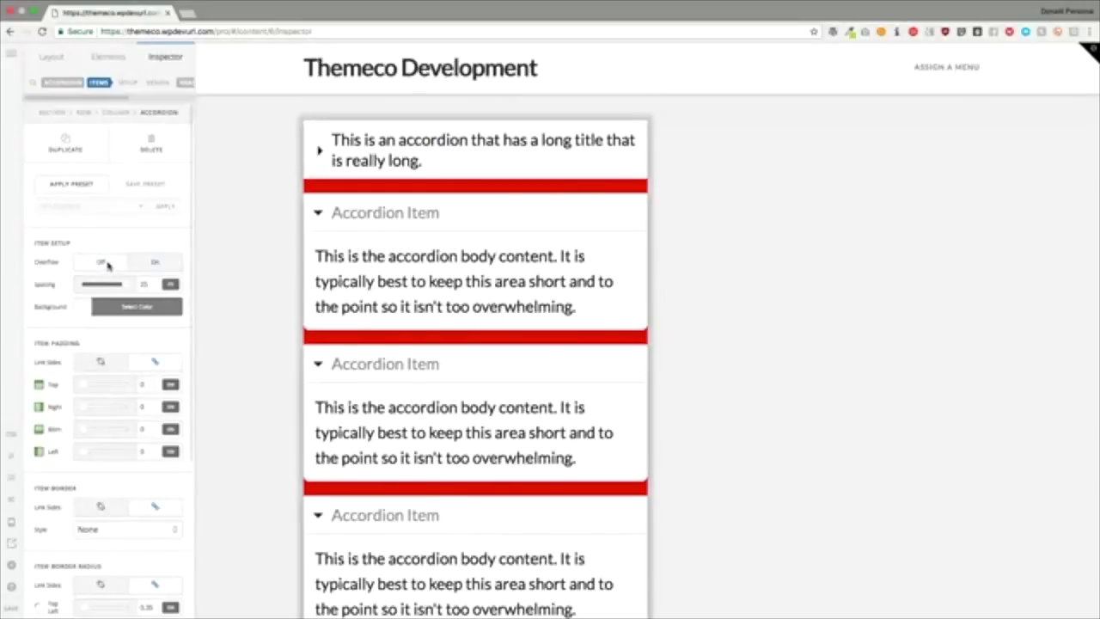
pyautogui.click(142, 261)
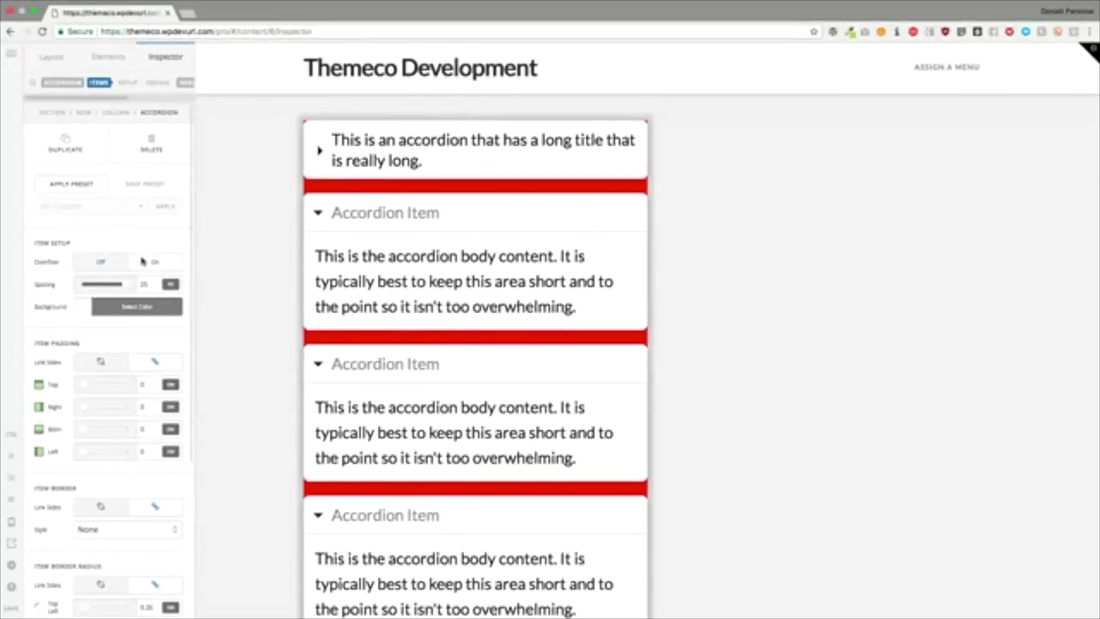
pyautogui.click(95, 266)
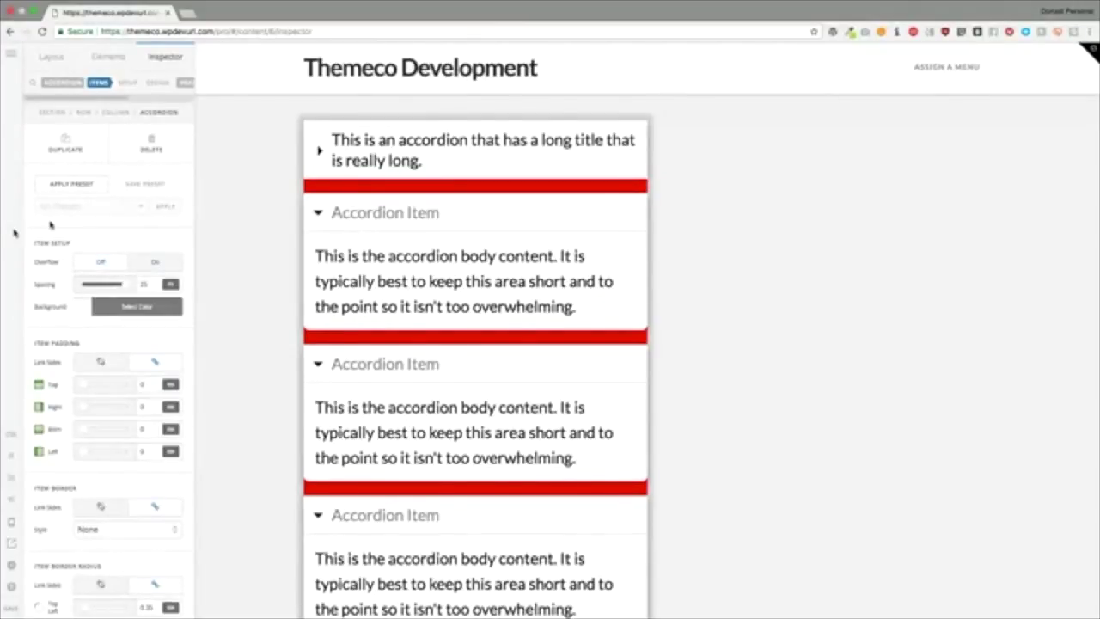
pyautogui.click(150, 262)
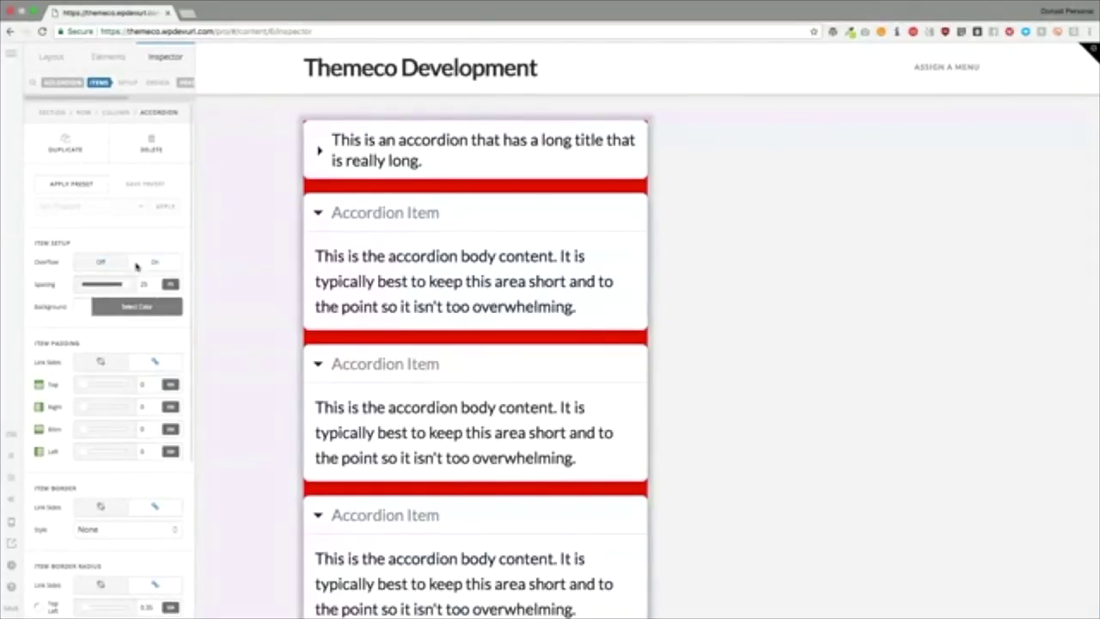
pyautogui.scroll(-1, 107, 263)
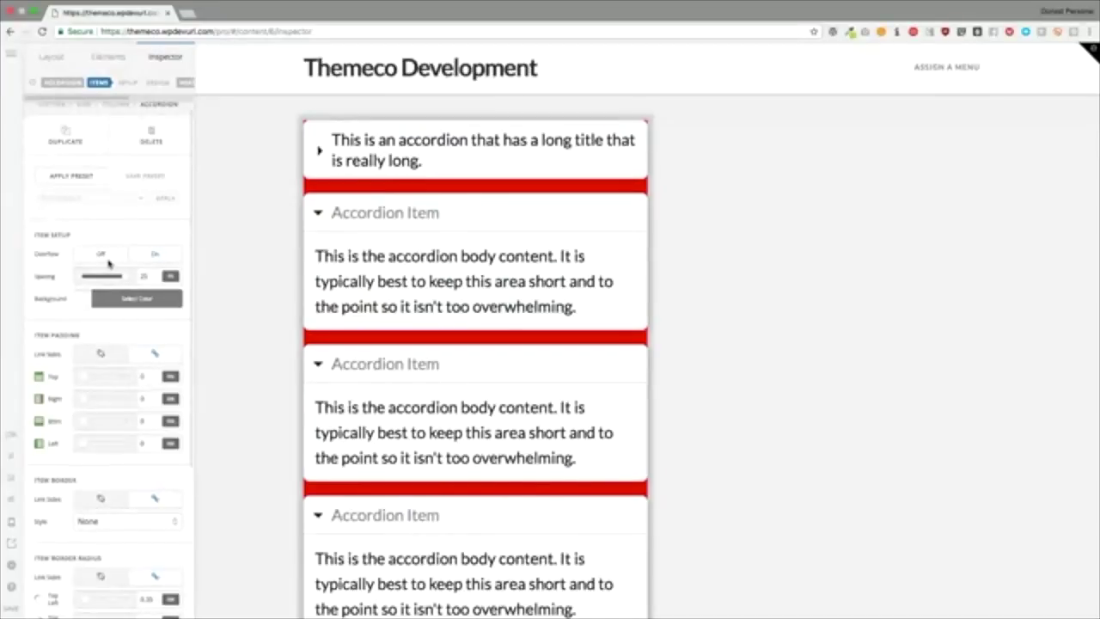
pyautogui.click(102, 257)
pyautogui.click(144, 255)
# Step: Keep item spacing at 25 and bring up the item background colour choices
pyautogui.moveTo(128, 278)
pyautogui.mouseDown()
pyautogui.moveTo(113, 278)
pyautogui.moveTo(128, 278)
pyautogui.mouseUp()
pyautogui.click(144, 253)
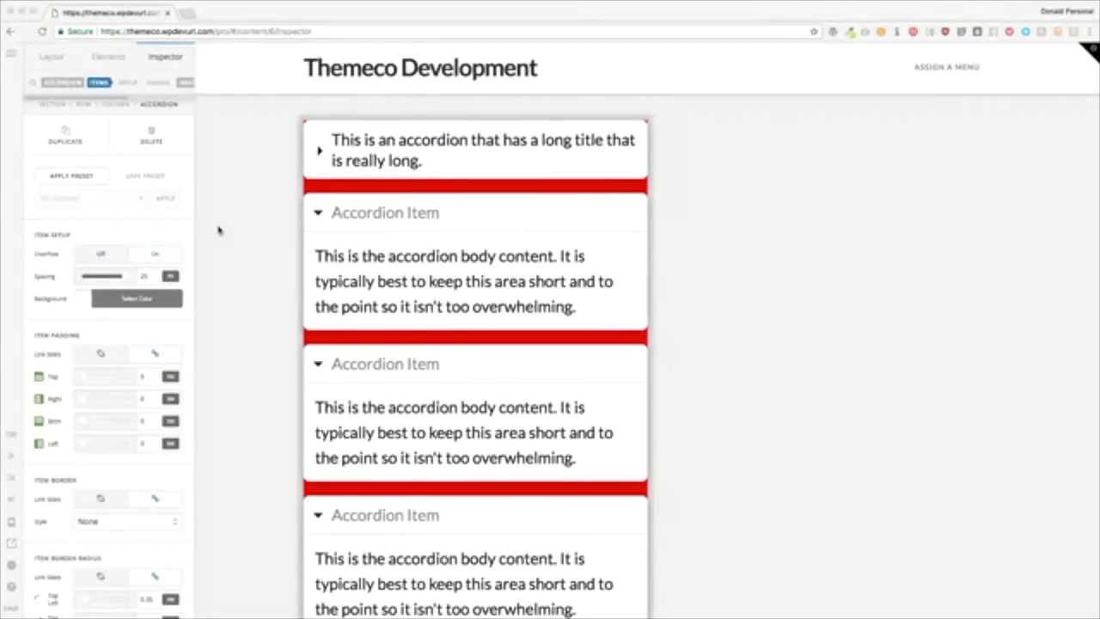
pyautogui.click(119, 233)
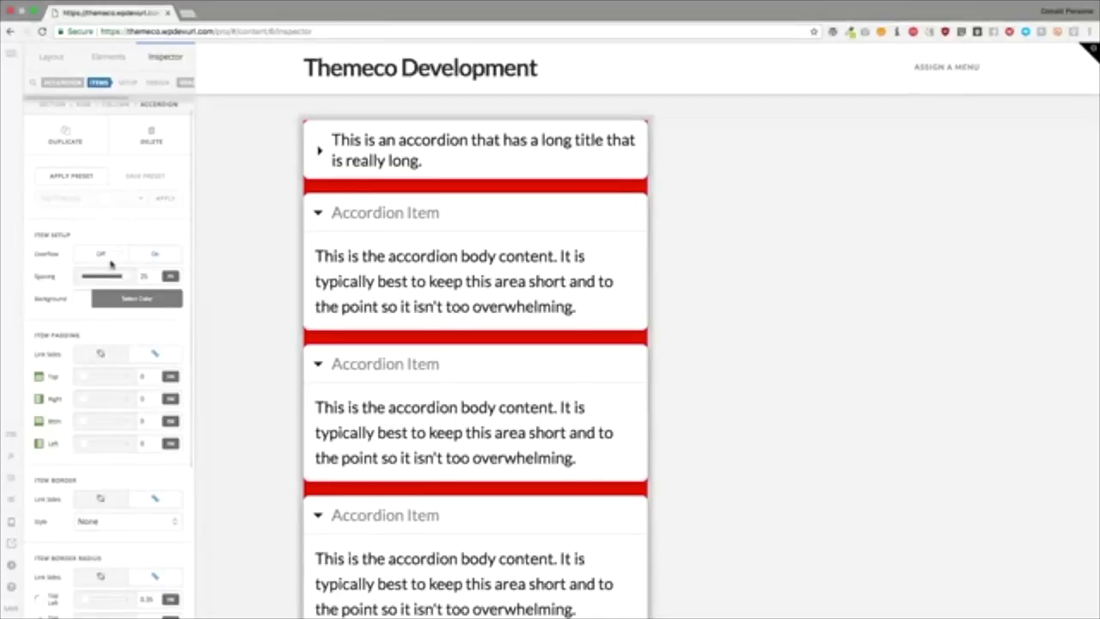
pyautogui.moveTo(121, 277)
pyautogui.mouseDown()
pyautogui.moveTo(94, 279)
pyautogui.moveTo(122, 277)
pyautogui.mouseUp()
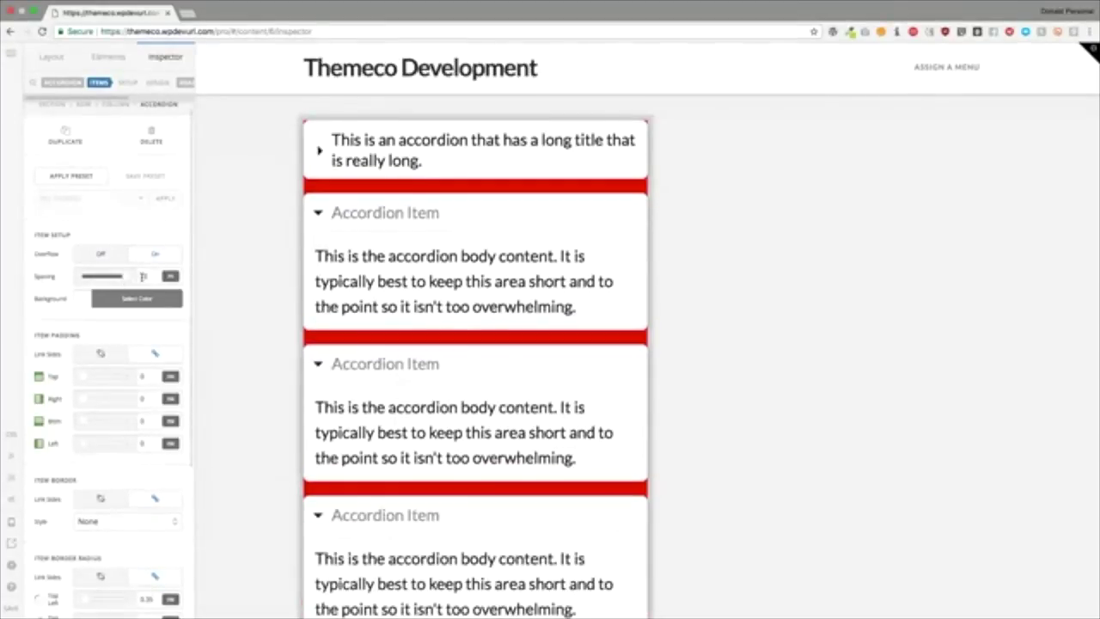
pyautogui.click(136, 299)
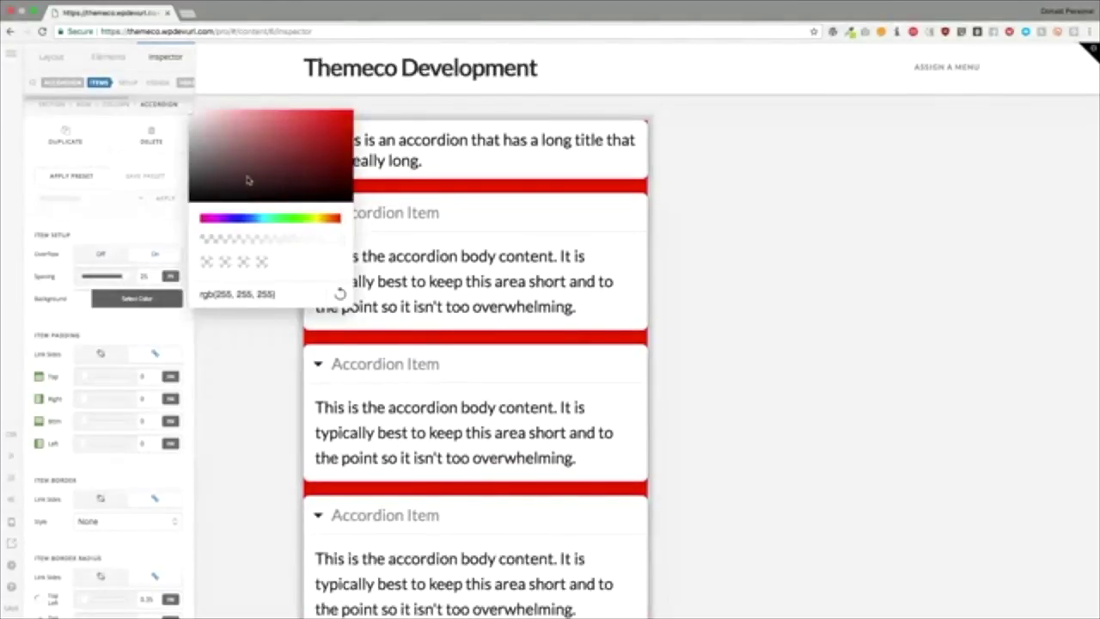
# Step: Set the accordion item background to bright green rgb(0,255,82)
pyautogui.moveTo(265, 221); pyautogui.dragTo(283, 221)
pyautogui.moveTo(301, 153); pyautogui.dragTo(367, 111)
pyautogui.click(160, 226)
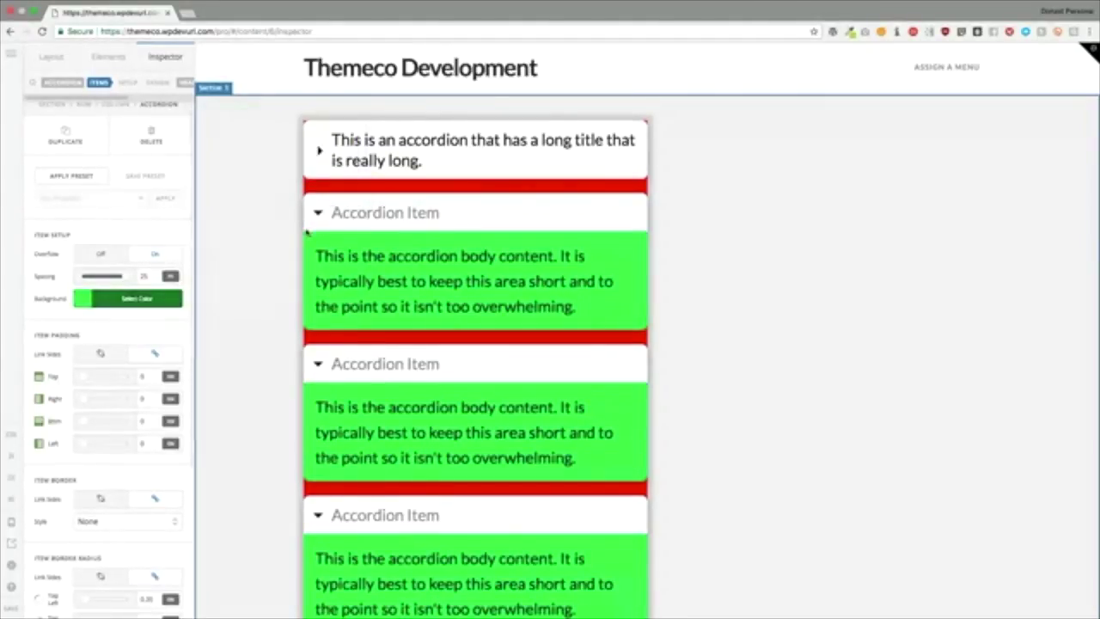
pyautogui.click(324, 233)
pyautogui.click(329, 214)
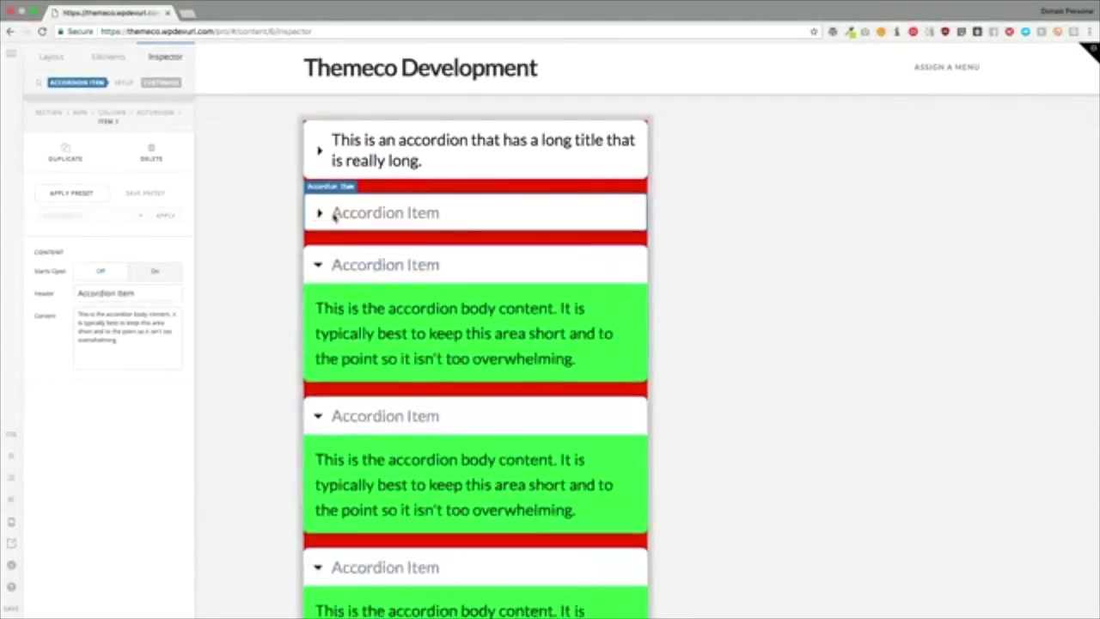
pyautogui.click(330, 216)
# Step: Expand the long-titled first accordion item so its green body shows
pyautogui.click(157, 112)
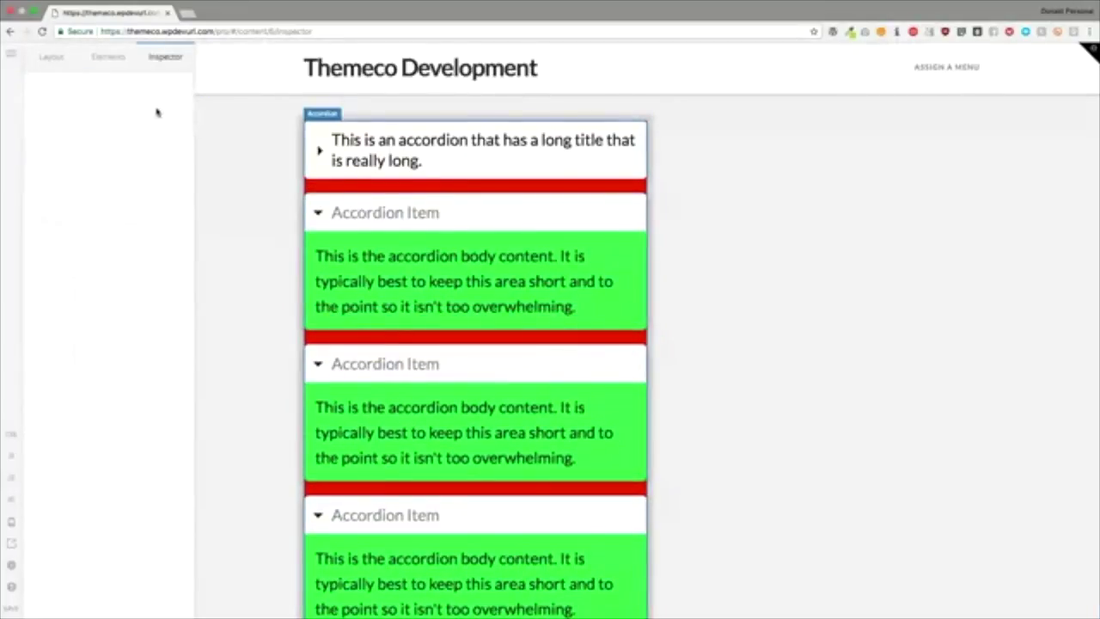
pyautogui.click(159, 83)
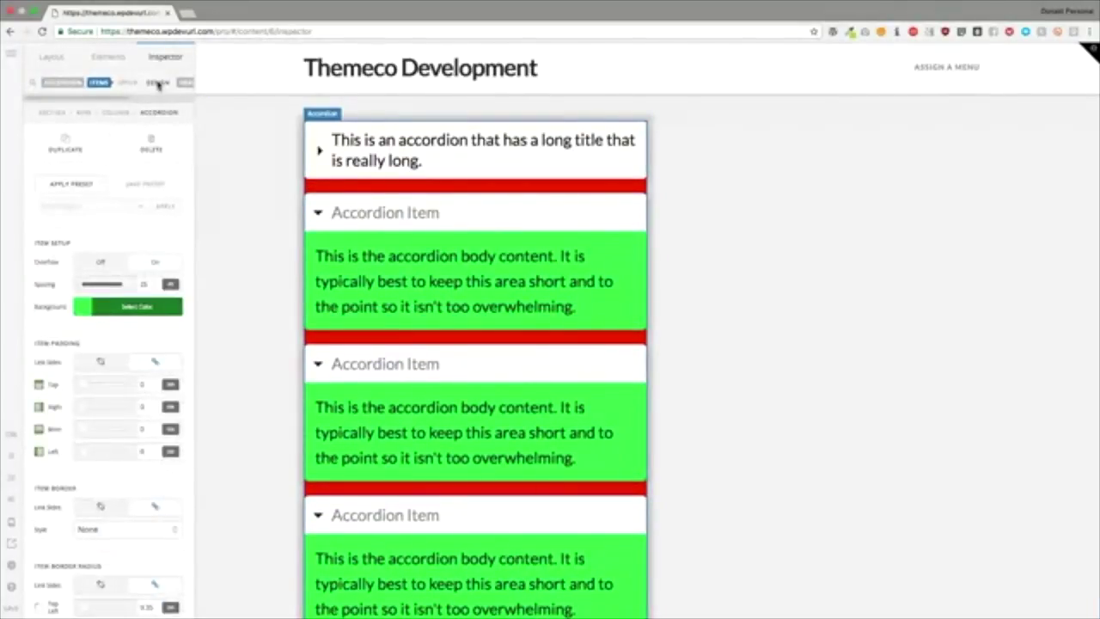
pyautogui.click(387, 163)
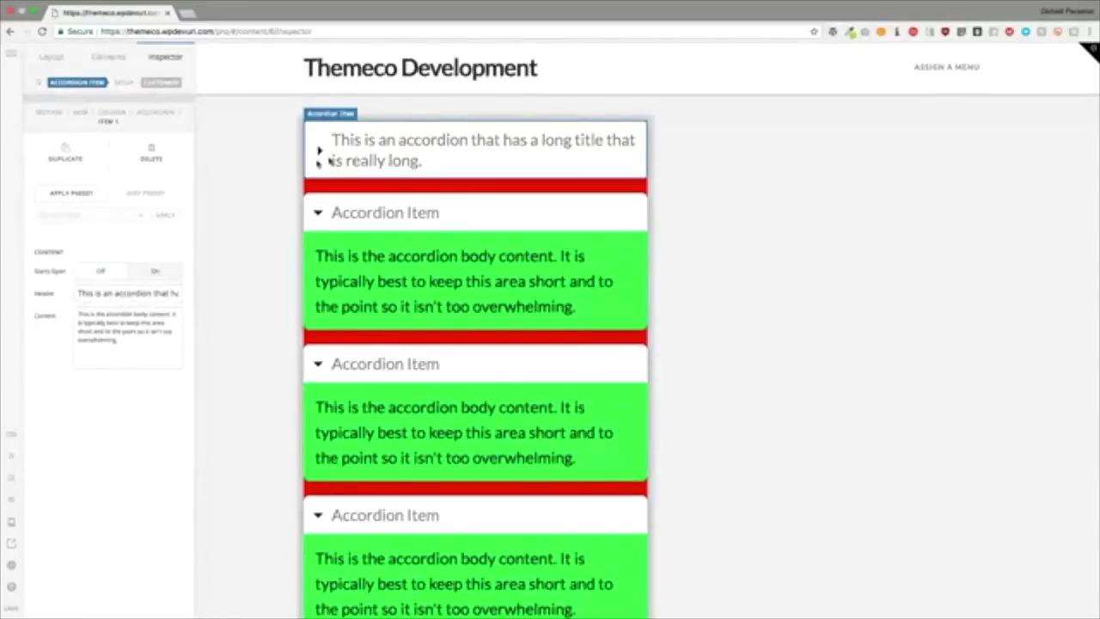
pyautogui.click(129, 344)
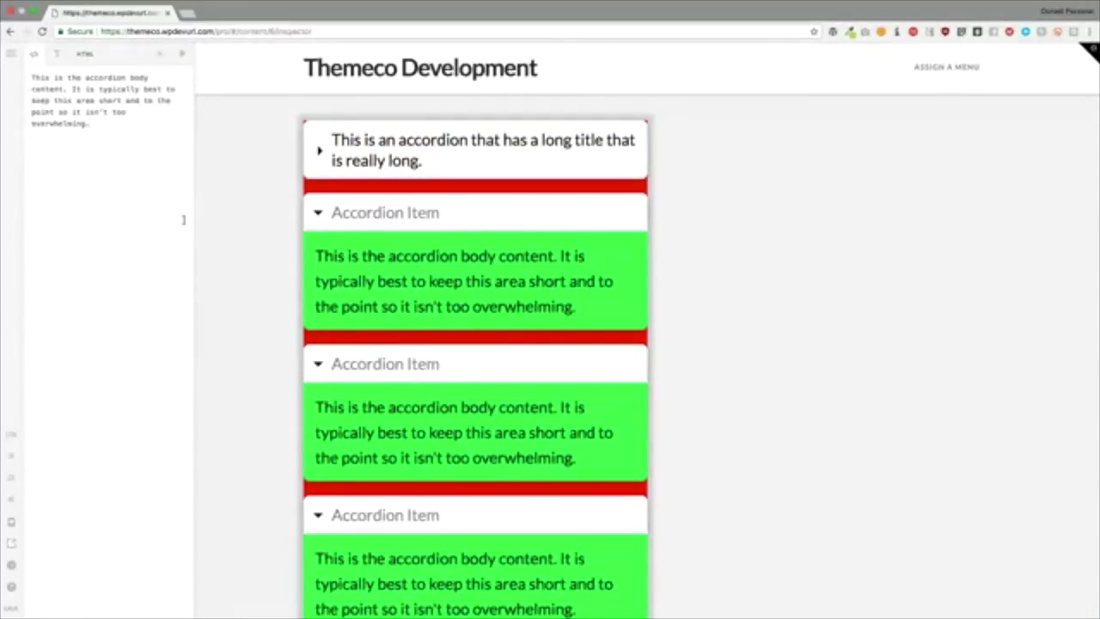
pyautogui.click(426, 158)
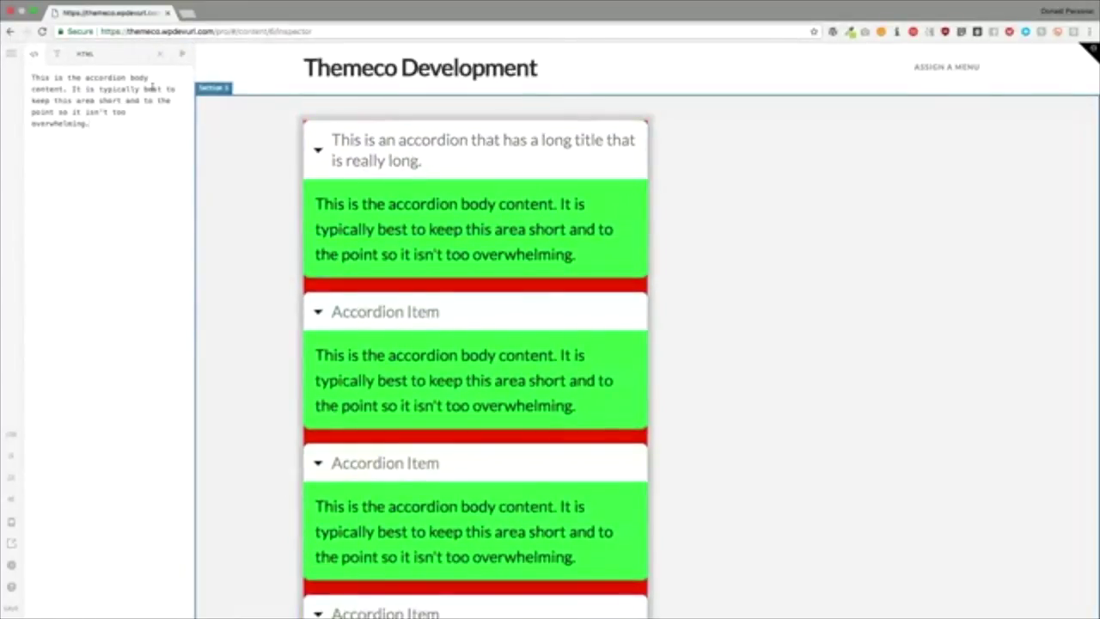
pyautogui.click(159, 53)
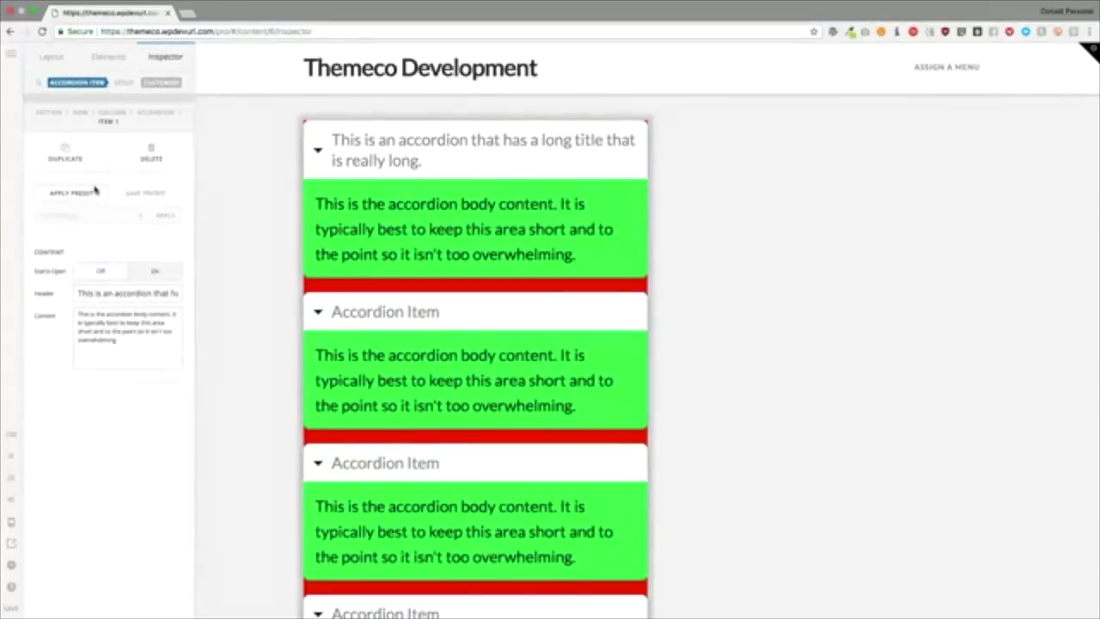
# Step: Select the whole Accordion element from the Inspector breadcrumb to list its five items
pyautogui.click(144, 115)
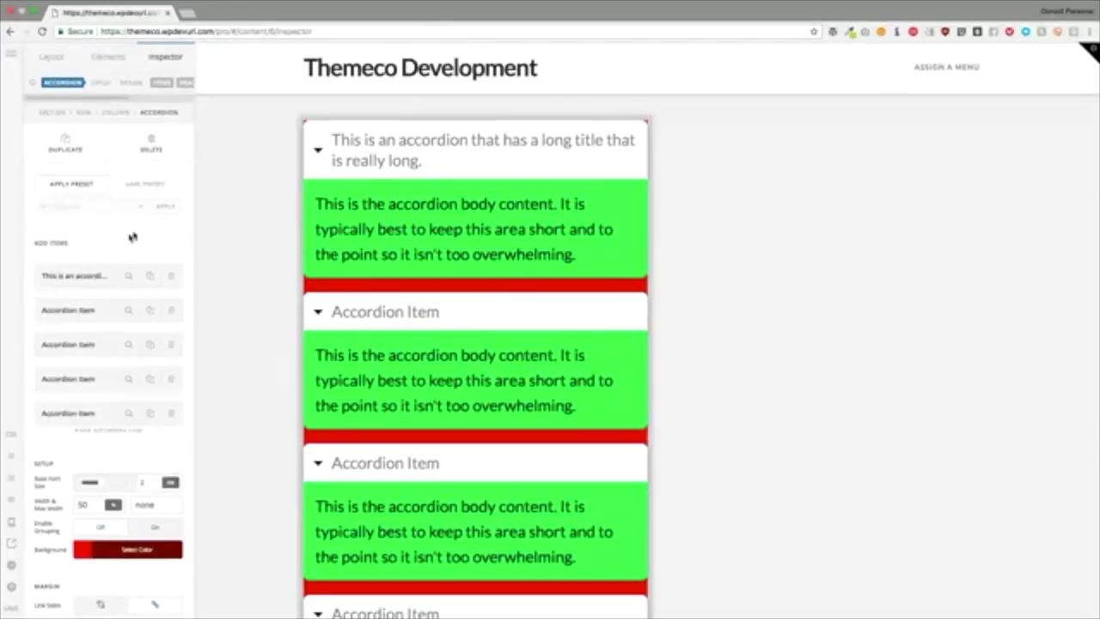
# Step: Change the item background colour back to white rgb(255,255,255)
pyautogui.click(159, 85)
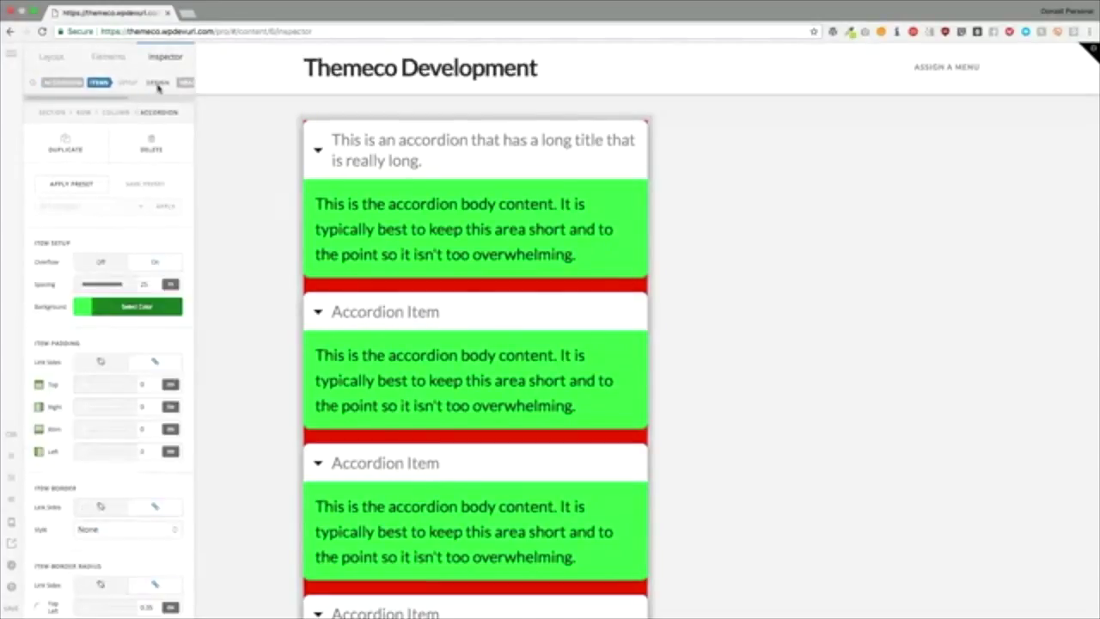
pyautogui.scroll(-3, 123, 253)
pyautogui.click(125, 234)
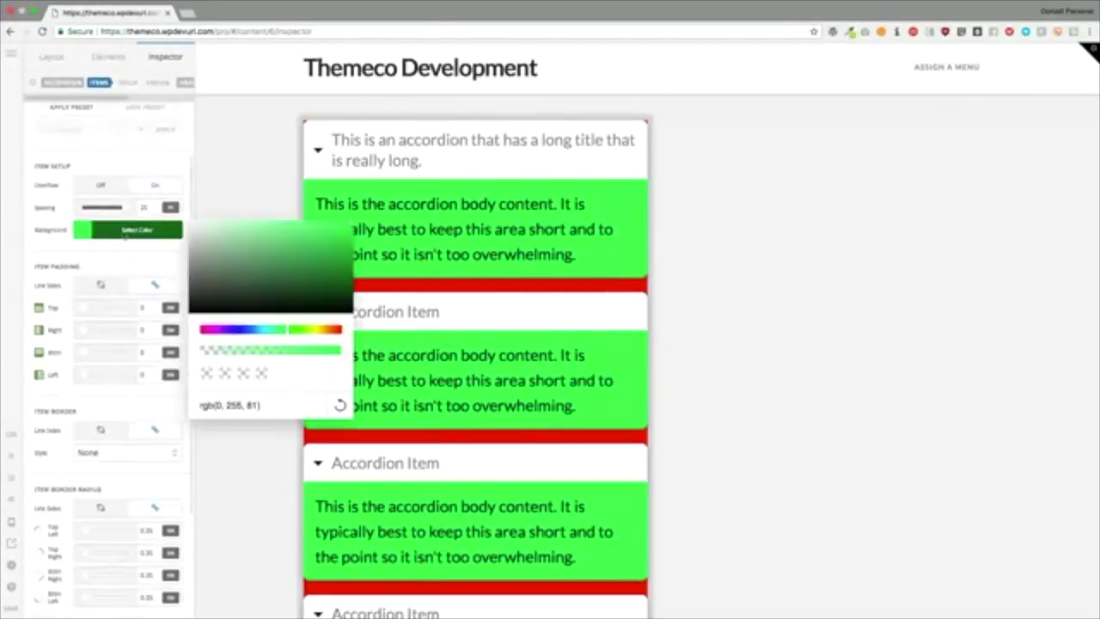
pyautogui.moveTo(204, 311); pyautogui.dragTo(182, 217)
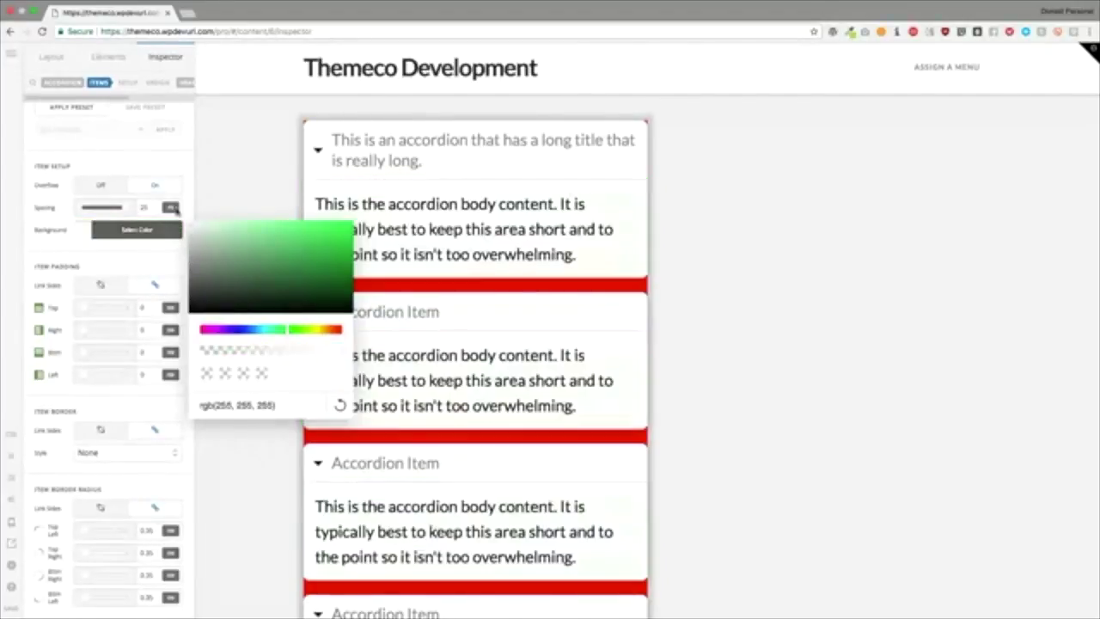
pyautogui.click(115, 265)
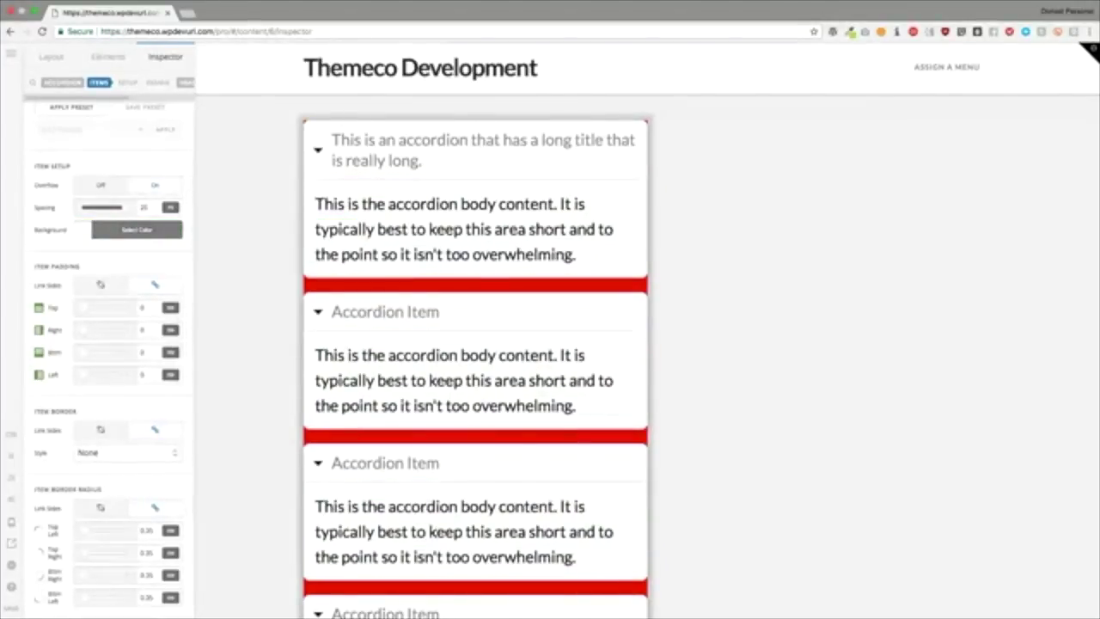
# Step: Try 31 as the item top padding, then reset it to 0
pyautogui.click(147, 311)
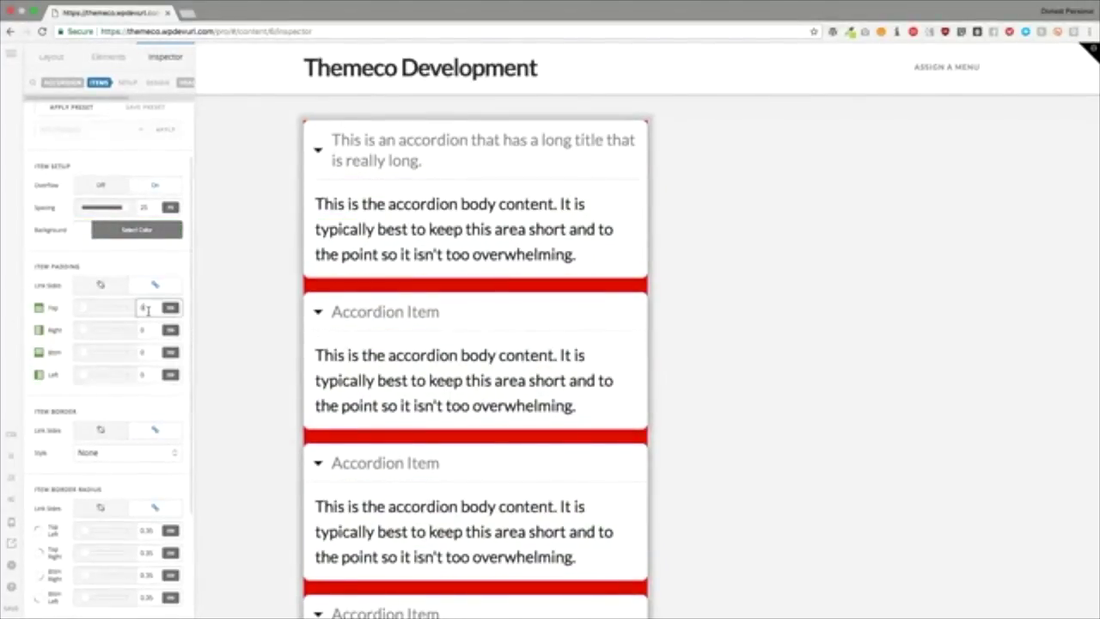
pyautogui.write('3')
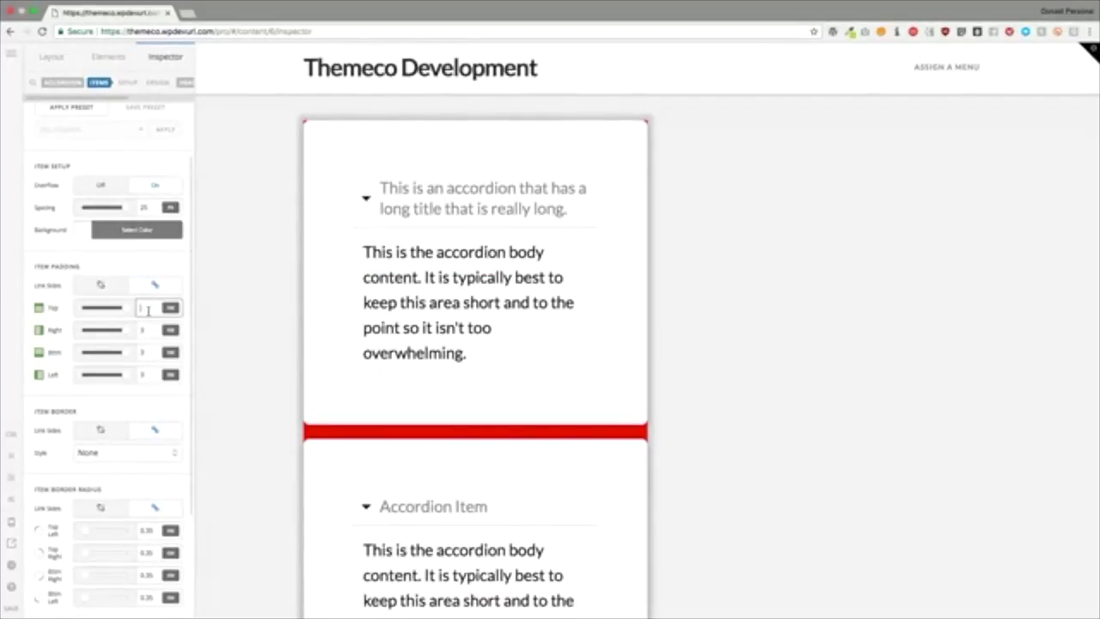
pyautogui.write('10')
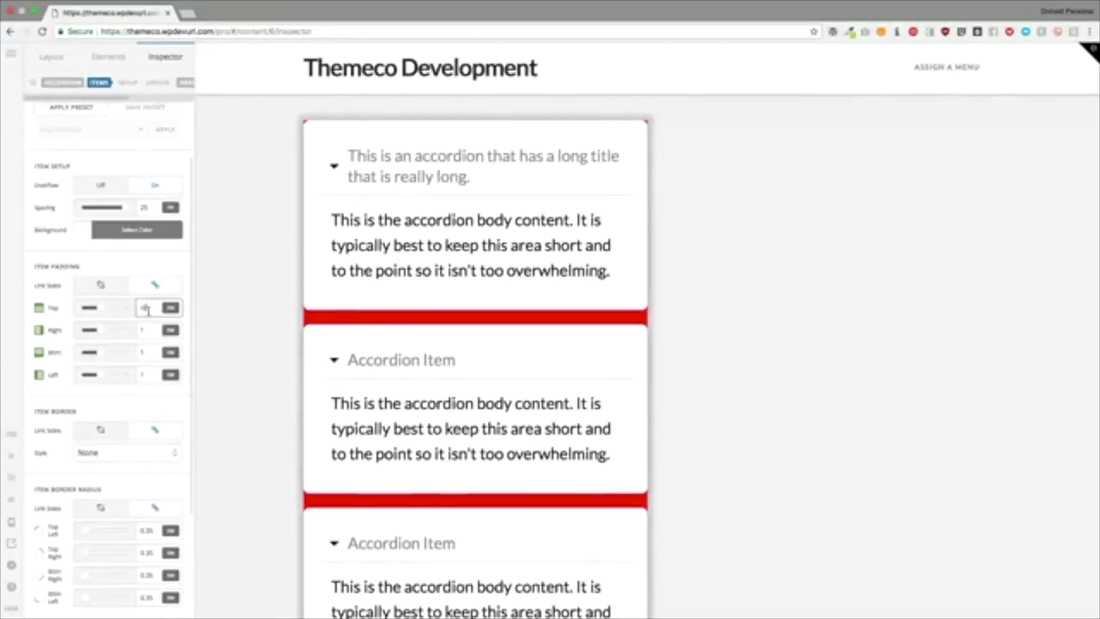
pyautogui.press('BackSpace')
pyautogui.write('0')
pyautogui.scroll(-3, 120, 331)
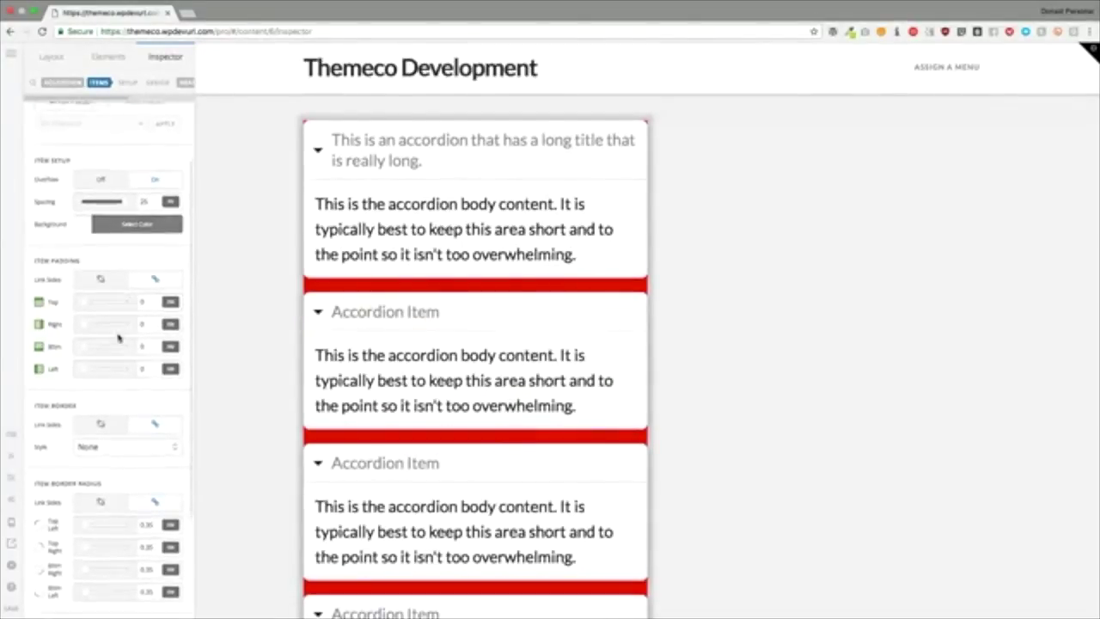
# Step: Give the items a solid black border of width 1 with border radius 0
pyautogui.click(105, 307)
pyautogui.press('Down')
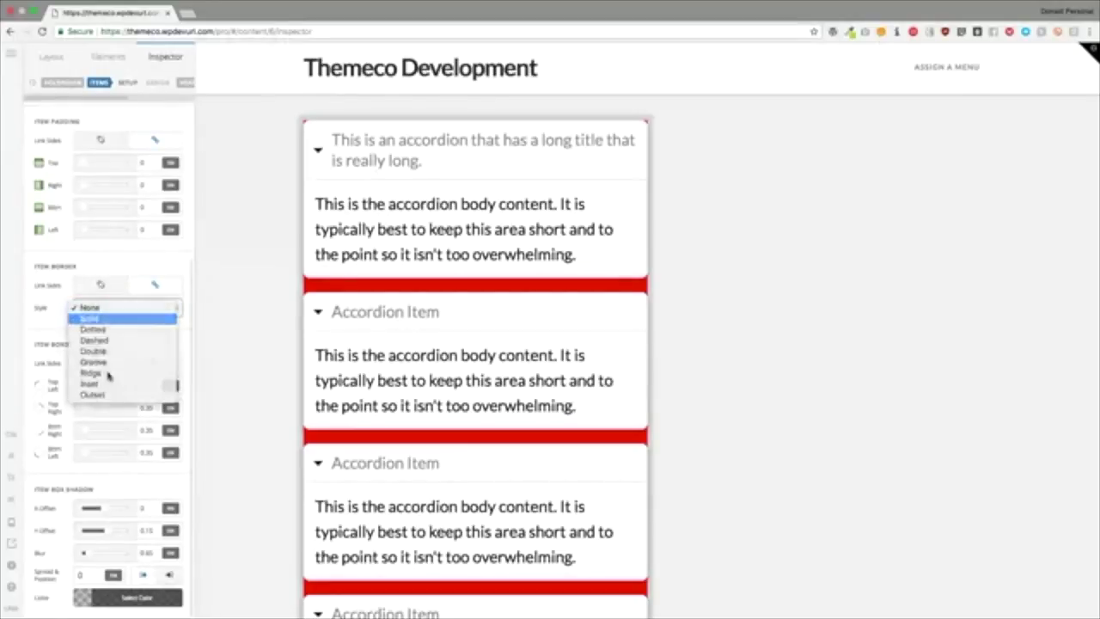
pyautogui.press('Return')
pyautogui.click(86, 330)
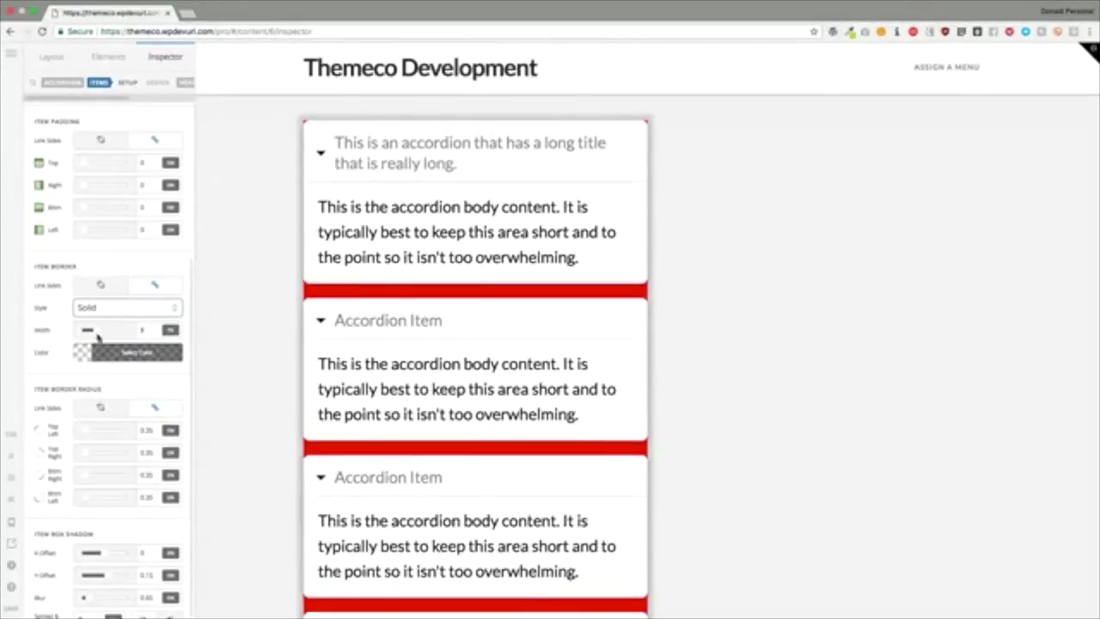
pyautogui.click(109, 354)
pyautogui.moveTo(249, 268); pyautogui.dragTo(343, 301)
pyautogui.click(563, 211)
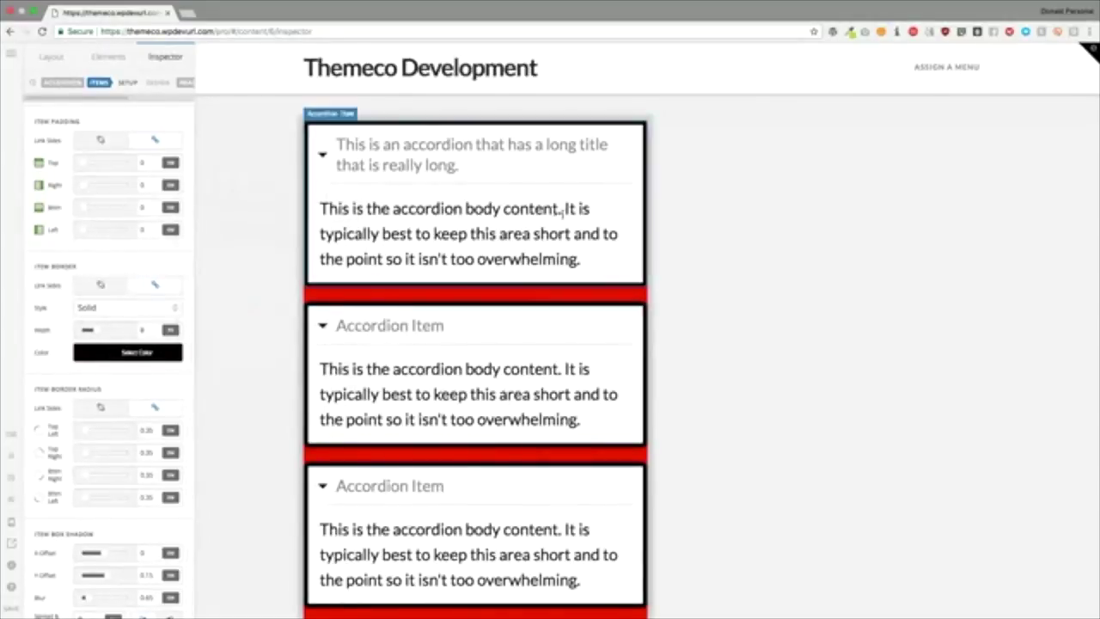
pyautogui.scroll(-2, 110, 276)
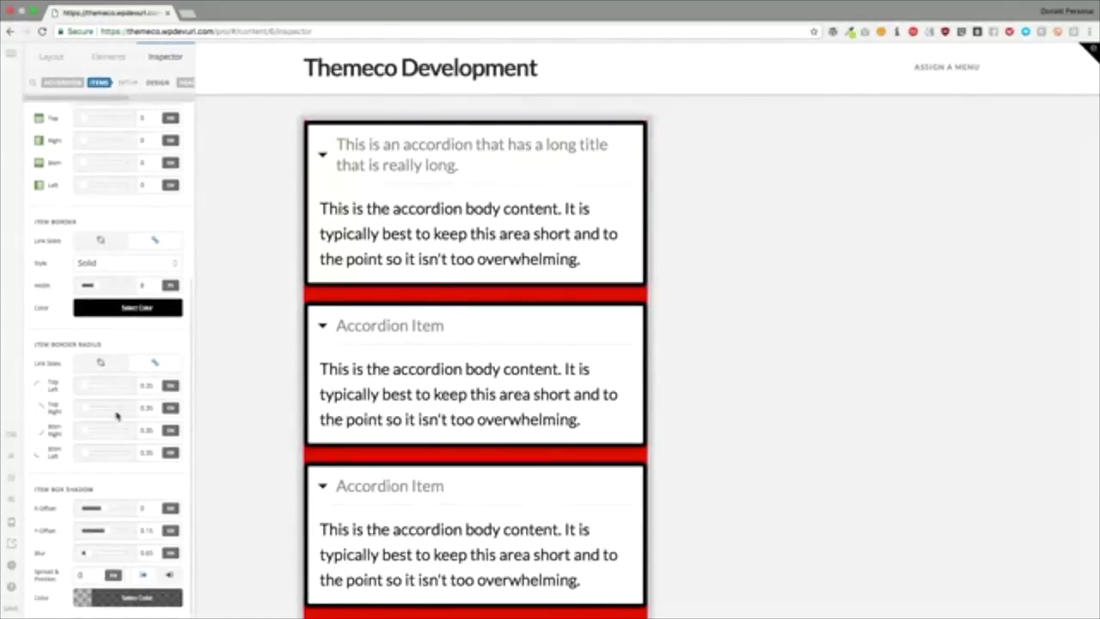
pyautogui.moveTo(84, 388)
pyautogui.mouseDown()
pyautogui.moveTo(112, 387)
pyautogui.moveTo(77, 391)
pyautogui.mouseUp()
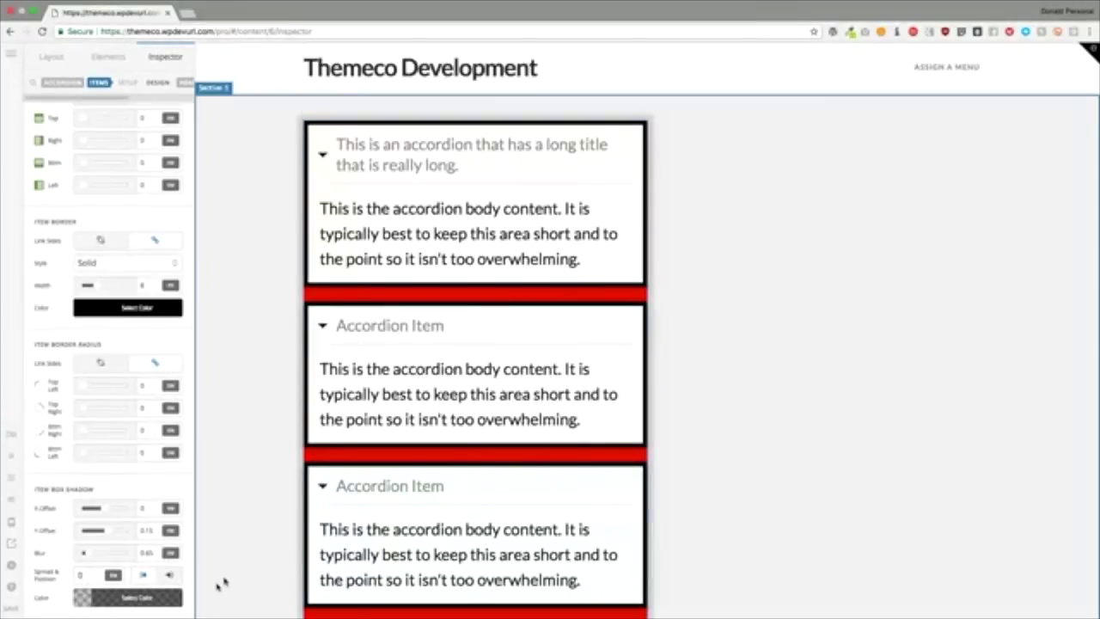
# Step: Set the item box shadow colour to fully opaque white
pyautogui.click(131, 598)
pyautogui.moveTo(225, 503); pyautogui.dragTo(170, 427)
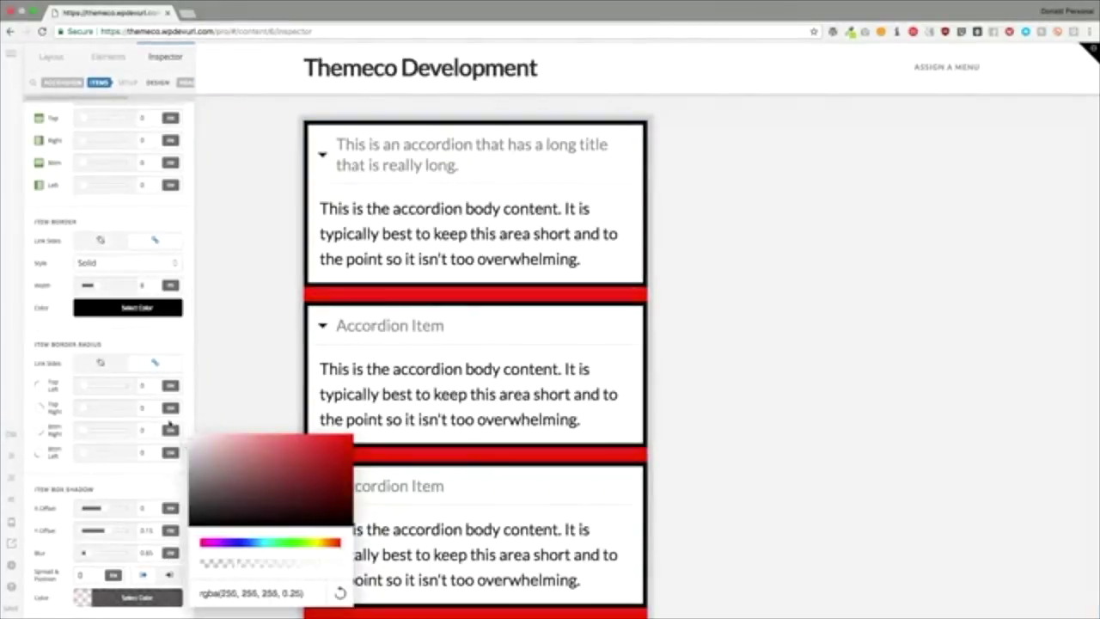
pyautogui.click(95, 575)
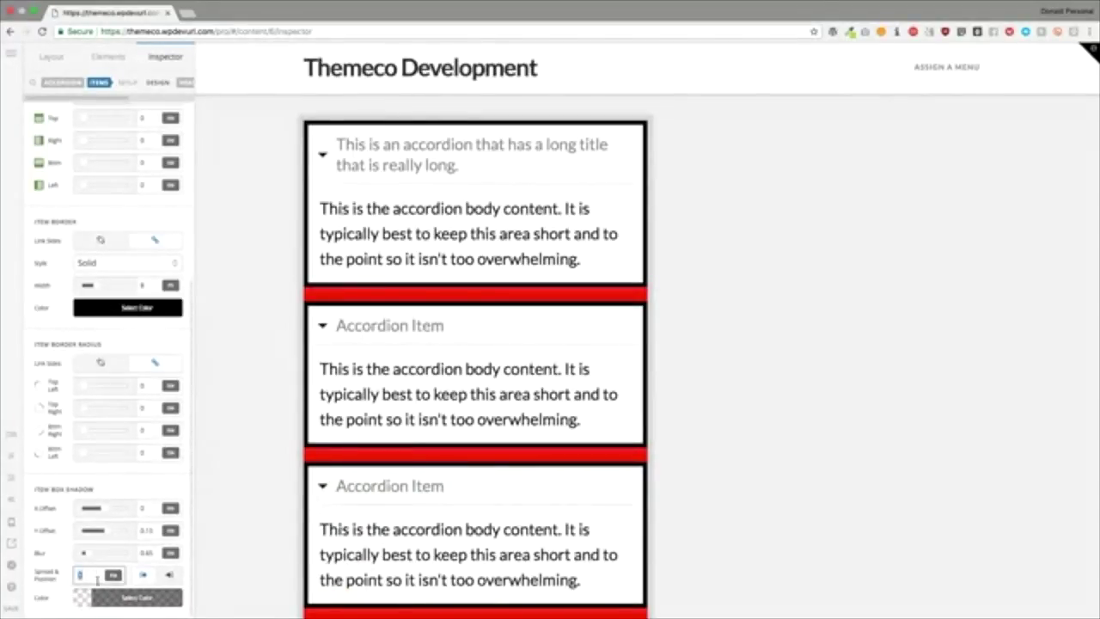
pyautogui.click(133, 597)
pyautogui.moveTo(237, 564); pyautogui.dragTo(395, 571)
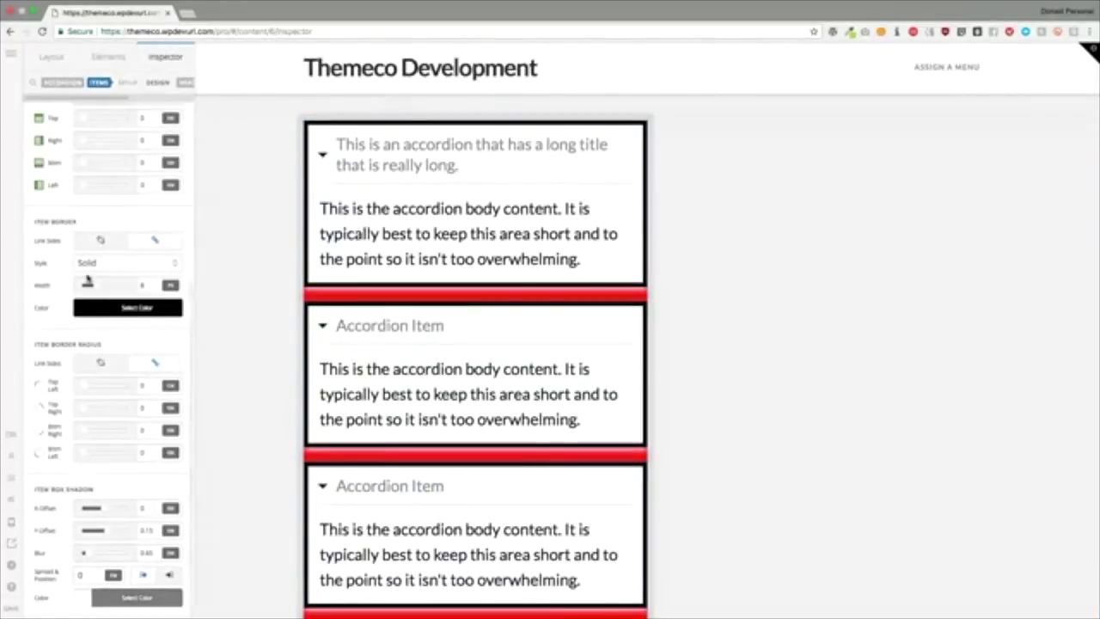
pyautogui.click(127, 82)
pyautogui.click(157, 81)
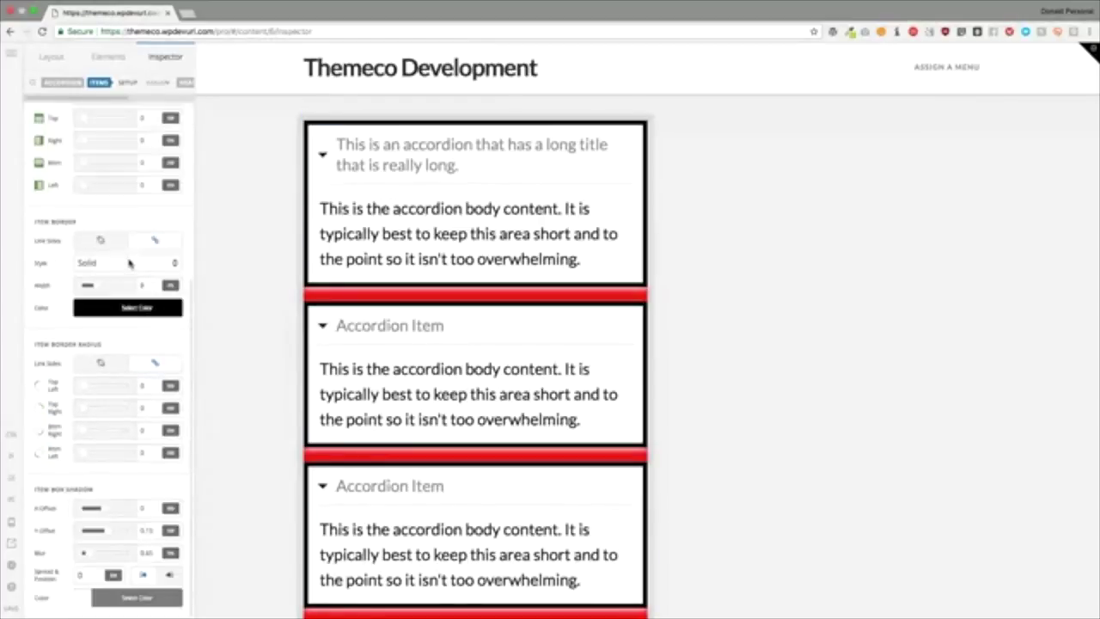
pyautogui.scroll(5, 129, 264)
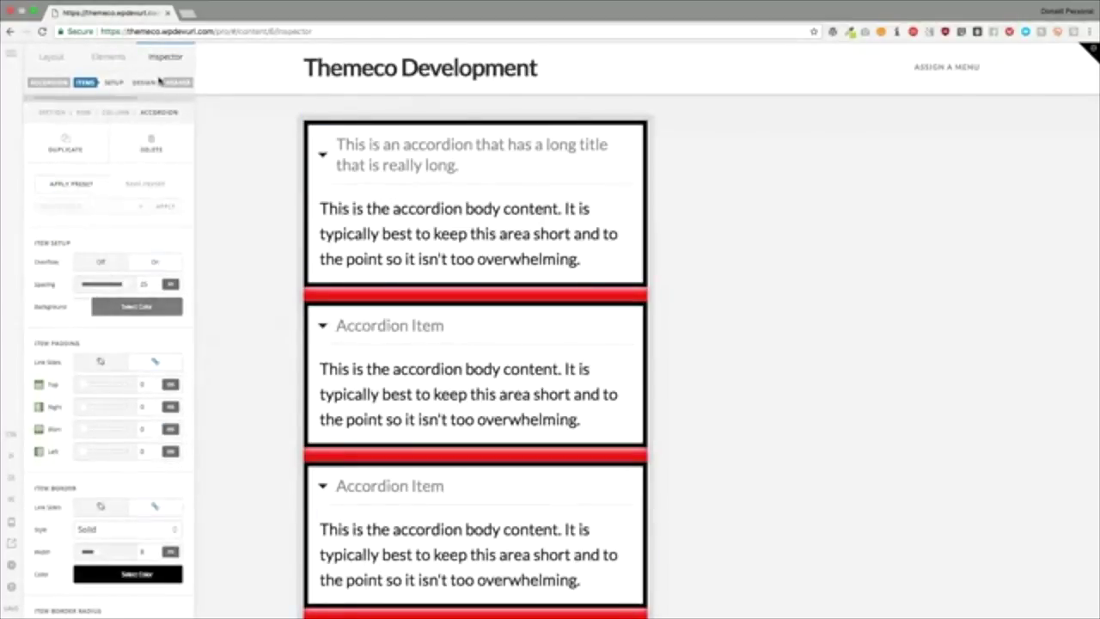
# Step: Set header Overflow and Indicator to Off, then test expanding and collapsing the first item
pyautogui.click(89, 83)
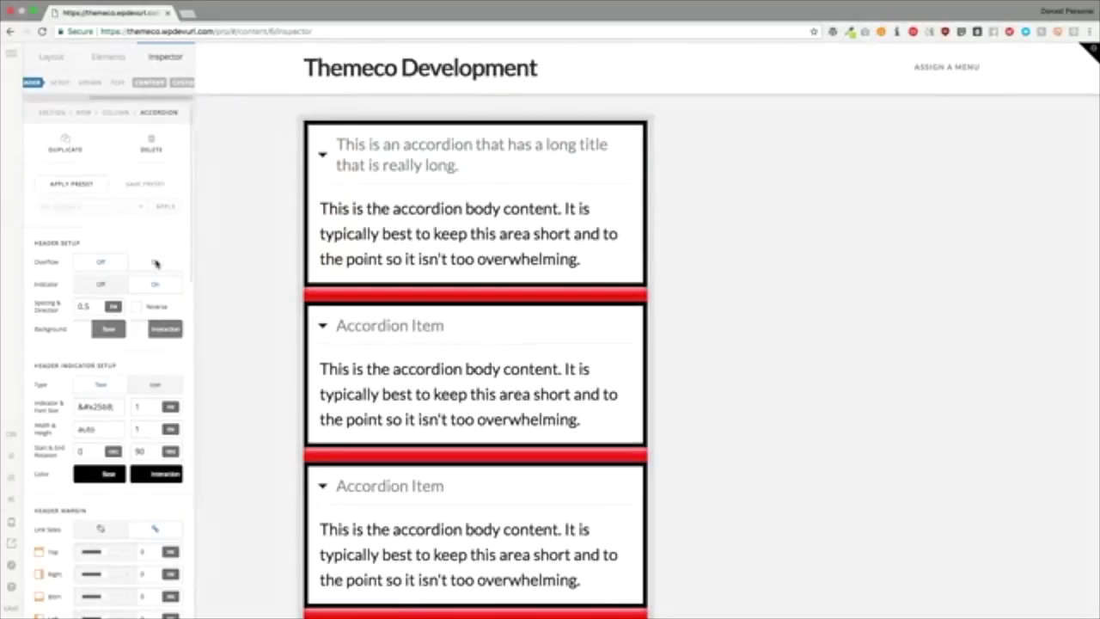
pyautogui.click(155, 264)
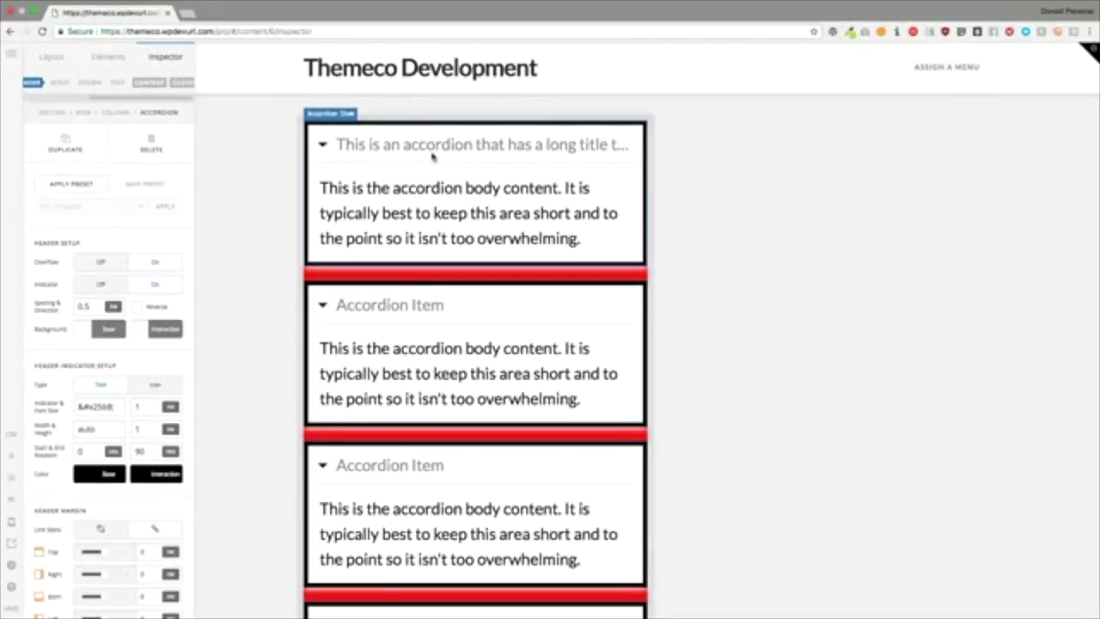
pyautogui.click(100, 287)
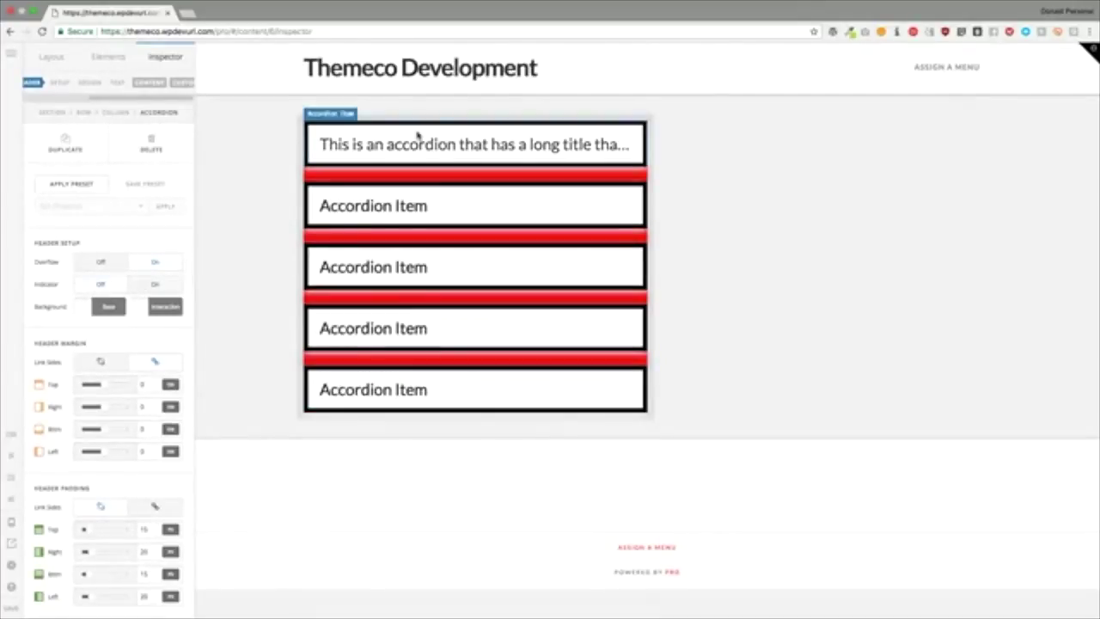
pyautogui.click(349, 146)
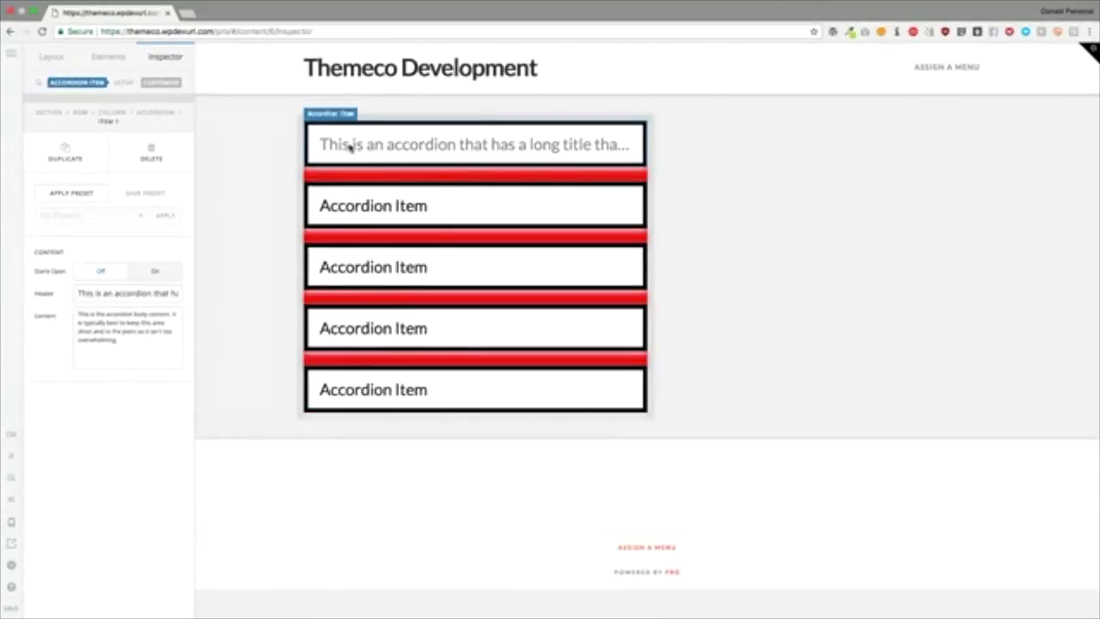
pyautogui.click(349, 146)
pyautogui.click(349, 147)
# Step: Set the accordion header background to bright blue rgb(0,15,255)
pyautogui.click(155, 112)
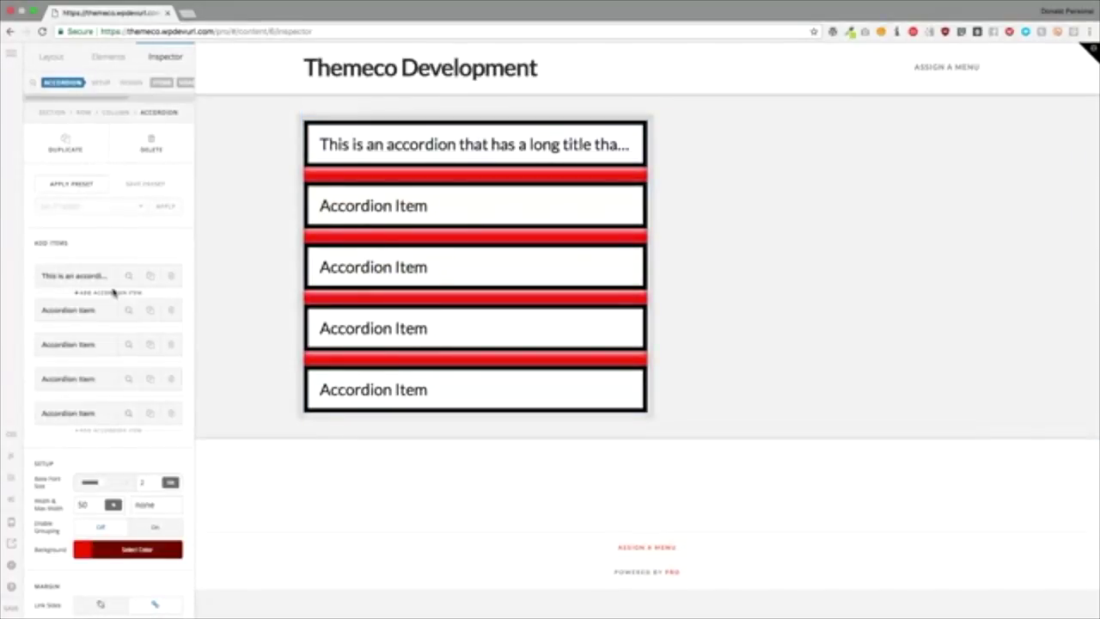
pyautogui.hscroll(1, 165, 83)
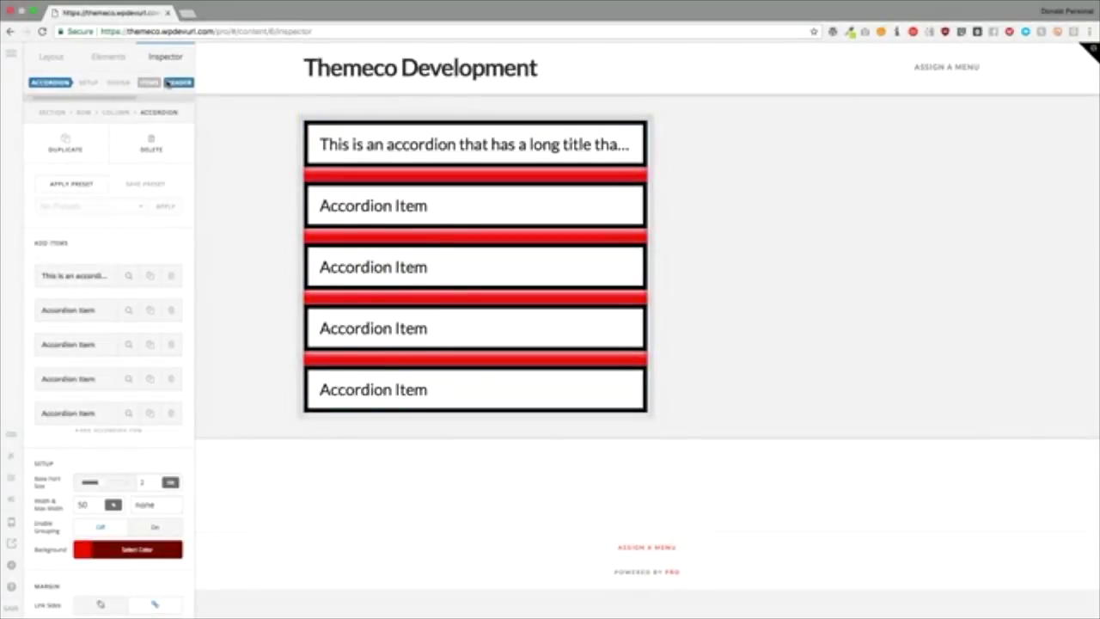
pyautogui.click(168, 82)
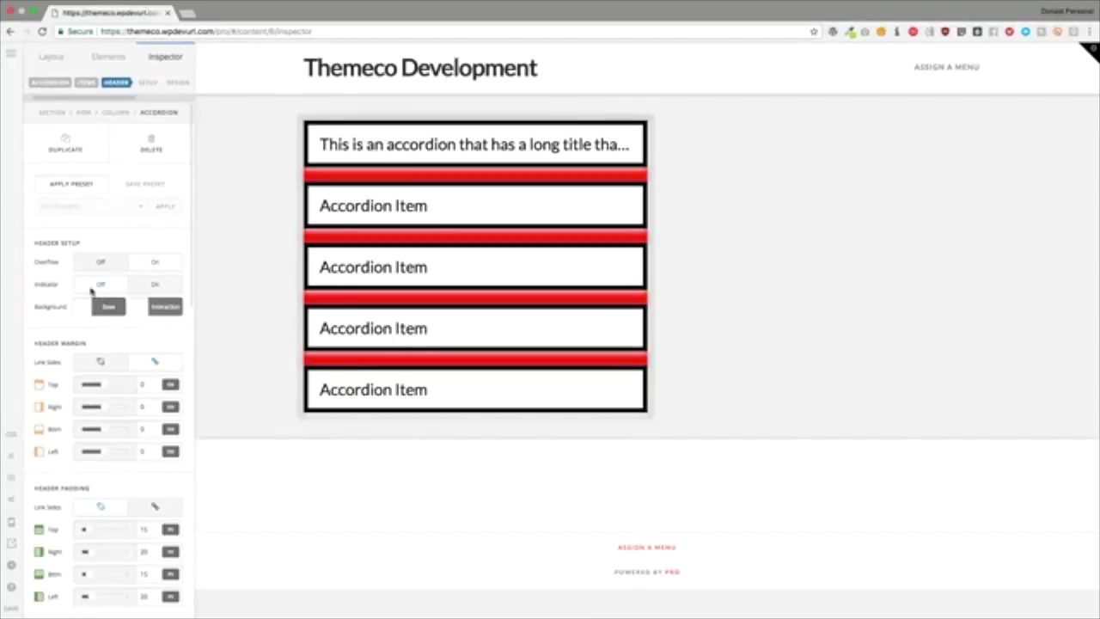
pyautogui.click(105, 307)
pyautogui.click(193, 226)
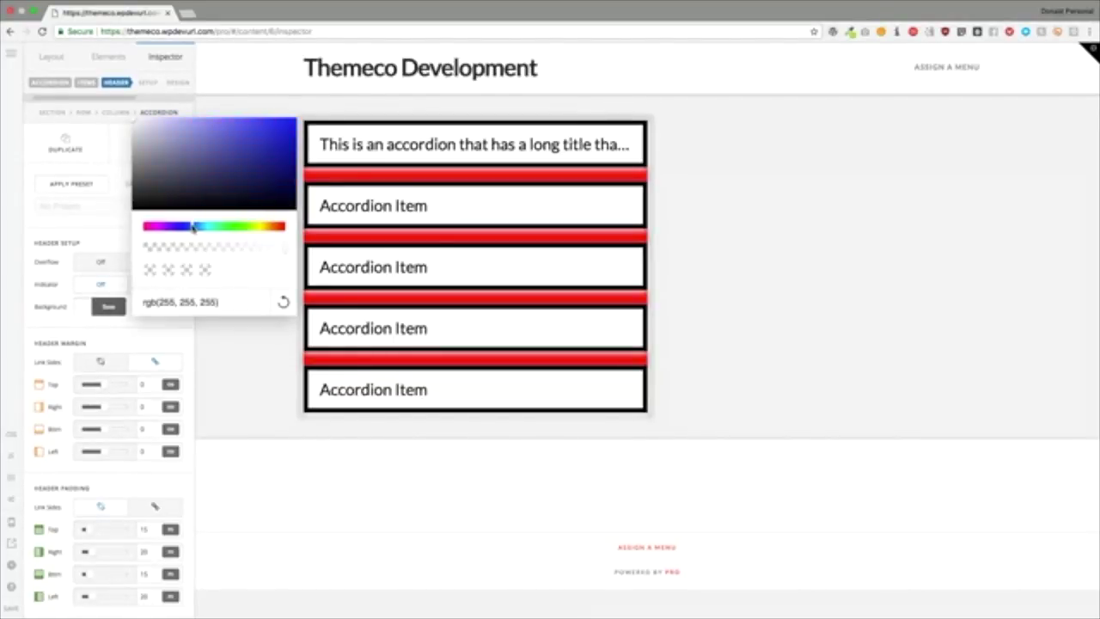
pyautogui.click(296, 122)
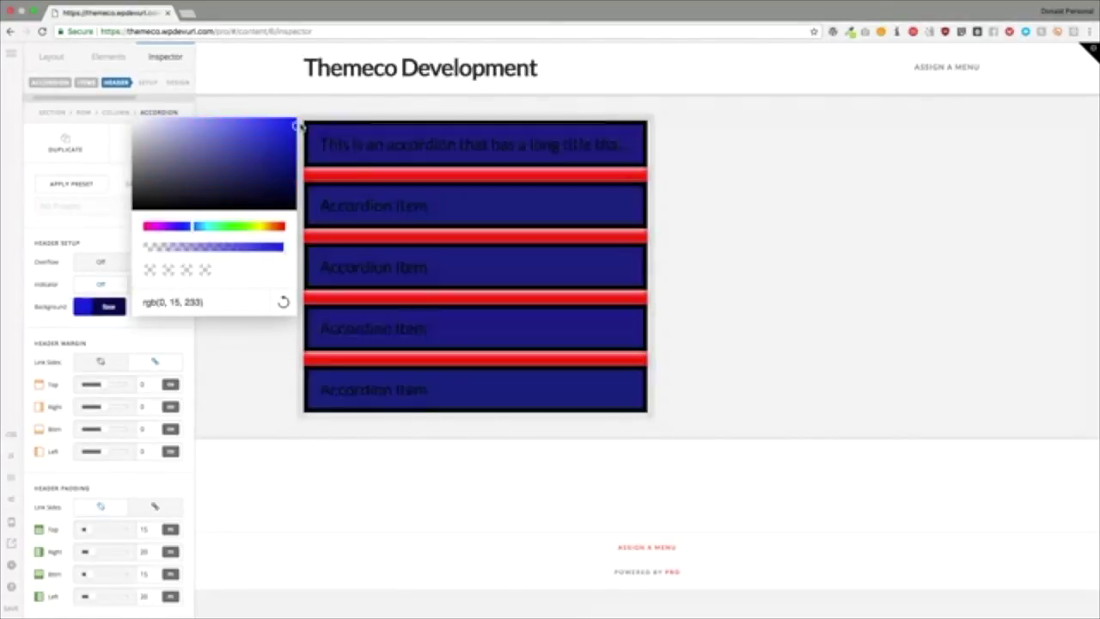
pyautogui.click(106, 239)
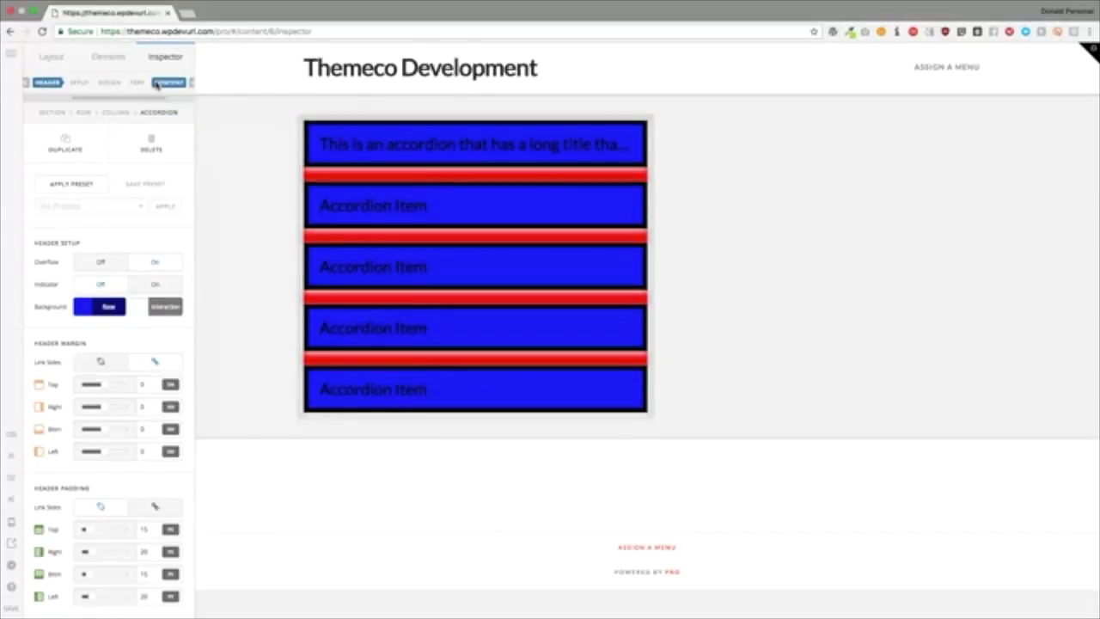
# Step: Make the header title text colour white
pyautogui.scroll(-10, 110, 256)
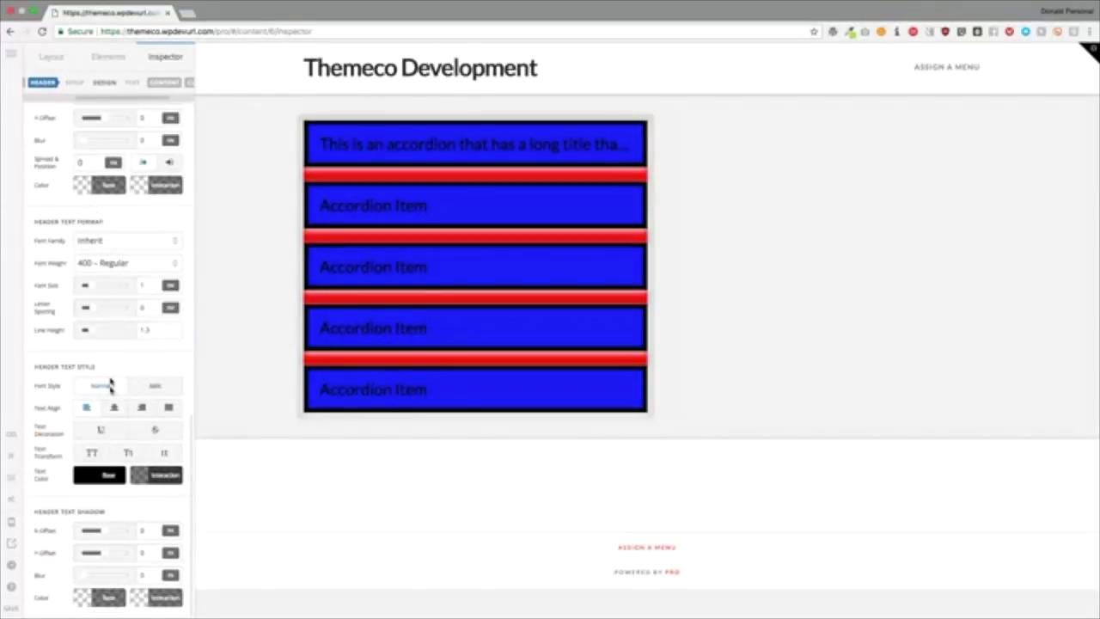
pyautogui.click(106, 473)
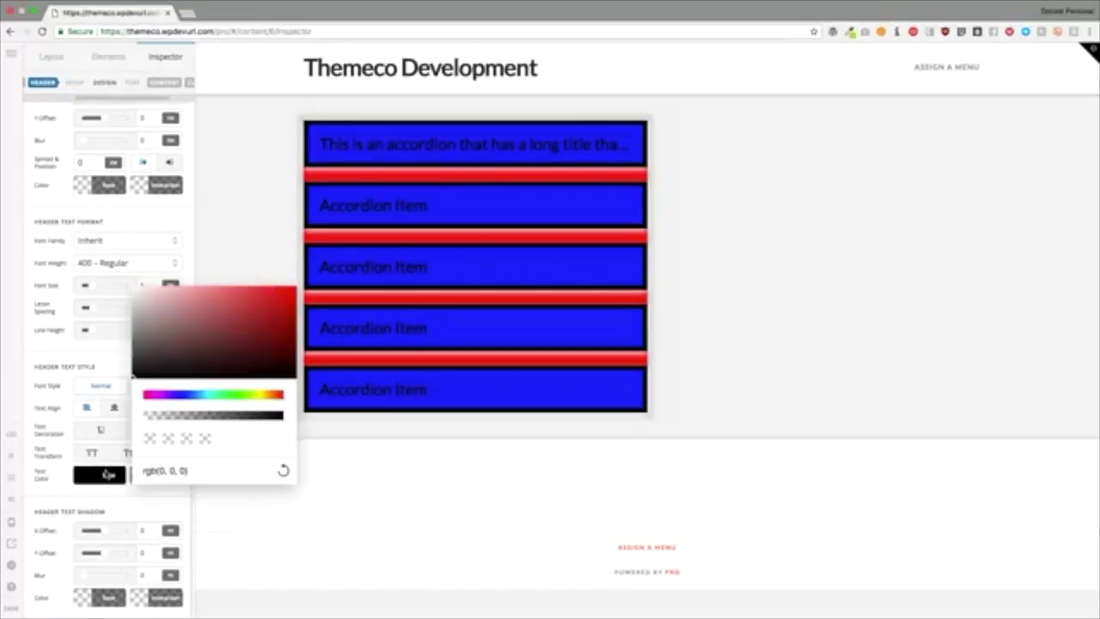
pyautogui.moveTo(155, 318); pyautogui.dragTo(131, 287)
pyautogui.click(103, 365)
pyautogui.scroll(10, 103, 365)
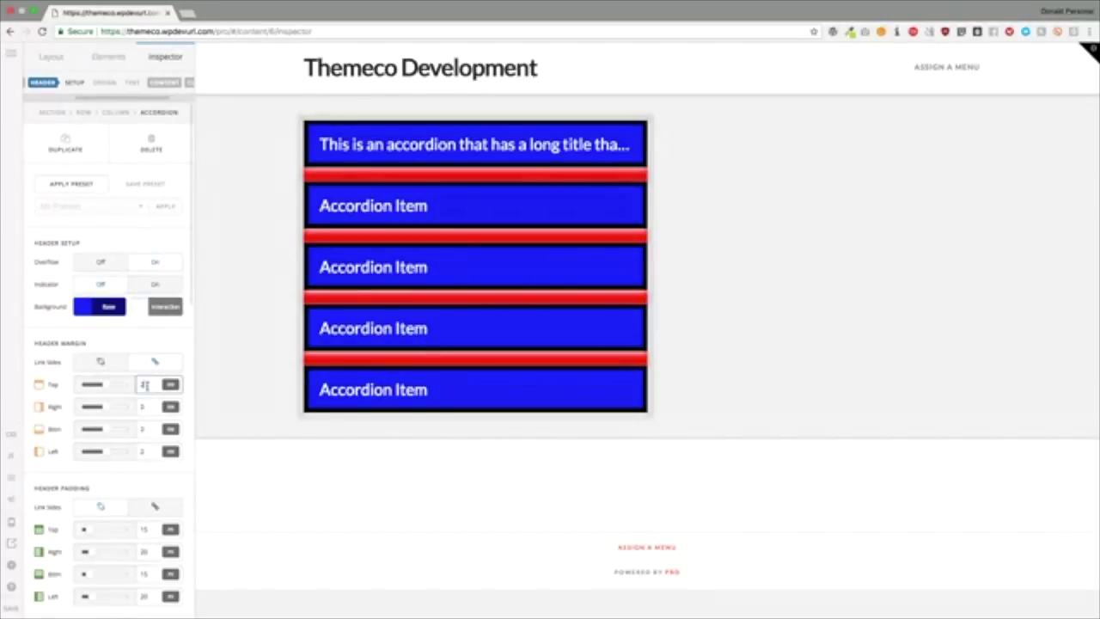
# Step: Lower the header margins and set the header top margin to 0
pyautogui.press('Down')
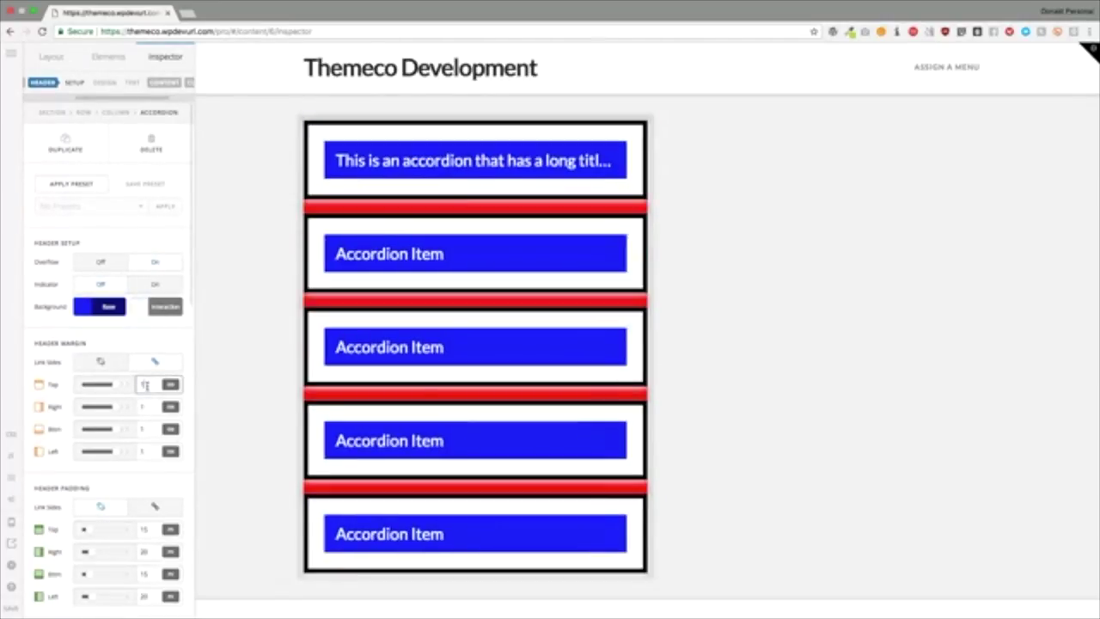
pyautogui.scroll(-3, 146, 395)
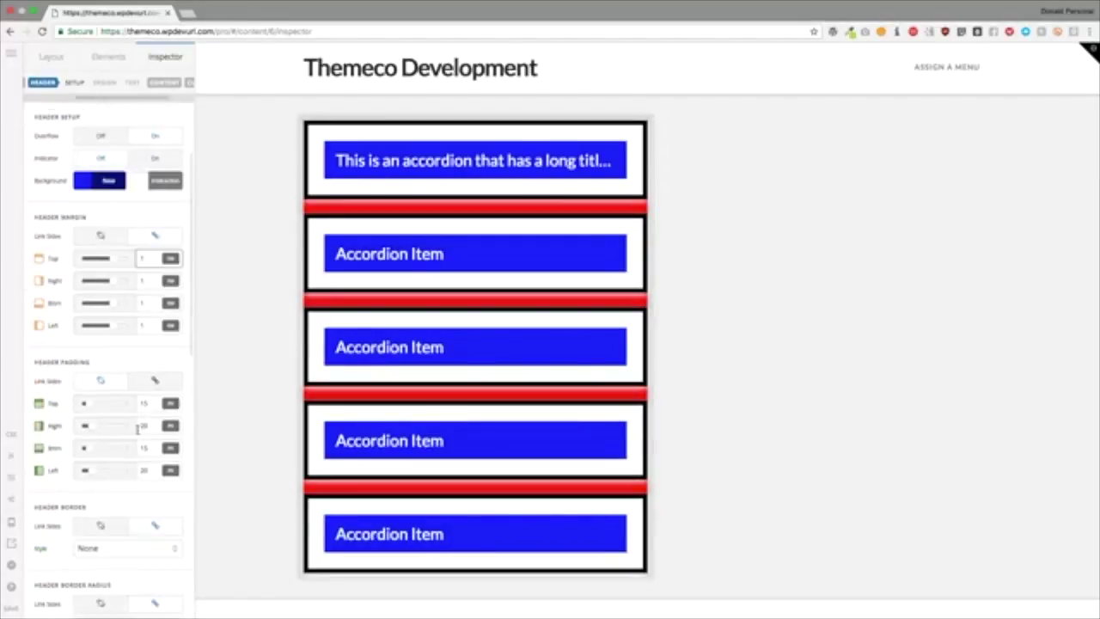
pyautogui.click(145, 402)
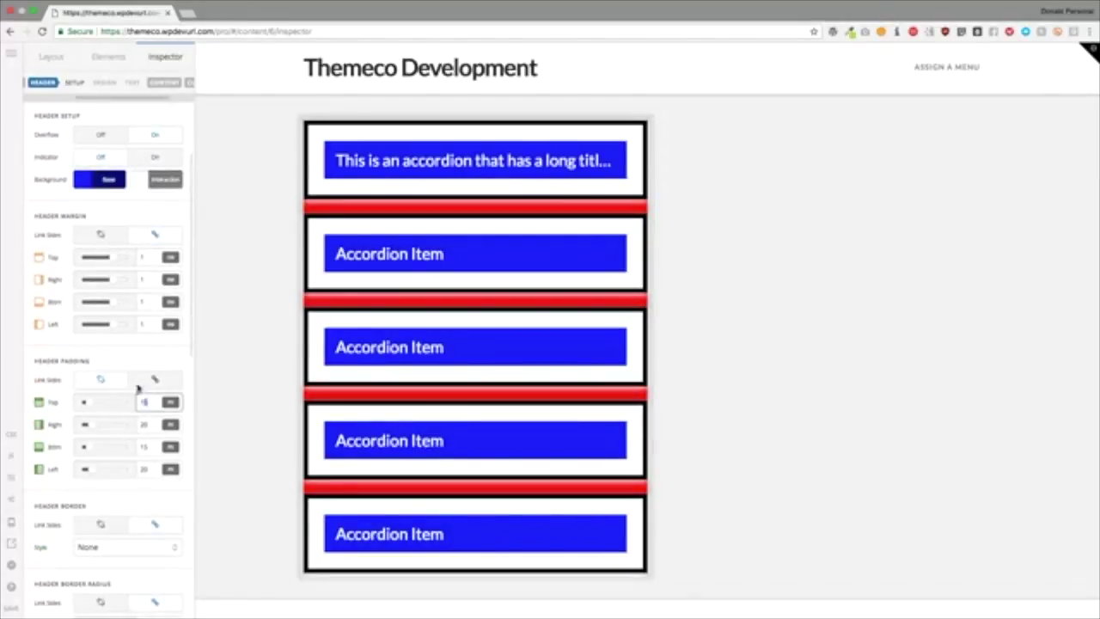
pyautogui.press('Up')
pyautogui.press('Up')
pyautogui.press('Up')
pyautogui.press('Up')
pyautogui.press('Up')
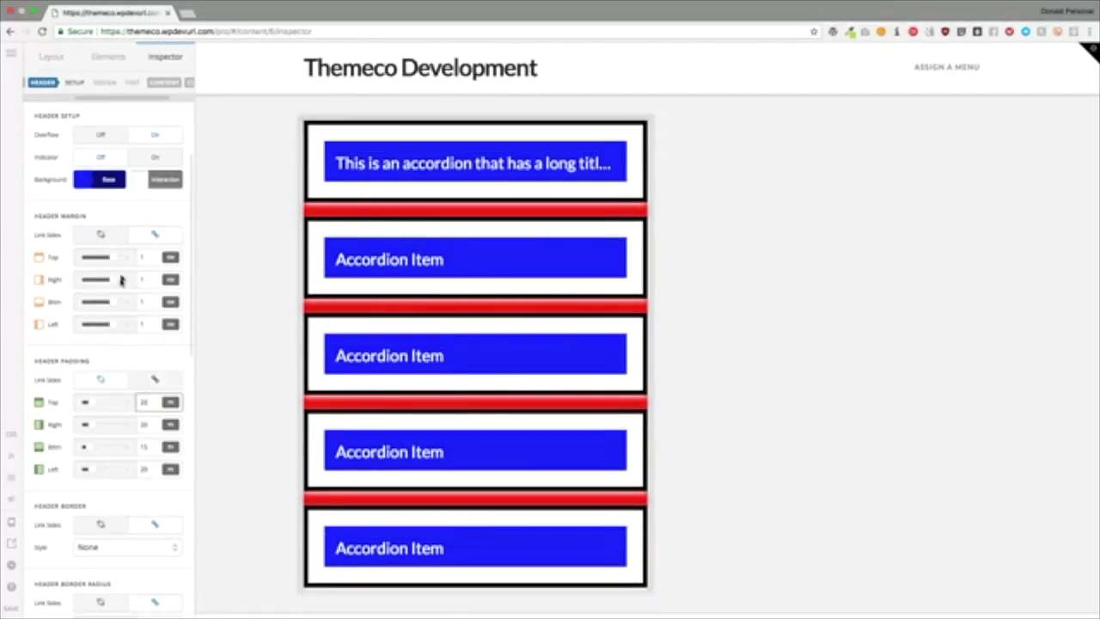
pyautogui.click(158, 256)
pyautogui.write('0')
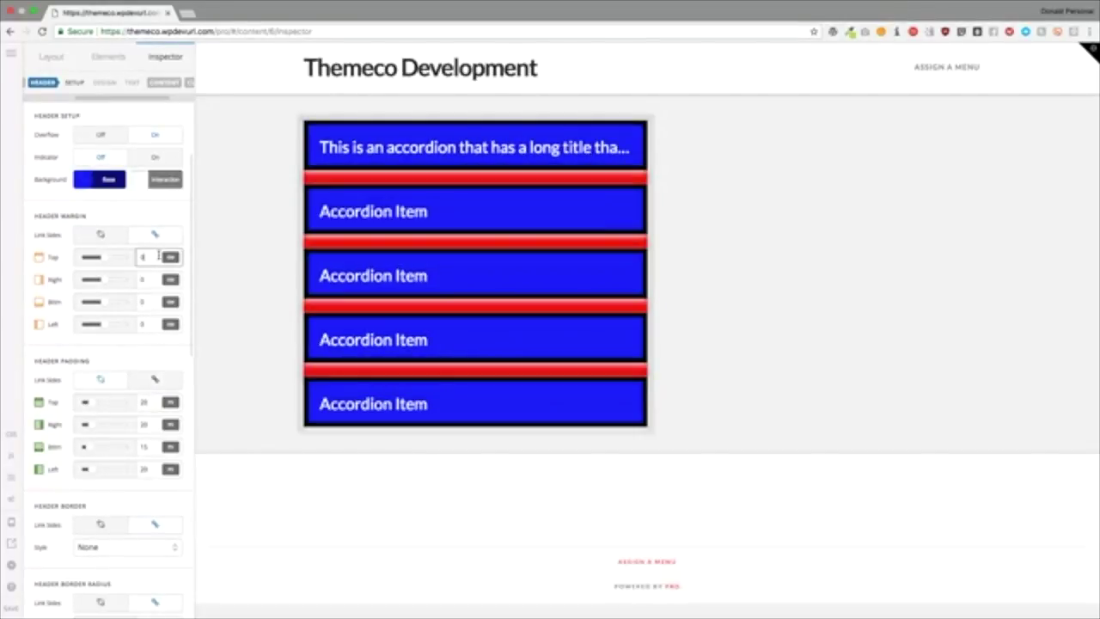
# Step: Set the header padding to 30 on all four sides
pyautogui.click(143, 401)
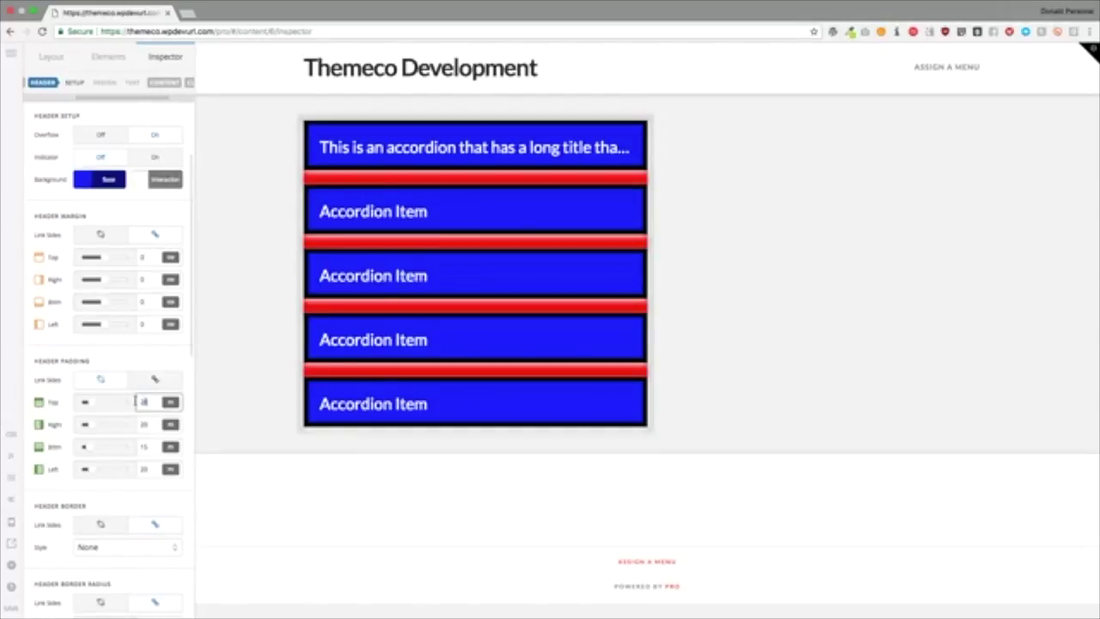
pyautogui.write('100')
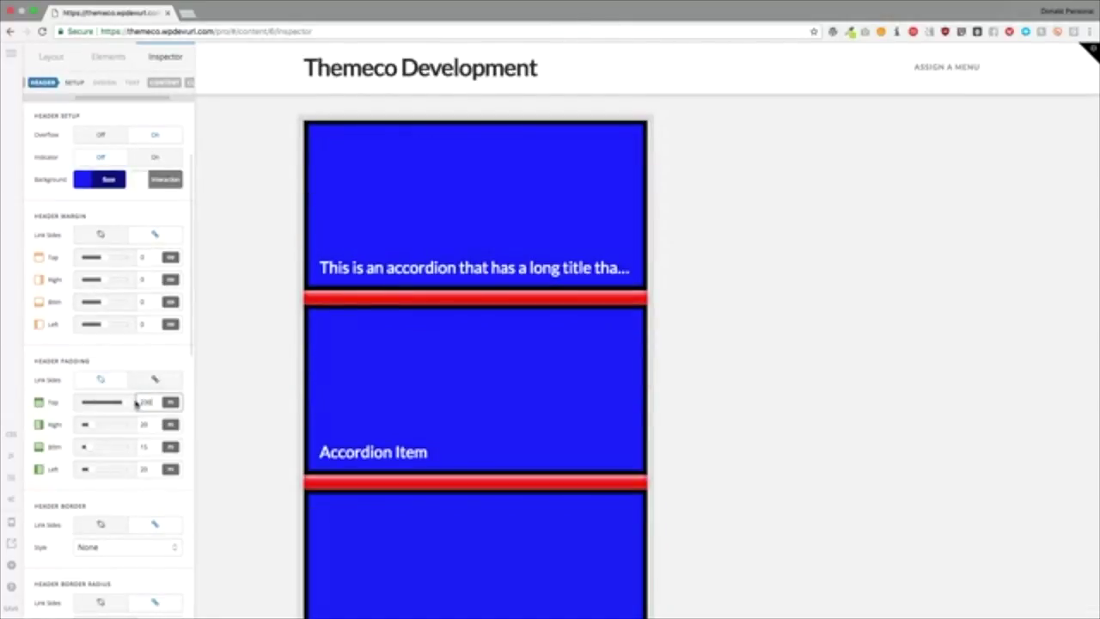
pyautogui.write('20')
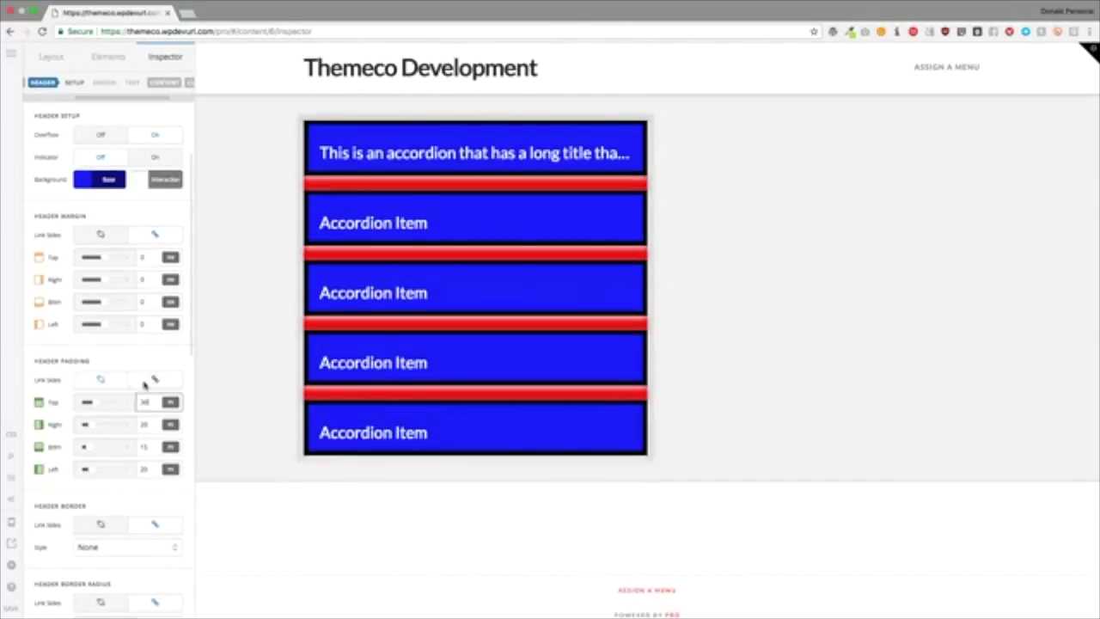
pyautogui.click(153, 380)
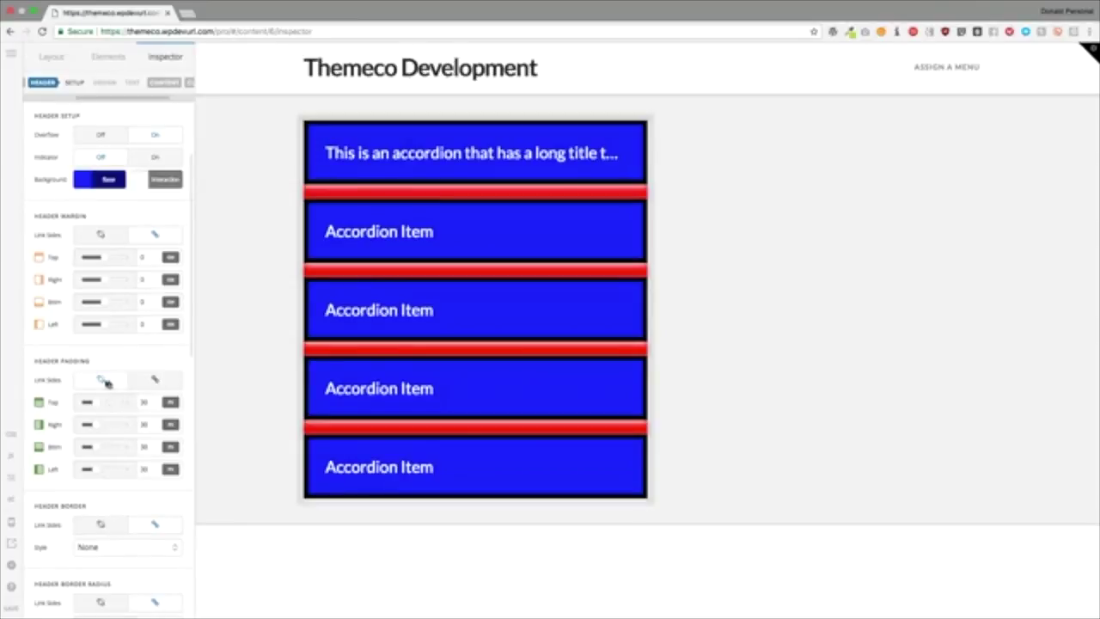
pyautogui.moveTo(144, 404); pyautogui.dragTo(135, 403)
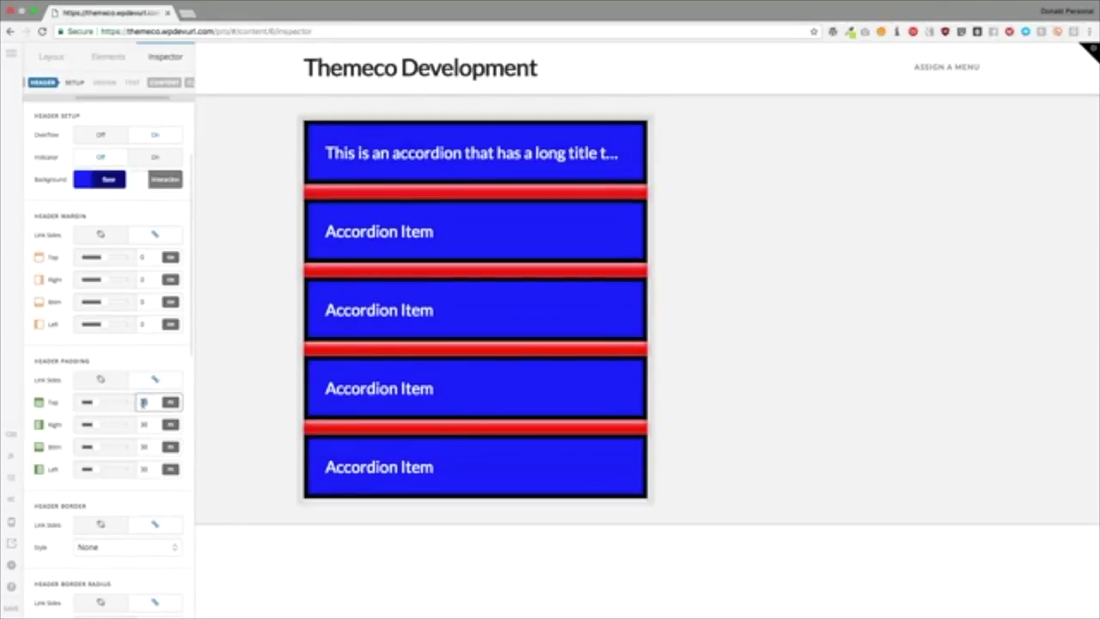
pyautogui.scroll(-2, 110, 432)
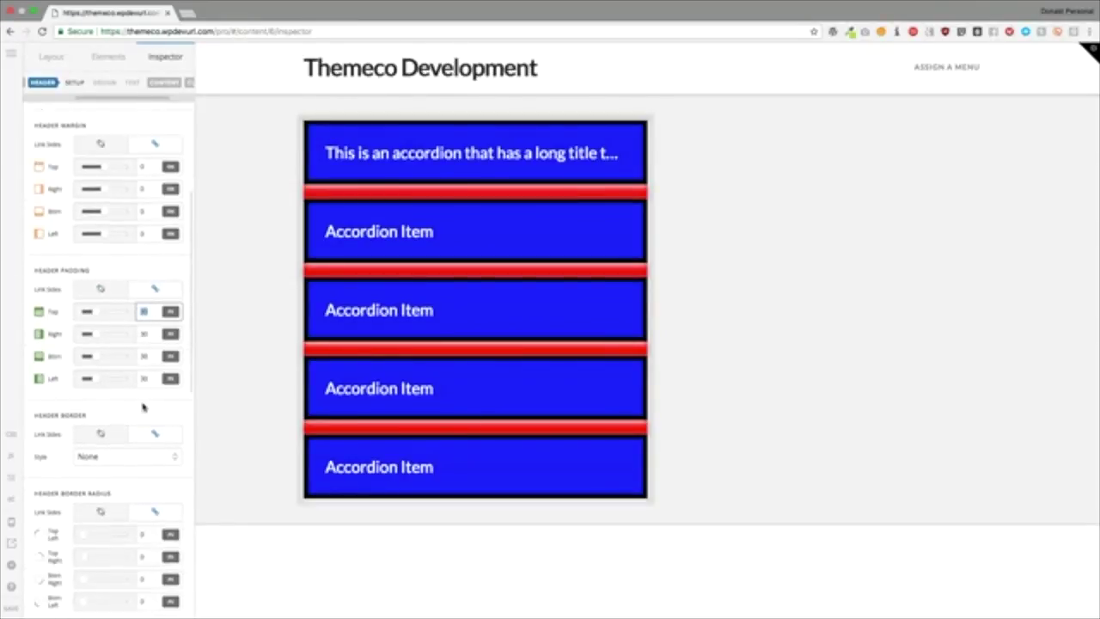
# Step: Give the accordion headers a solid muted-red border, width 12 on the bottom side only
pyautogui.click(108, 433)
pyautogui.scroll(-2, 108, 433)
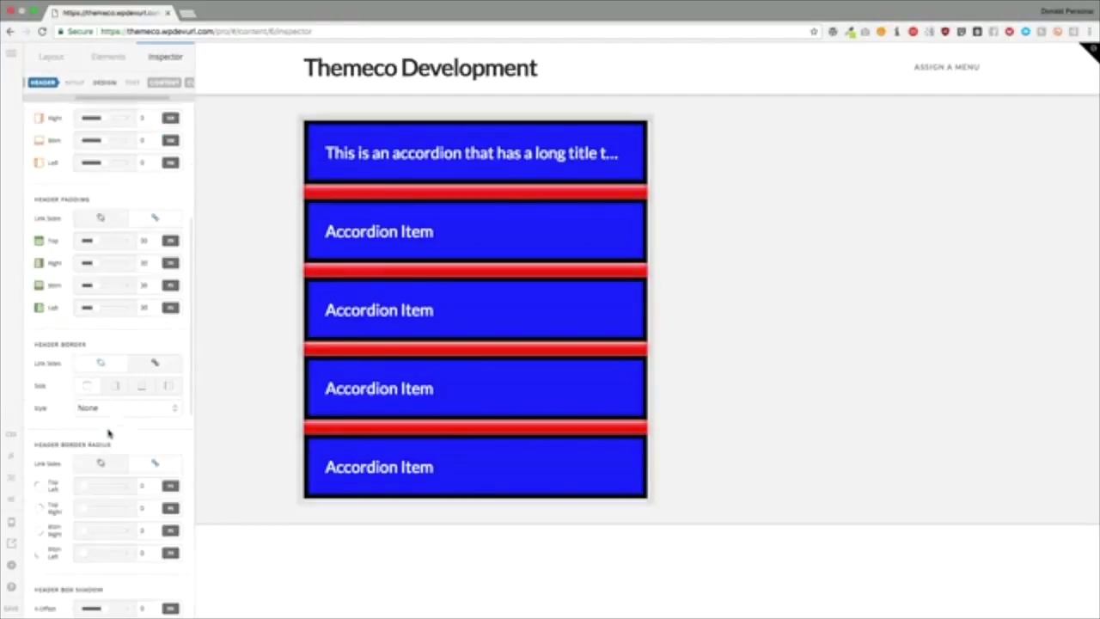
pyautogui.click(155, 363)
pyautogui.click(123, 393)
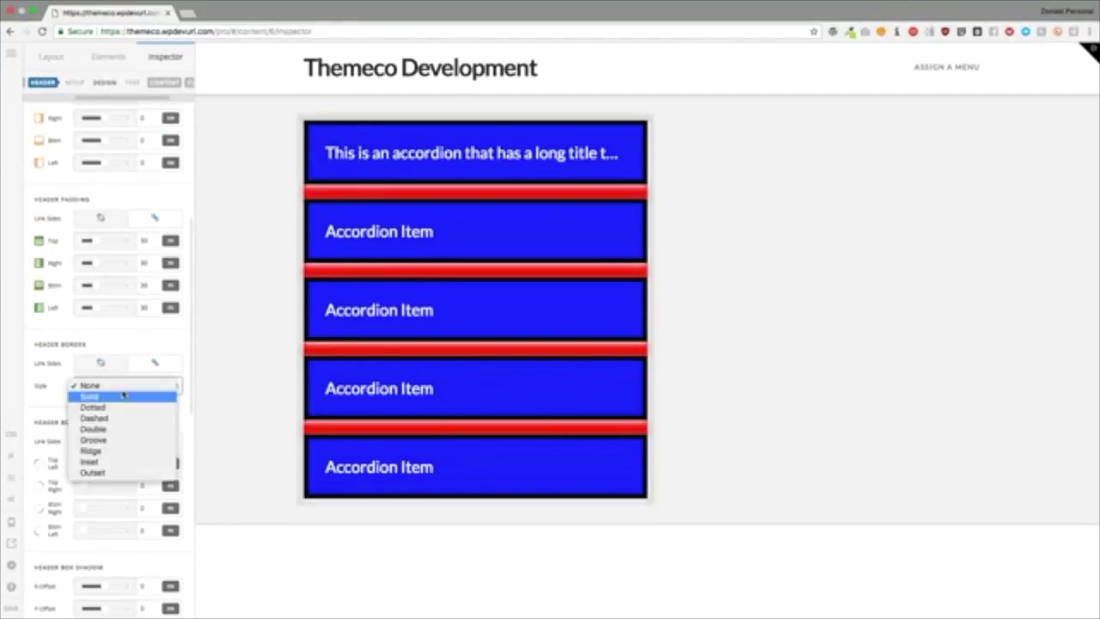
pyautogui.click(116, 397)
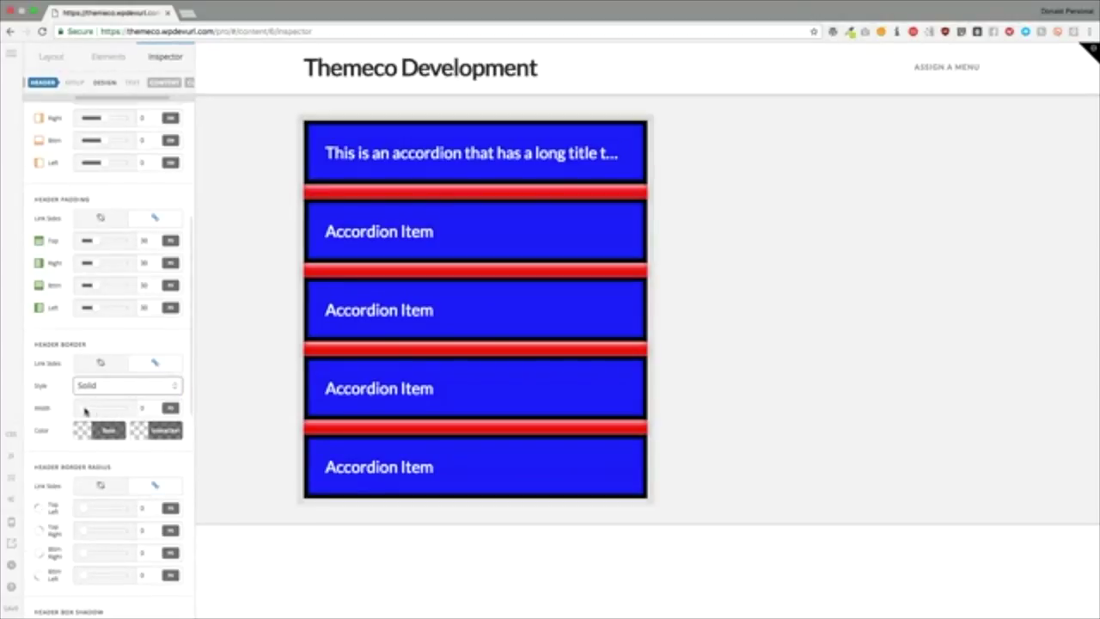
pyautogui.click(112, 429)
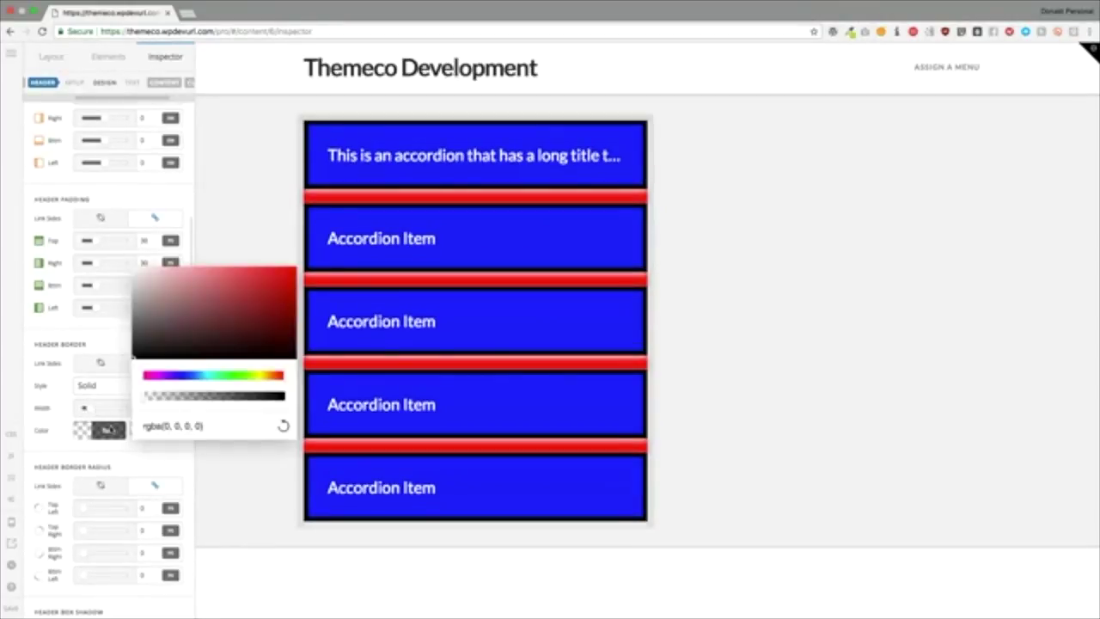
pyautogui.moveTo(231, 341)
pyautogui.mouseDown()
pyautogui.moveTo(248, 279)
pyautogui.moveTo(211, 284)
pyautogui.mouseUp()
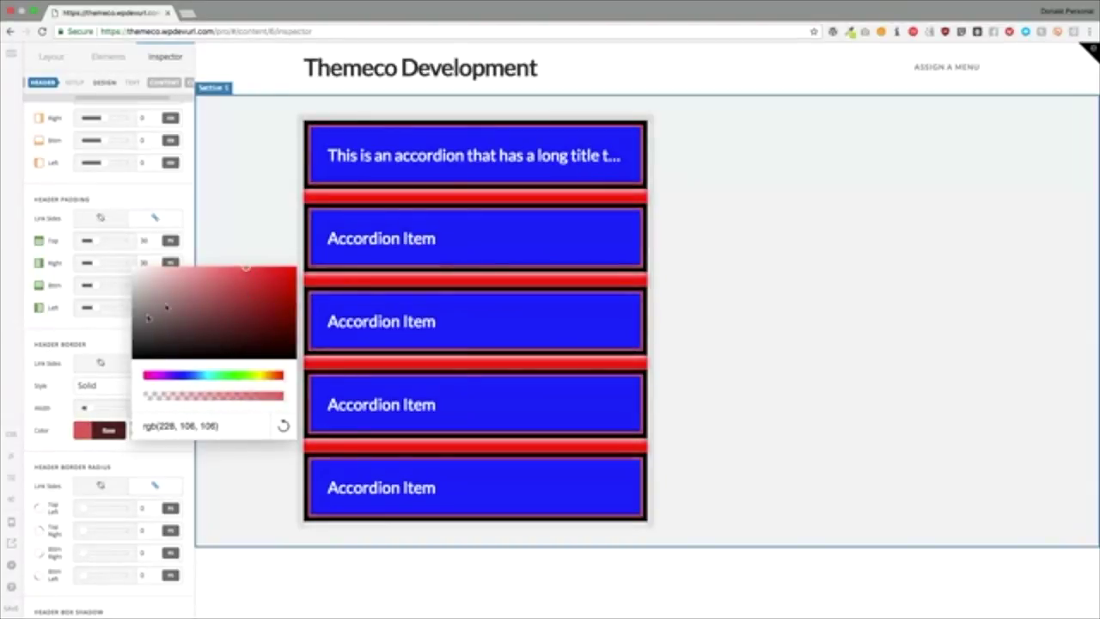
pyautogui.click(97, 344)
pyautogui.click(100, 363)
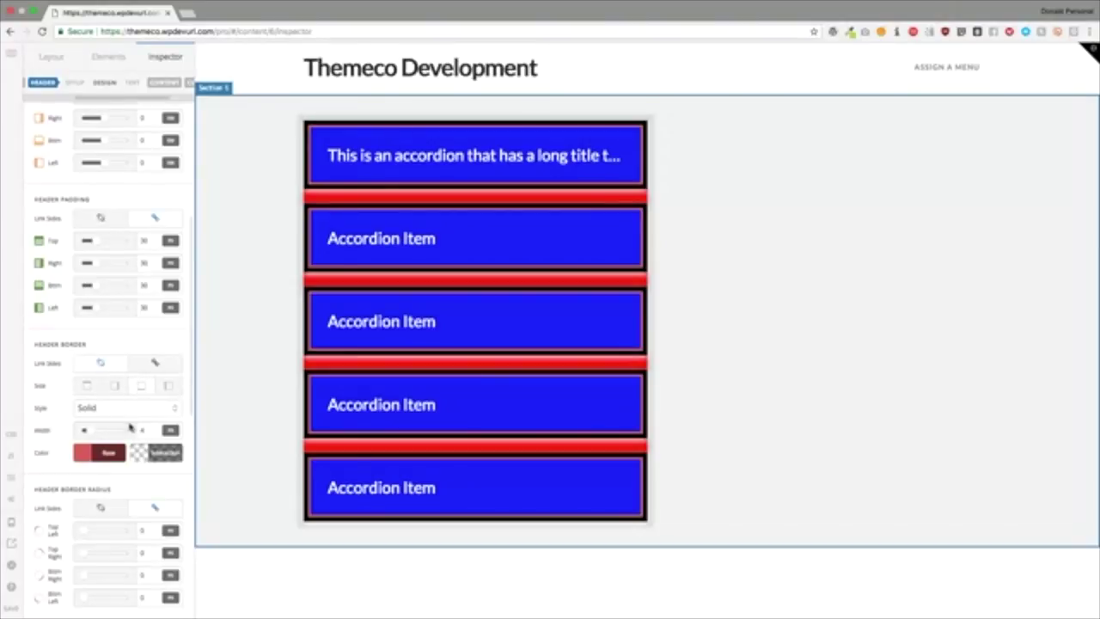
pyautogui.moveTo(95, 432); pyautogui.dragTo(106, 434)
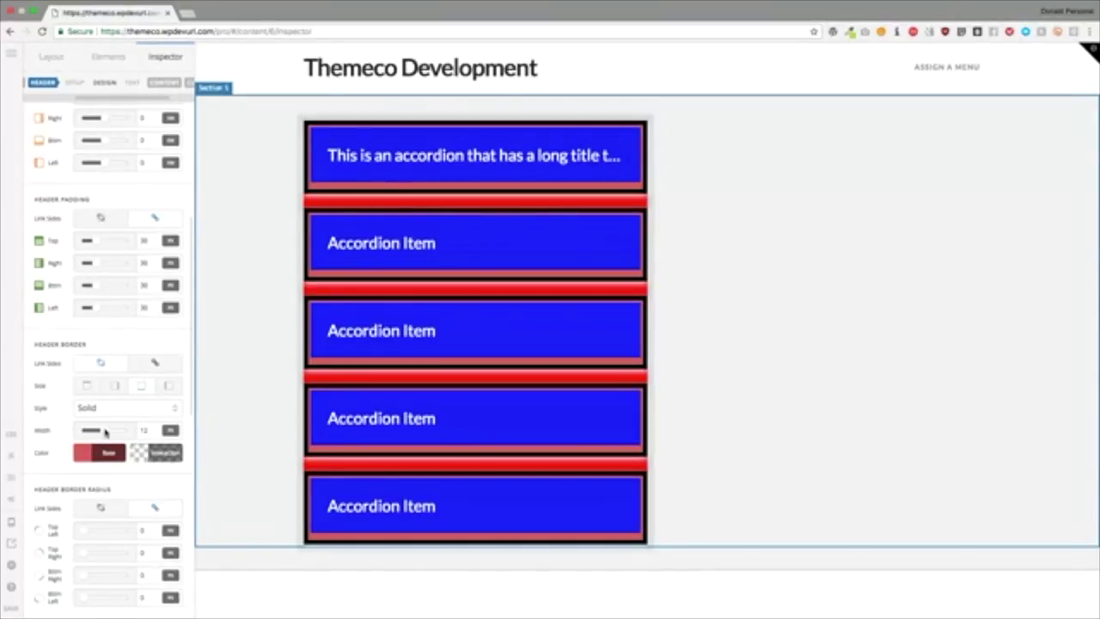
# Step: Keep the header font Inherit at 400 Regular and tighten its letter spacing to -0.03
pyautogui.scroll(-3, 103, 340)
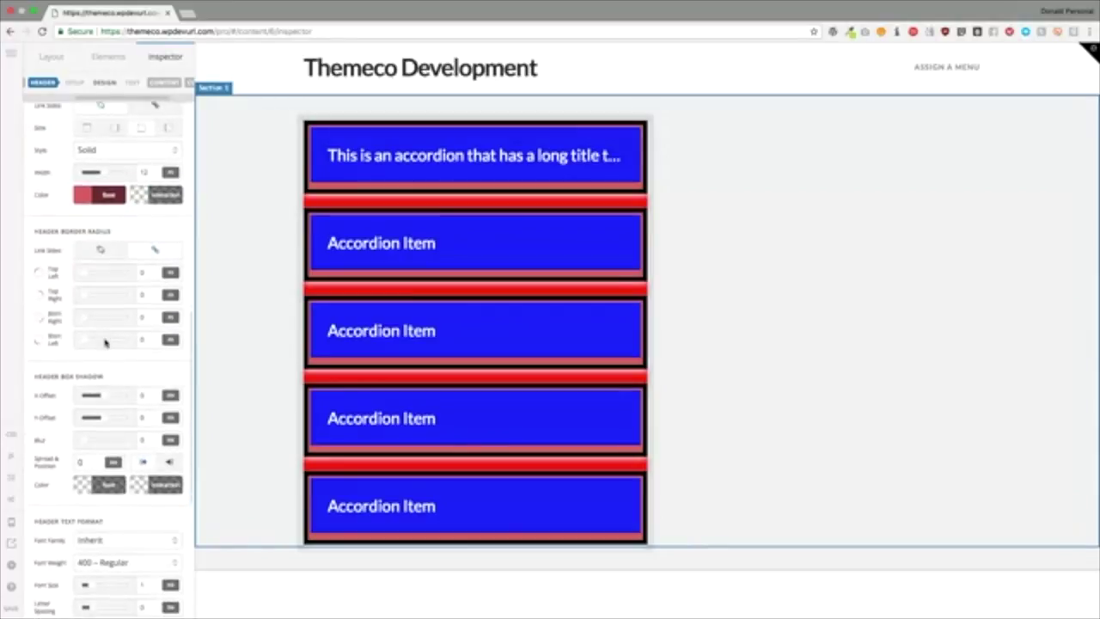
pyautogui.moveTo(83, 275)
pyautogui.mouseDown()
pyautogui.moveTo(108, 274)
pyautogui.moveTo(67, 277)
pyautogui.mouseUp()
pyautogui.scroll(-1, 105, 396)
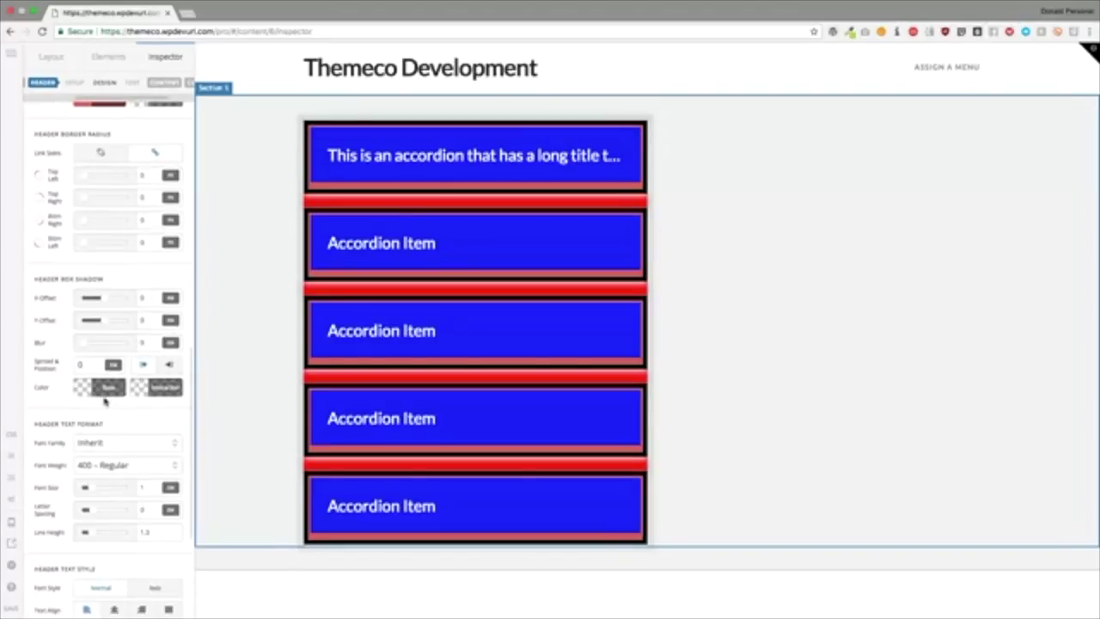
pyautogui.scroll(-1, 107, 387)
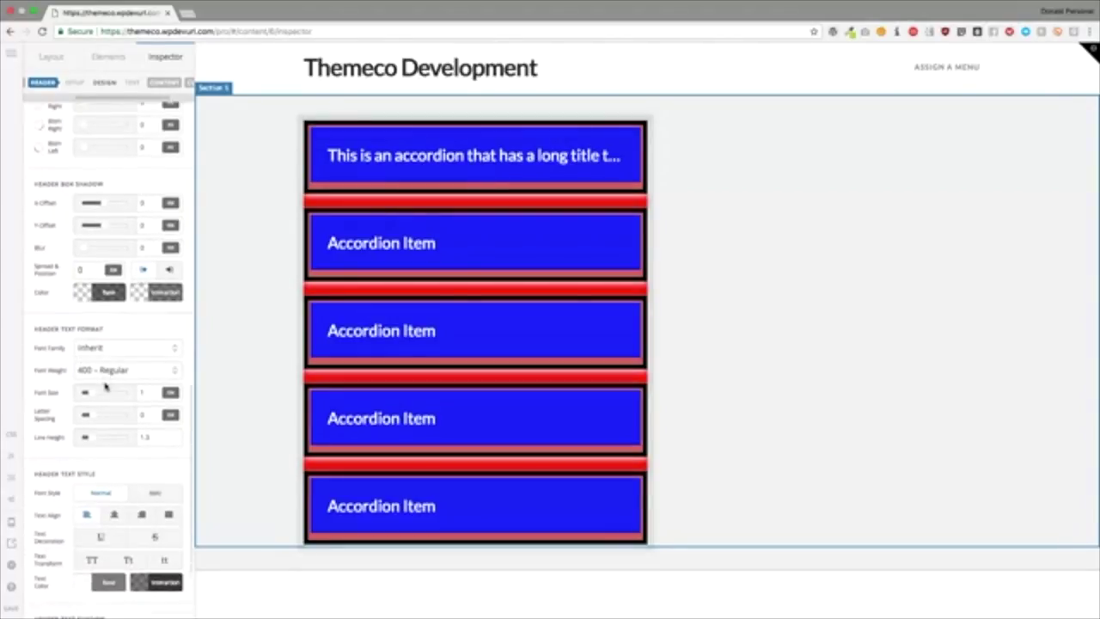
pyautogui.scroll(-1, 50, 331)
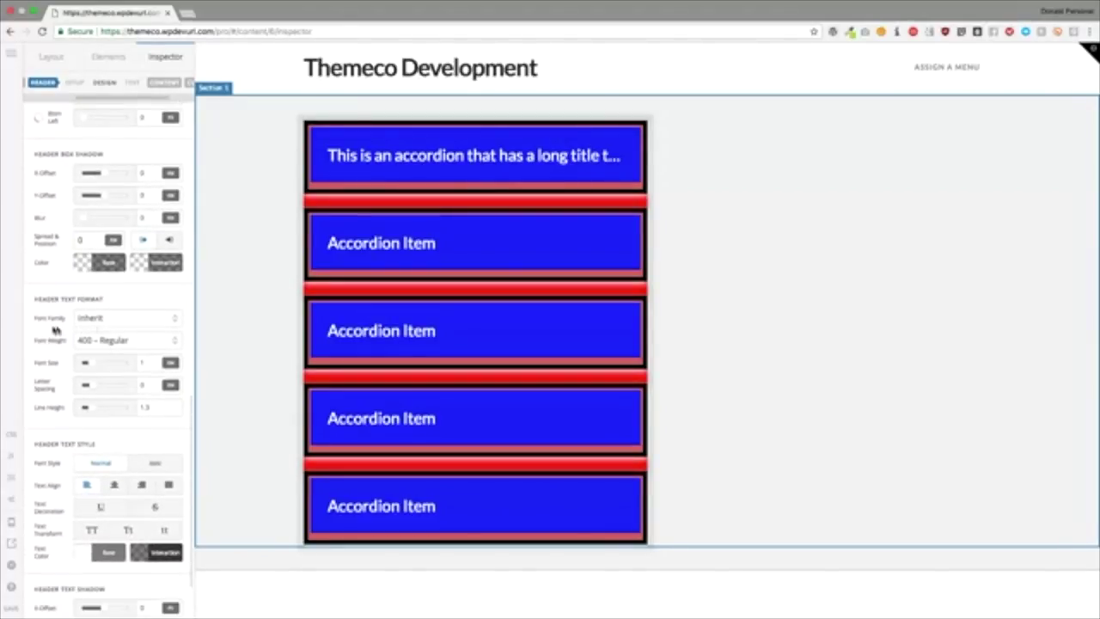
pyautogui.click(103, 320)
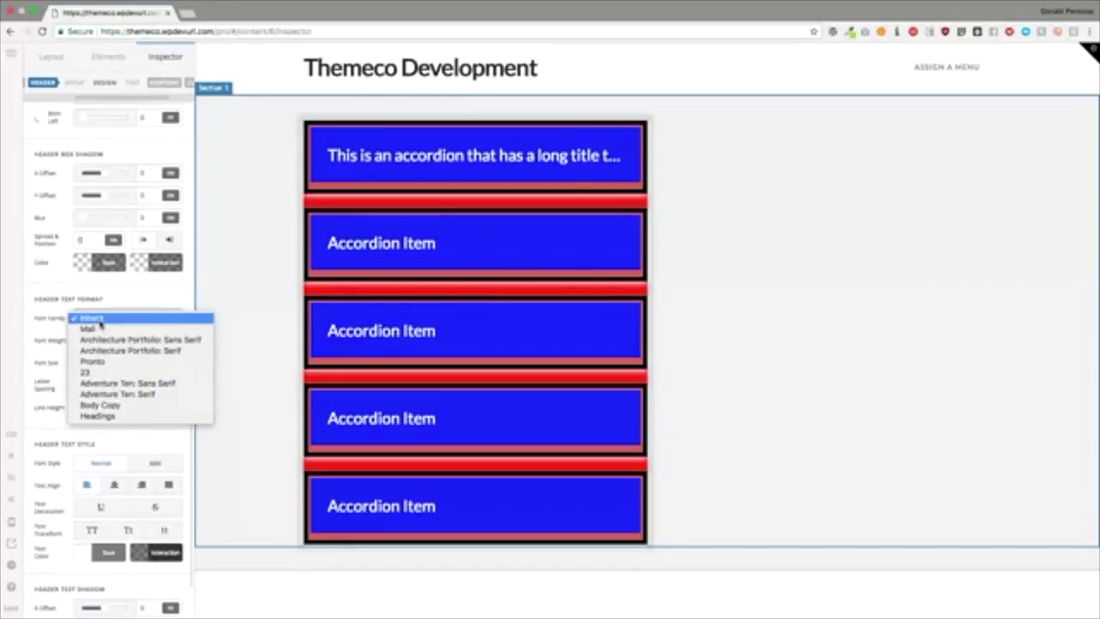
pyautogui.click(65, 430)
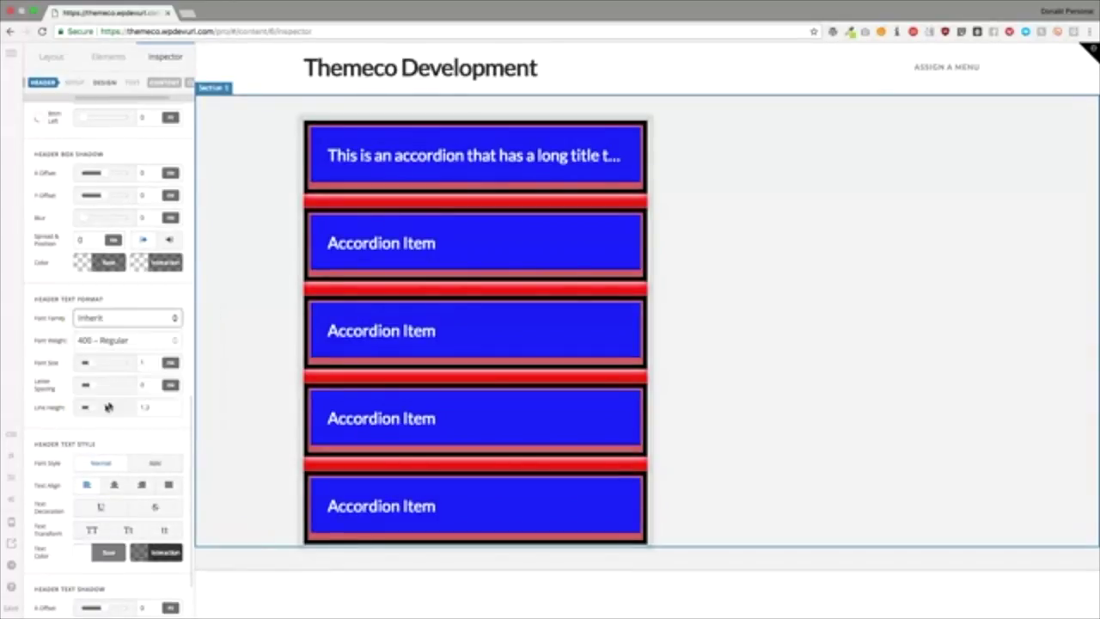
pyautogui.click(101, 341)
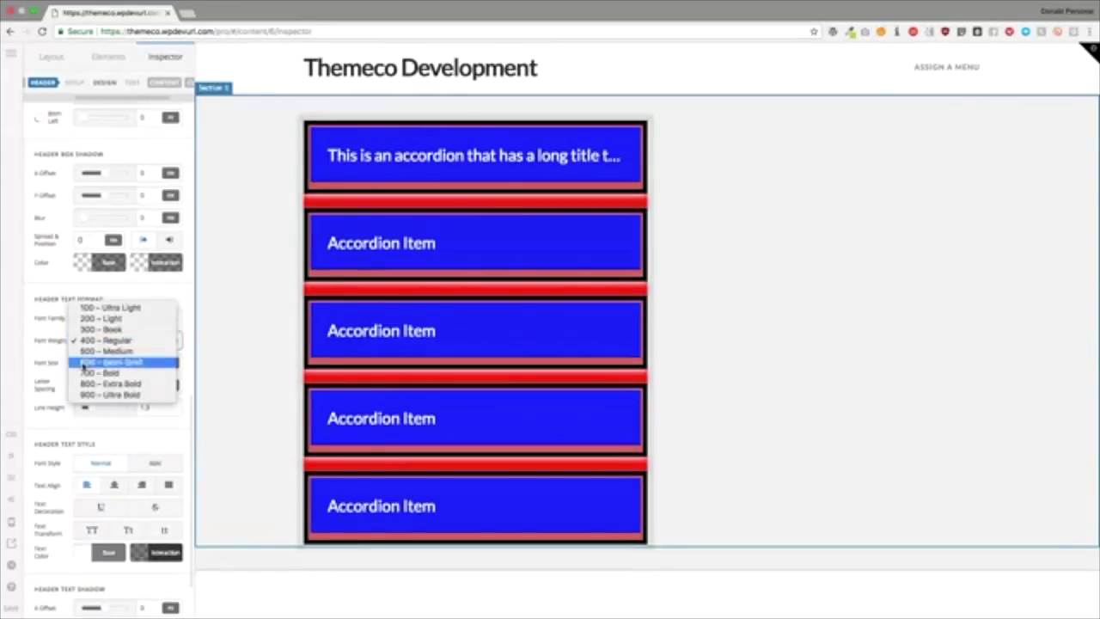
pyautogui.click(46, 355)
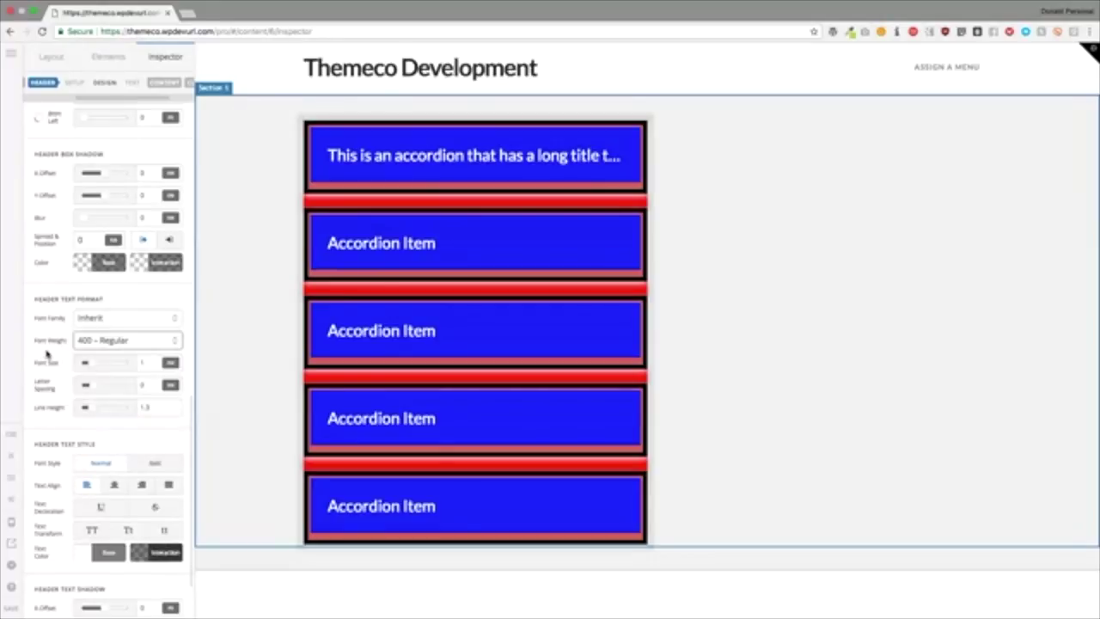
pyautogui.moveTo(92, 366); pyautogui.dragTo(93, 414)
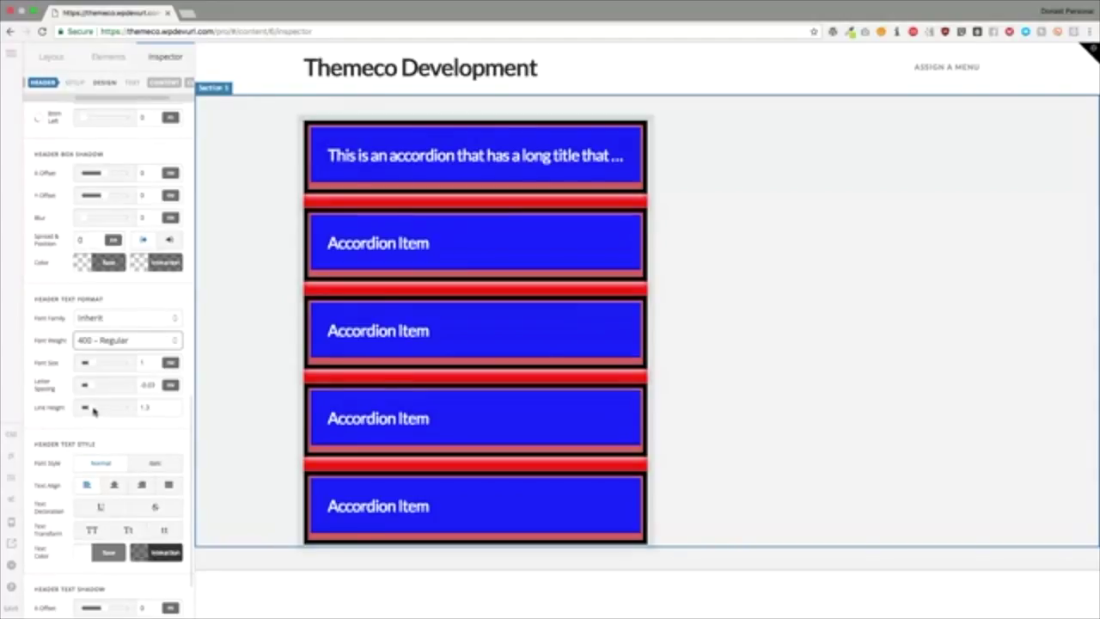
pyautogui.scroll(-1, 93, 412)
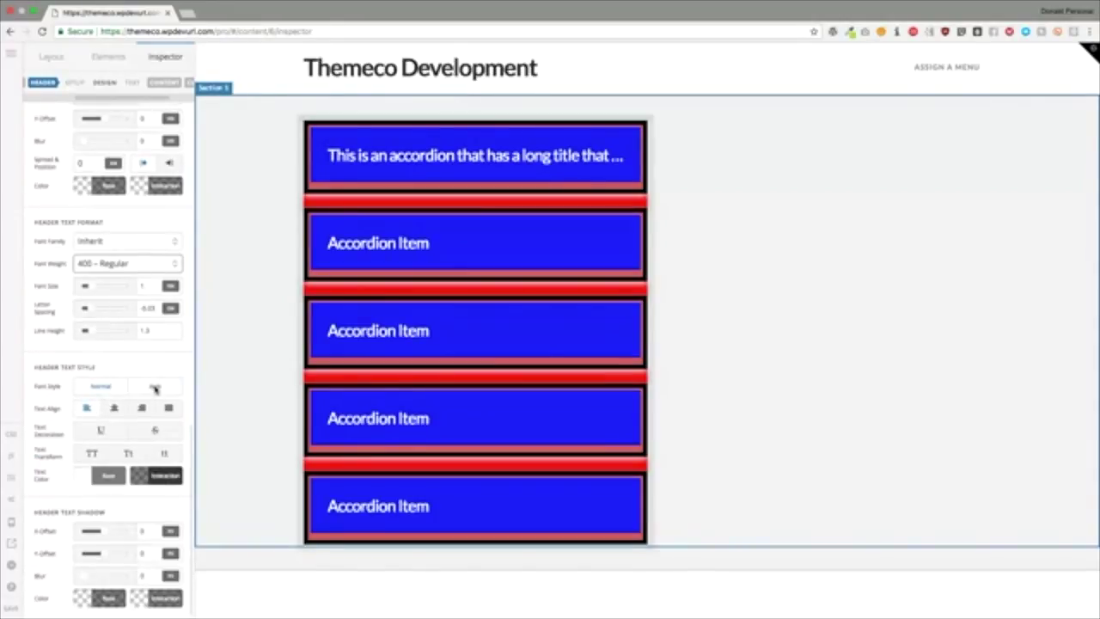
# Step: Try italic and centre, right and justified alignment on the header titles
pyautogui.click(155, 389)
pyautogui.click(102, 386)
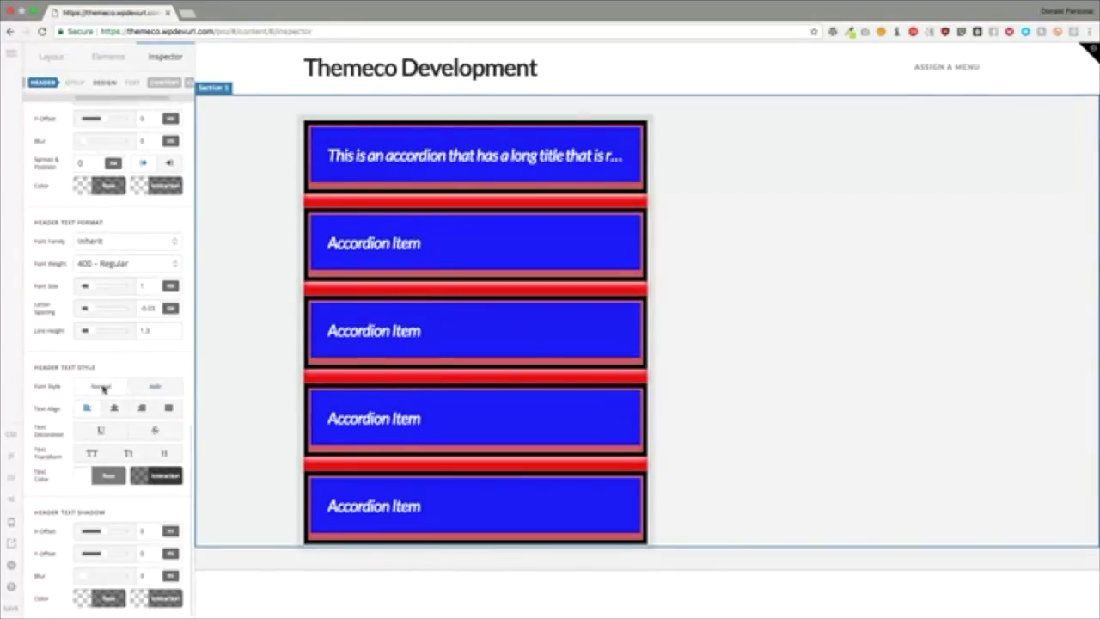
pyautogui.click(114, 410)
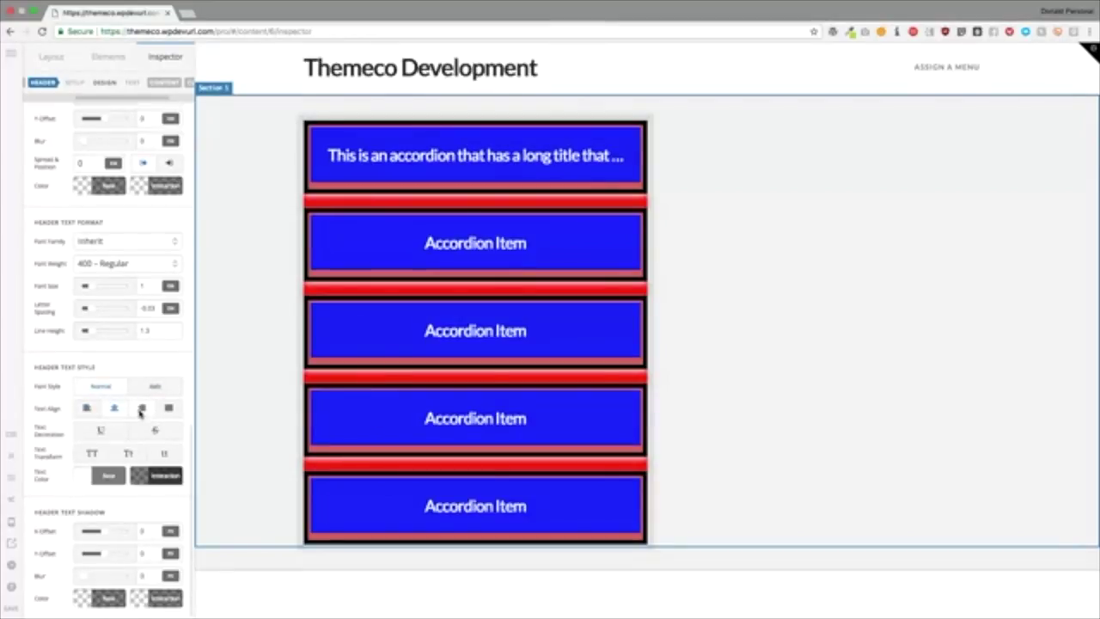
pyautogui.click(142, 410)
pyautogui.click(170, 411)
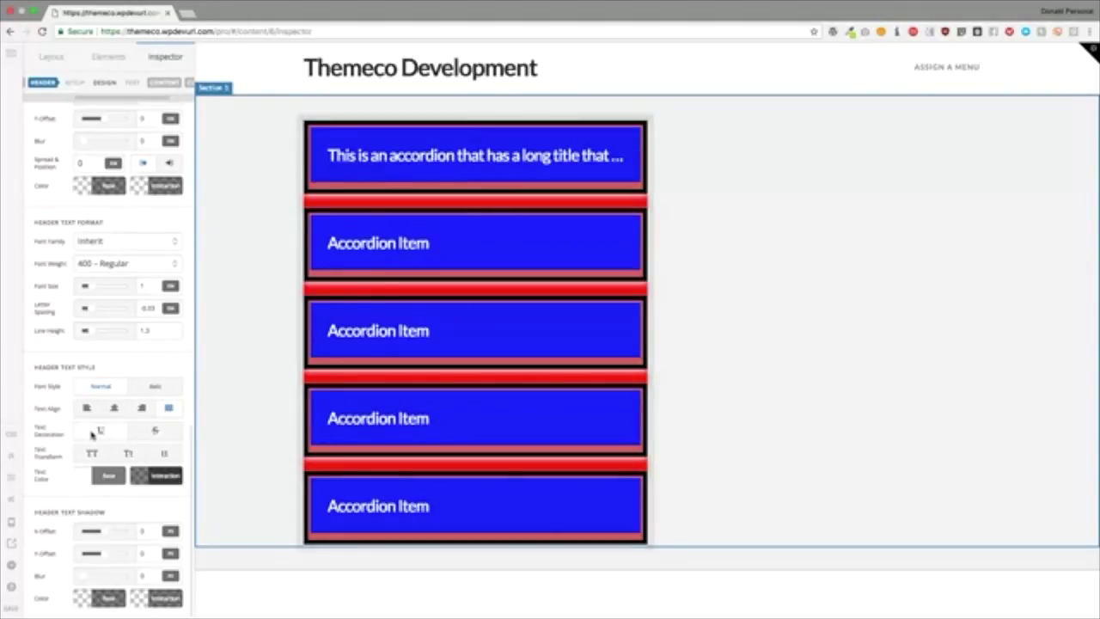
# Step: Underline the header titles and set their text transform to lowercase
pyautogui.click(96, 432)
pyautogui.click(98, 431)
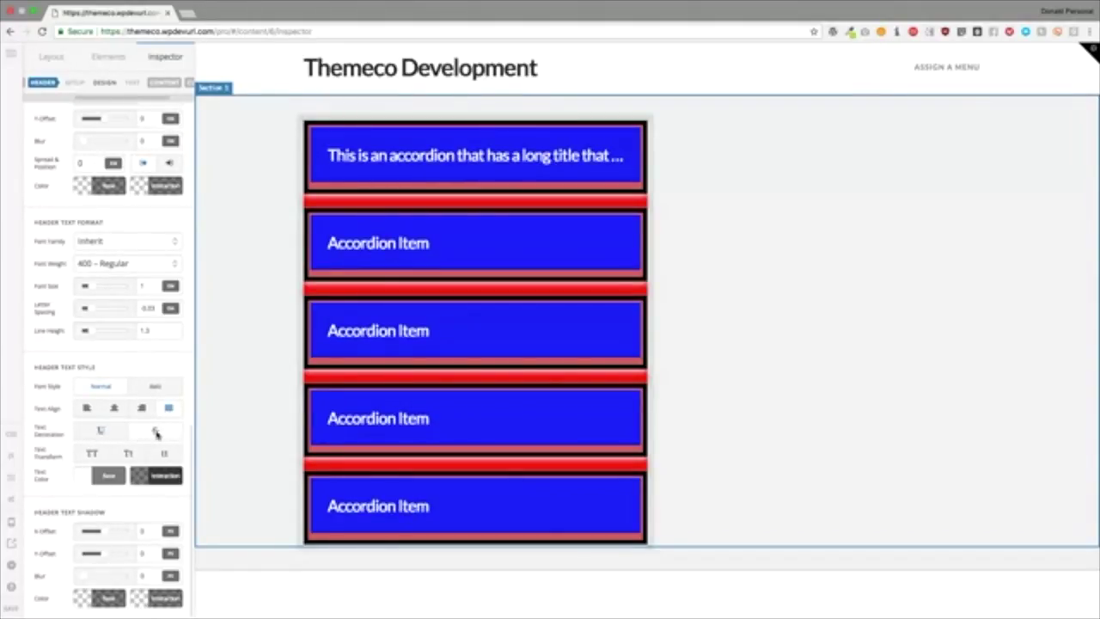
pyautogui.click(155, 431)
pyautogui.click(100, 431)
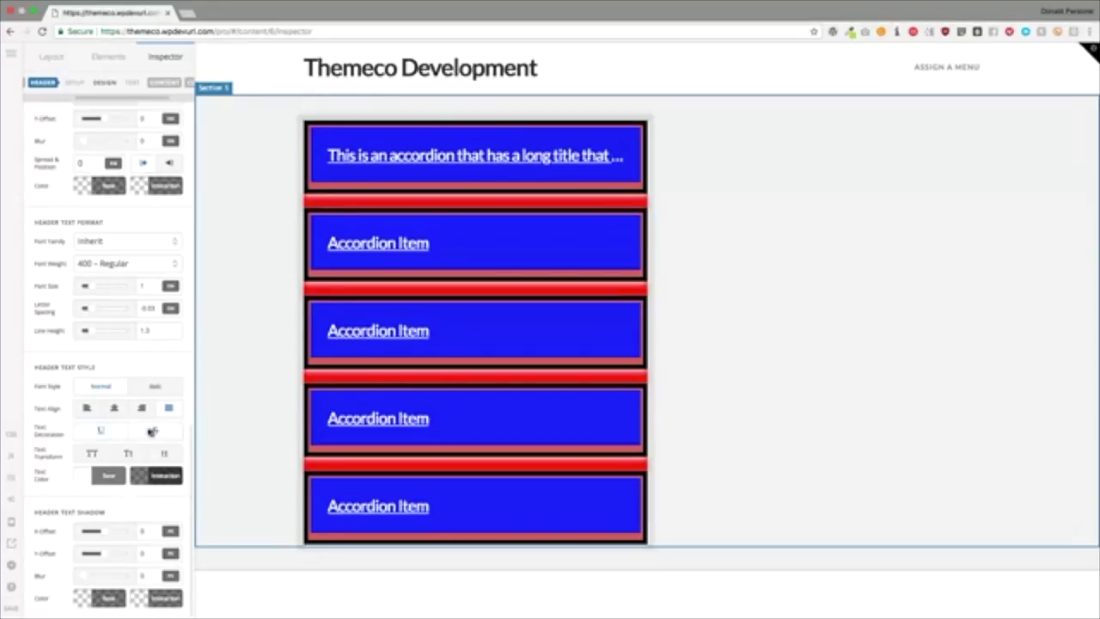
pyautogui.click(154, 430)
pyautogui.click(100, 432)
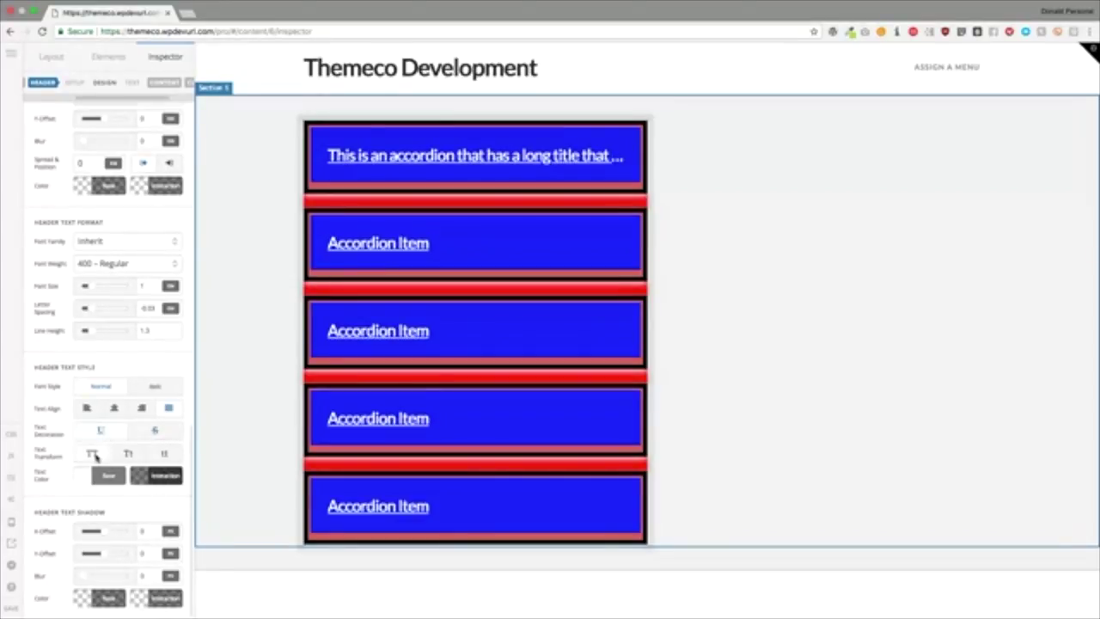
pyautogui.click(93, 455)
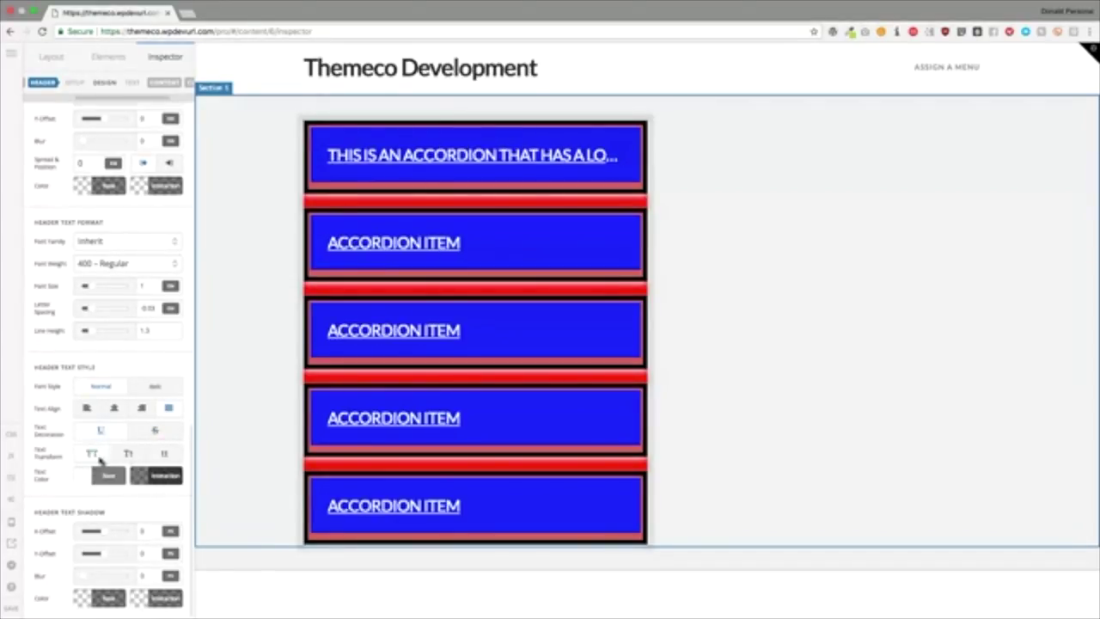
pyautogui.click(129, 455)
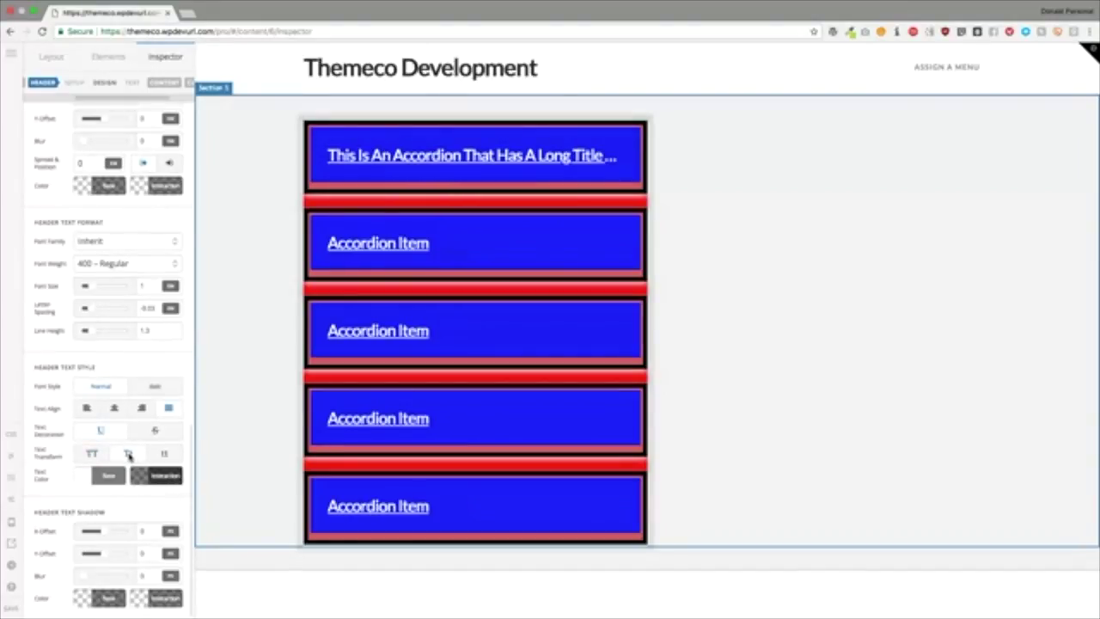
pyautogui.click(162, 455)
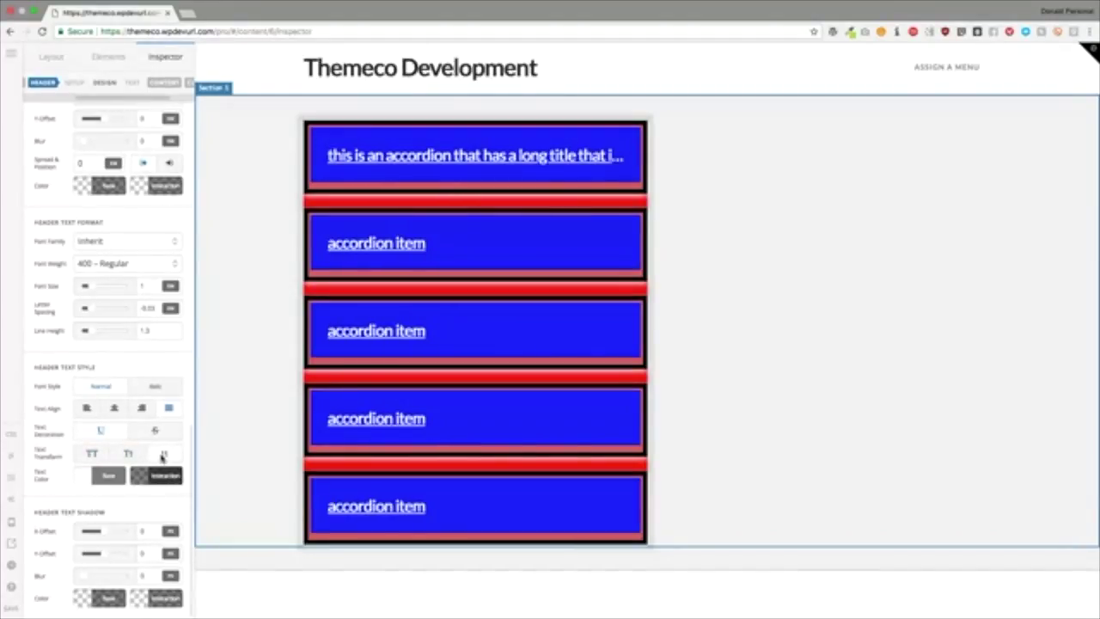
# Step: Colour the header titles near-black rgba(0, 0, 0, 0.5) with a reddish interaction colour
pyautogui.click(108, 476)
pyautogui.click(240, 328)
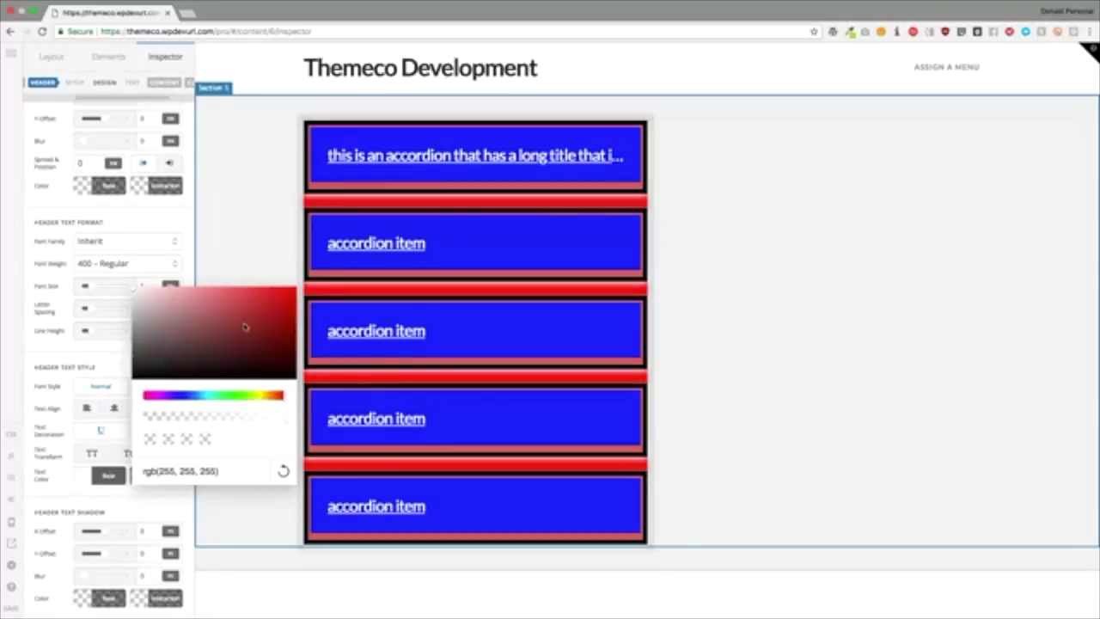
pyautogui.moveTo(217, 339); pyautogui.dragTo(155, 362)
pyautogui.click(95, 369)
pyautogui.click(155, 476)
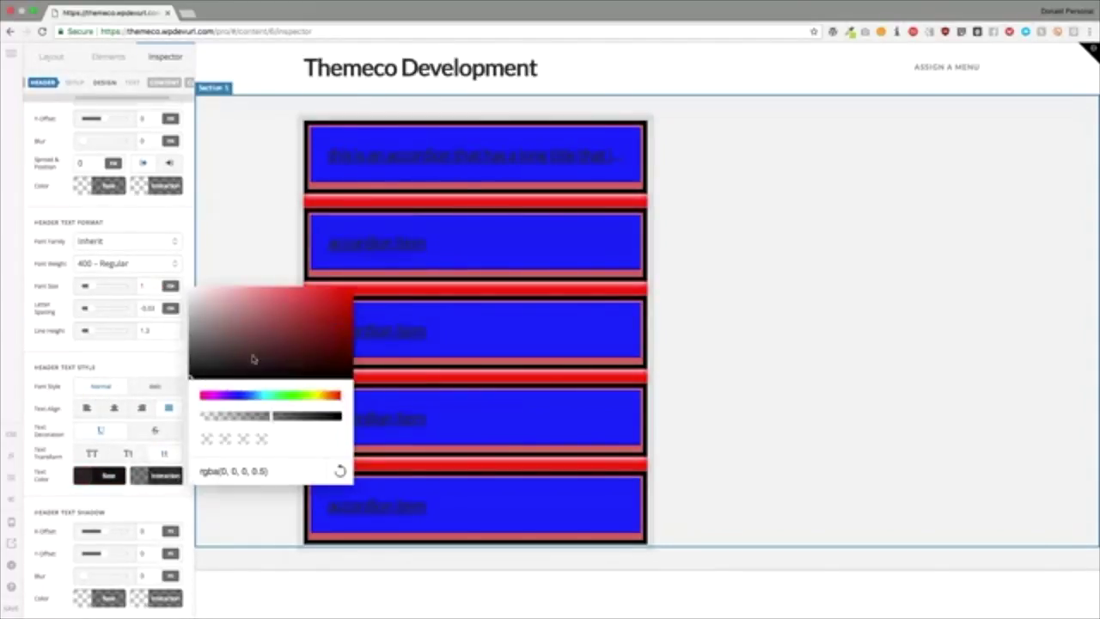
pyautogui.moveTo(250, 358); pyautogui.dragTo(332, 299)
pyautogui.click(142, 367)
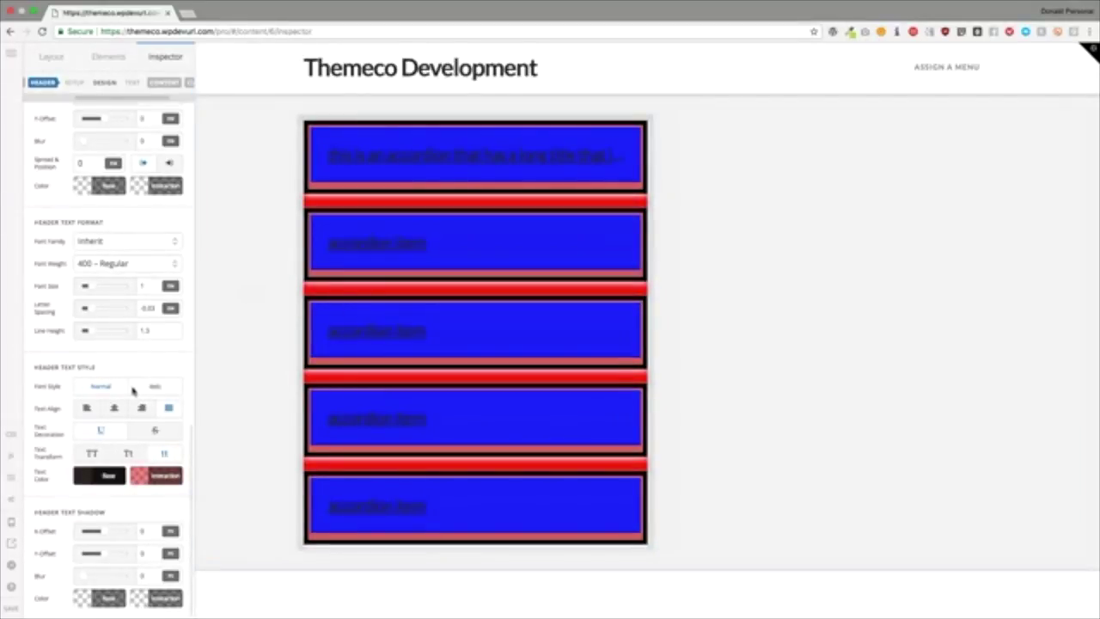
# Step: Give the header titles an opaque black text shadow with blur 10
pyautogui.click(108, 598)
pyautogui.click(88, 581)
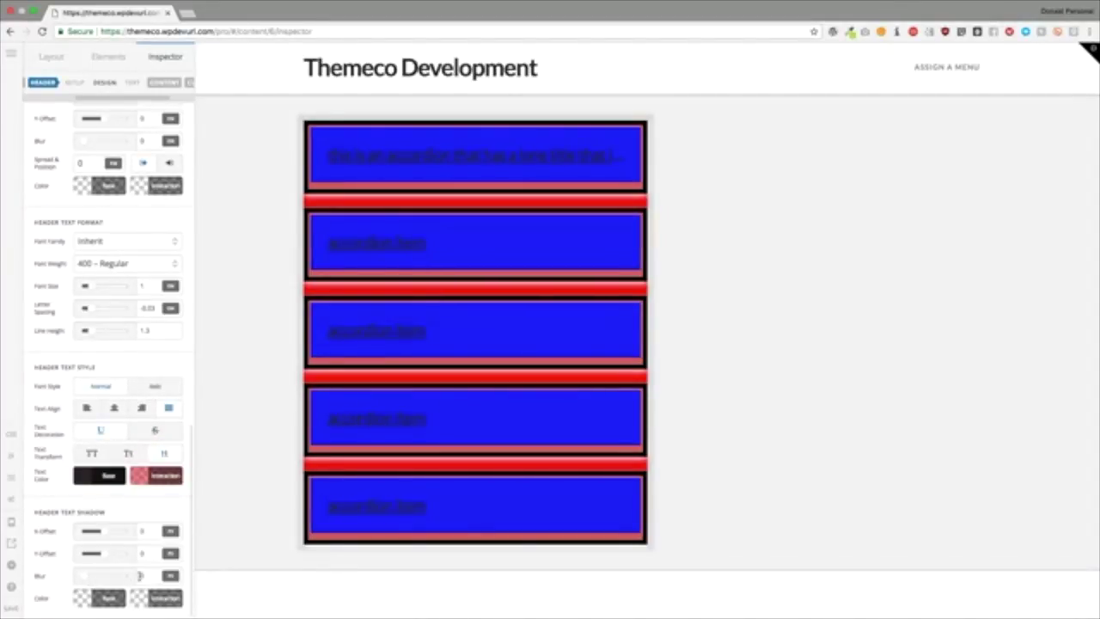
pyautogui.click(158, 576)
pyautogui.write('10')
pyautogui.hotkey('shift', 'Tab')
pyautogui.hotkey('shift', 'Tab')
pyautogui.click(110, 599)
pyautogui.moveTo(185, 570); pyautogui.dragTo(292, 568)
pyautogui.click(50, 569)
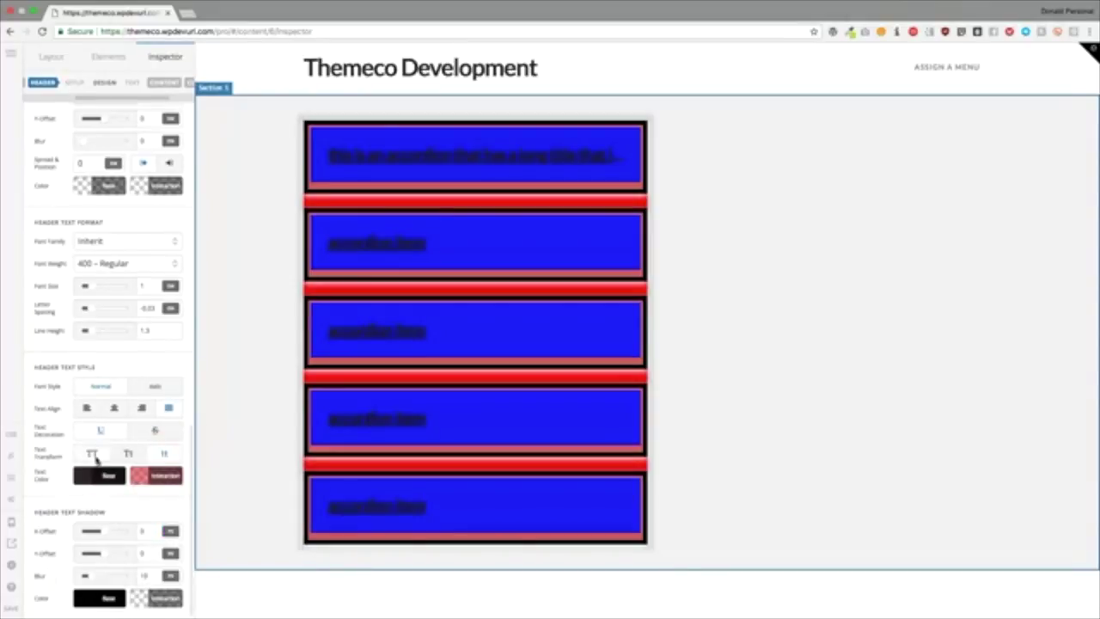
# Step: Make the title text pure white rgb(255,255,255) and fine-tune the shadow colour
pyautogui.click(110, 475)
pyautogui.click(133, 288)
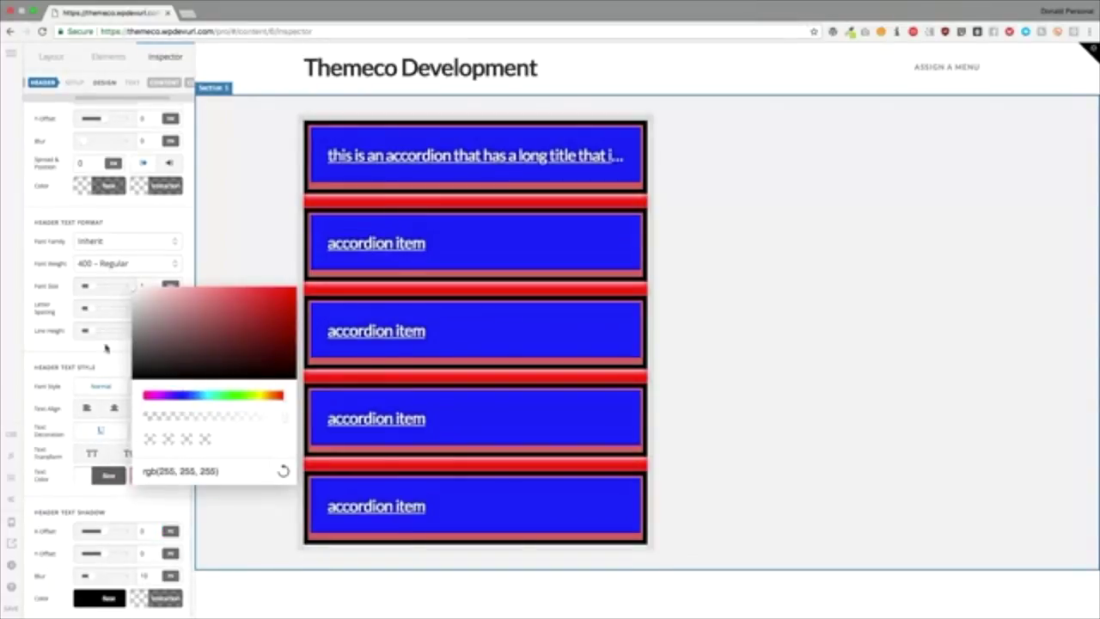
pyautogui.click(97, 361)
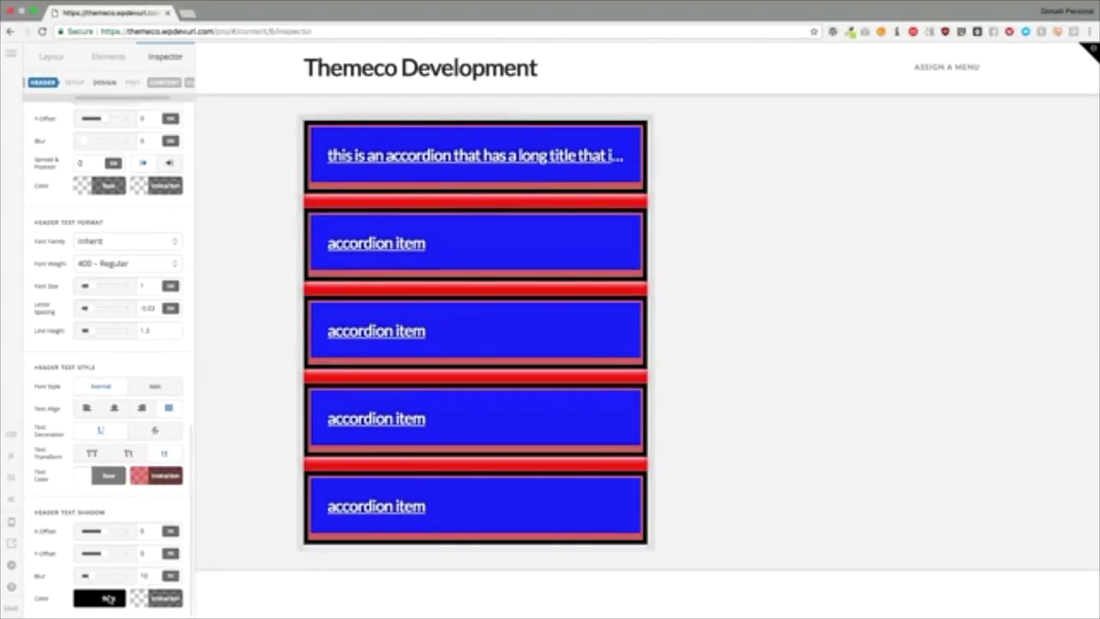
pyautogui.click(110, 598)
pyautogui.moveTo(133, 523); pyautogui.dragTo(246, 526)
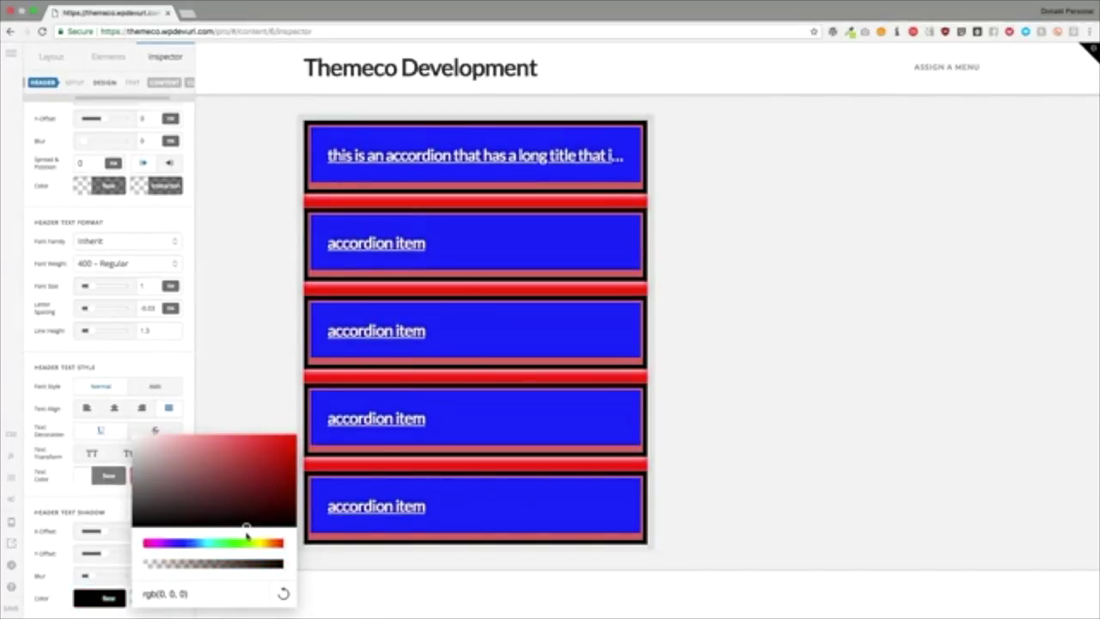
pyautogui.click(93, 504)
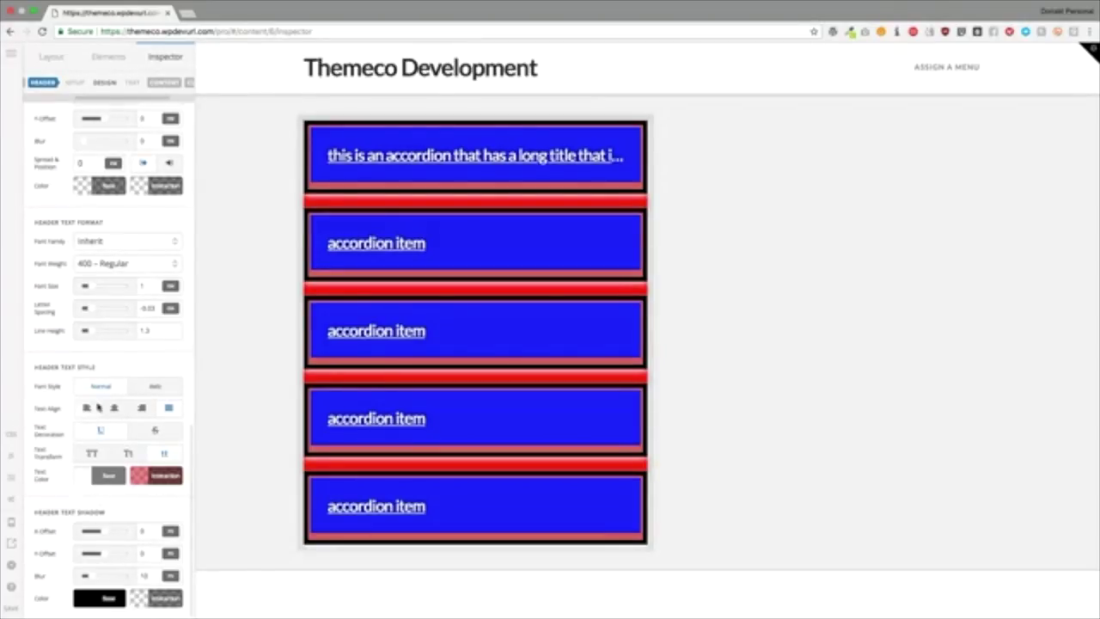
# Step: Try Adventure Ten: Sans Serif, 23, Mali and Adventure Ten: Serif as the title font
pyautogui.scroll(3, 97, 413)
pyautogui.click(113, 335)
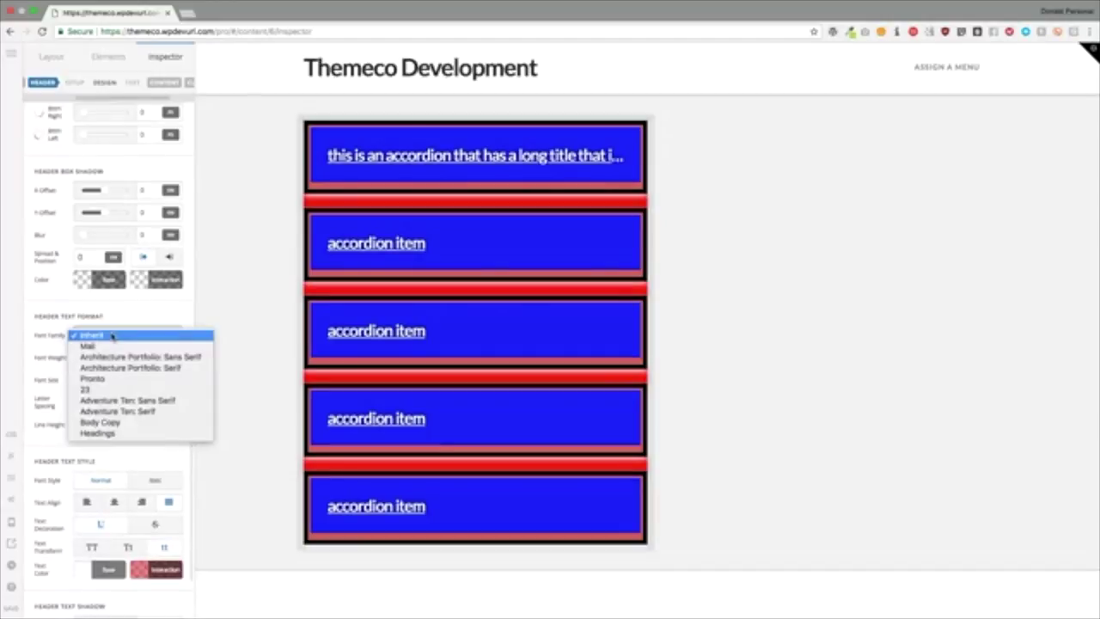
pyautogui.click(100, 336)
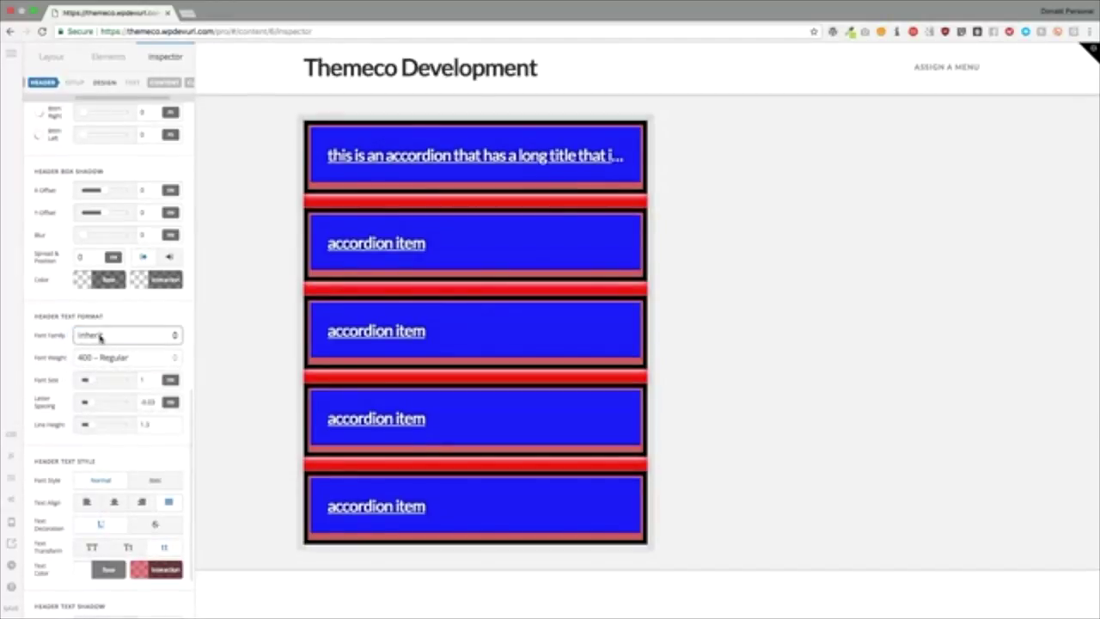
pyautogui.click(100, 336)
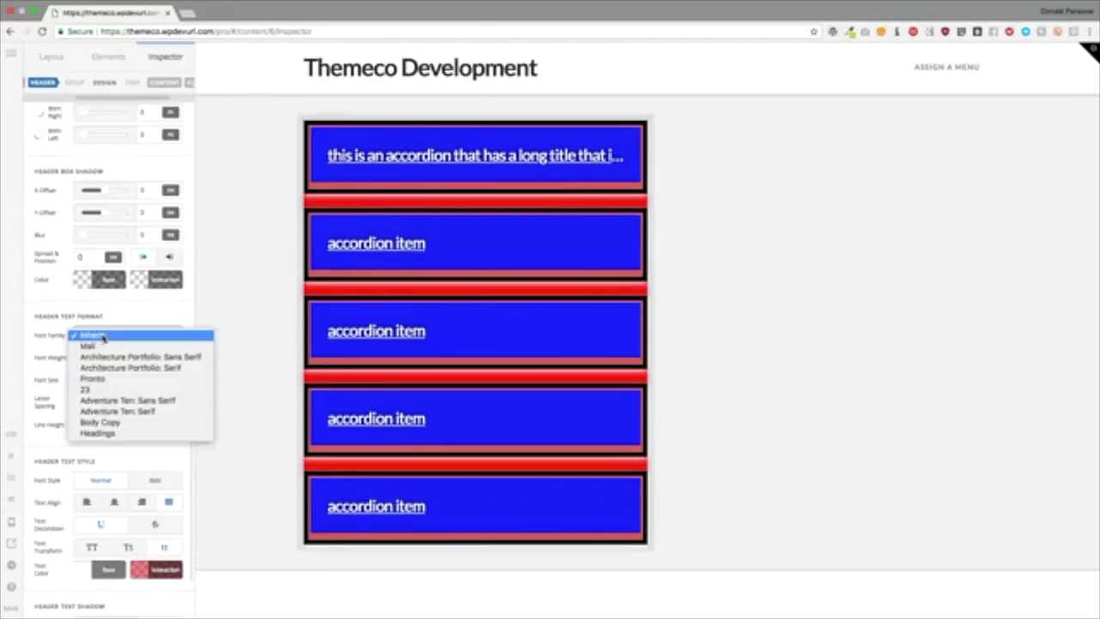
pyautogui.click(113, 402)
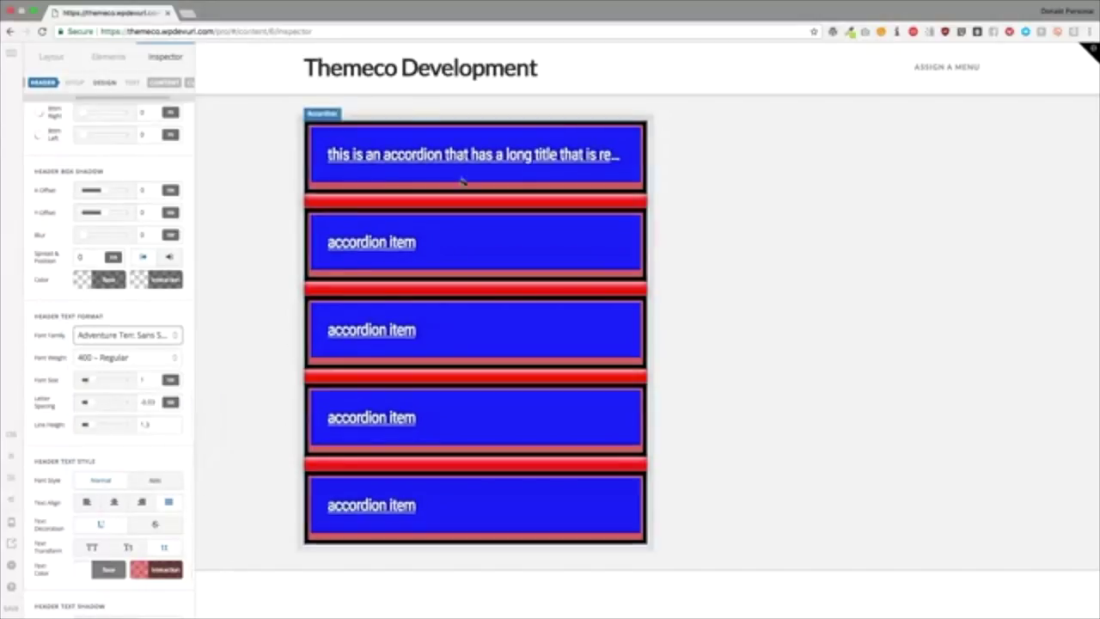
pyautogui.click(129, 335)
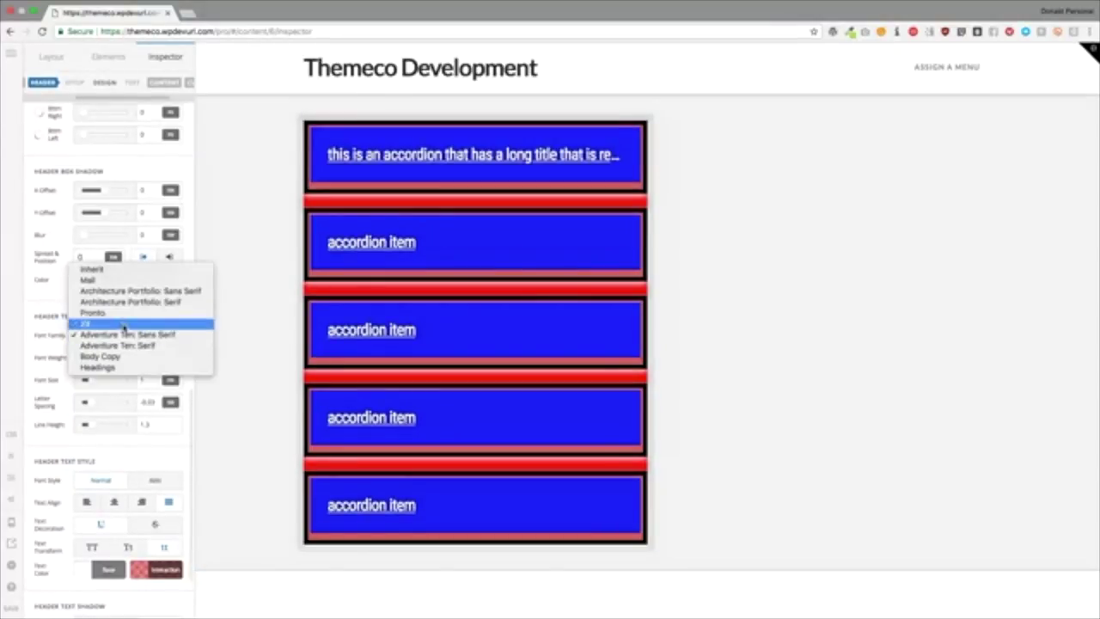
pyautogui.click(115, 324)
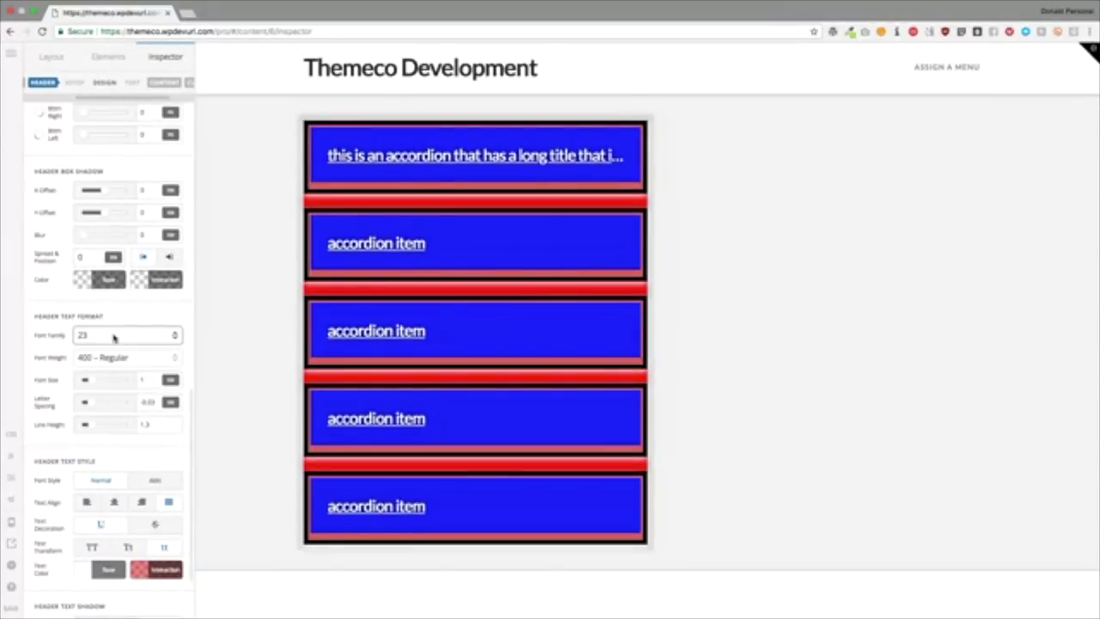
pyautogui.click(117, 335)
pyautogui.click(111, 292)
pyautogui.click(109, 336)
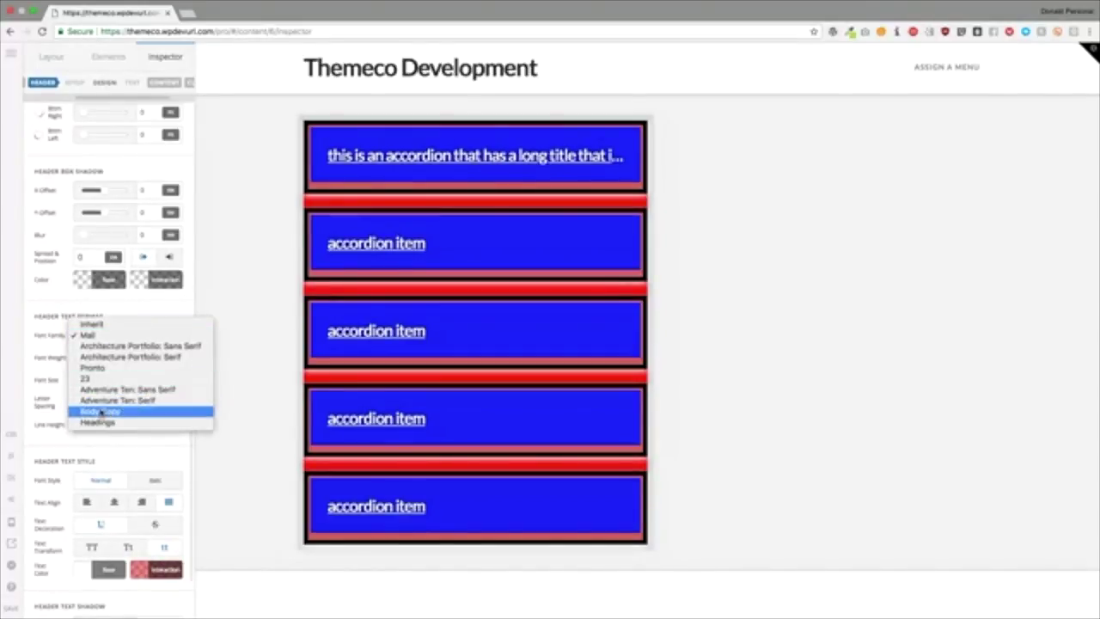
pyautogui.click(101, 400)
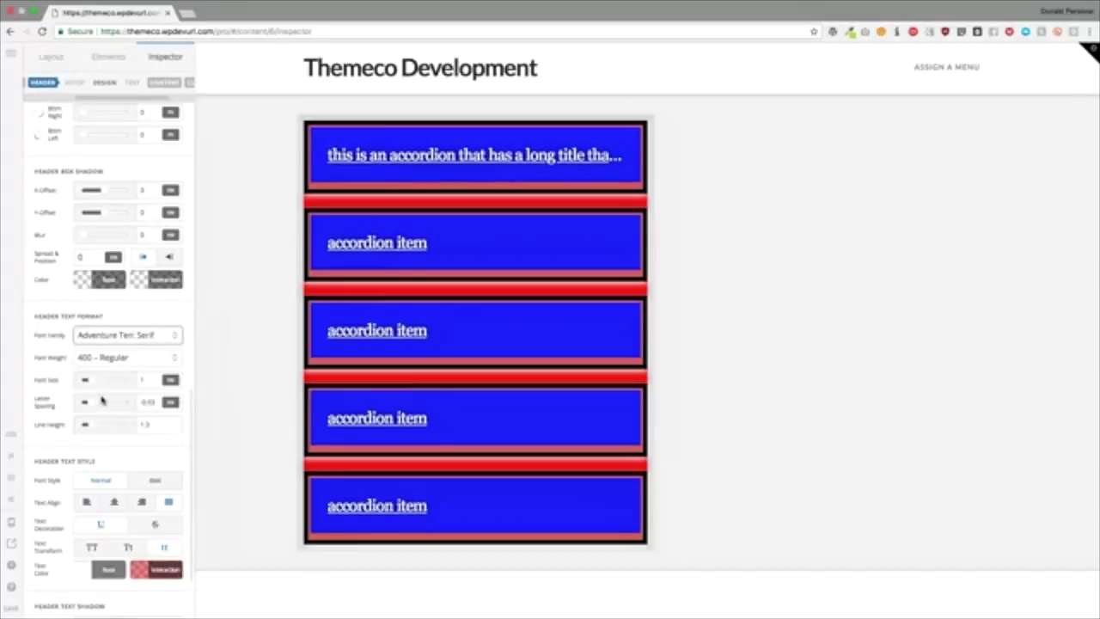
pyautogui.click(108, 358)
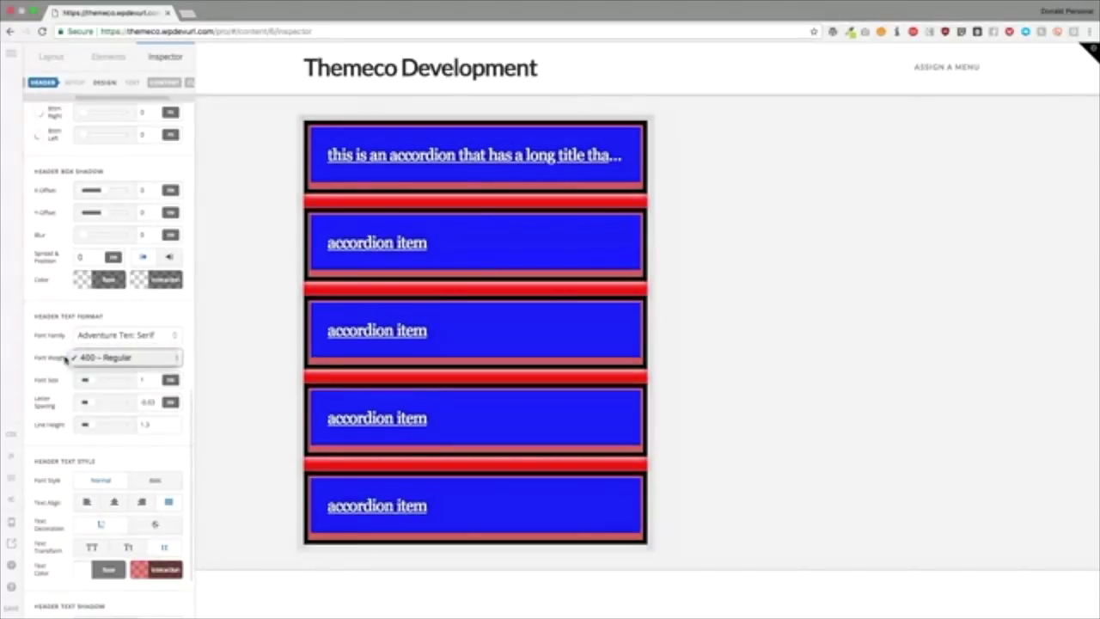
pyautogui.click(71, 362)
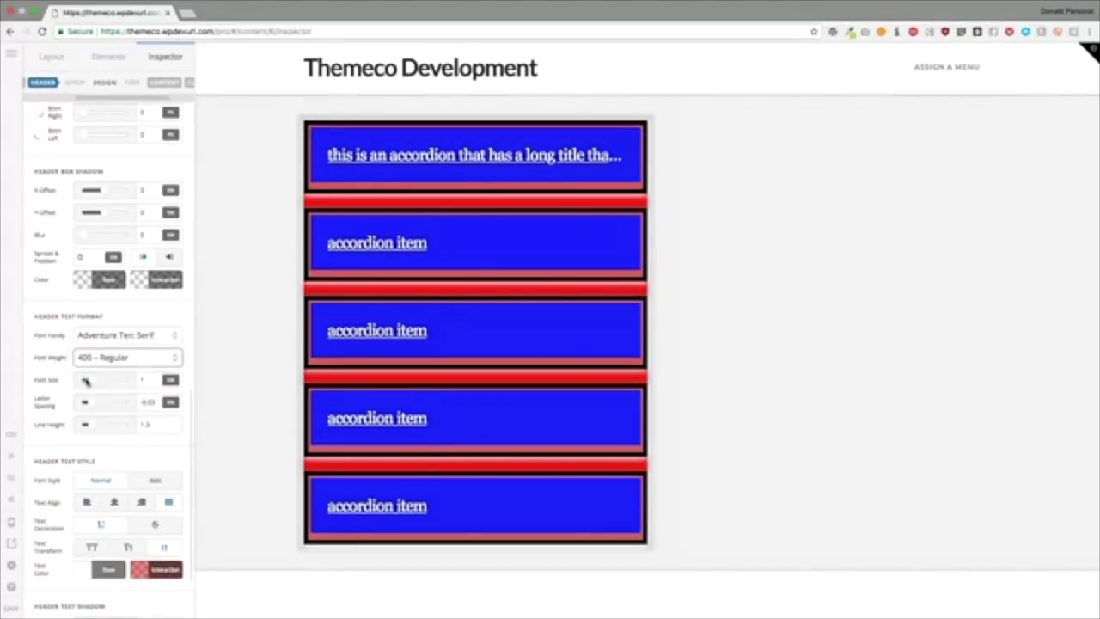
# Step: Set the header title letter spacing to 0
pyautogui.doubleClick(150, 403)
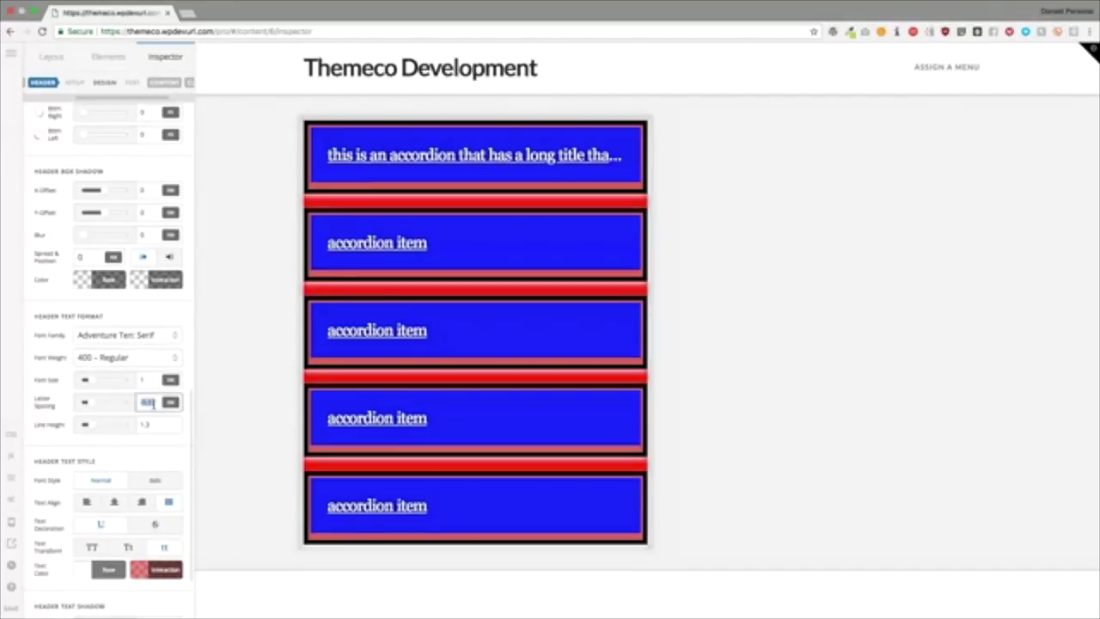
pyautogui.write('1')
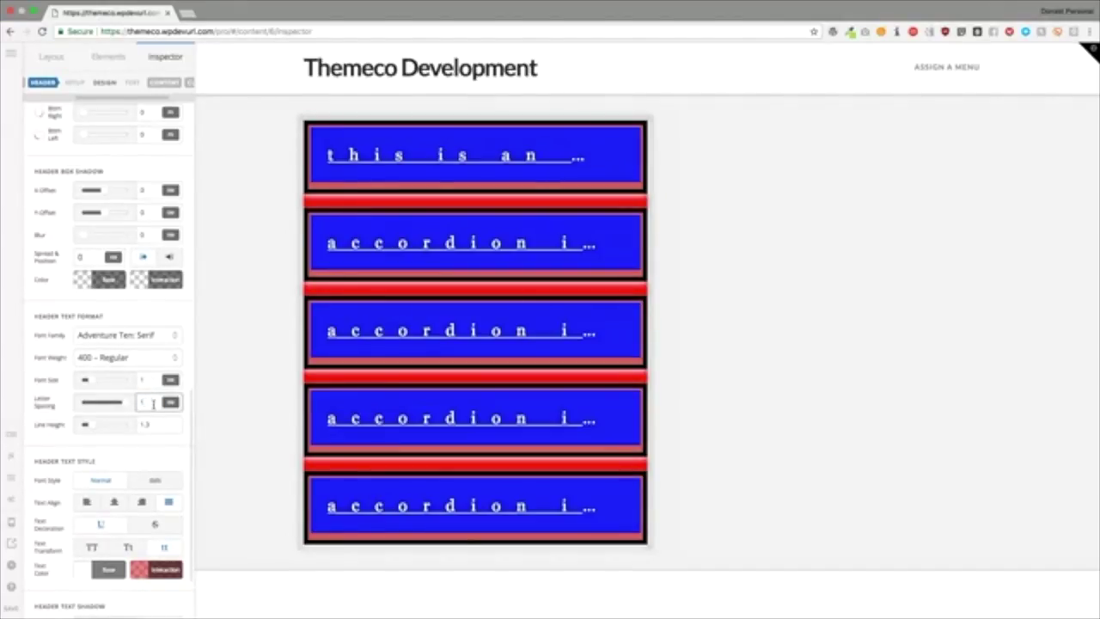
pyautogui.press('BackSpace')
pyautogui.write('0')
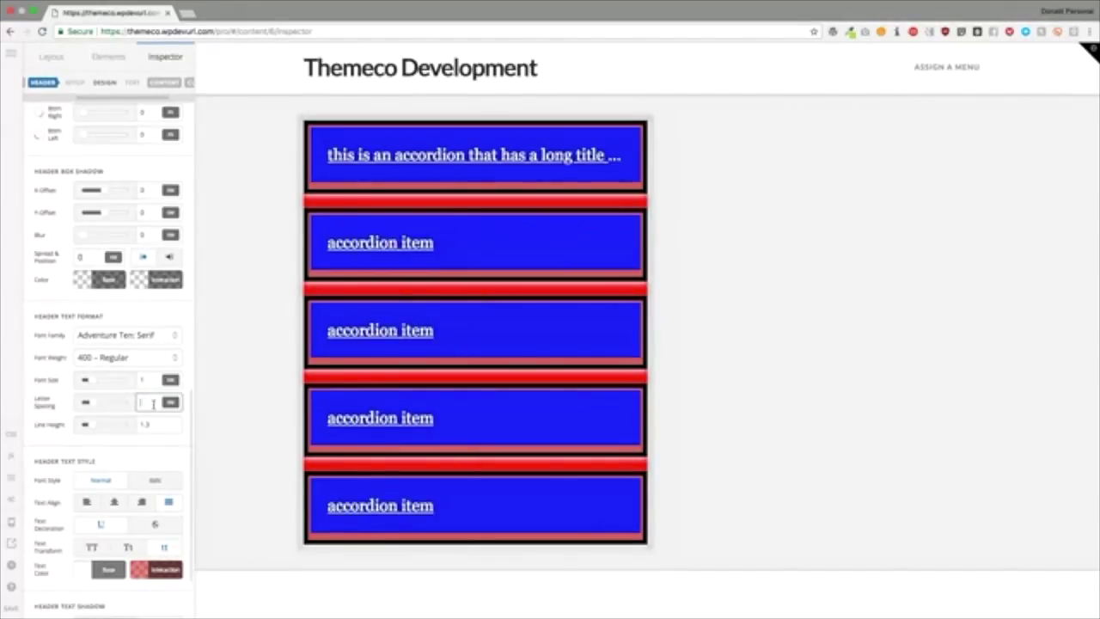
pyautogui.click(156, 452)
# Step: Settle on font 23 for the header titles
pyautogui.click(108, 337)
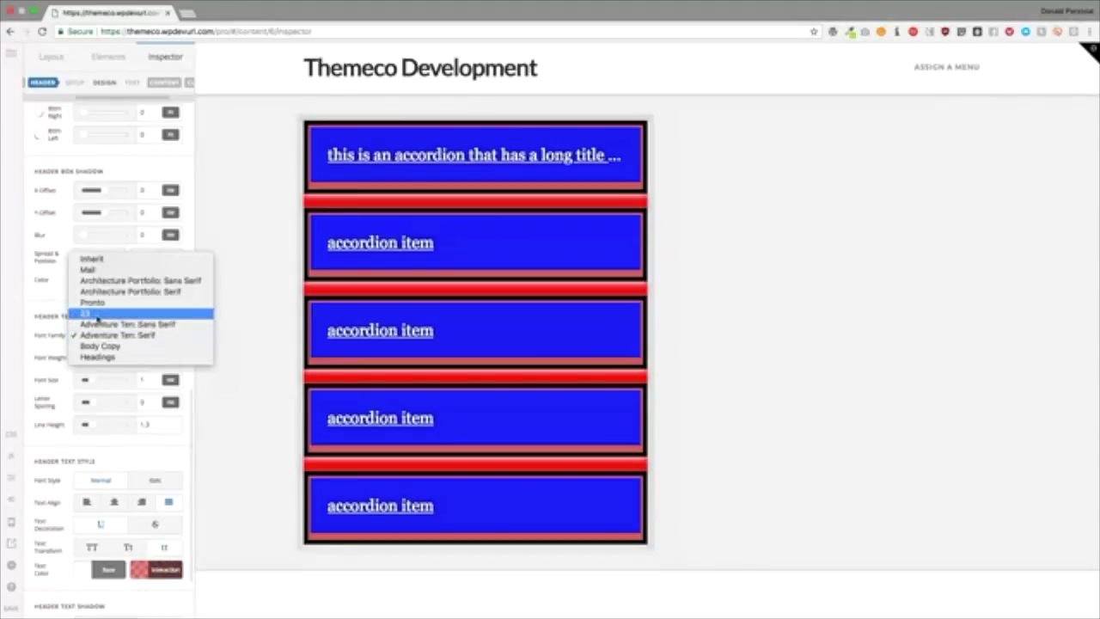
pyautogui.click(90, 314)
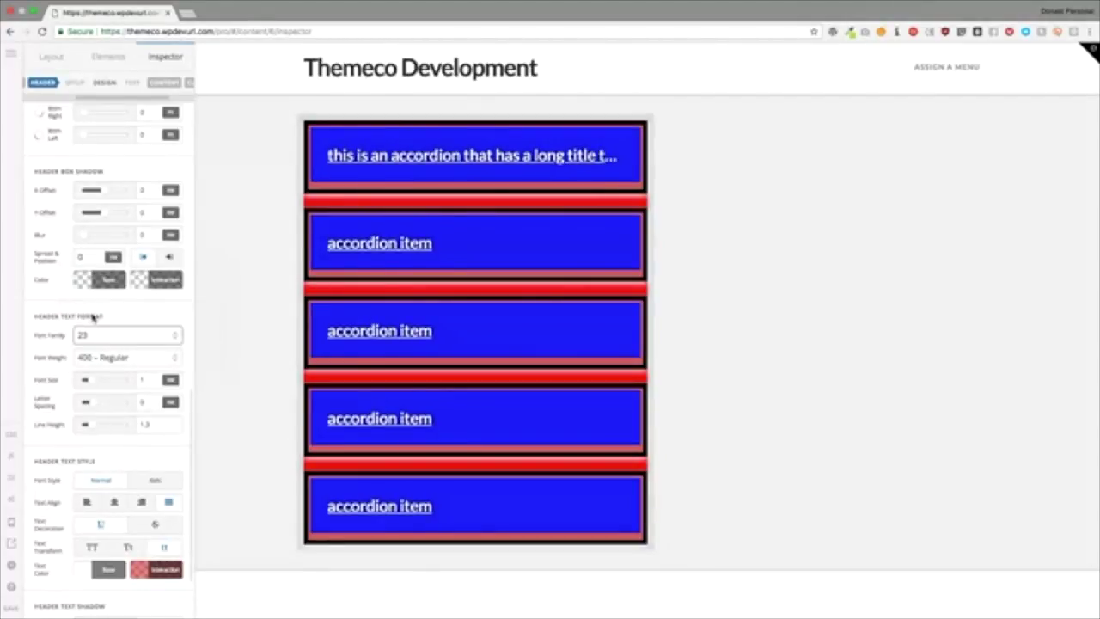
pyautogui.click(11, 54)
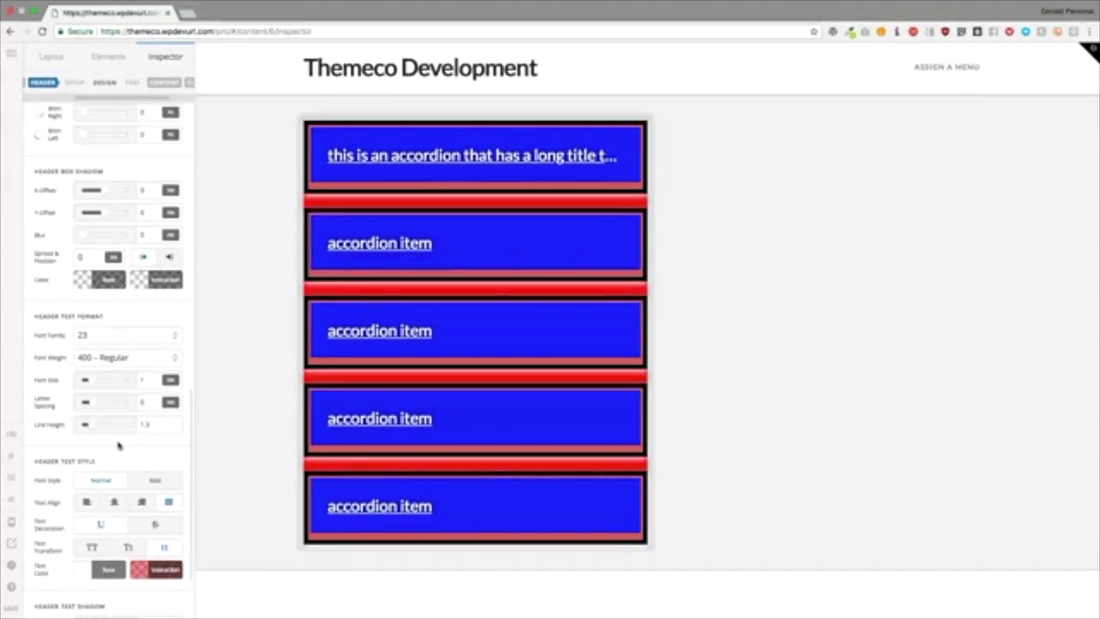
pyautogui.scroll(-2, 86, 550)
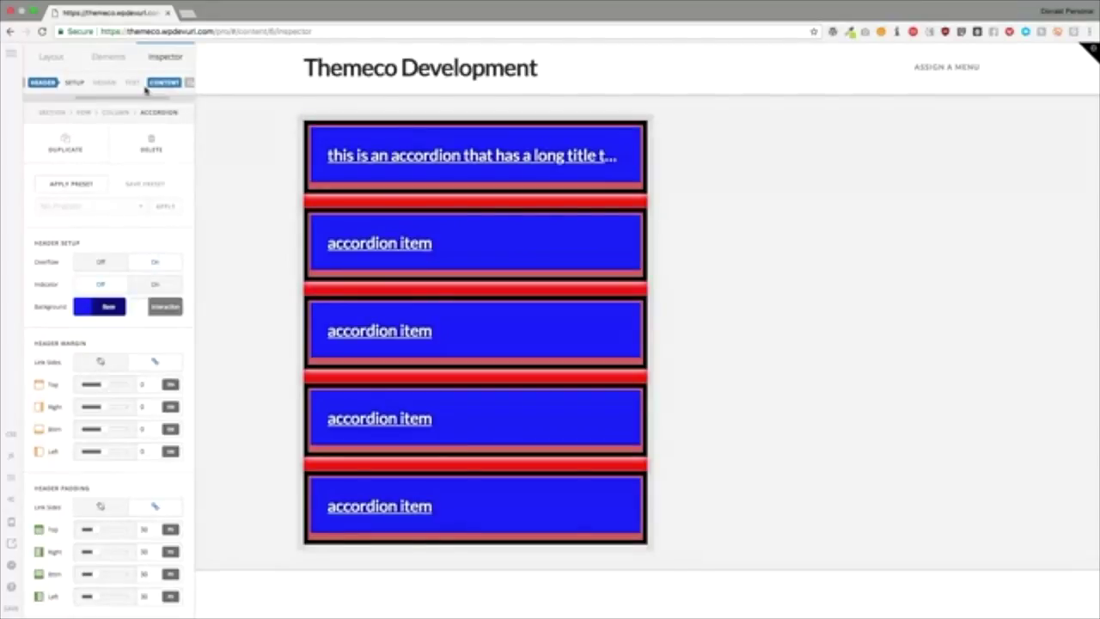
# Step: Select the whole accordion and set its Content background to bright green rgb(35, 242, 8)
pyautogui.click(331, 168)
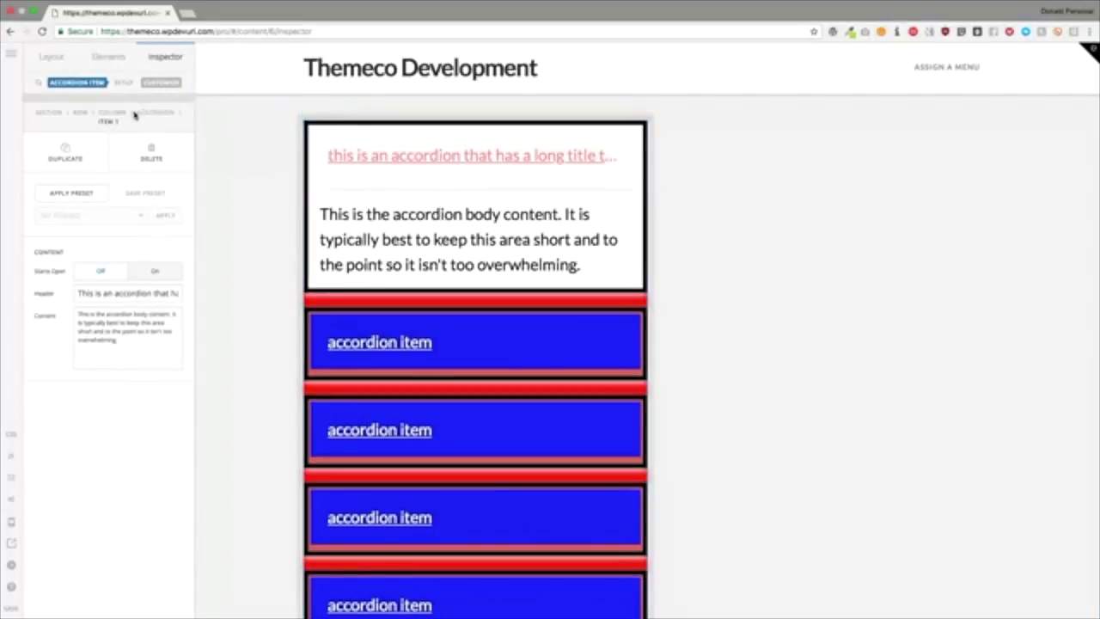
pyautogui.click(144, 113)
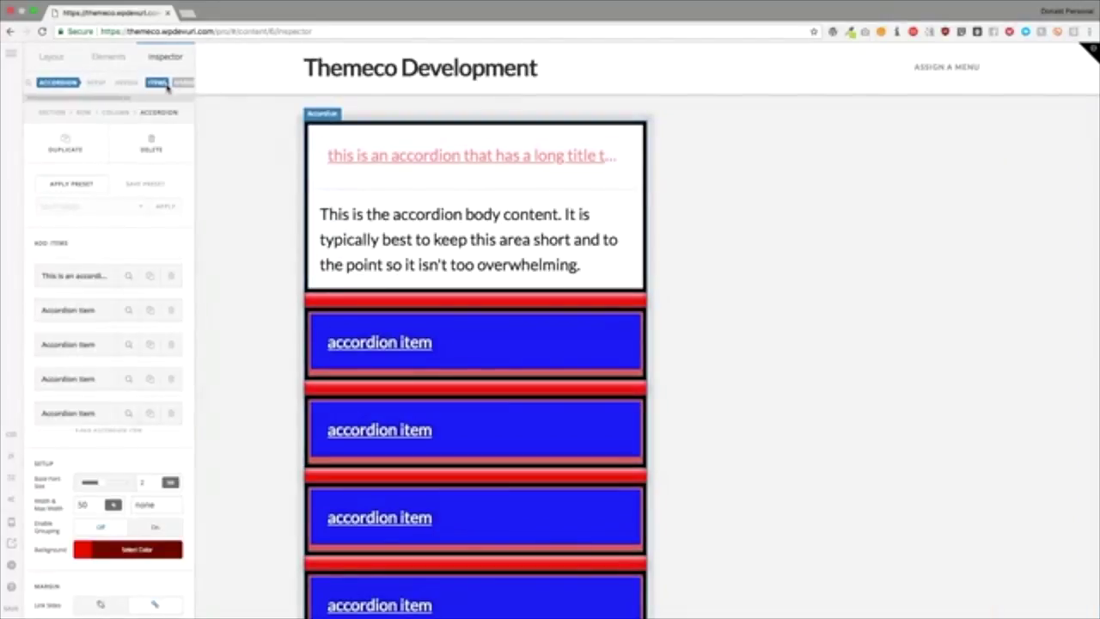
pyautogui.click(148, 83)
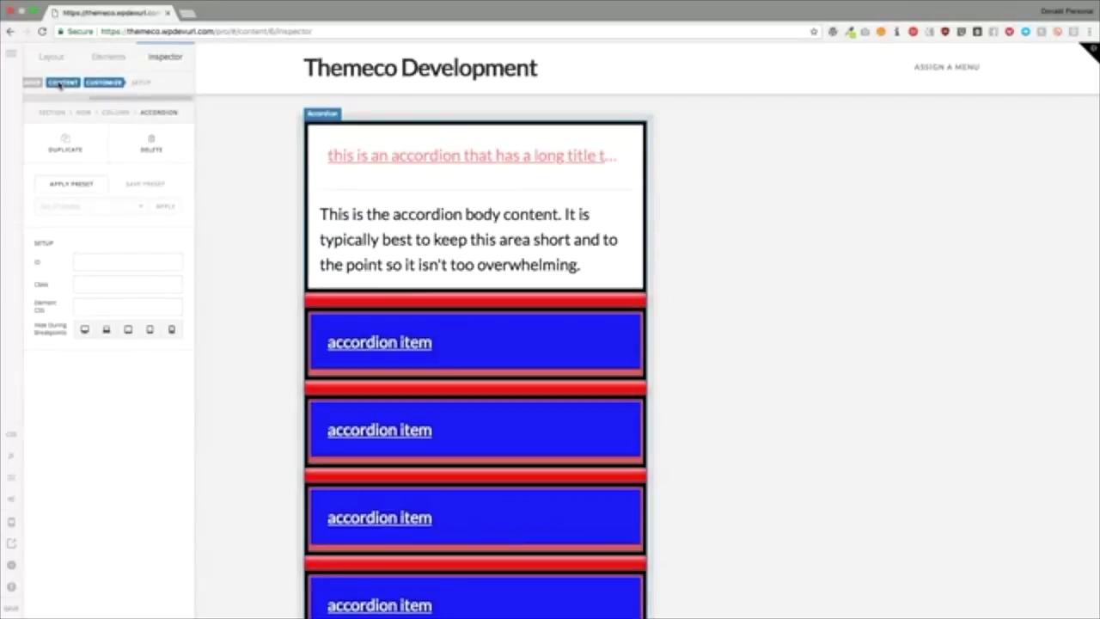
pyautogui.click(58, 84)
pyautogui.click(121, 263)
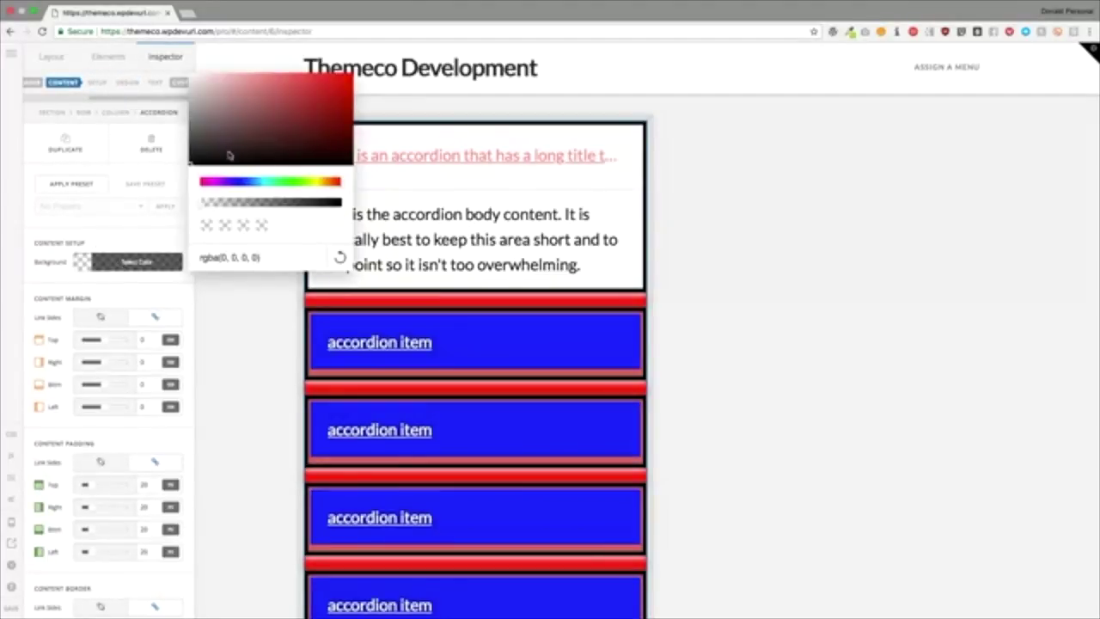
pyautogui.moveTo(274, 182); pyautogui.dragTo(298, 183)
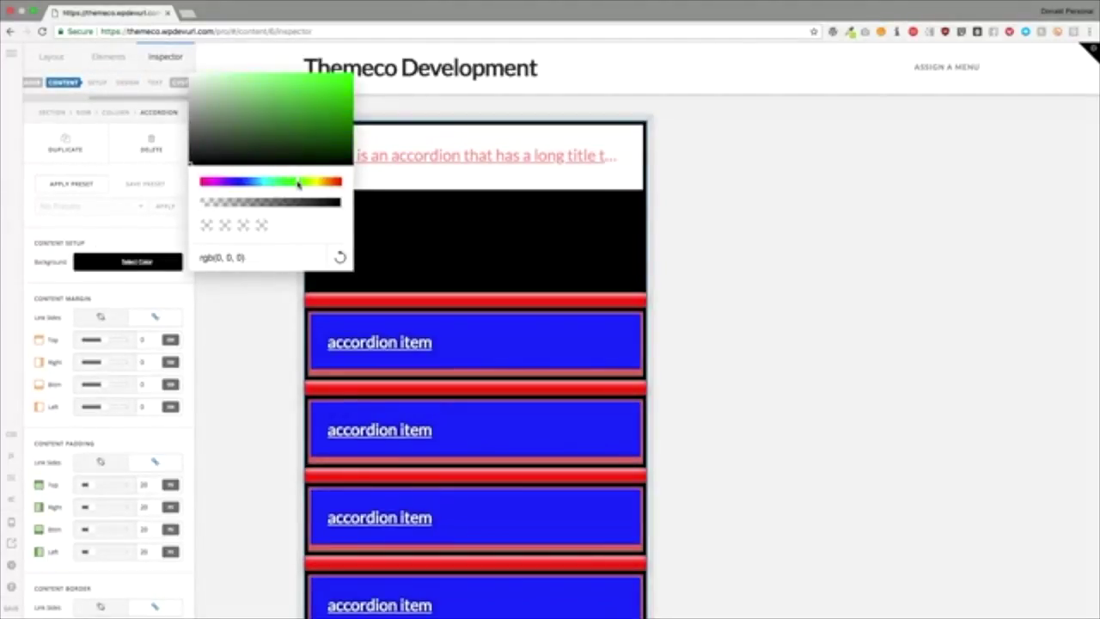
pyautogui.moveTo(315, 120); pyautogui.dragTo(344, 80)
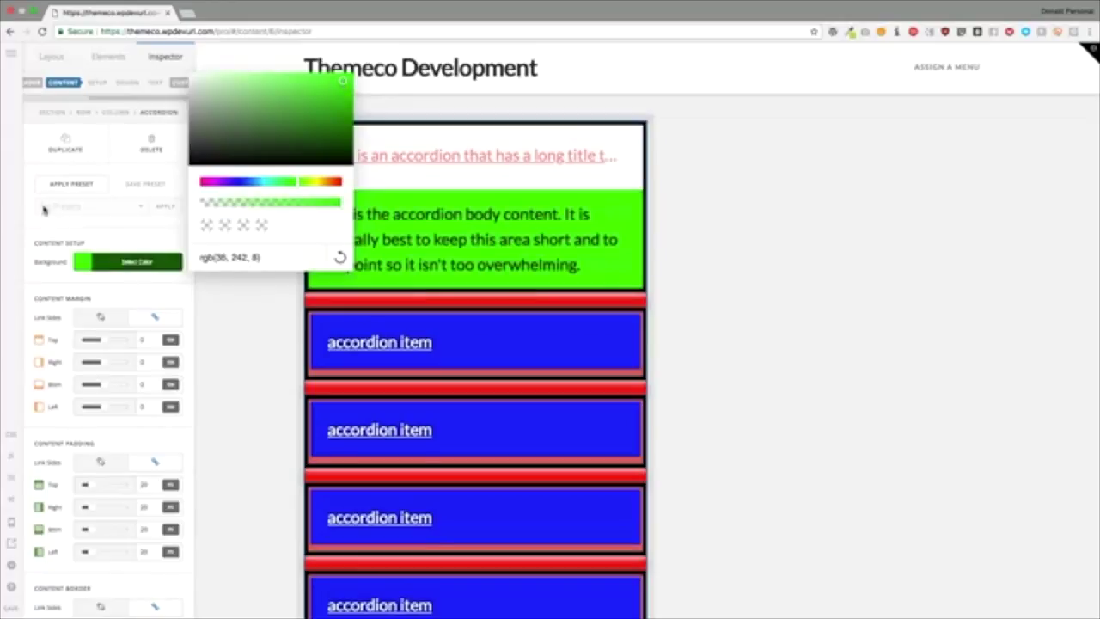
pyautogui.click(118, 239)
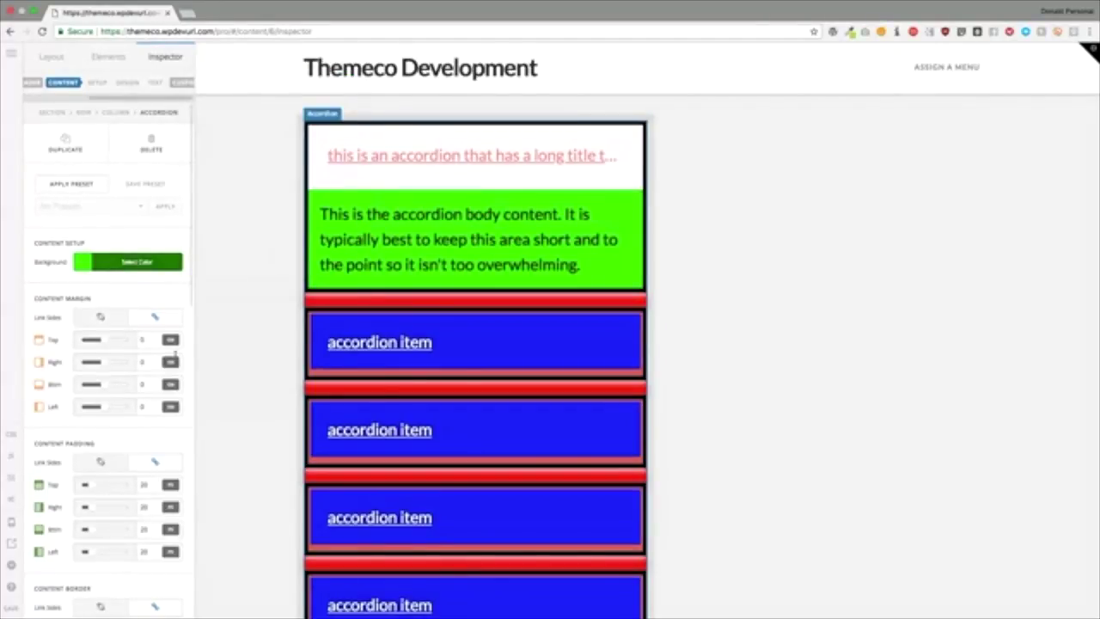
pyautogui.click(151, 341)
pyautogui.write('1')
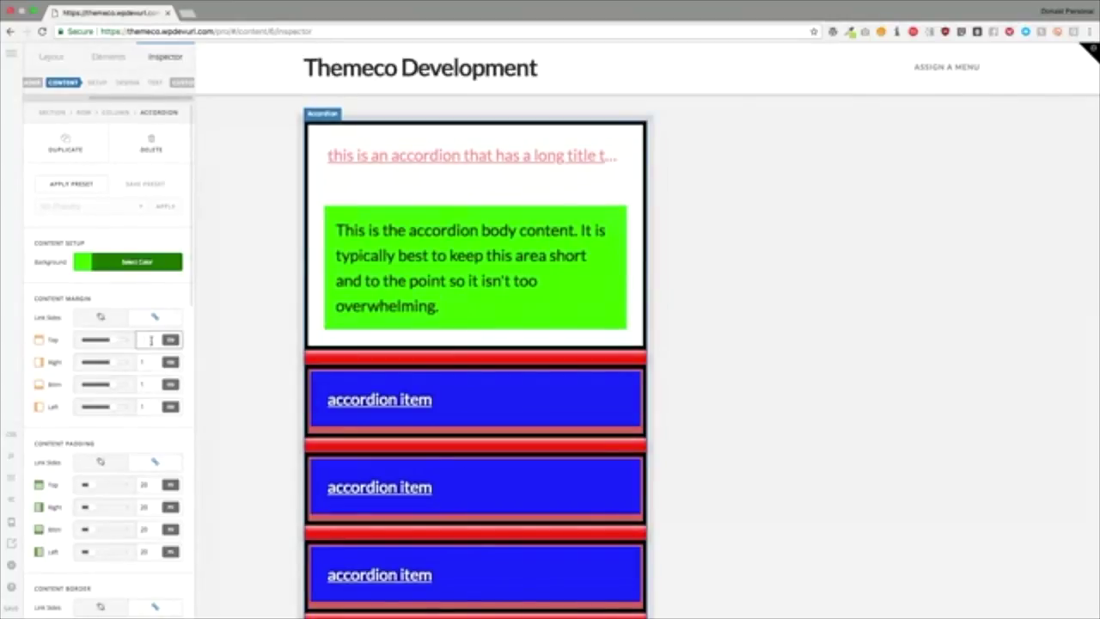
pyautogui.press('BackSpace')
pyautogui.write('0')
pyautogui.click(150, 484)
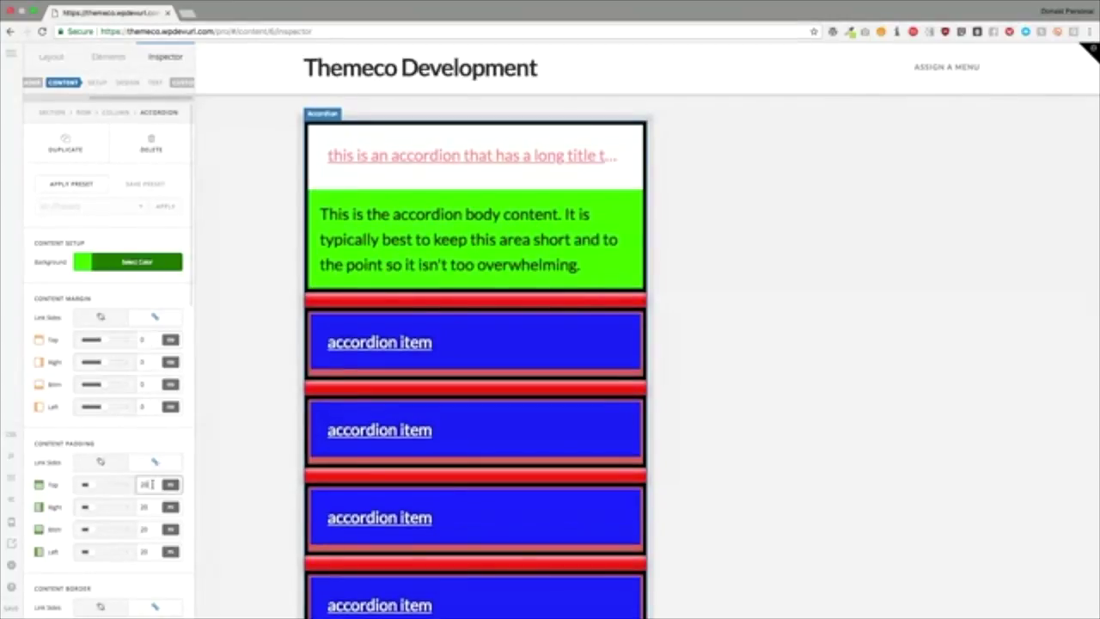
pyautogui.moveTo(151, 484); pyautogui.dragTo(129, 484)
pyautogui.write('50')
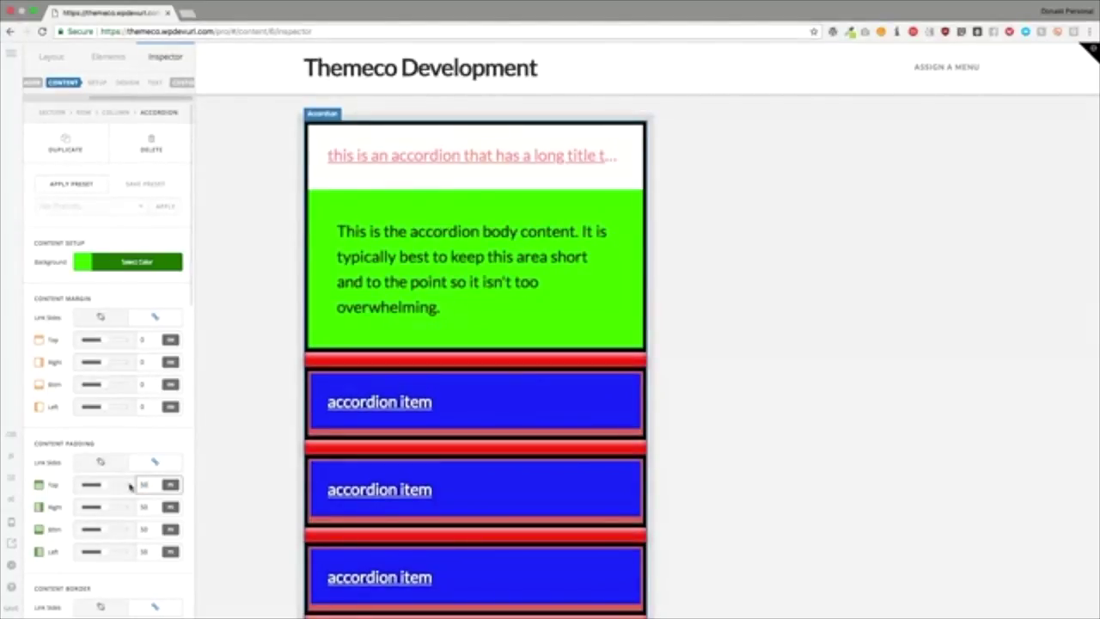
pyautogui.press('BackSpace')
pyautogui.press('BackSpace')
pyautogui.write('20')
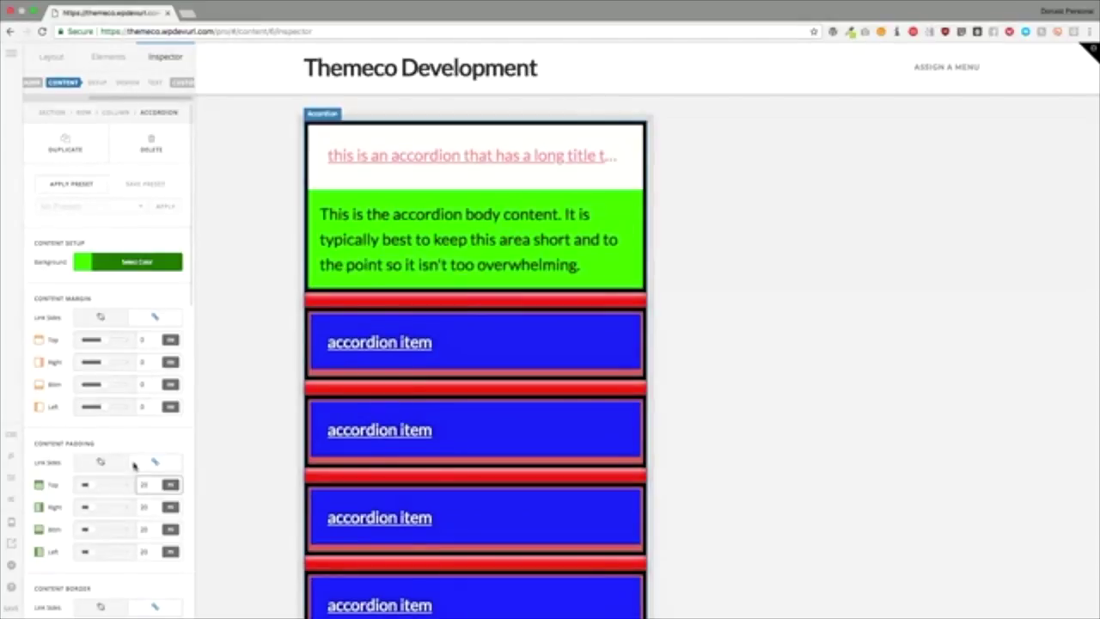
pyautogui.scroll(-3, 133, 465)
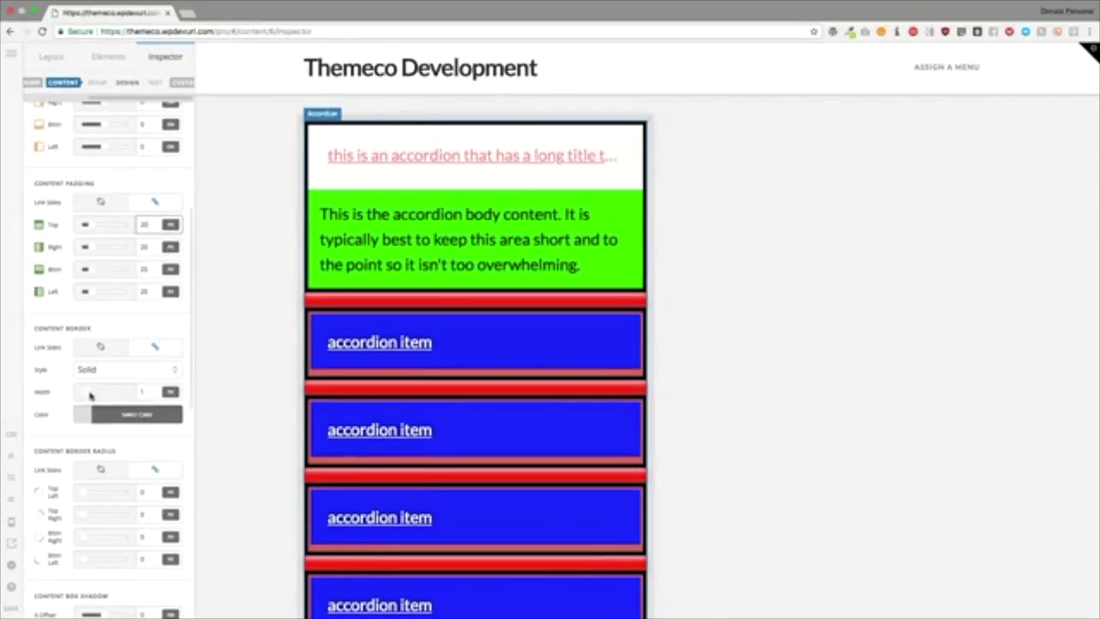
# Step: Thicken the accordion body border, colour it black, and leave its corners square
pyautogui.moveTo(88, 394); pyautogui.dragTo(100, 396)
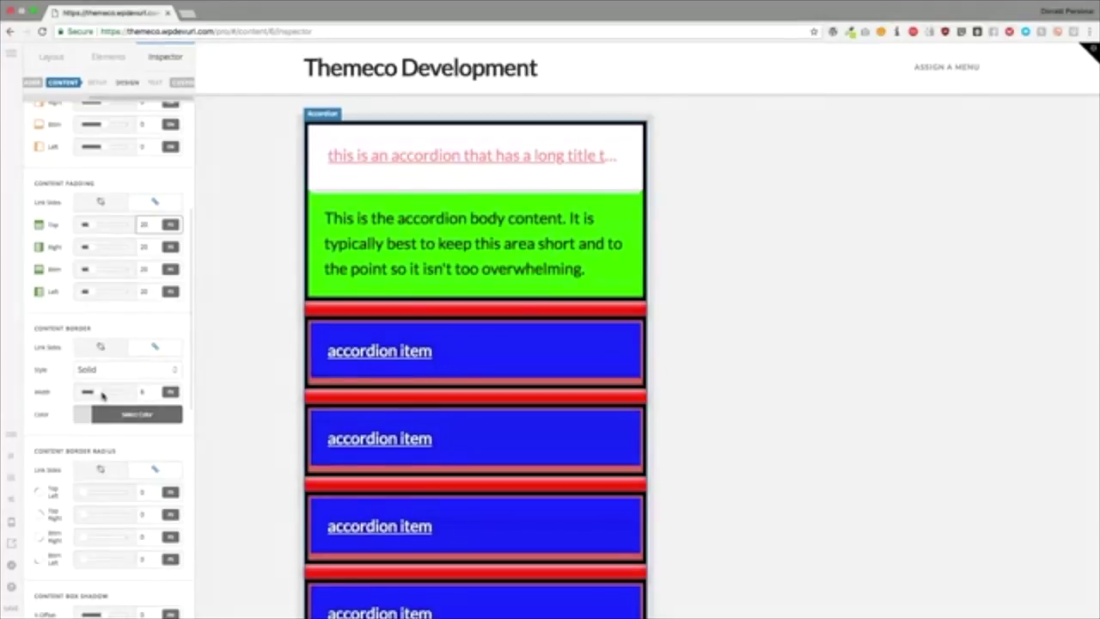
pyautogui.click(137, 415)
pyautogui.moveTo(206, 284)
pyautogui.mouseDown()
pyautogui.moveTo(211, 307)
pyautogui.moveTo(173, 293)
pyautogui.moveTo(172, 325)
pyautogui.mouseUp()
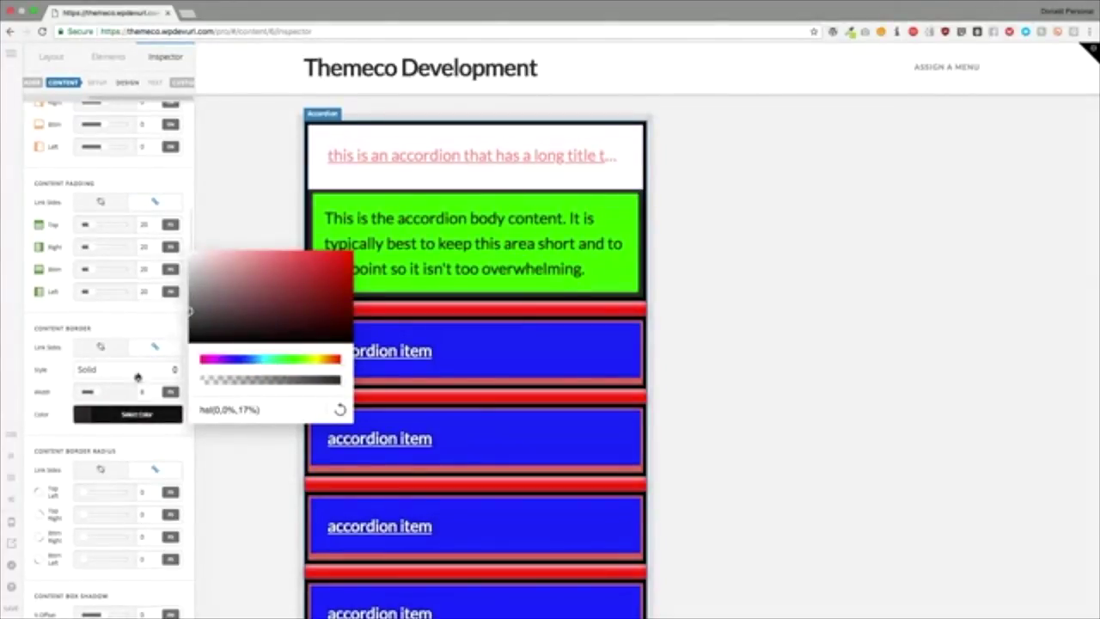
pyautogui.click(125, 328)
pyautogui.scroll(-2, 108, 403)
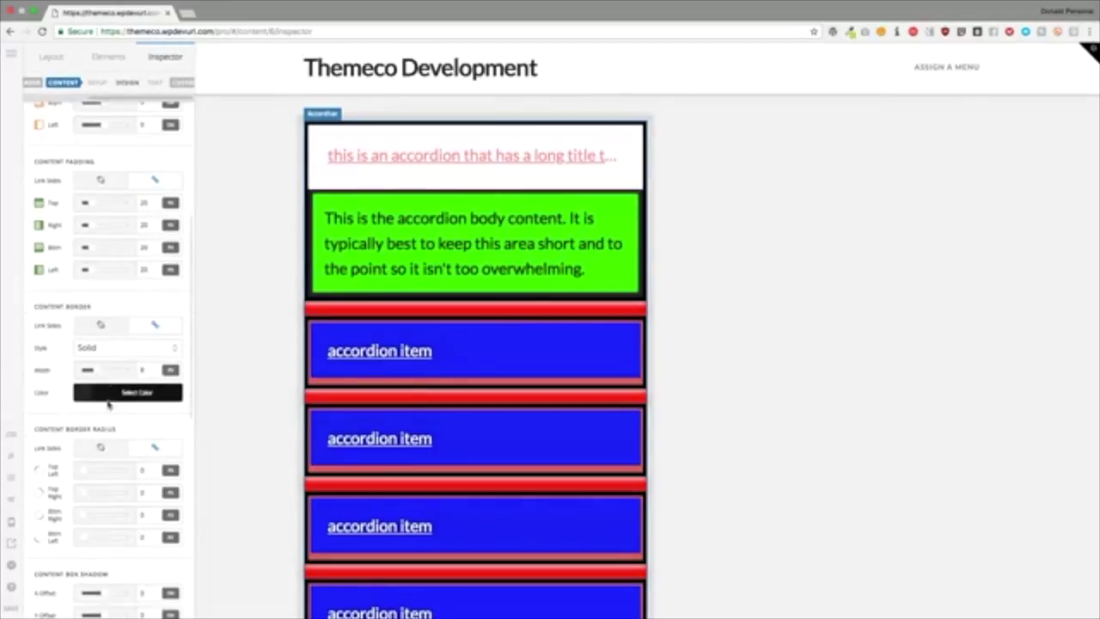
pyautogui.moveTo(90, 432); pyautogui.dragTo(56, 439)
# Step: Add a light grey box shadow to the accordion body with spread 1 and blur about 2.9
pyautogui.scroll(-5, 82, 454)
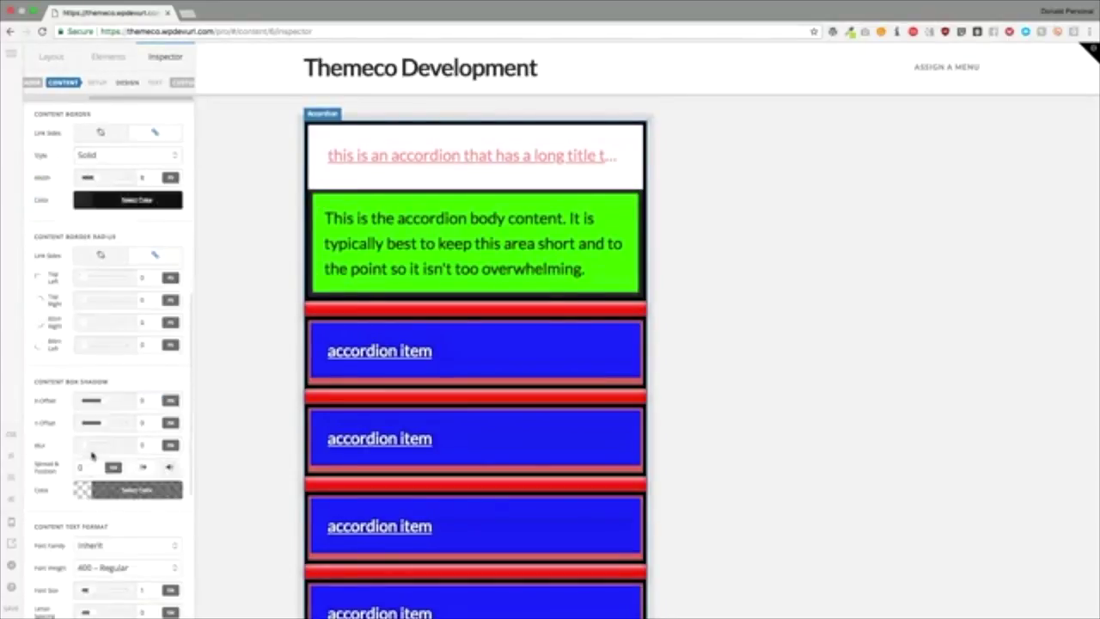
pyautogui.click(86, 408)
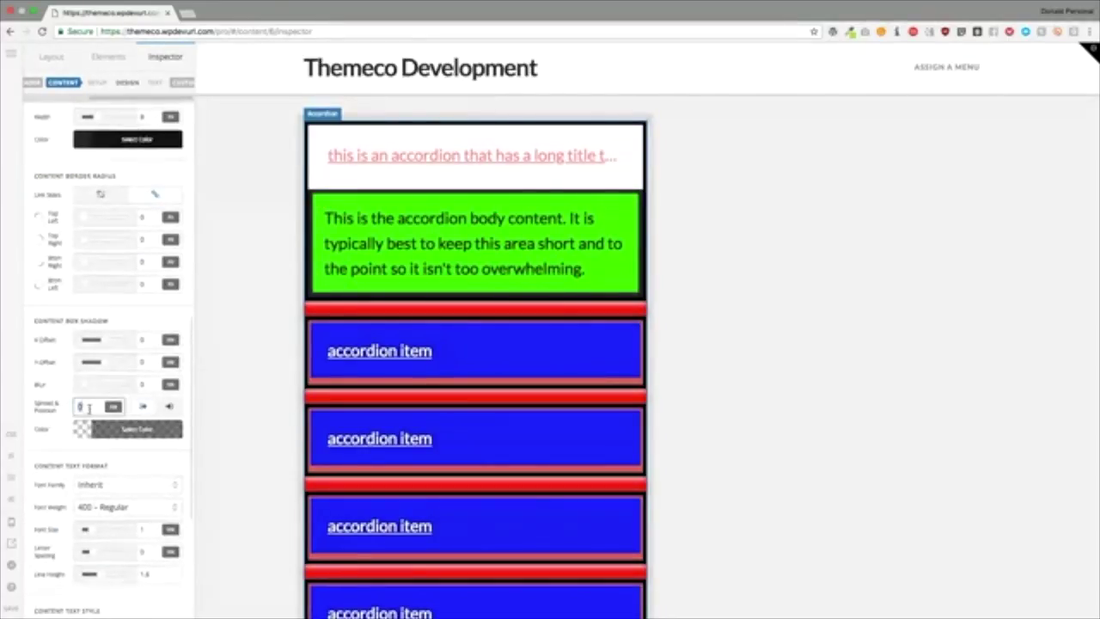
pyautogui.write('1')
pyautogui.moveTo(83, 388); pyautogui.dragTo(110, 389)
pyautogui.click(137, 429)
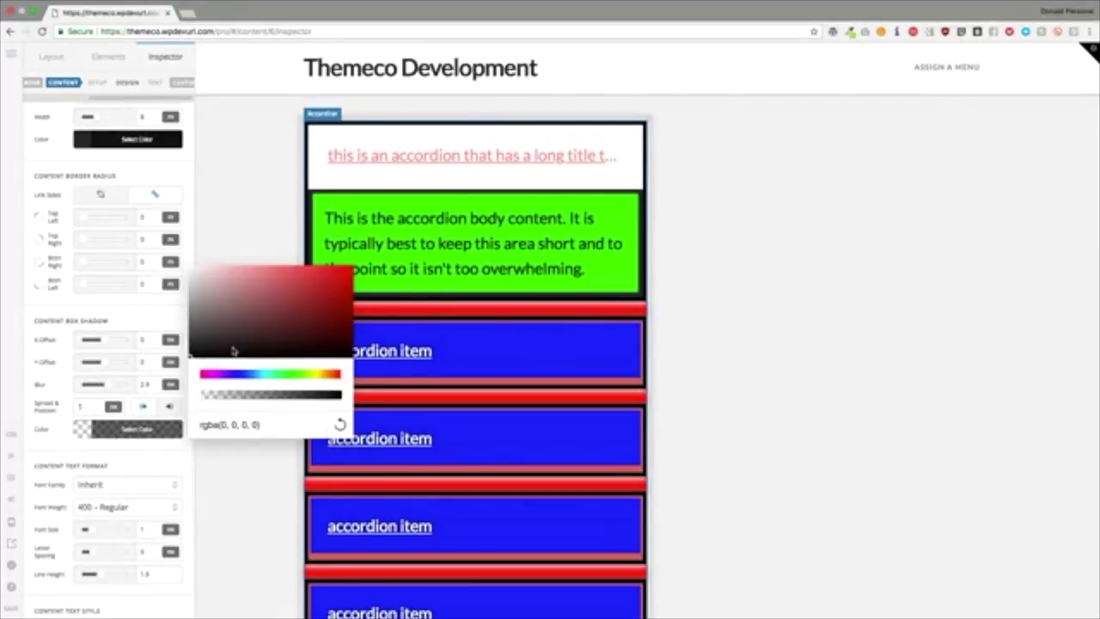
pyautogui.moveTo(233, 350); pyautogui.dragTo(164, 246)
pyautogui.click(132, 324)
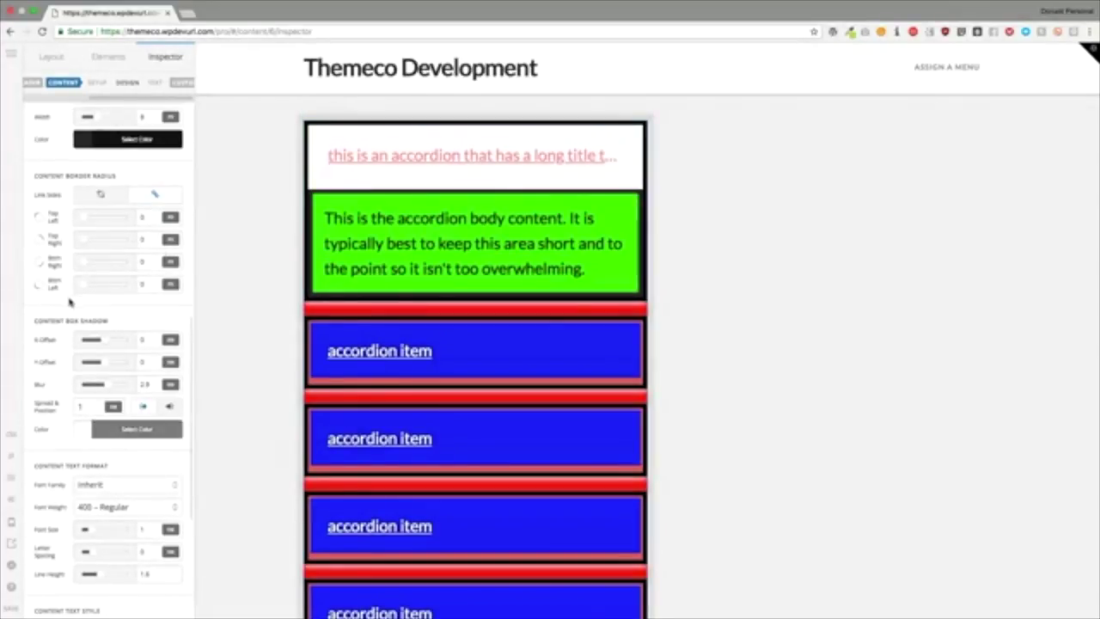
pyautogui.scroll(-5, 94, 301)
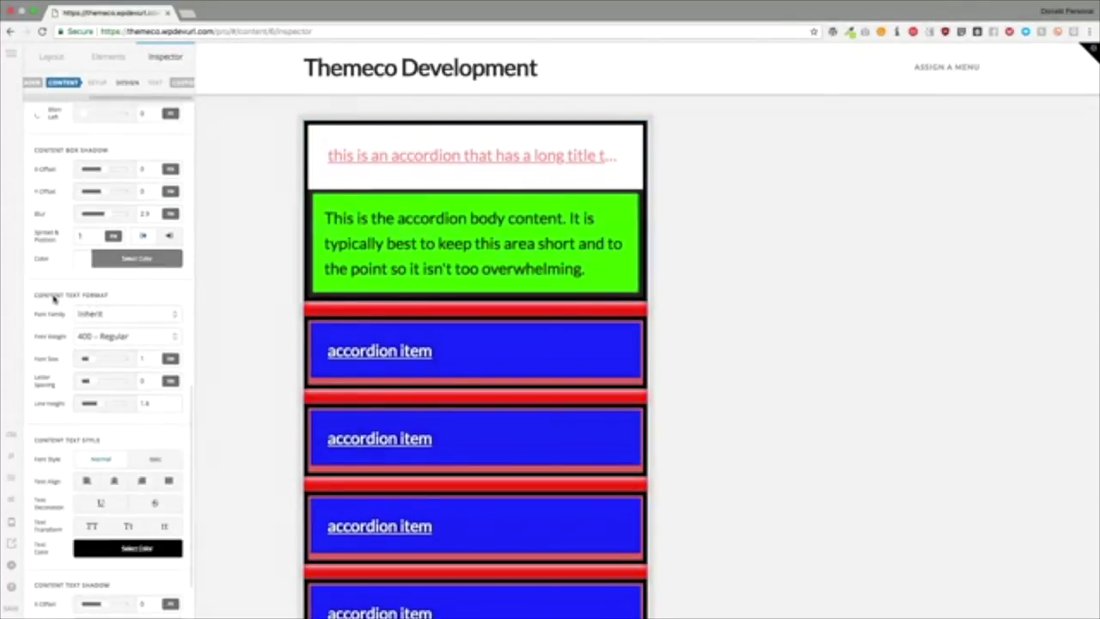
# Step: Set the body text font to Adventure Ten: Sans Serif, 700 – Bold
pyautogui.moveTo(47, 296); pyautogui.dragTo(101, 295)
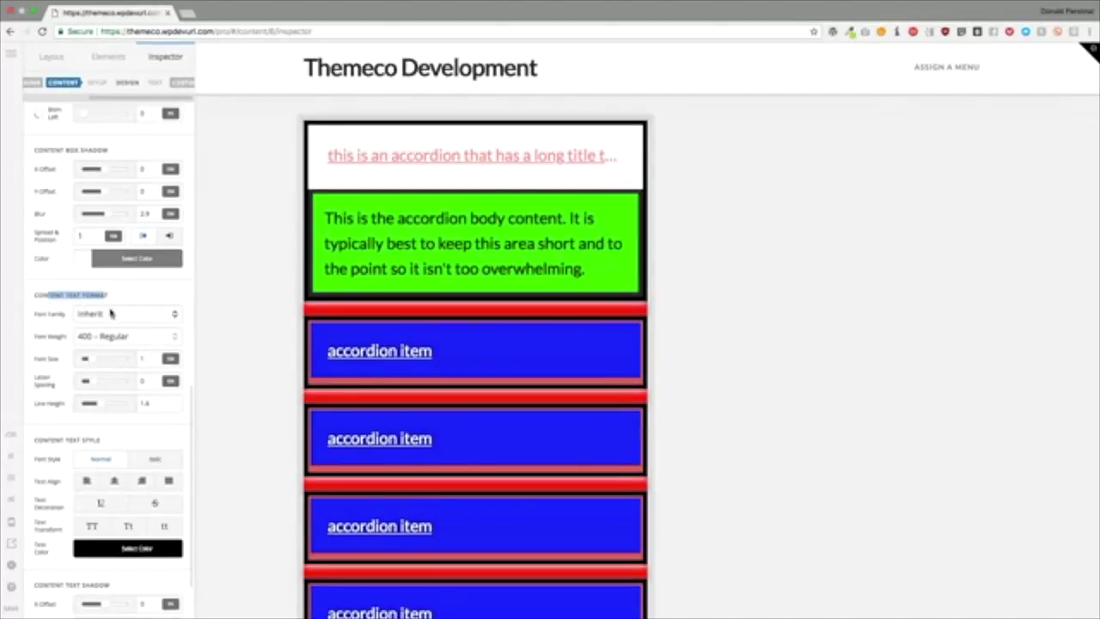
pyautogui.click(111, 314)
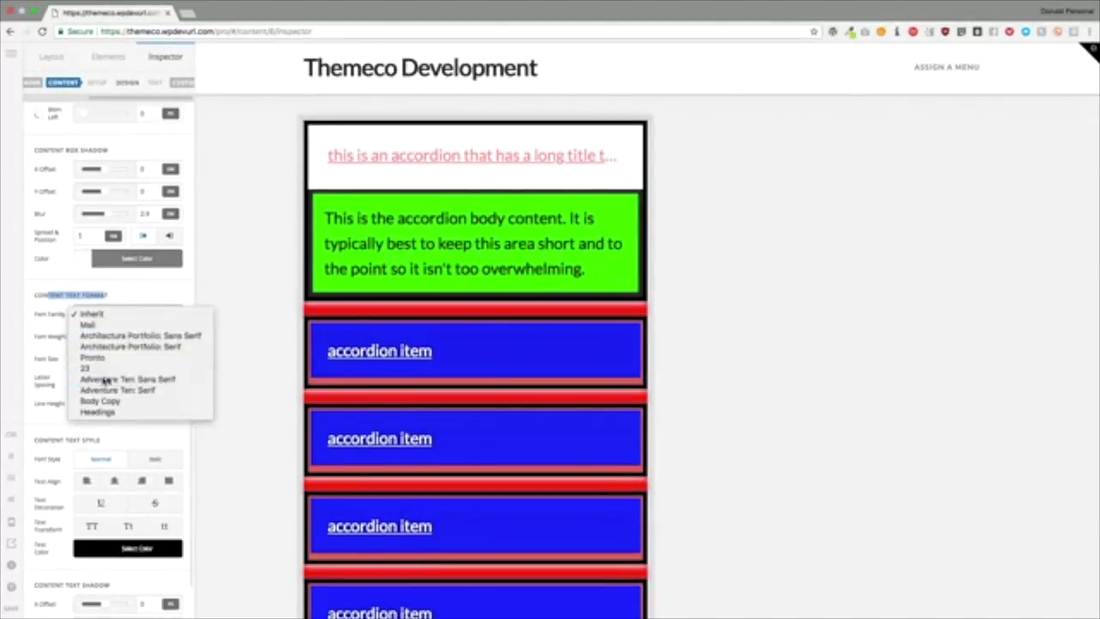
pyautogui.click(107, 379)
pyautogui.click(101, 337)
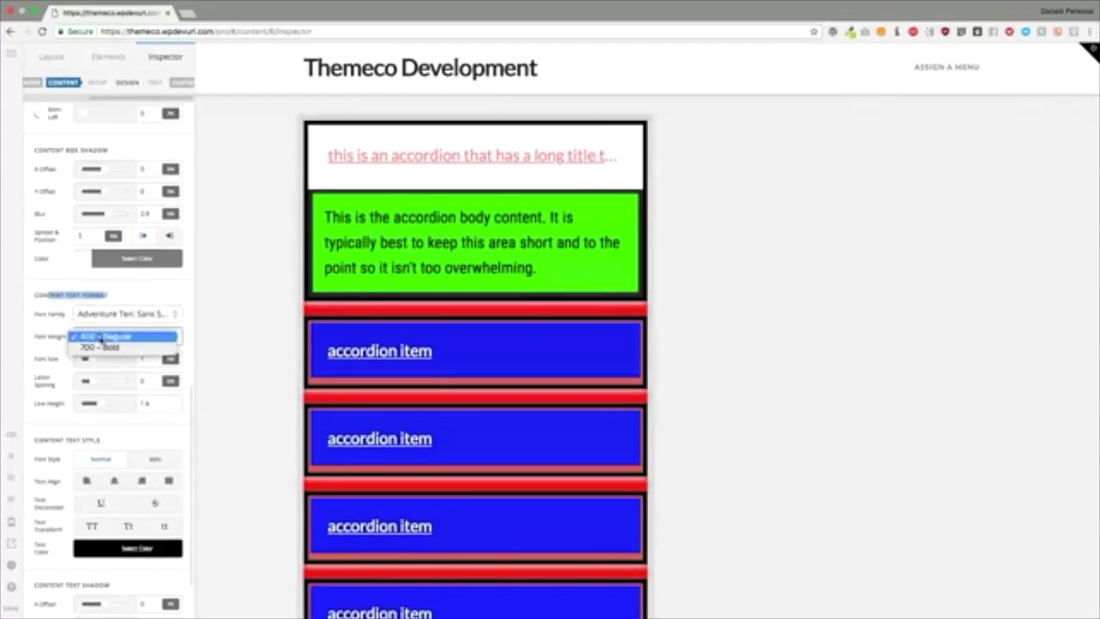
pyautogui.click(100, 347)
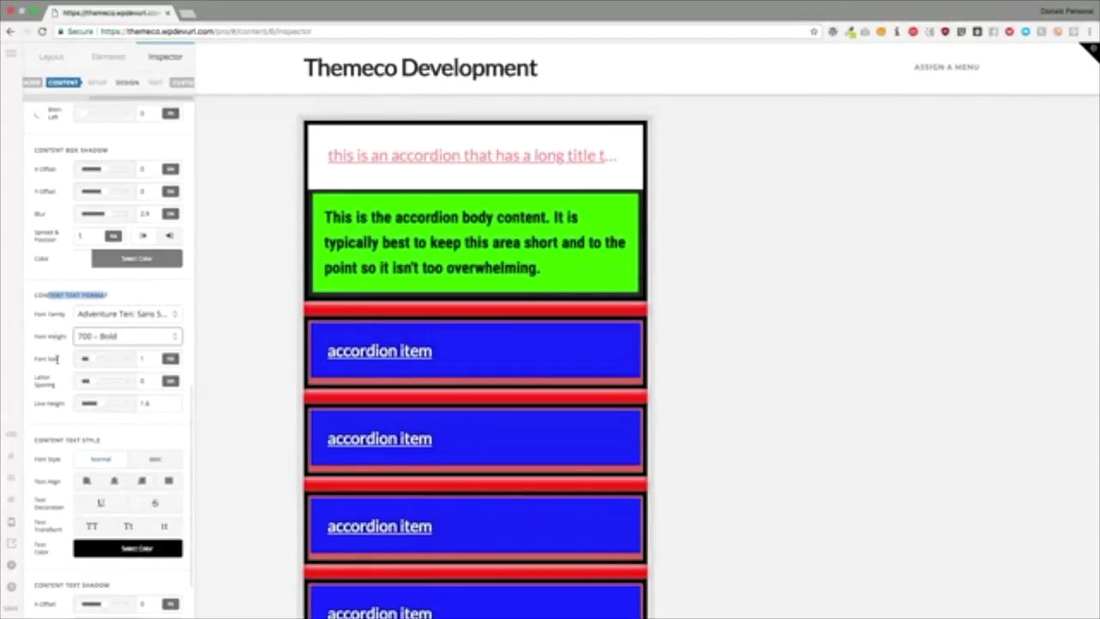
# Step: Set body text size 1.25em, letter spacing 0 and line height 1.1
pyautogui.click(152, 361)
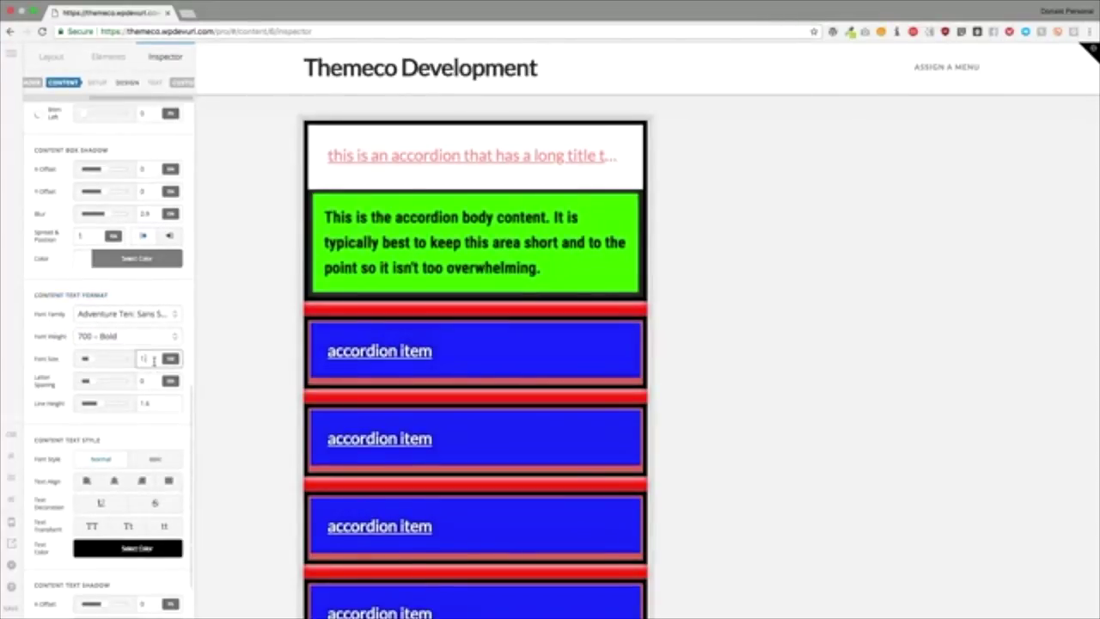
pyautogui.write('.25')
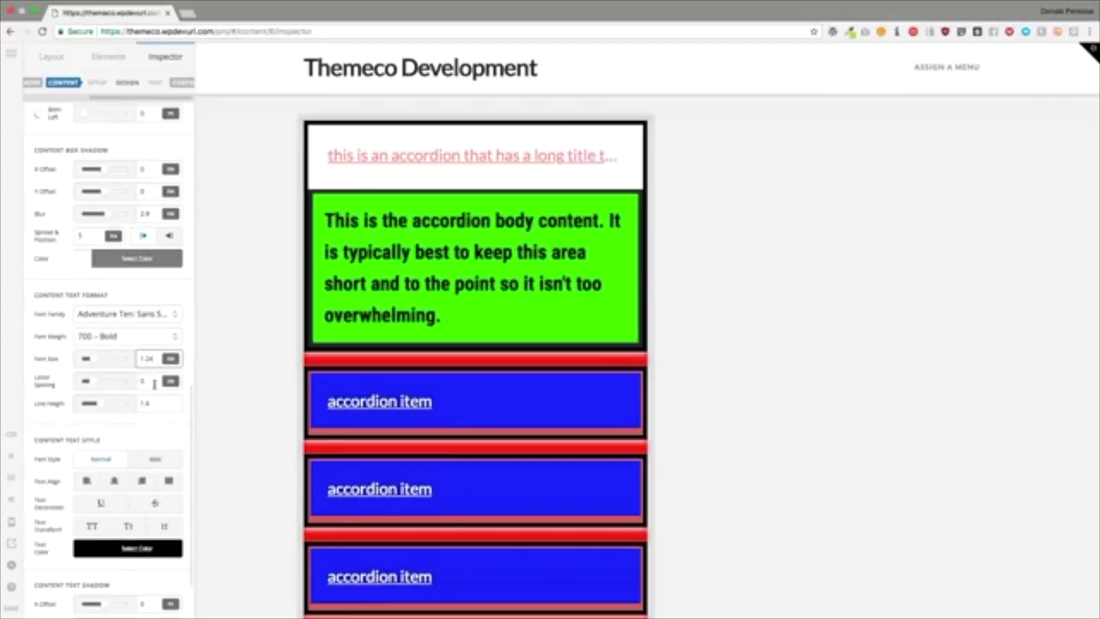
pyautogui.click(152, 382)
pyautogui.write('.5')
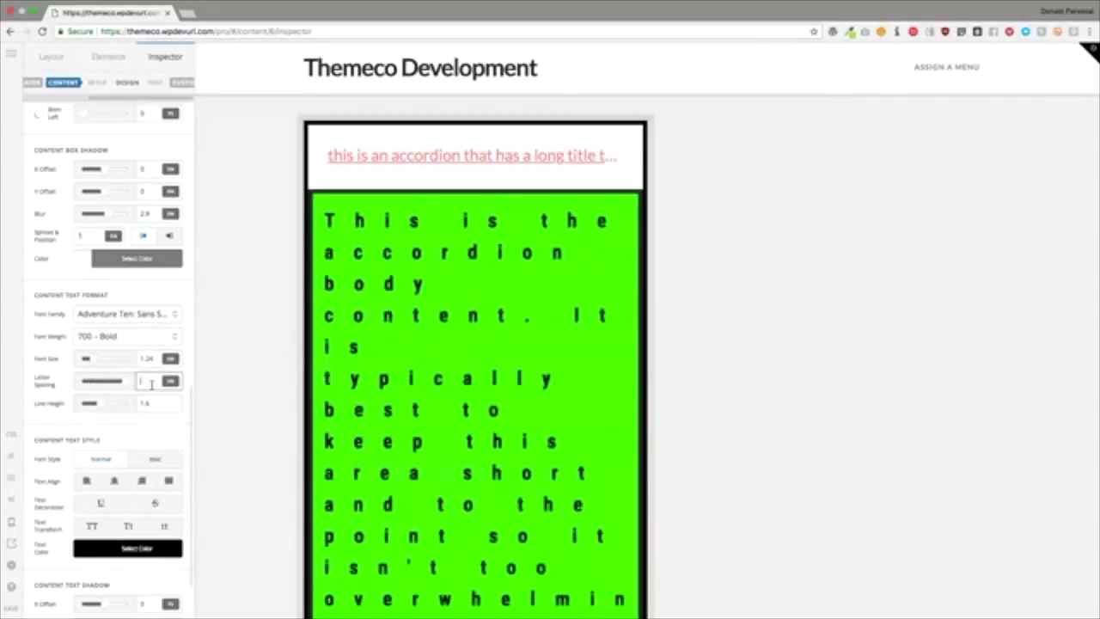
pyautogui.press('BackSpace')
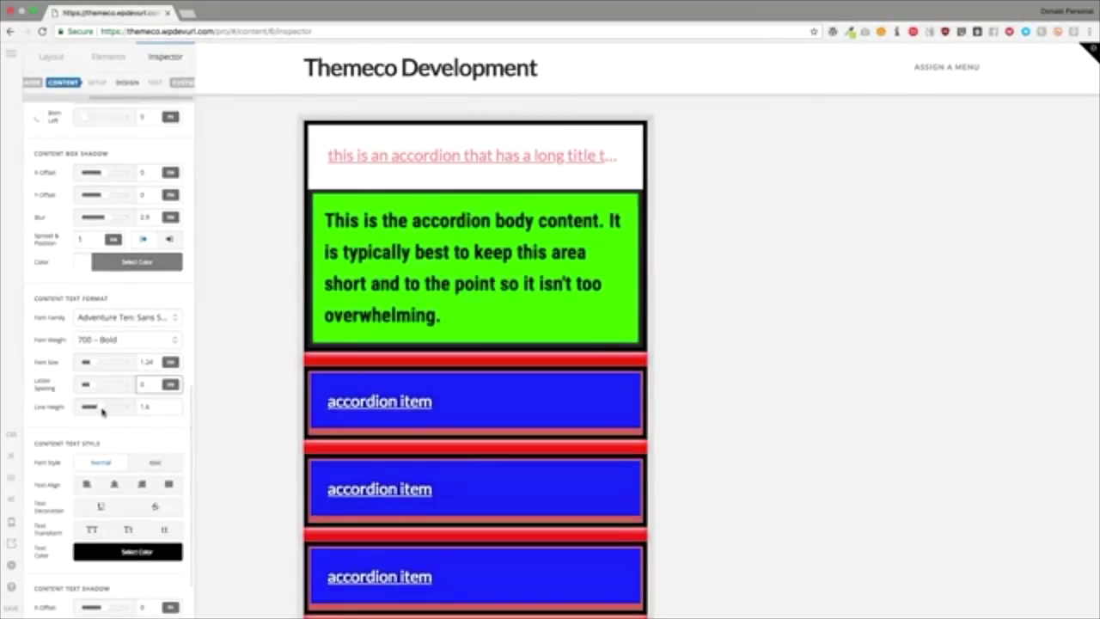
pyautogui.moveTo(101, 411)
pyautogui.mouseDown()
pyautogui.moveTo(118, 413)
pyautogui.moveTo(88, 413)
pyautogui.mouseUp()
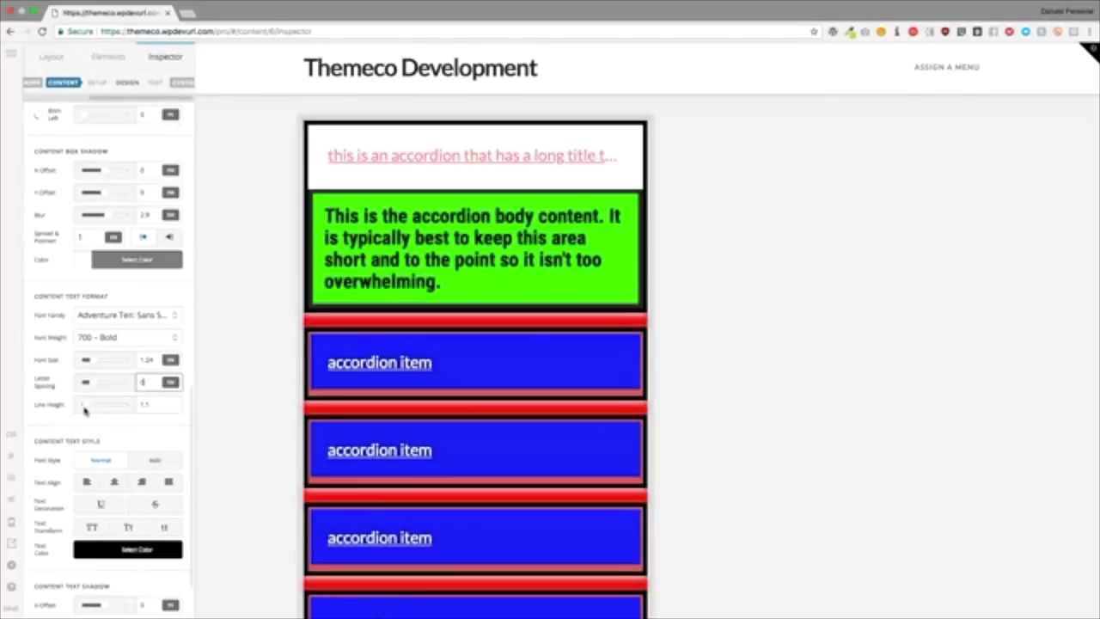
pyautogui.scroll(-2, 80, 409)
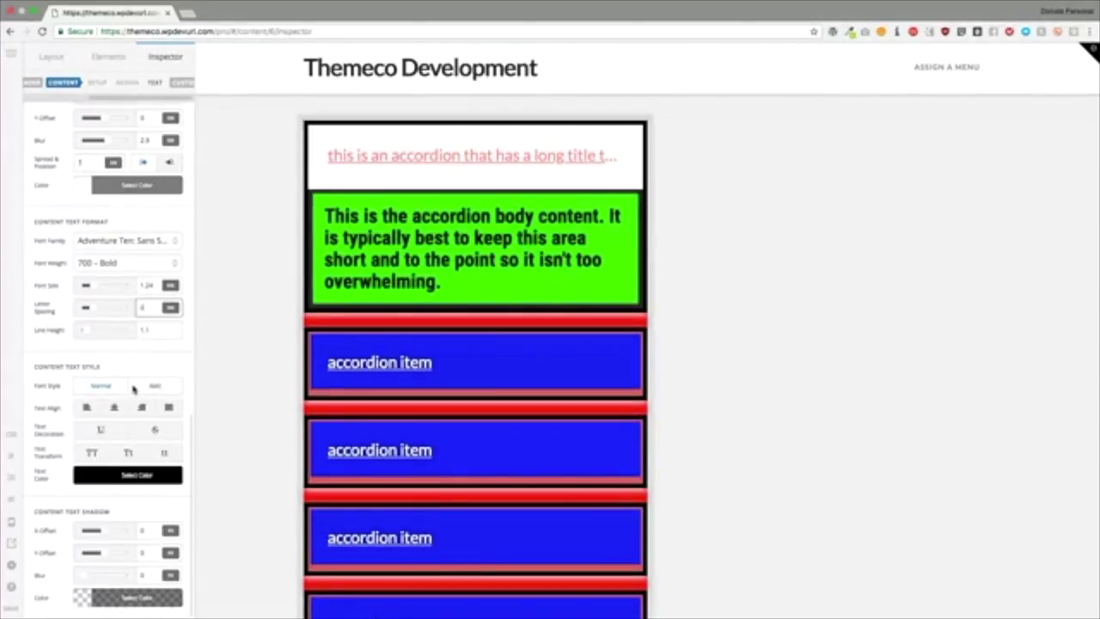
# Step: Make the accordion body text italic, justified and underlined
pyautogui.click(147, 386)
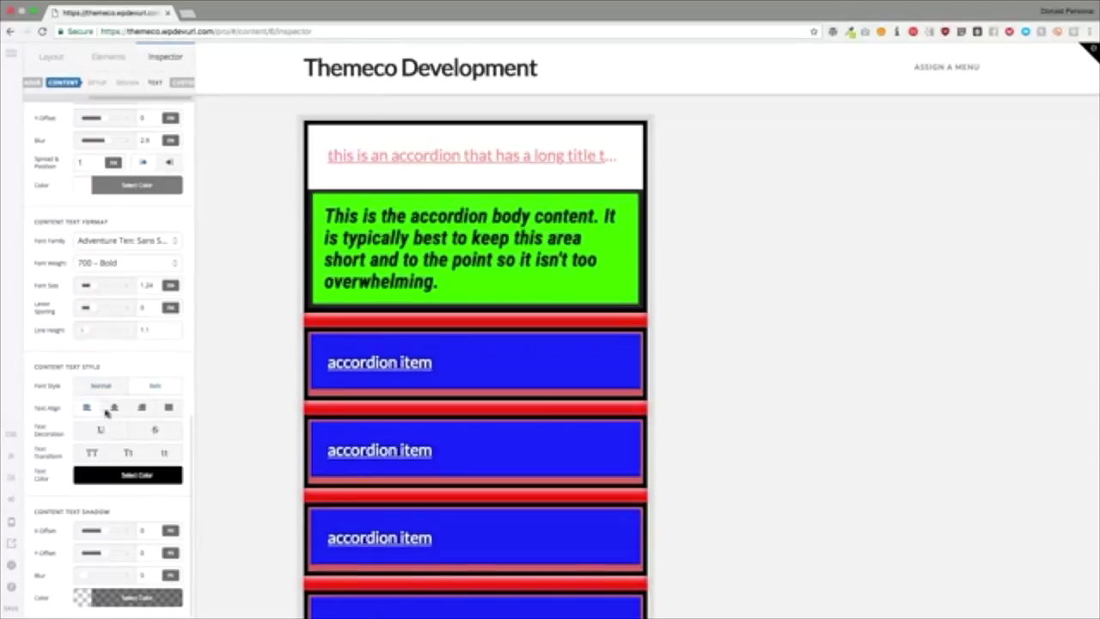
pyautogui.click(115, 408)
pyautogui.click(170, 409)
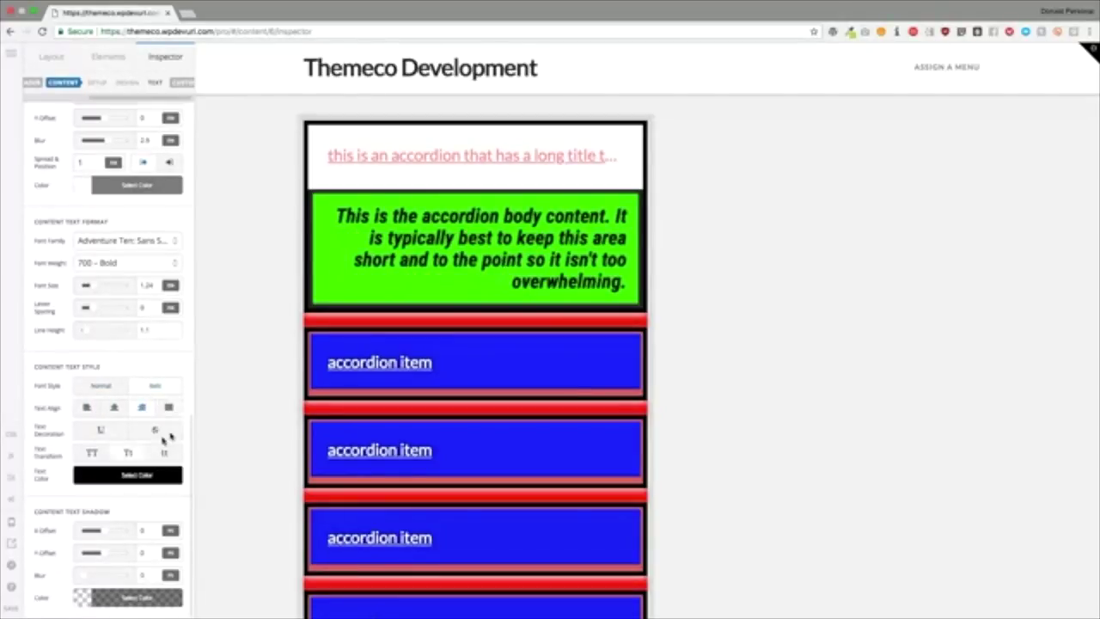
pyautogui.click(169, 409)
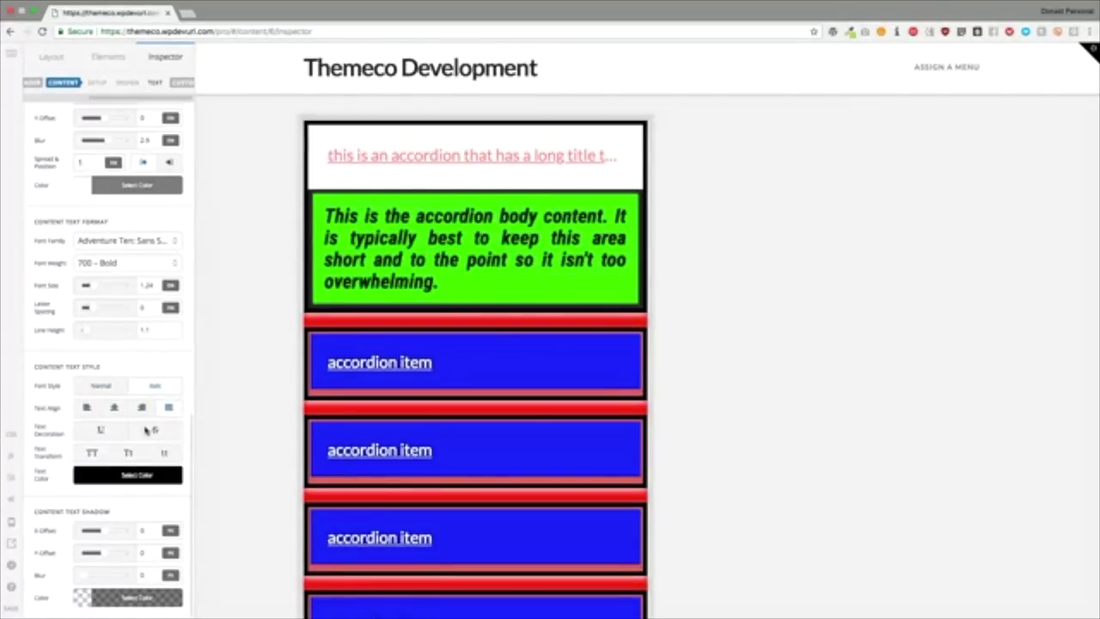
pyautogui.click(101, 430)
pyautogui.click(154, 431)
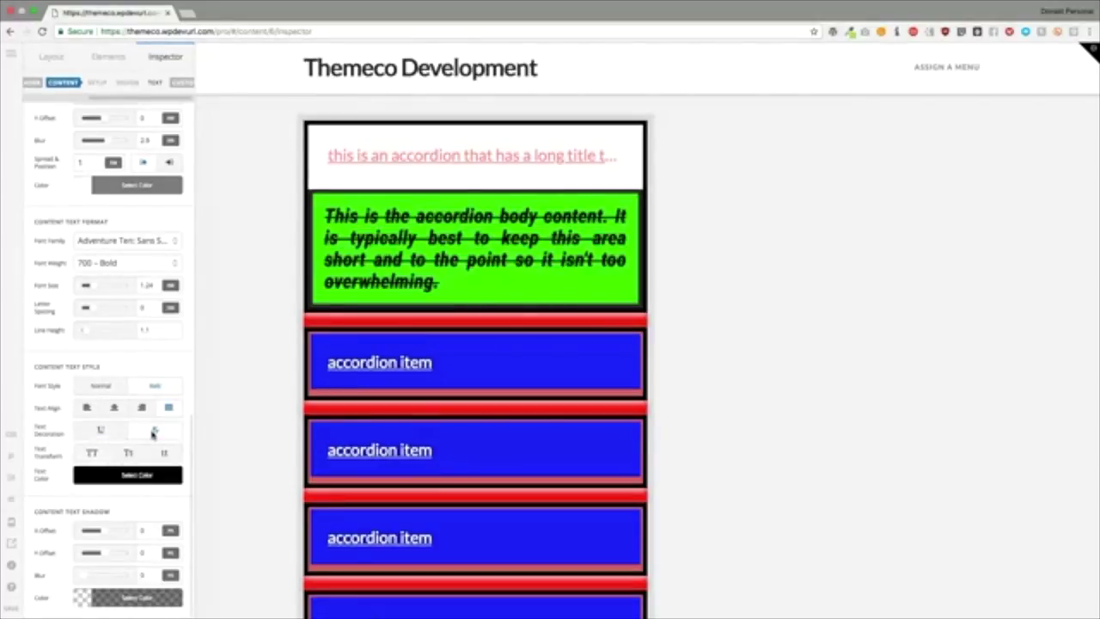
pyautogui.click(102, 432)
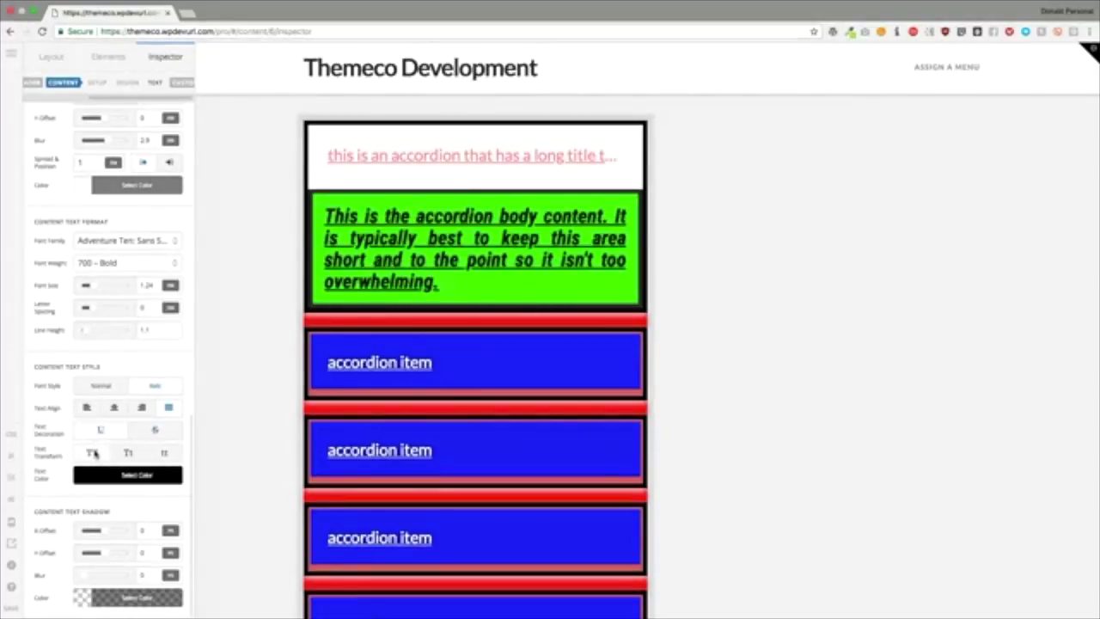
# Step: Cycle the body text through uppercase, capitalize and lowercase text transforms
pyautogui.click(93, 453)
pyautogui.click(127, 453)
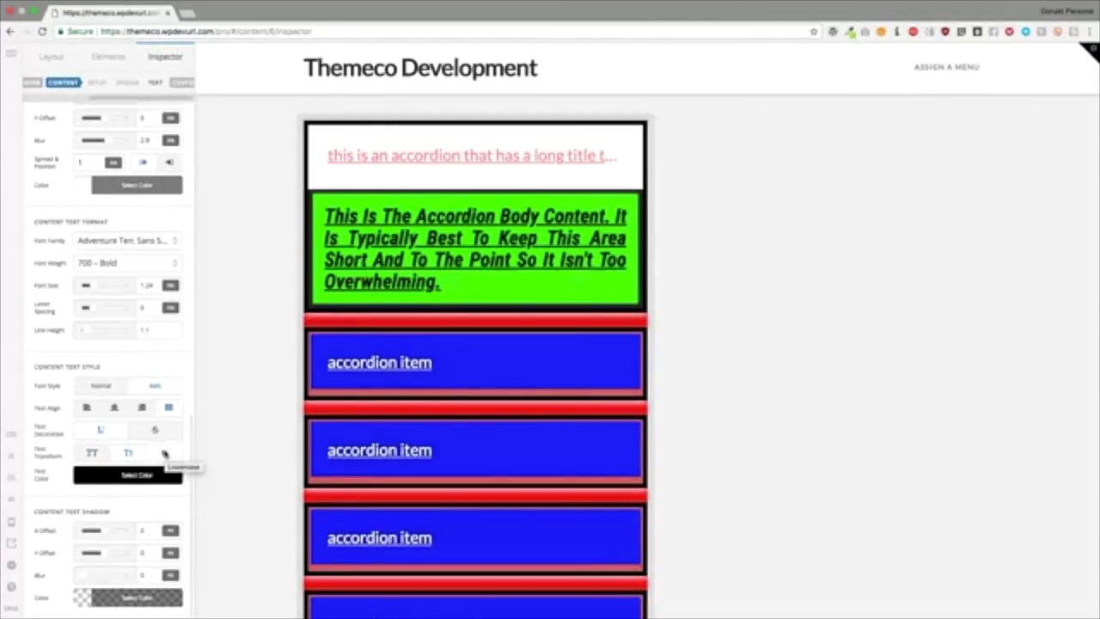
pyautogui.click(164, 453)
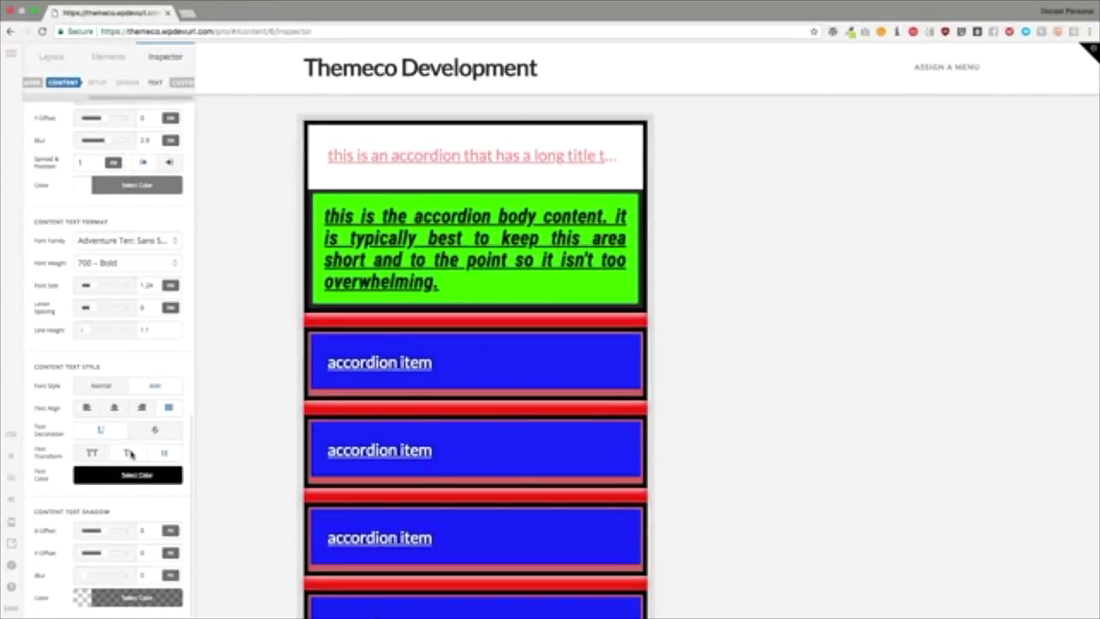
pyautogui.click(128, 453)
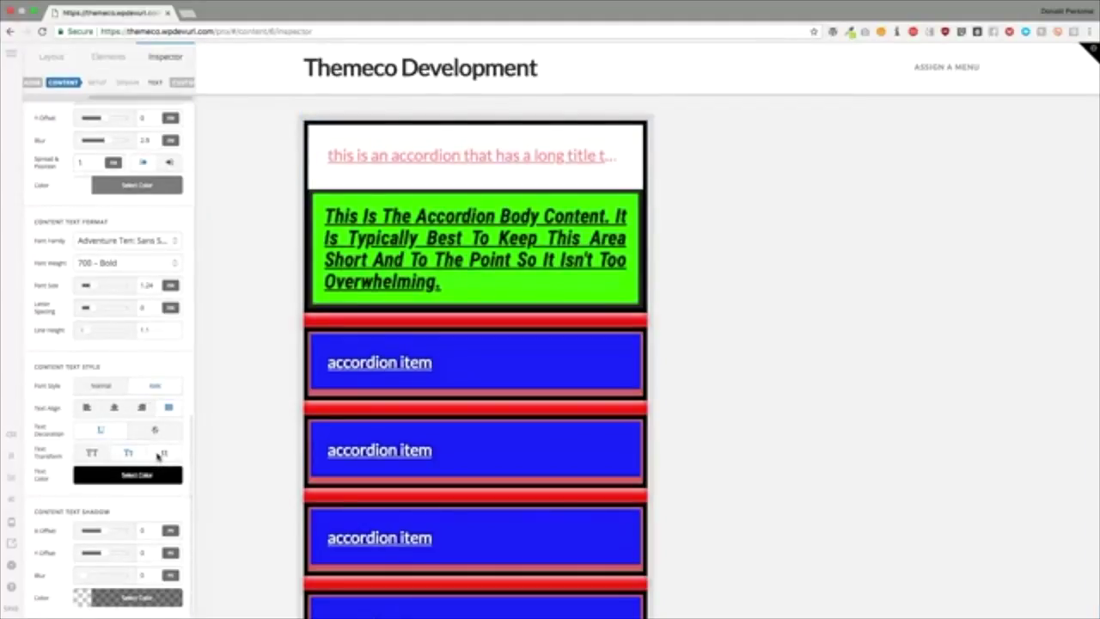
pyautogui.click(162, 453)
# Step: Make the accordion body text uppercase and colour it red, rgb(234,28,28)
pyautogui.click(92, 453)
pyautogui.click(166, 473)
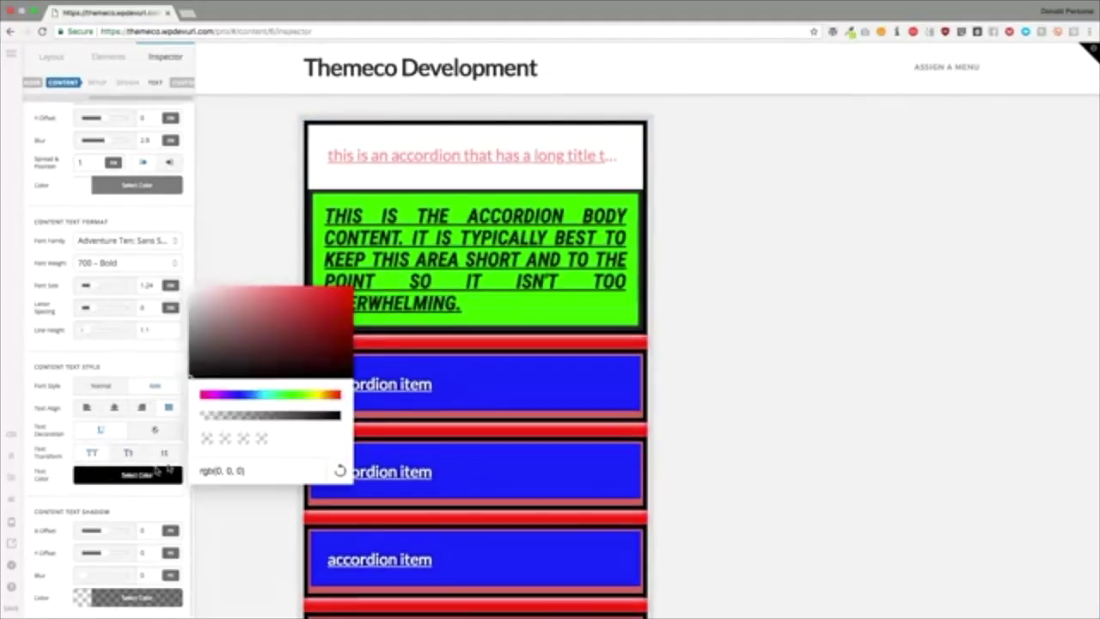
pyautogui.moveTo(289, 324); pyautogui.dragTo(325, 297)
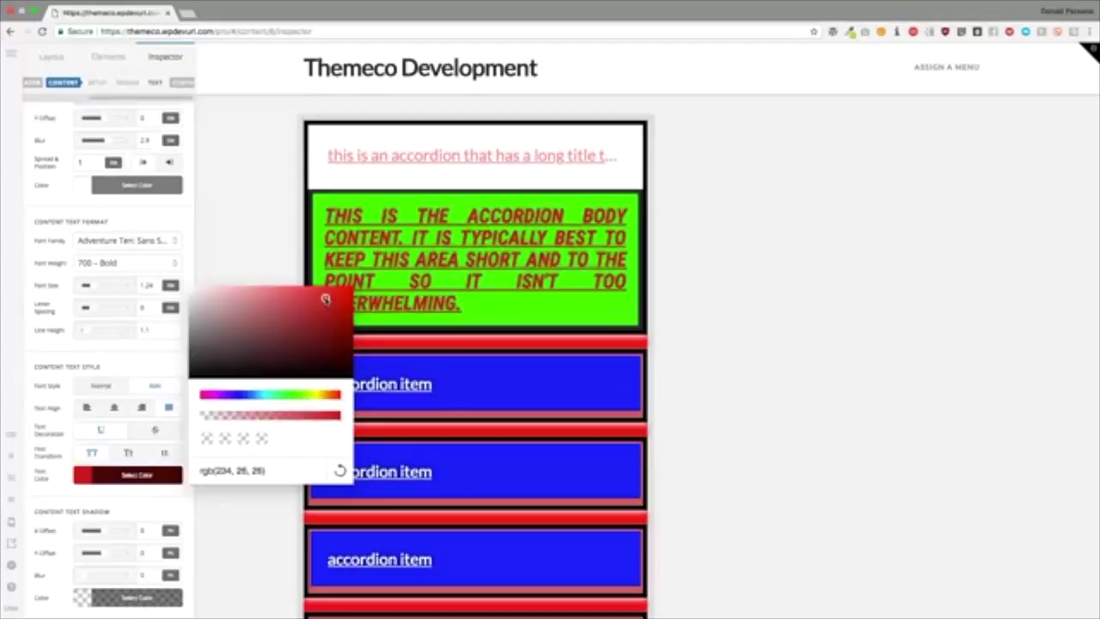
pyautogui.click(133, 363)
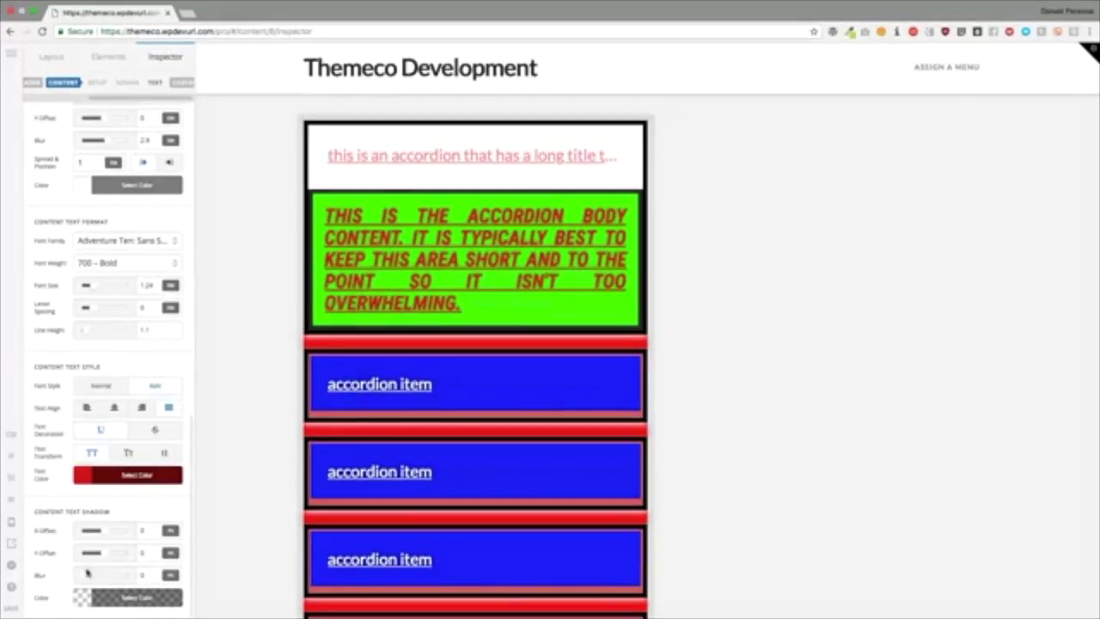
# Step: Give the body text an opaque black content text shadow with blur 5
pyautogui.click(86, 575)
pyautogui.click(111, 593)
pyautogui.moveTo(204, 561); pyautogui.dragTo(367, 564)
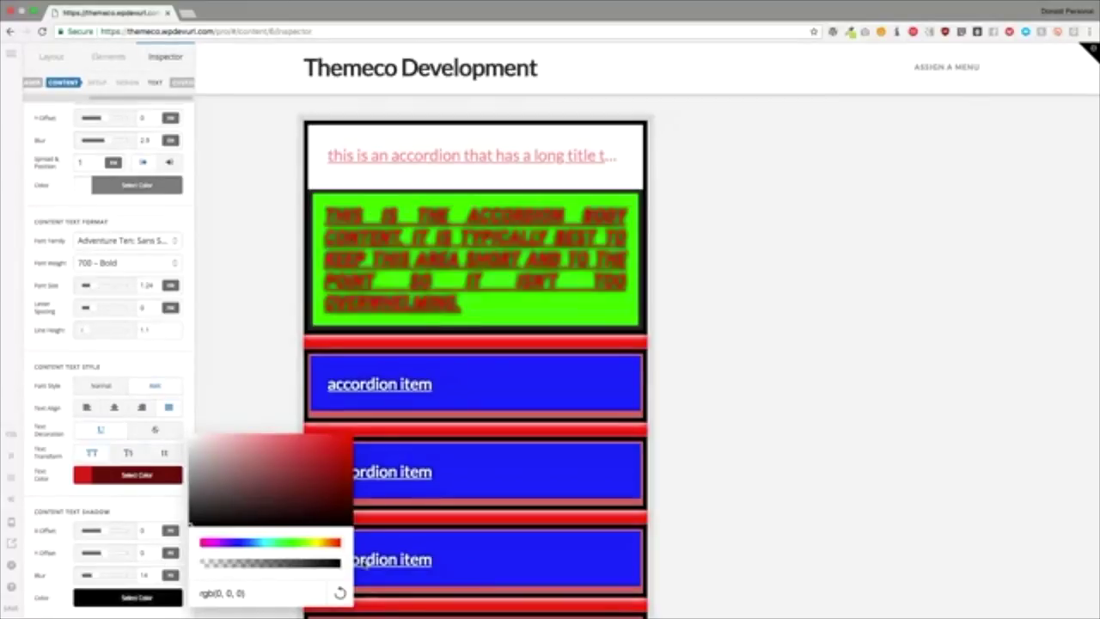
pyautogui.click(131, 581)
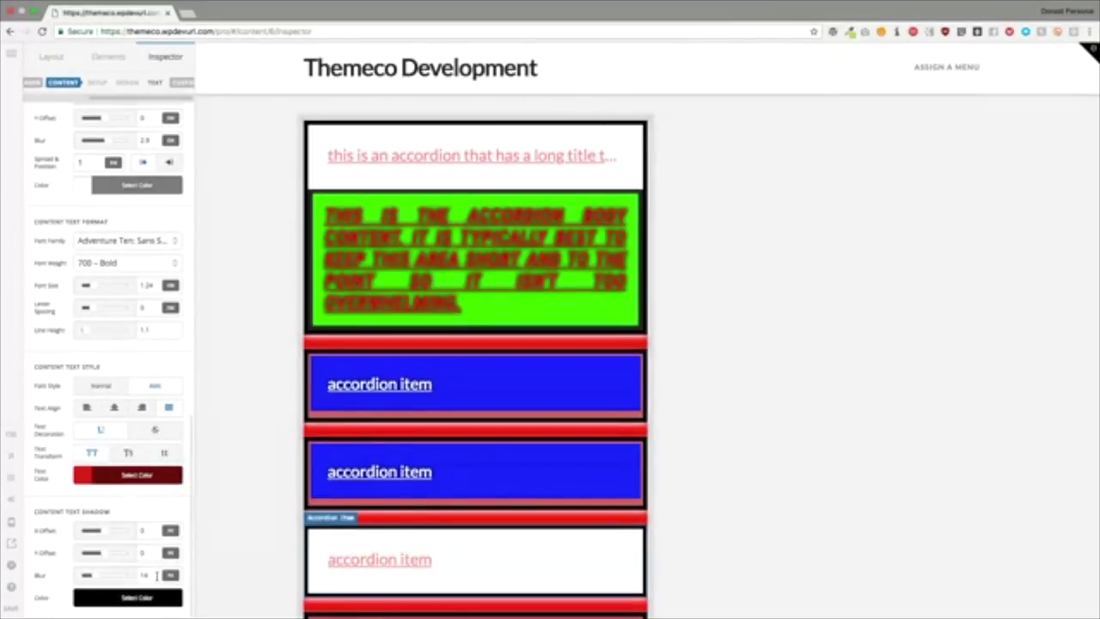
pyautogui.moveTo(156, 575); pyautogui.dragTo(126, 575)
pyautogui.write('5')
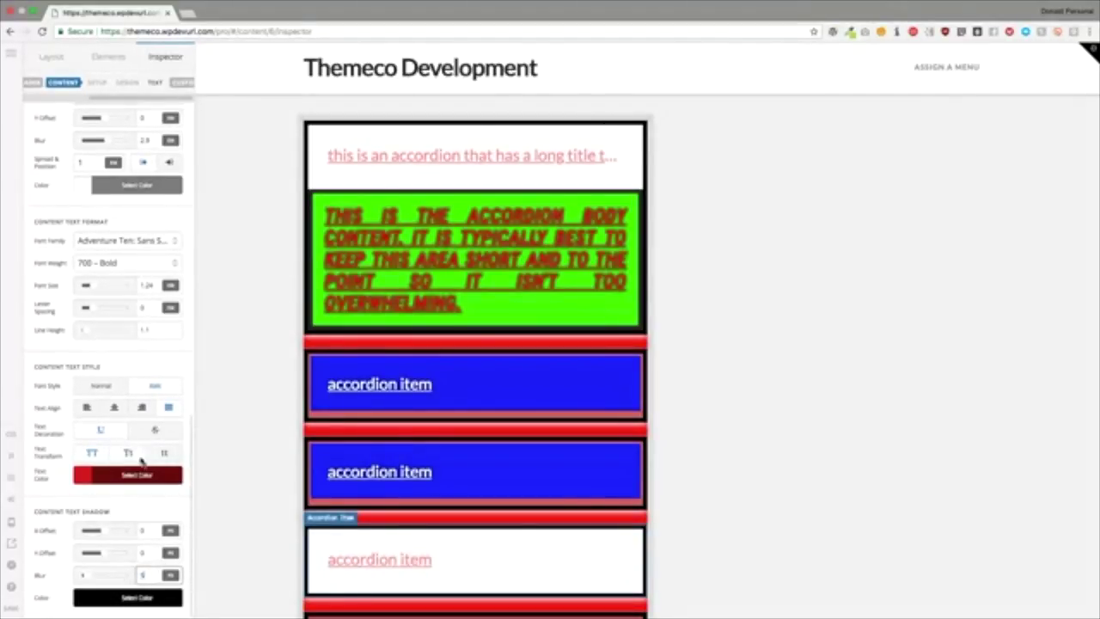
pyautogui.scroll(15, 135, 500)
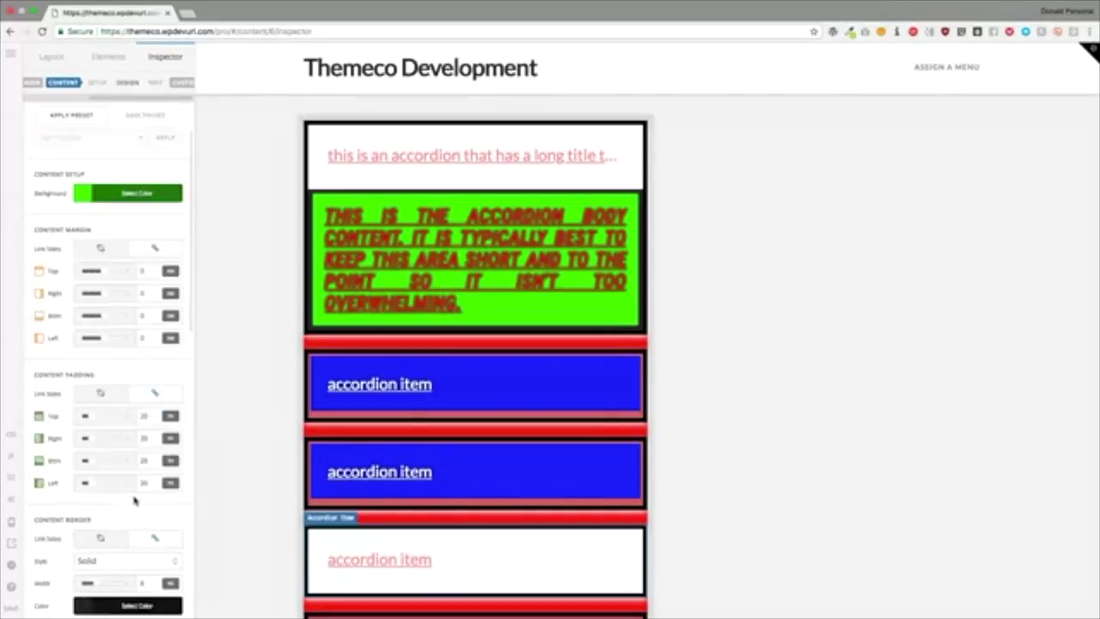
# Step: Add the Element CSS rule '$el { color: white' to the accordion's setup
pyautogui.click(167, 82)
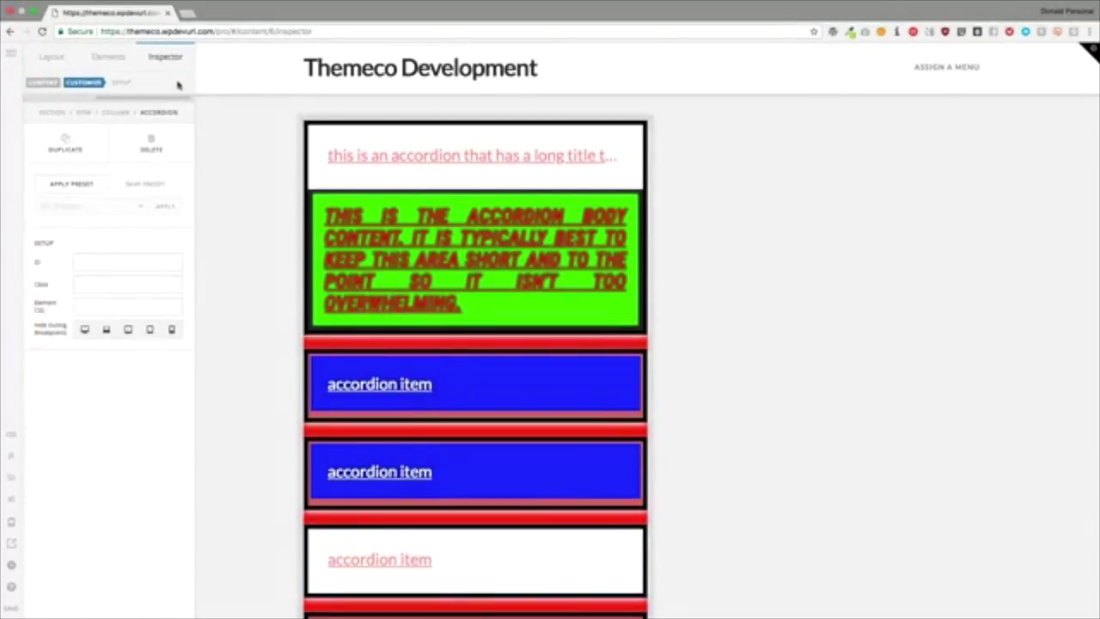
pyautogui.click(107, 262)
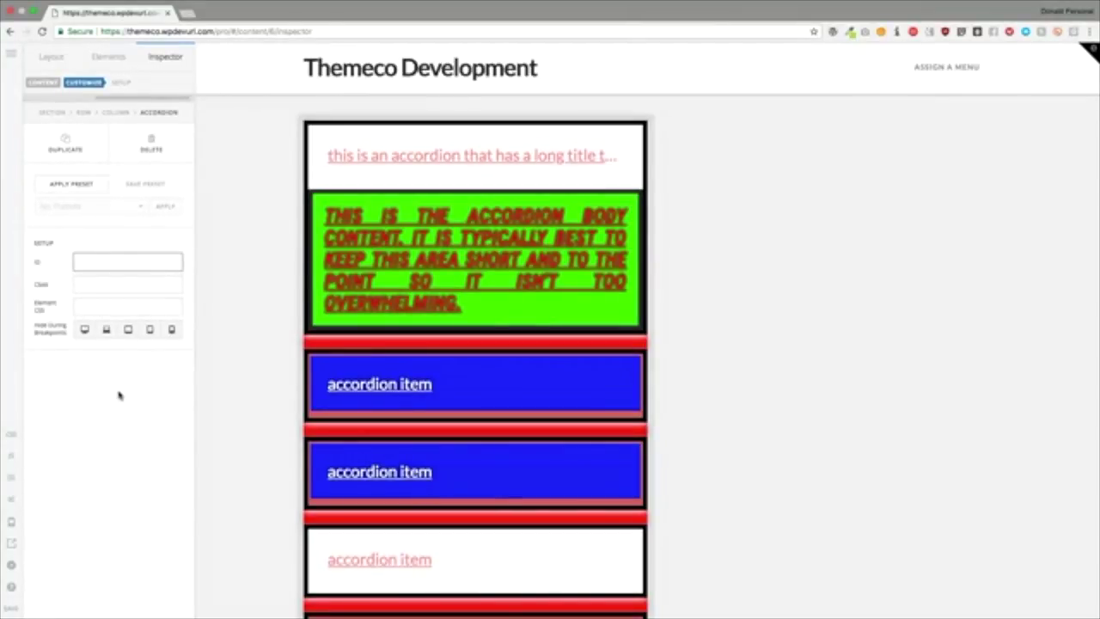
pyautogui.click(112, 307)
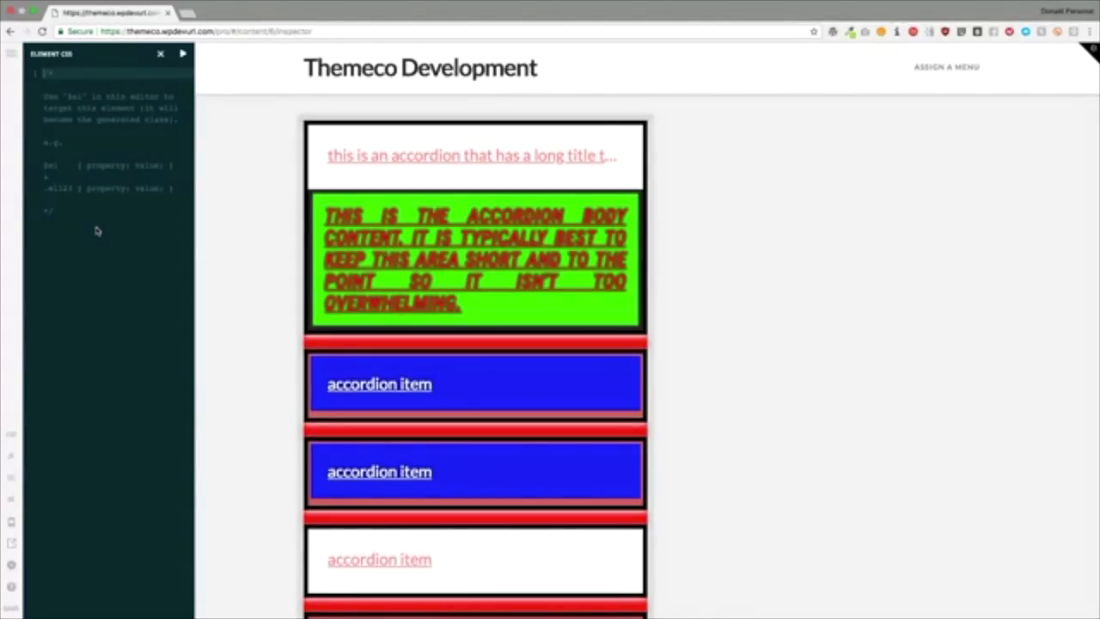
pyautogui.write('$el')
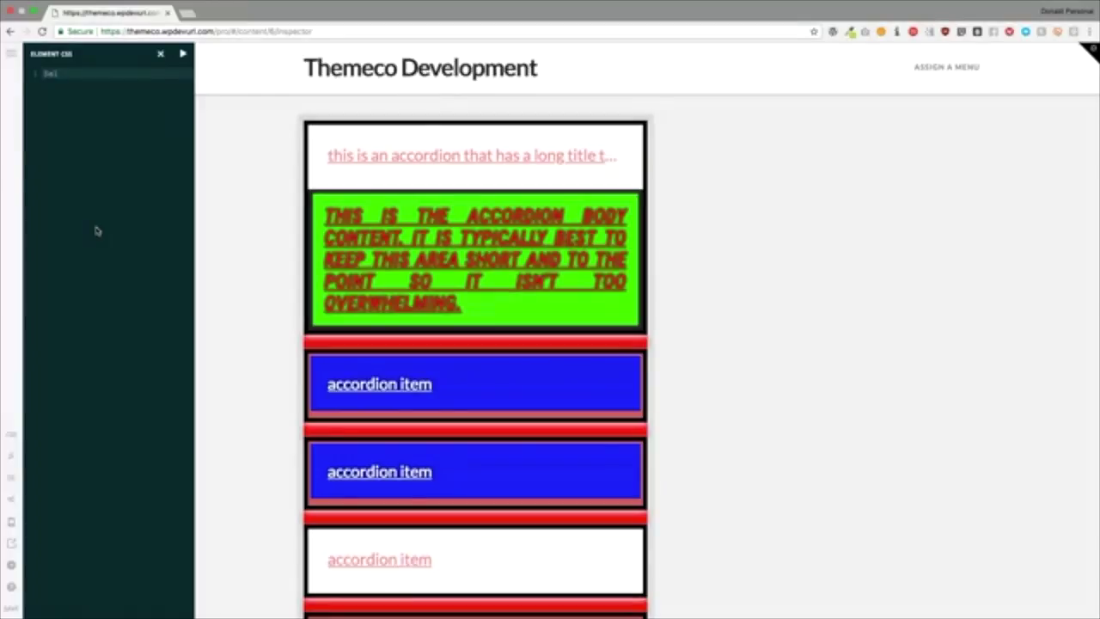
pyautogui.write(' {')
pyautogui.press('Return')
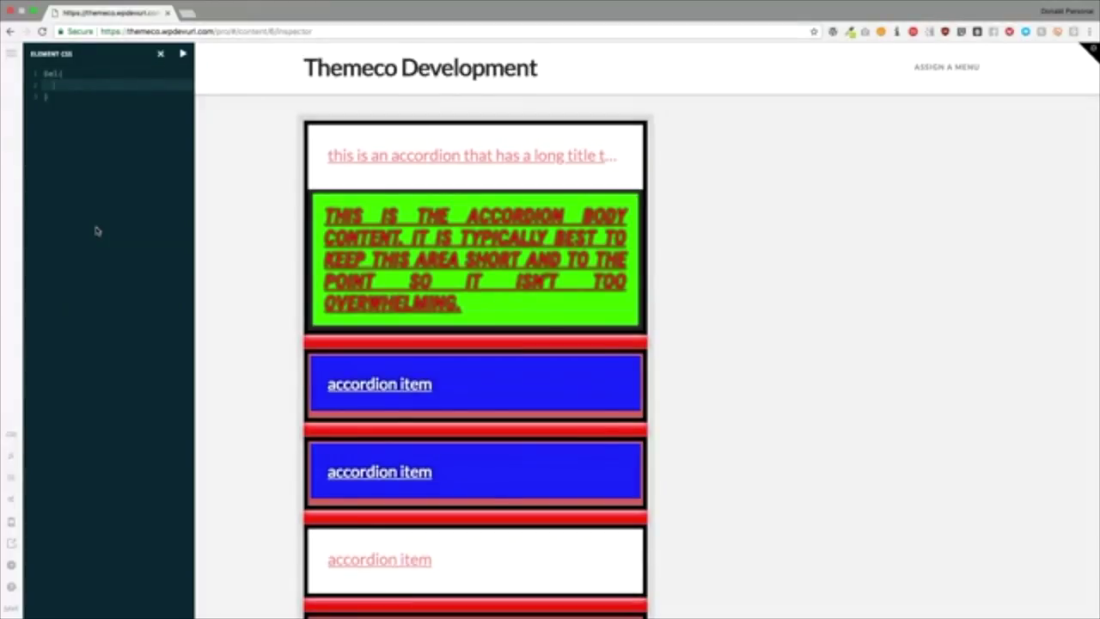
pyautogui.write('color: white !importan')
pyautogui.click(160, 54)
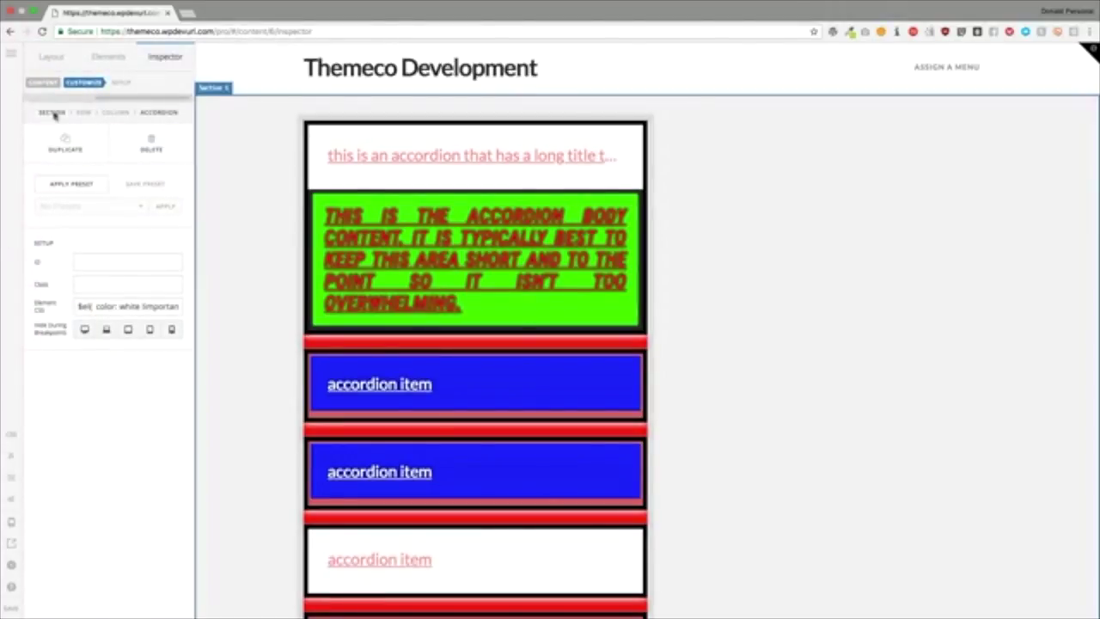
# Step: Delete the first item from the accordion
pyautogui.click(96, 83)
pyautogui.click(61, 82)
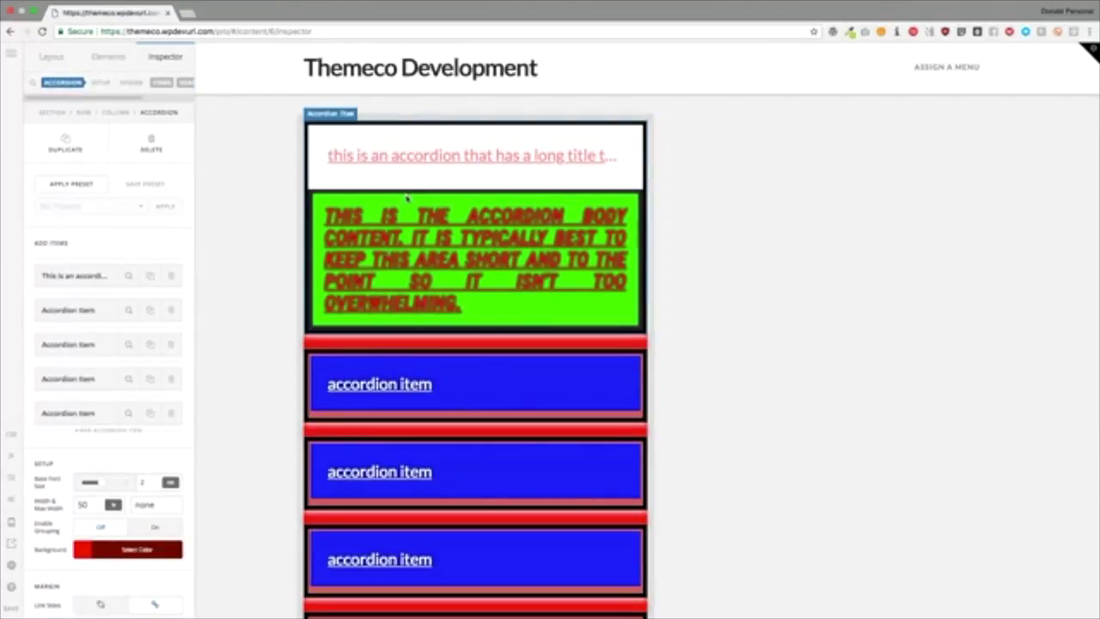
pyautogui.click(465, 179)
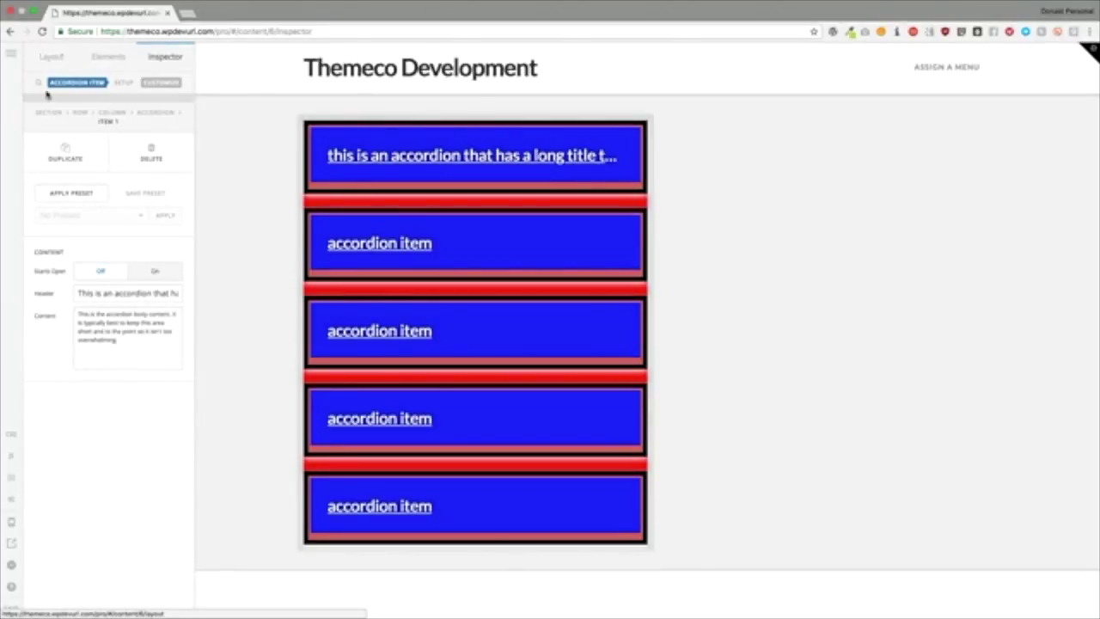
pyautogui.click(152, 157)
pyautogui.click(152, 156)
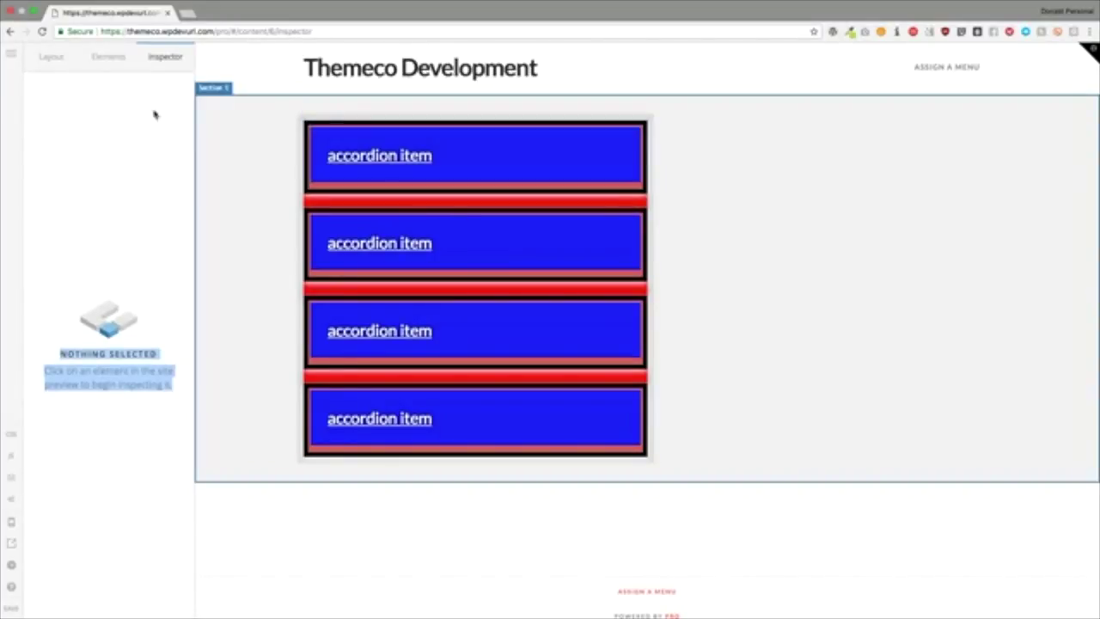
# Step: Delete the whole accordion and drag an Alert element into the empty section
pyautogui.click(315, 134)
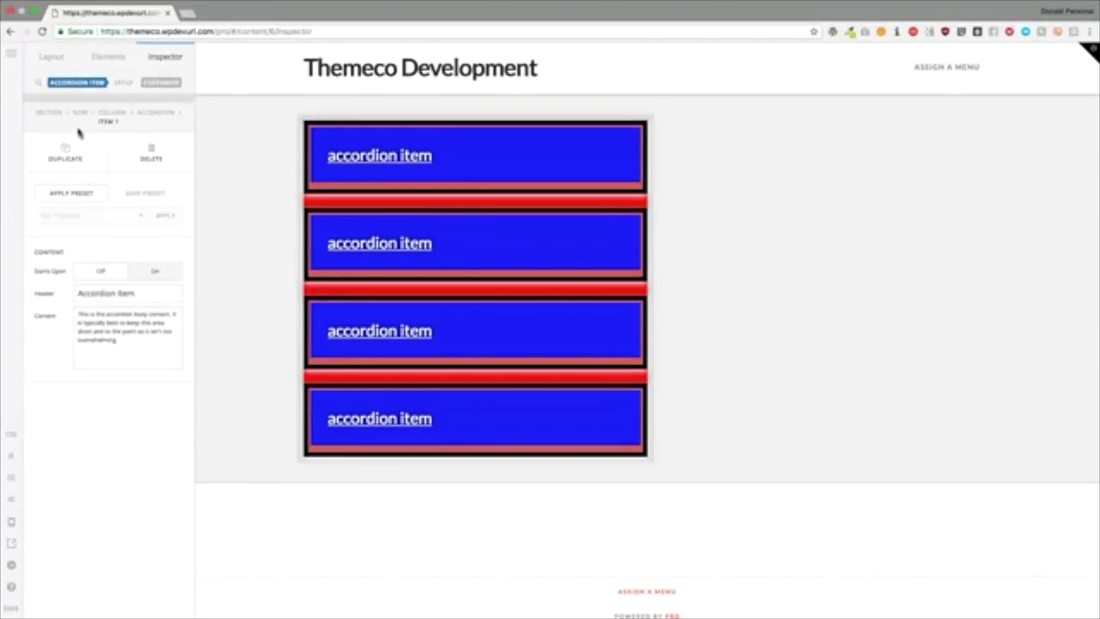
pyautogui.click(148, 116)
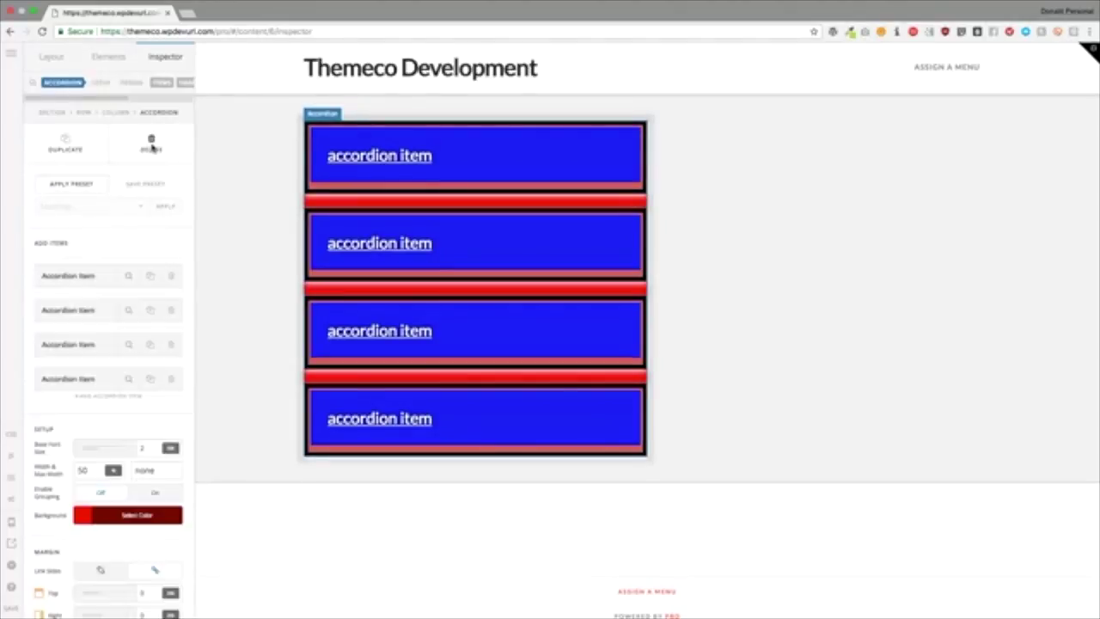
pyautogui.click(150, 144)
pyautogui.click(147, 143)
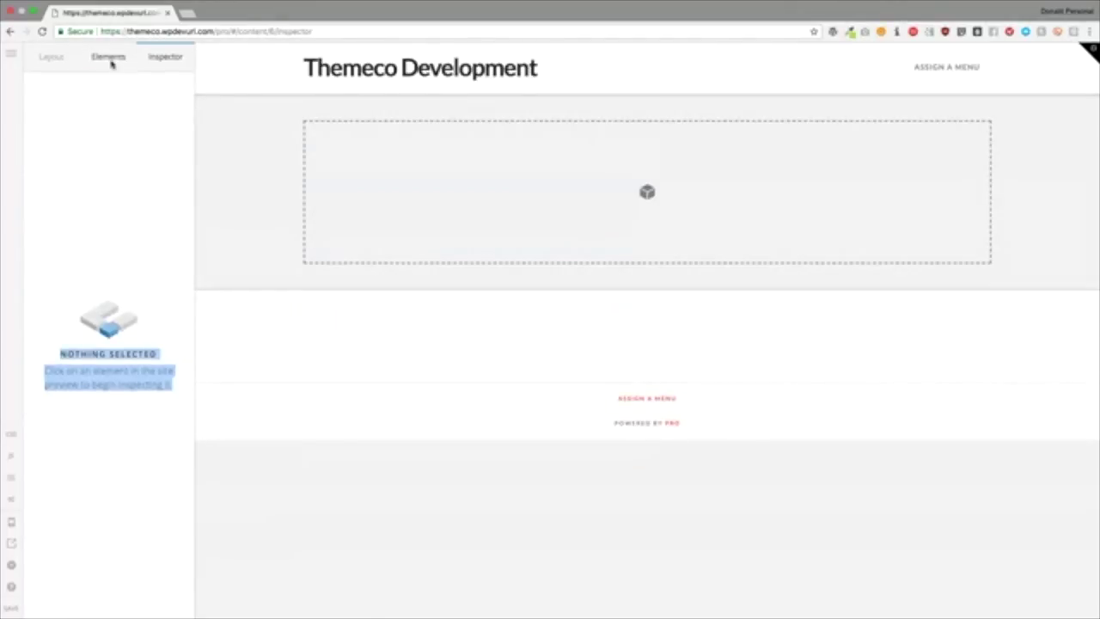
pyautogui.click(109, 58)
pyautogui.moveTo(112, 171); pyautogui.dragTo(456, 197)
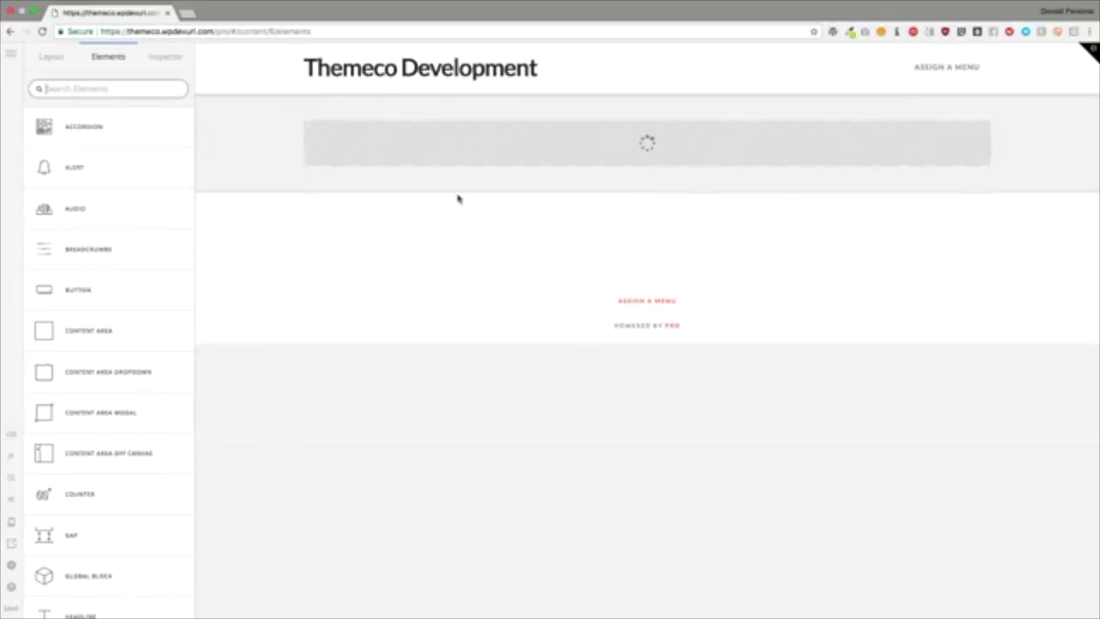
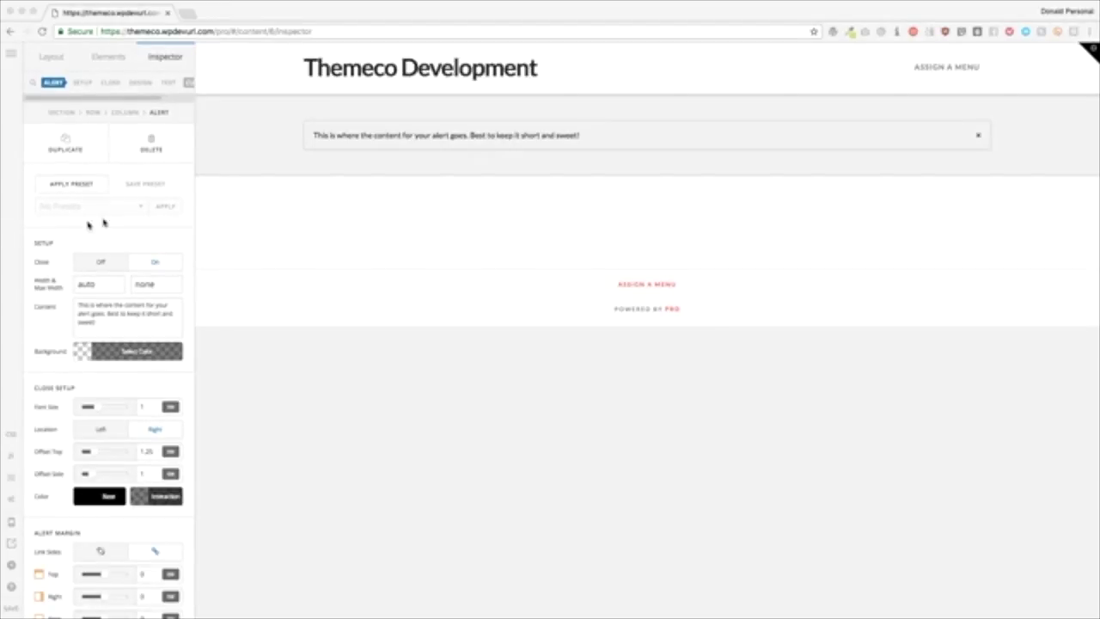
# Step: Switch the alert's Close toggle to Off in Setup so no dismiss × is shown
pyautogui.click(170, 181)
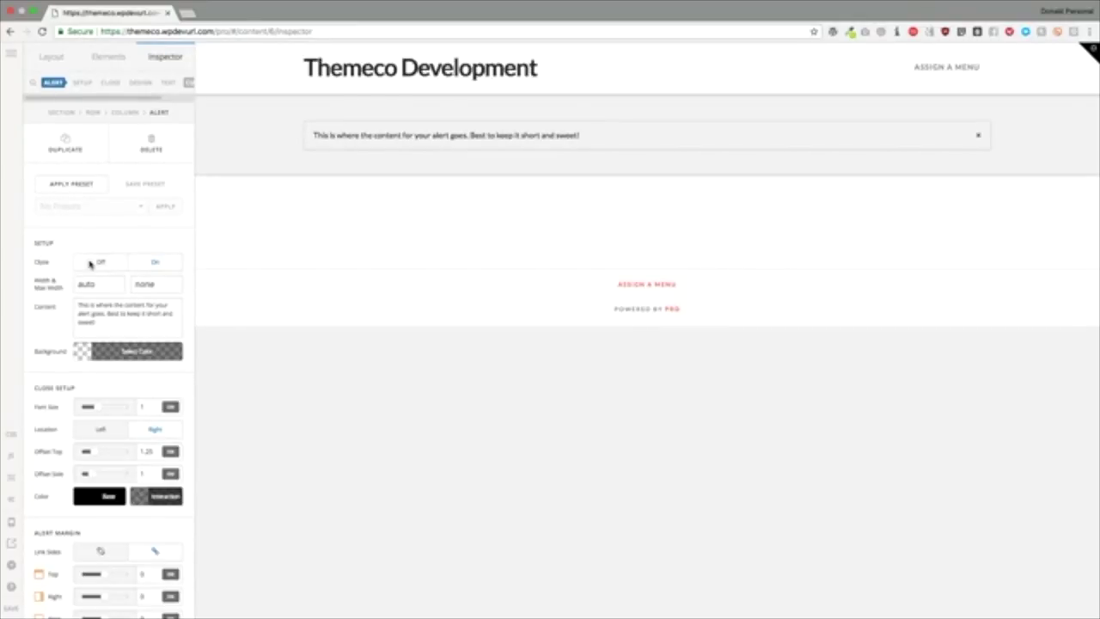
pyautogui.click(101, 263)
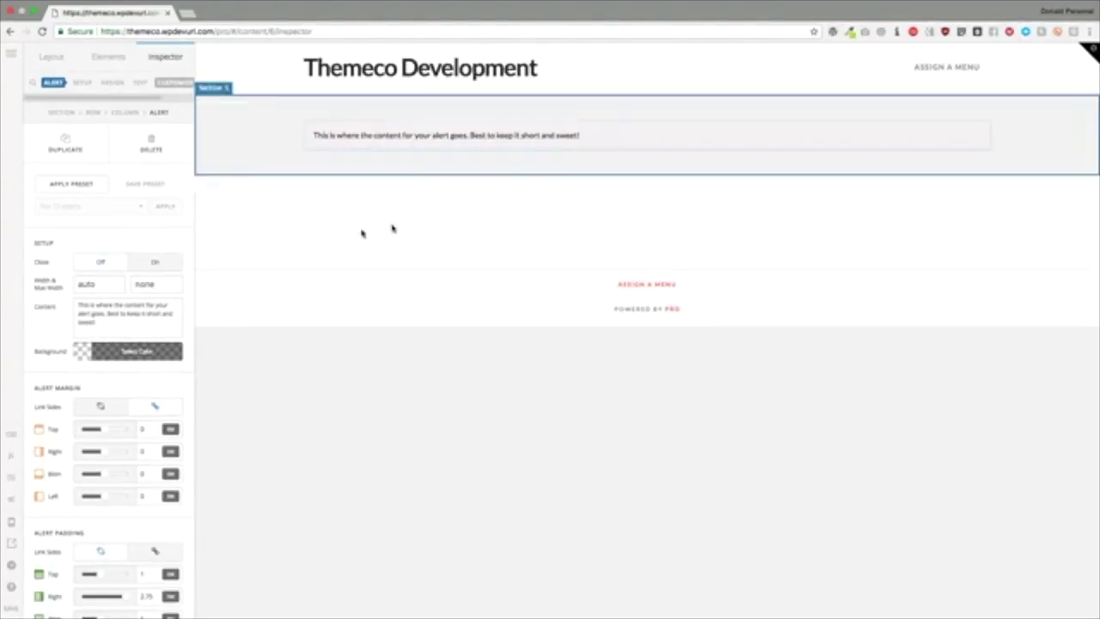
pyautogui.click(155, 264)
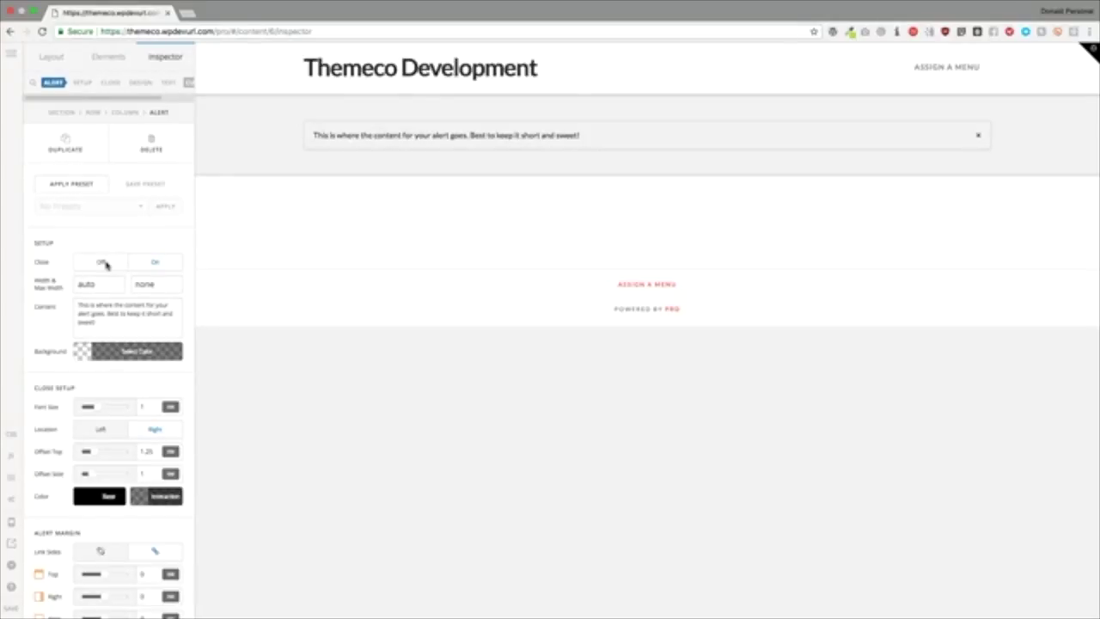
pyautogui.click(104, 262)
# Step: After trying values such as 500, set the alert's Width field to 100%
pyautogui.click(102, 284)
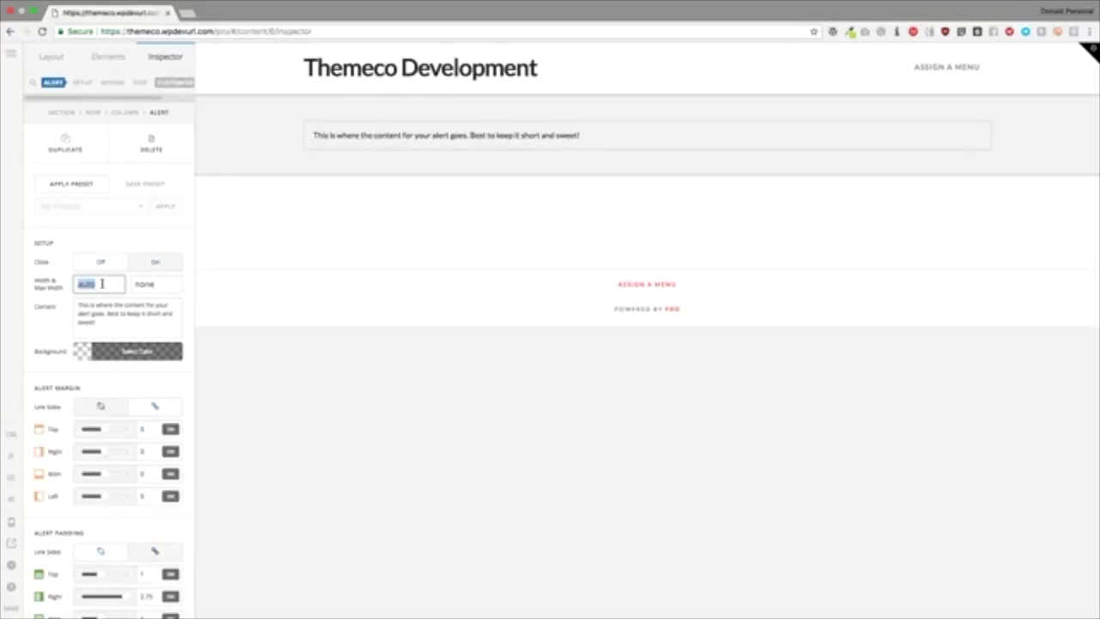
pyautogui.write('100')
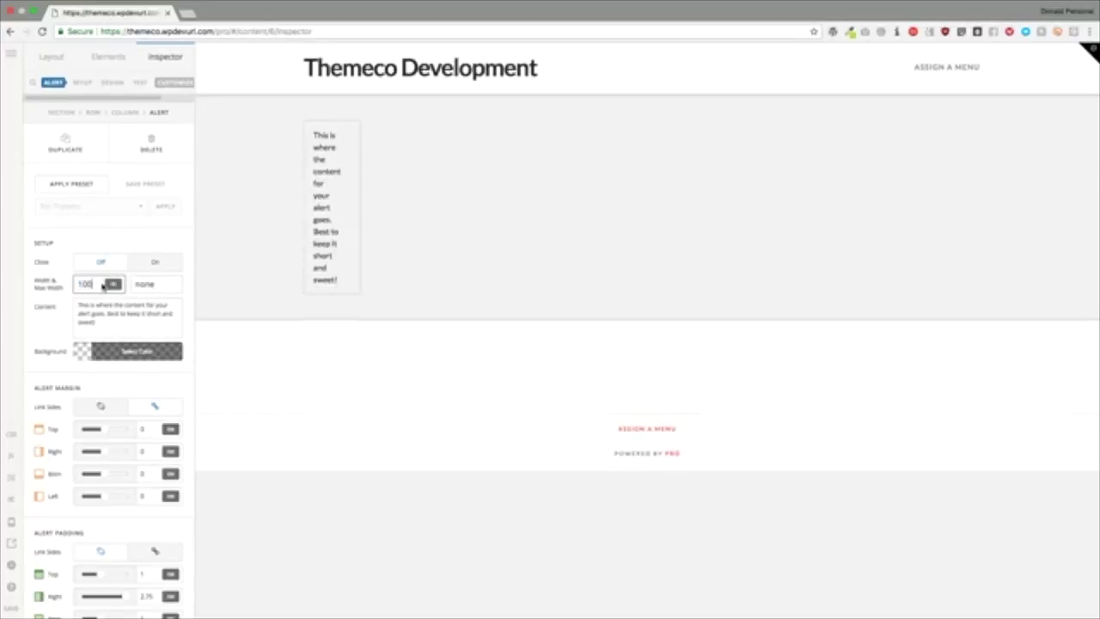
pyautogui.press('BackSpace')
pyautogui.press('BackSpace')
pyautogui.press('BackSpace')
pyautogui.write('100')
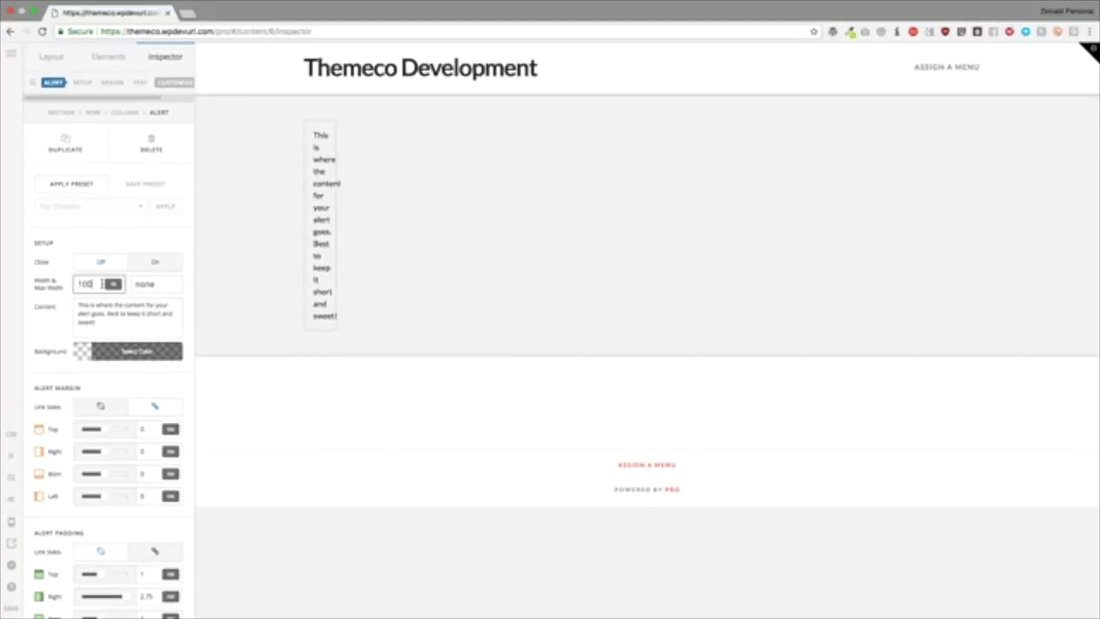
pyautogui.write('p')
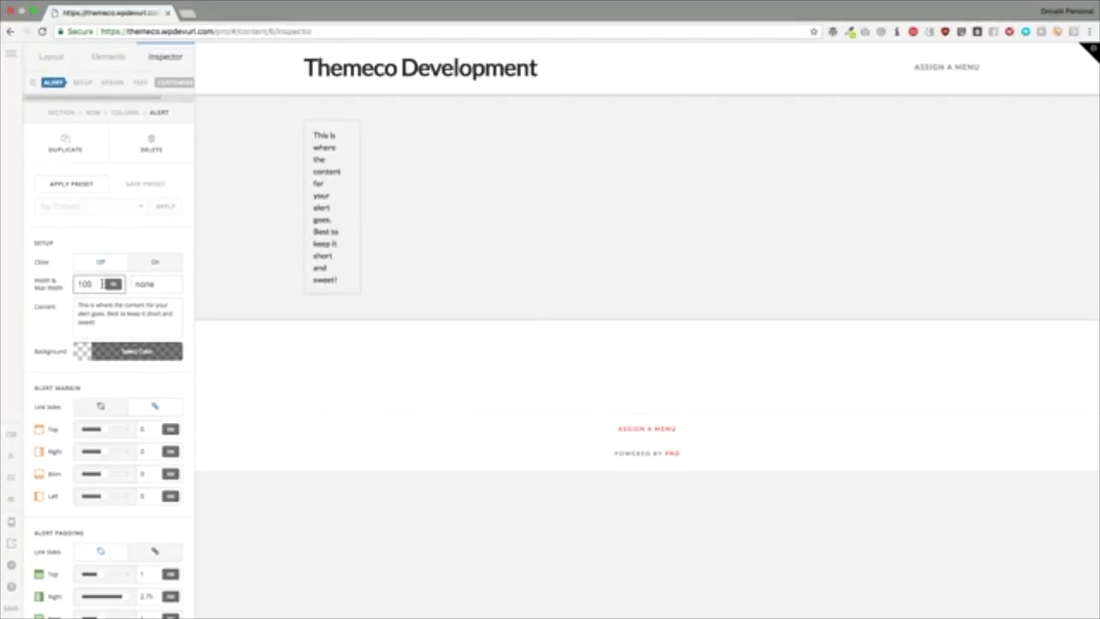
pyautogui.write('350')
pyautogui.hotkey('ctrl', 'a')
pyautogui.write('100')
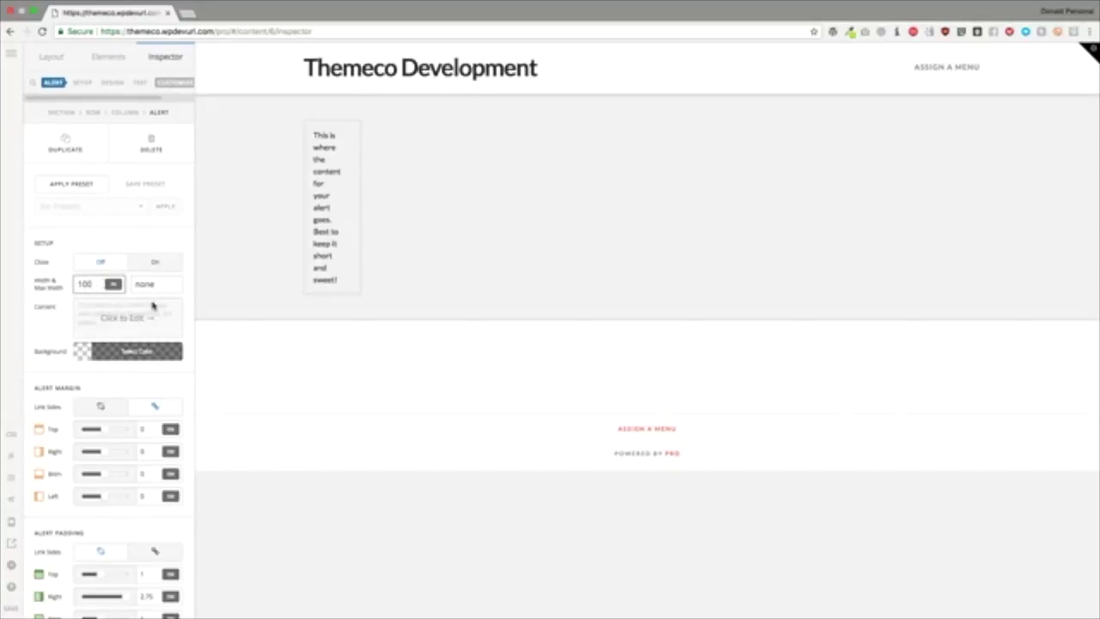
pyautogui.moveTo(100, 284); pyautogui.dragTo(78, 283)
pyautogui.write('500')
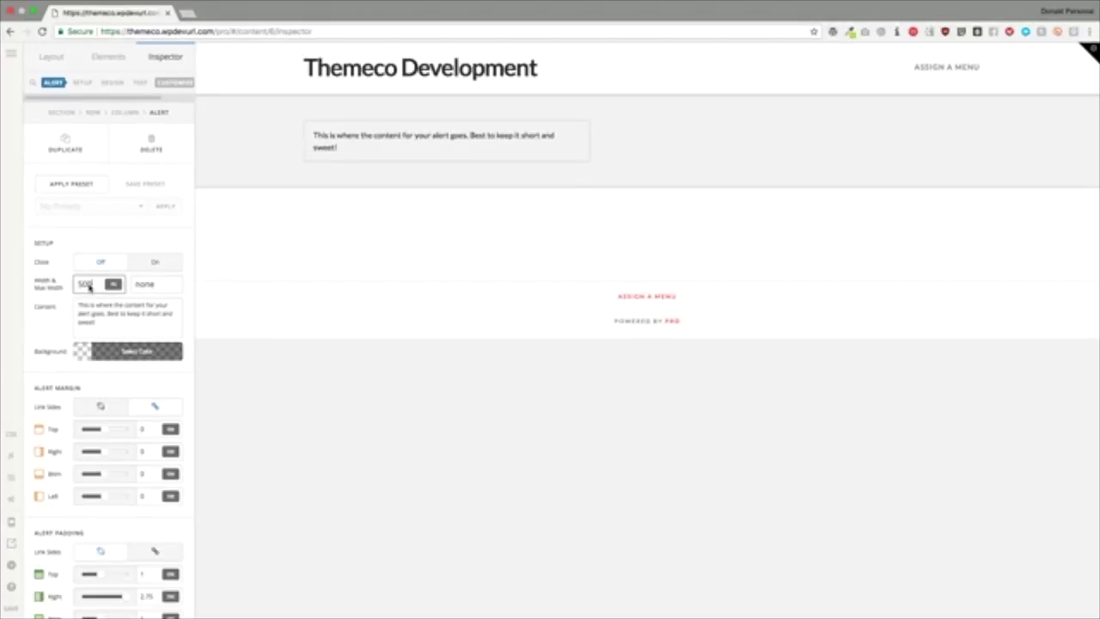
pyautogui.doubleClick(89, 288)
pyautogui.write('100')
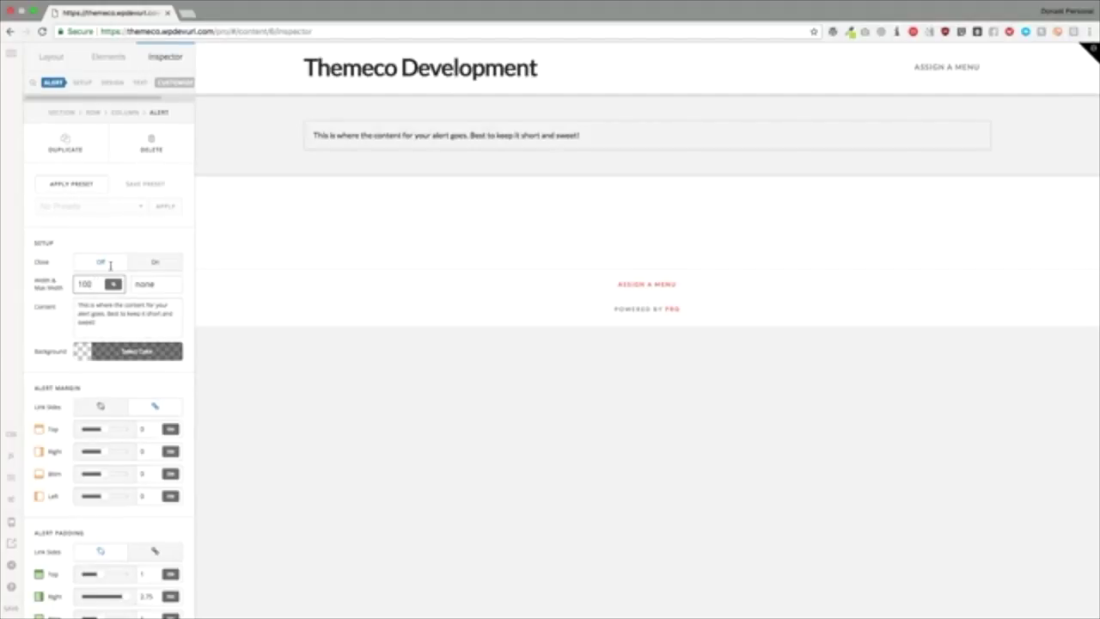
# Step: Replace the alert's content with 'This is where all your text goes.'
pyautogui.click(129, 324)
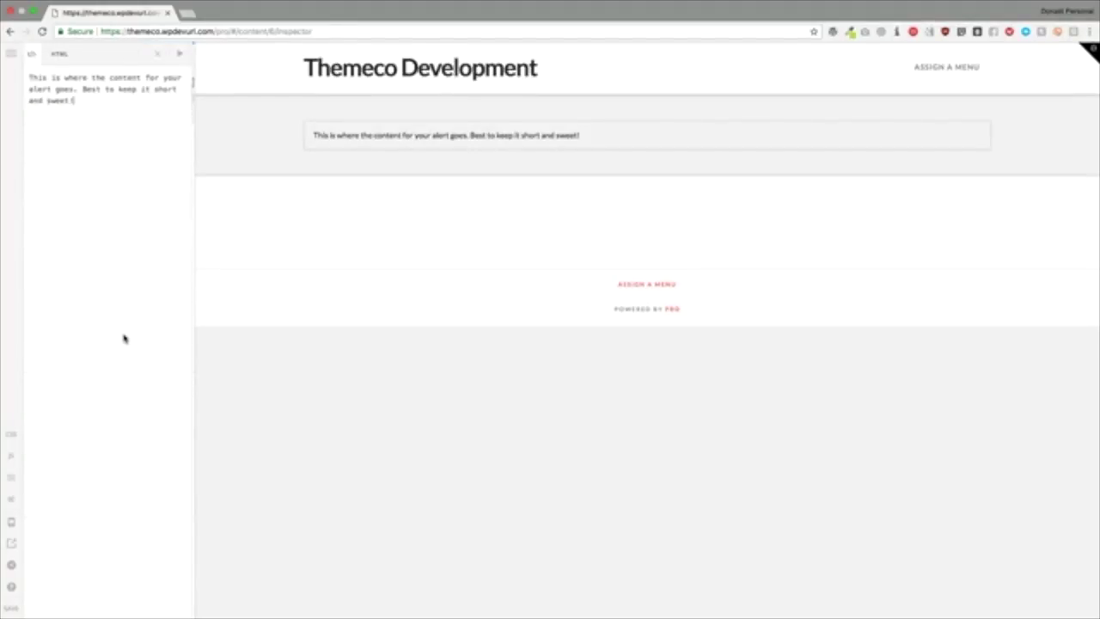
pyautogui.press('super+a')
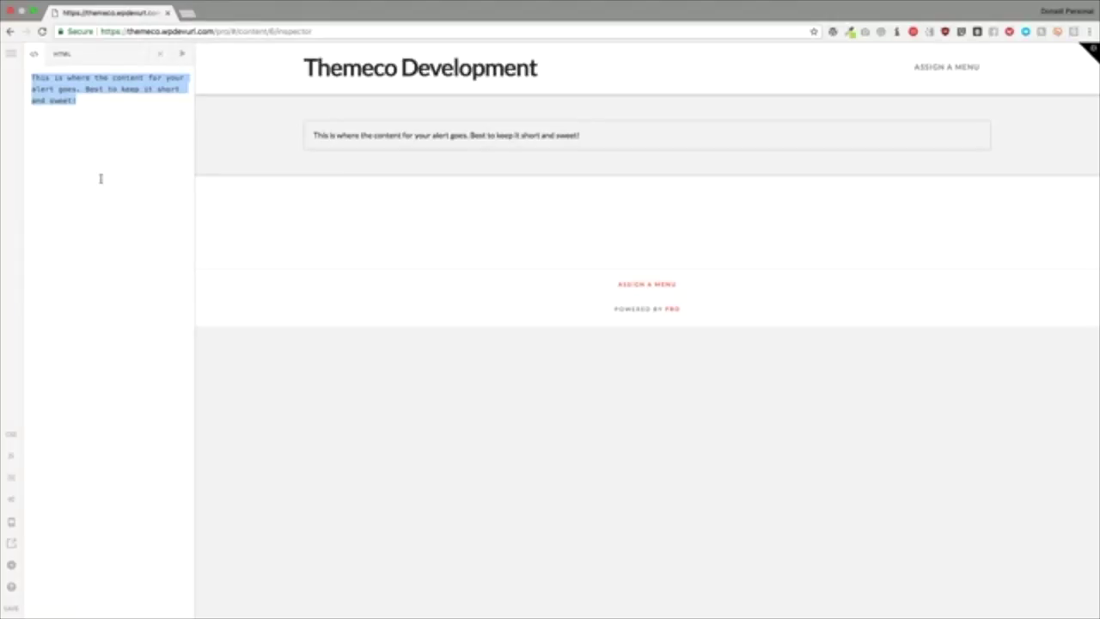
pyautogui.write('This is wher')
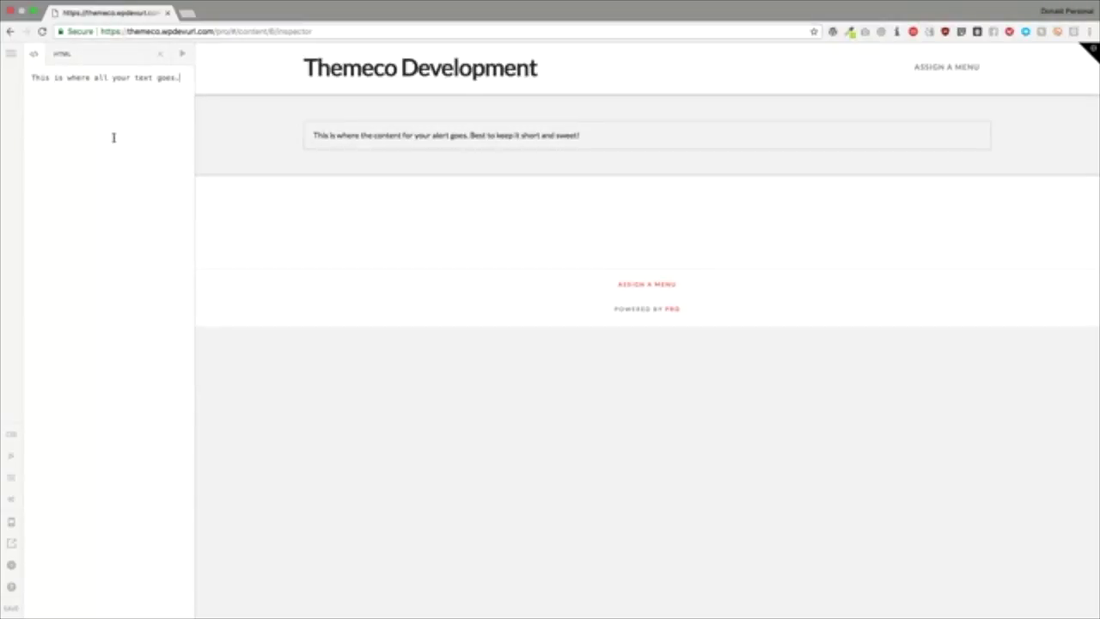
pyautogui.write('e all your text goes.')
pyautogui.click(160, 53)
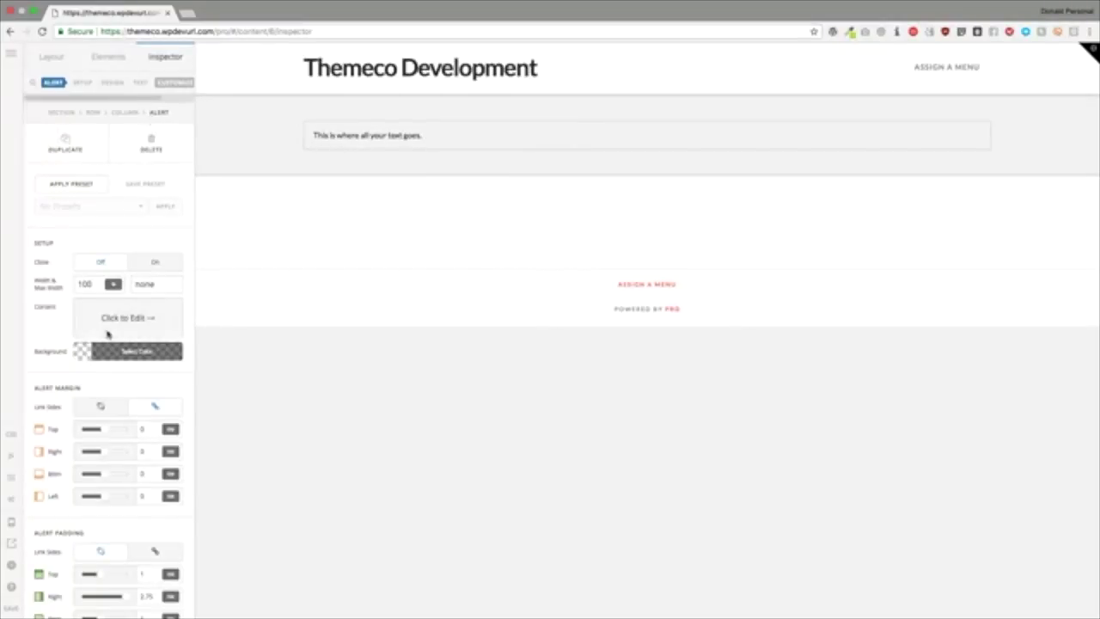
# Step: Give the alert a dark red background, rgb(141, 41, 41)
pyautogui.scroll(-1, 103, 344)
pyautogui.click(130, 308)
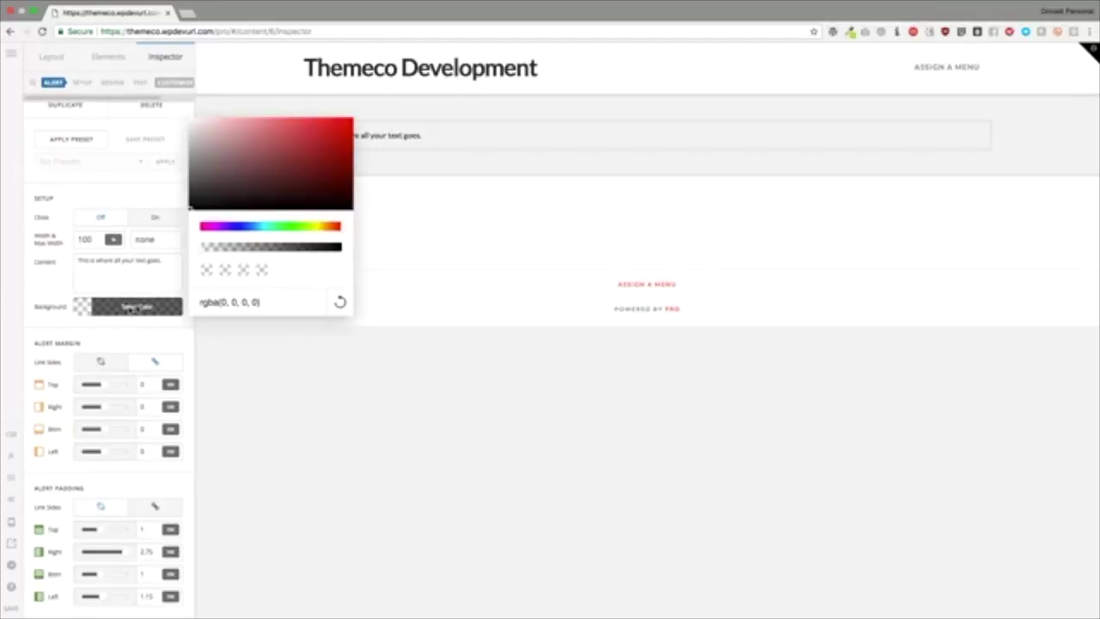
pyautogui.moveTo(276, 163)
pyautogui.mouseDown()
pyautogui.moveTo(283, 152)
pyautogui.moveTo(263, 118)
pyautogui.moveTo(244, 118)
pyautogui.moveTo(280, 164)
pyautogui.mouseUp()
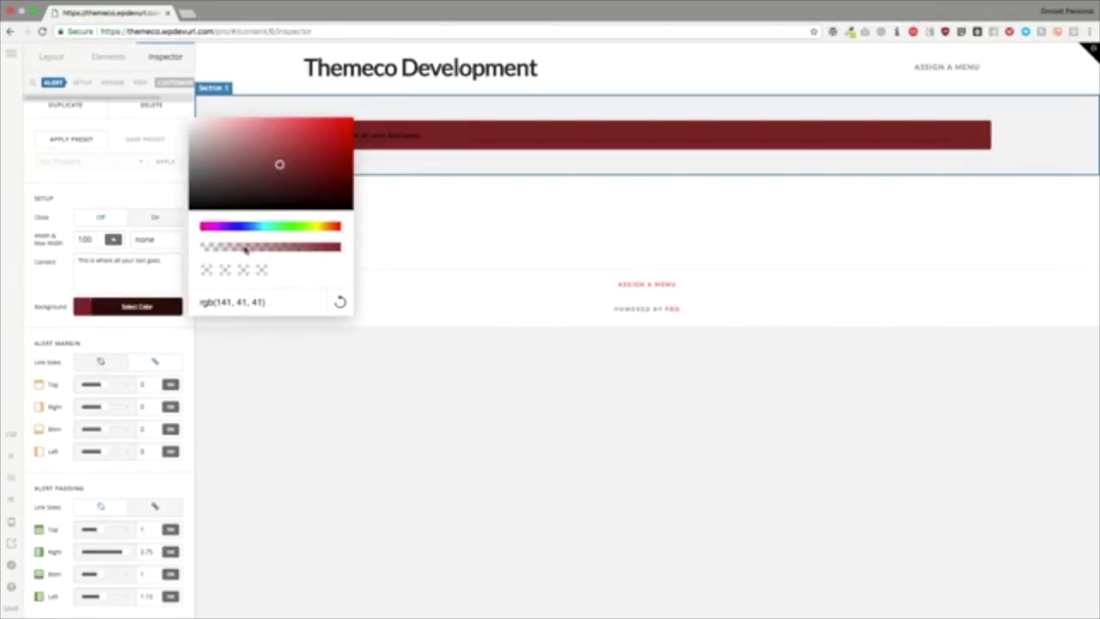
pyautogui.click(37, 359)
pyautogui.scroll(-2, 38, 358)
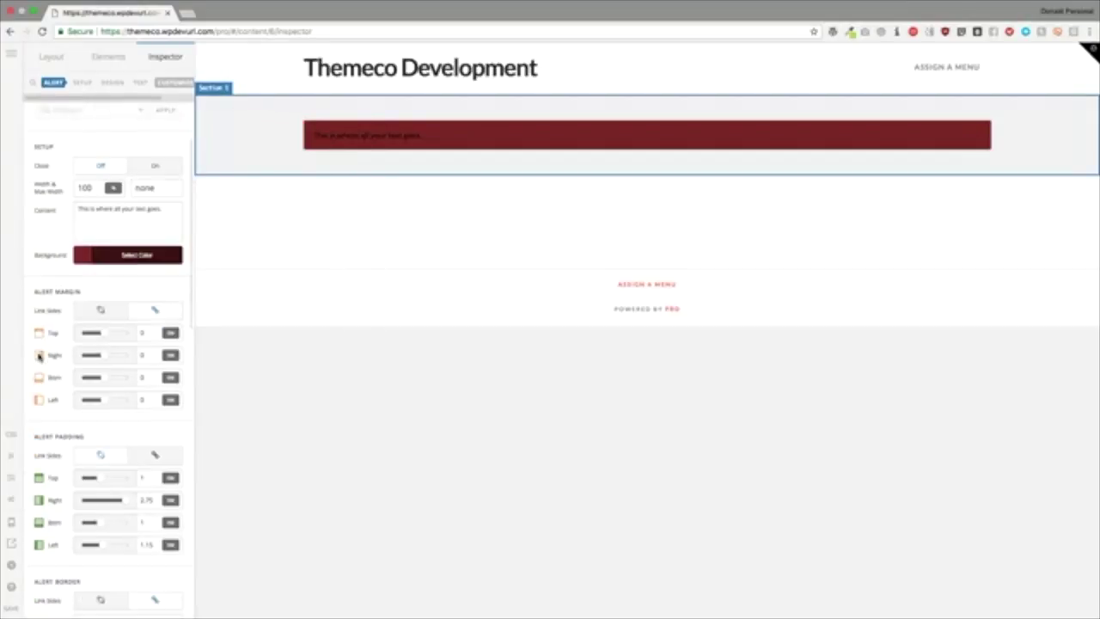
# Step: Select the alert and leave its top margin at 0
pyautogui.click(385, 135)
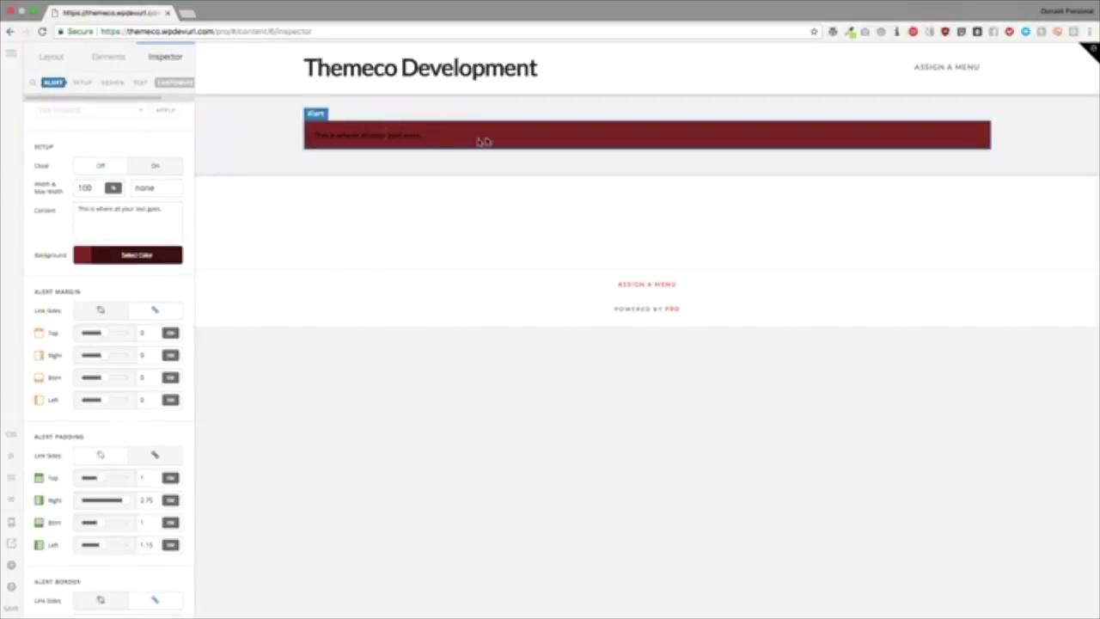
pyautogui.click(142, 332)
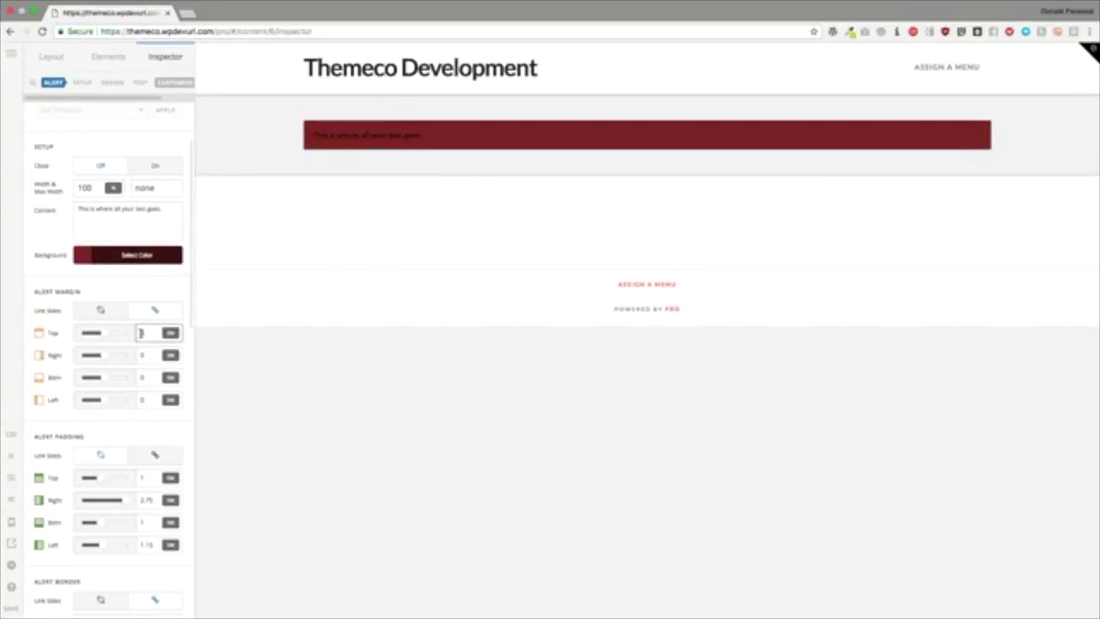
pyautogui.write('1')
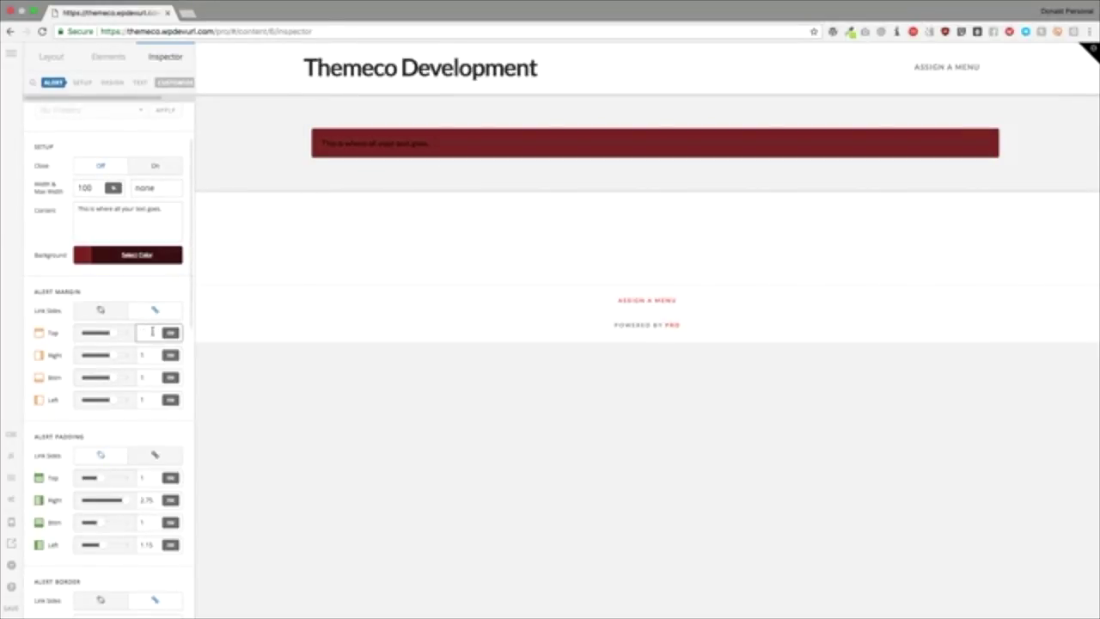
pyautogui.write('0')
# Step: Link all four padding sides and set the alert padding to 1
pyautogui.click(139, 478)
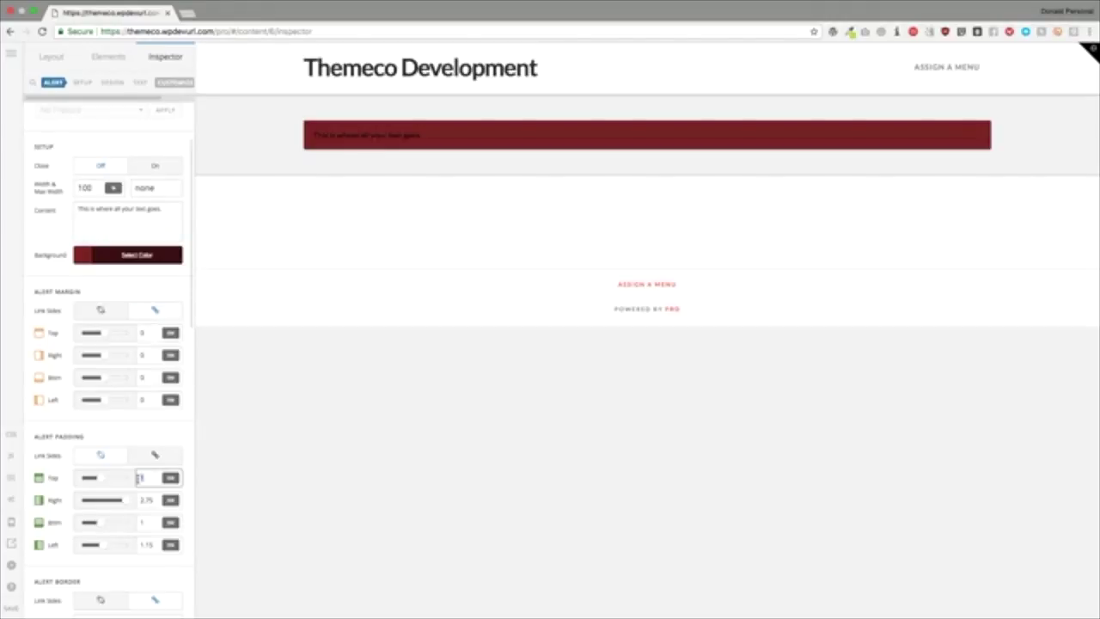
pyautogui.scroll(-1, 134, 478)
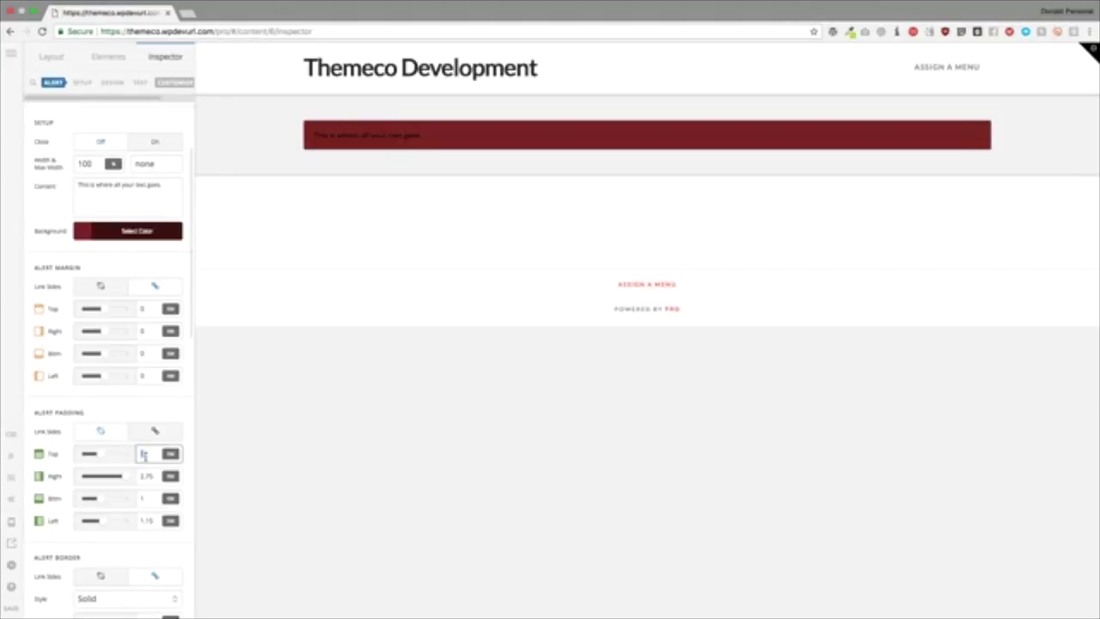
pyautogui.click(101, 431)
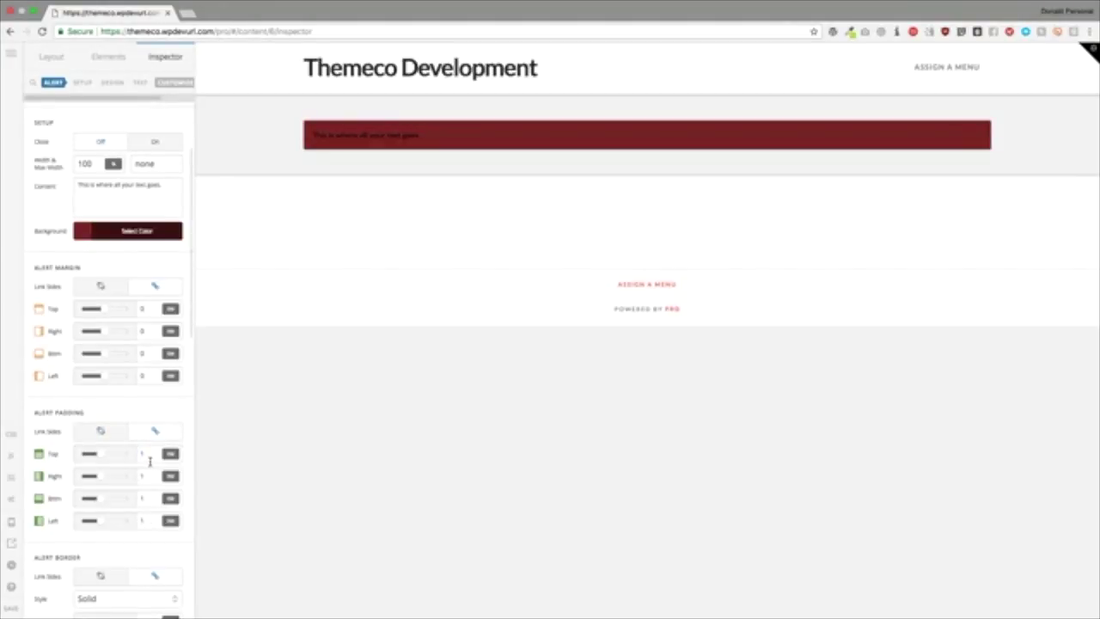
pyautogui.click(138, 454)
pyautogui.press('Up')
pyautogui.press('Up')
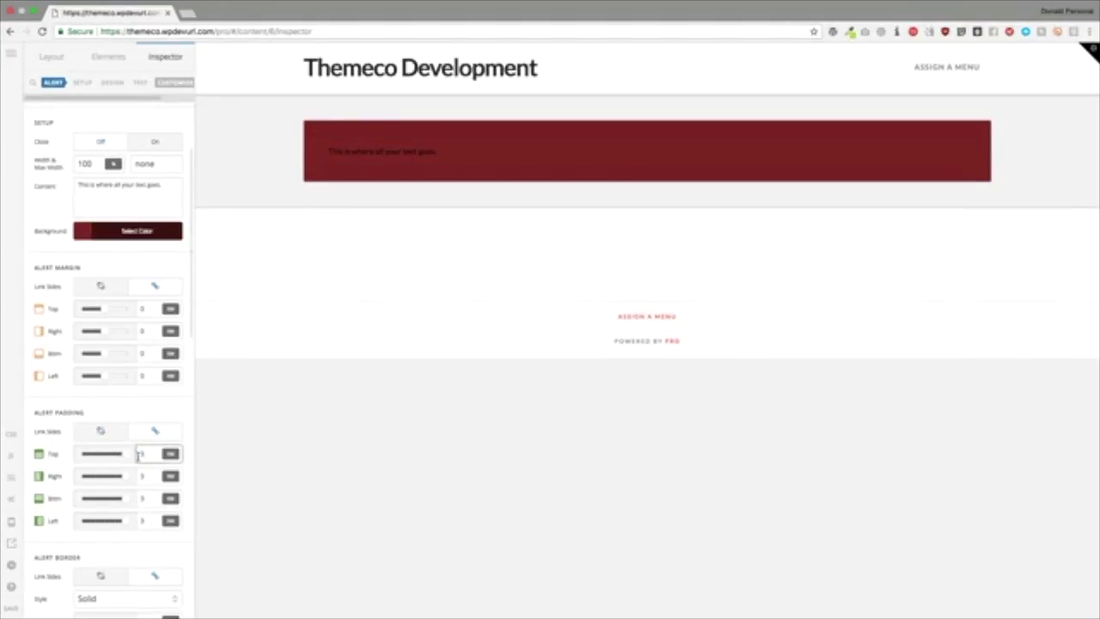
pyautogui.press('Down')
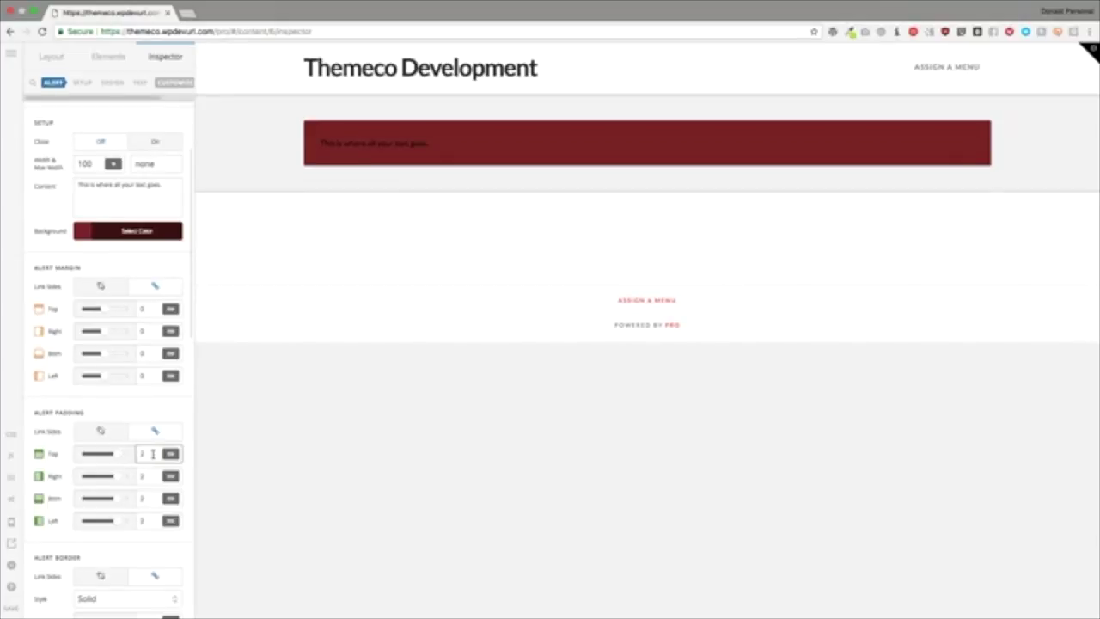
pyautogui.press('Down')
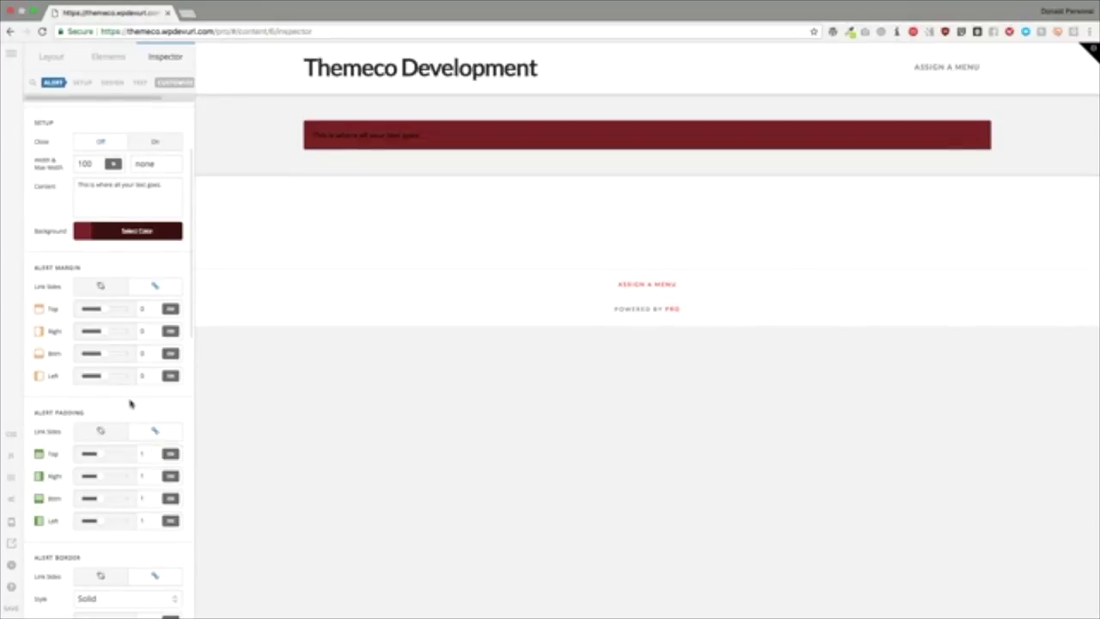
pyautogui.scroll(-4, 131, 402)
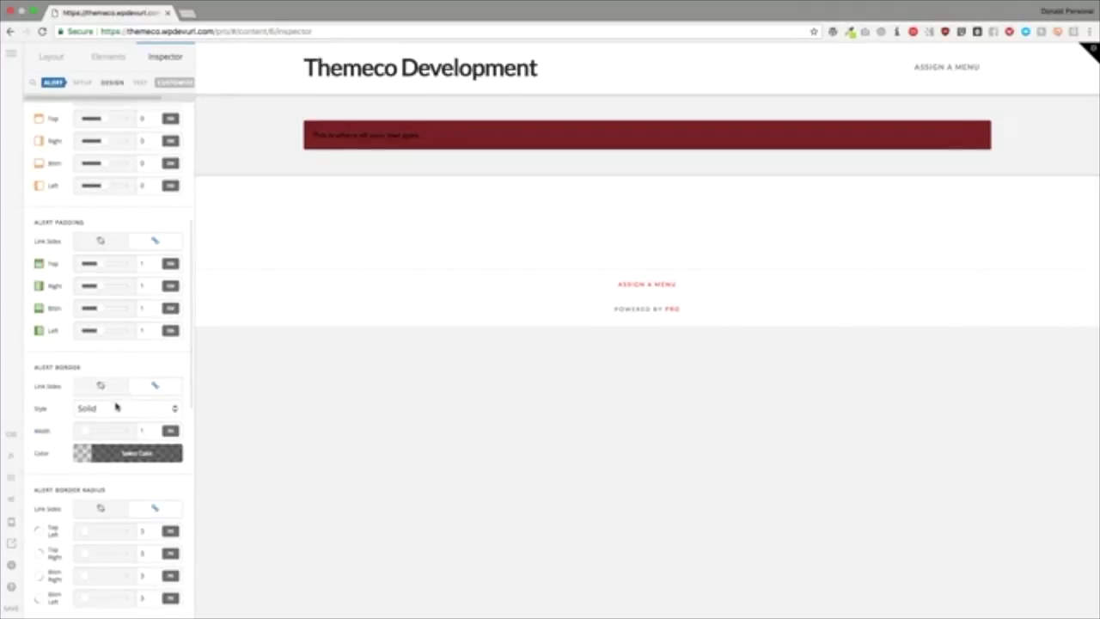
# Step: Give the alert a solid, 4-wide, opaque red border and a 100 corner radius
pyautogui.click(113, 408)
pyautogui.click(113, 407)
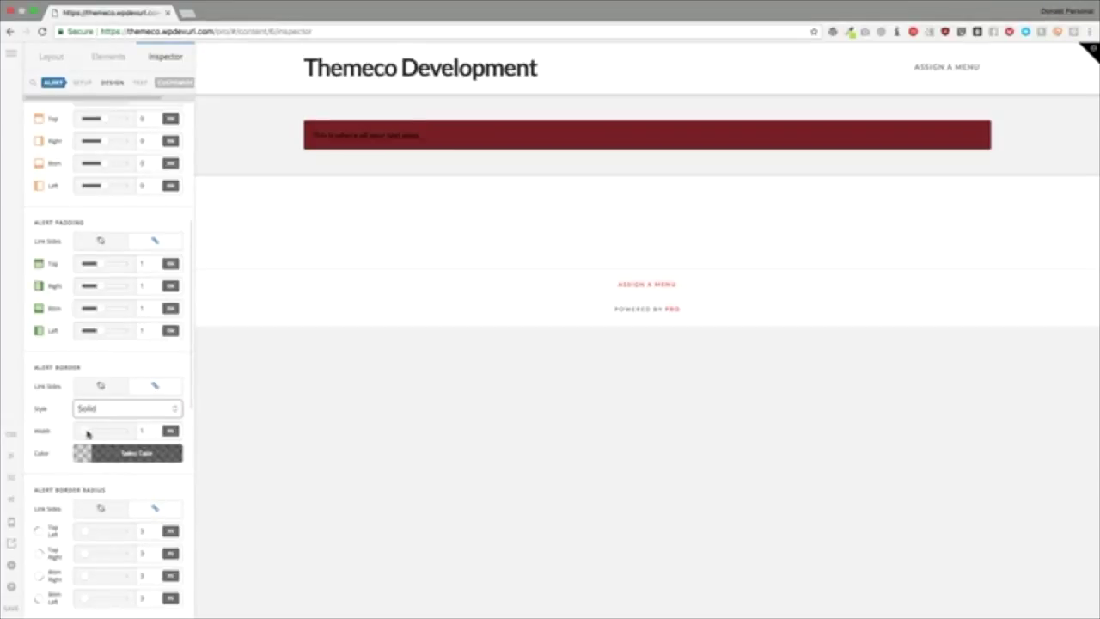
pyautogui.click(89, 431)
pyautogui.click(127, 453)
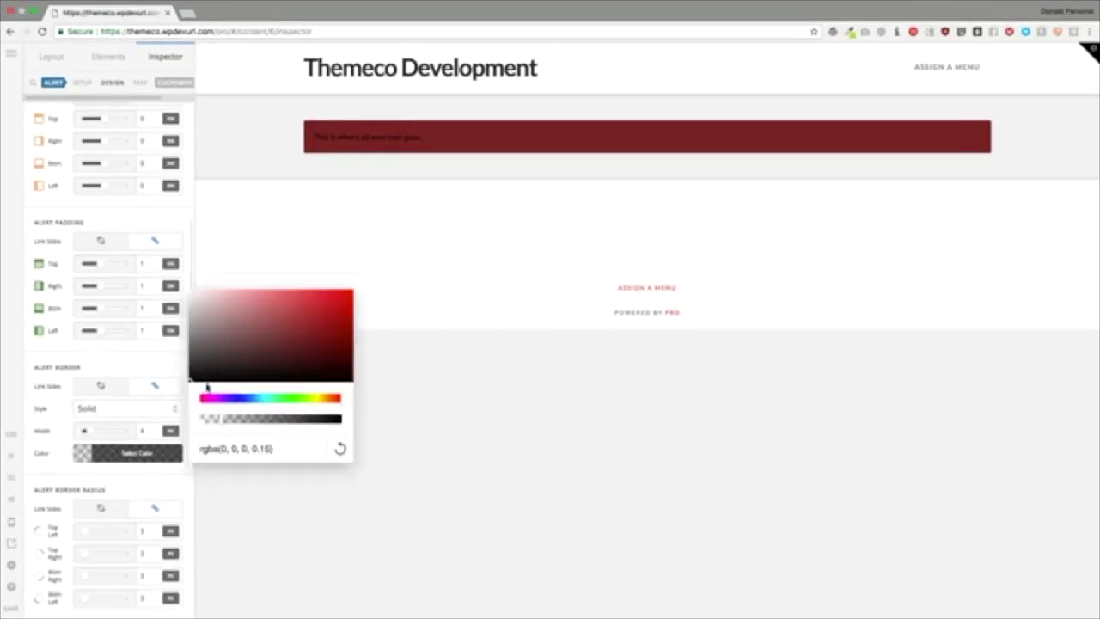
pyautogui.moveTo(258, 344); pyautogui.dragTo(354, 289)
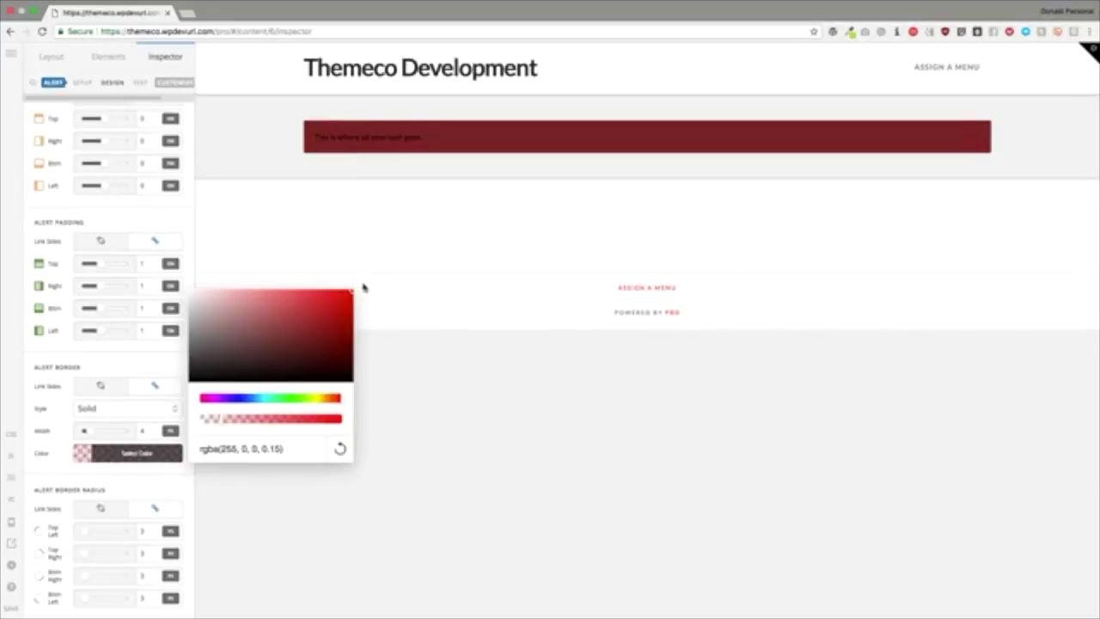
pyautogui.click(157, 447)
pyautogui.click(158, 447)
pyautogui.moveTo(221, 419); pyautogui.dragTo(352, 421)
pyautogui.click(153, 367)
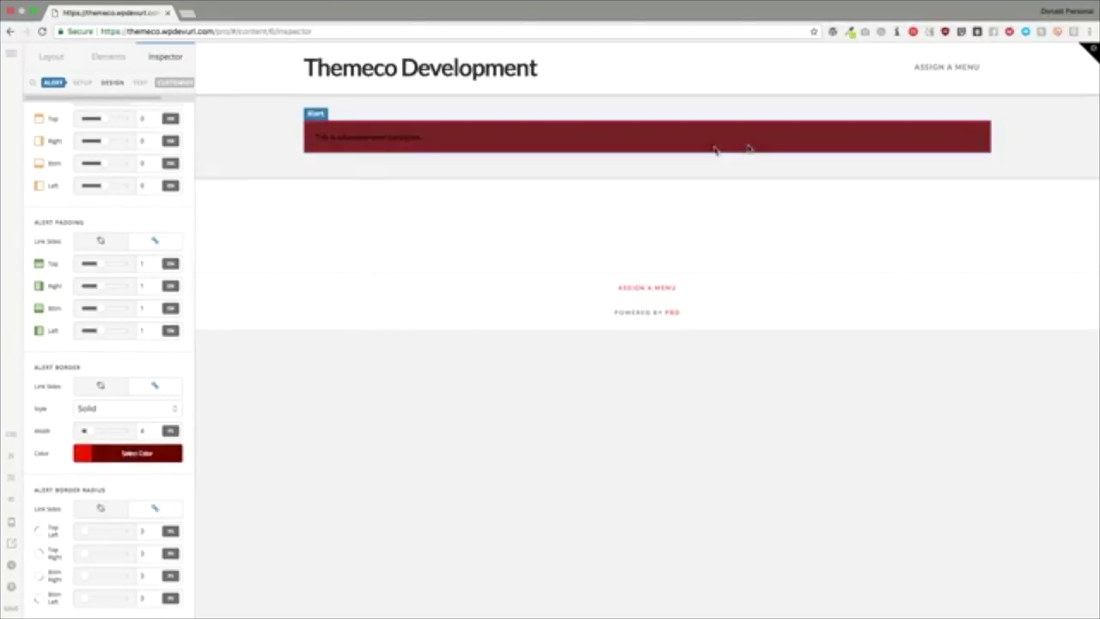
pyautogui.scroll(-4, 133, 404)
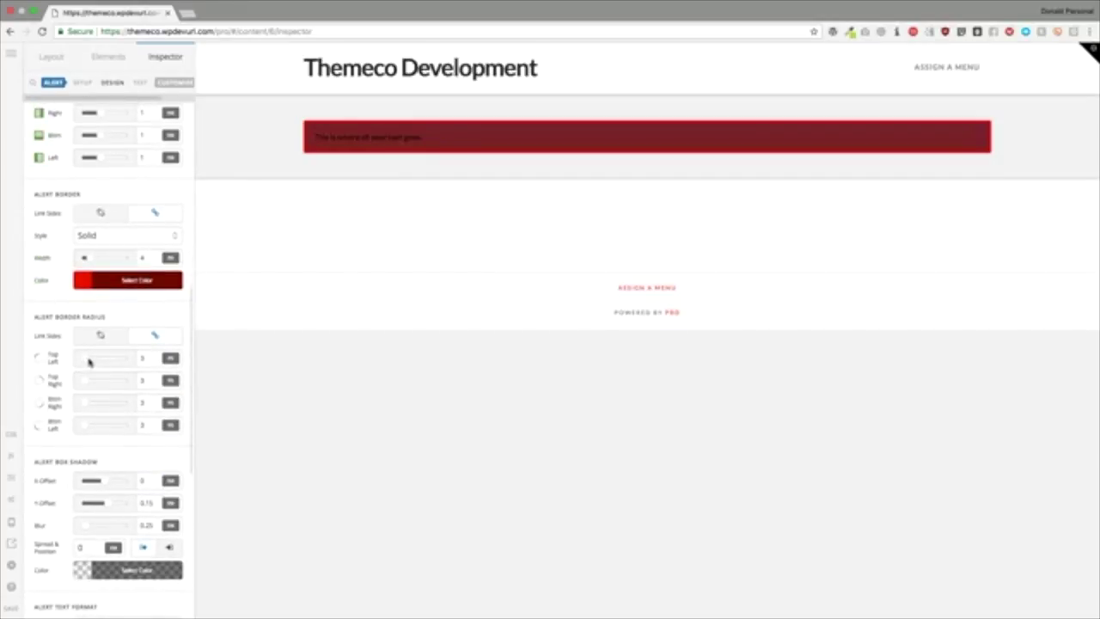
pyautogui.moveTo(89, 362); pyautogui.dragTo(158, 369)
# Step: Add a faint black box shadow with spread 10, blur 10 and alpha around 0.16
pyautogui.scroll(-2, 103, 405)
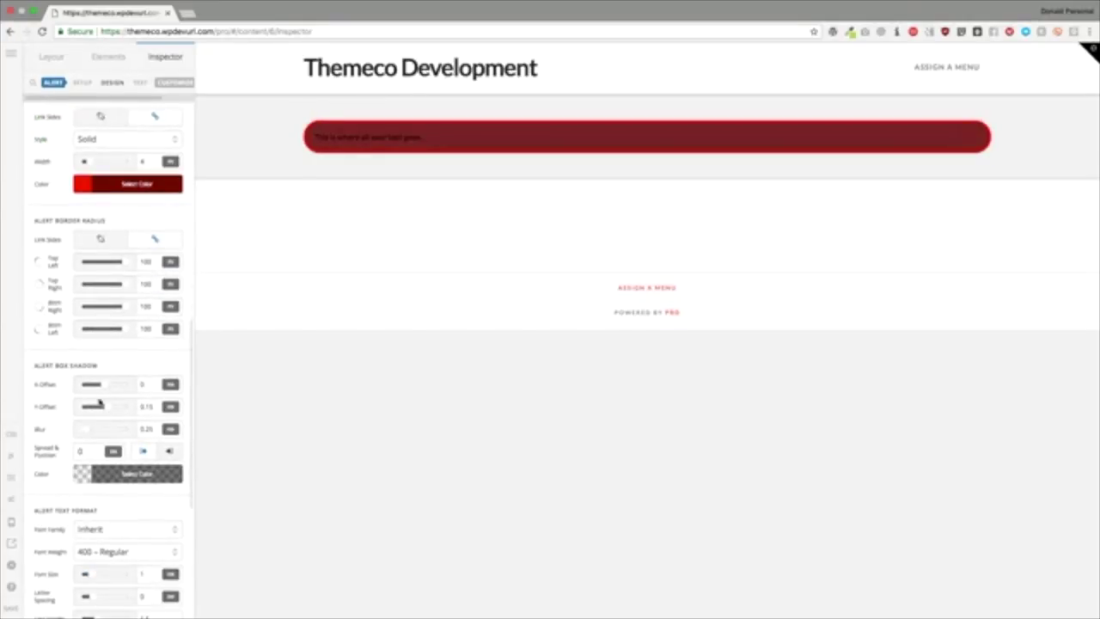
pyautogui.click(129, 474)
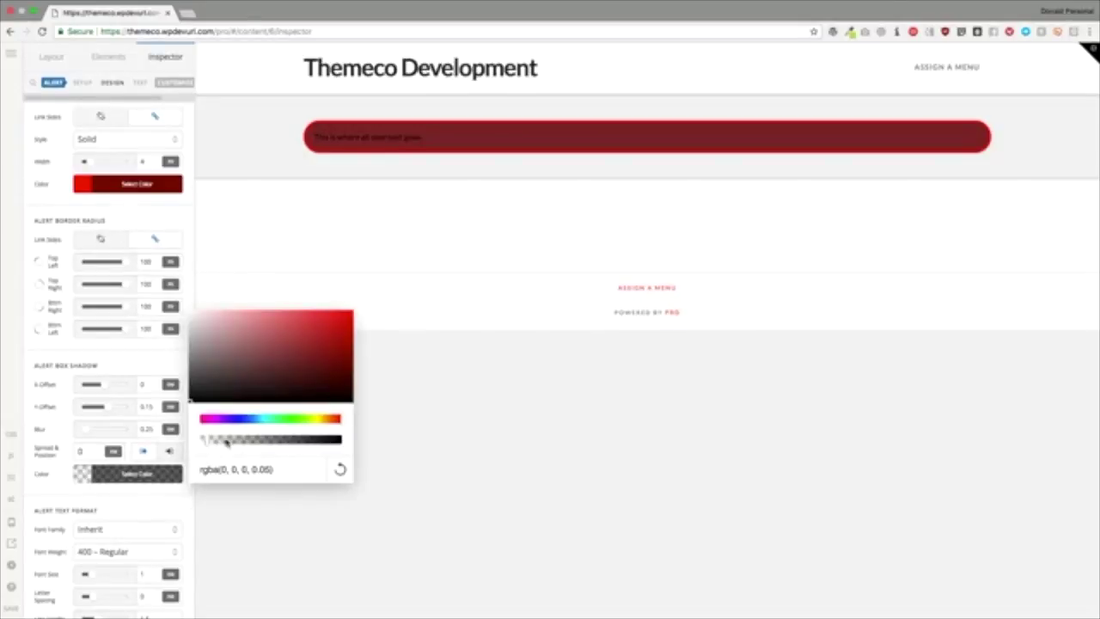
pyautogui.moveTo(226, 442); pyautogui.dragTo(377, 443)
pyautogui.click(168, 503)
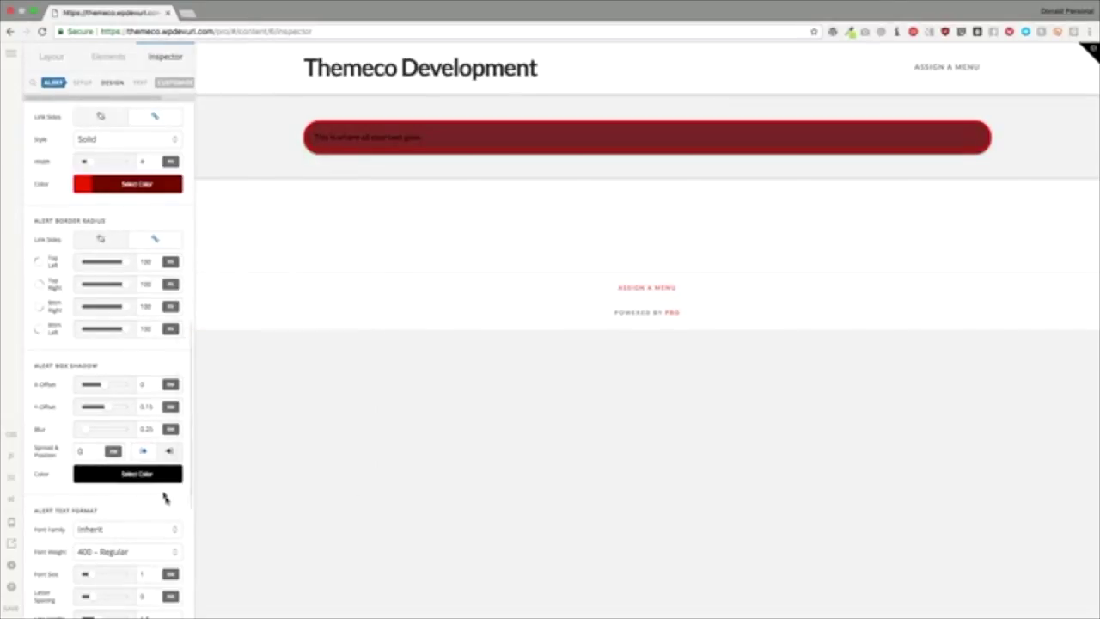
pyautogui.click(90, 451)
pyautogui.write('1')
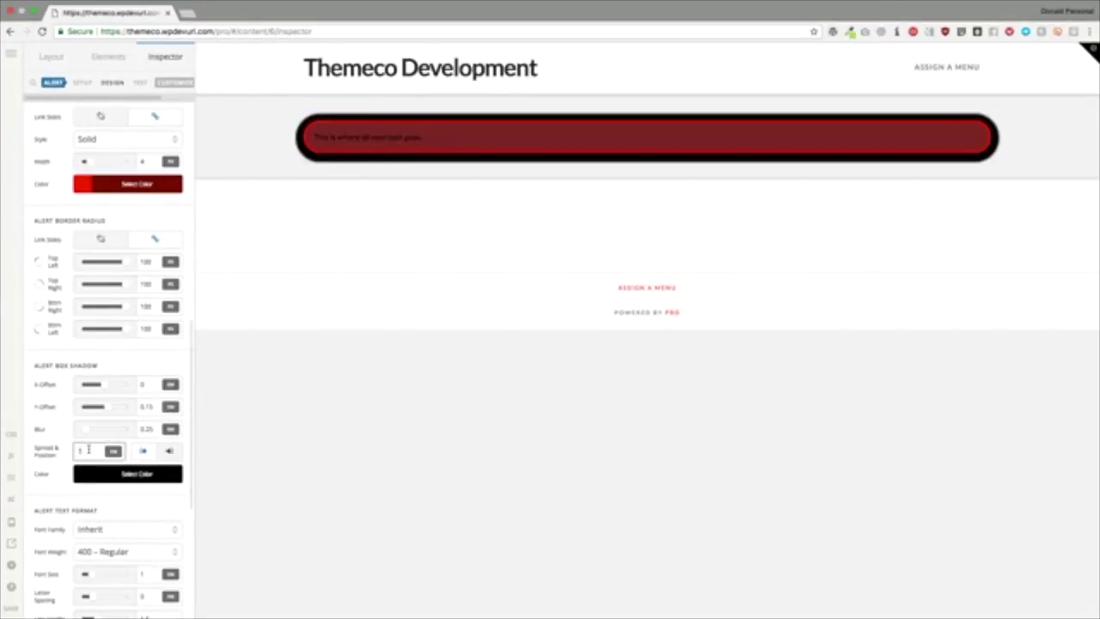
pyautogui.write('0')
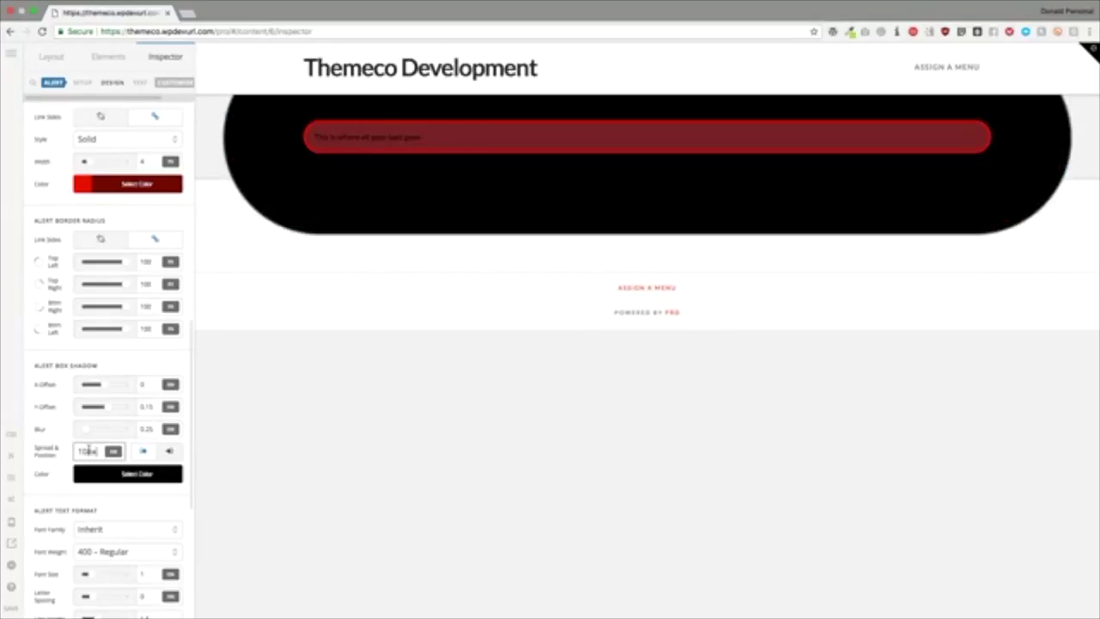
pyautogui.press('BackSpace')
pyautogui.click(151, 429)
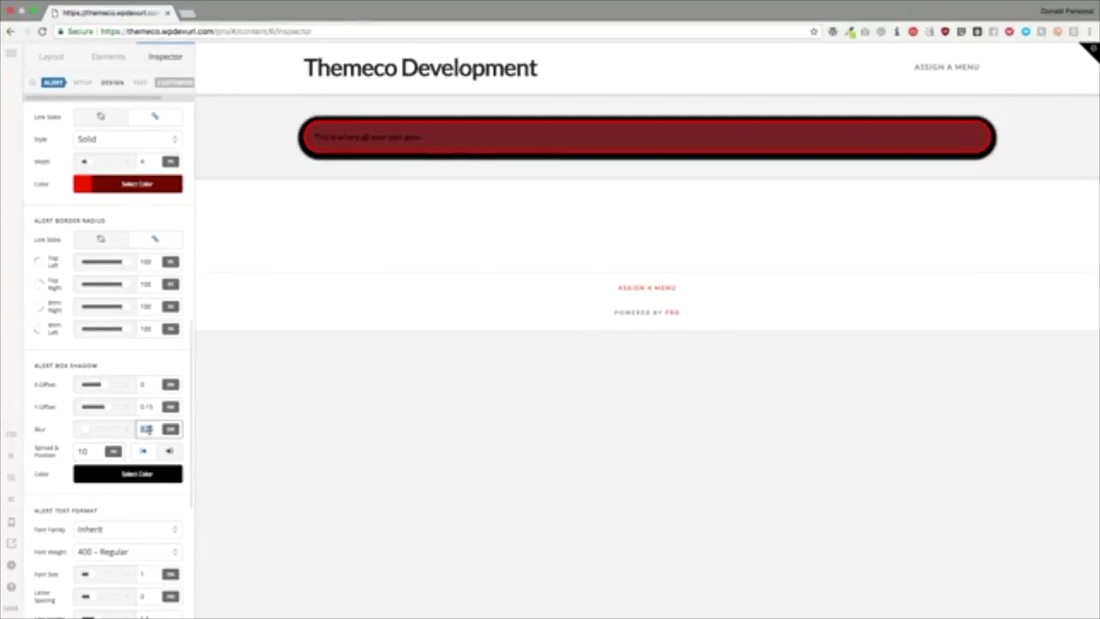
pyautogui.write('10')
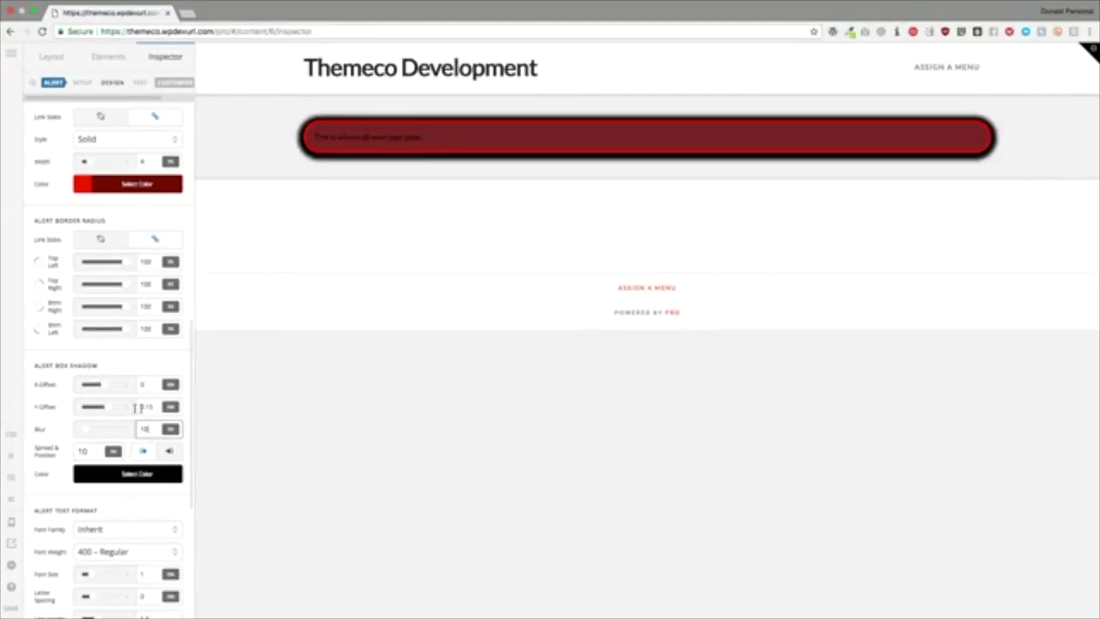
pyautogui.click(127, 474)
pyautogui.click(258, 442)
pyautogui.moveTo(259, 442); pyautogui.dragTo(222, 441)
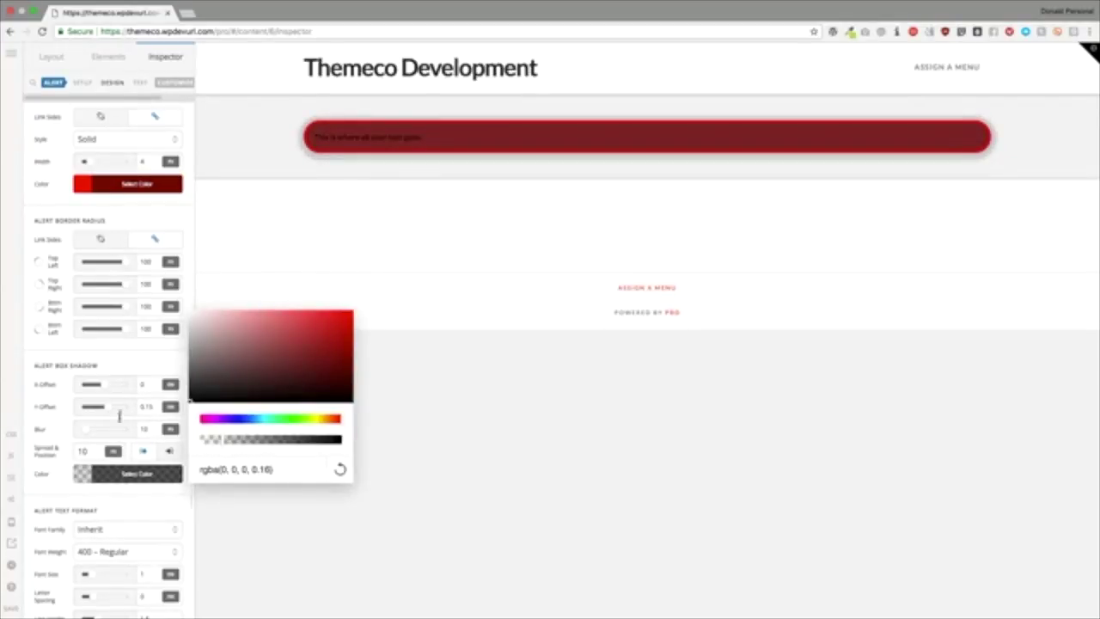
pyautogui.click(157, 361)
pyautogui.scroll(-5, 114, 361)
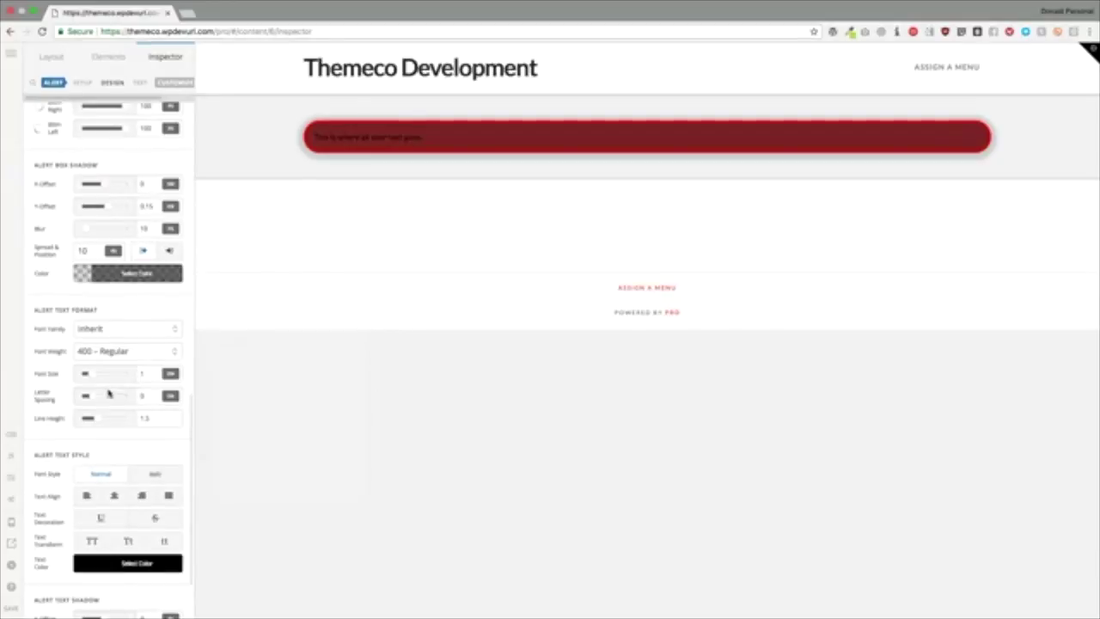
# Step: Set the alert text to Pronto 400 Regular, font size 2, letter spacing 0.28
pyautogui.click(91, 332)
pyautogui.click(99, 374)
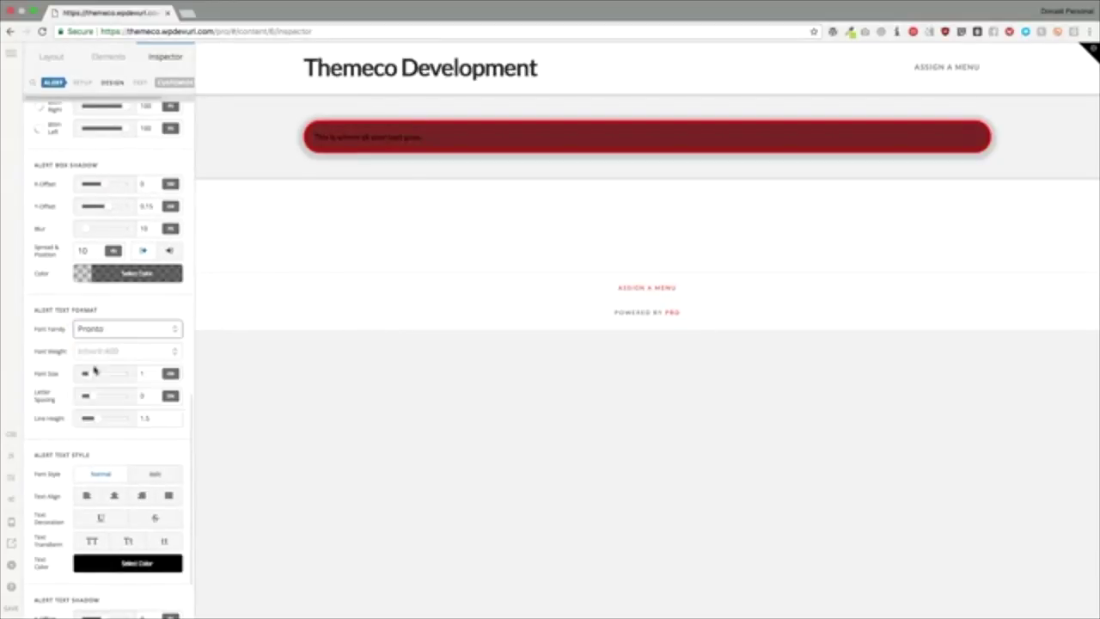
pyautogui.click(101, 352)
pyautogui.click(101, 351)
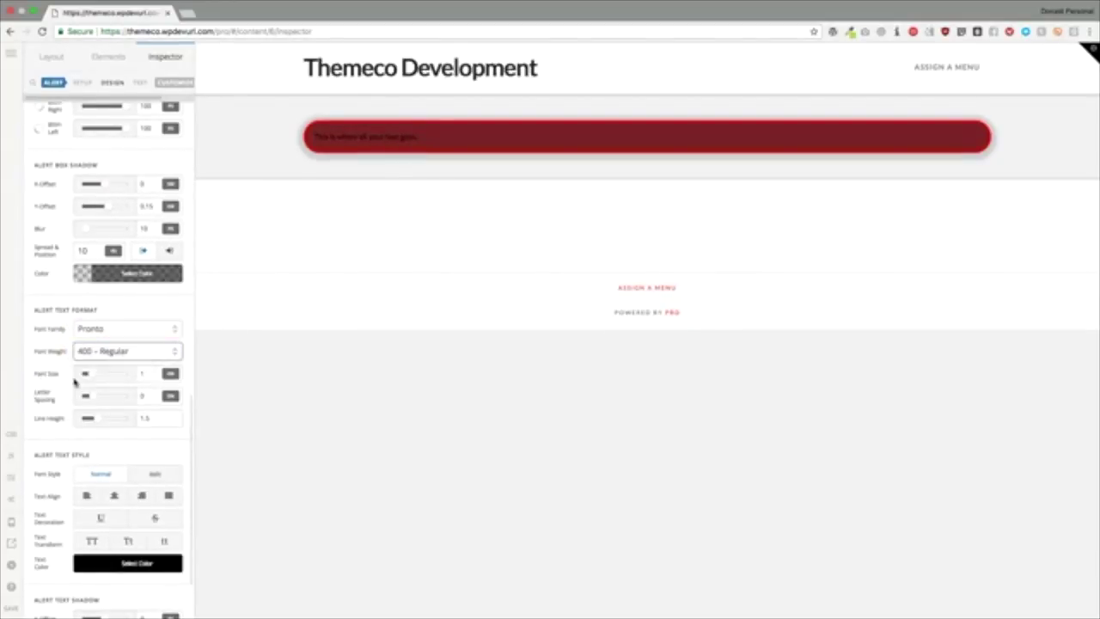
pyautogui.click(150, 375)
pyautogui.press('BackSpace')
pyautogui.write('2')
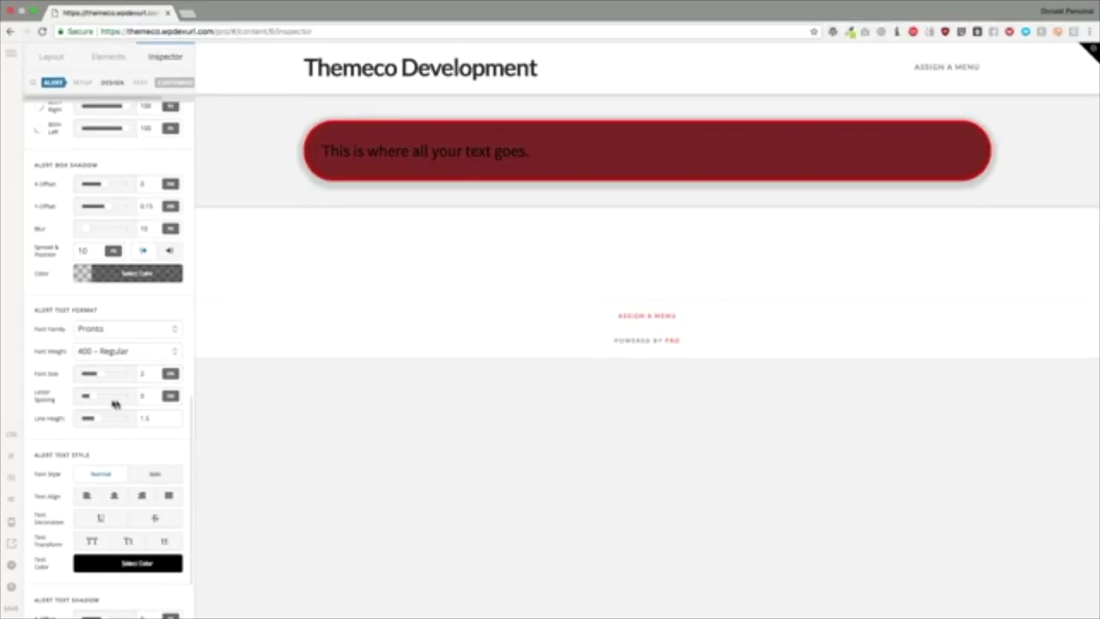
pyautogui.moveTo(90, 396); pyautogui.dragTo(105, 396)
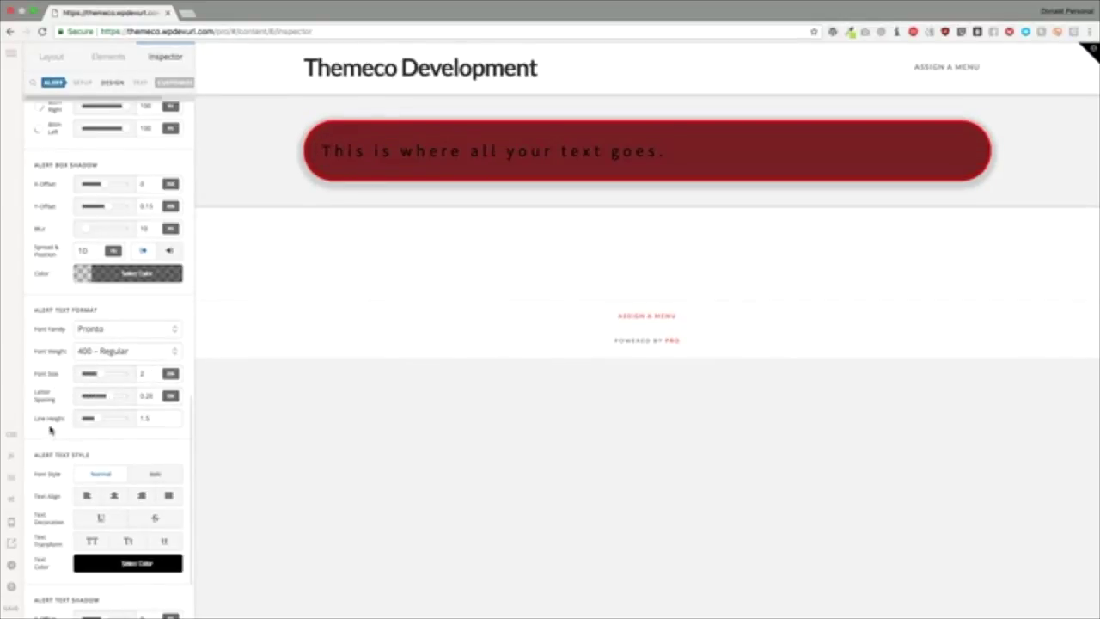
# Step: Justify the alert text and give it a strikethrough decoration
pyautogui.scroll(-2, 49, 429)
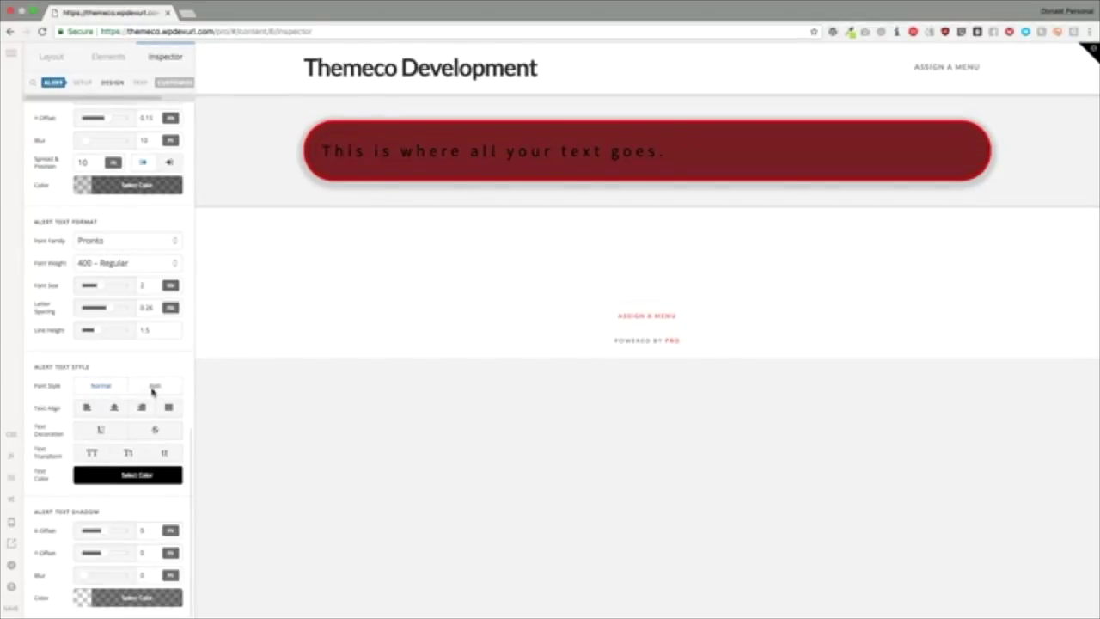
pyautogui.click(114, 408)
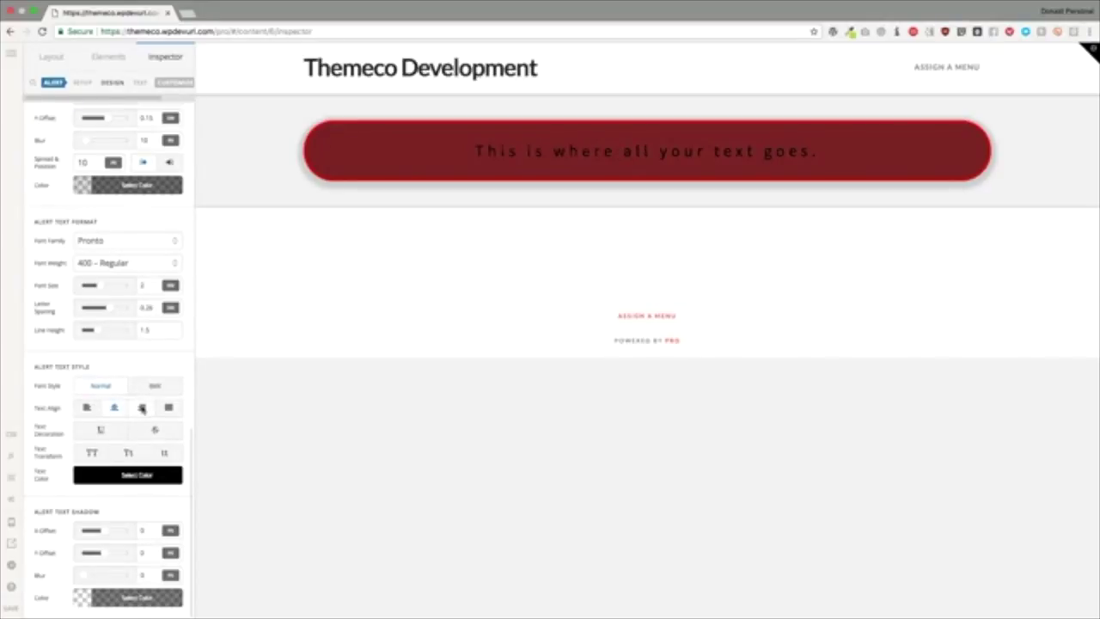
pyautogui.click(142, 407)
pyautogui.click(168, 407)
pyautogui.click(101, 428)
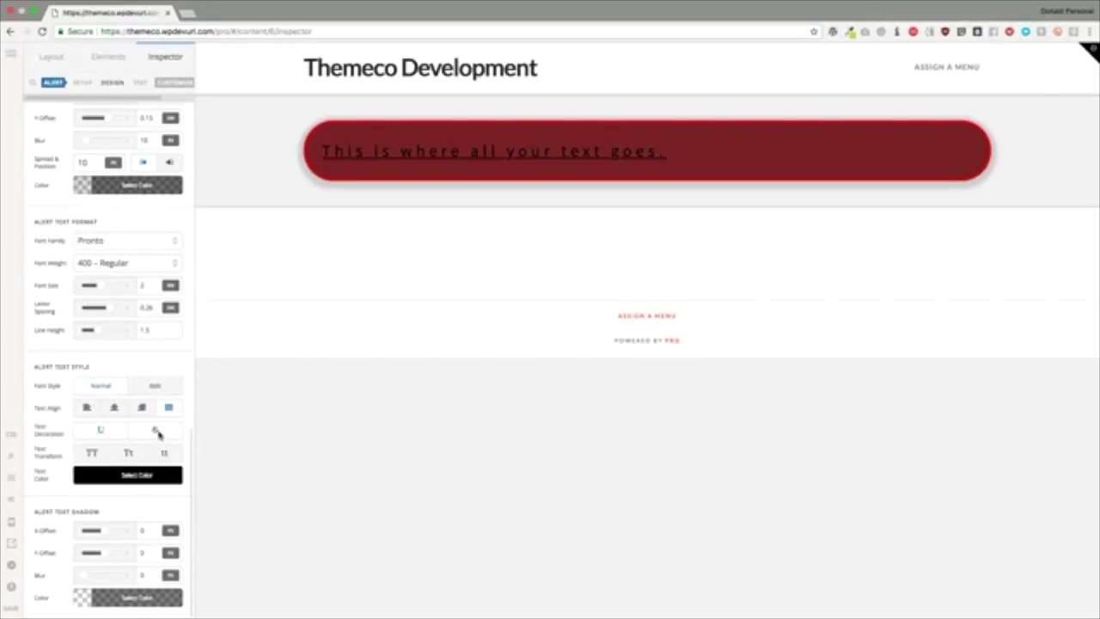
pyautogui.click(156, 430)
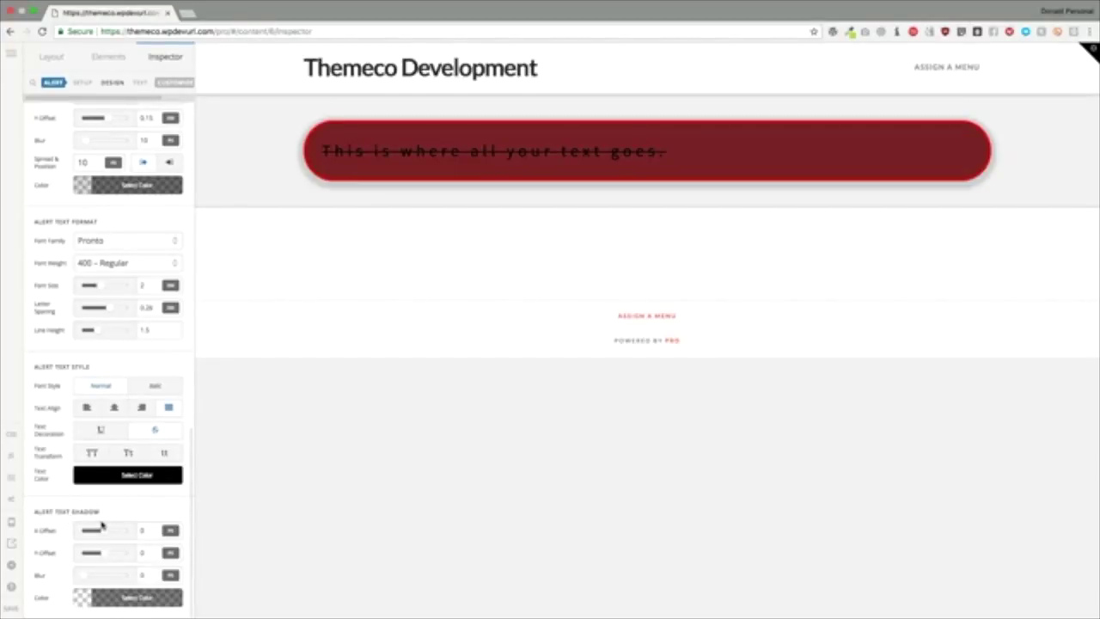
pyautogui.scroll(10, 100, 228)
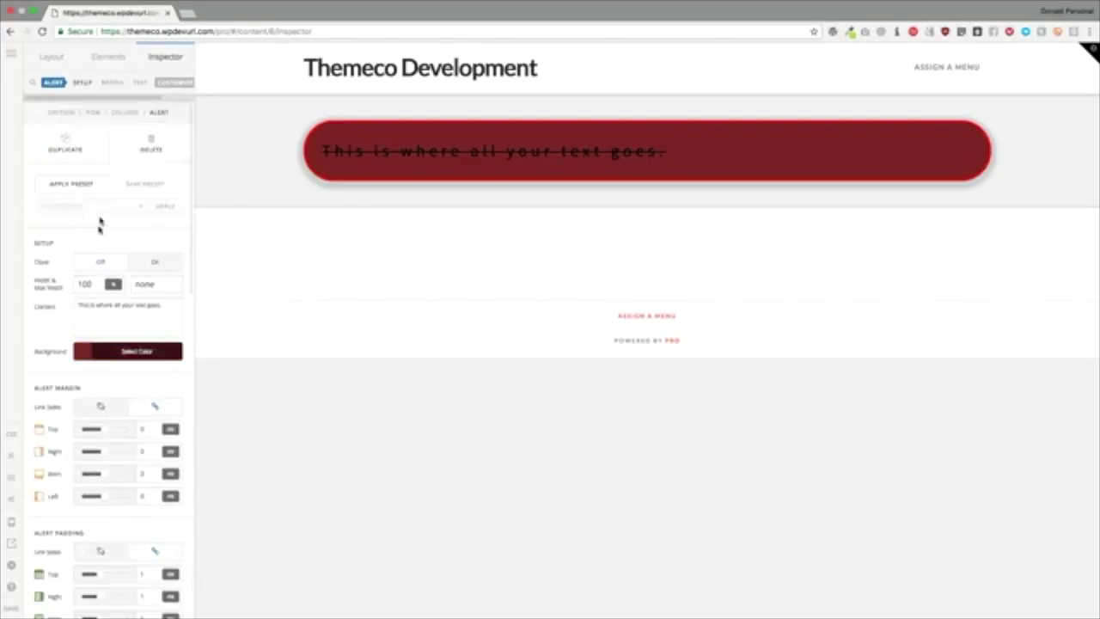
# Step: Switch to the Customize settings and view the alert's empty Element CSS editor
pyautogui.click(170, 84)
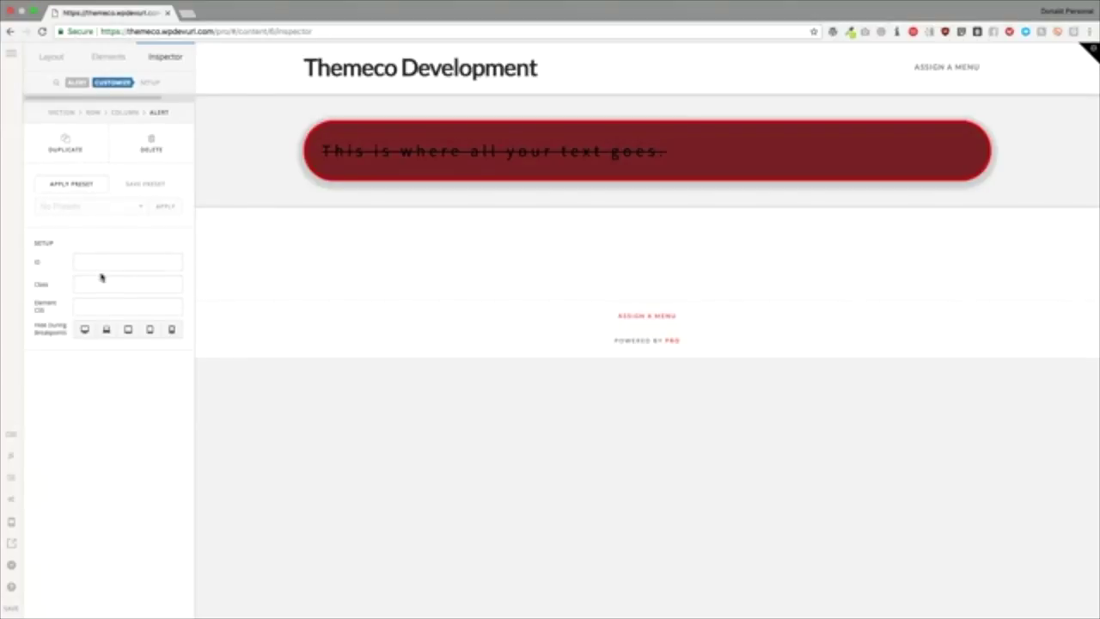
pyautogui.click(94, 307)
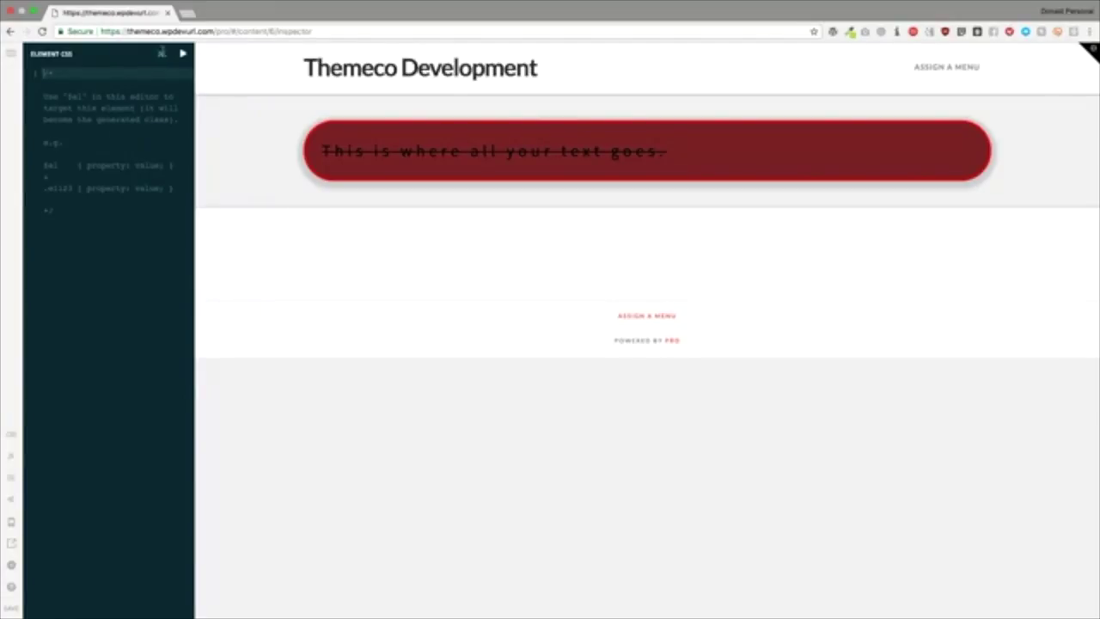
pyautogui.click(160, 53)
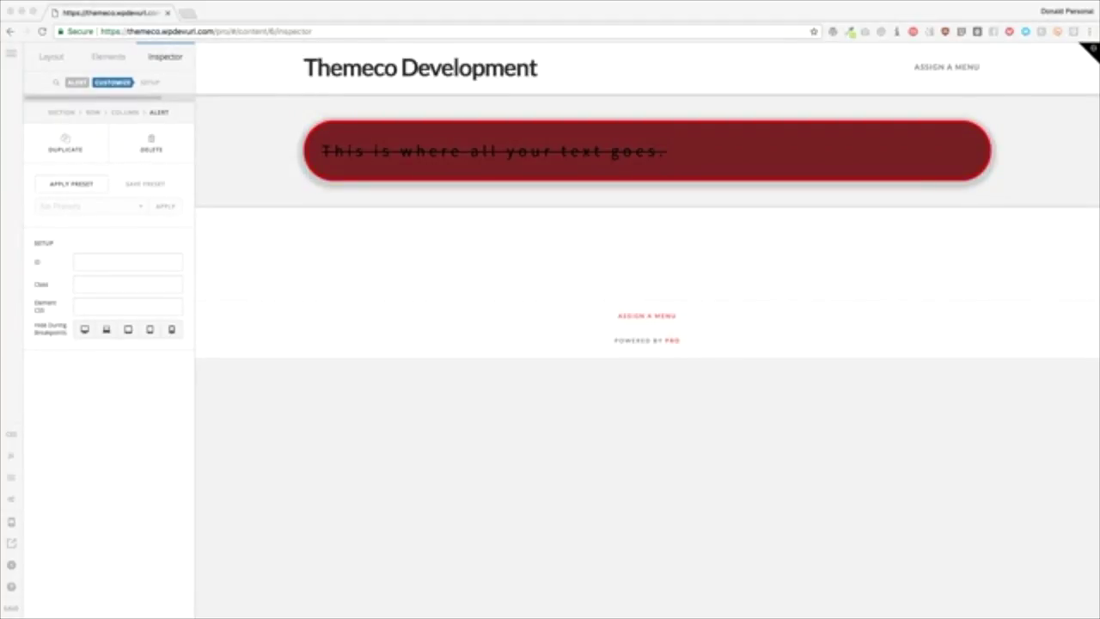
# Step: Delete the alert and drop an Audio element onto the page section
pyautogui.click(123, 373)
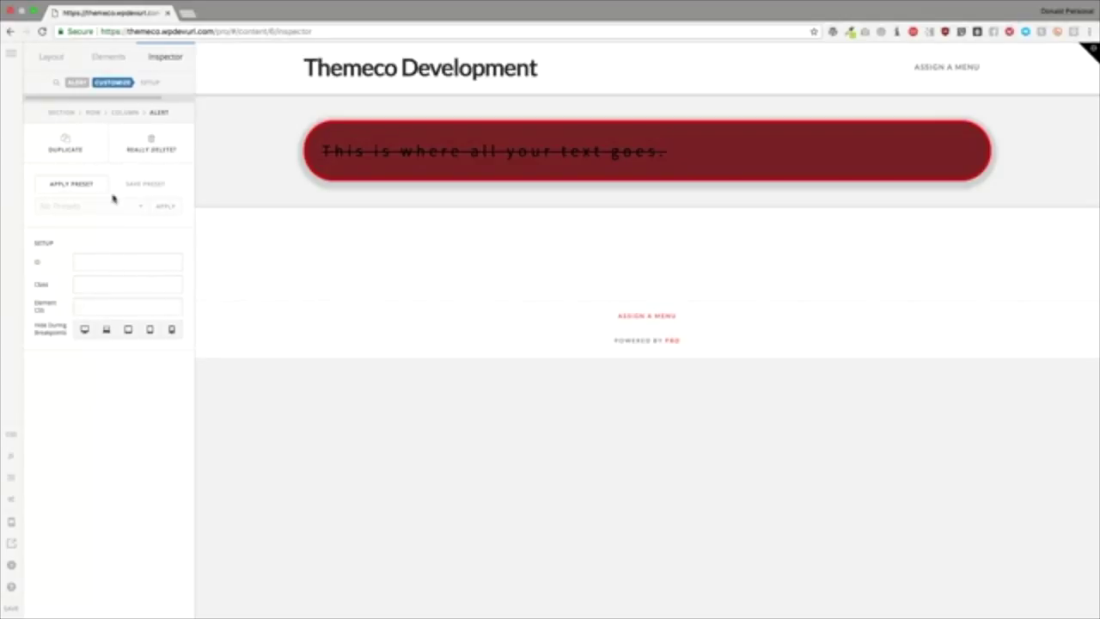
pyautogui.doubleClick(149, 144)
pyautogui.click(108, 56)
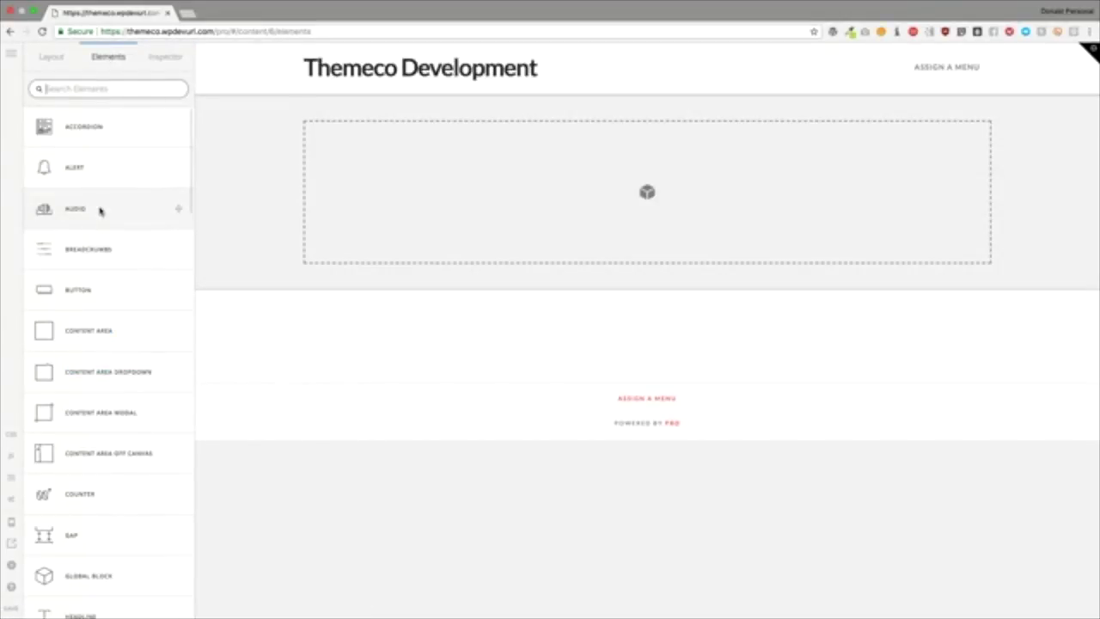
pyautogui.moveTo(101, 212); pyautogui.dragTo(462, 204)
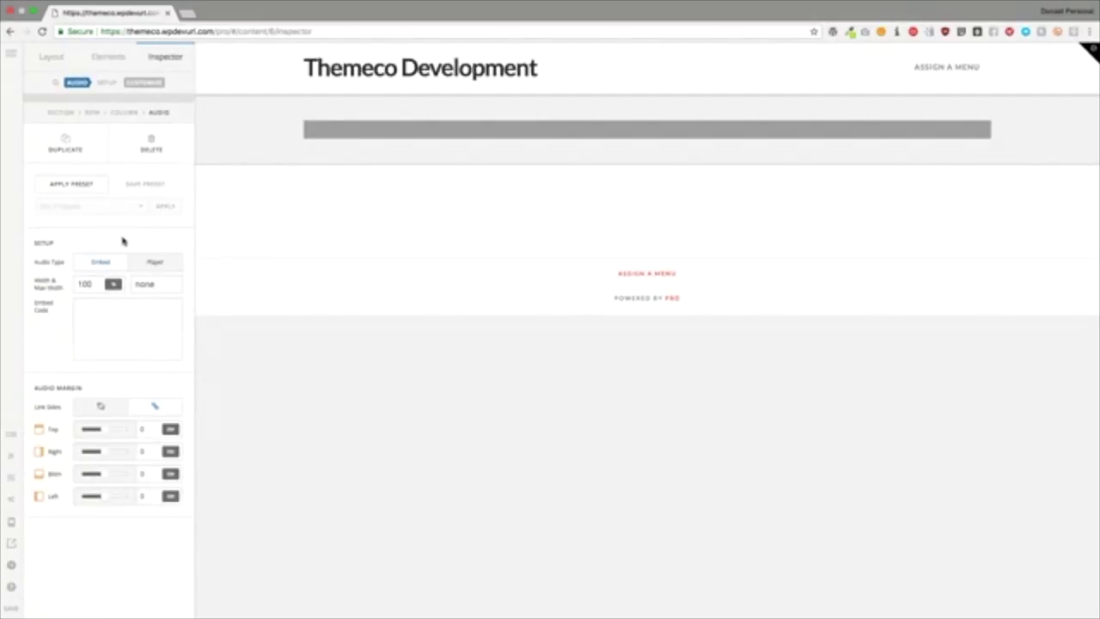
# Step: Paste the SoundCloud iframe into the Audio element's Embed Code field
pyautogui.click(109, 336)
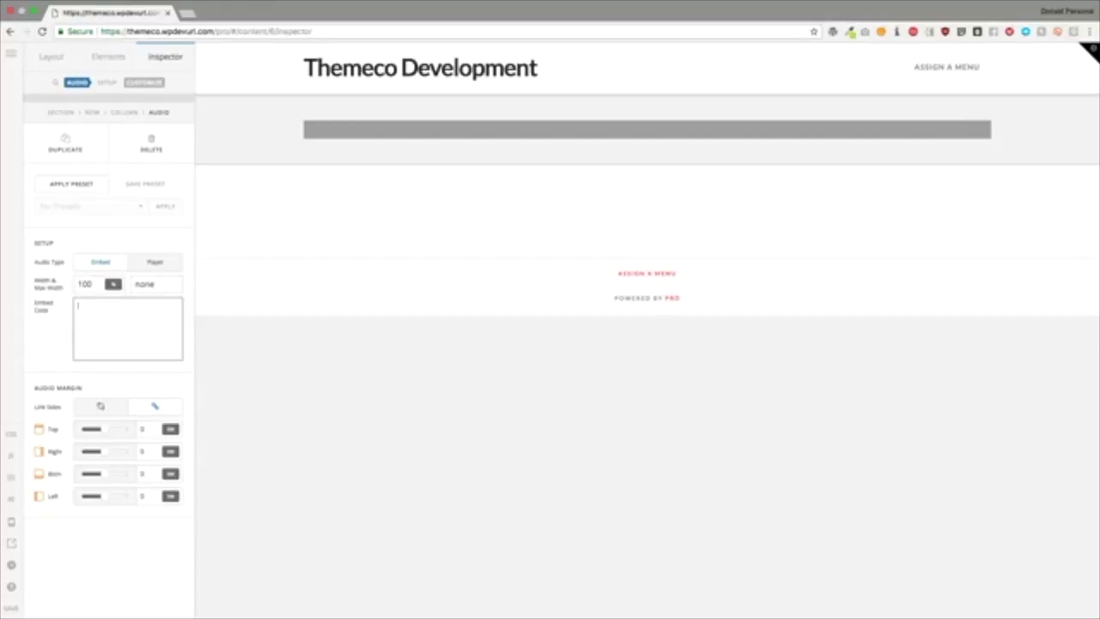
pyautogui.press('super+Tab')
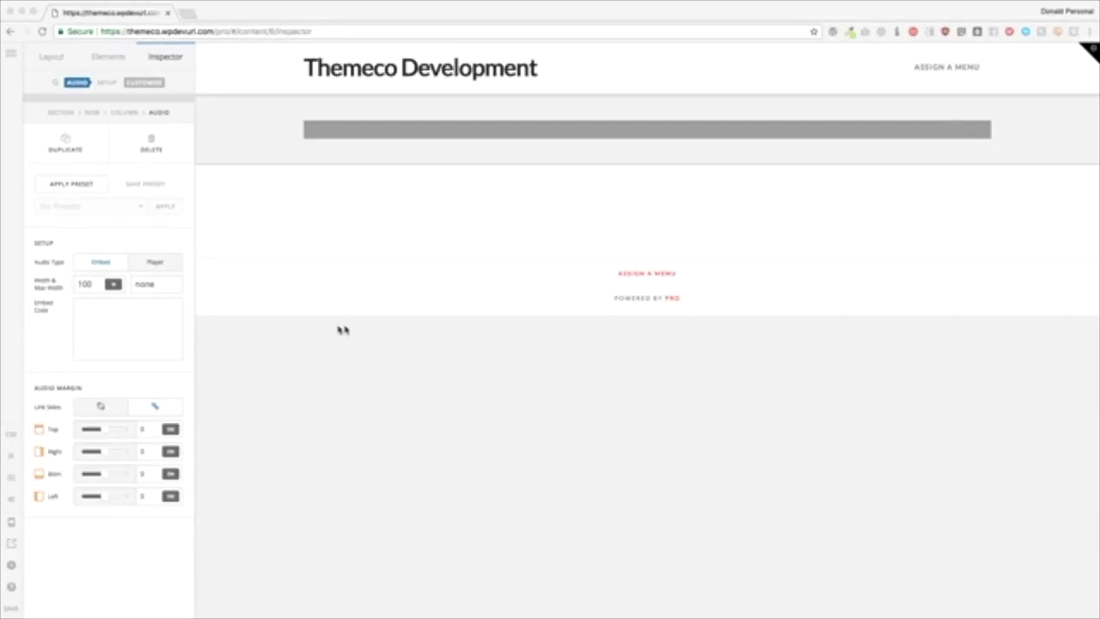
pyautogui.click(137, 319)
pyautogui.press('super+v')
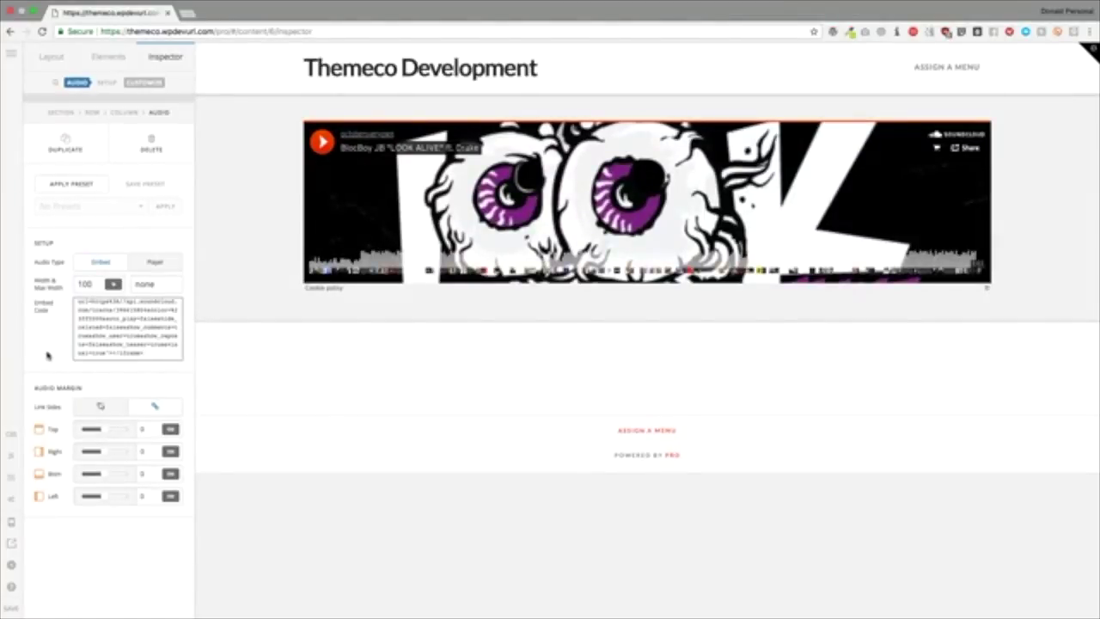
pyautogui.click(114, 237)
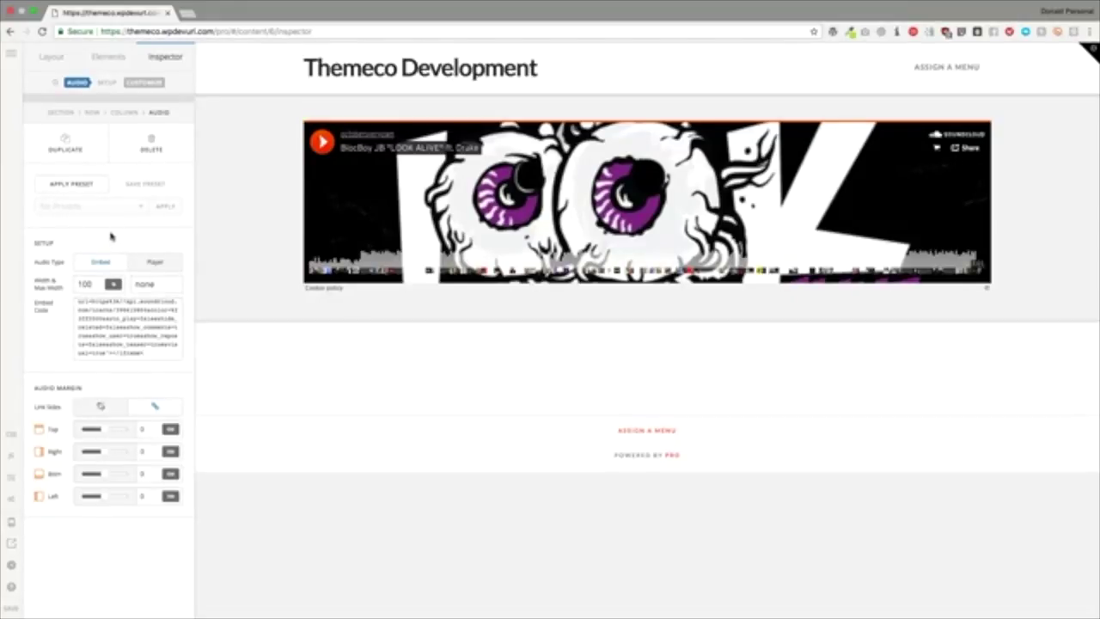
pyautogui.click(146, 261)
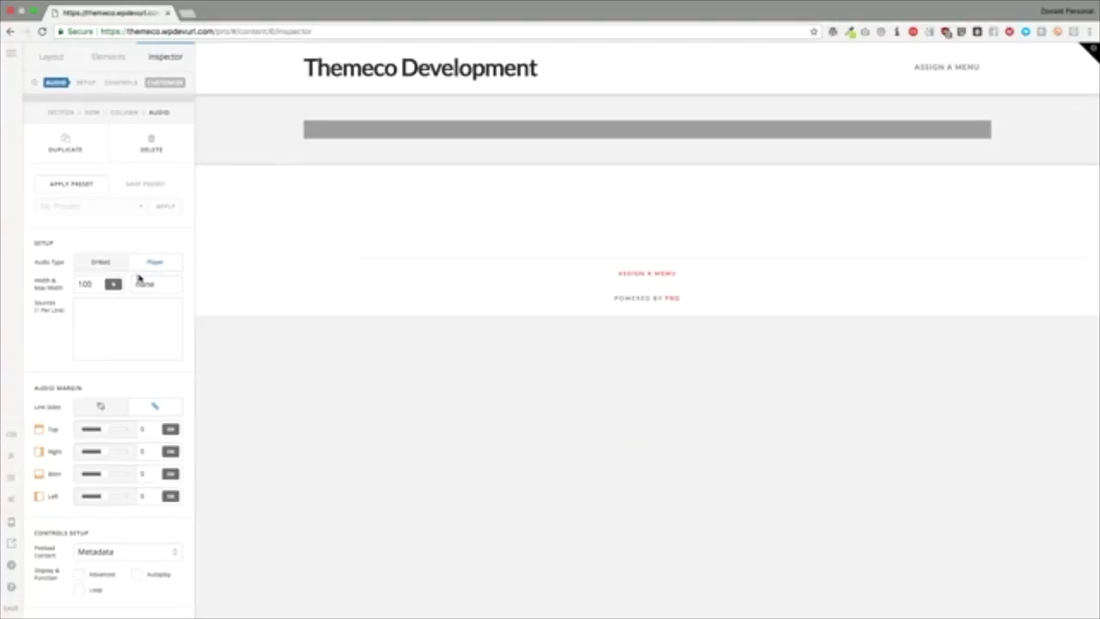
pyautogui.click(100, 261)
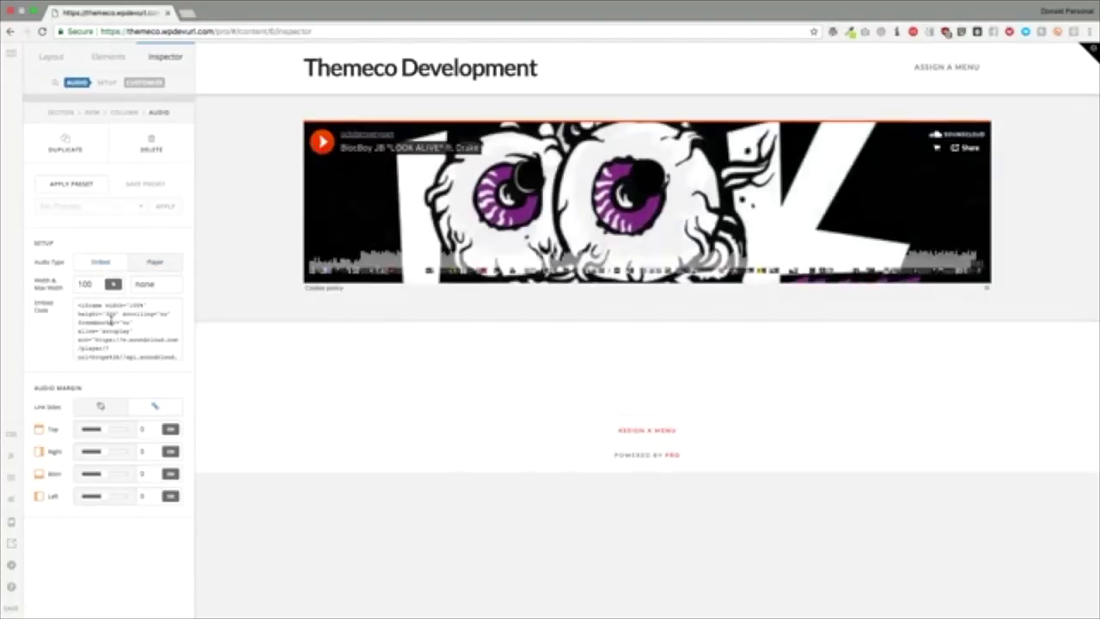
pyautogui.click(98, 284)
pyautogui.moveTo(90, 284); pyautogui.dragTo(73, 287)
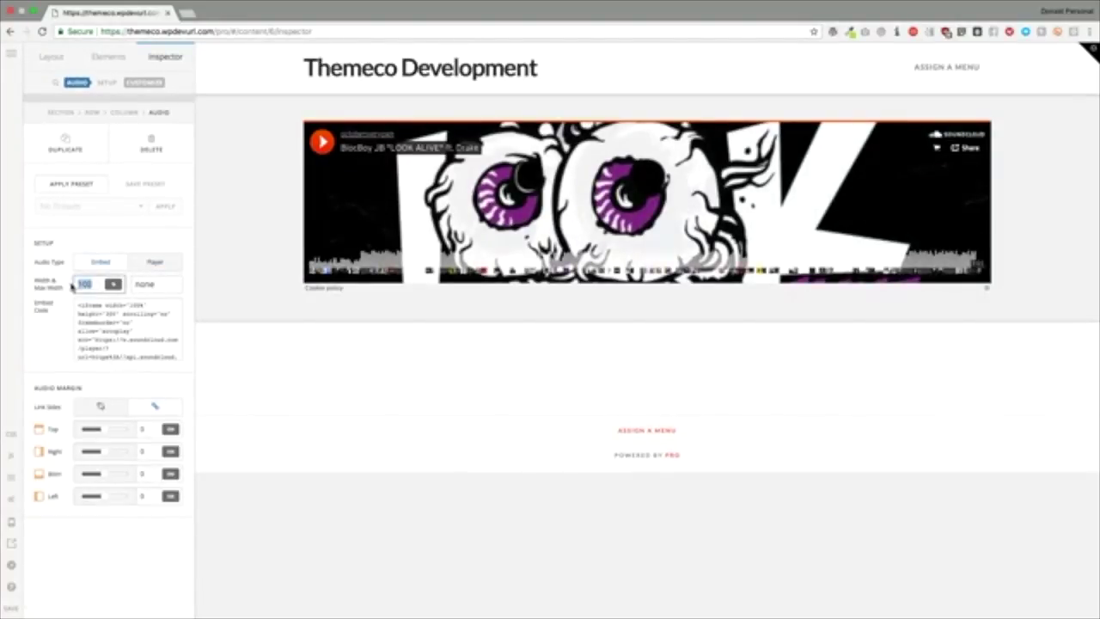
pyautogui.write('50')
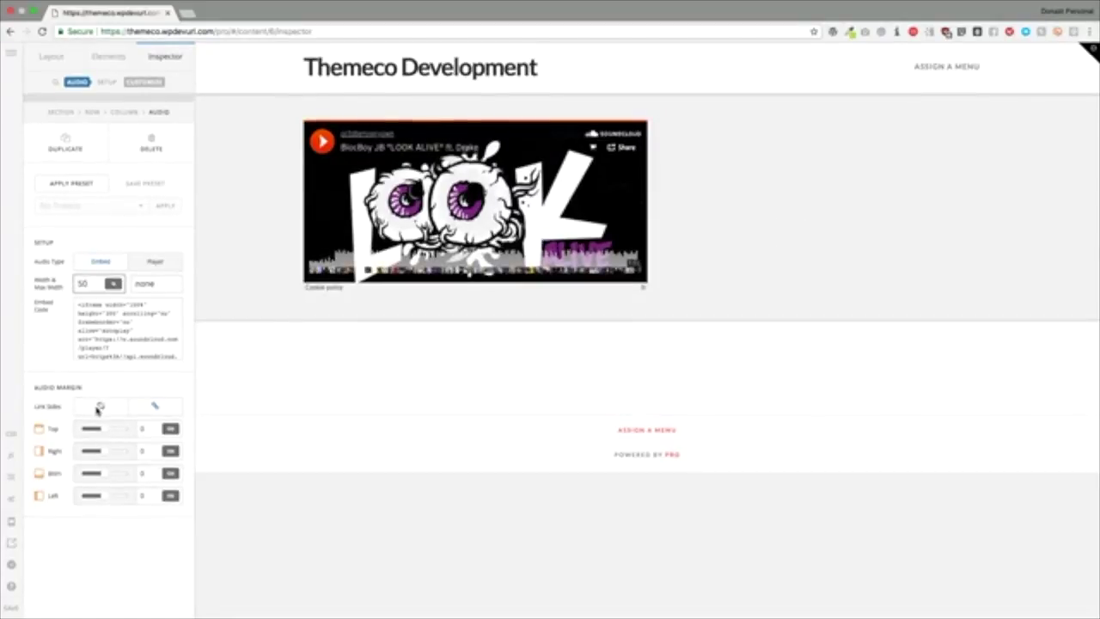
pyautogui.click(153, 84)
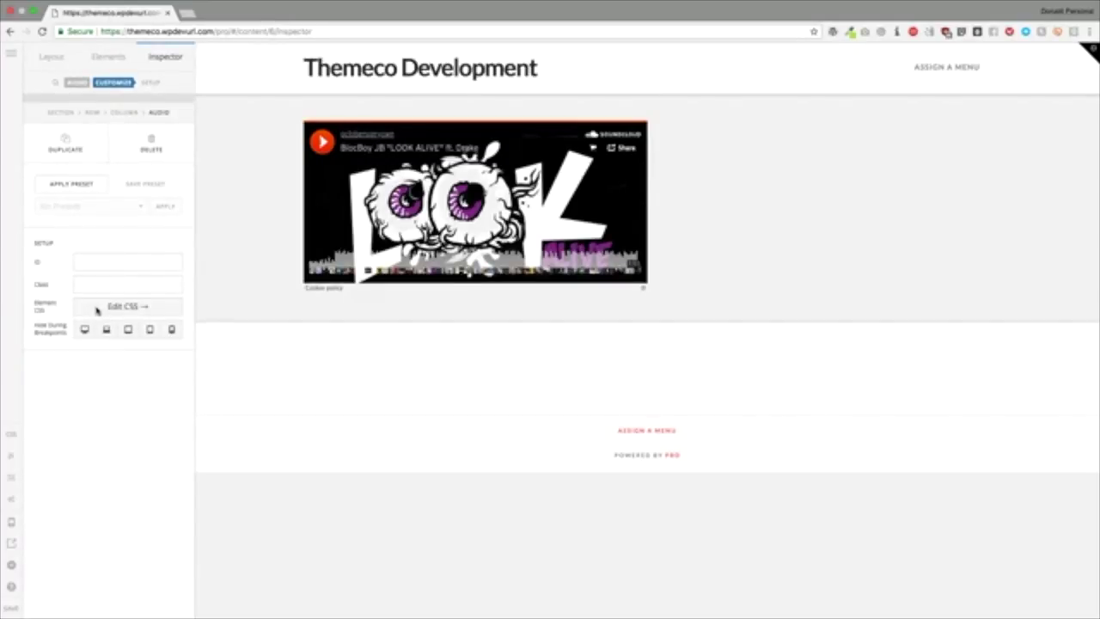
pyautogui.click(76, 82)
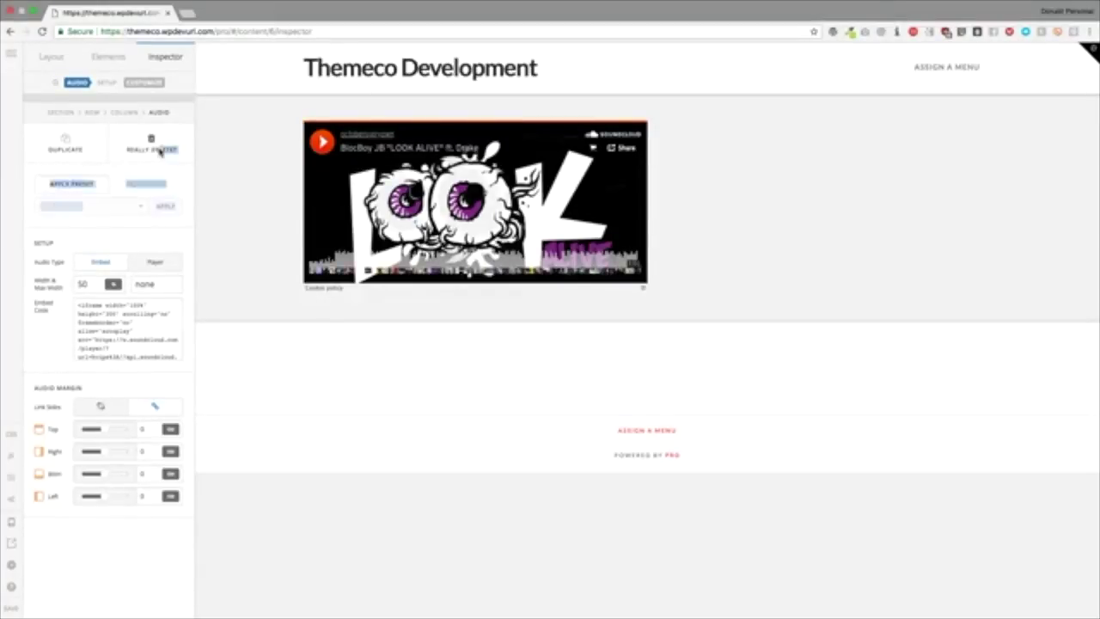
# Step: Delete the SoundCloud audio element, drop a Breadcrumbs element in its place, and select it
pyautogui.click(158, 148)
pyautogui.click(121, 59)
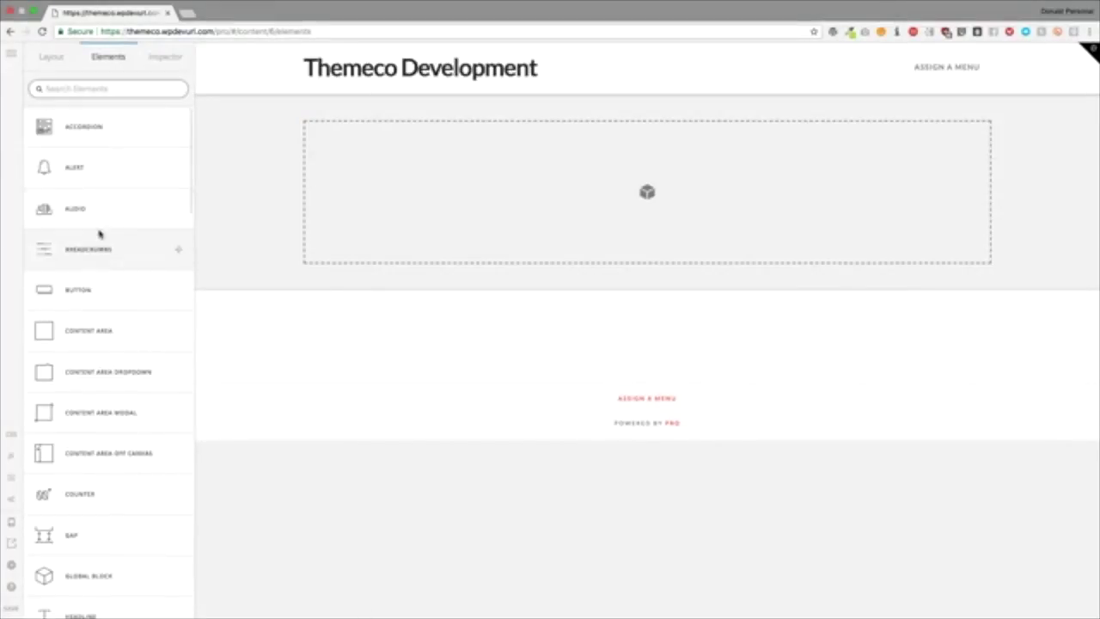
pyautogui.moveTo(157, 265); pyautogui.dragTo(408, 184)
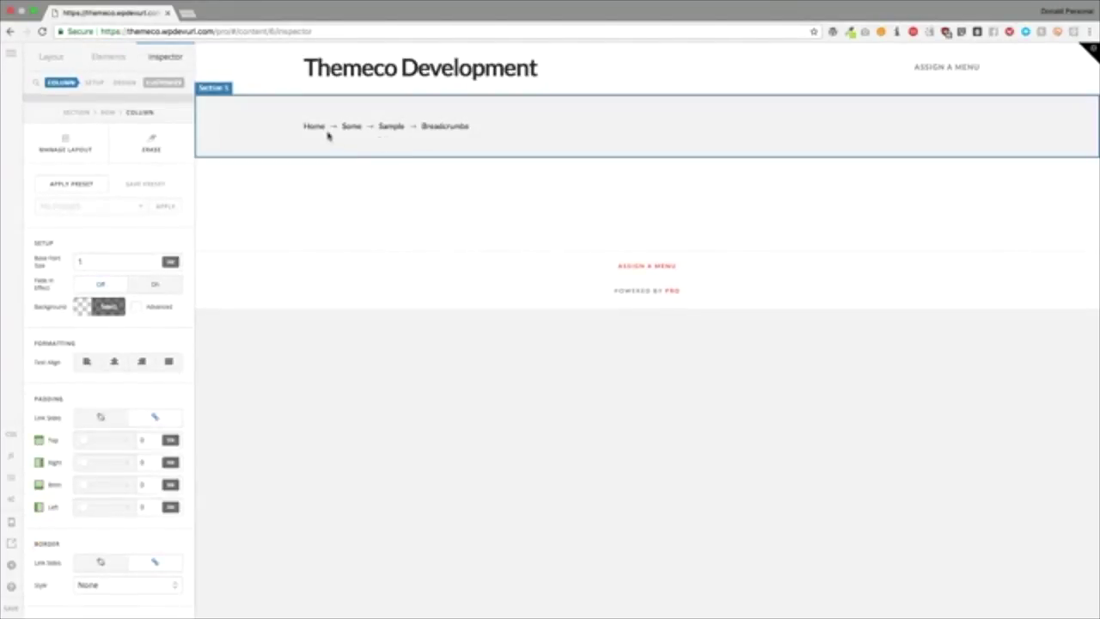
pyautogui.click(316, 127)
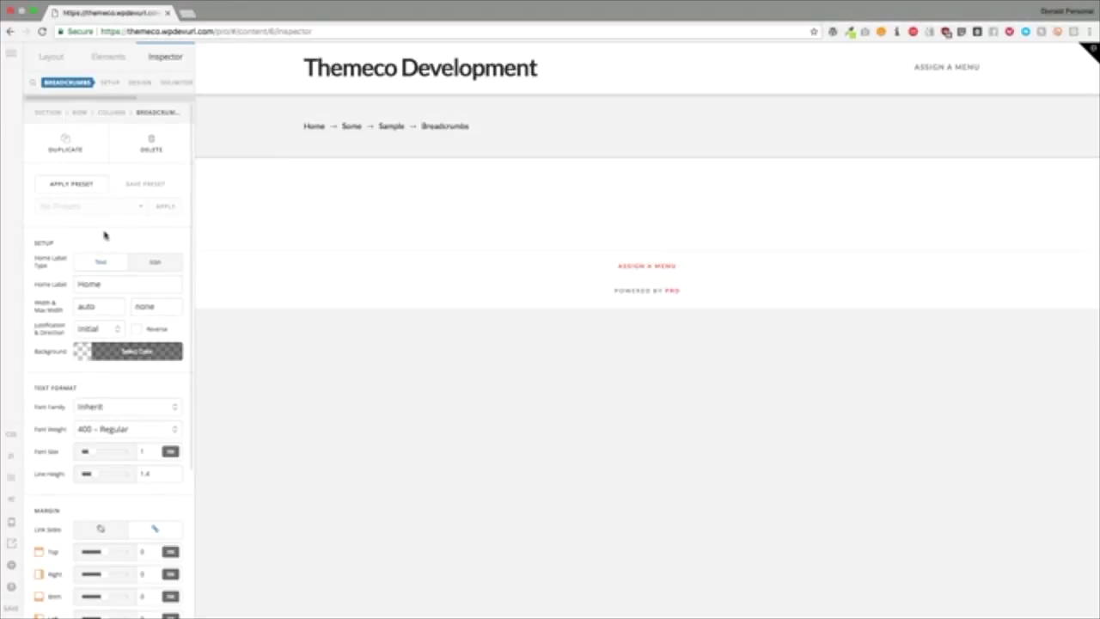
# Step: Set the breadcrumbs' Home Label Type to Icon, keeping the house icon
pyautogui.click(155, 263)
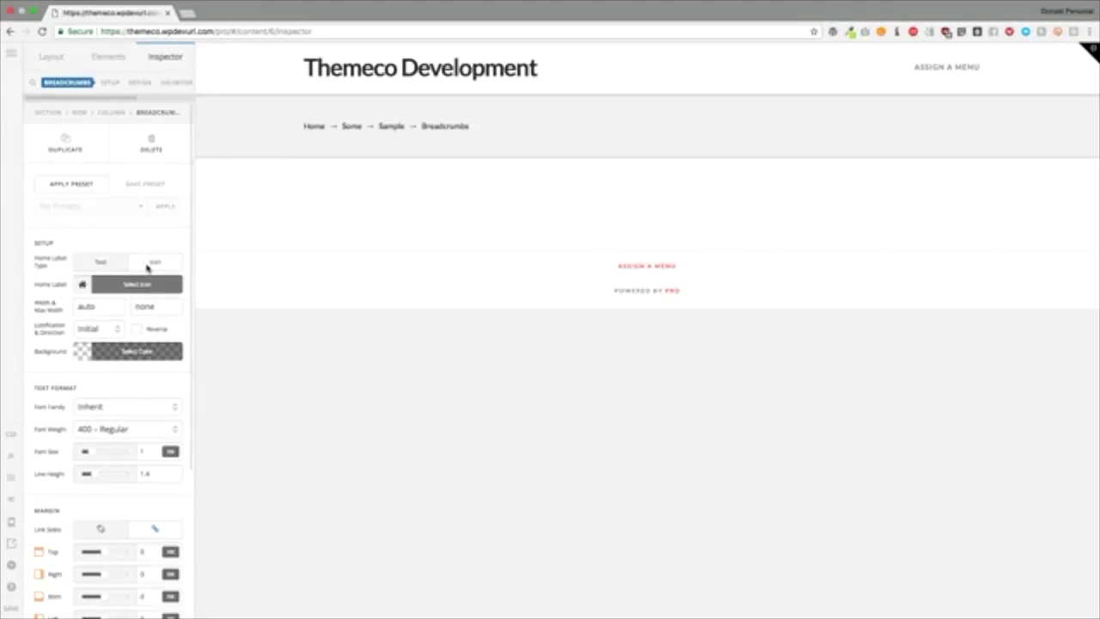
pyautogui.click(95, 264)
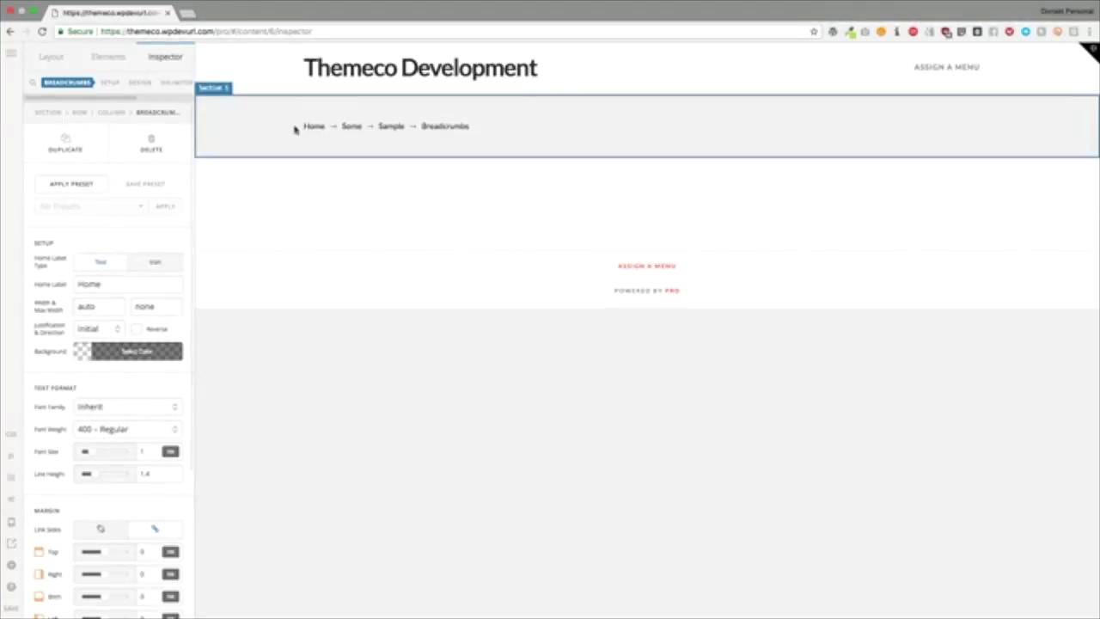
pyautogui.click(150, 263)
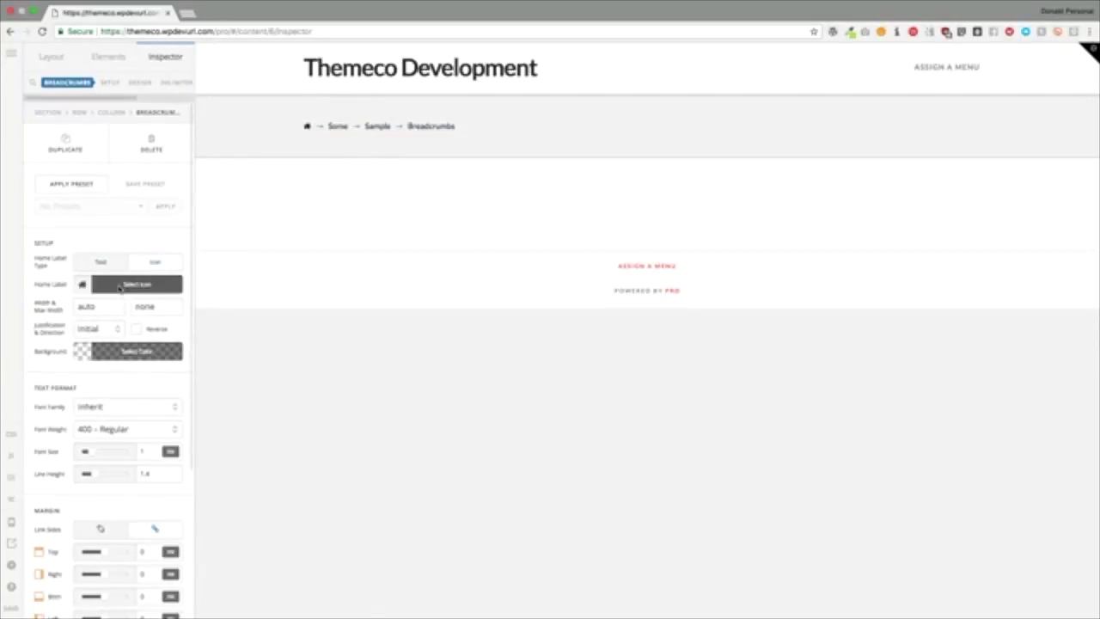
pyautogui.click(120, 286)
pyautogui.scroll(-5, 272, 250)
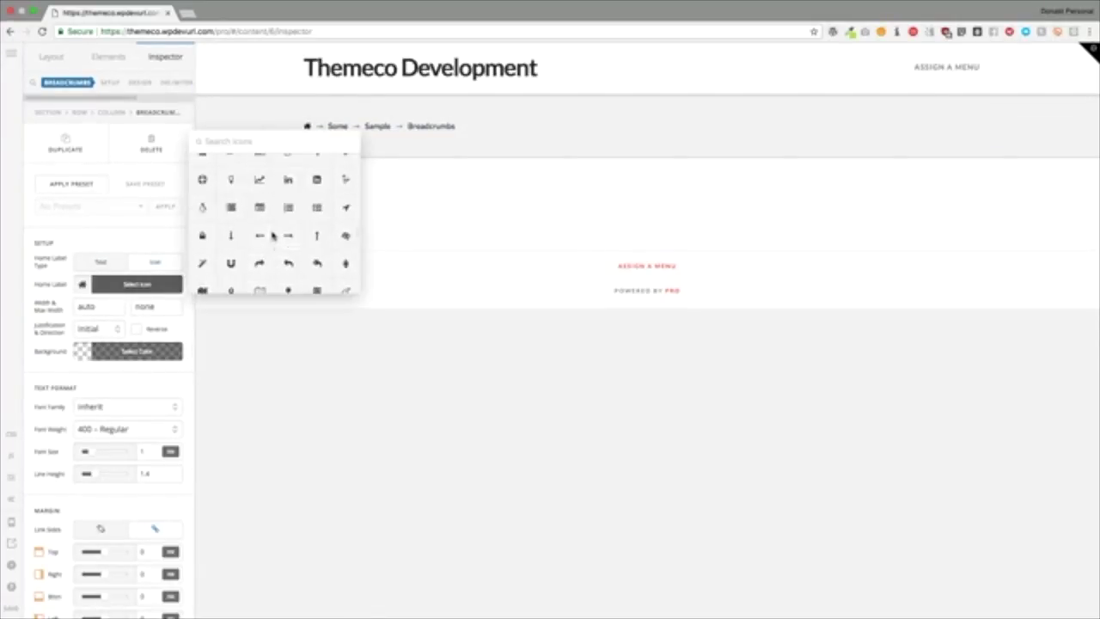
pyautogui.scroll(-5, 272, 237)
pyautogui.click(133, 284)
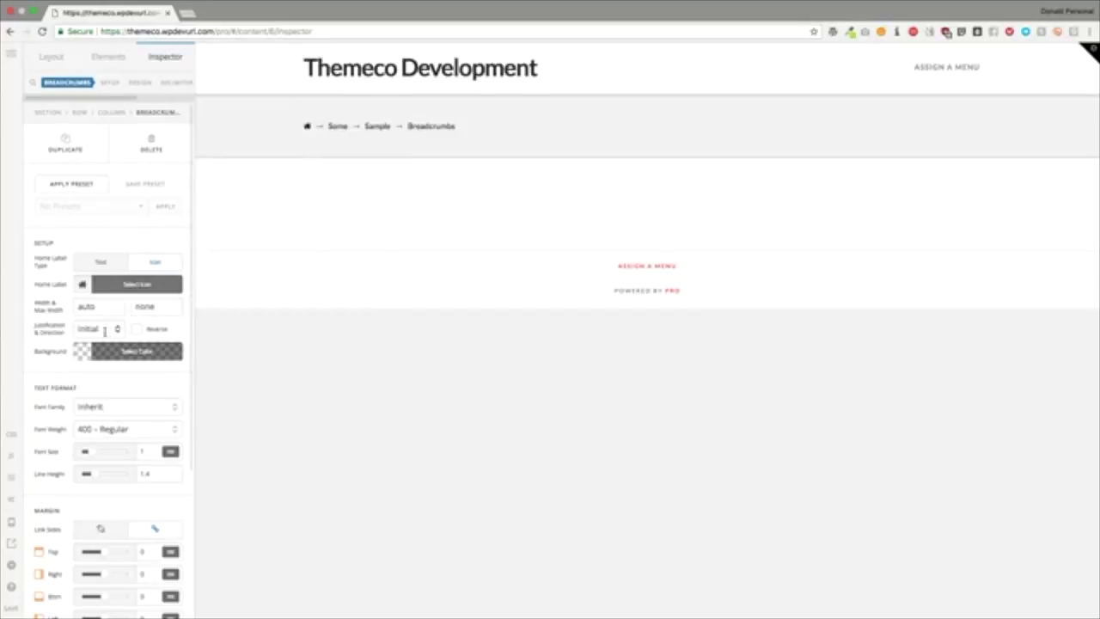
# Step: Set the breadcrumbs' justification to Center
pyautogui.moveTo(100, 307); pyautogui.dragTo(76, 308)
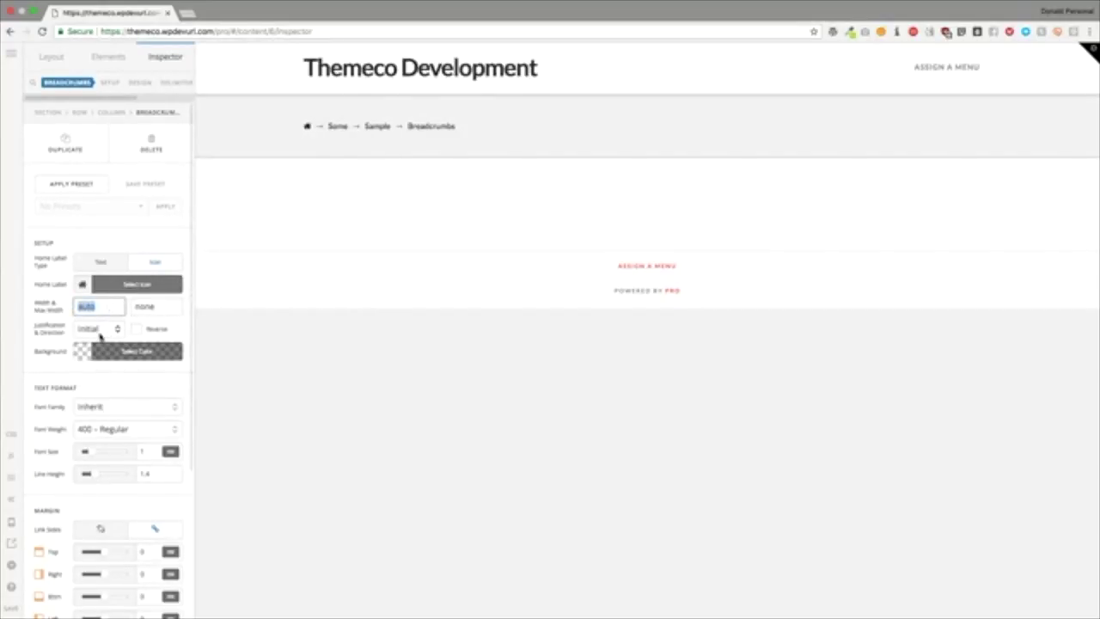
pyautogui.click(101, 332)
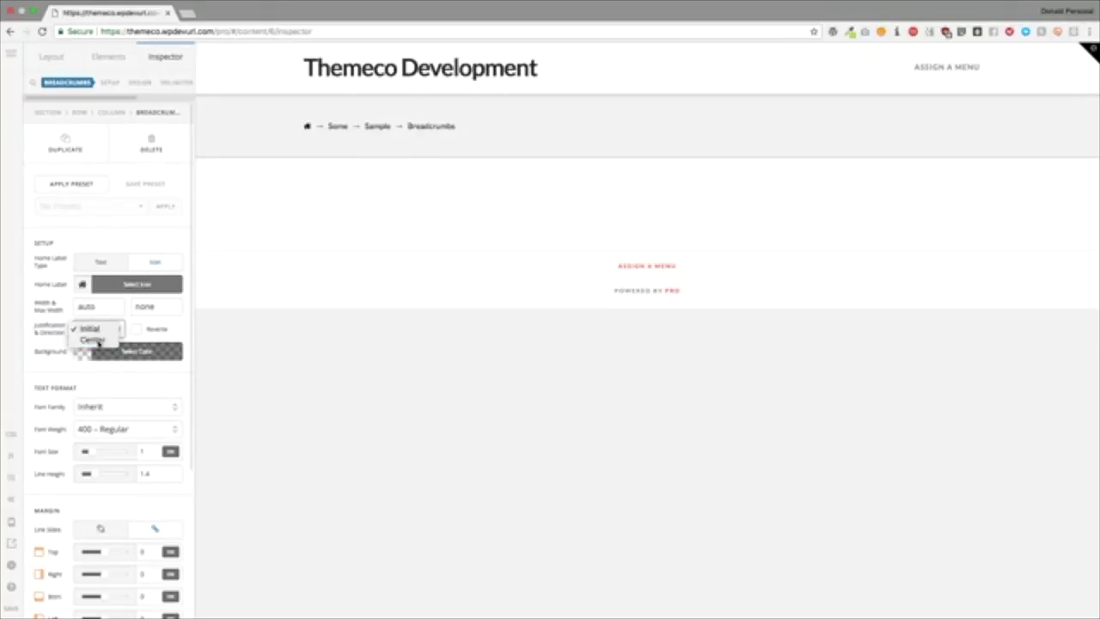
pyautogui.click(95, 341)
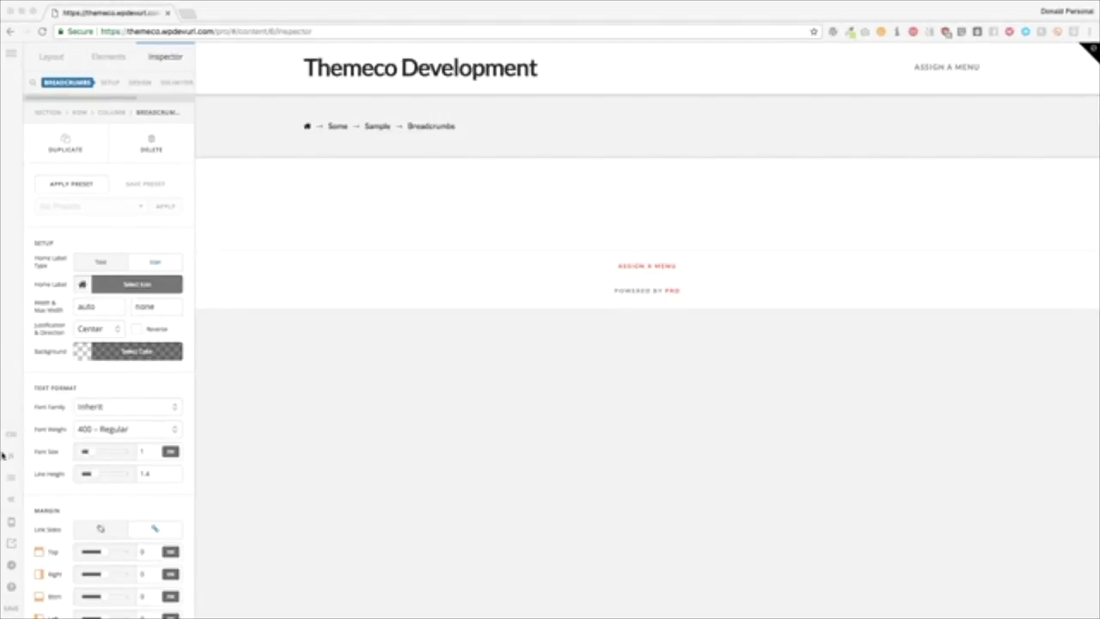
# Step: Give the breadcrumbs bar a red rgb(255,0,0) background
pyautogui.click(131, 350)
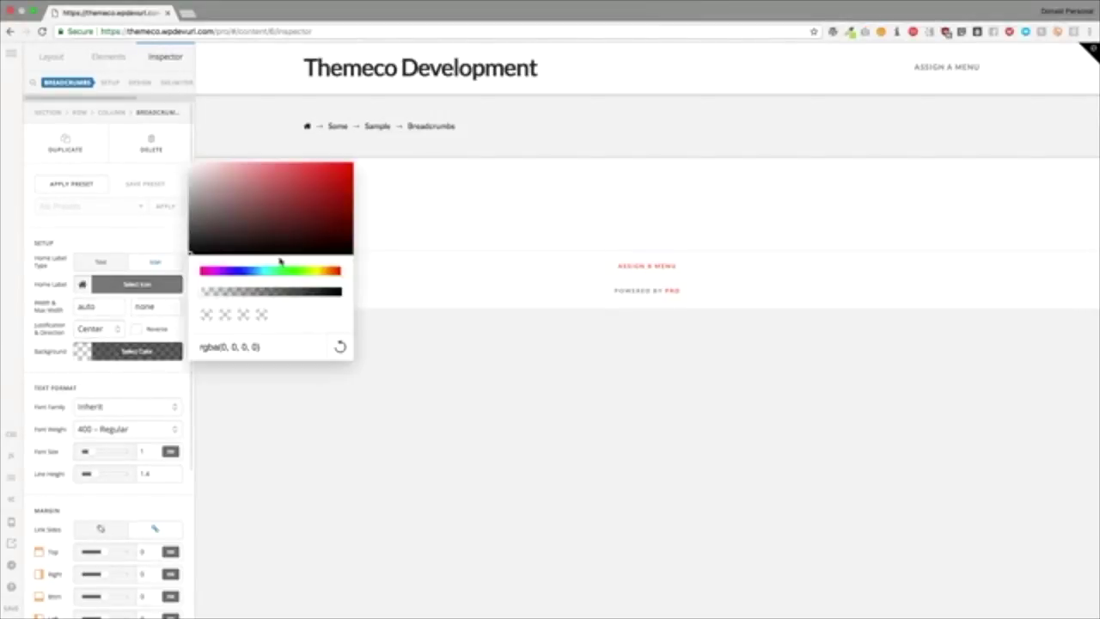
pyautogui.moveTo(310, 219); pyautogui.dragTo(373, 160)
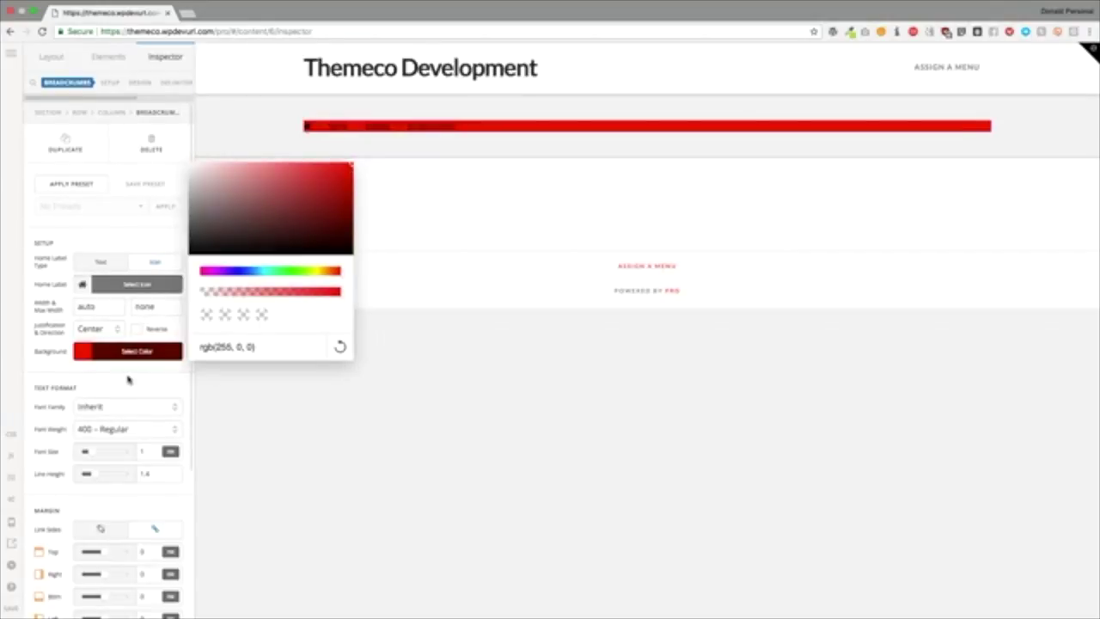
pyautogui.click(128, 380)
# Step: Toggle Reverse on and off again, and set the breadcrumbs Justification back to Initial
pyautogui.click(136, 329)
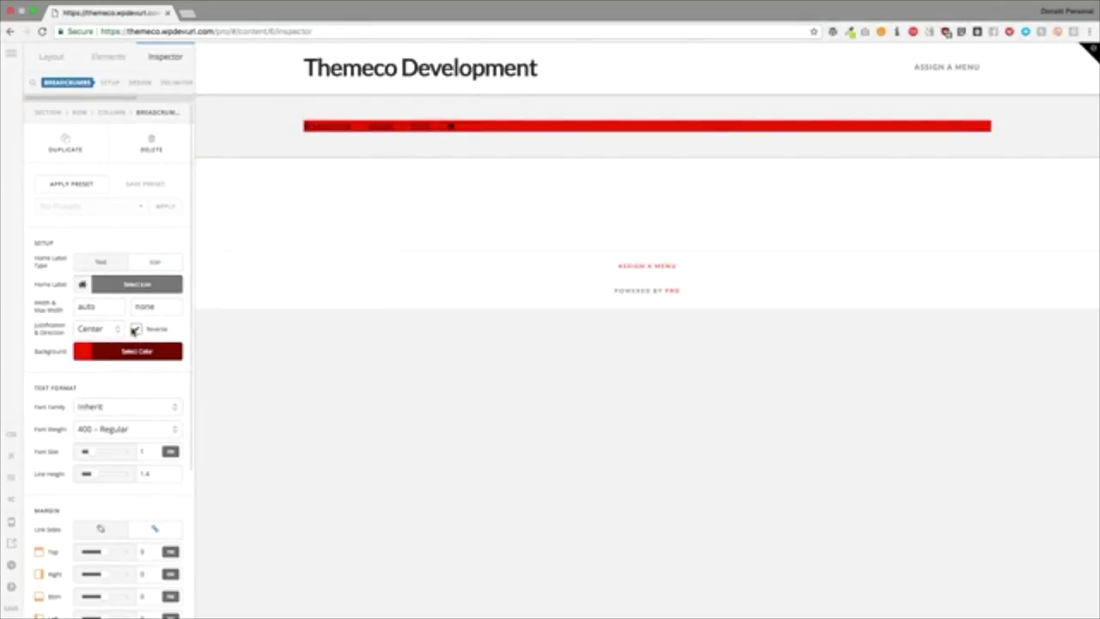
pyautogui.click(135, 330)
pyautogui.click(110, 332)
pyautogui.click(106, 318)
# Step: Set the breadcrumbs' top margin to 0 and top padding to 1
pyautogui.scroll(-5, 105, 379)
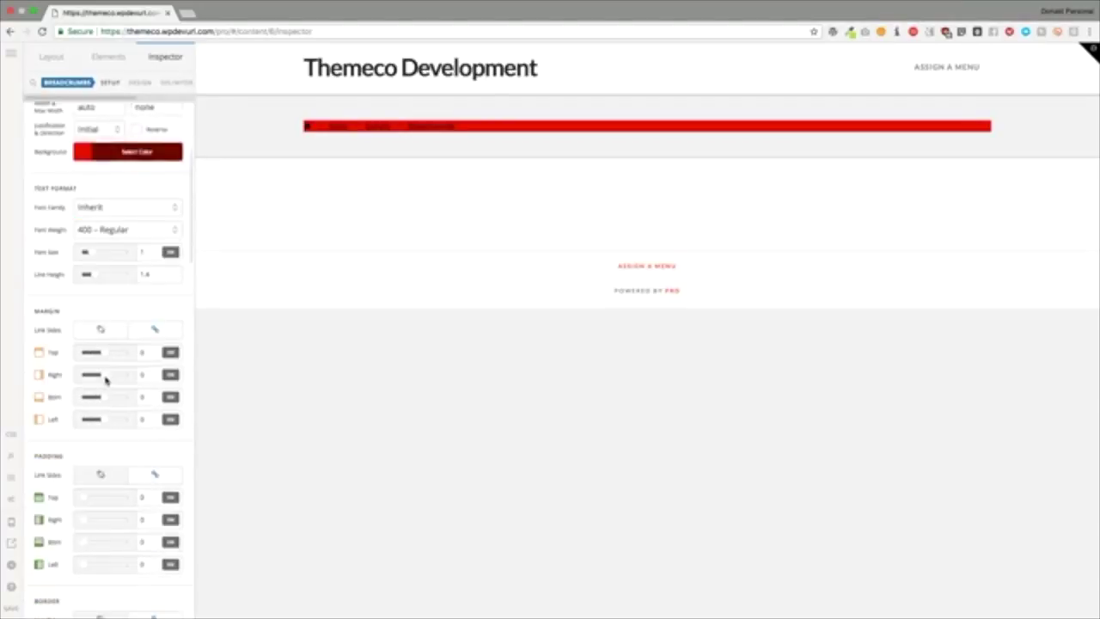
pyautogui.scroll(-2, 105, 380)
pyautogui.click(142, 271)
pyautogui.write('1')
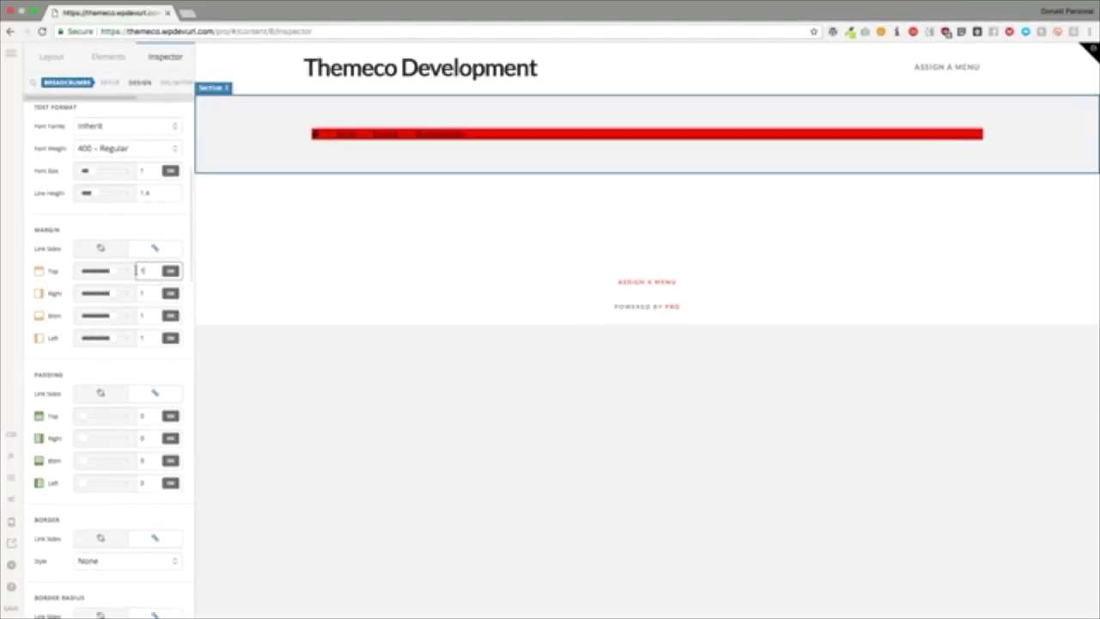
pyautogui.press('BackSpace')
pyautogui.write('0')
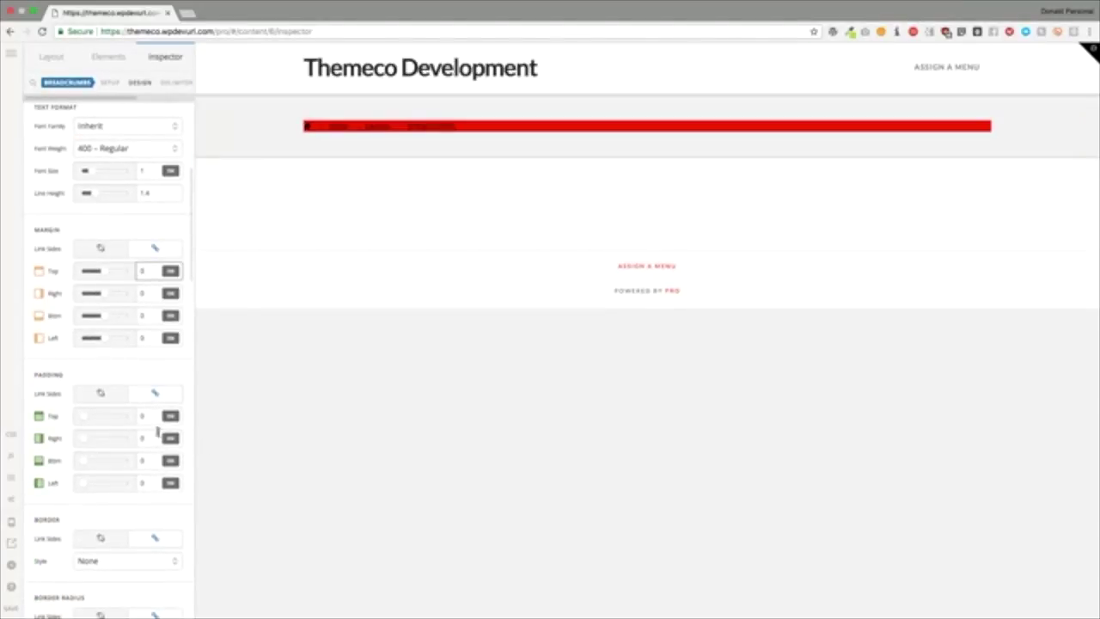
pyautogui.click(142, 416)
pyautogui.write('1')
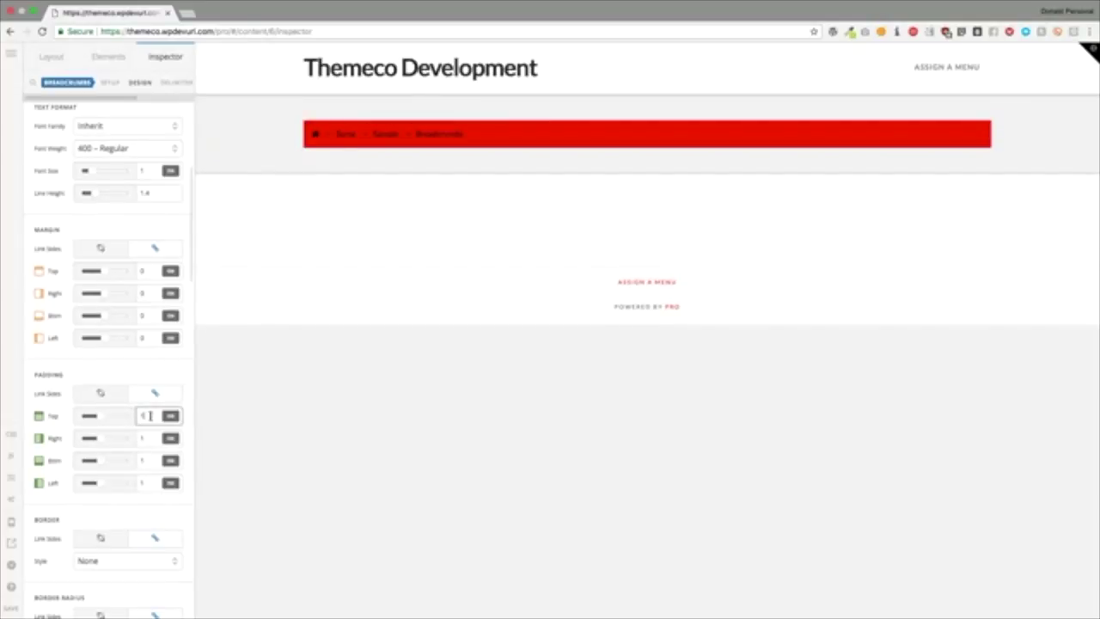
# Step: Check the breadcrumbs border style and leave it at None
pyautogui.scroll(-3, 123, 364)
pyautogui.scroll(-4, 123, 365)
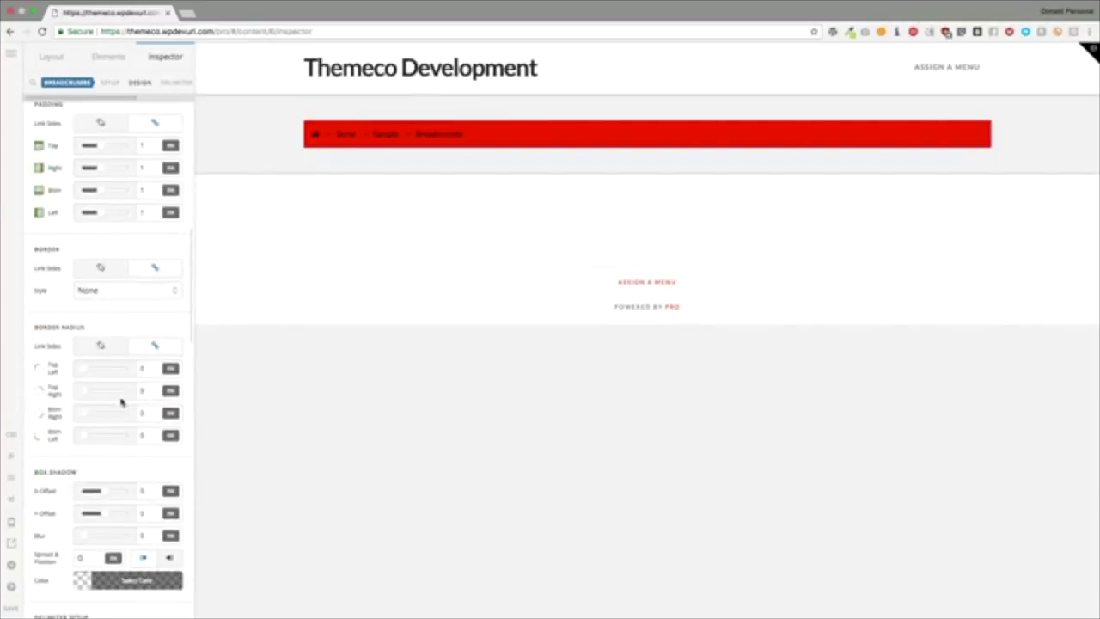
pyautogui.click(103, 294)
pyautogui.click(51, 344)
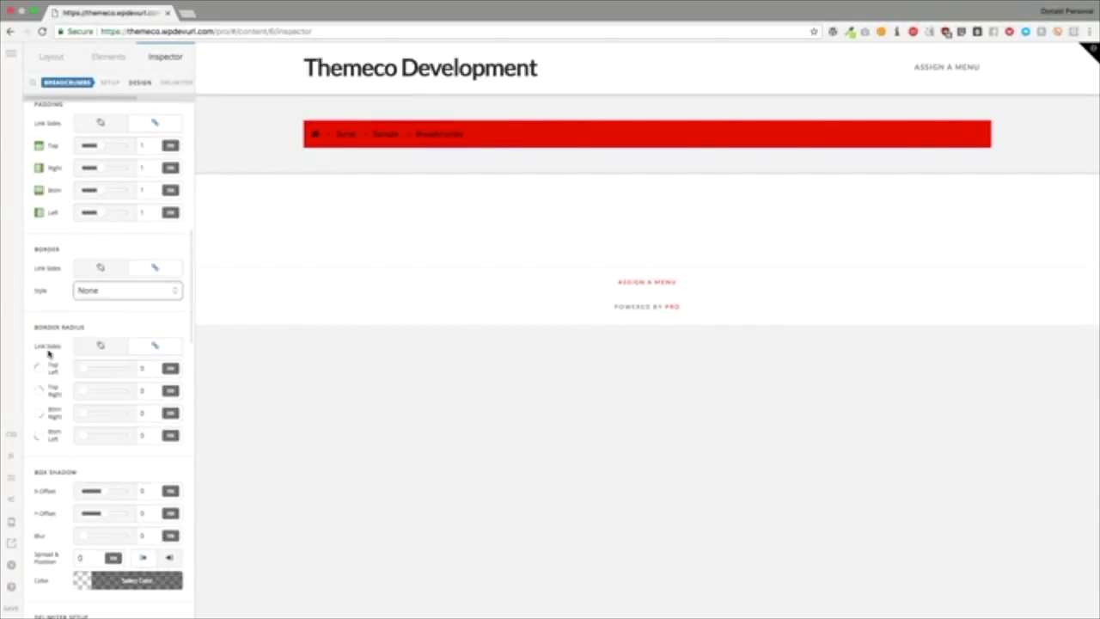
# Step: Give the box shadow blur 10, spread 10 and a semi-transparent black colour
pyautogui.scroll(-4, 41, 384)
pyautogui.scroll(-1, 37, 384)
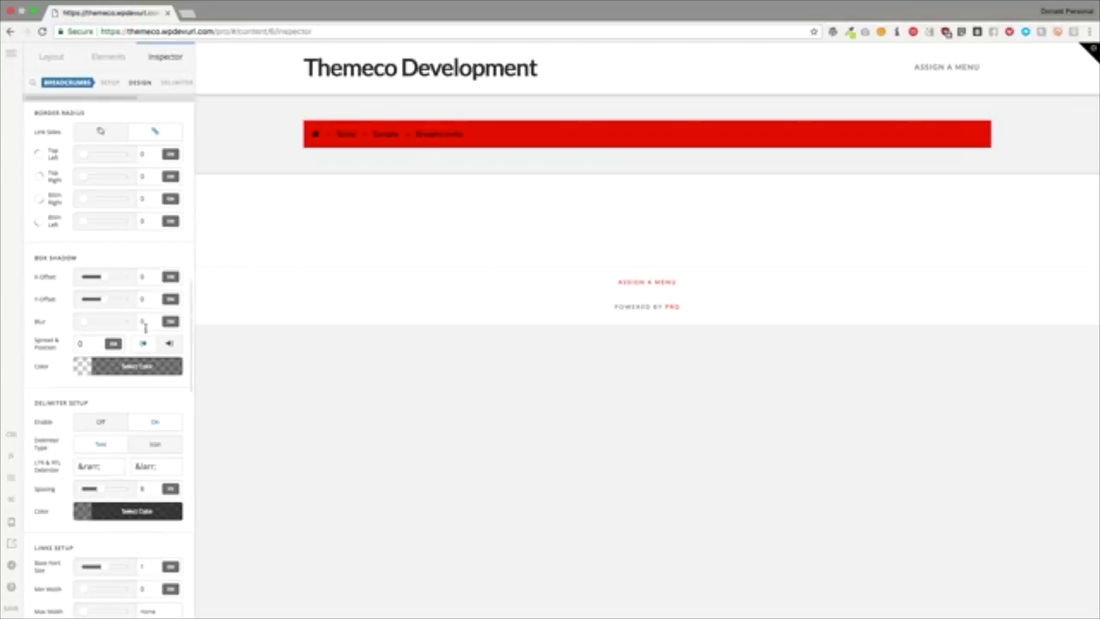
pyautogui.click(152, 320)
pyautogui.write('10')
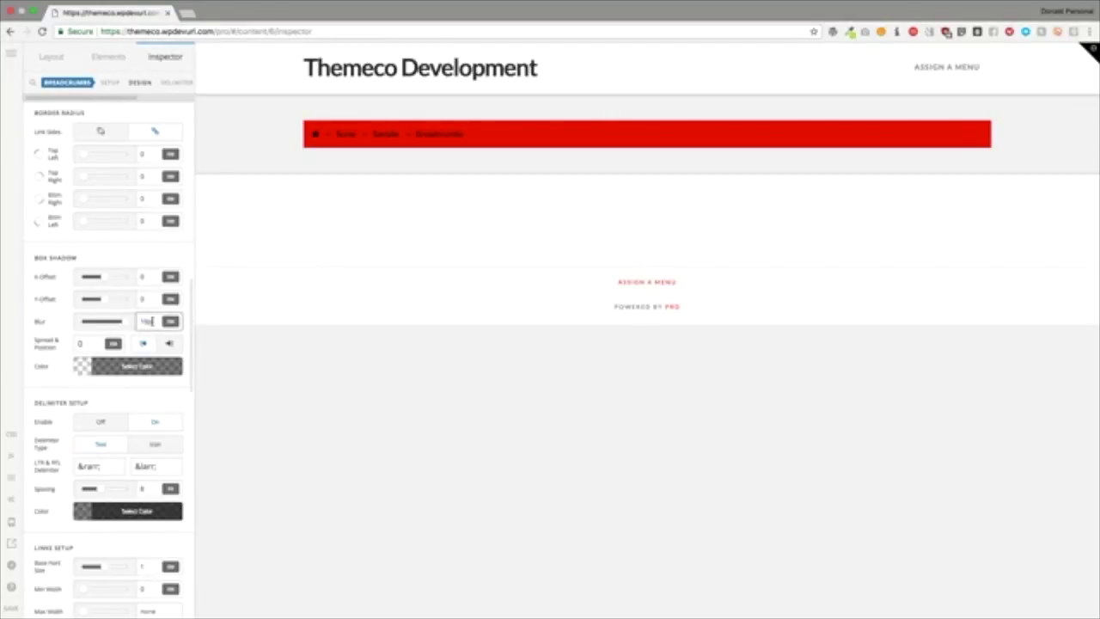
pyautogui.press('Tab')
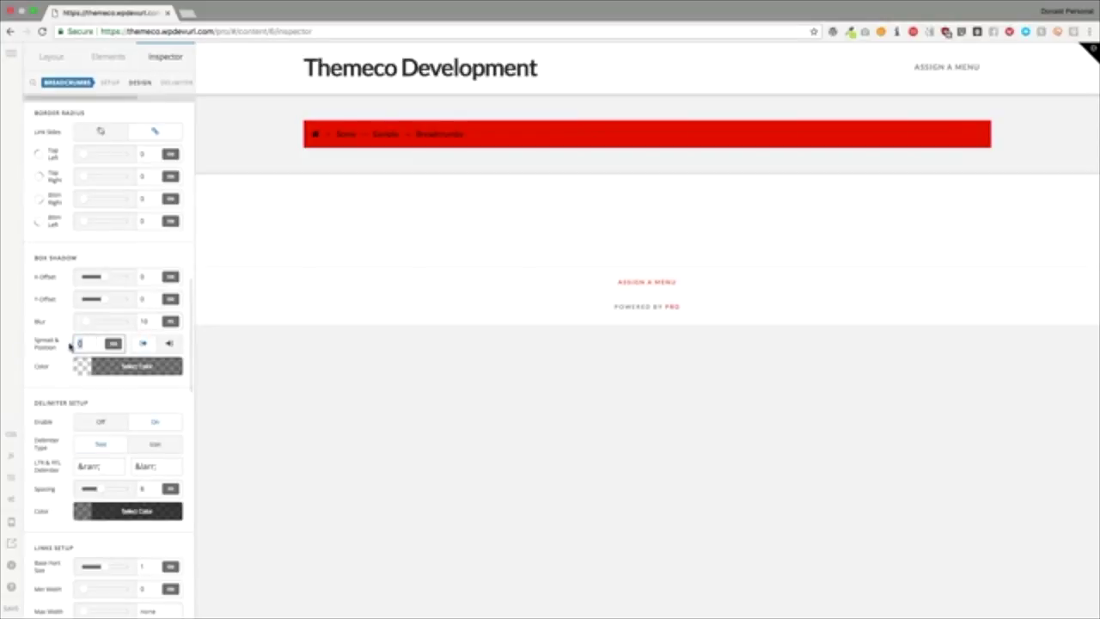
pyautogui.write('10')
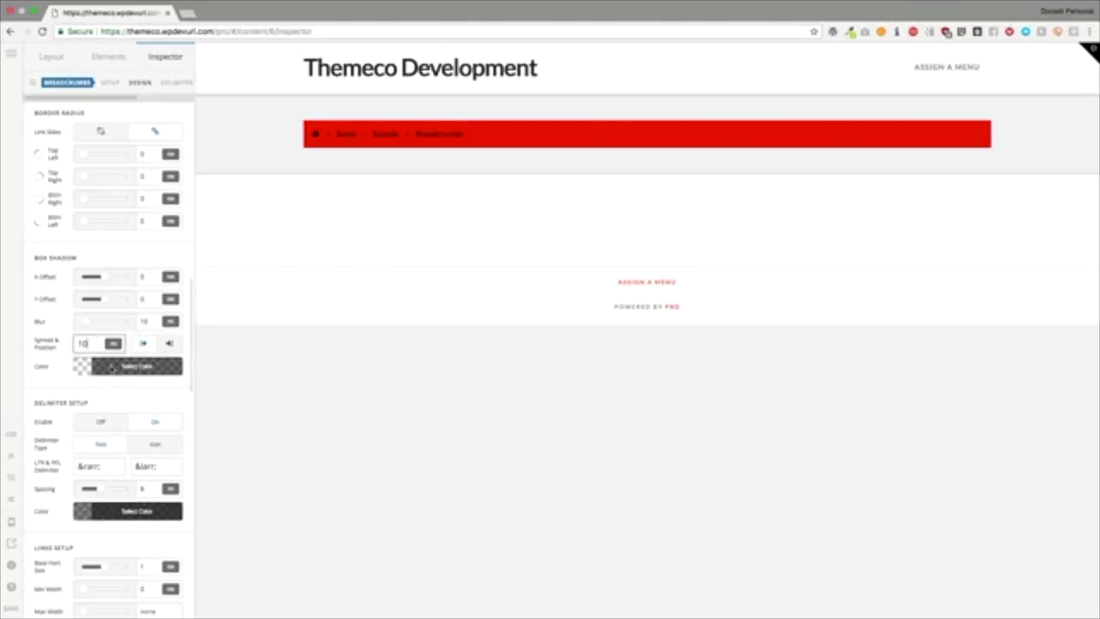
pyautogui.click(99, 365)
pyautogui.moveTo(222, 334)
pyautogui.mouseDown()
pyautogui.moveTo(276, 336)
pyautogui.moveTo(233, 337)
pyautogui.mouseUp()
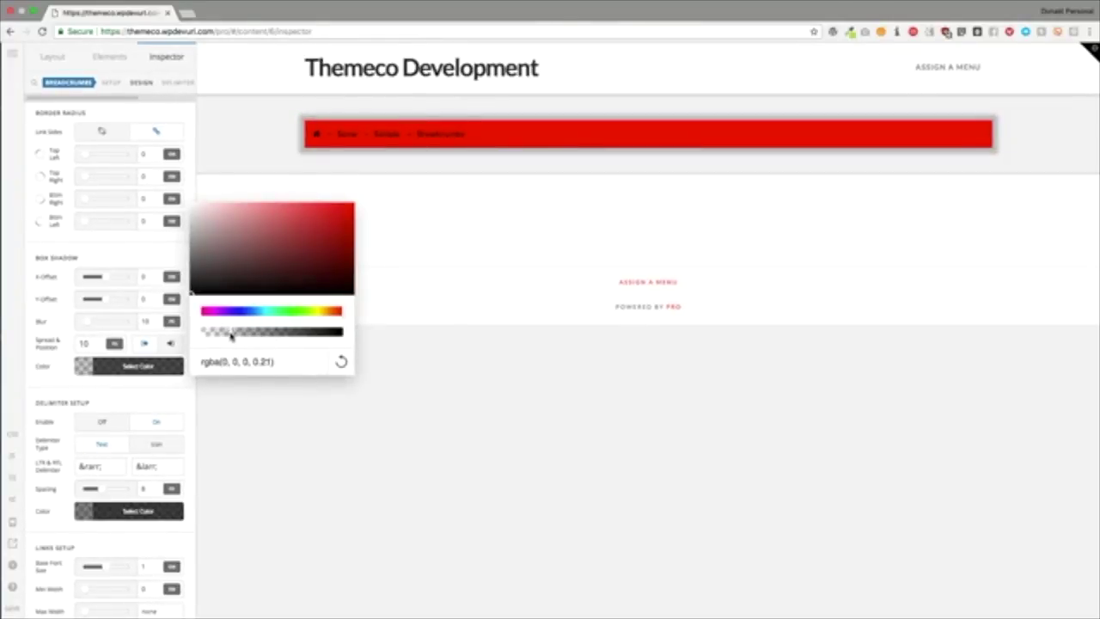
pyautogui.click(132, 248)
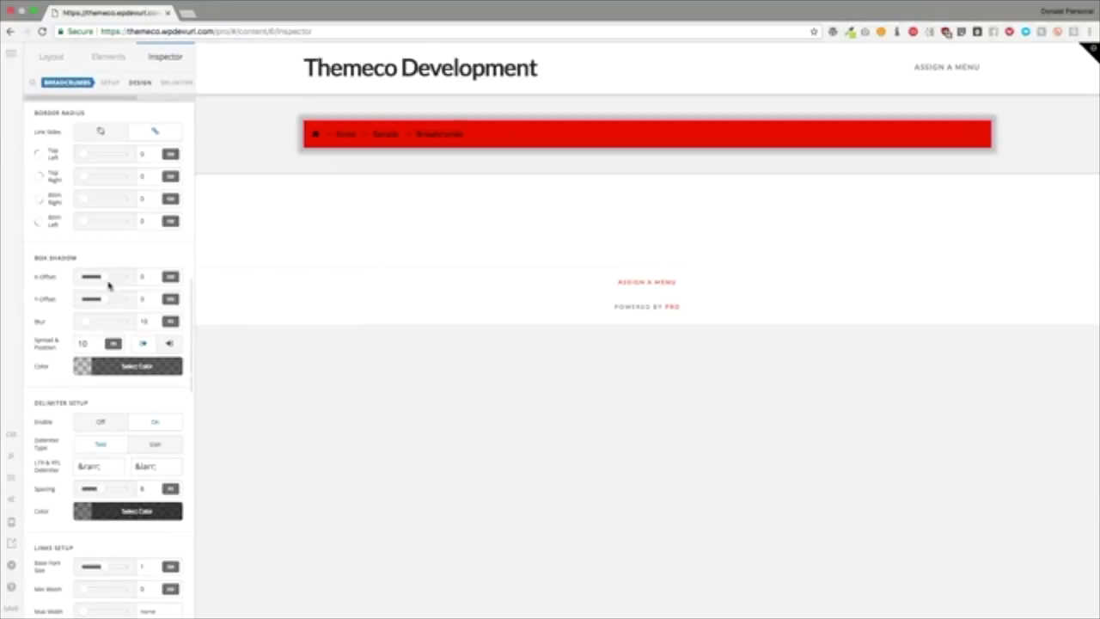
# Step: Set the box shadow's X-Offset to 2 so it sits nearly beneath the bar
pyautogui.moveTo(103, 279); pyautogui.dragTo(135, 279)
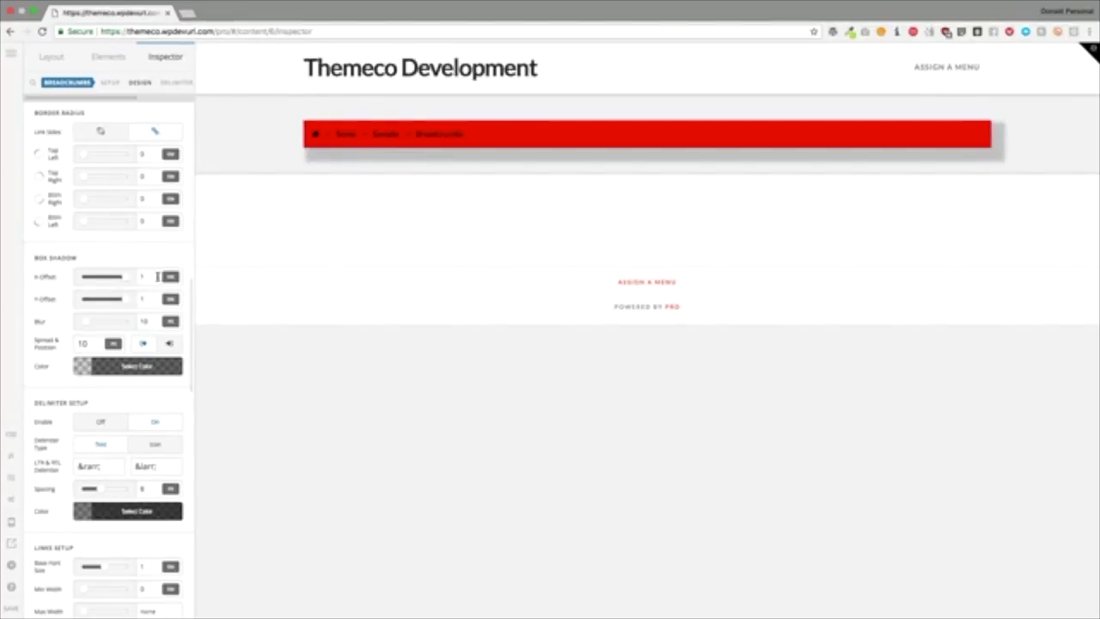
pyautogui.click(150, 284)
pyautogui.press('Up')
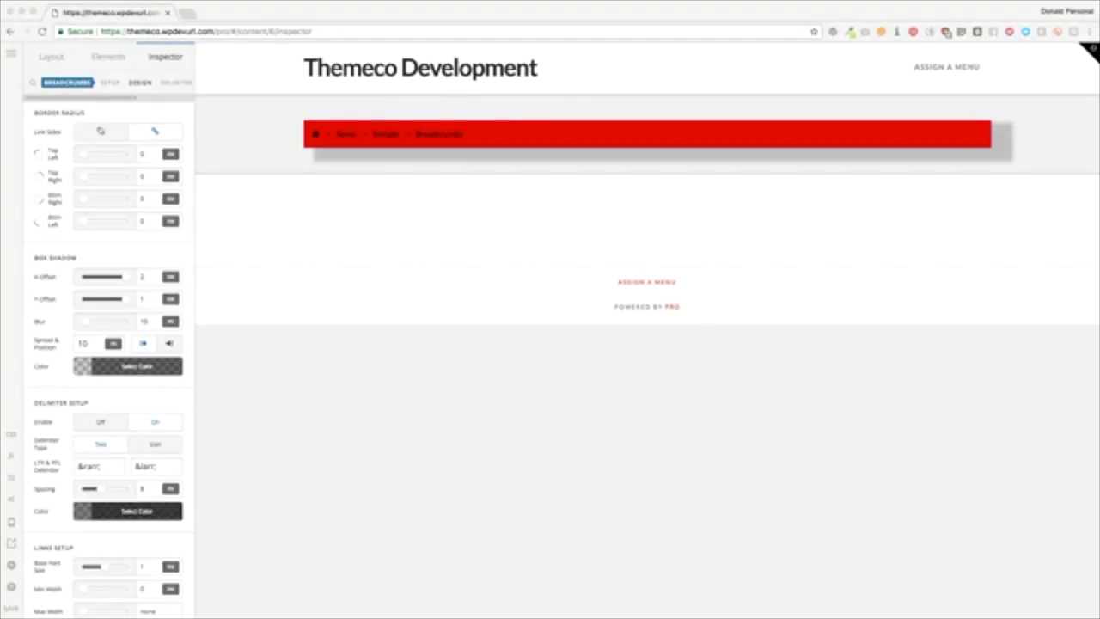
pyautogui.click(164, 272)
pyautogui.click(148, 276)
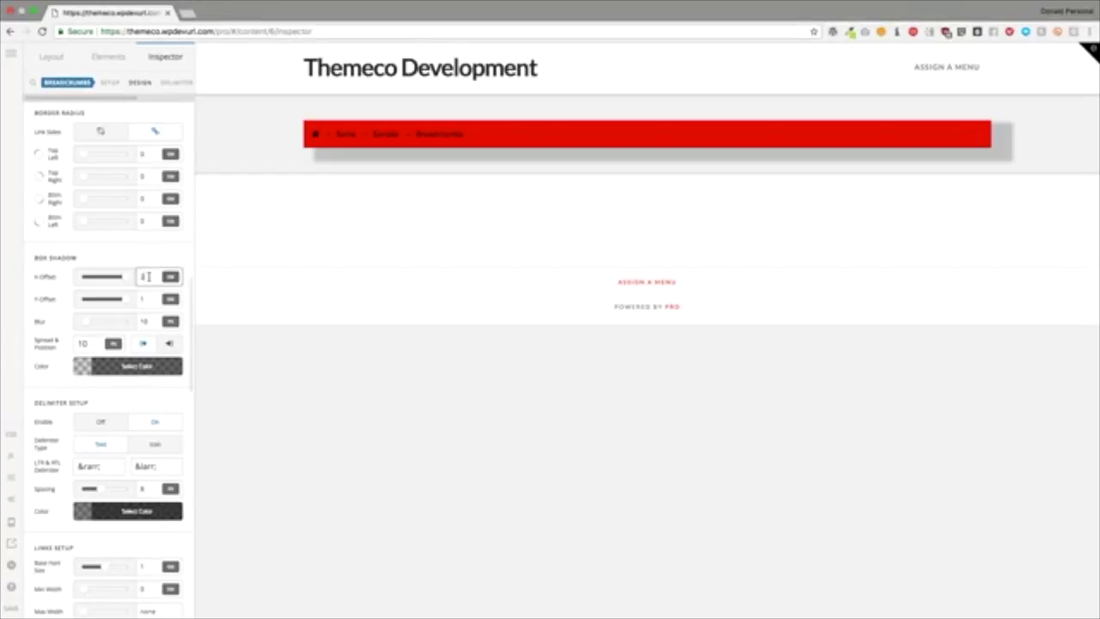
pyautogui.press('BackSpace')
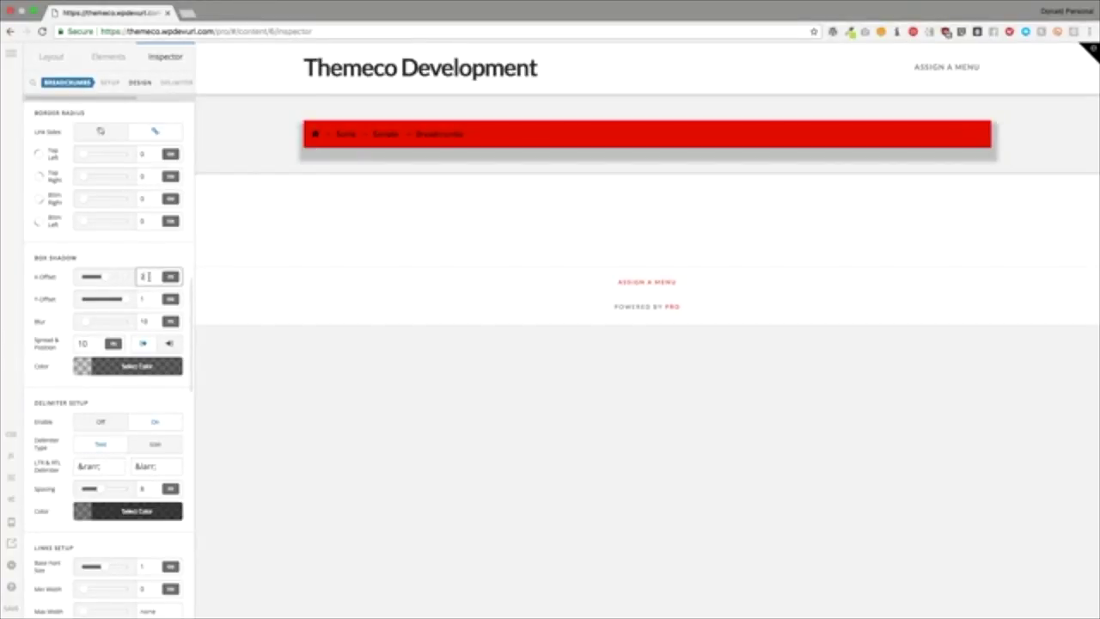
pyautogui.moveTo(170, 276)
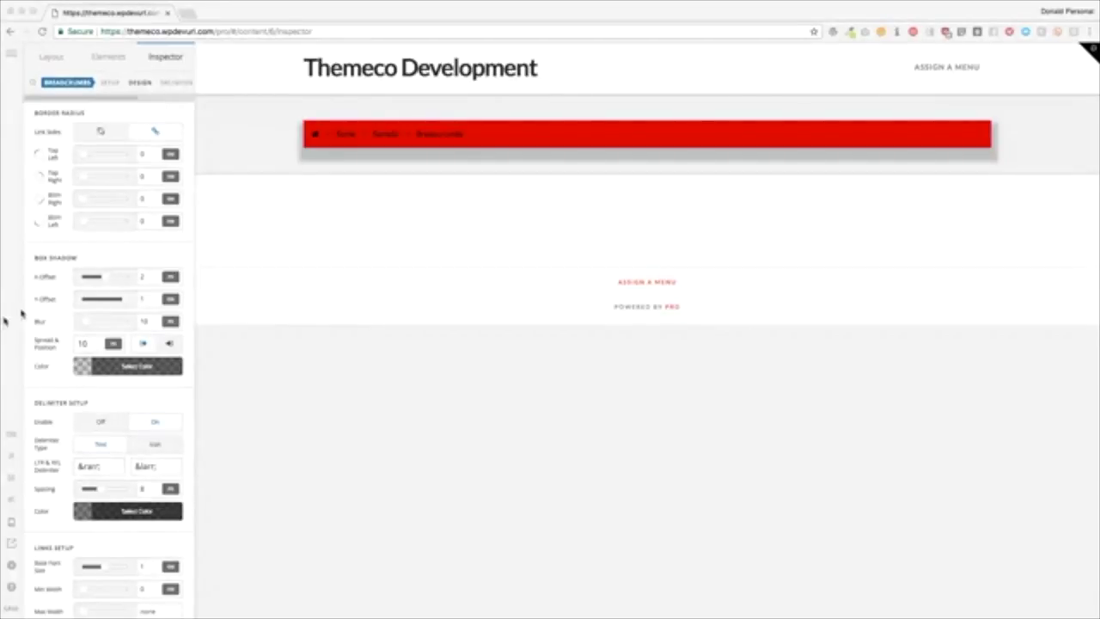
# Step: Set the breadcrumb links' padding to 1 and their top margin to 1
pyautogui.scroll(-2, 110, 246)
pyautogui.scroll(-9, 113, 247)
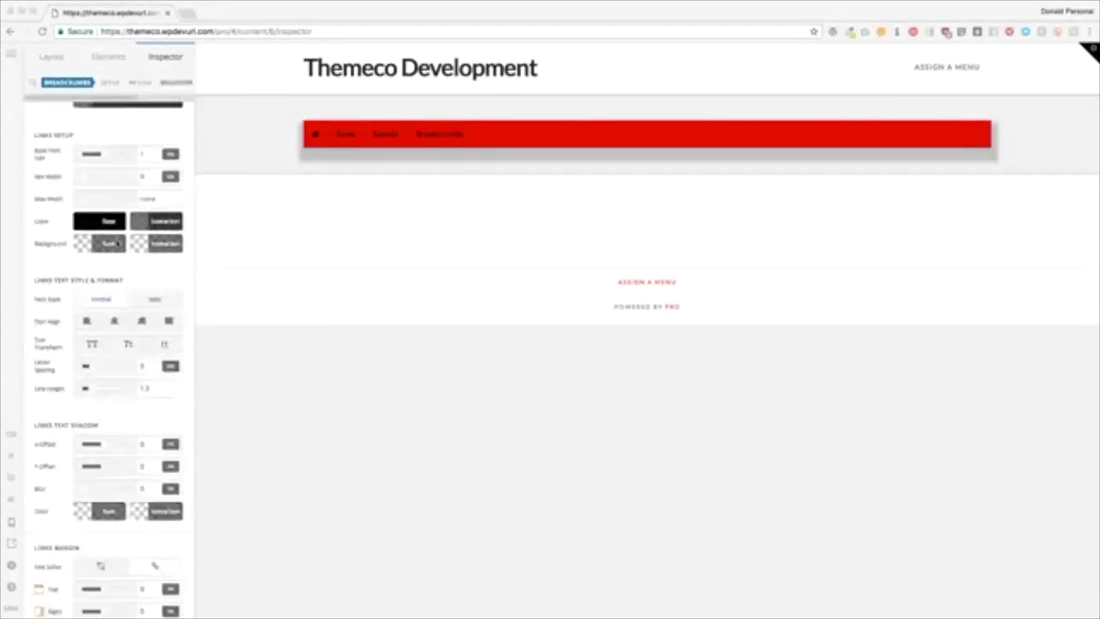
pyautogui.scroll(-4, 117, 245)
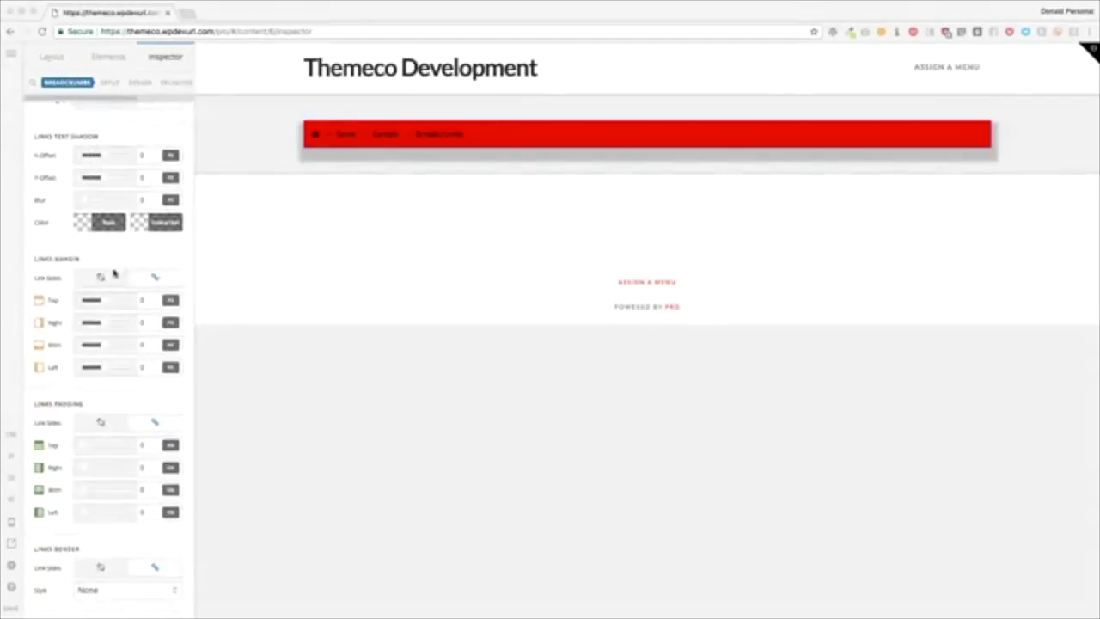
pyautogui.scroll(5, 118, 272)
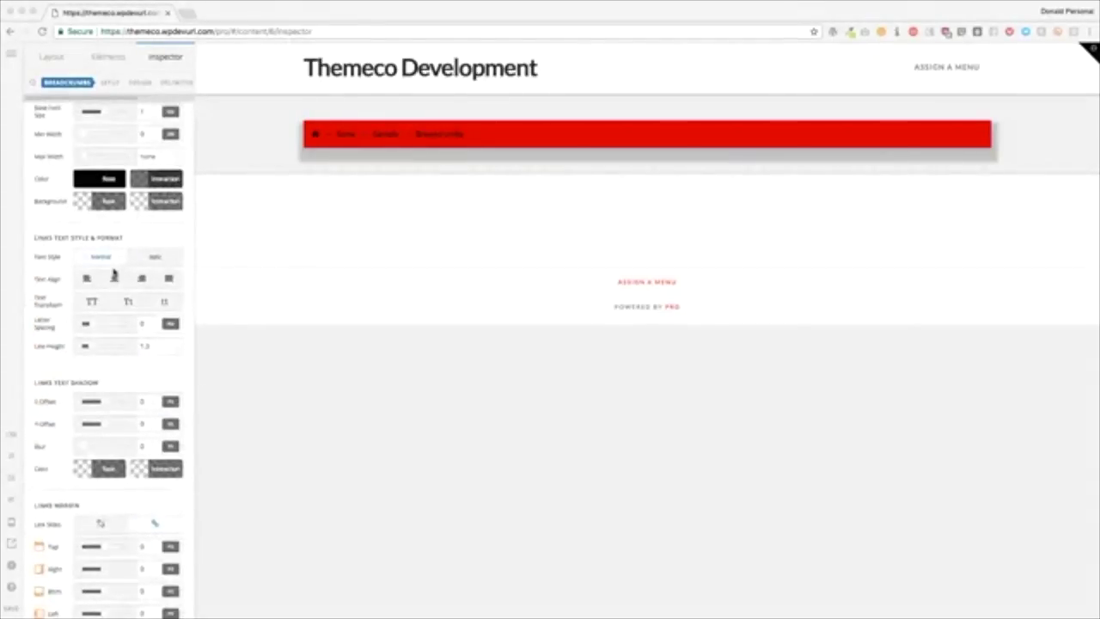
pyautogui.click(114, 276)
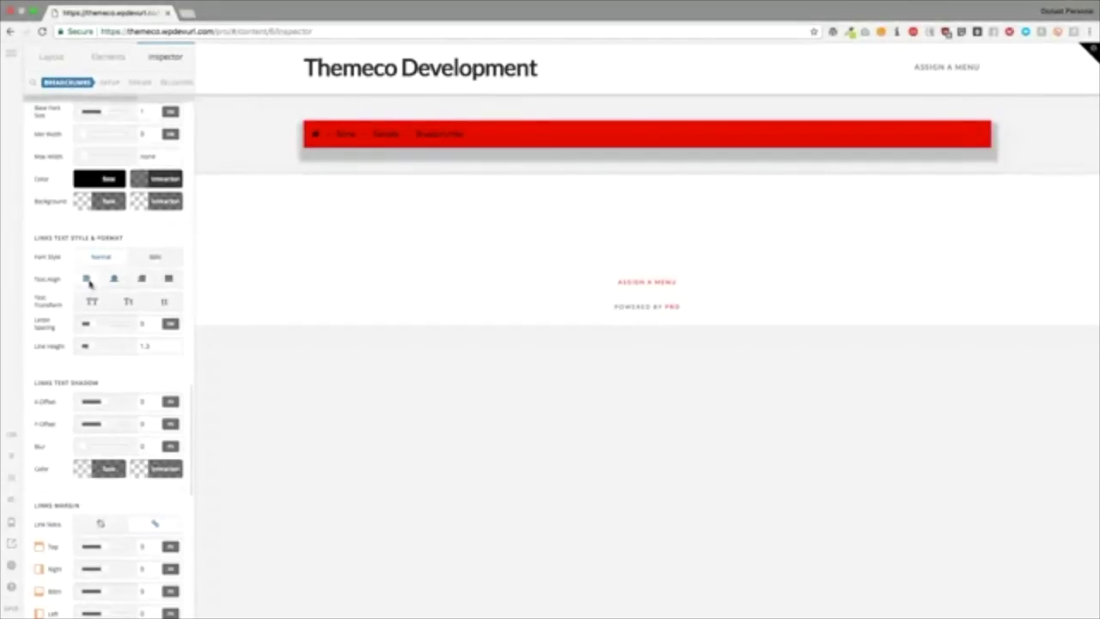
pyautogui.scroll(-1, 91, 286)
pyautogui.scroll(-6, 90, 285)
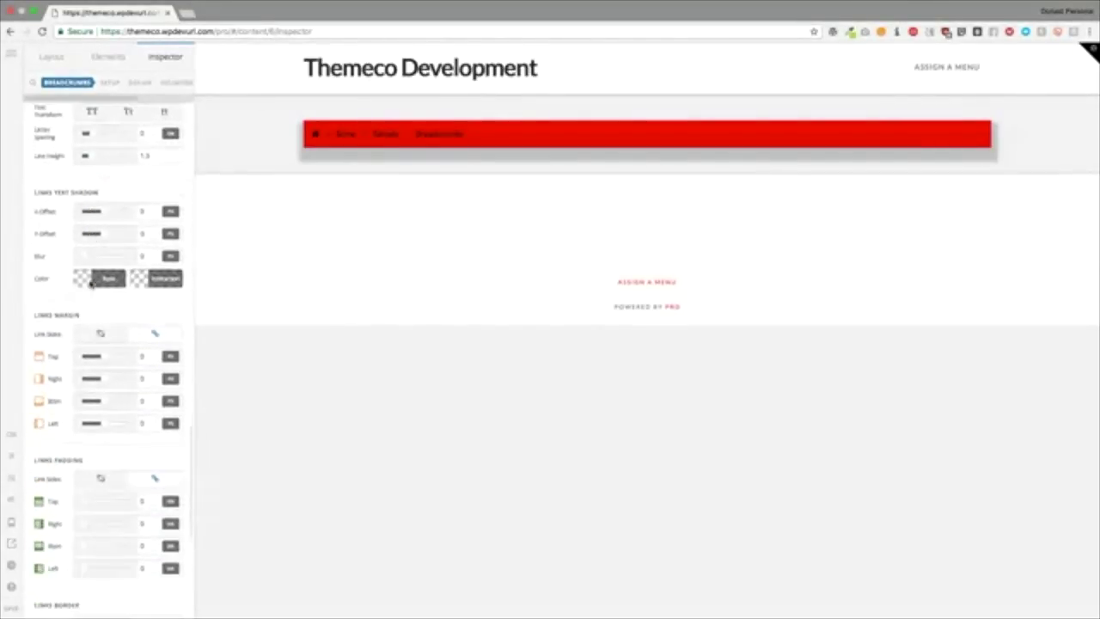
pyautogui.scroll(-1, 90, 285)
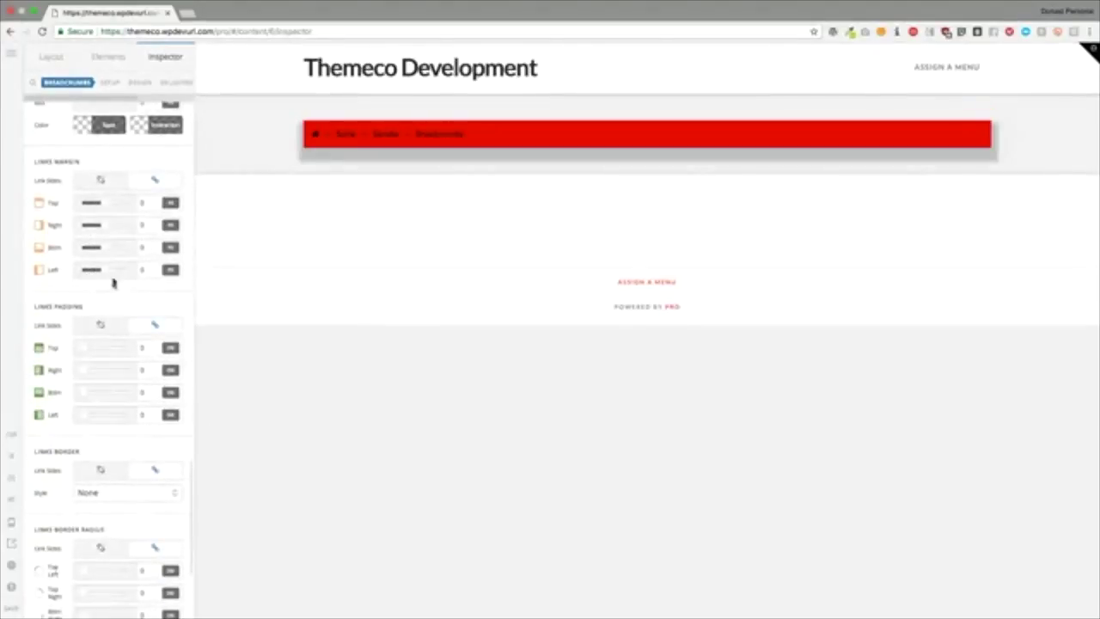
pyautogui.click(144, 347)
pyautogui.write('1')
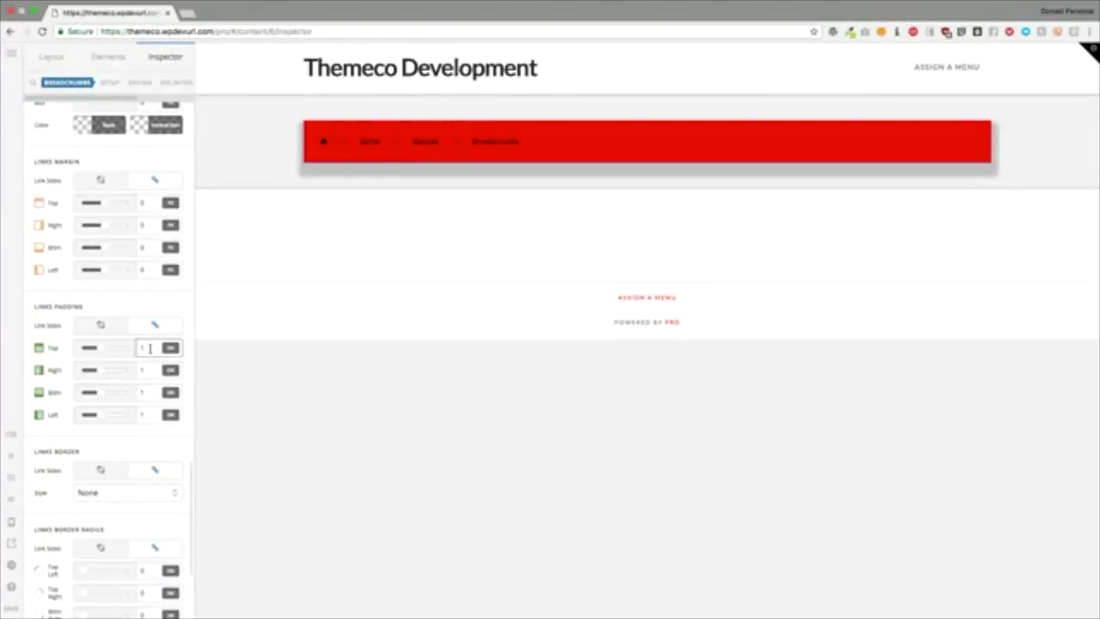
pyautogui.click(144, 203)
pyautogui.write('1')
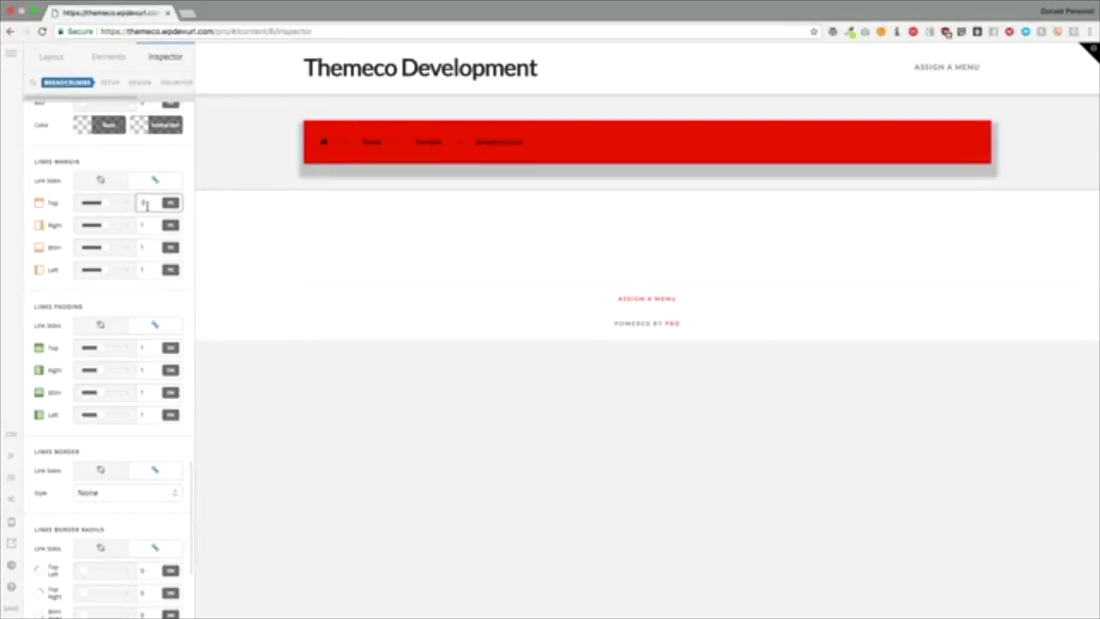
pyautogui.scroll(-4, 140, 226)
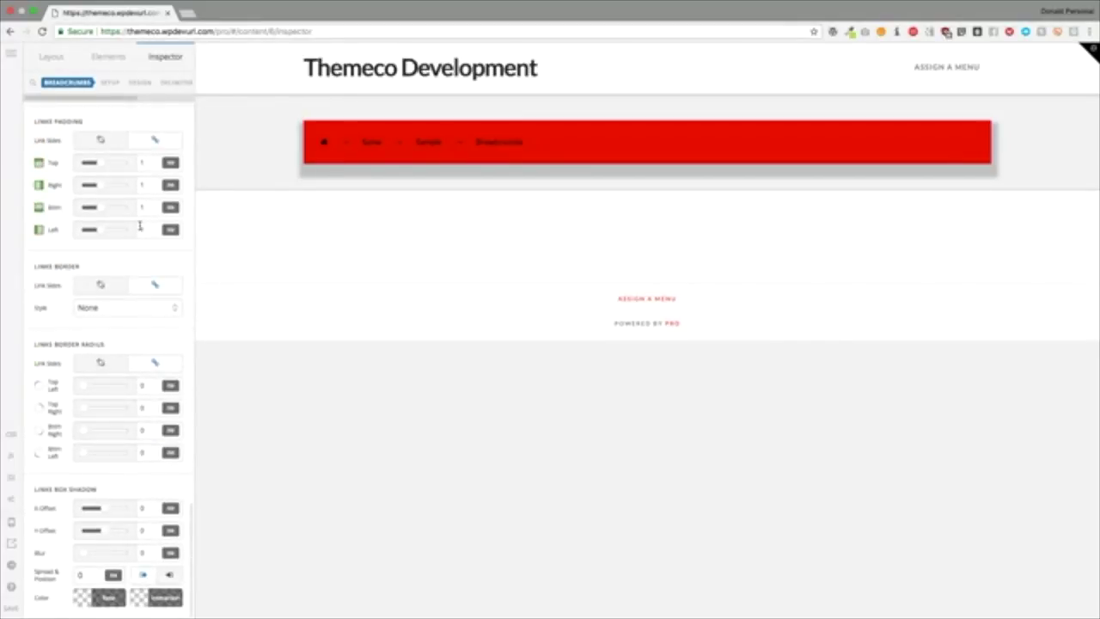
pyautogui.click(110, 308)
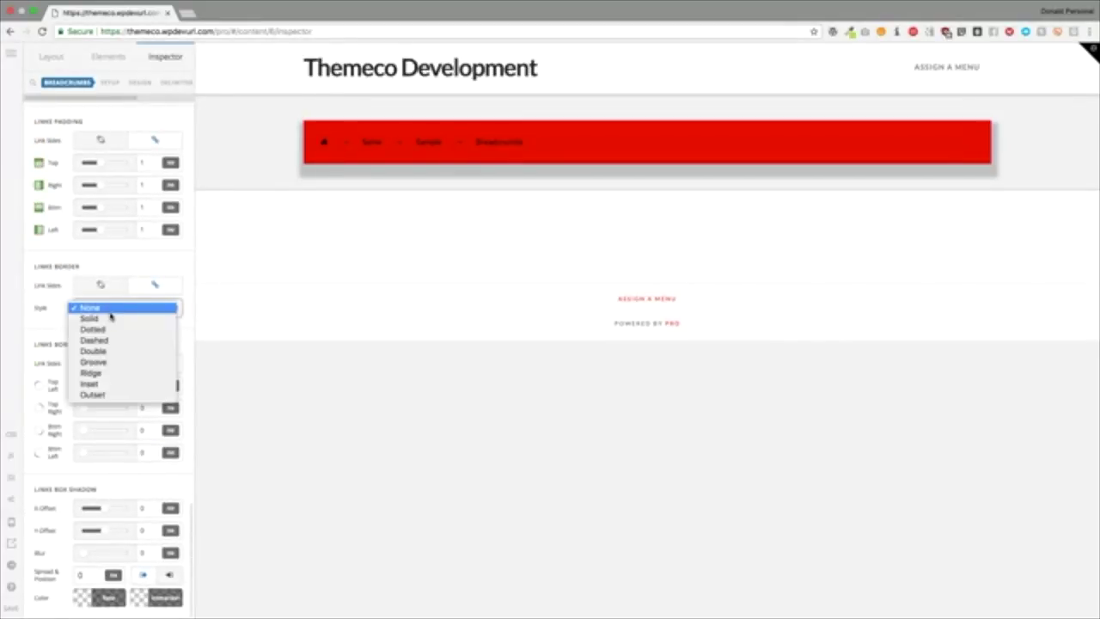
# Step: Give the breadcrumb links a solid black border 2 wide
pyautogui.click(109, 319)
pyautogui.click(144, 329)
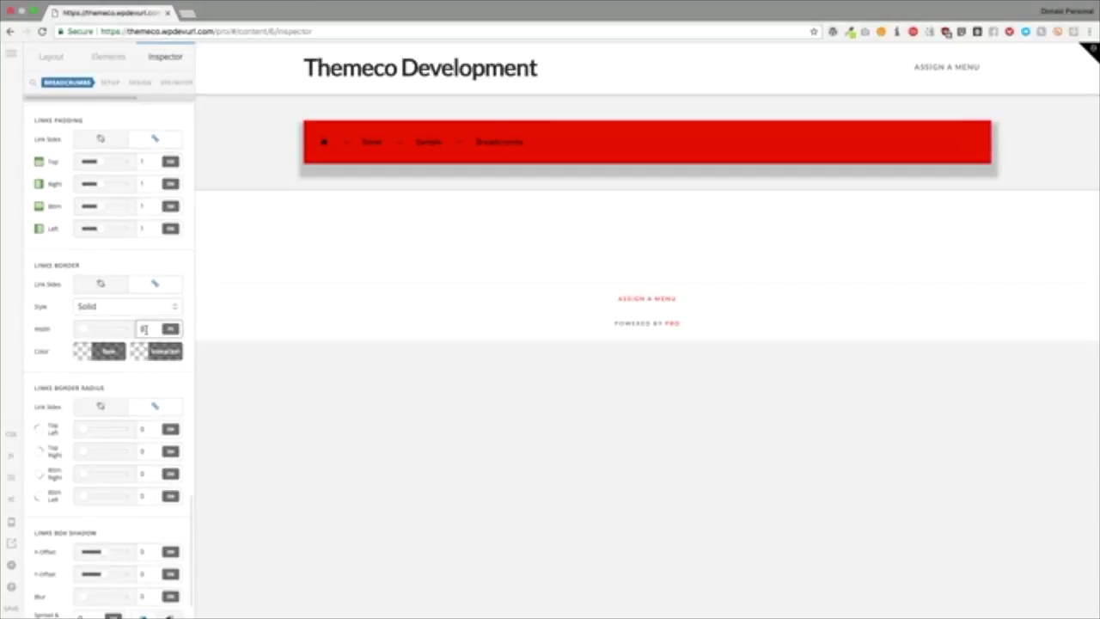
pyautogui.click(102, 351)
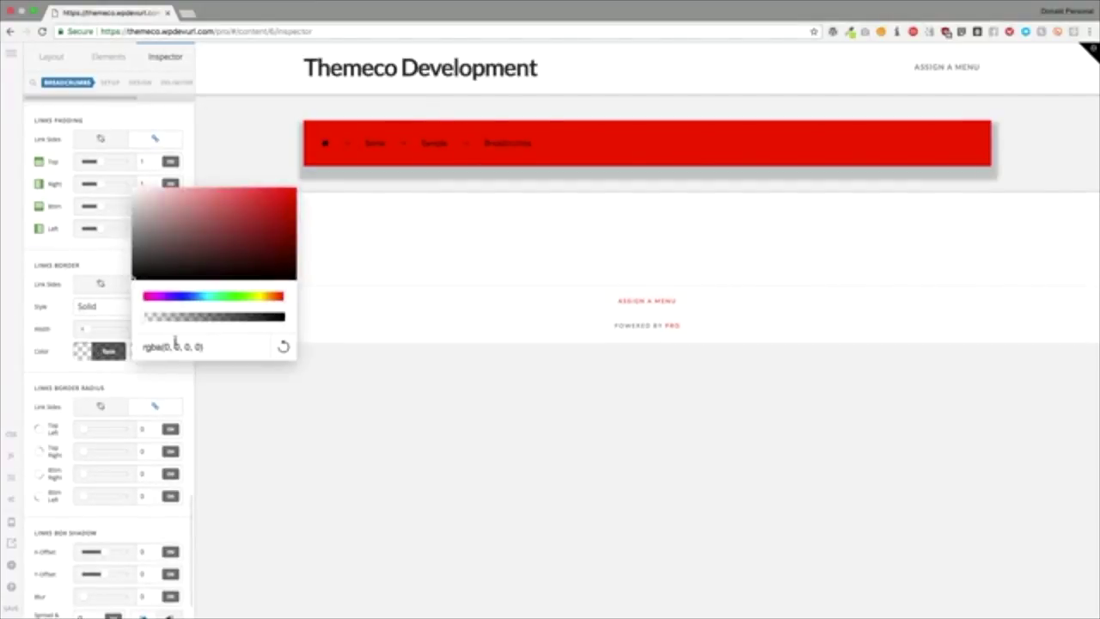
pyautogui.moveTo(176, 318); pyautogui.dragTo(304, 315)
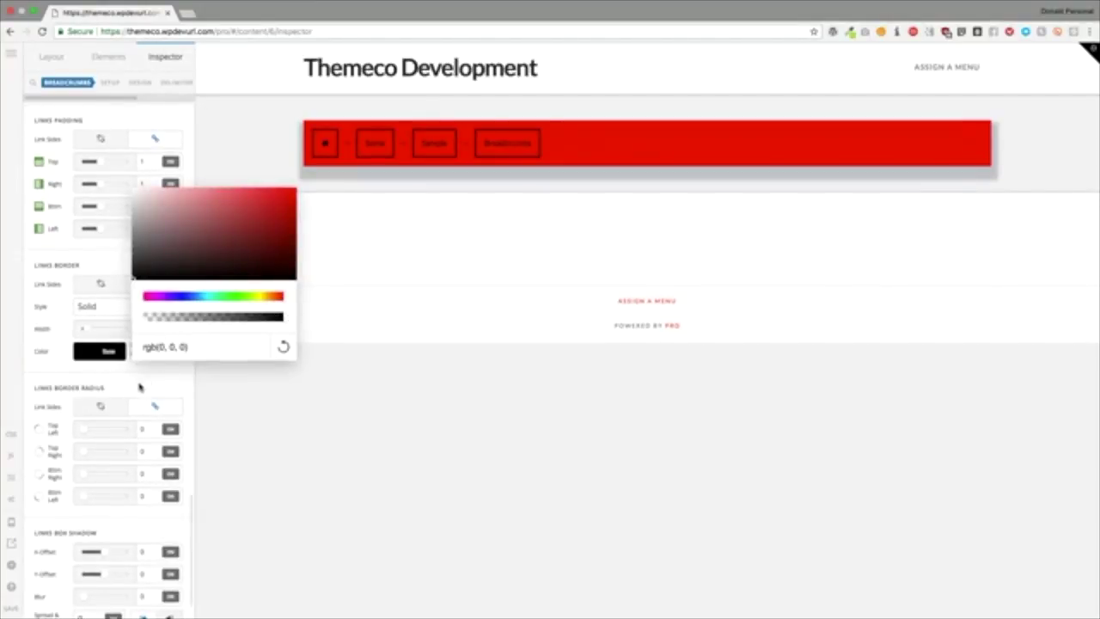
pyautogui.click(140, 385)
# Step: Set the breadcrumb links' margin to 0 and padding to 10
pyautogui.scroll(5, 140, 378)
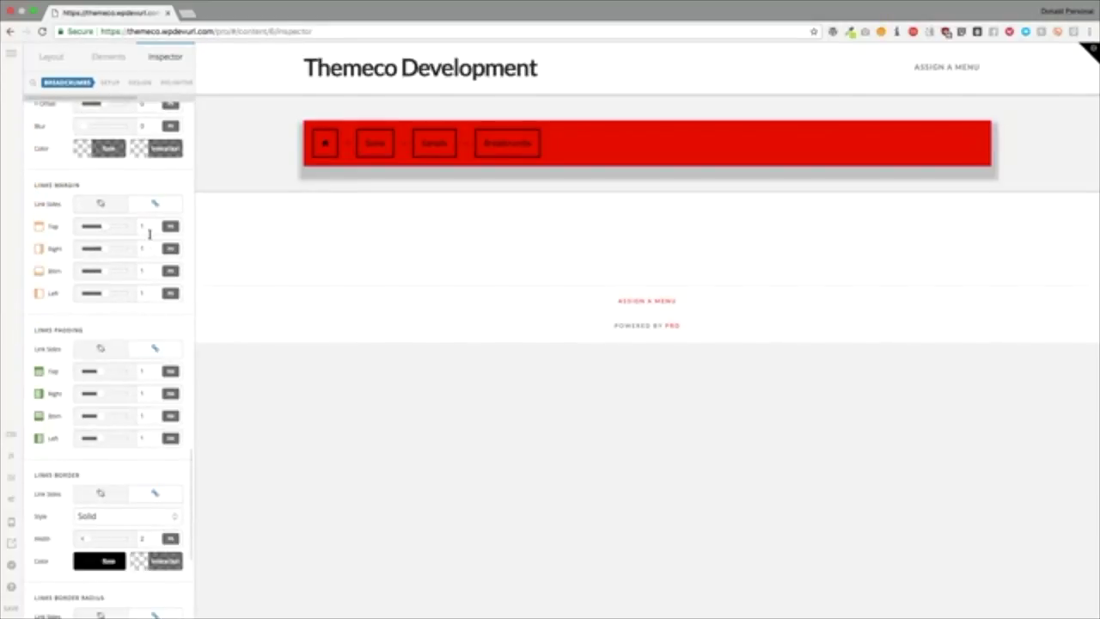
pyautogui.click(142, 227)
pyautogui.write('0')
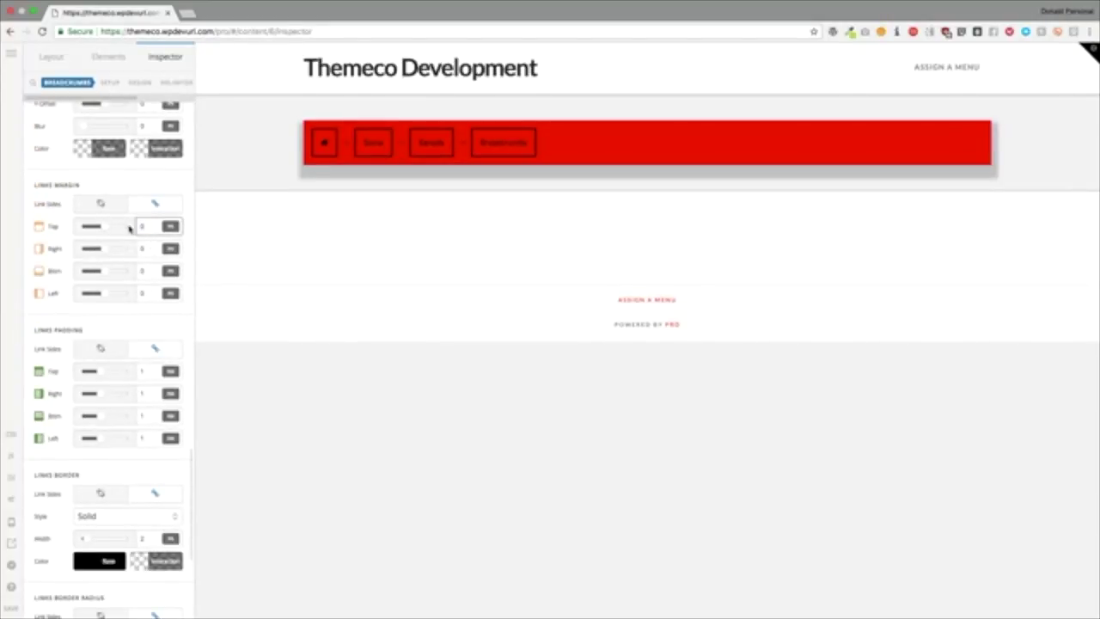
pyautogui.click(141, 370)
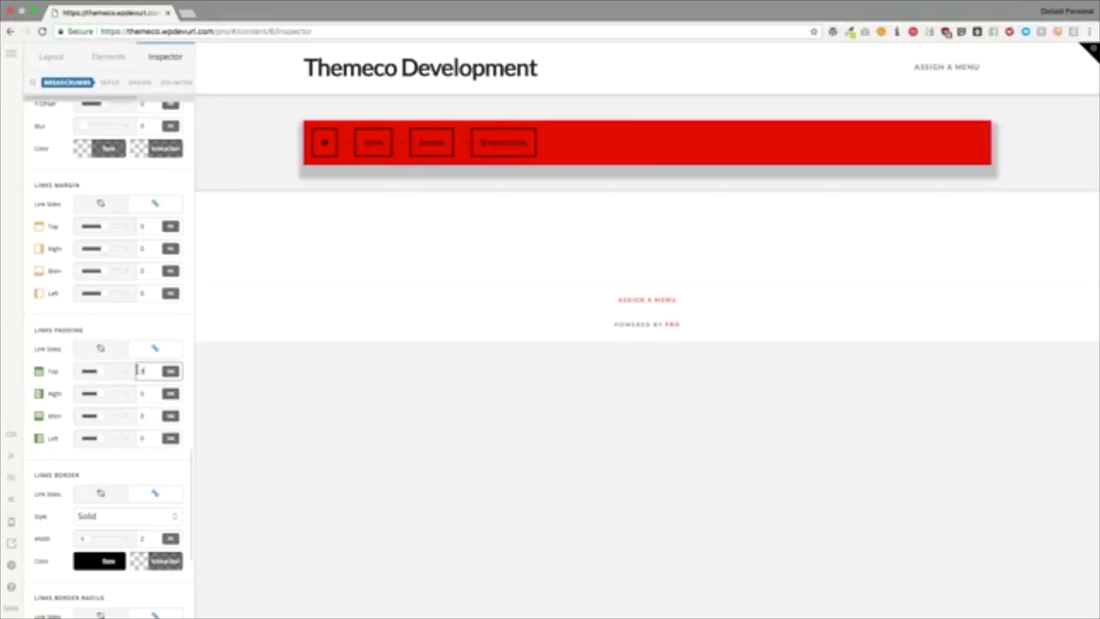
pyautogui.write('0')
pyautogui.write('2')
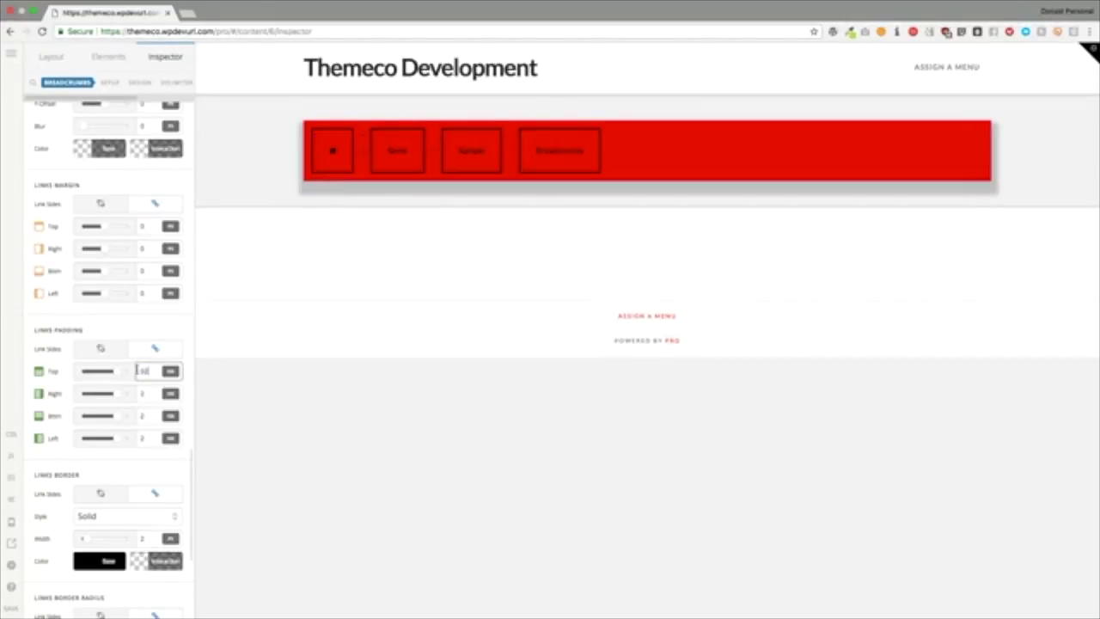
pyautogui.press('BackSpace')
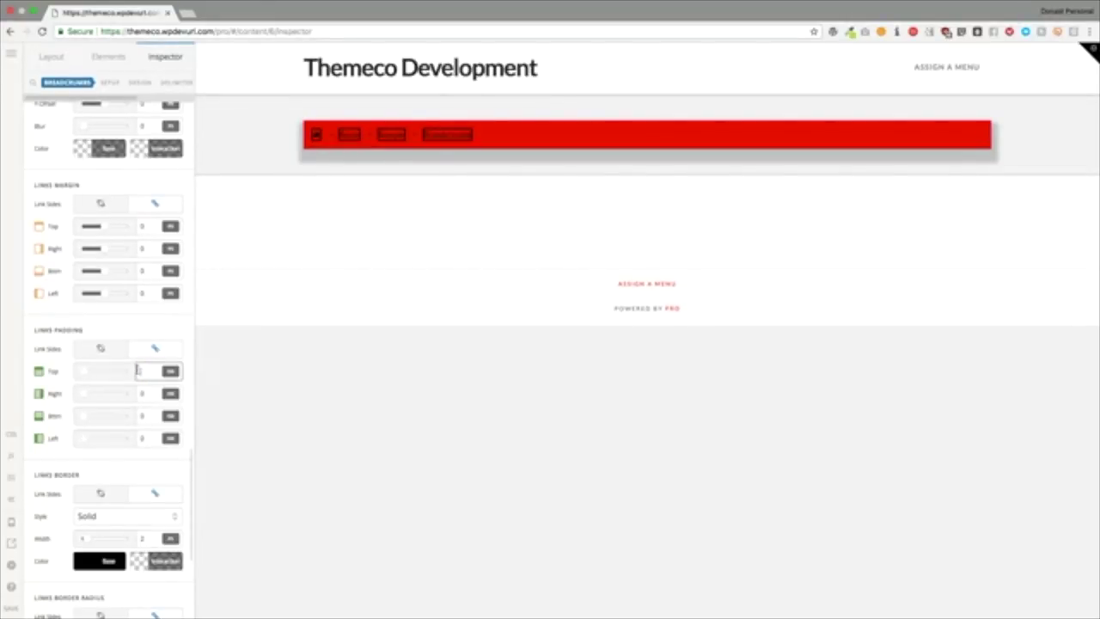
pyautogui.write('10')
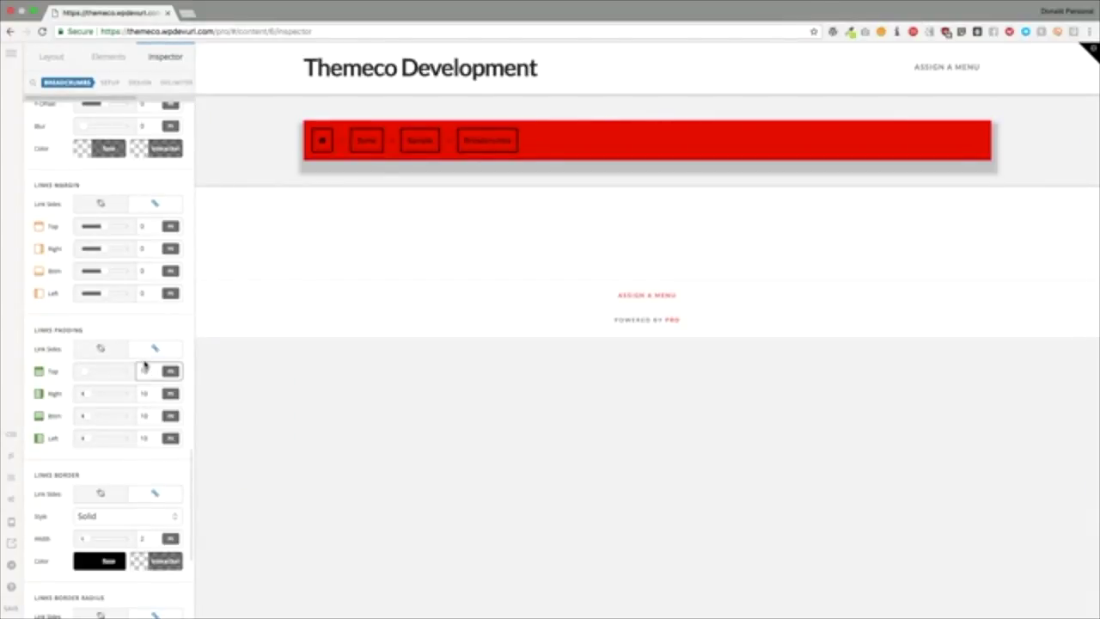
pyautogui.click(131, 318)
# Step: Round the breadcrumb links' border radius to 7.16
pyautogui.scroll(-6, 128, 320)
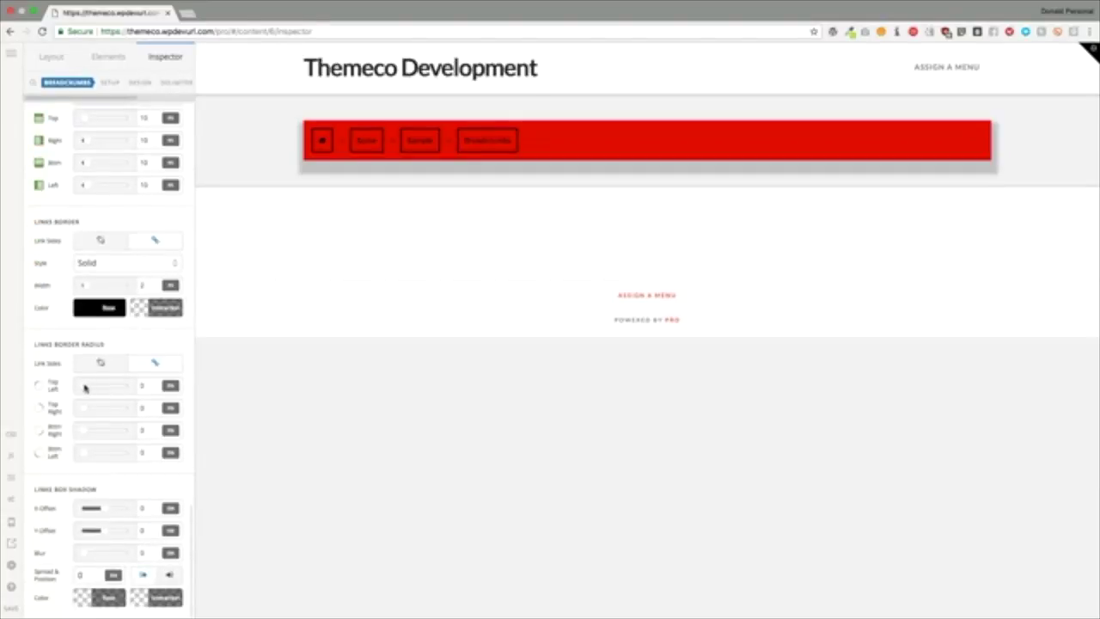
pyautogui.moveTo(85, 389); pyautogui.dragTo(107, 388)
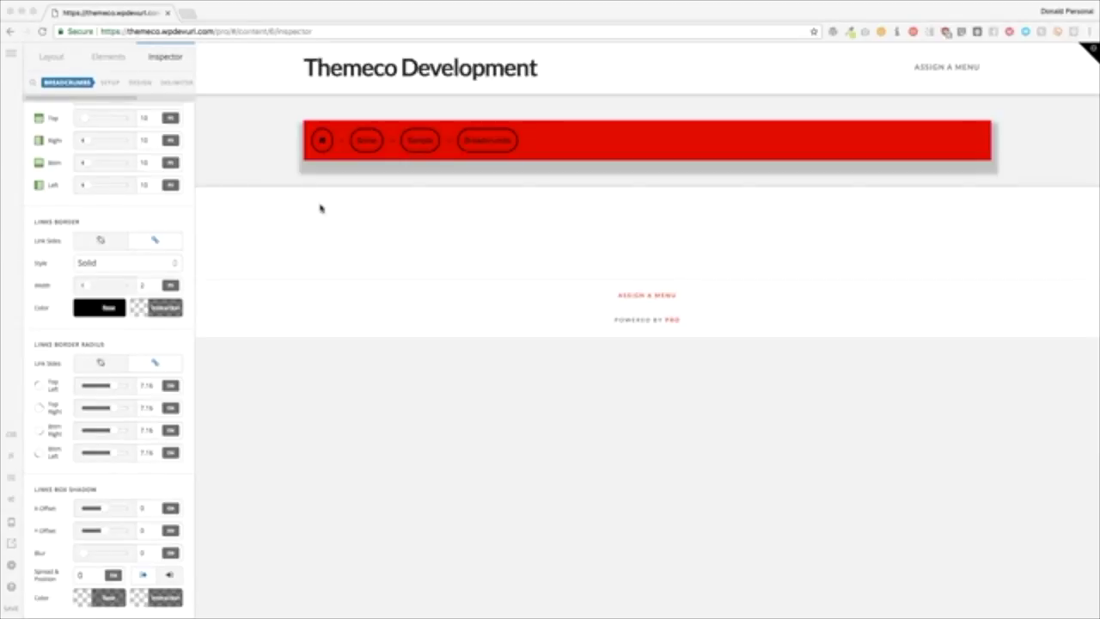
pyautogui.click(142, 213)
# Step: Delete the breadcrumbs element and drop a Button element into the empty container
pyautogui.scroll(15, 108, 206)
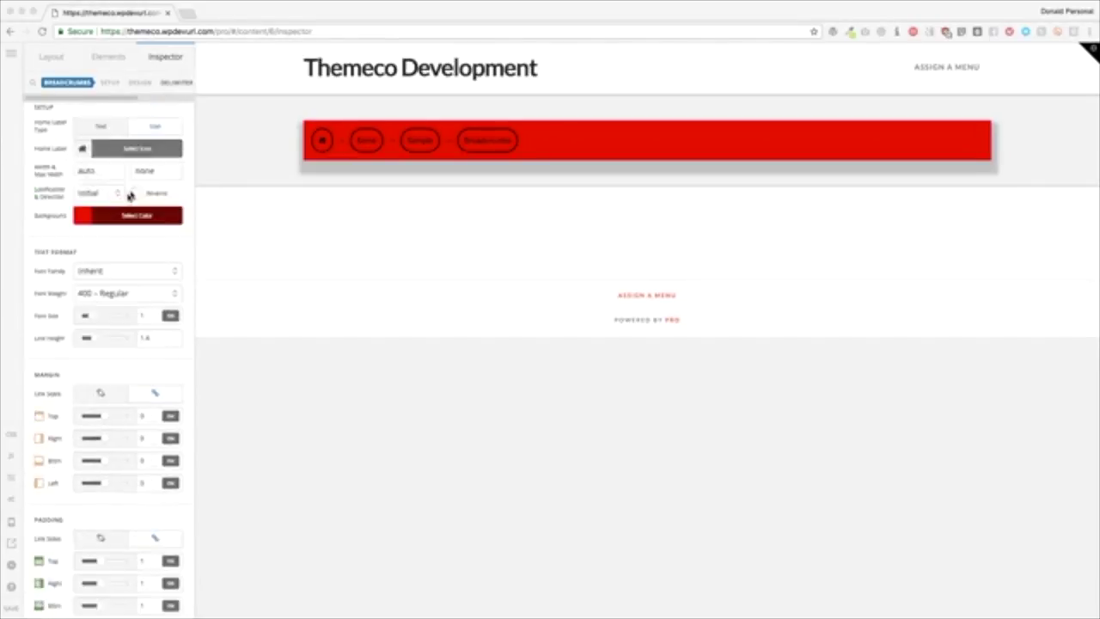
pyautogui.tripleClick(152, 142)
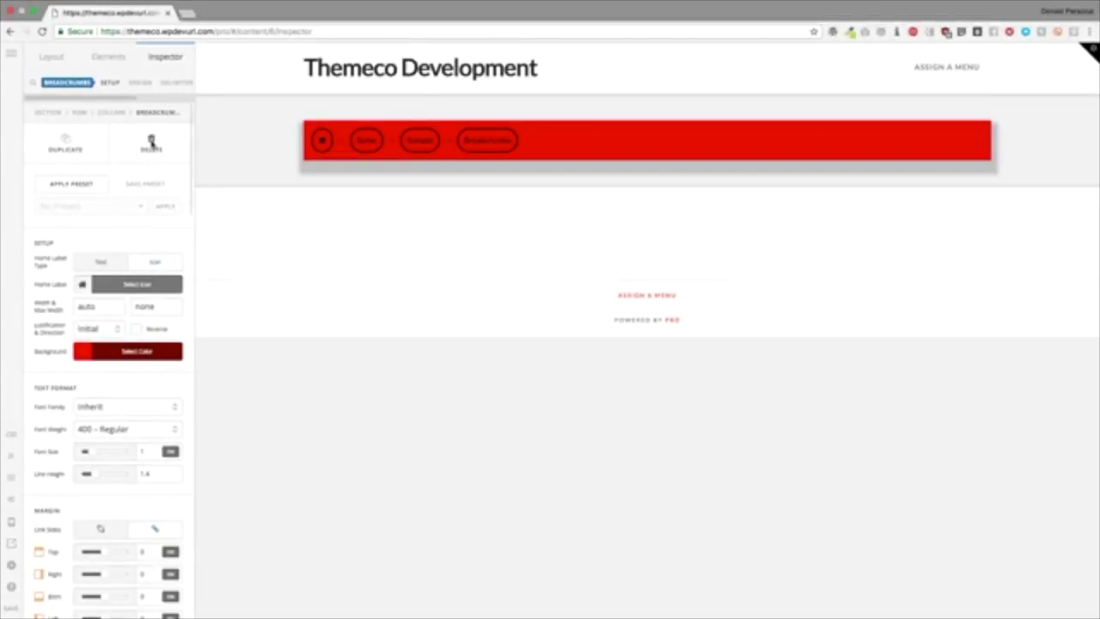
pyautogui.click(151, 142)
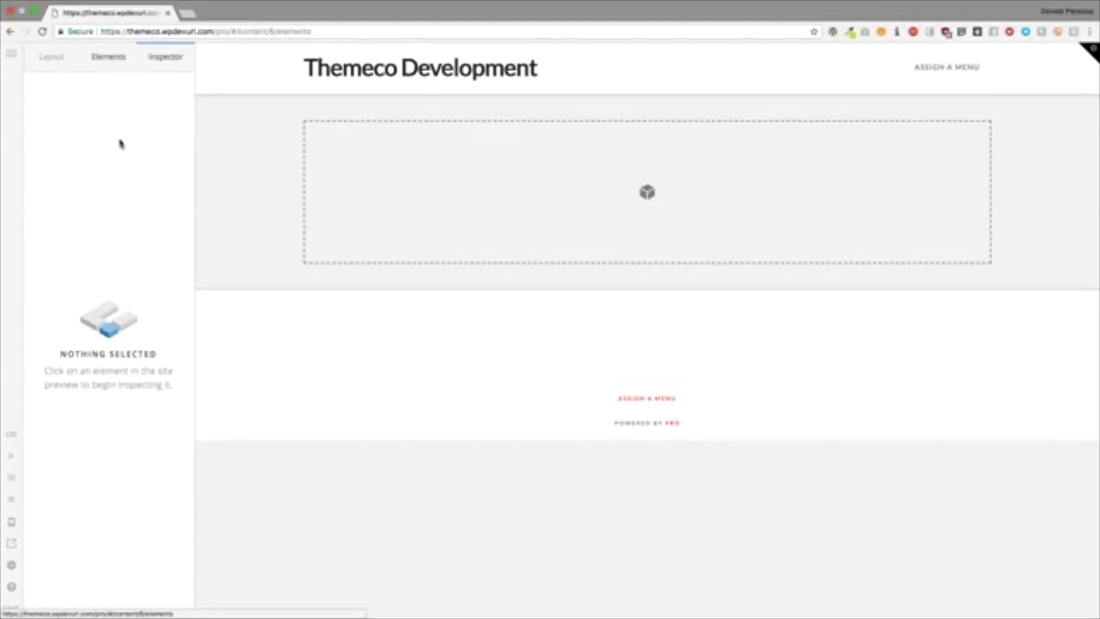
pyautogui.moveTo(102, 303); pyautogui.dragTo(456, 207)
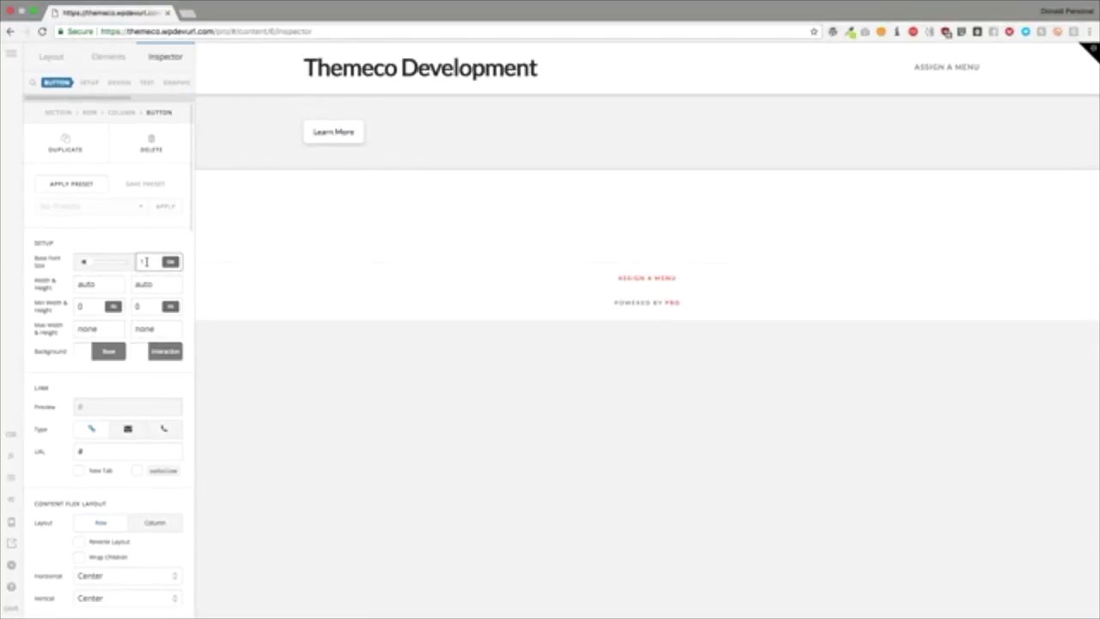
# Step: Set the Learn More button's base font size to 2
pyautogui.doubleClick(145, 261)
pyautogui.write('2')
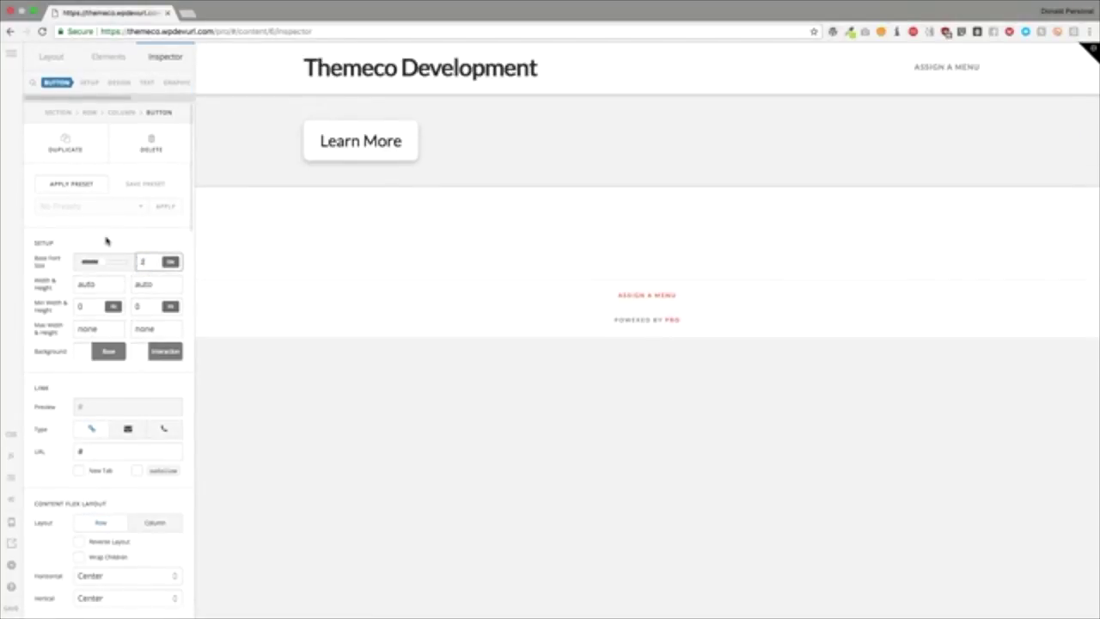
pyautogui.click(107, 241)
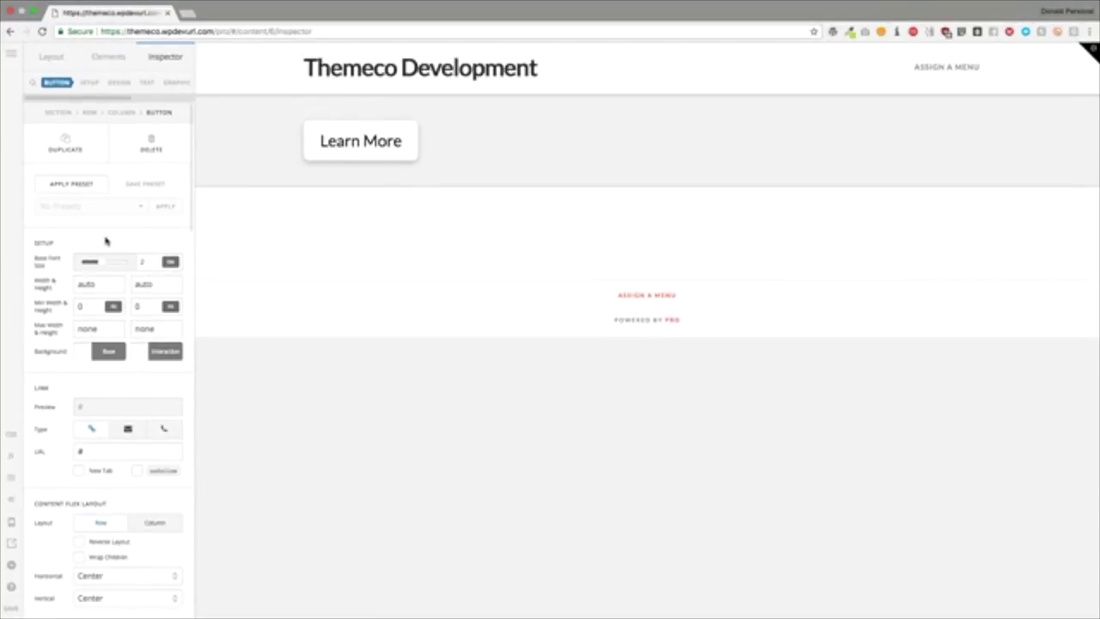
pyautogui.click(147, 83)
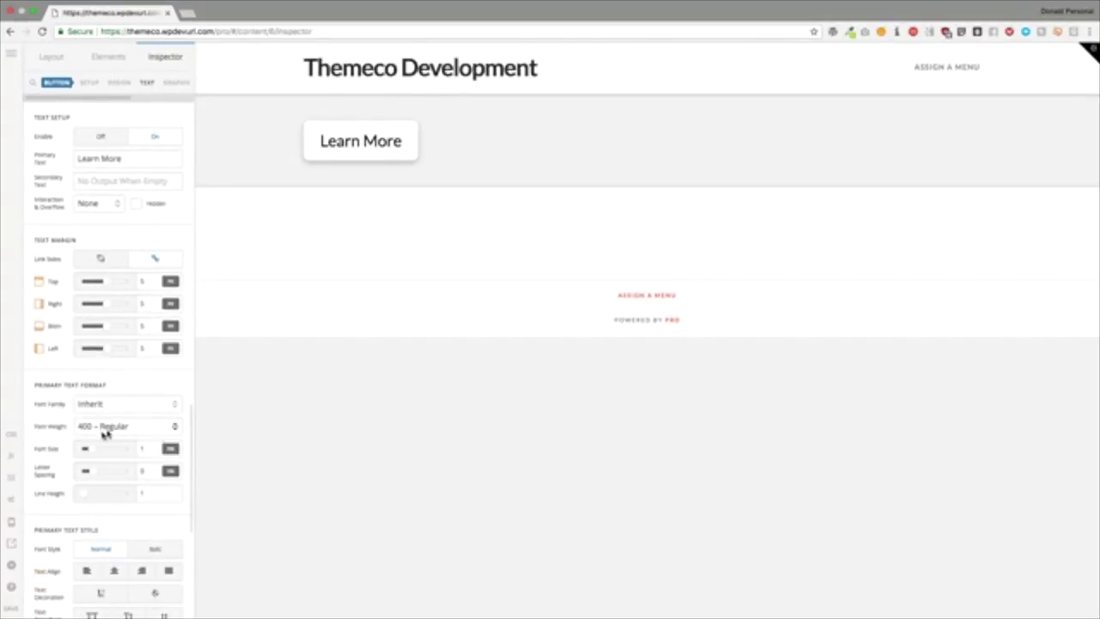
# Step: Set the button's width to 300 px
pyautogui.scroll(-10, 112, 480)
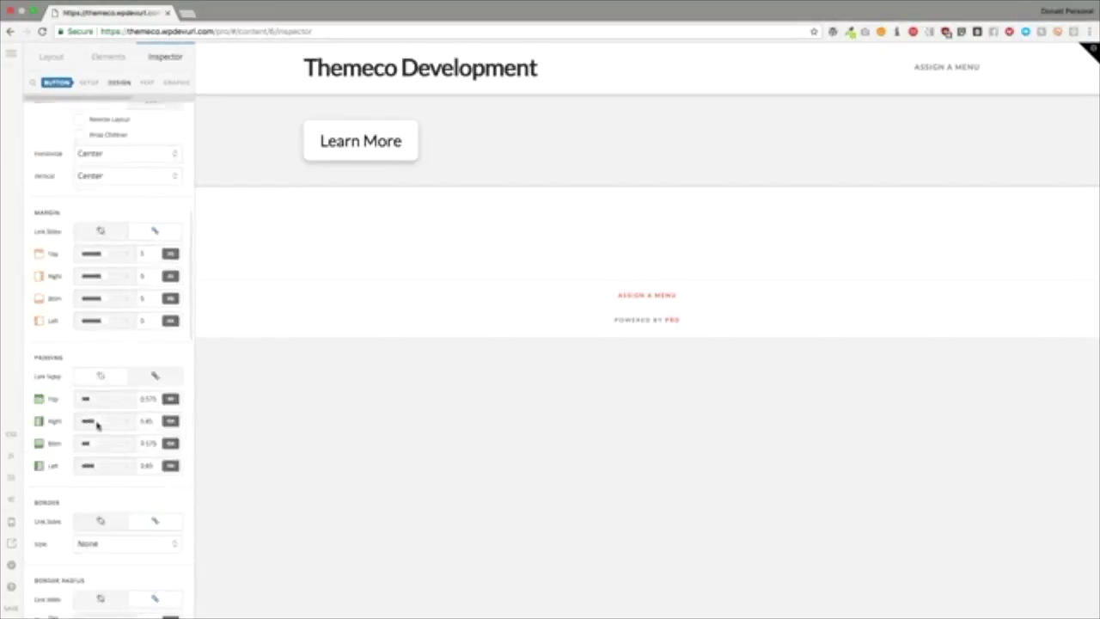
pyautogui.scroll(10, 97, 424)
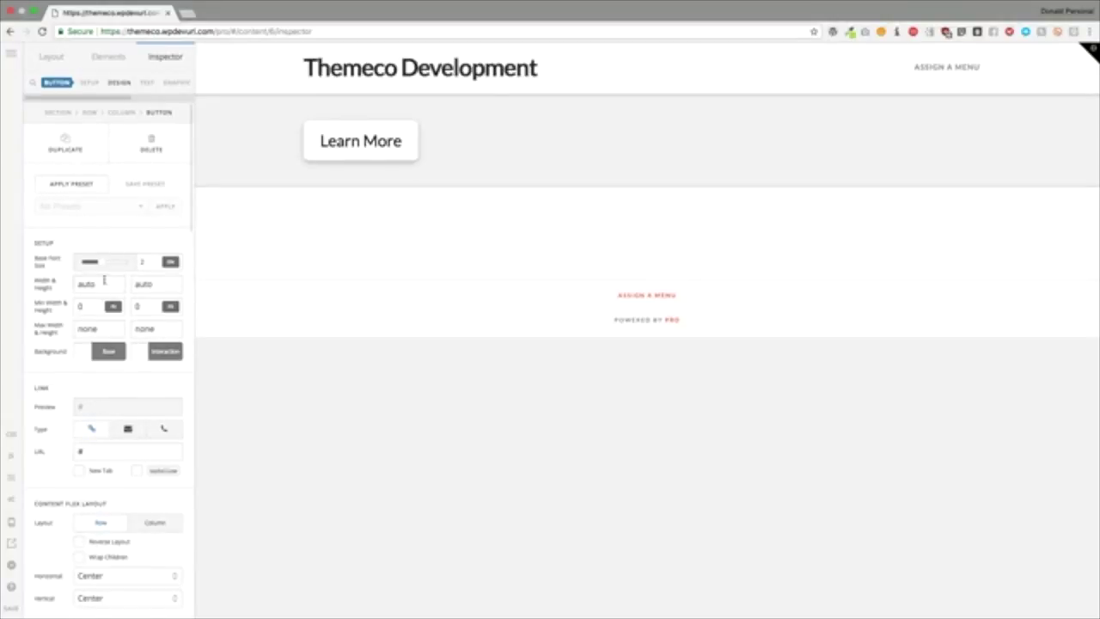
pyautogui.doubleClick(104, 282)
pyautogui.write('300')
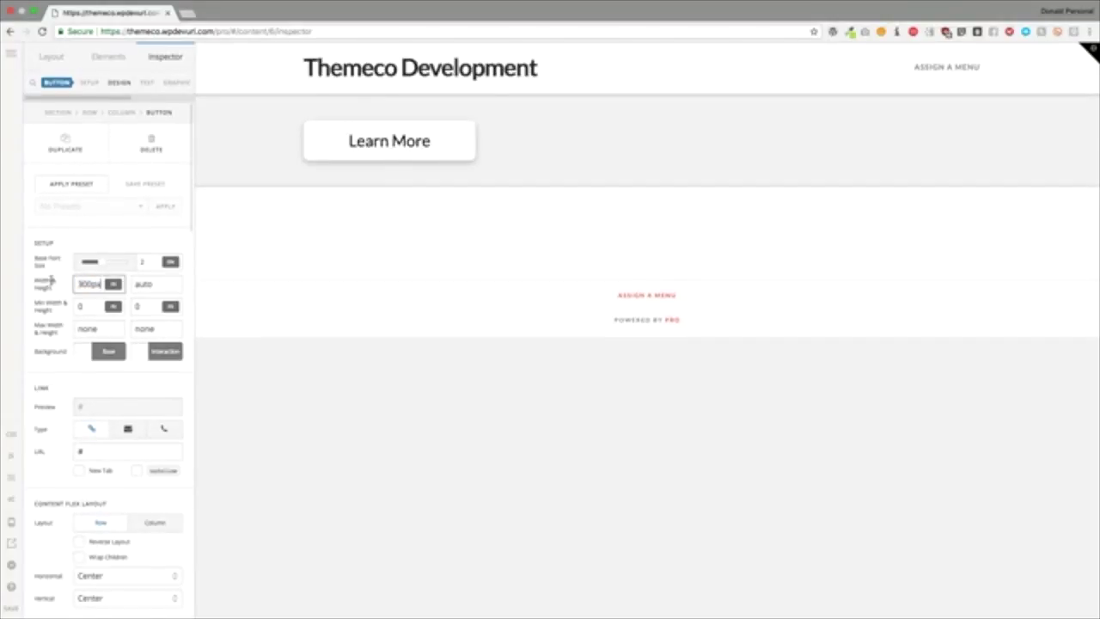
# Step: Make the button background red with a bright green interaction (hover) colour
pyautogui.click(107, 350)
pyautogui.moveTo(228, 218); pyautogui.dragTo(307, 169)
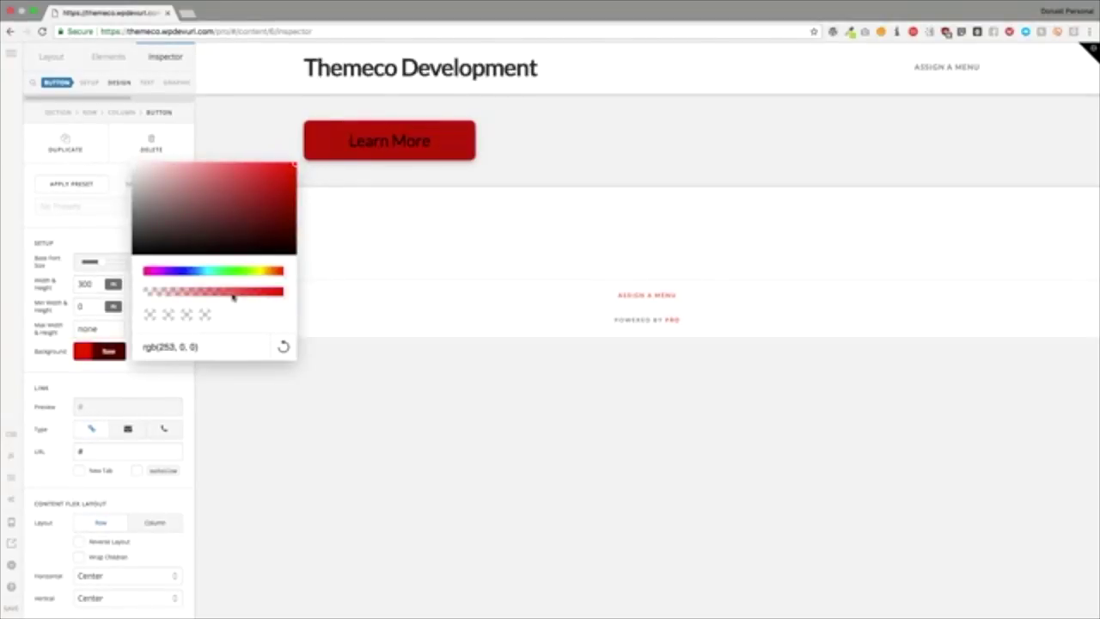
pyautogui.click(143, 381)
pyautogui.click(163, 351)
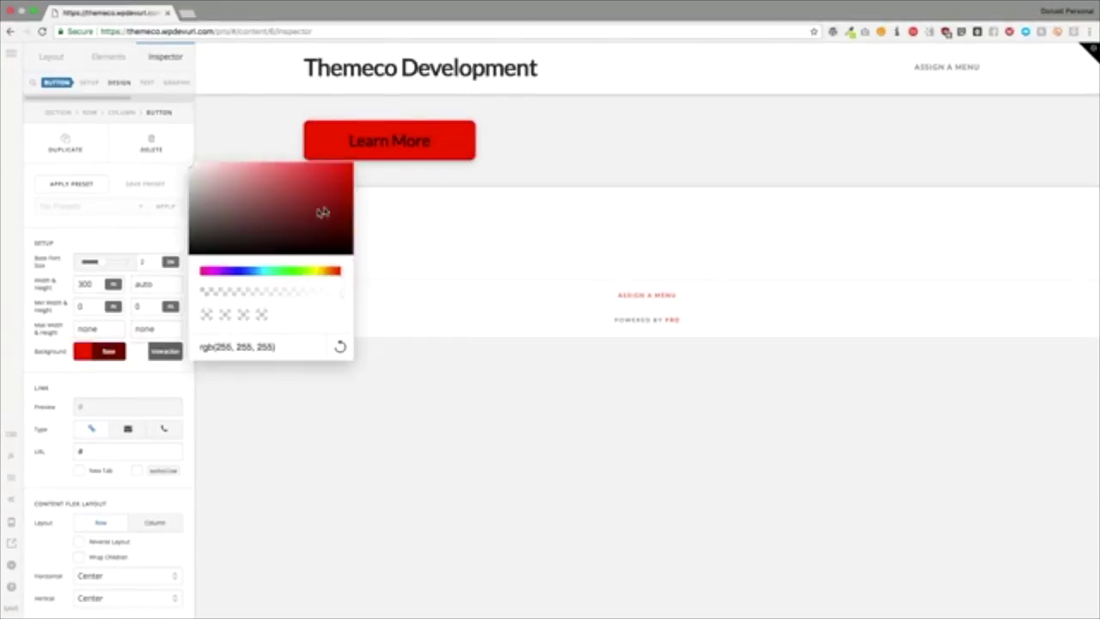
pyautogui.click(311, 272)
pyautogui.click(331, 200)
pyautogui.moveTo(332, 199); pyautogui.dragTo(344, 172)
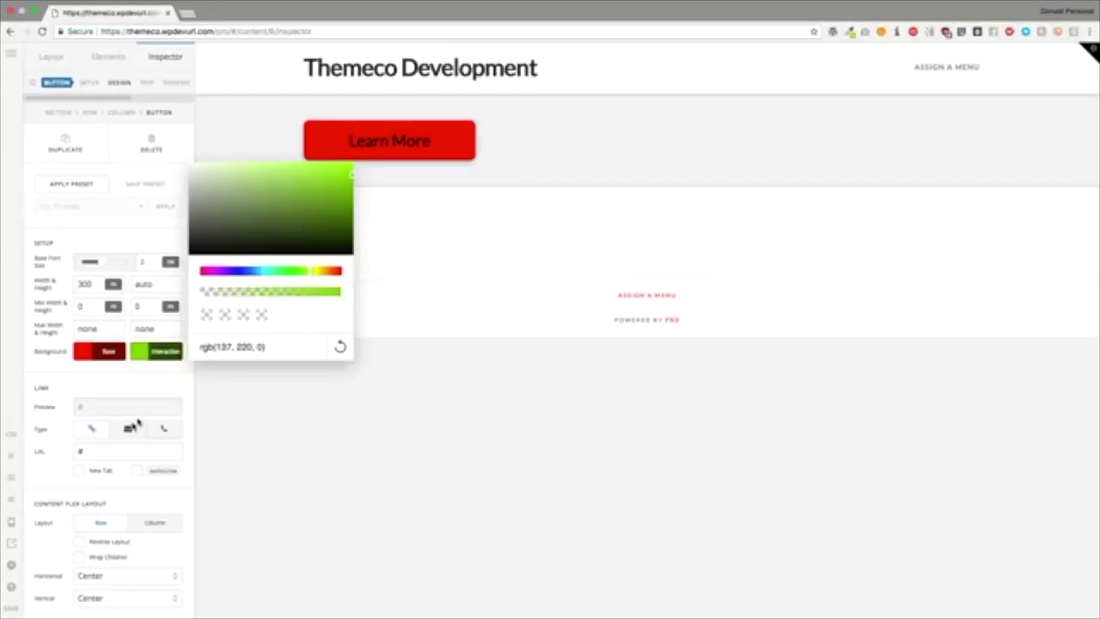
pyautogui.click(111, 387)
# Step: Link the button to /contact-us, opening in a new tab
pyautogui.scroll(-2, 109, 393)
pyautogui.scroll(-1, 109, 393)
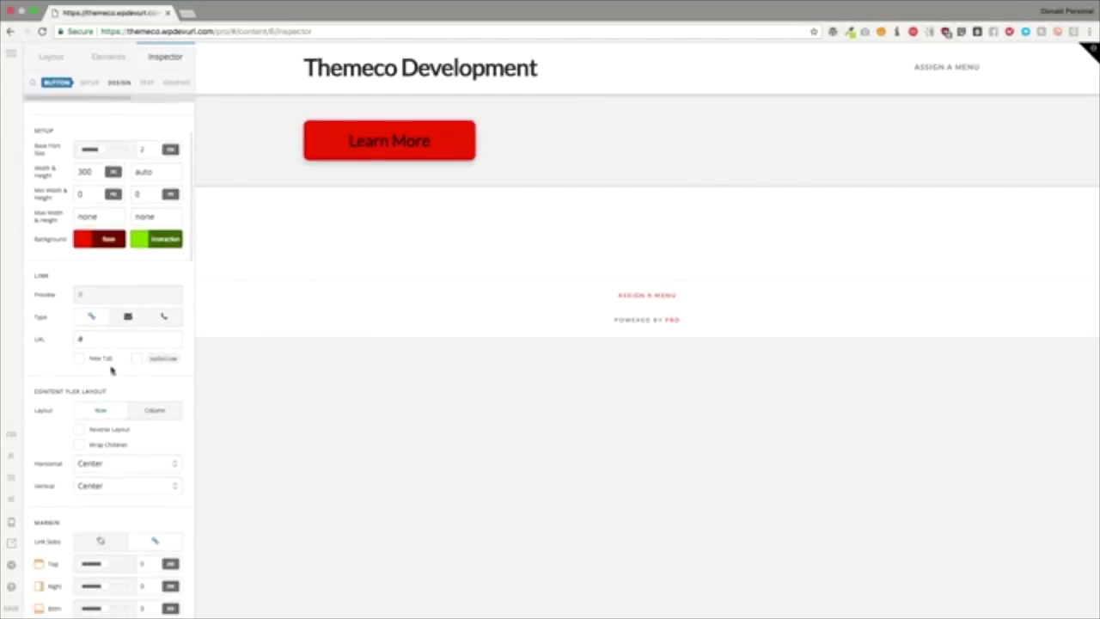
pyautogui.doubleClick(77, 339)
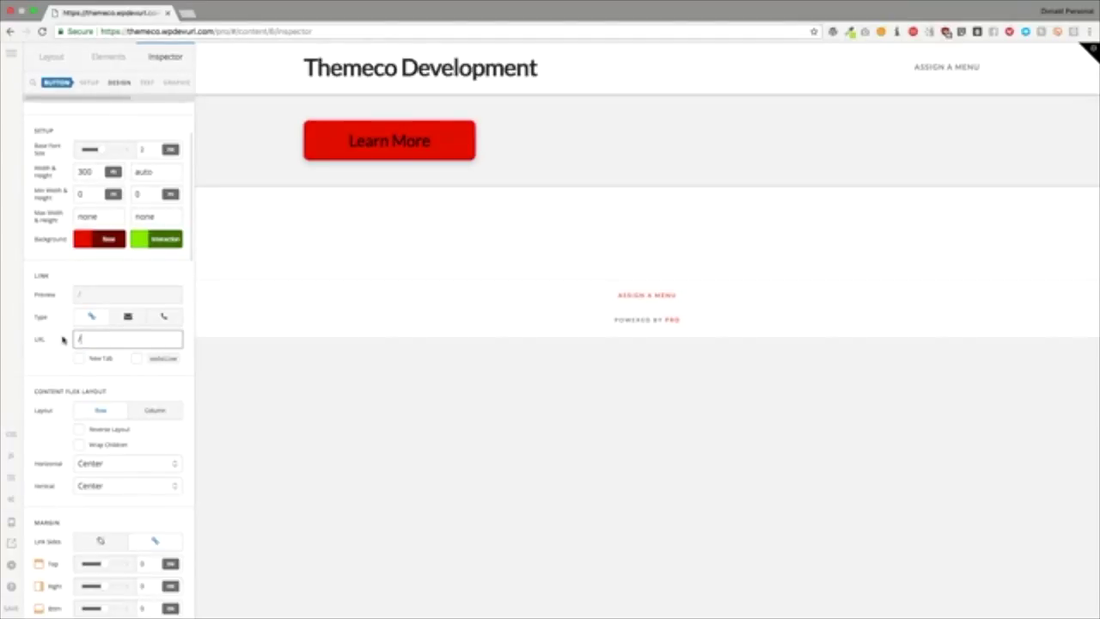
pyautogui.write('/contact-us')
pyautogui.click(38, 376)
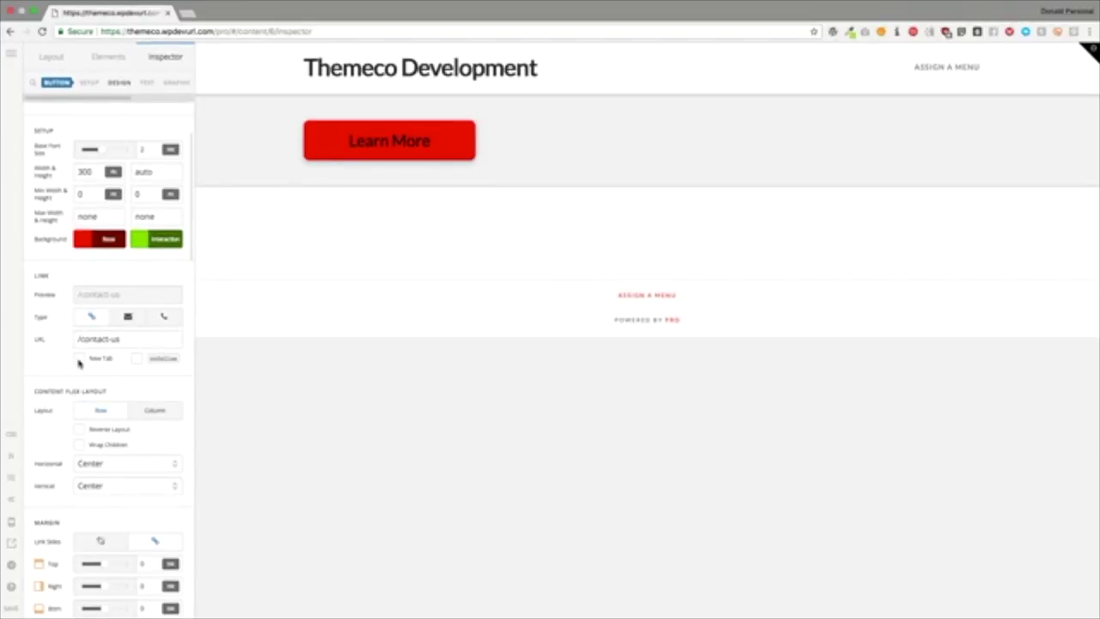
pyautogui.click(79, 358)
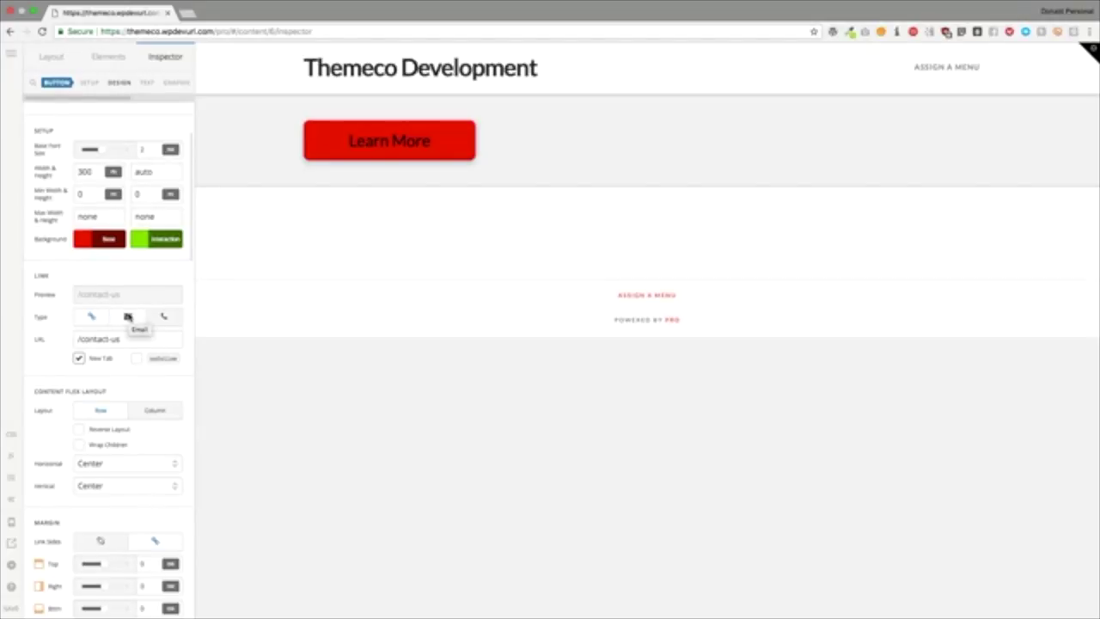
# Step: Try the Email link type, then the Phone type with test text, and clear it
pyautogui.click(128, 318)
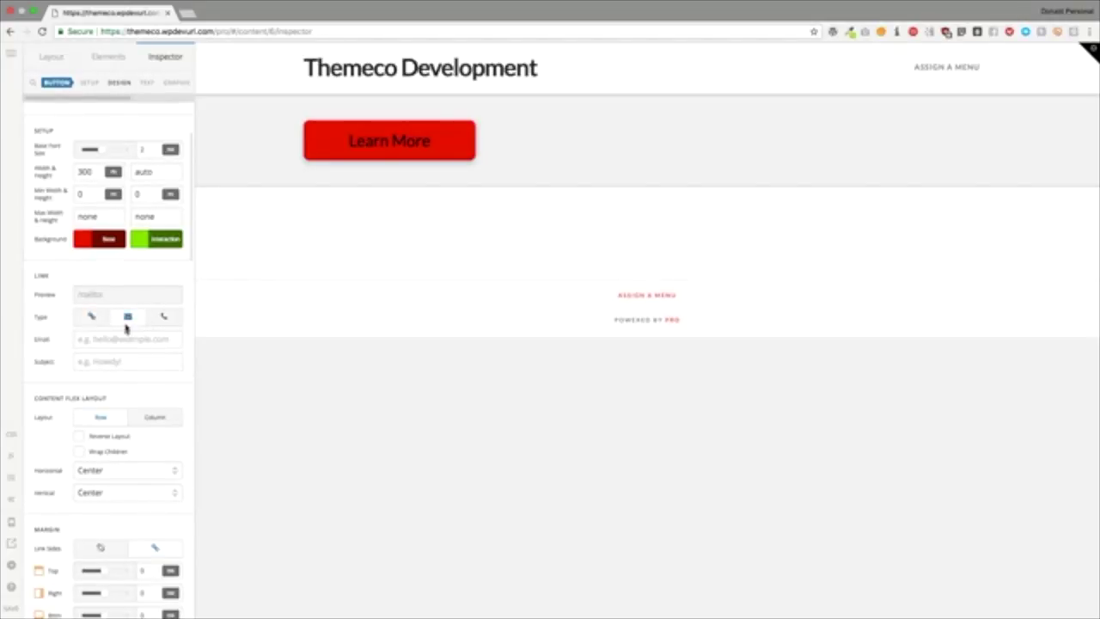
pyautogui.click(121, 338)
pyautogui.click(121, 362)
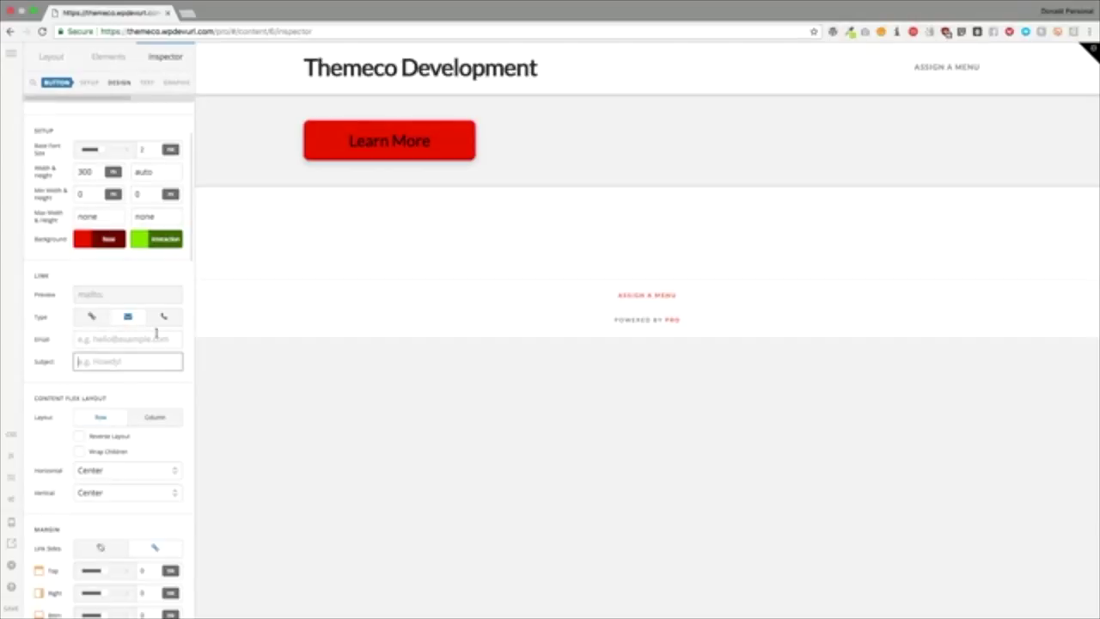
pyautogui.click(164, 317)
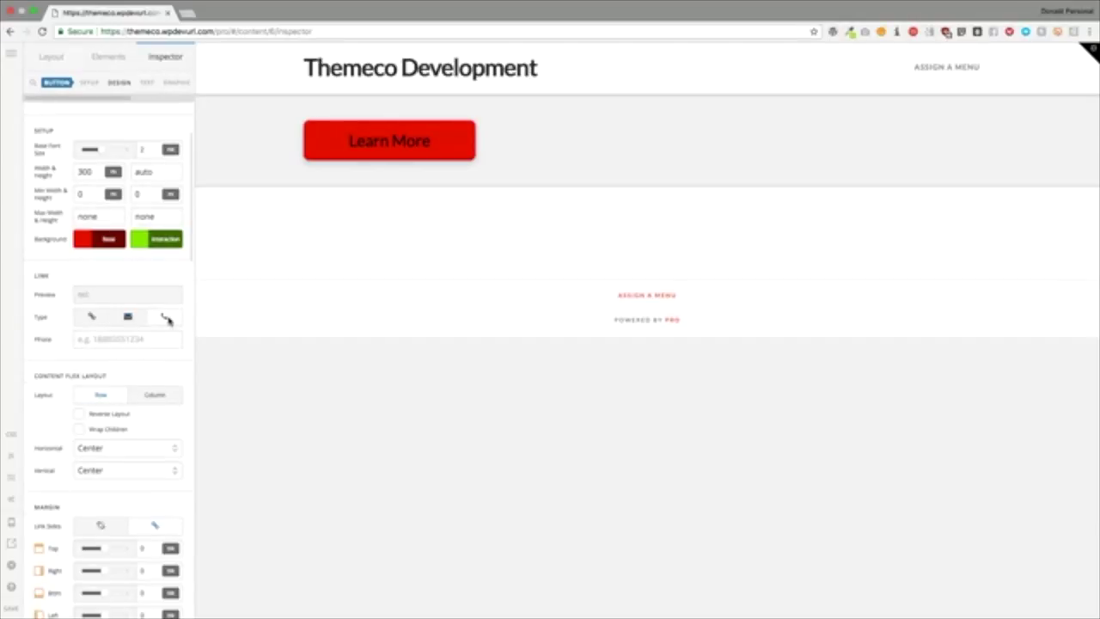
pyautogui.click(133, 338)
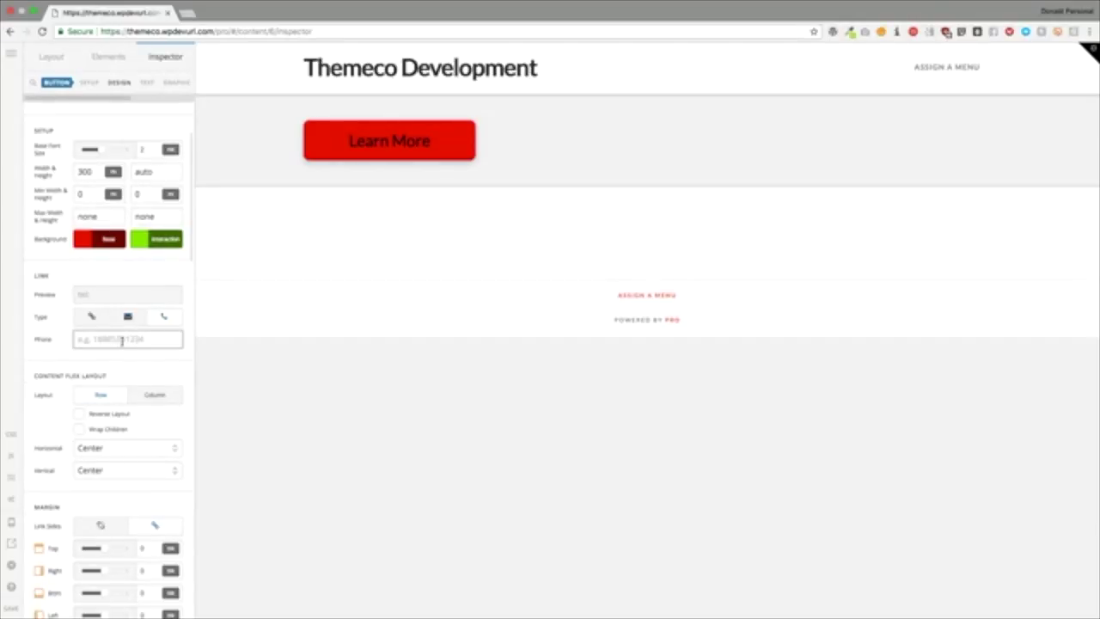
pyautogui.write('tel')
pyautogui.doubleClick(122, 342)
pyautogui.press('BackSpace')
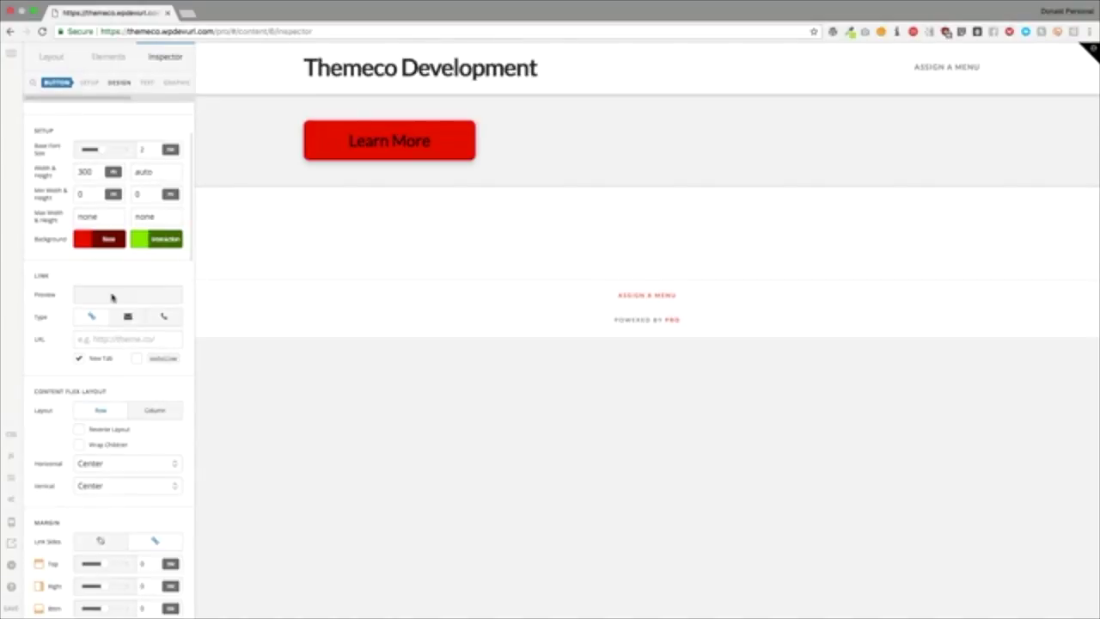
# Step: Enter a test phone number, then undo back to an empty URL link
pyautogui.scroll(-3, 113, 310)
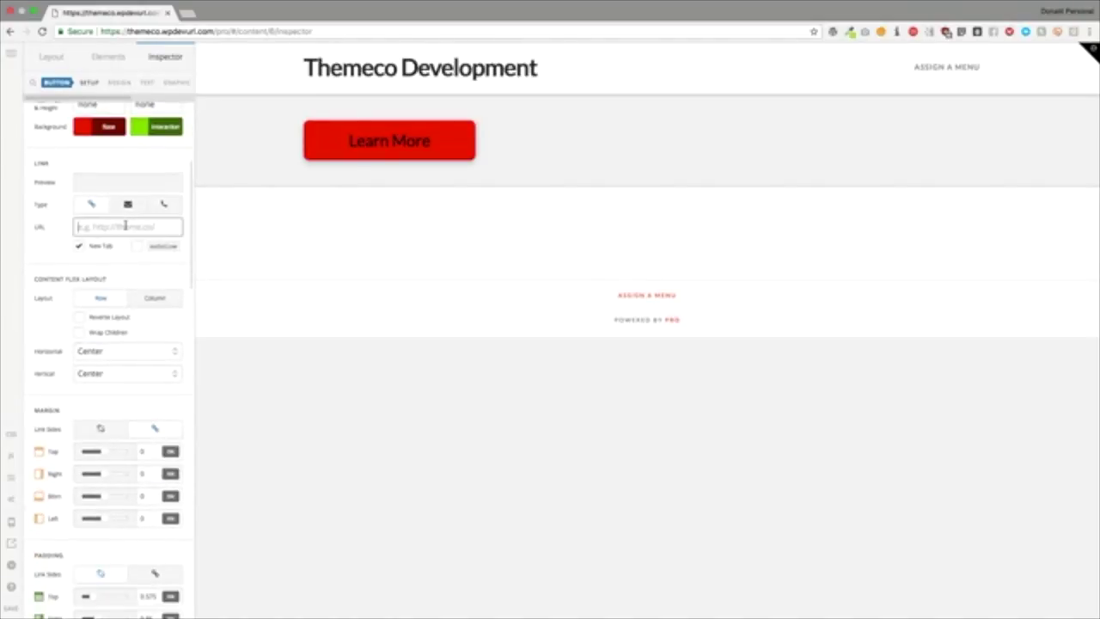
pyautogui.click(163, 204)
pyautogui.click(129, 231)
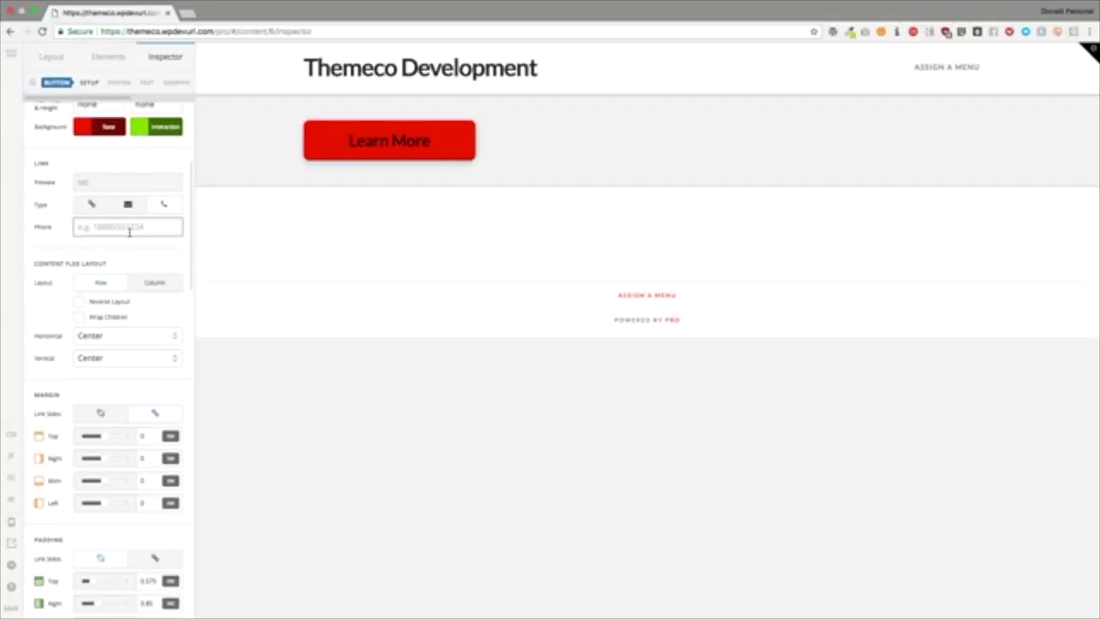
pyautogui.write('4101231234')
pyautogui.hotkey('ctrl', 'z')
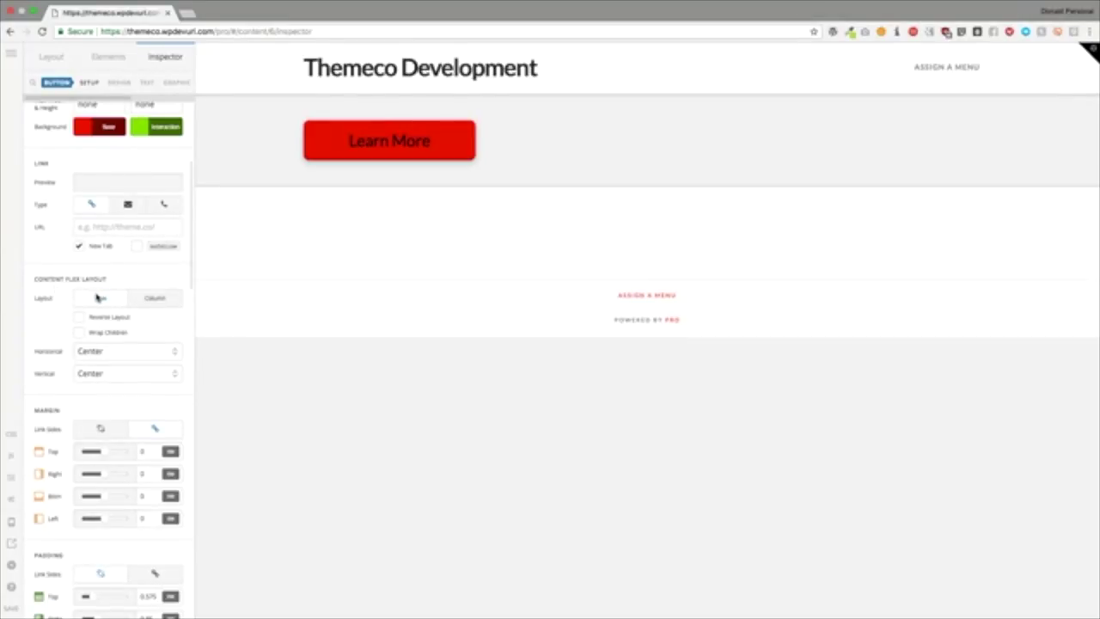
# Step: Set the button's Content Flex Layout to Column
pyautogui.click(167, 299)
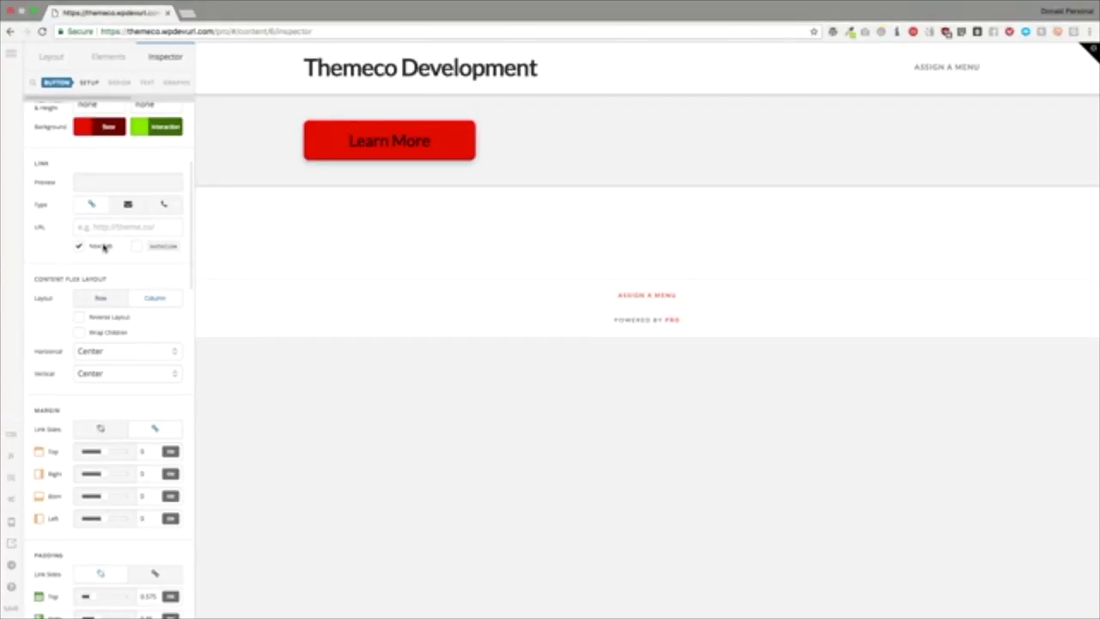
pyautogui.scroll(-1, 103, 247)
pyautogui.scroll(-2, 103, 248)
pyautogui.scroll(-15, 101, 219)
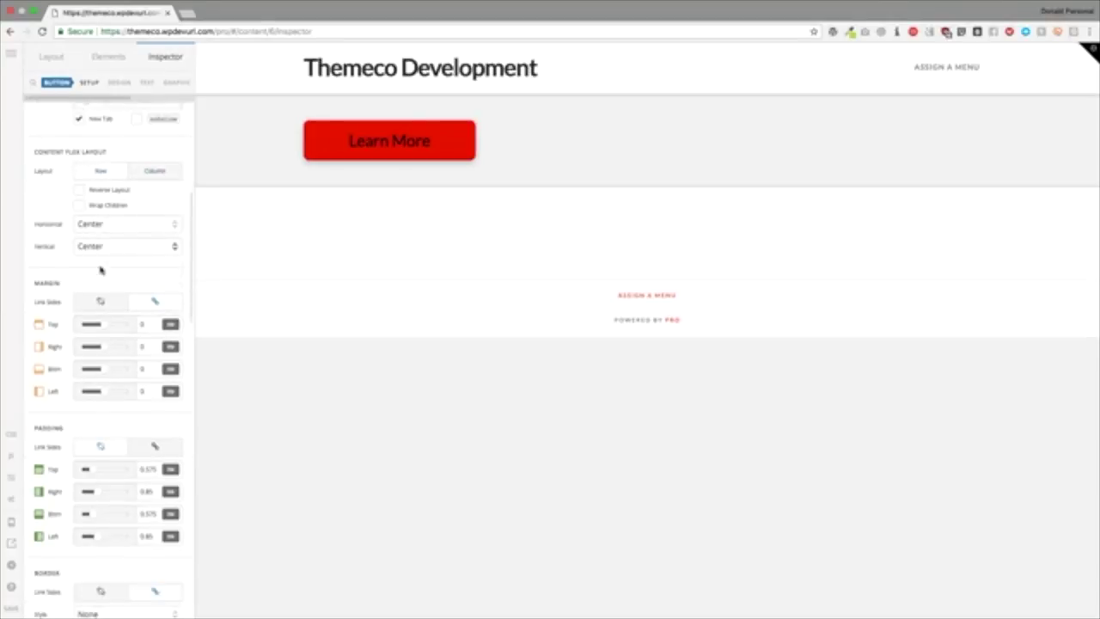
# Step: Enable the button's graphic to show a hand icon stacked above the label
pyautogui.click(167, 79)
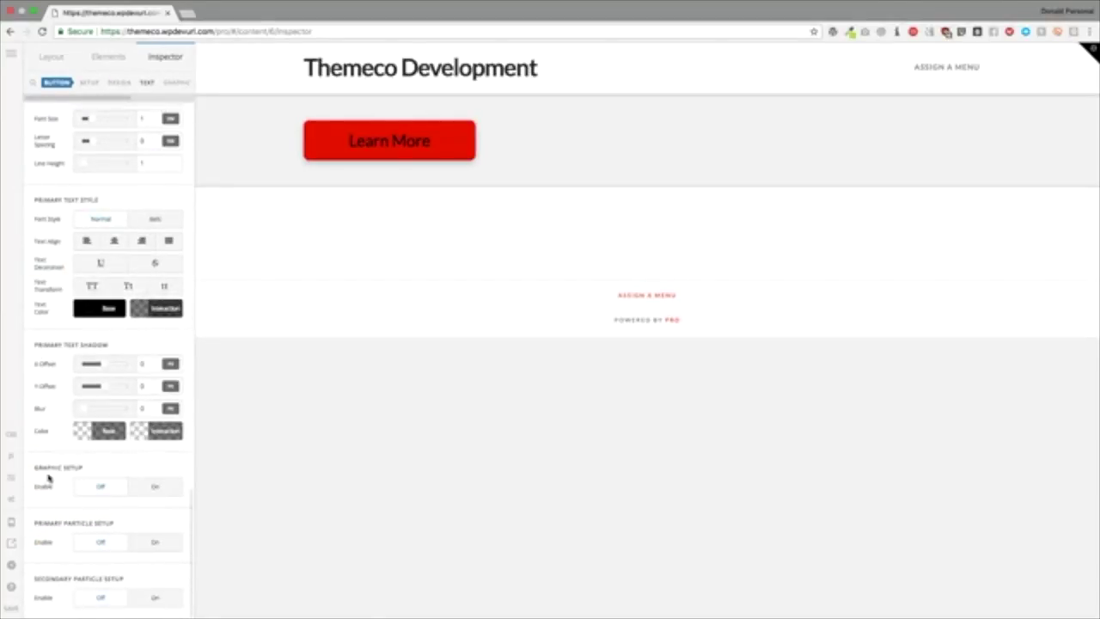
pyautogui.click(153, 487)
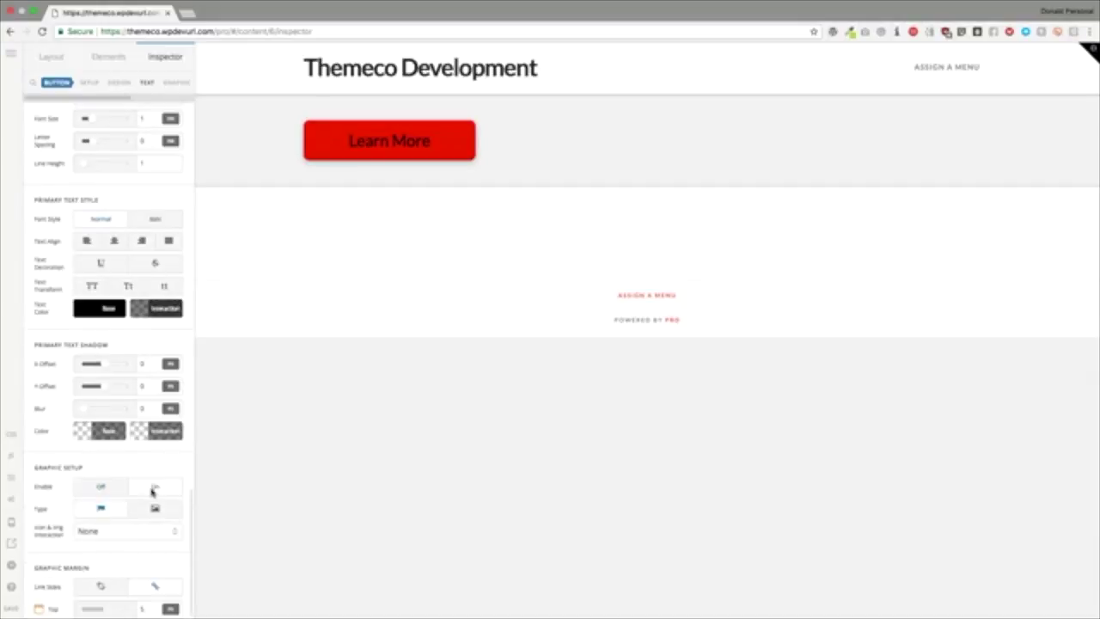
pyautogui.scroll(-5, 146, 492)
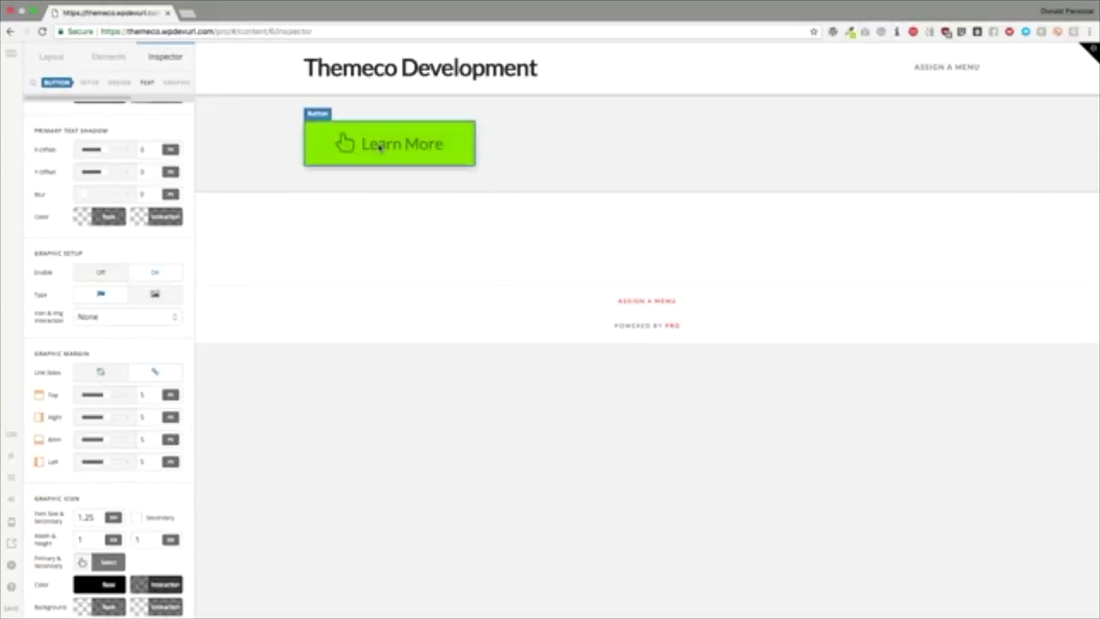
pyautogui.scroll(10, 108, 290)
pyautogui.scroll(5, 108, 293)
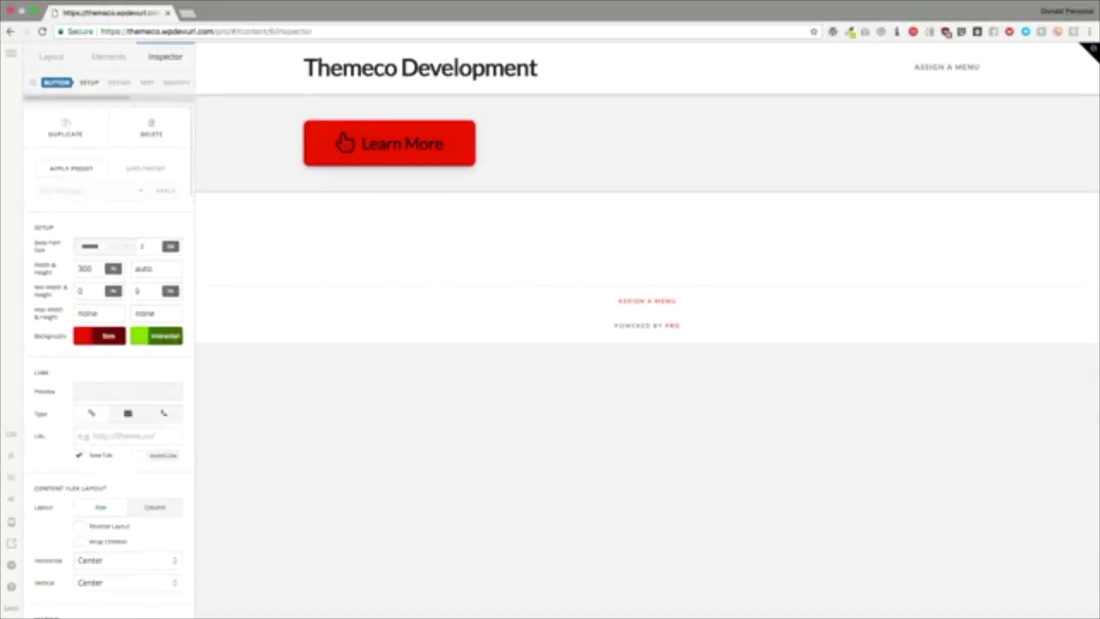
pyautogui.scroll(-6, 109, 292)
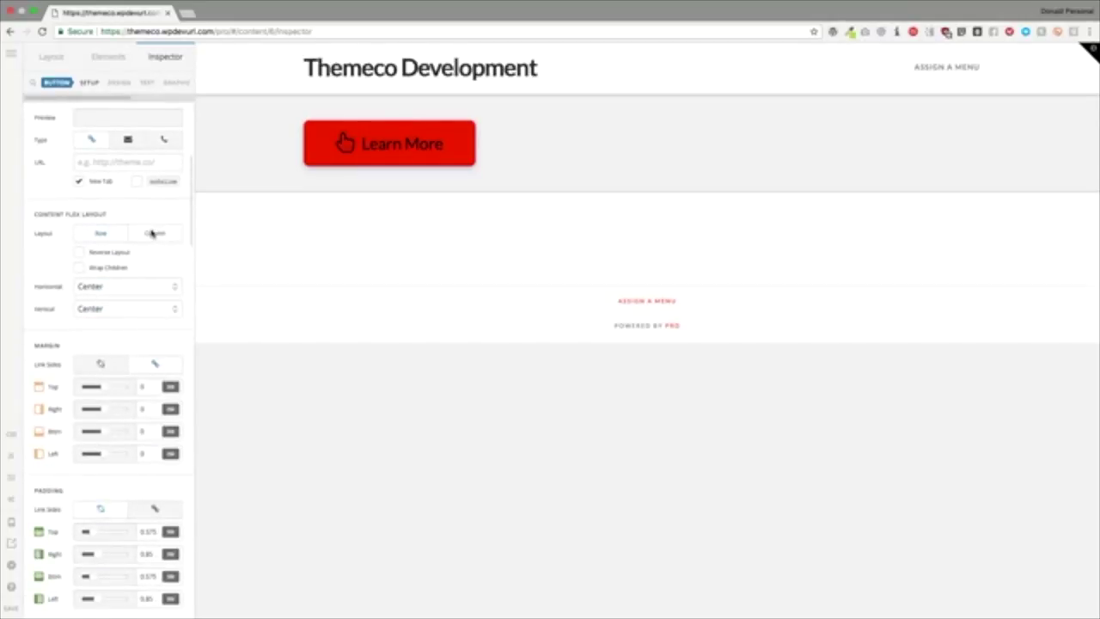
pyautogui.click(151, 234)
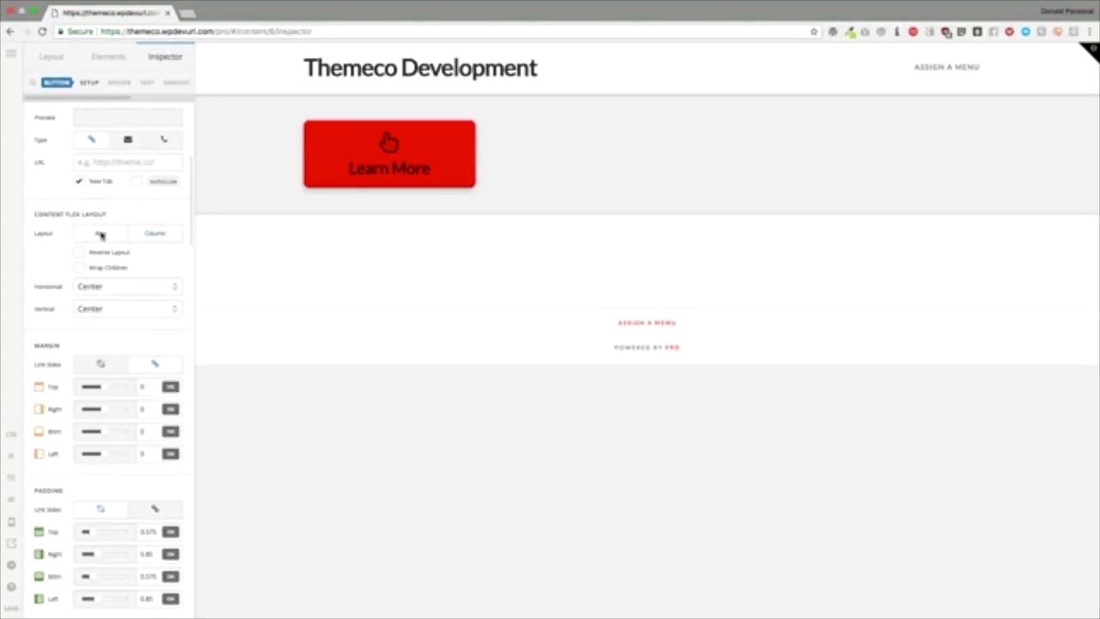
# Step: Try stacked and reversed icon positions, ending with the hand icon left of the label in a row
pyautogui.click(100, 236)
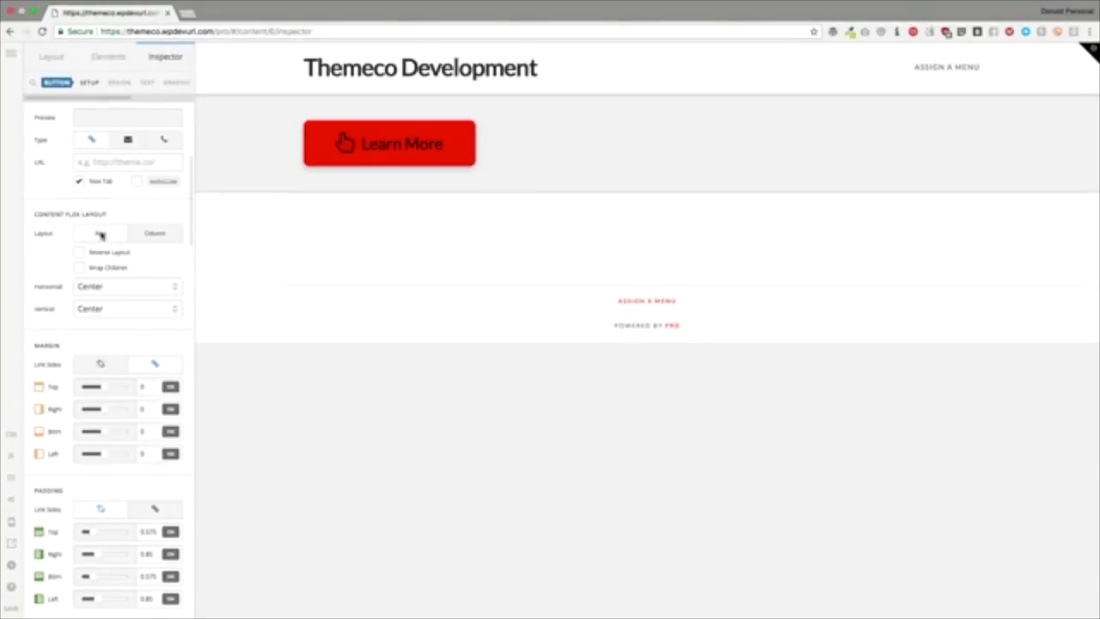
pyautogui.click(163, 234)
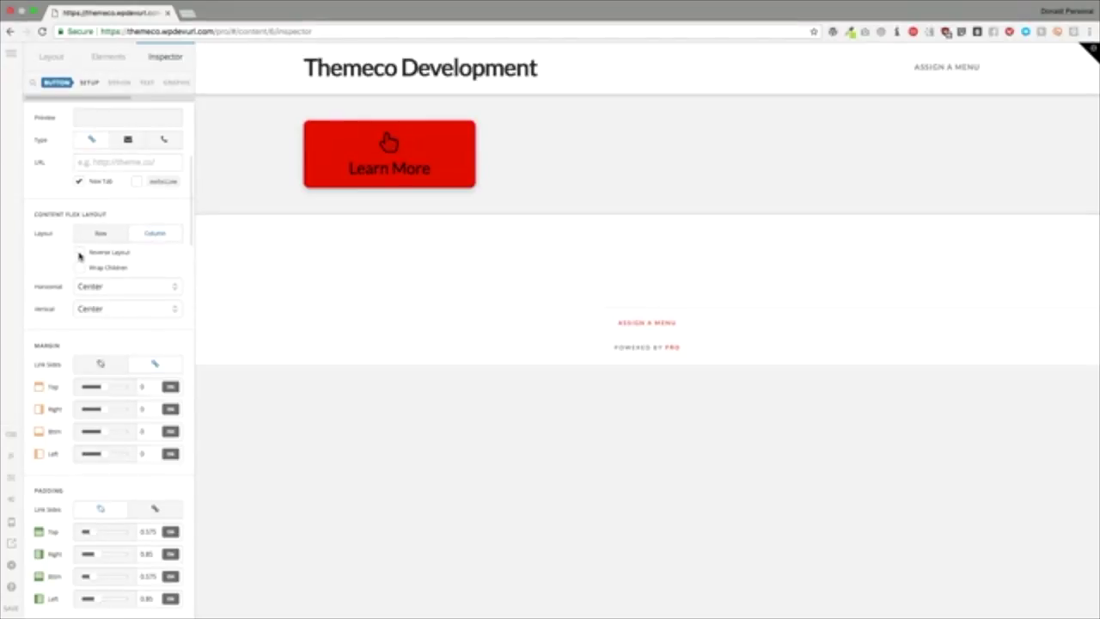
pyautogui.click(79, 253)
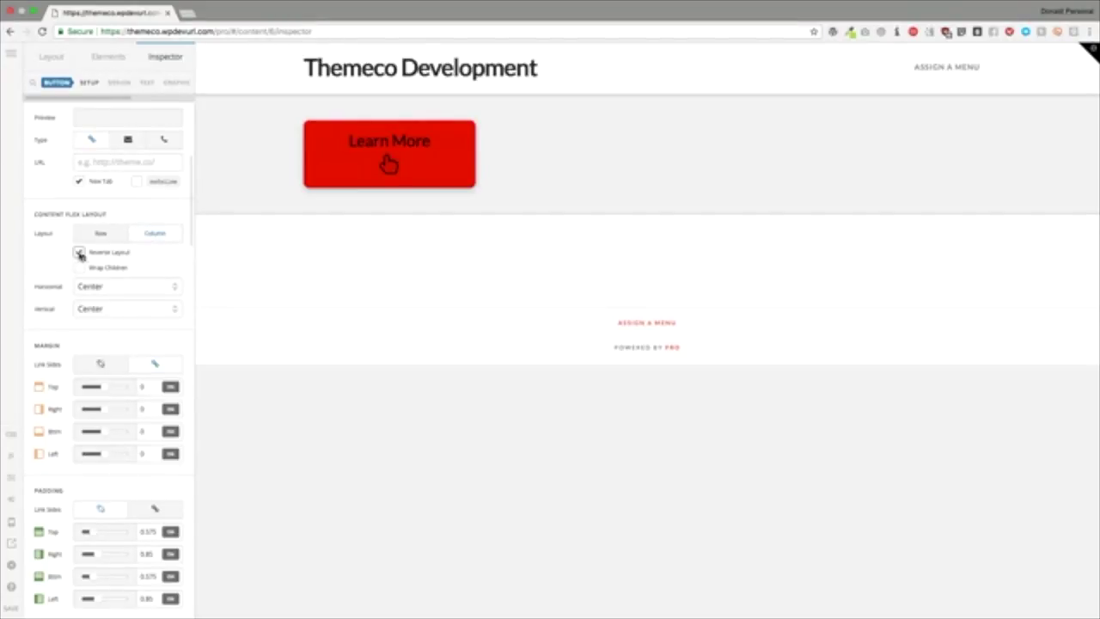
pyautogui.click(79, 253)
pyautogui.click(100, 238)
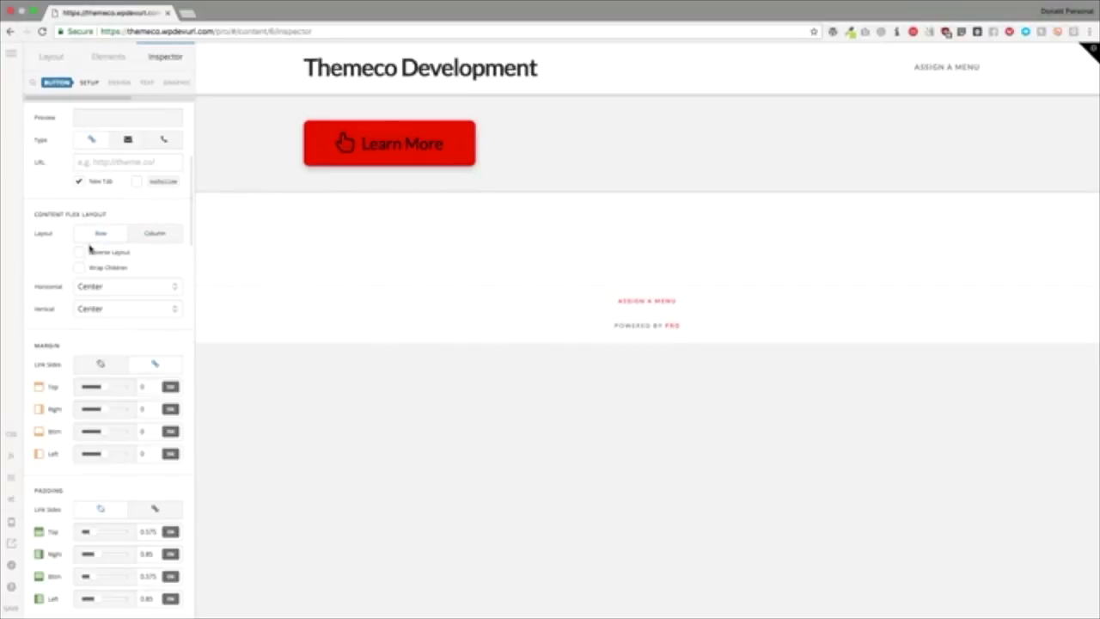
pyautogui.click(80, 253)
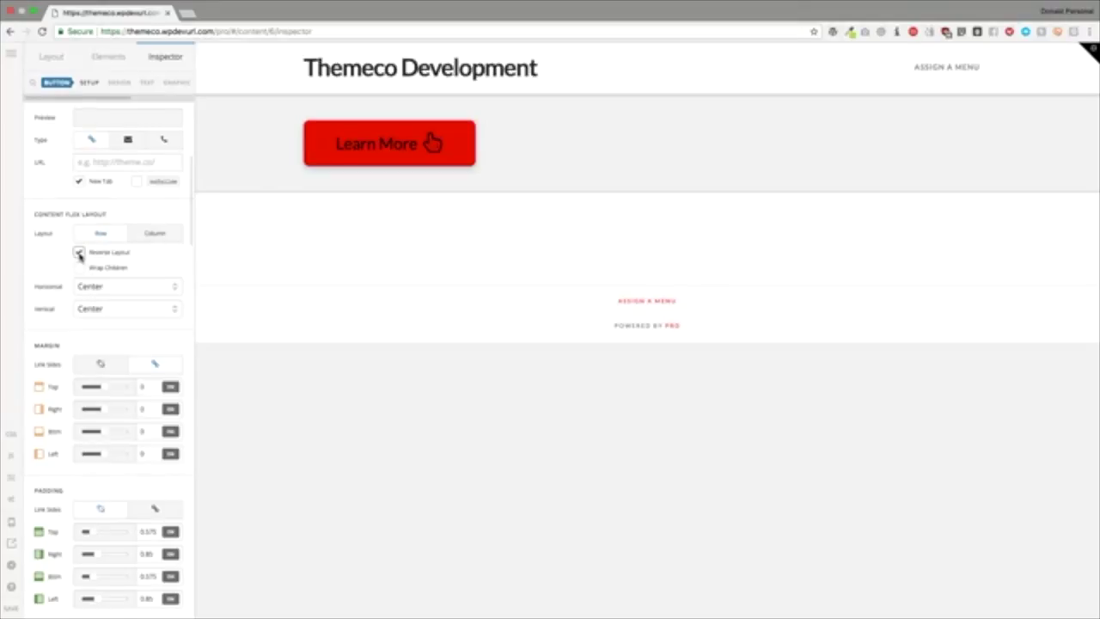
pyautogui.click(80, 254)
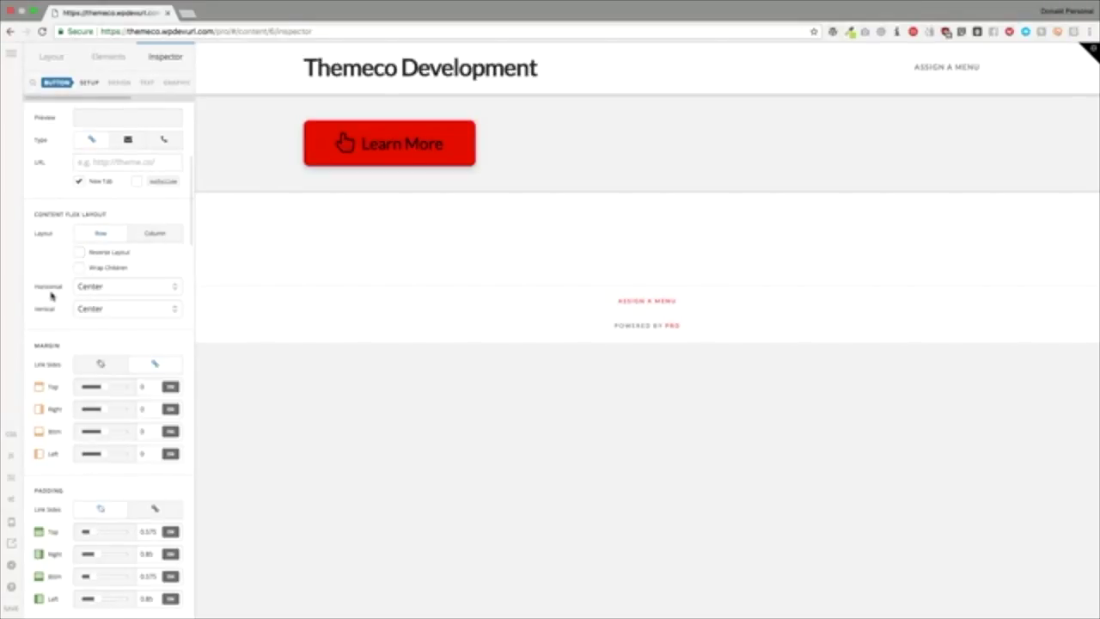
# Step: Try Left, End, Space Between and Space Around horizontal alignment, then settle on Center
pyautogui.click(89, 288)
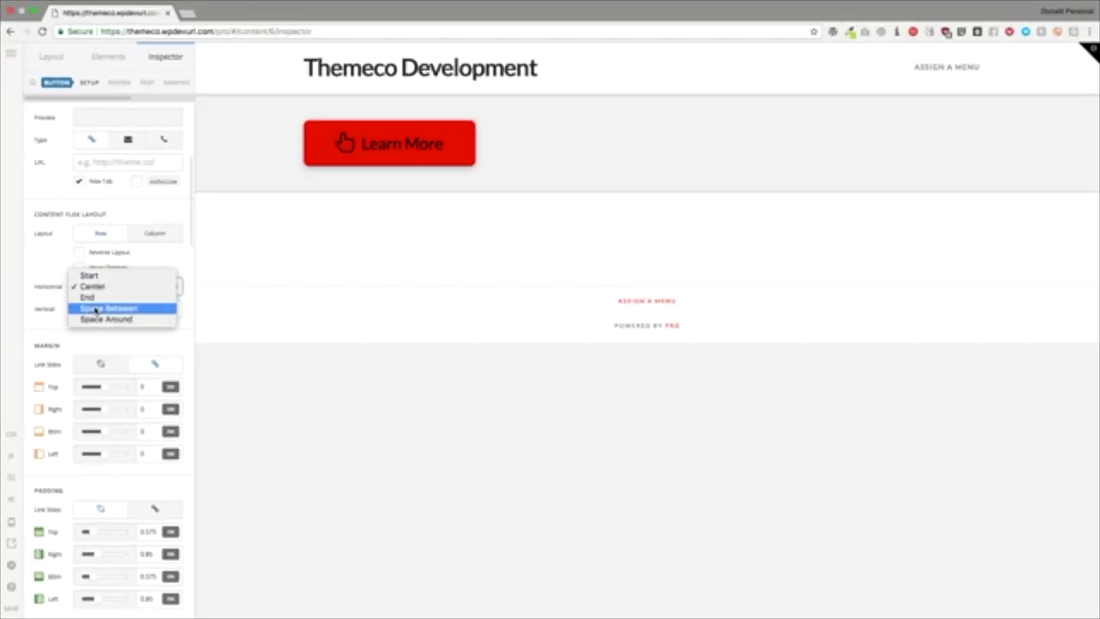
pyautogui.click(101, 340)
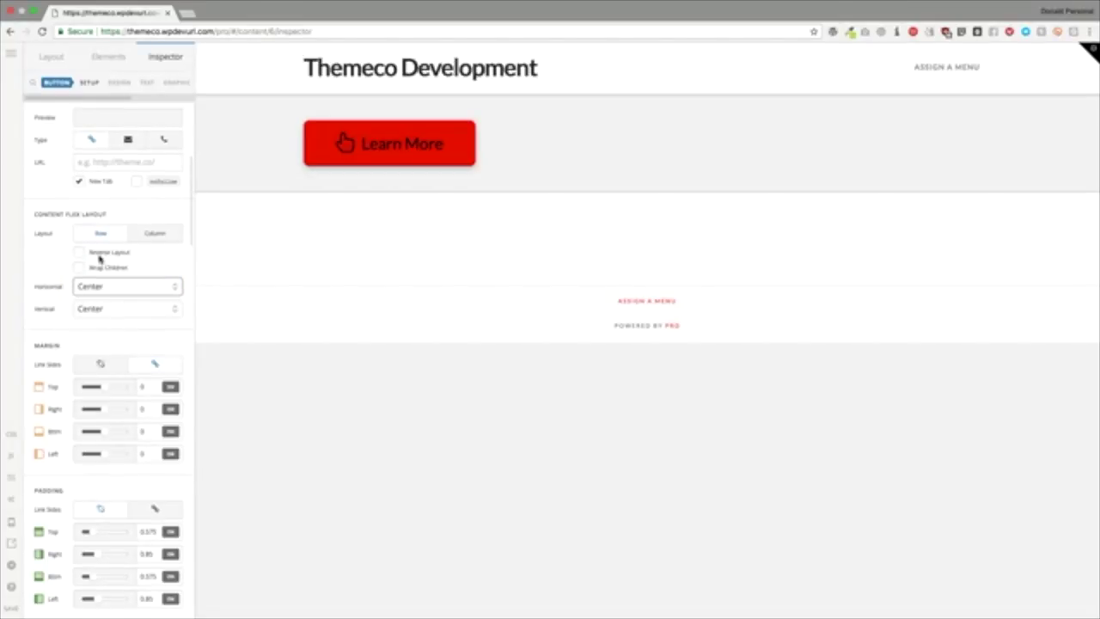
pyautogui.click(115, 287)
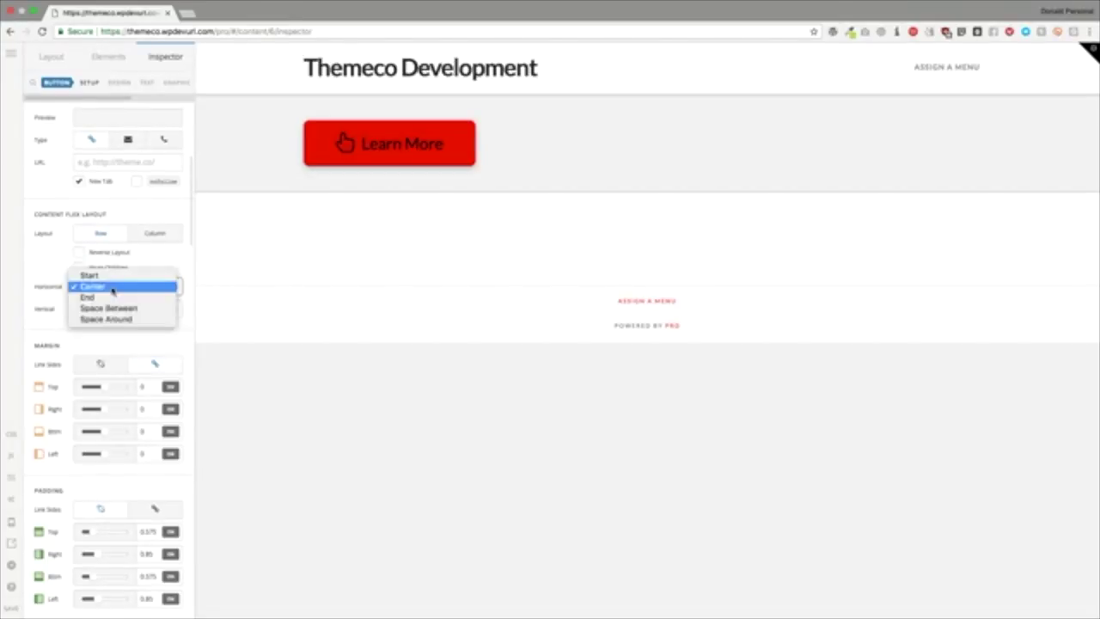
pyautogui.click(102, 276)
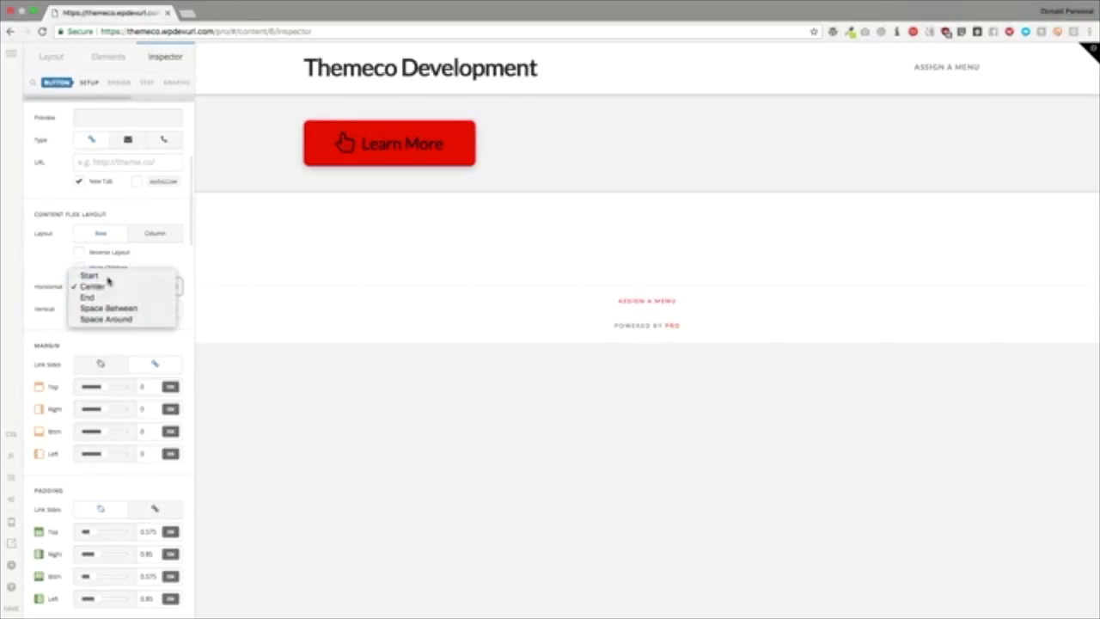
pyautogui.click(102, 288)
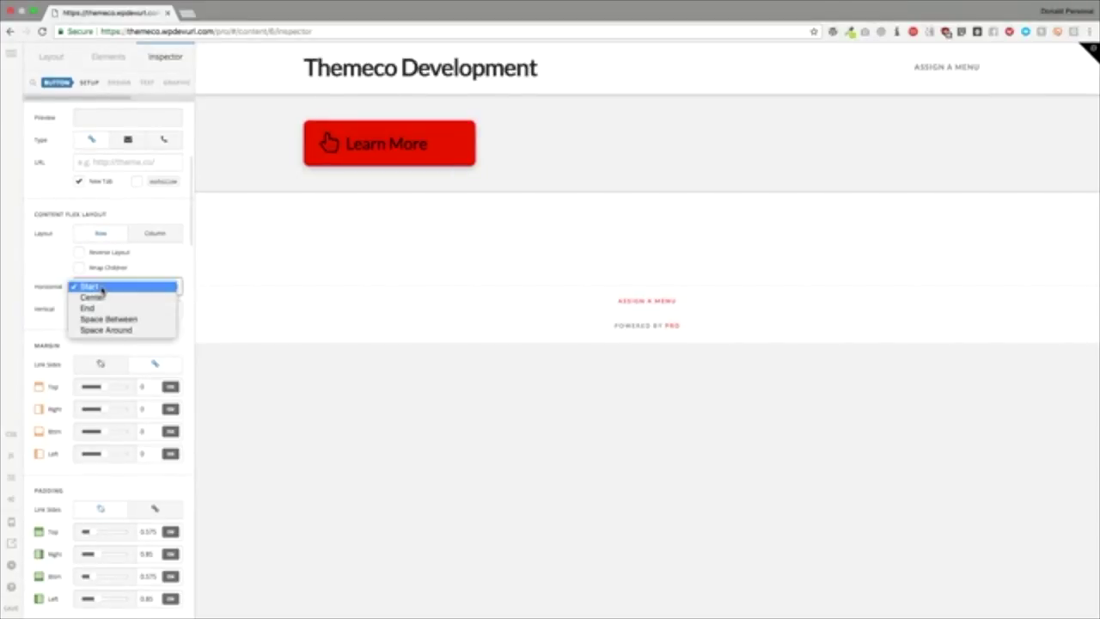
pyautogui.click(103, 307)
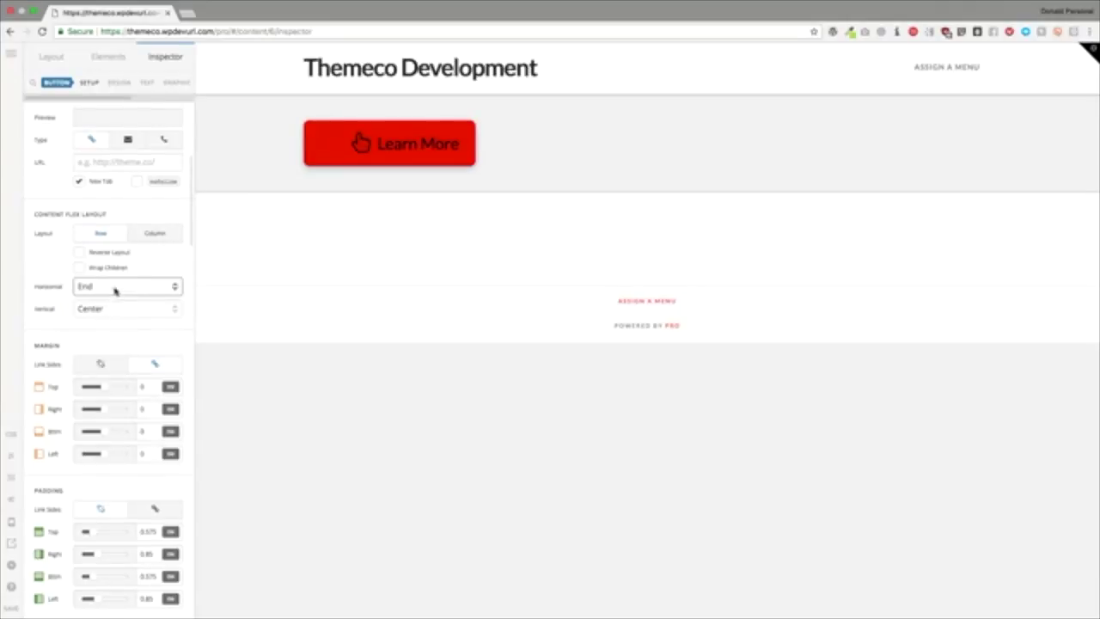
pyautogui.click(115, 290)
pyautogui.click(114, 299)
pyautogui.click(111, 296)
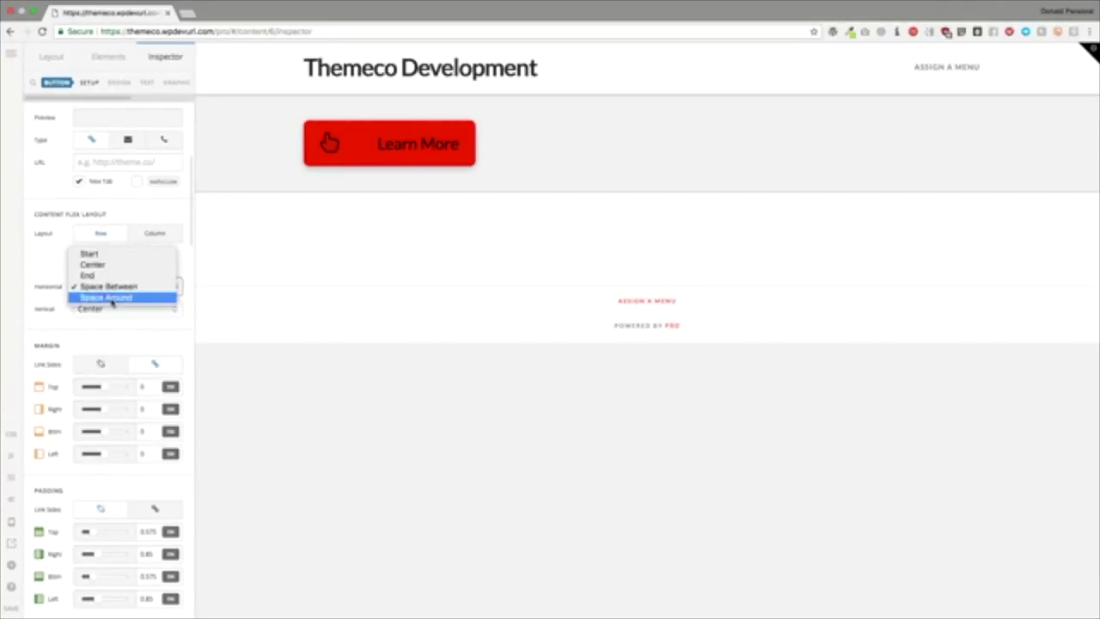
pyautogui.click(111, 299)
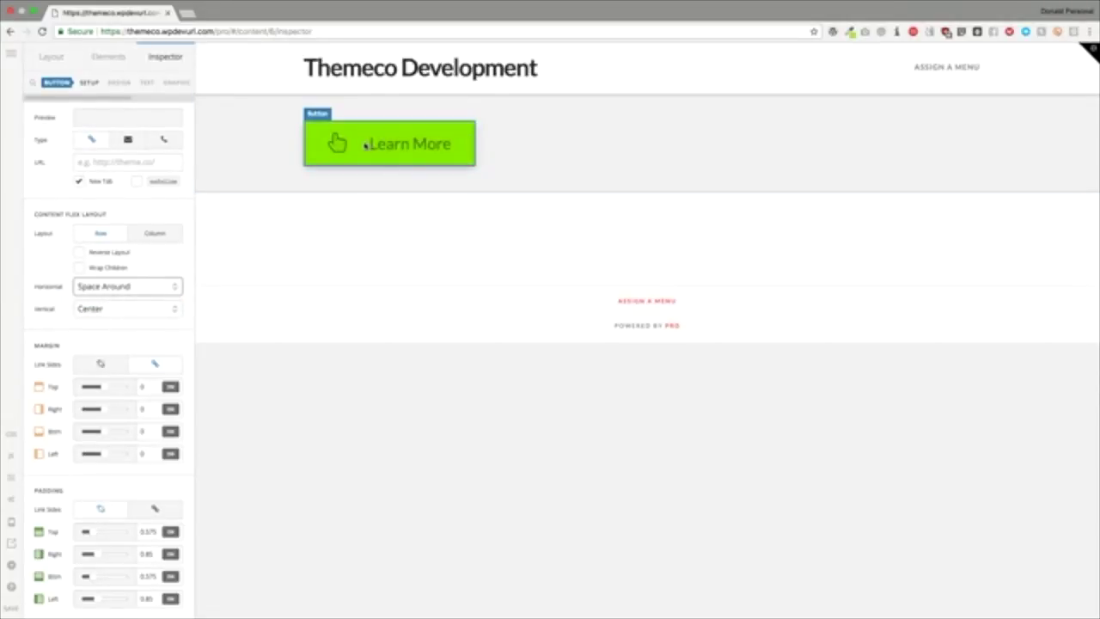
pyautogui.click(116, 297)
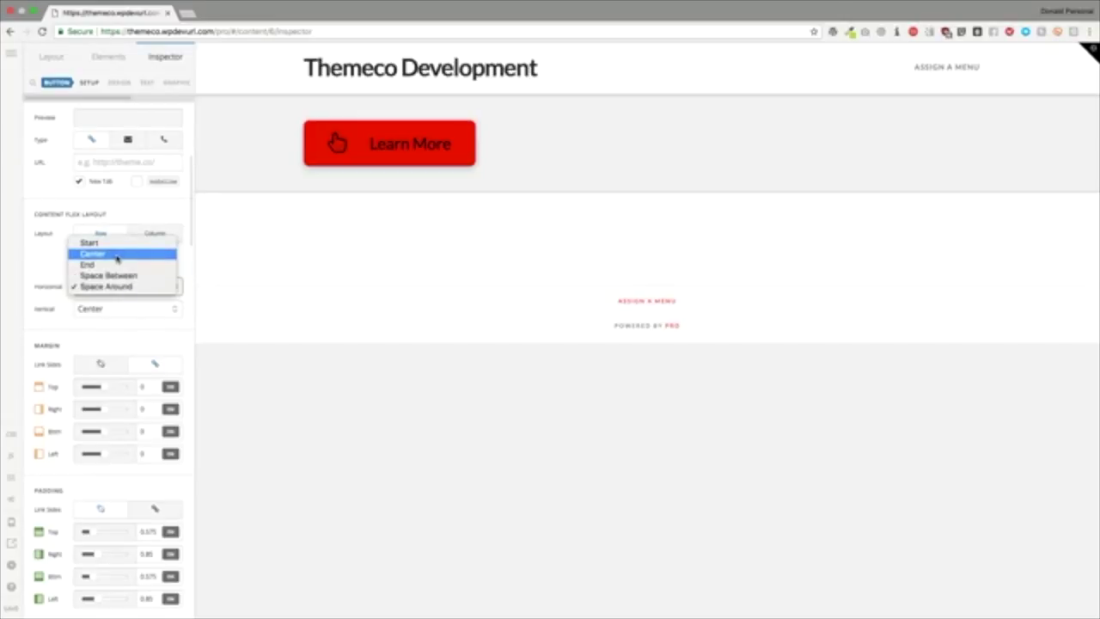
pyautogui.click(116, 253)
# Step: Try Top, Bottom and Stretch vertical alignment, then settle on Center
pyautogui.click(109, 309)
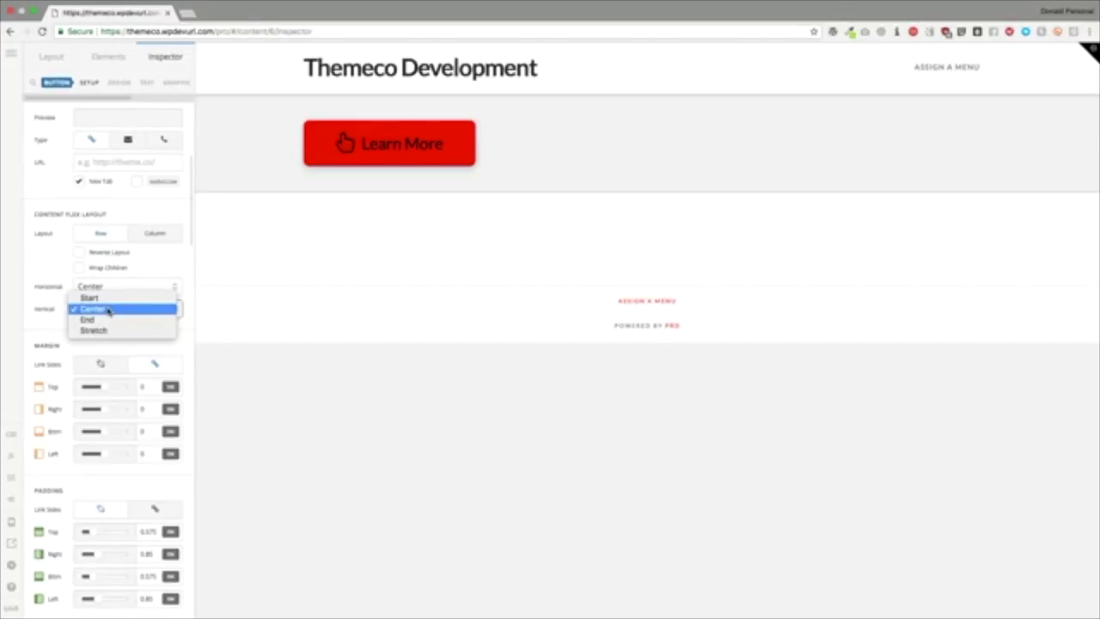
pyautogui.click(109, 298)
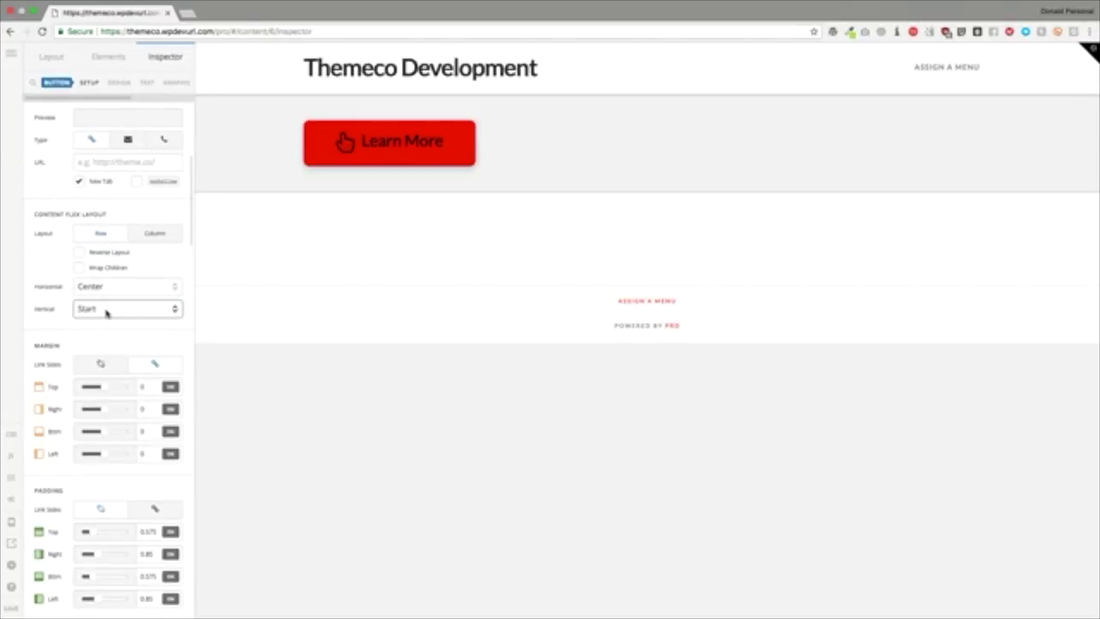
pyautogui.click(107, 312)
pyautogui.click(109, 316)
pyautogui.click(107, 309)
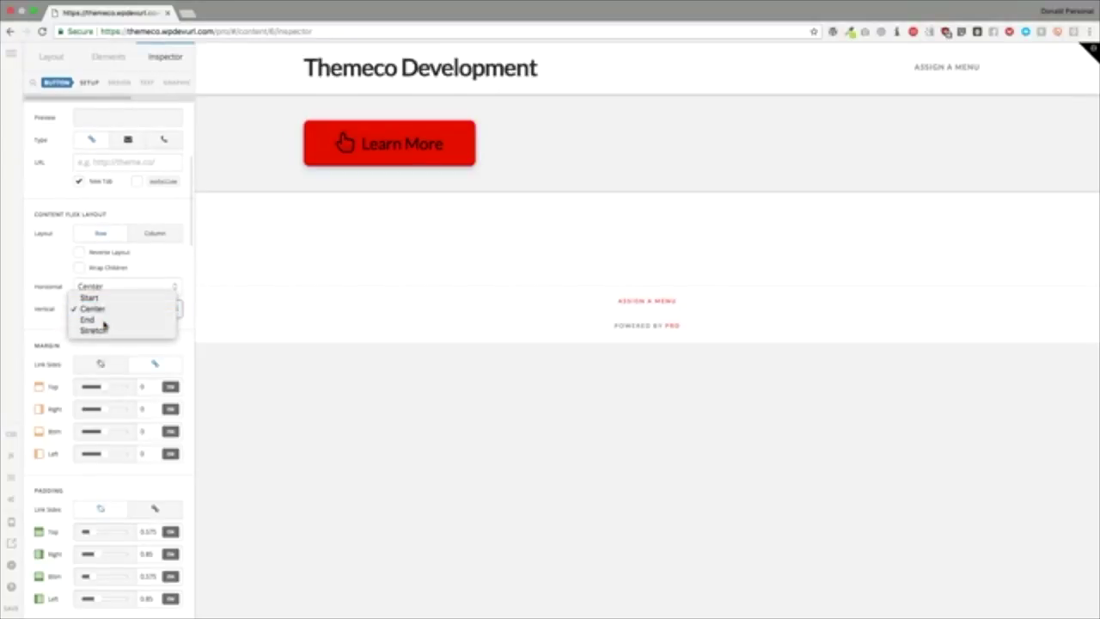
pyautogui.click(104, 321)
pyautogui.click(104, 310)
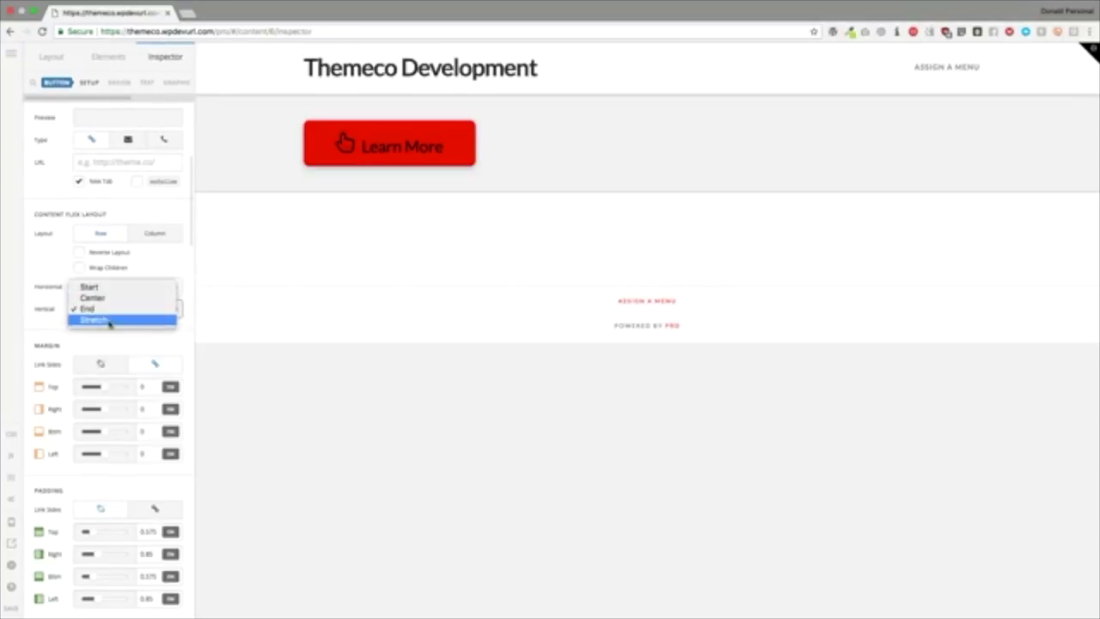
pyautogui.click(109, 321)
pyautogui.click(108, 316)
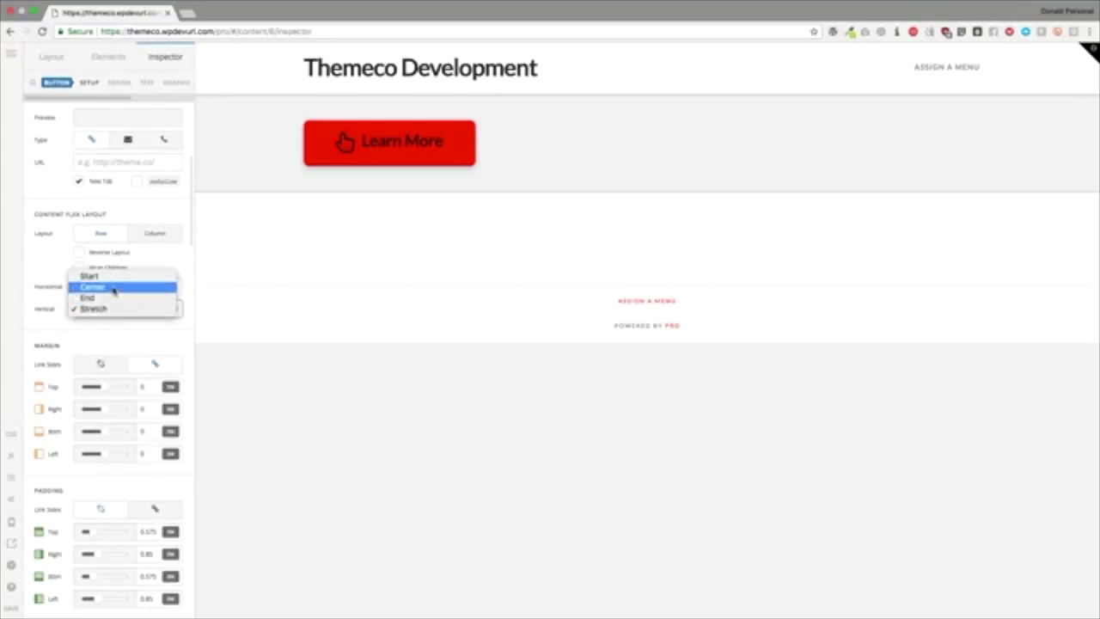
pyautogui.click(112, 288)
pyautogui.scroll(-5, 111, 297)
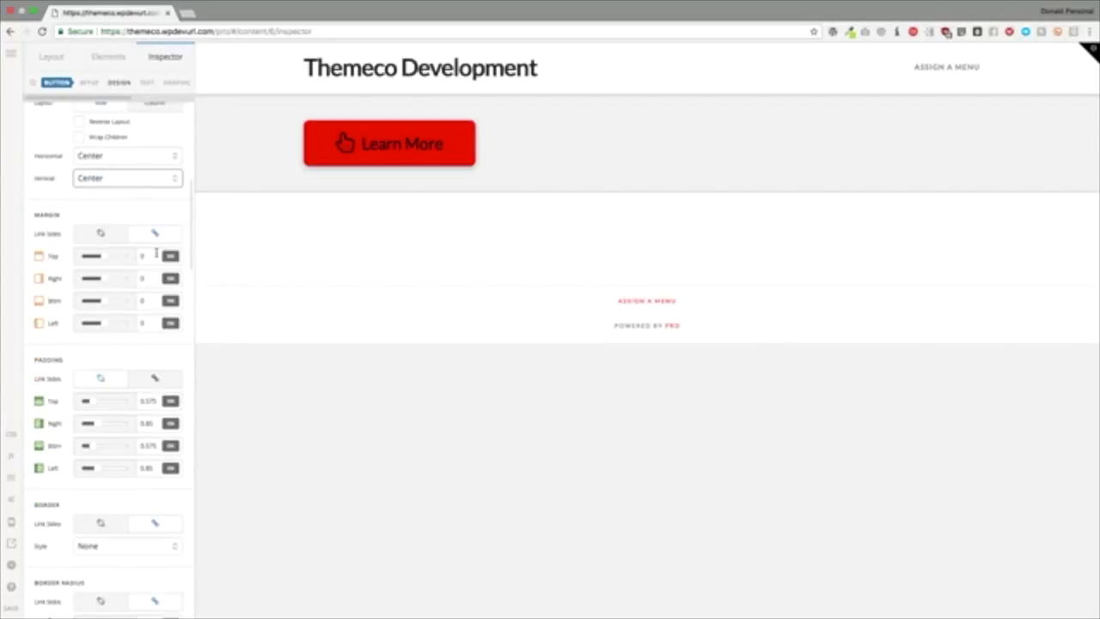
# Step: Clear the button's top margin so it has no margin
pyautogui.click(141, 256)
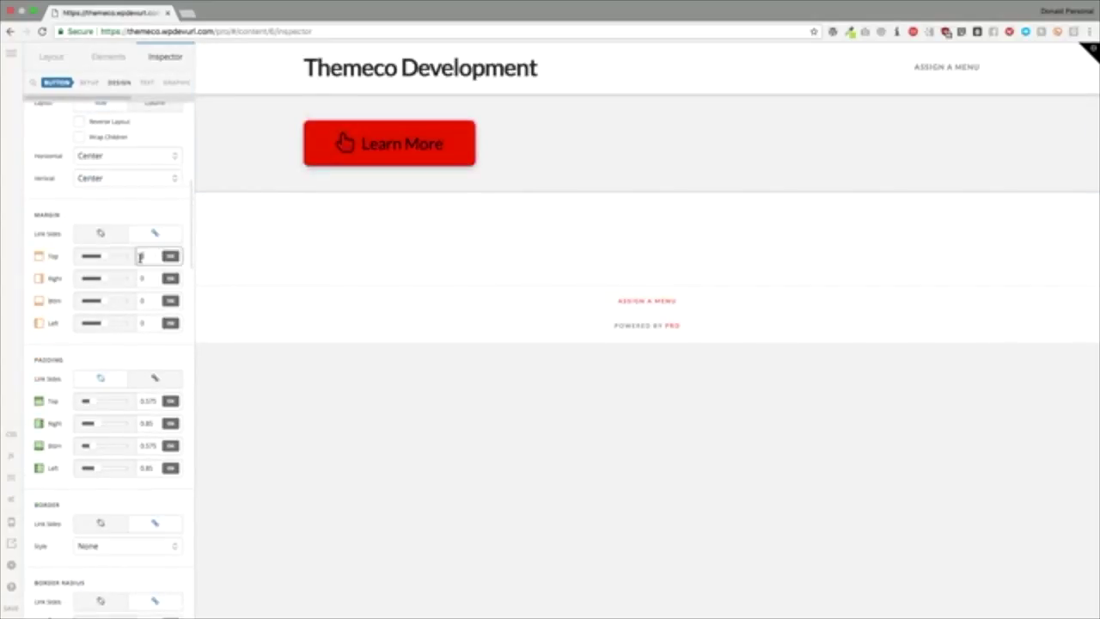
pyautogui.write('1')
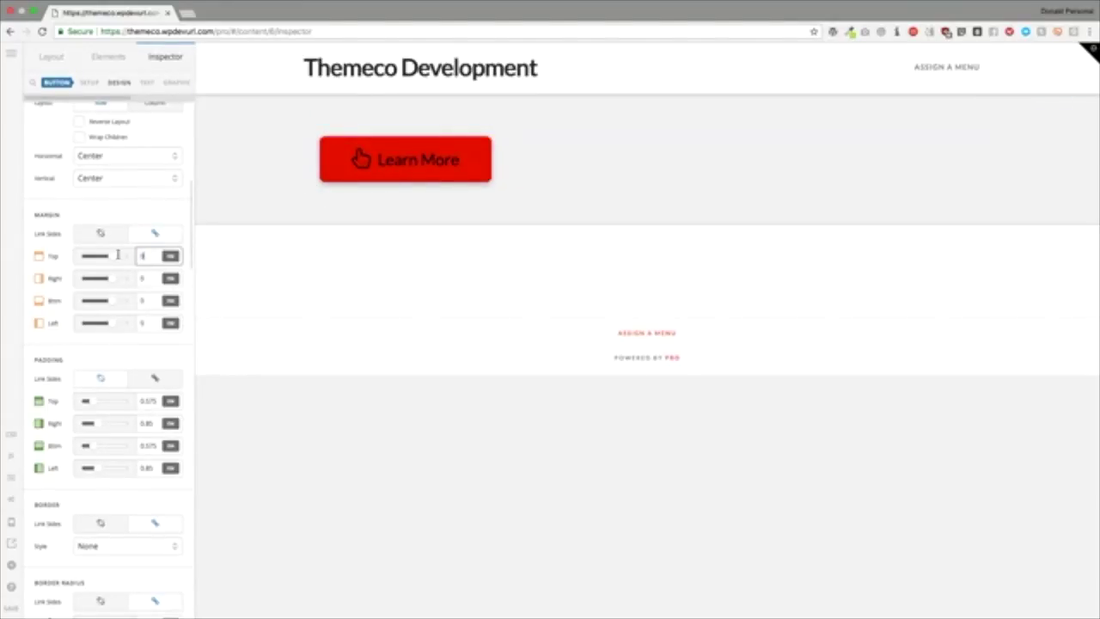
pyautogui.press('BackSpace')
pyautogui.scroll(-3, 122, 401)
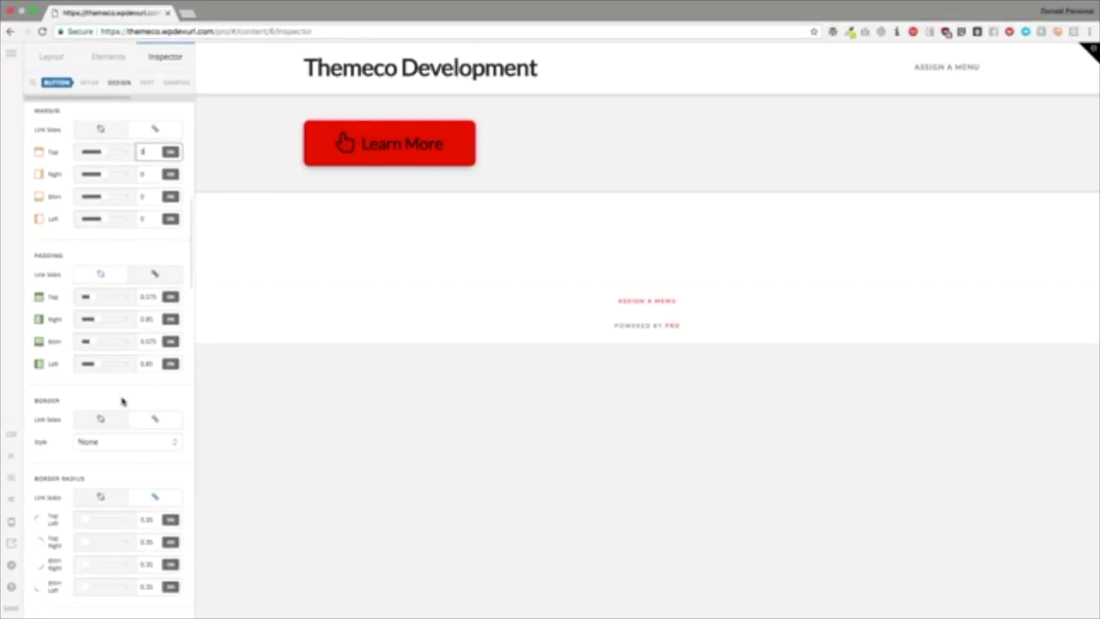
# Step: Enter padding of 1 top, 2 right, 1 bottom and 2 left
pyautogui.moveTo(160, 274); pyautogui.dragTo(130, 273)
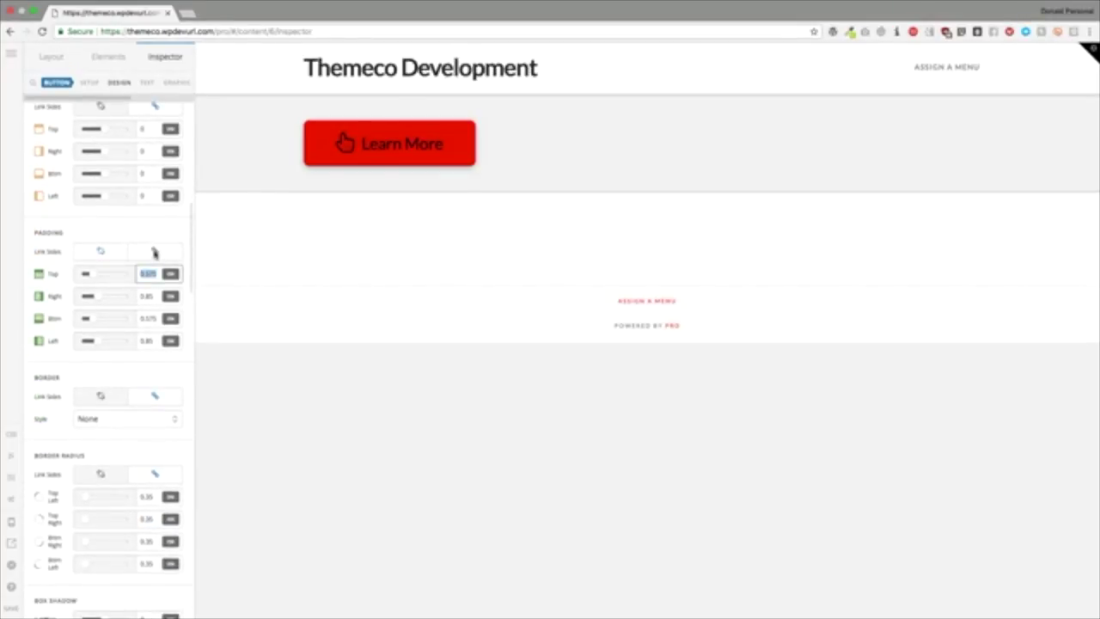
pyautogui.write('1')
pyautogui.click(147, 296)
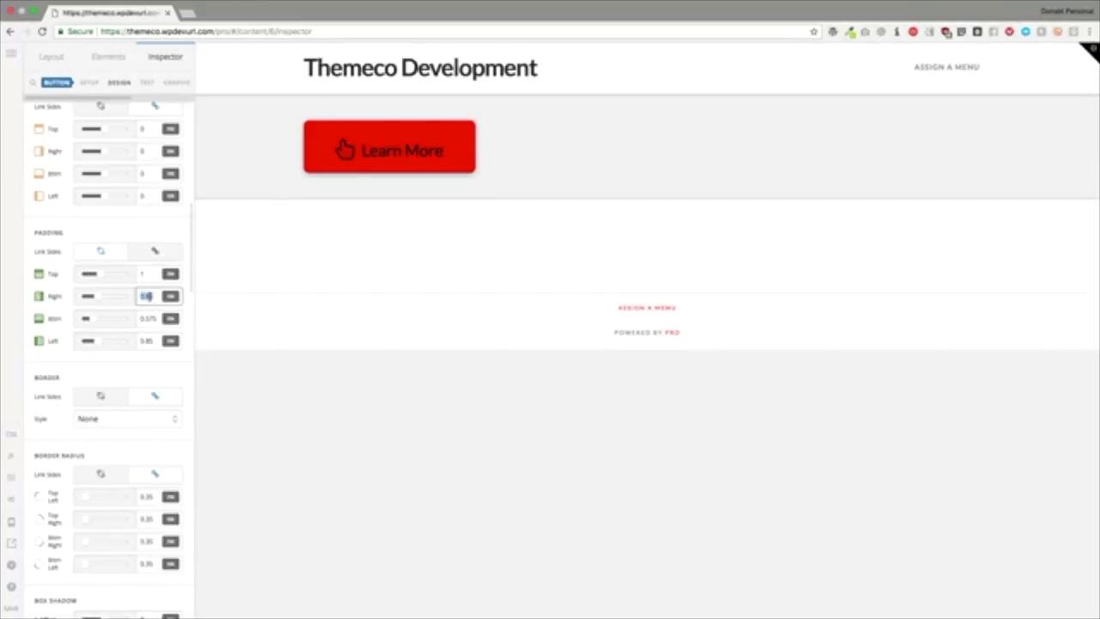
pyautogui.write('2')
pyautogui.press('Tab')
pyautogui.write('2')
pyautogui.press('BackSpace')
pyautogui.write('1')
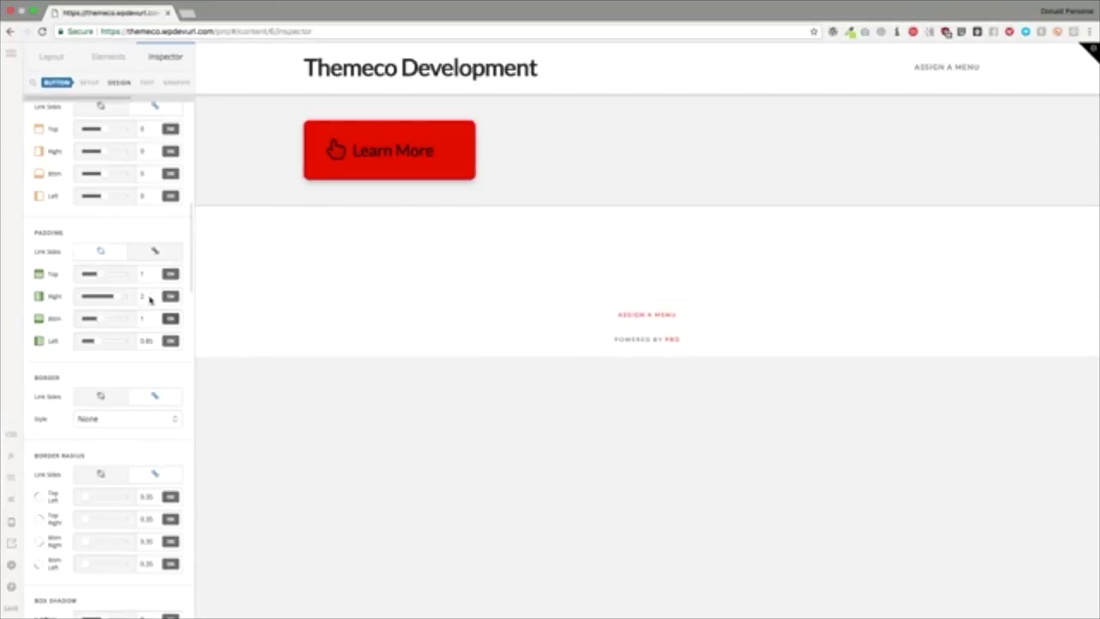
pyautogui.press('Tab')
pyautogui.write('2')
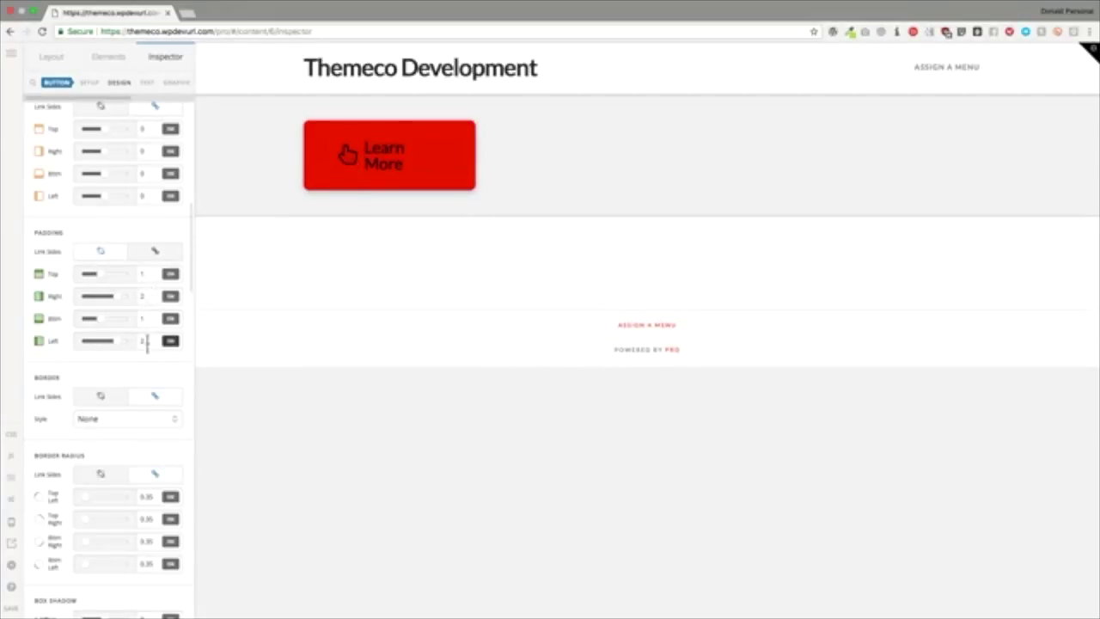
pyautogui.press('Tab')
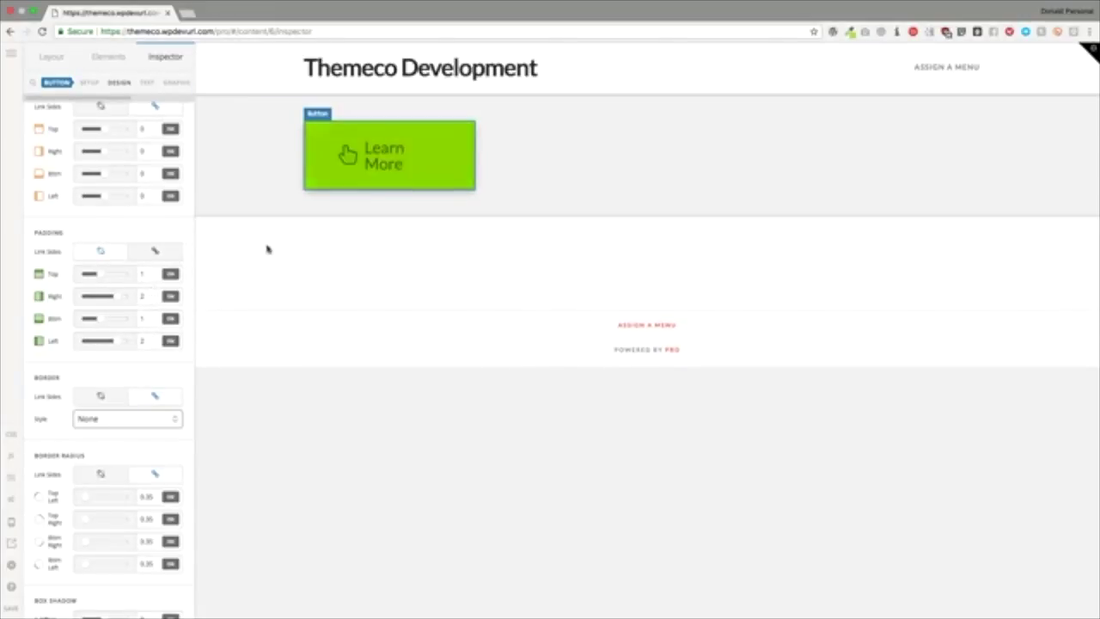
# Step: Link the padding sides, set them all to 1, then unlink them
pyautogui.click(155, 251)
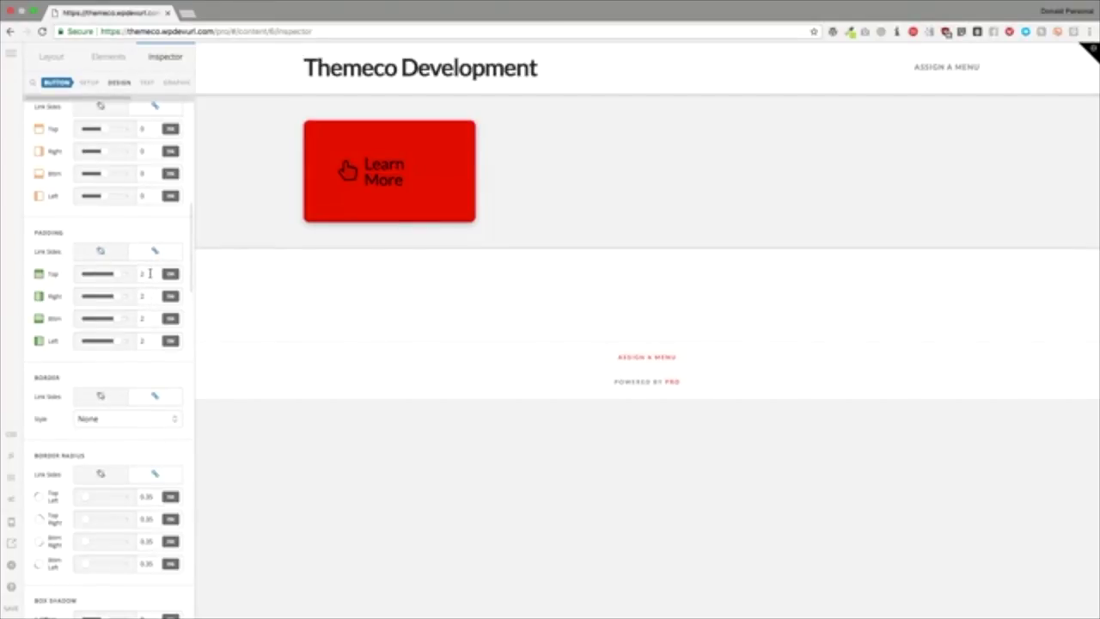
pyautogui.click(149, 274)
pyautogui.press('BackSpace')
pyautogui.write('1')
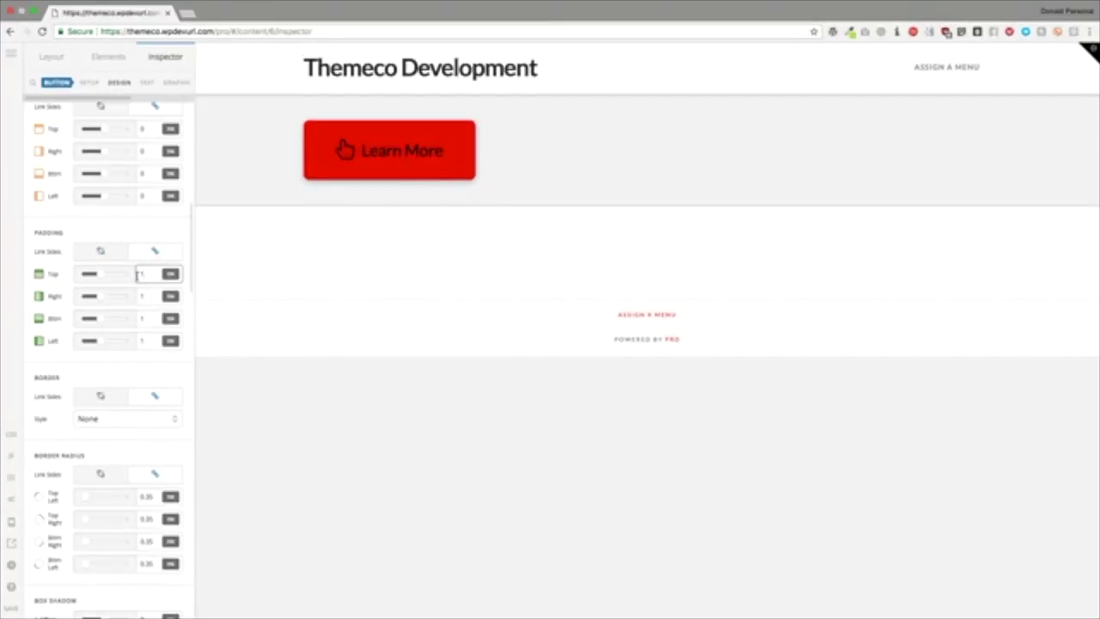
pyautogui.click(105, 253)
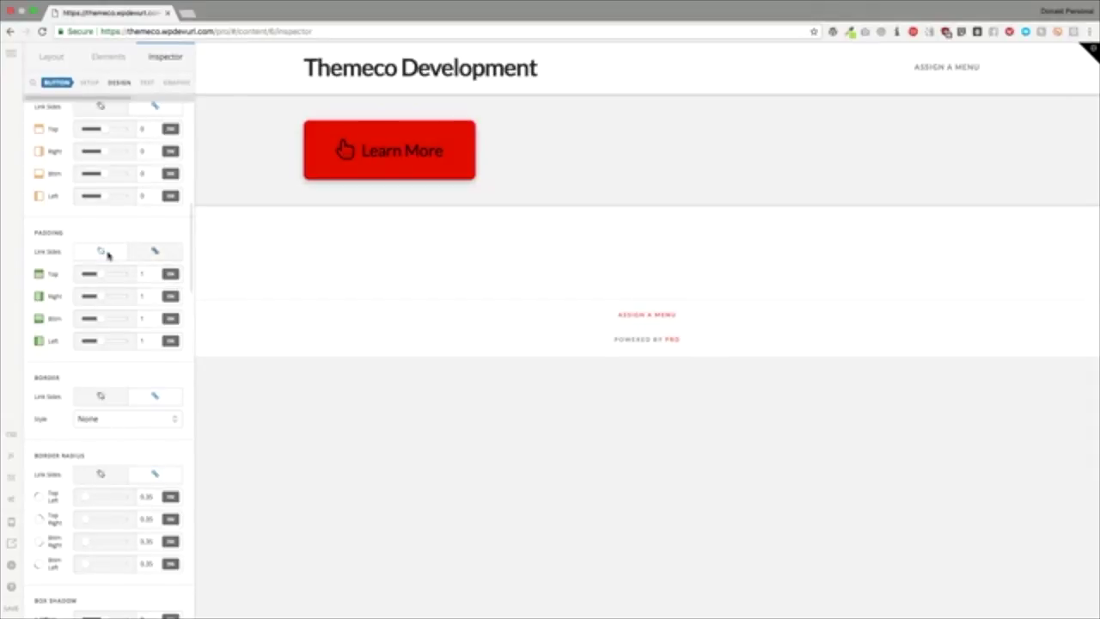
# Step: Set the button's border style to Solid
pyautogui.scroll(-2, 126, 341)
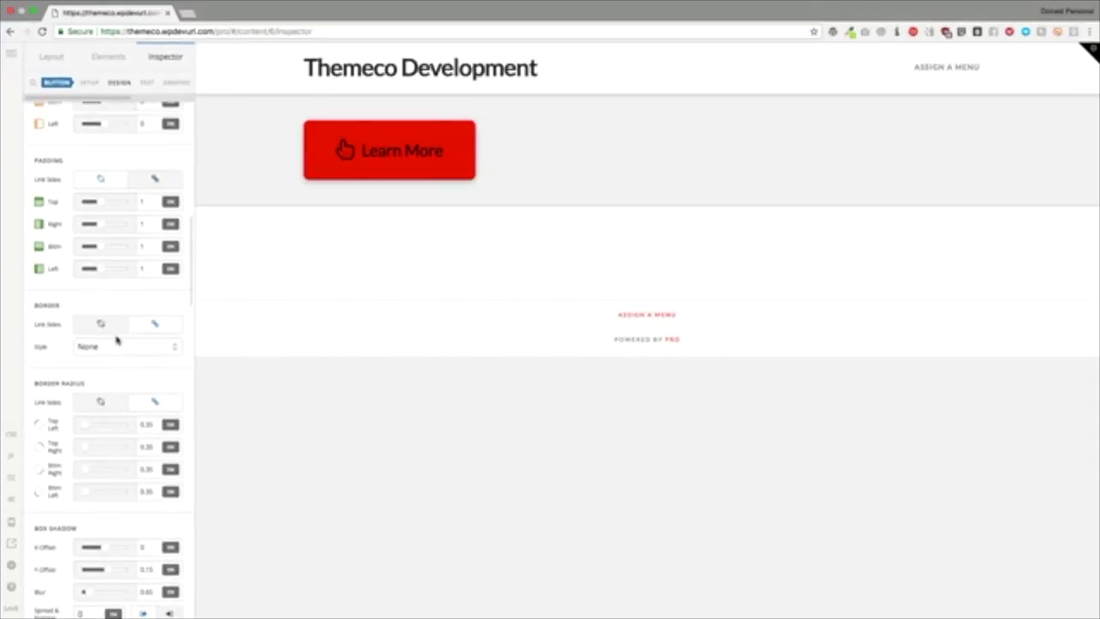
pyautogui.click(108, 347)
pyautogui.click(105, 358)
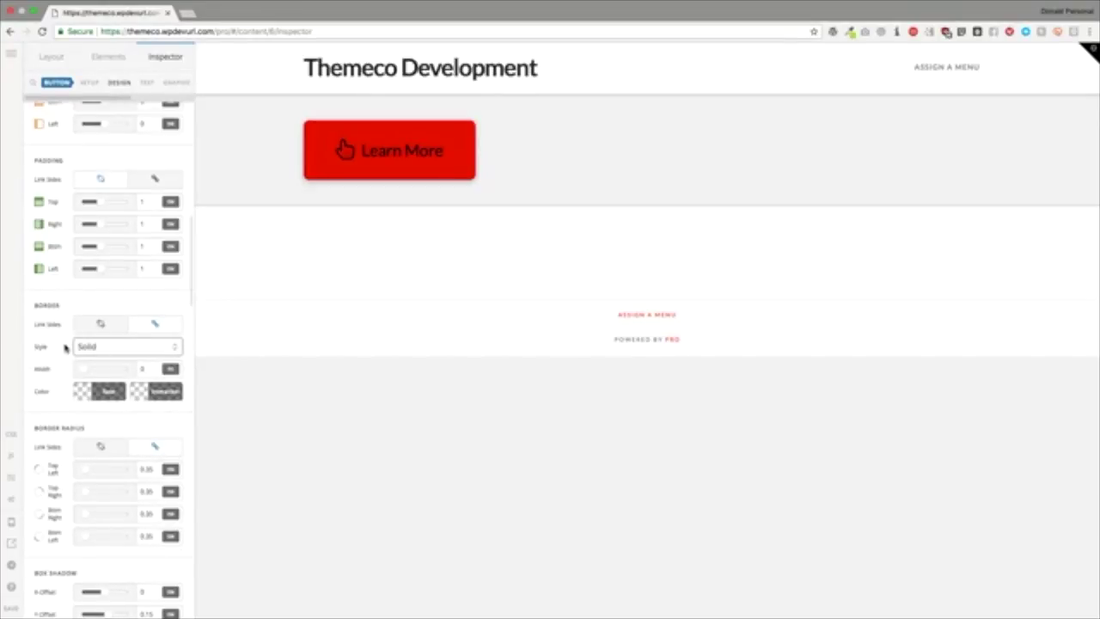
pyautogui.click(79, 348)
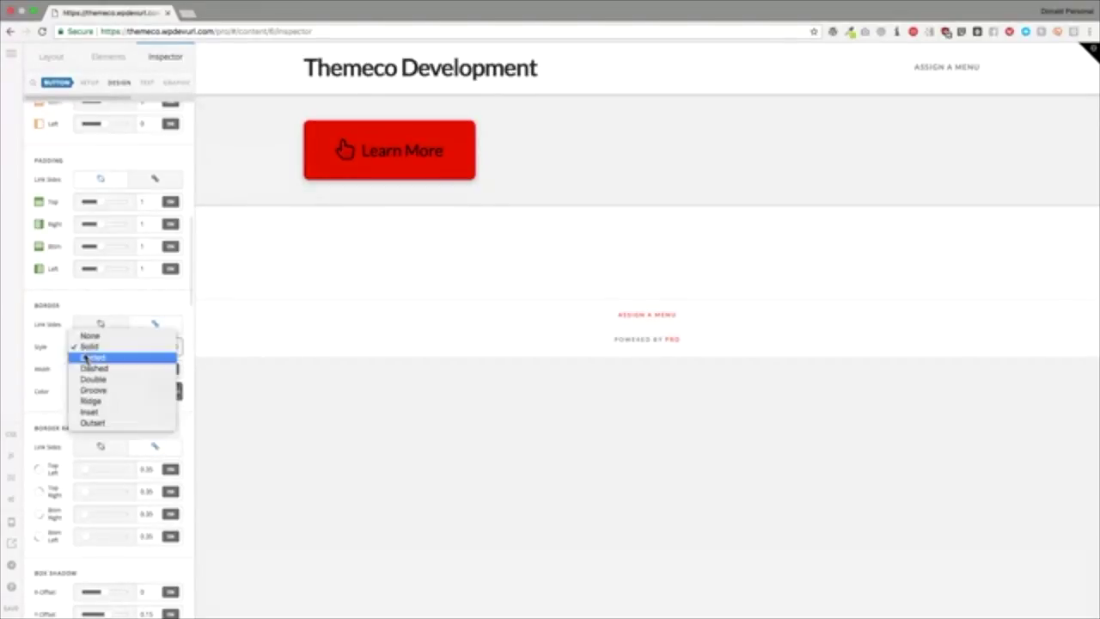
pyautogui.press('Escape')
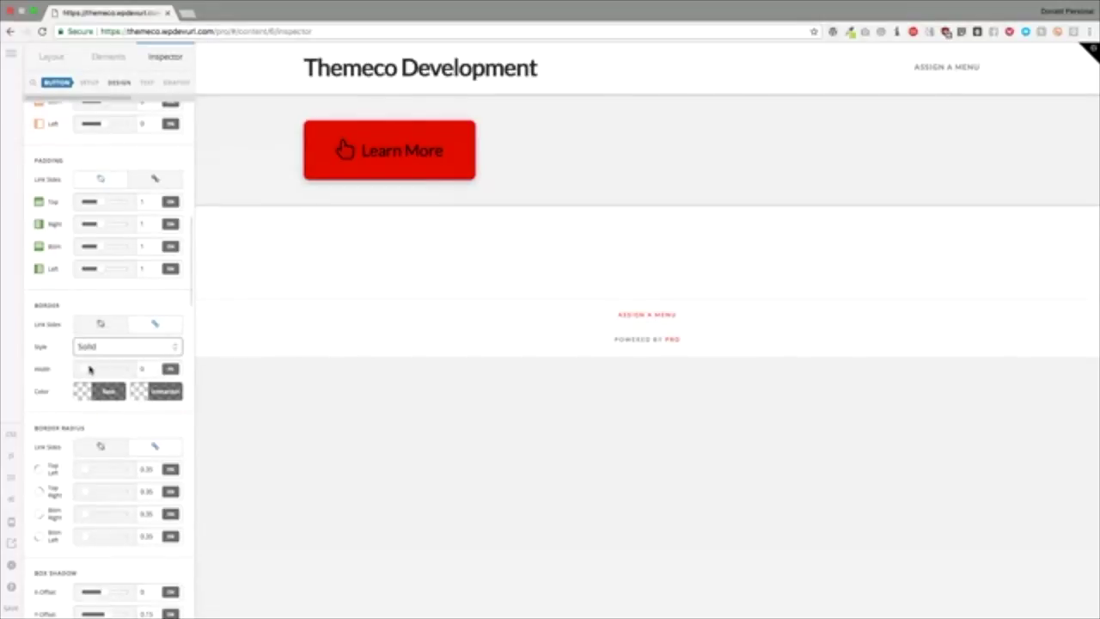
# Step: Thicken the border width and make the border colour black
pyautogui.click(94, 370)
pyautogui.click(108, 391)
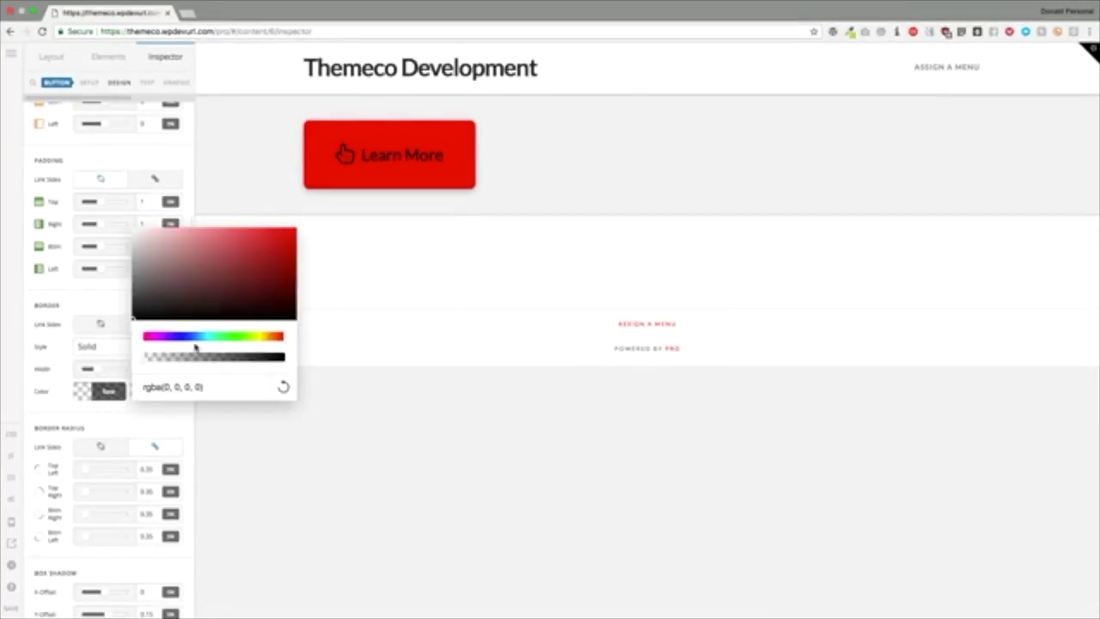
pyautogui.click(251, 316)
pyautogui.click(91, 421)
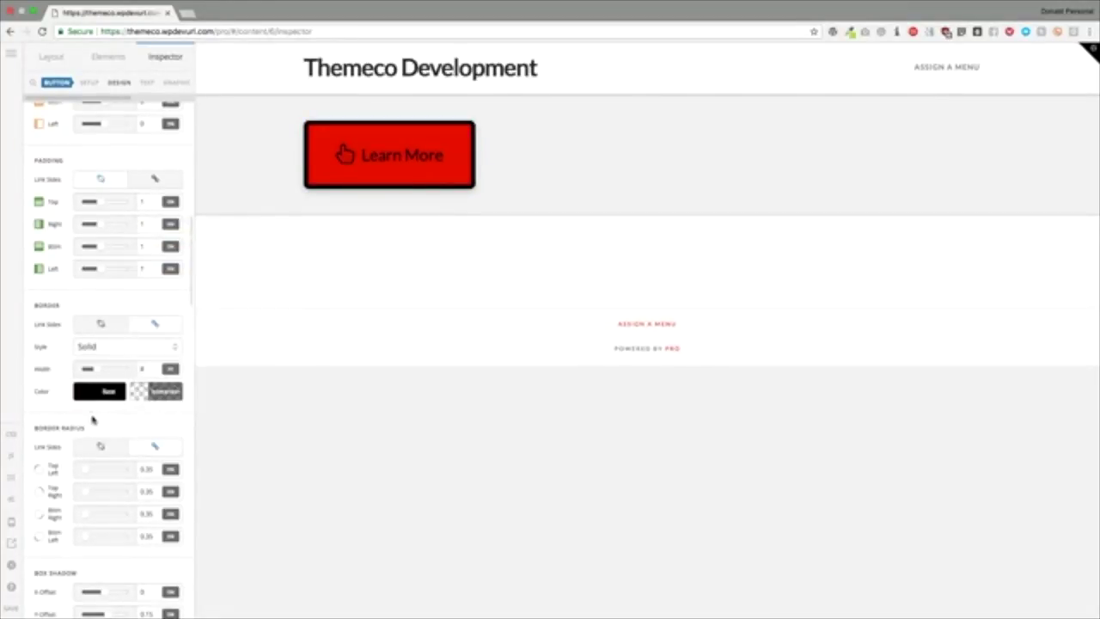
pyautogui.scroll(-2, 94, 416)
pyautogui.scroll(-2, 93, 416)
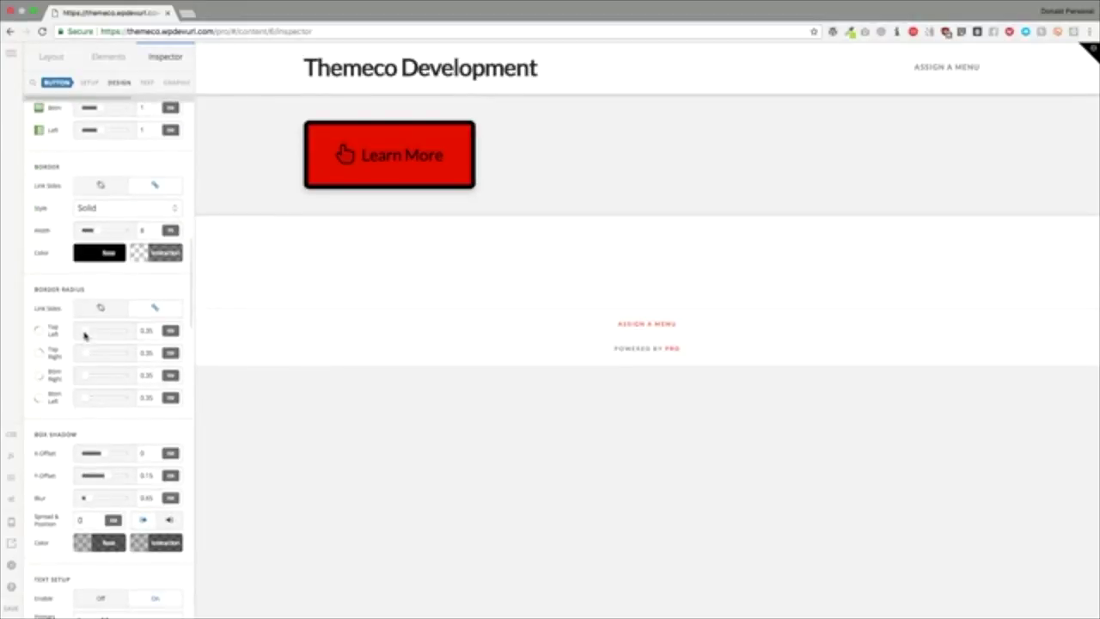
# Step: Reduce the corner radius to square off all four button corners
pyautogui.moveTo(85, 335); pyautogui.dragTo(61, 335)
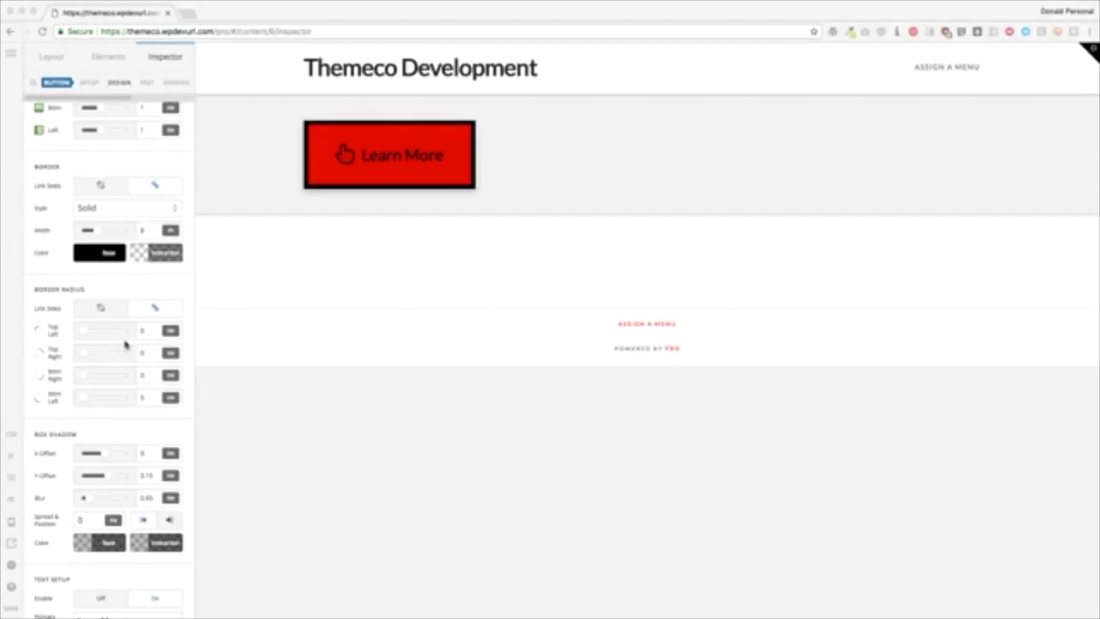
pyautogui.scroll(-2, 117, 298)
pyautogui.scroll(-5, 118, 298)
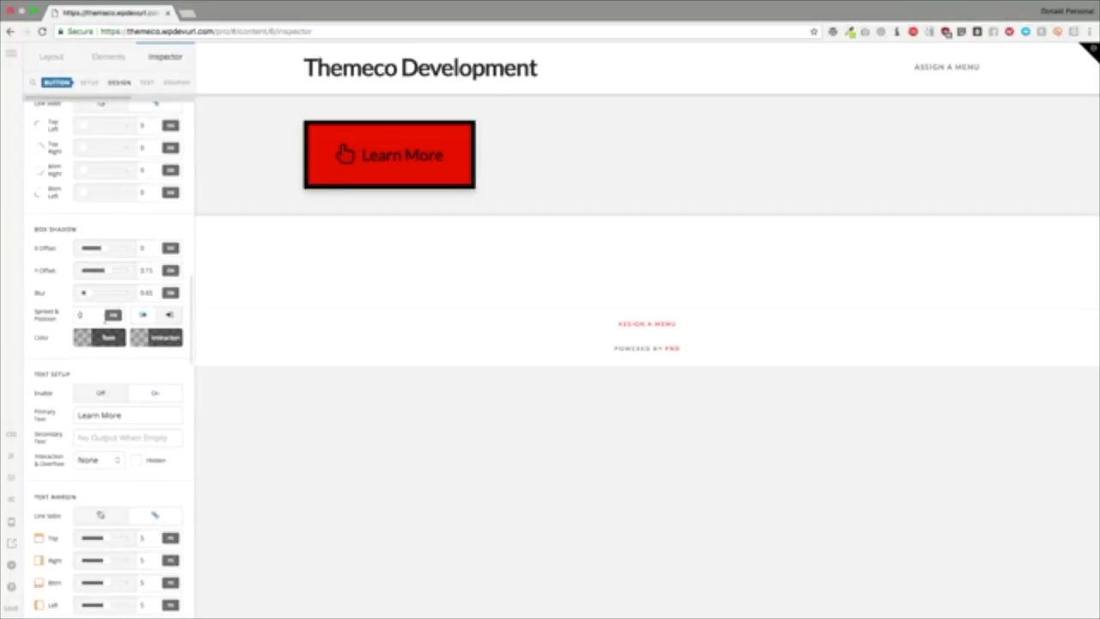
# Step: Set the box shadow's Y-offset to 0 and blur to 0
pyautogui.doubleClick(148, 270)
pyautogui.write('0')
pyautogui.press('Tab')
pyautogui.write('0')
pyautogui.press('Tab')
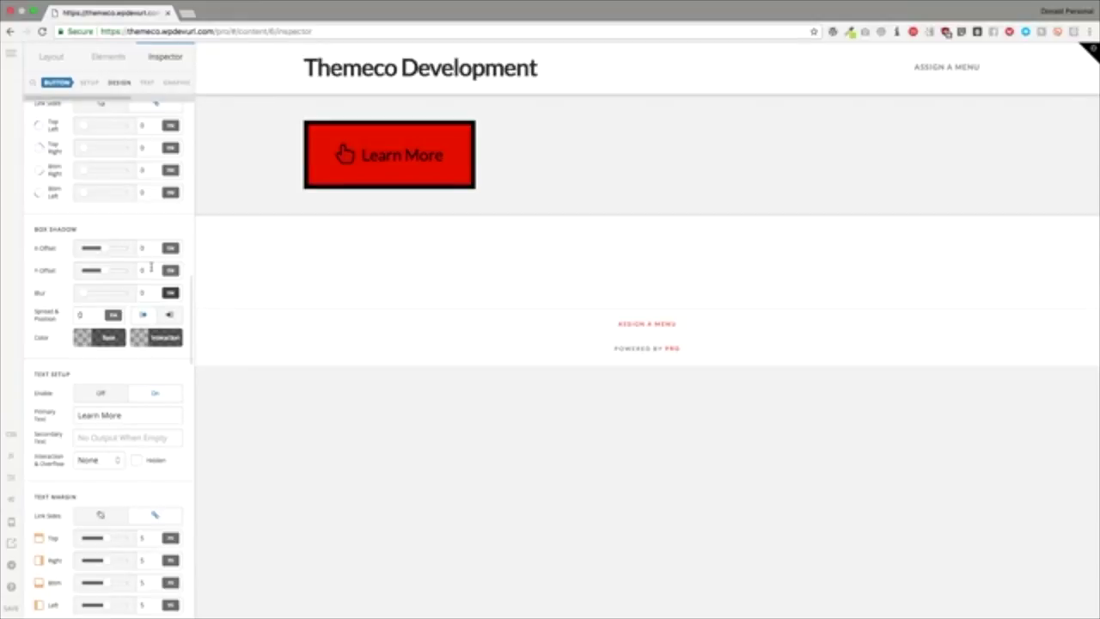
pyautogui.scroll(-2, 122, 412)
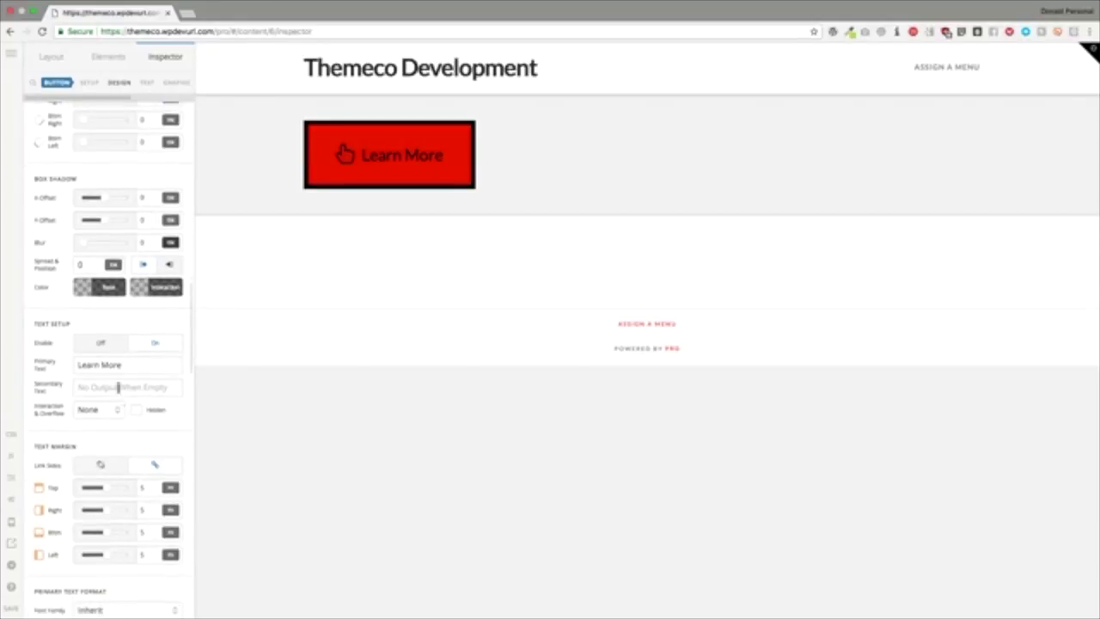
# Step: Replace 'Learn More' with 'Get Started' as primary text and add 'Click Now!' as secondary text
pyautogui.click(131, 364)
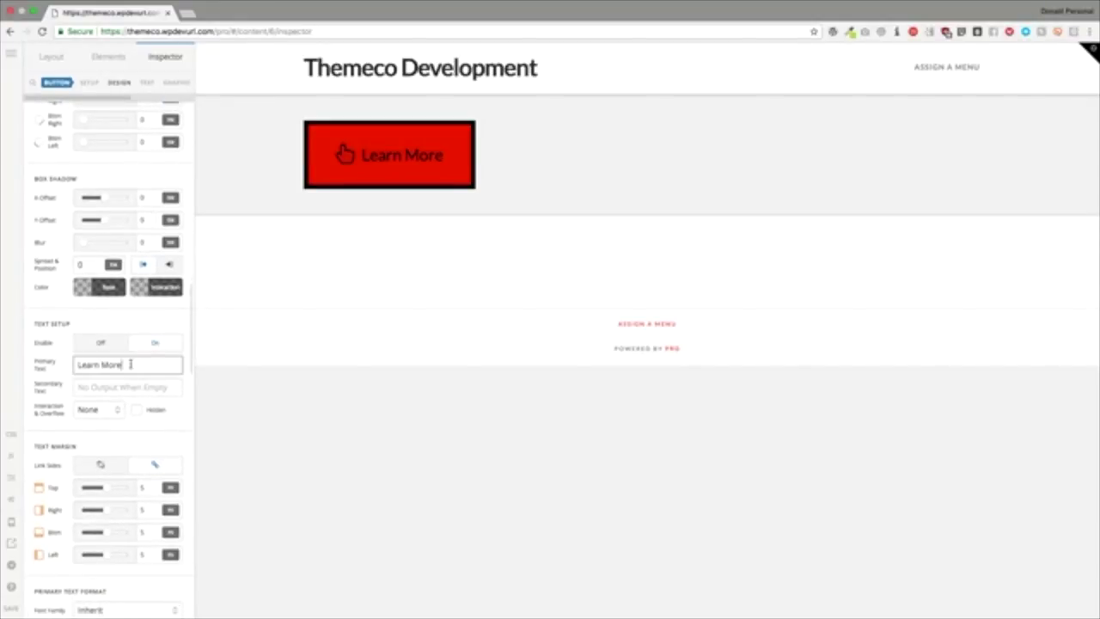
pyautogui.tripleClick(131, 365)
pyautogui.write('Get Started')
pyautogui.click(115, 386)
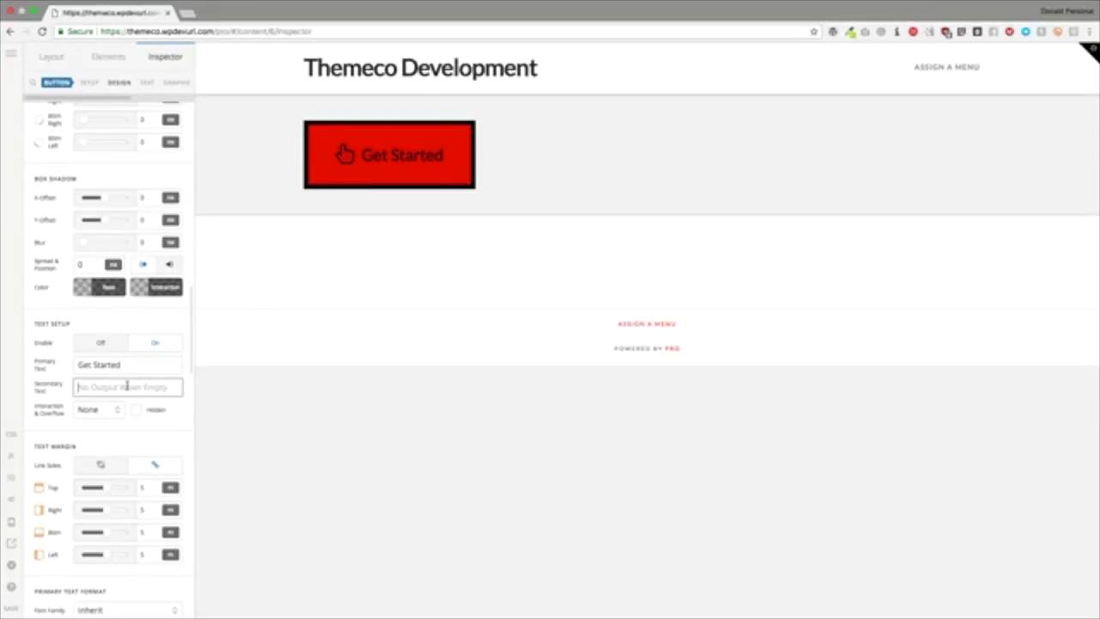
pyautogui.write('Click Now')
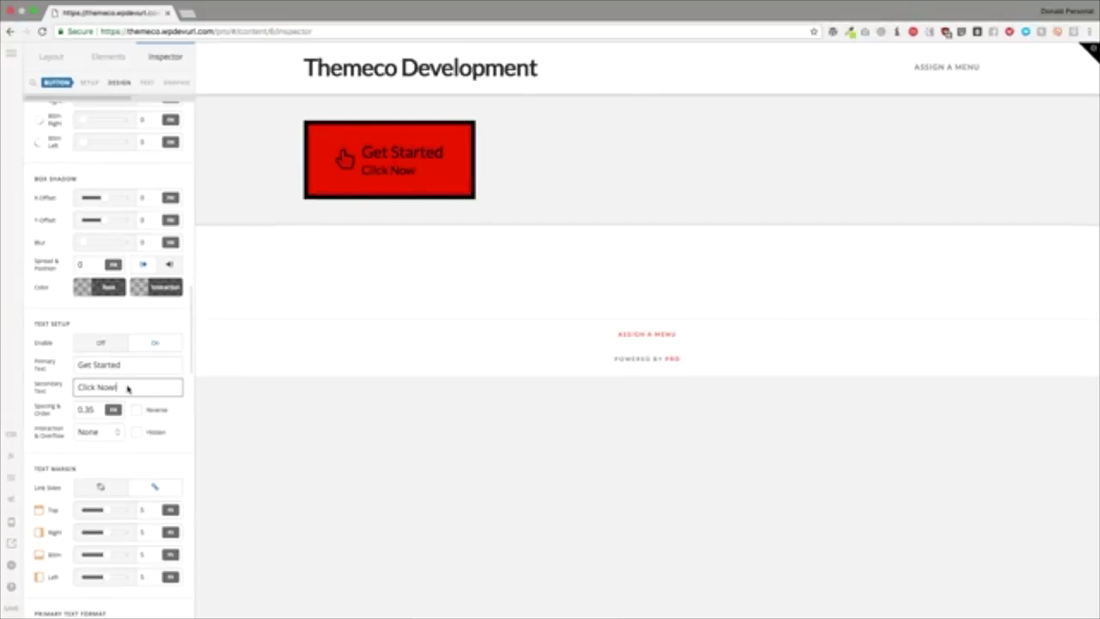
pyautogui.click(126, 318)
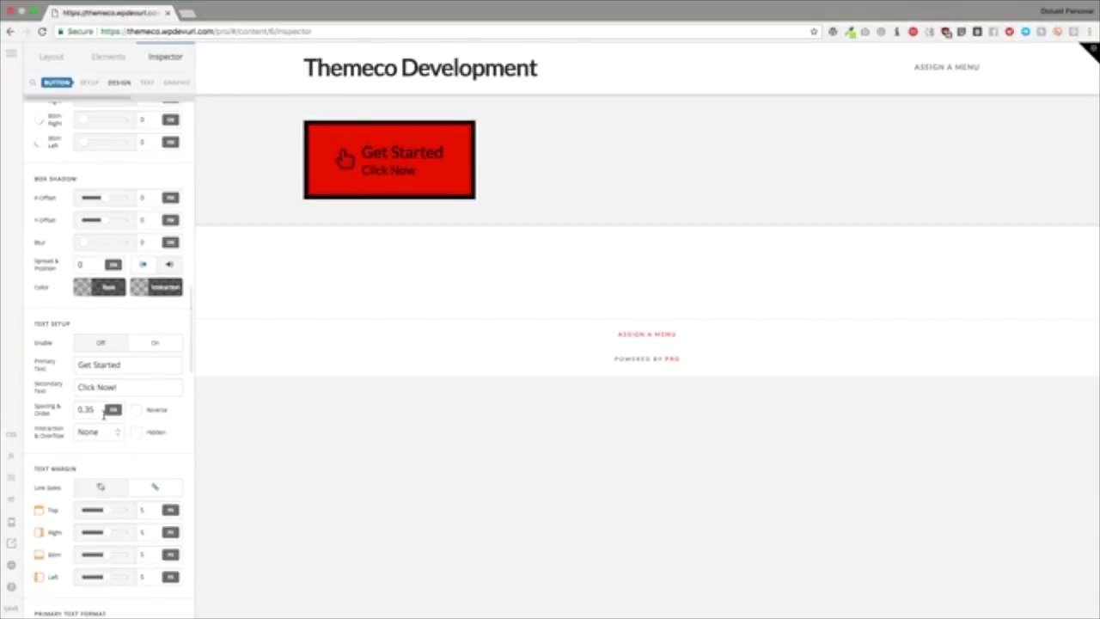
# Step: Try a text spacing of 1, then restore it to .35
pyautogui.moveTo(99, 410); pyautogui.dragTo(76, 410)
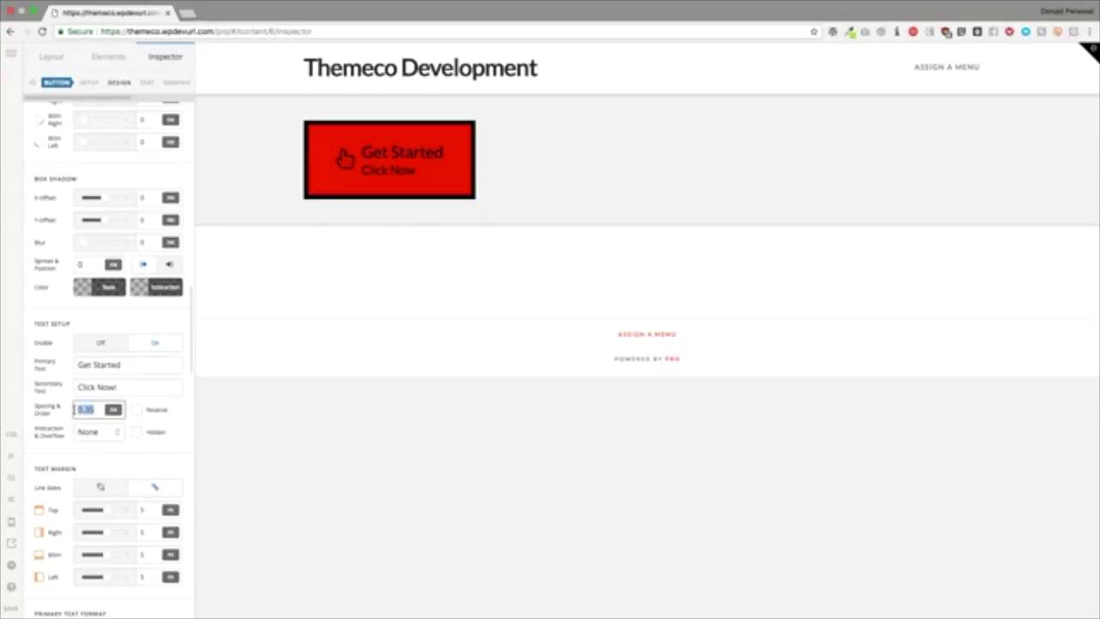
pyautogui.write('1')
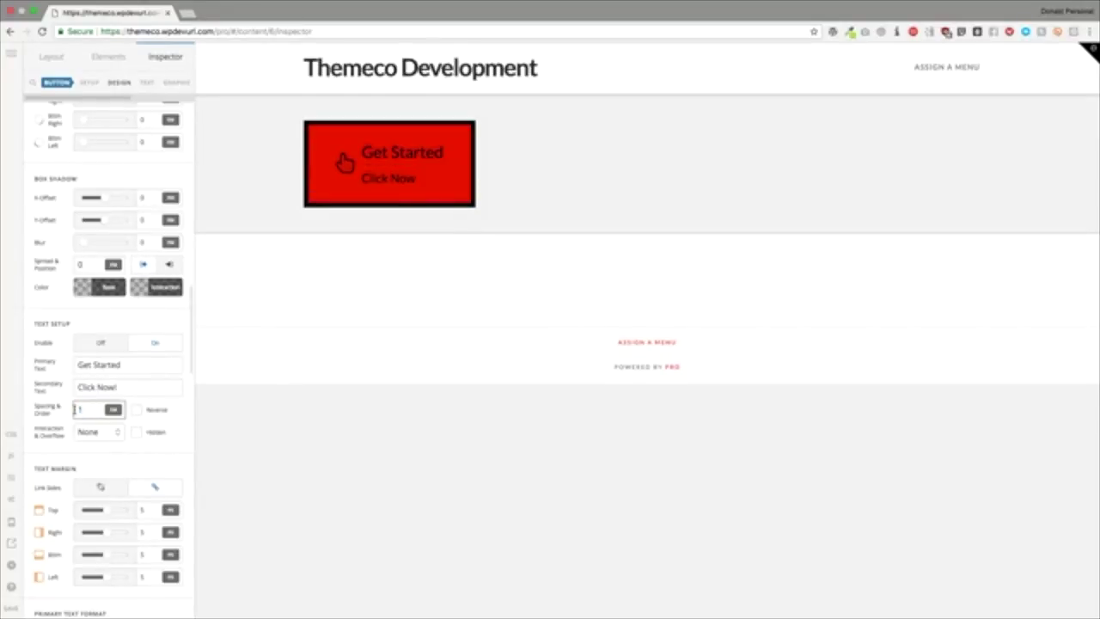
pyautogui.press('BackSpace')
pyautogui.write('.35')
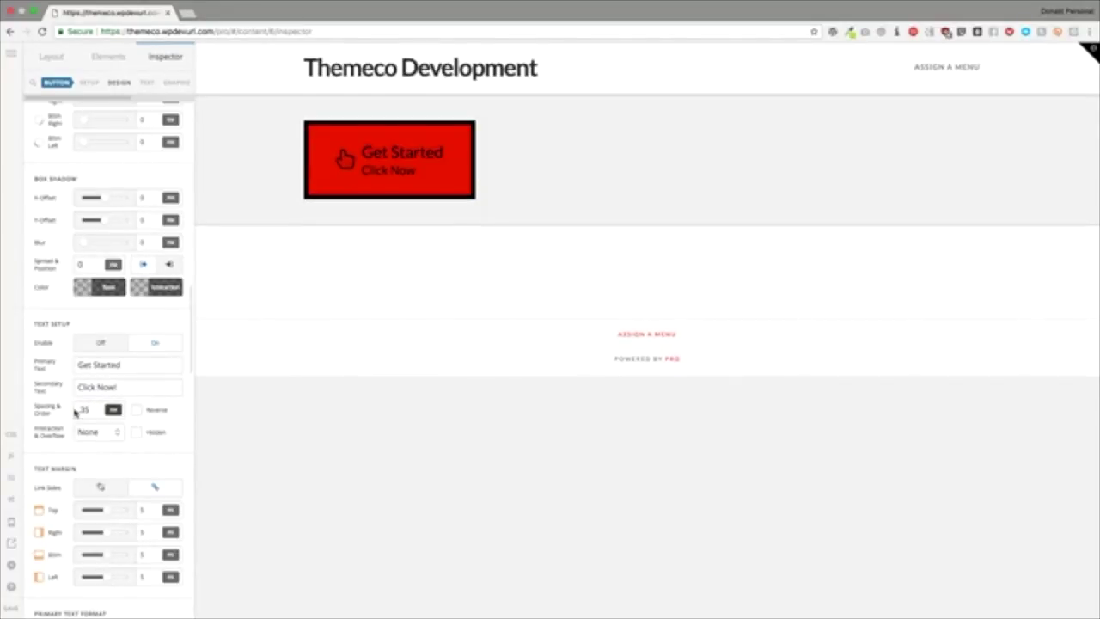
# Step: Toggle Reverse on and off, leaving Get Started above Click Now!
pyautogui.click(135, 411)
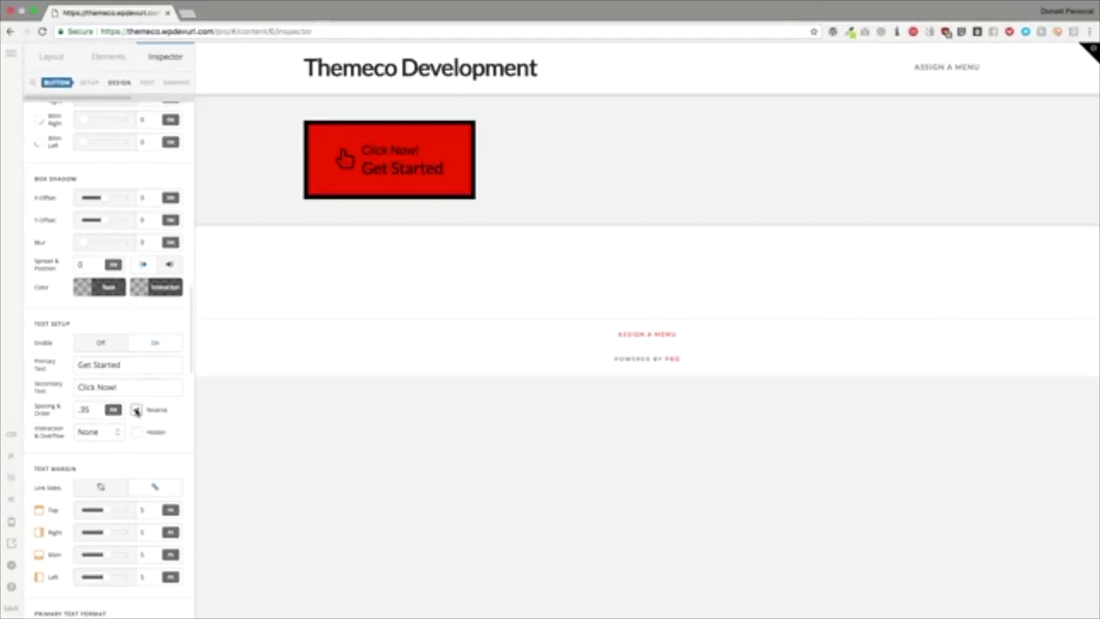
pyautogui.click(135, 410)
pyautogui.click(135, 411)
pyautogui.click(135, 410)
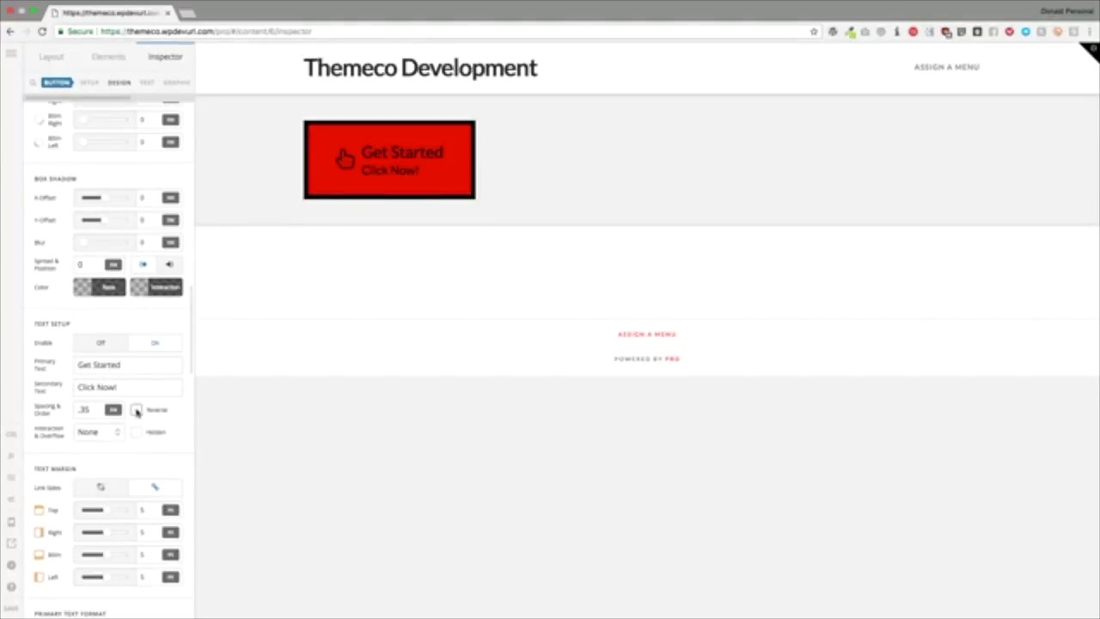
pyautogui.click(104, 435)
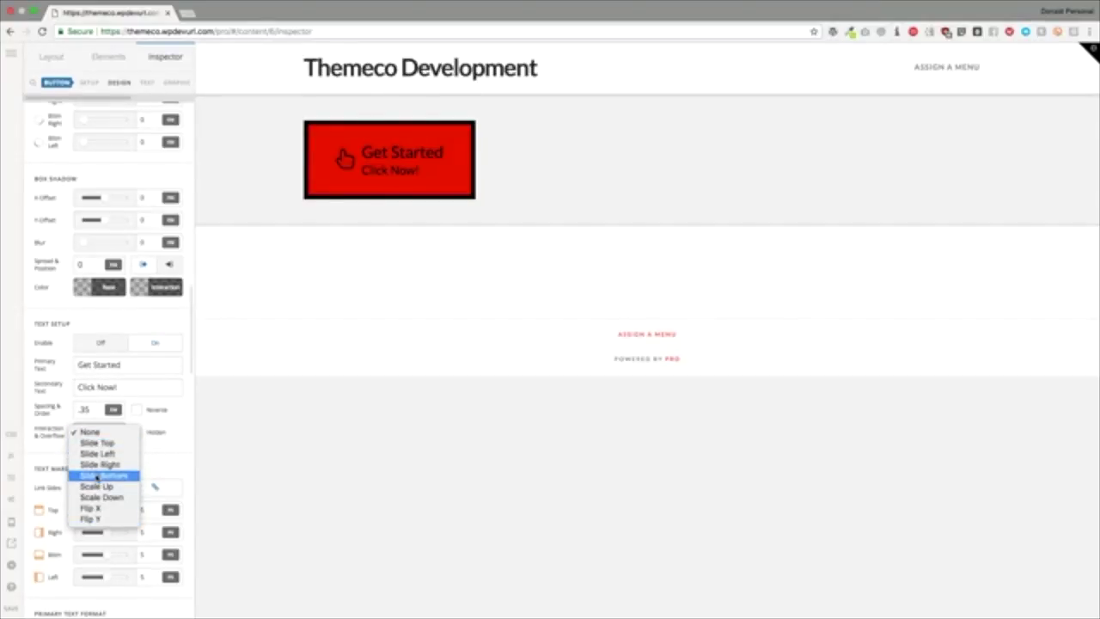
# Step: Try Slide Left and Scale Down, then set the text interaction to Flip Y with Hidden unchecked
pyautogui.click(100, 454)
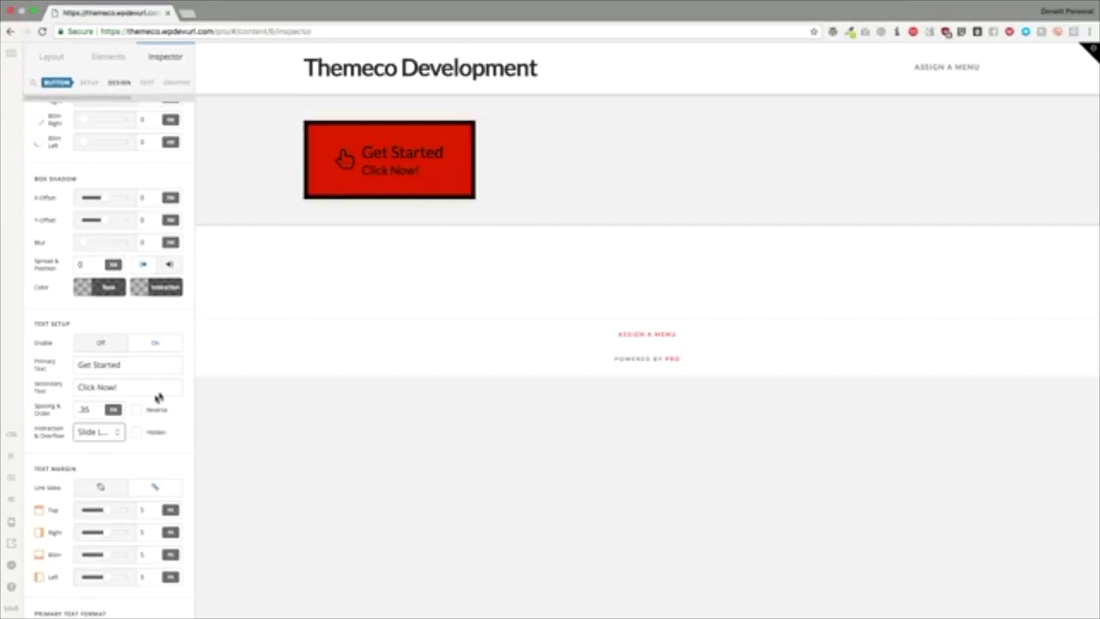
pyautogui.click(98, 431)
pyautogui.click(489, 301)
pyautogui.press('s')
pyautogui.press('c')
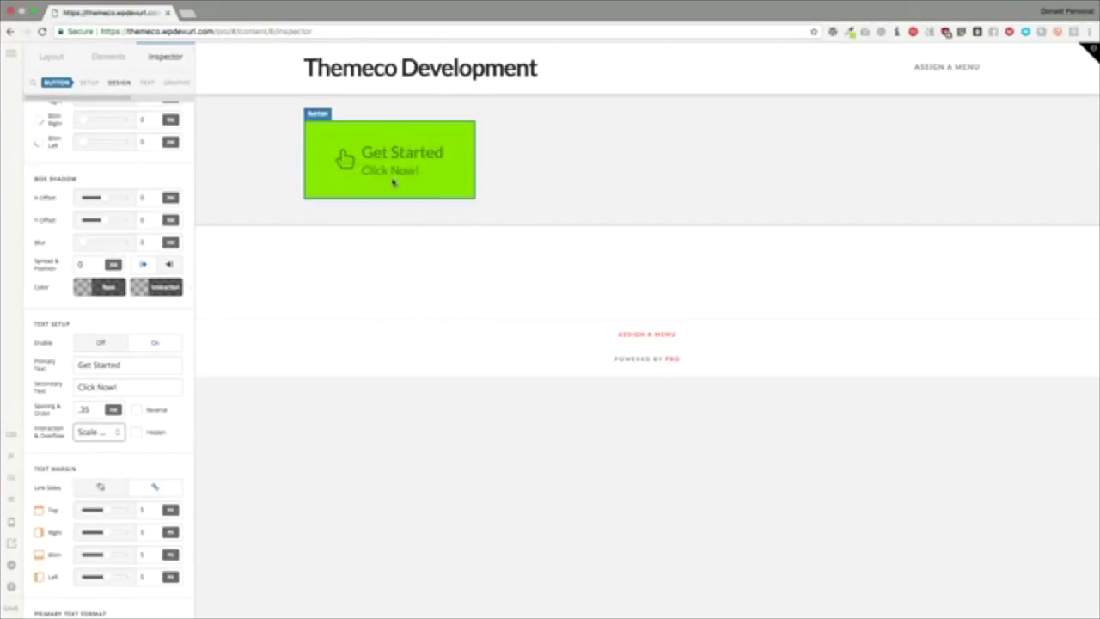
pyautogui.click(96, 432)
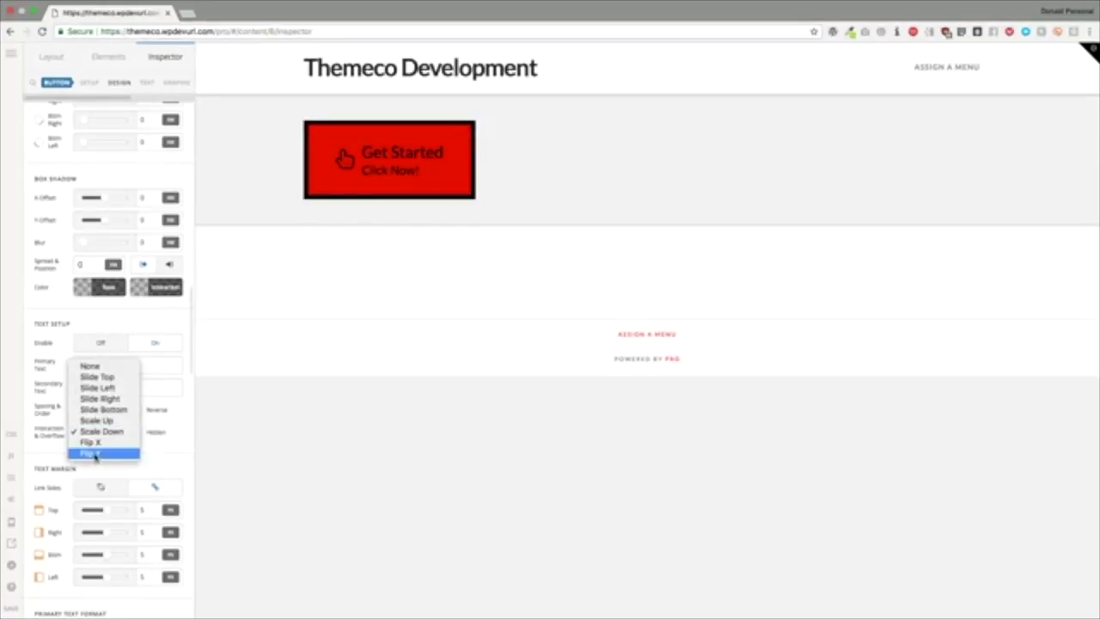
pyautogui.click(95, 454)
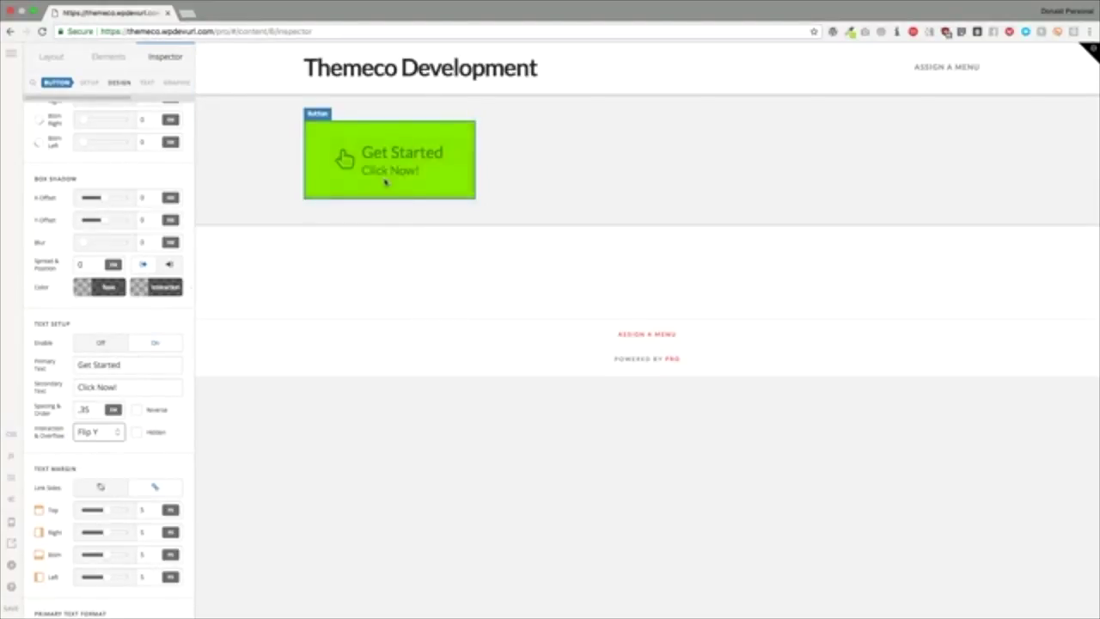
pyautogui.click(137, 432)
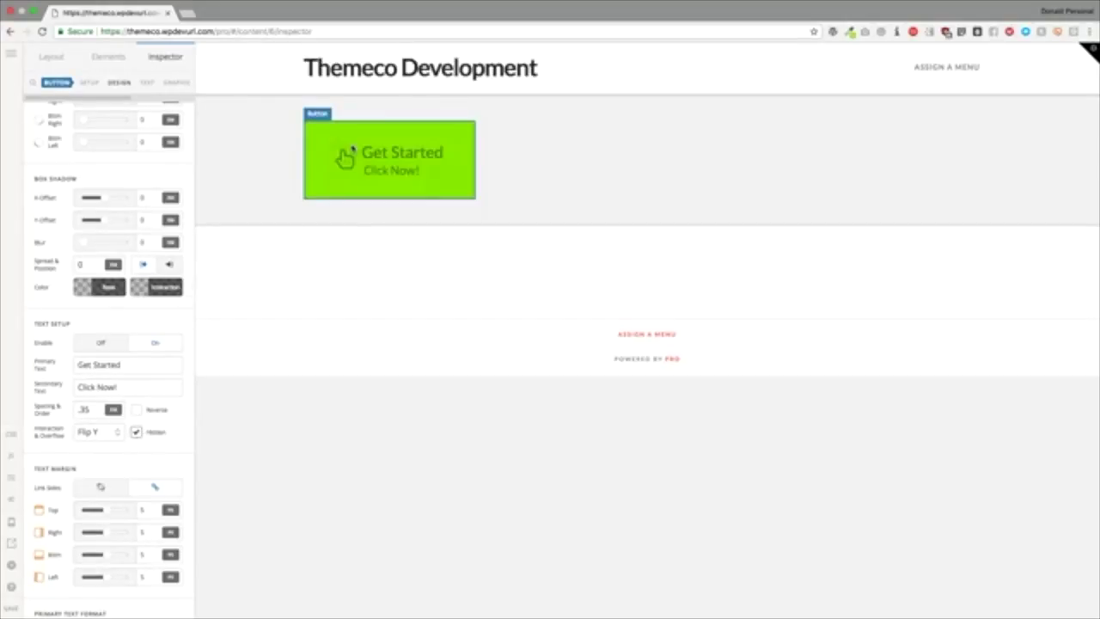
pyautogui.click(136, 433)
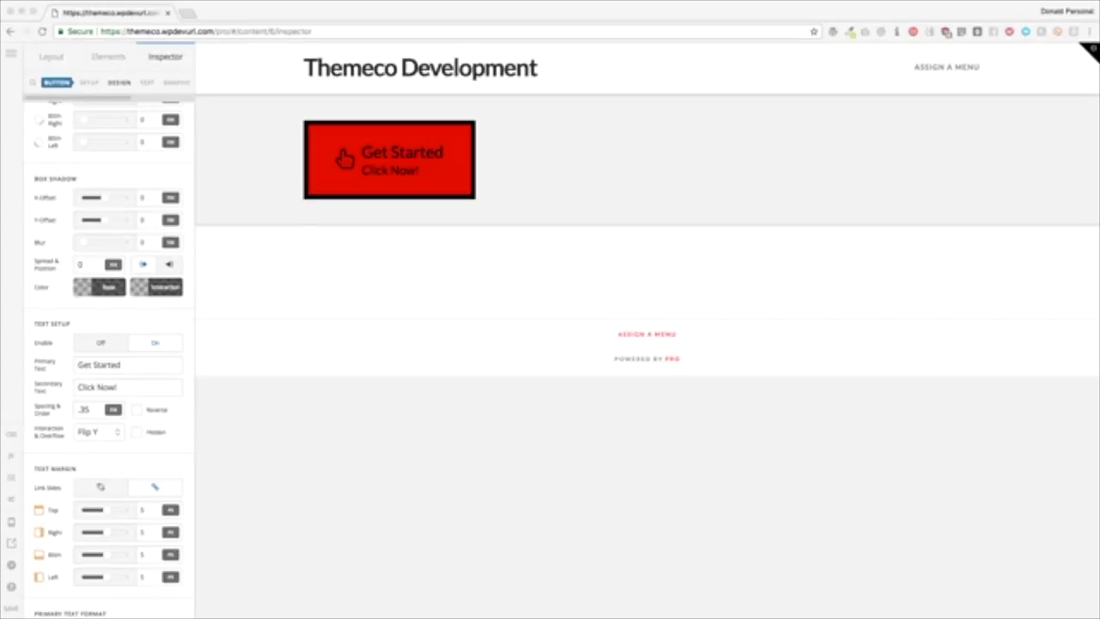
# Step: Set the linked text margin to 10 on all sides
pyautogui.scroll(-5, 112, 318)
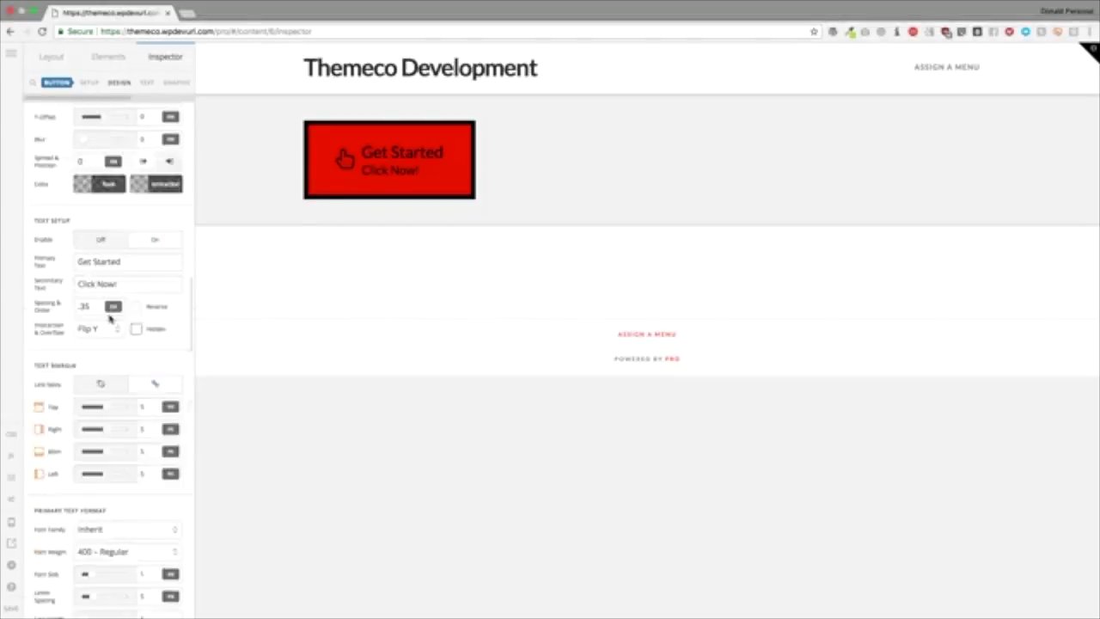
pyautogui.scroll(-2, 110, 319)
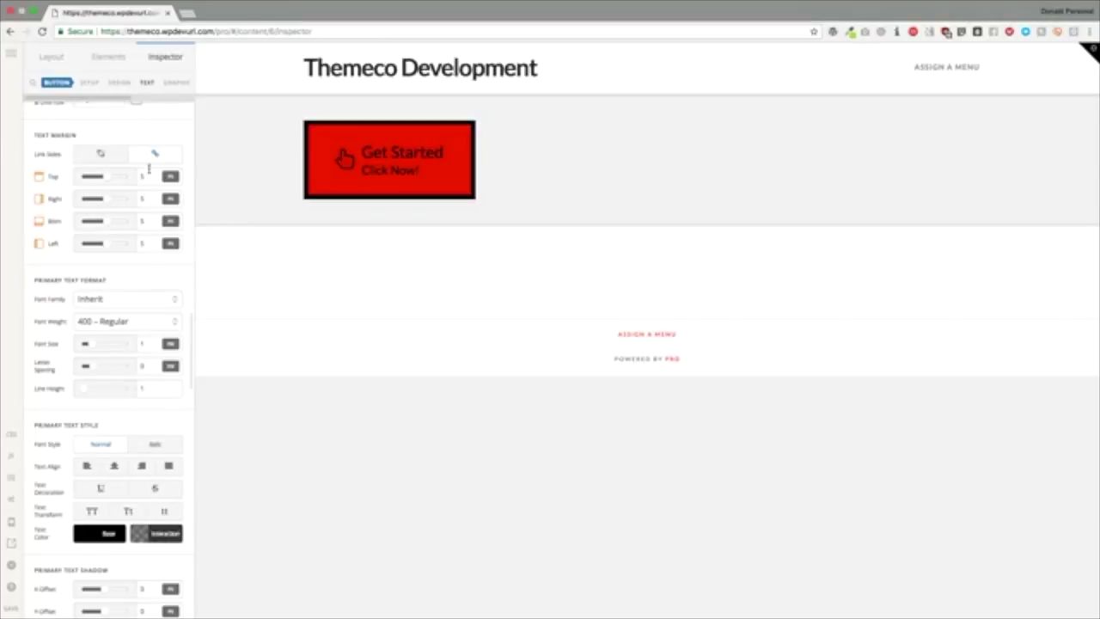
pyautogui.click(146, 173)
pyautogui.press('BackSpace')
pyautogui.write('10')
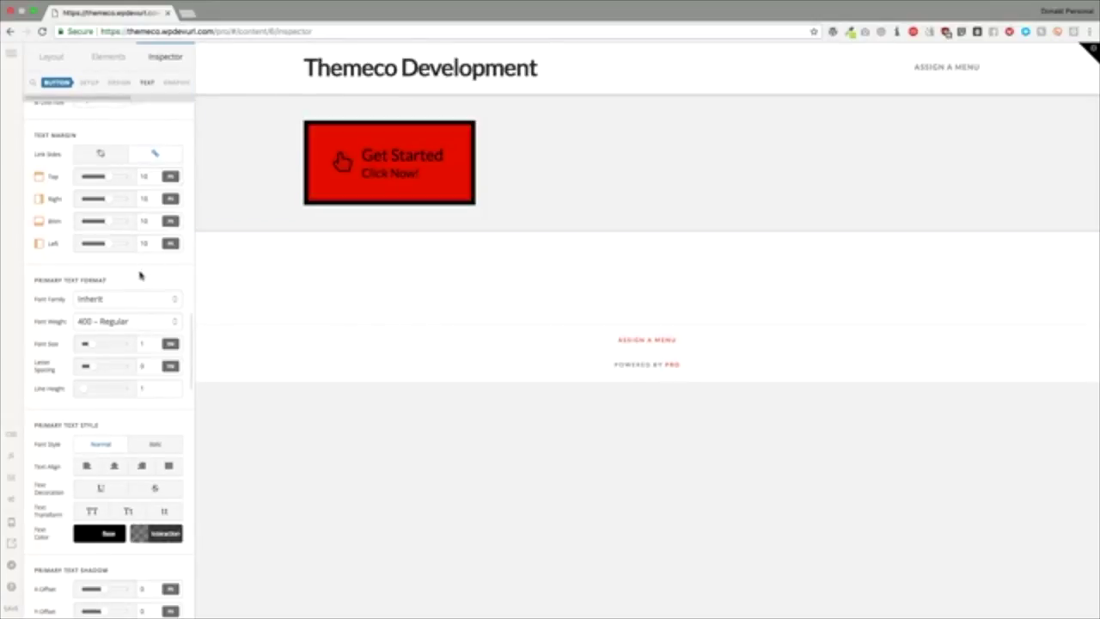
# Step: Set the primary text font to Pronto at 400 – Regular weight
pyautogui.scroll(-2, 140, 272)
pyautogui.click(119, 227)
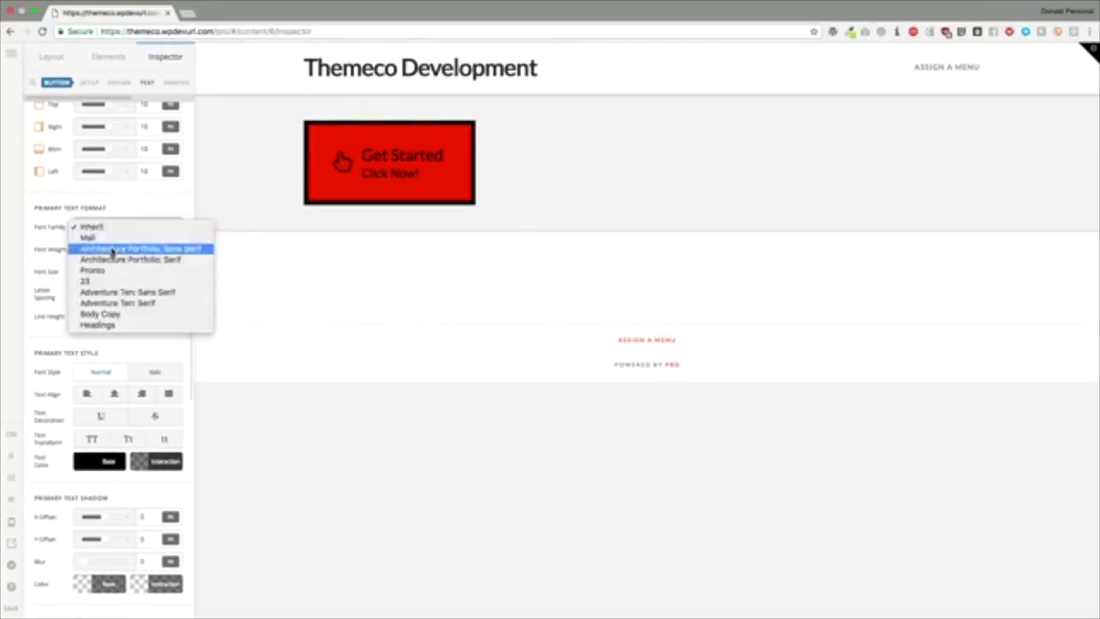
pyautogui.click(105, 272)
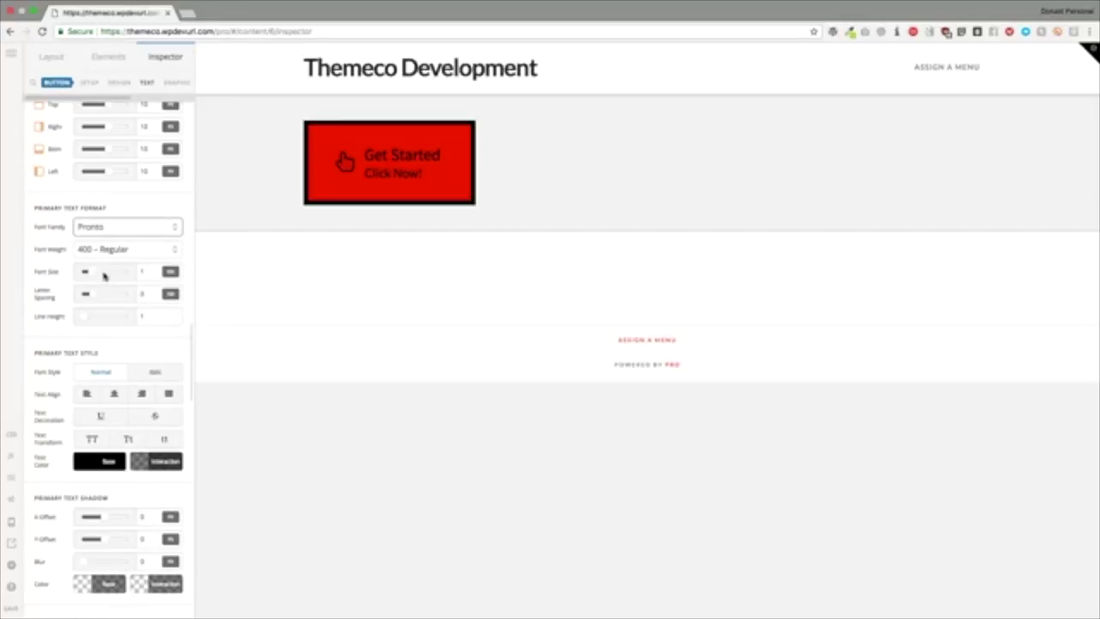
pyautogui.click(116, 250)
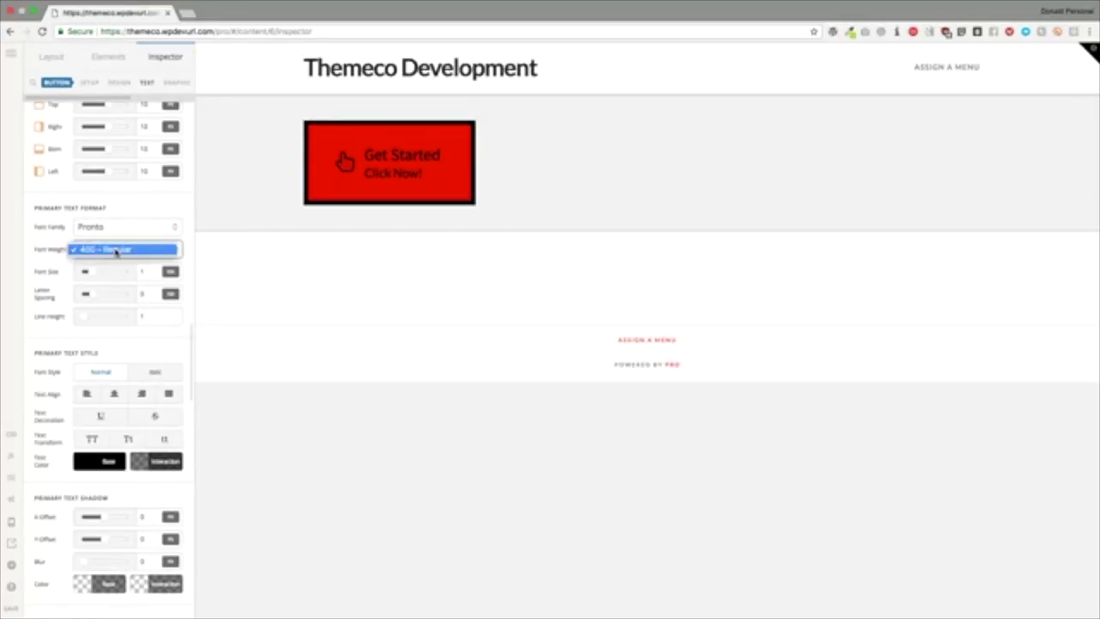
pyautogui.click(116, 249)
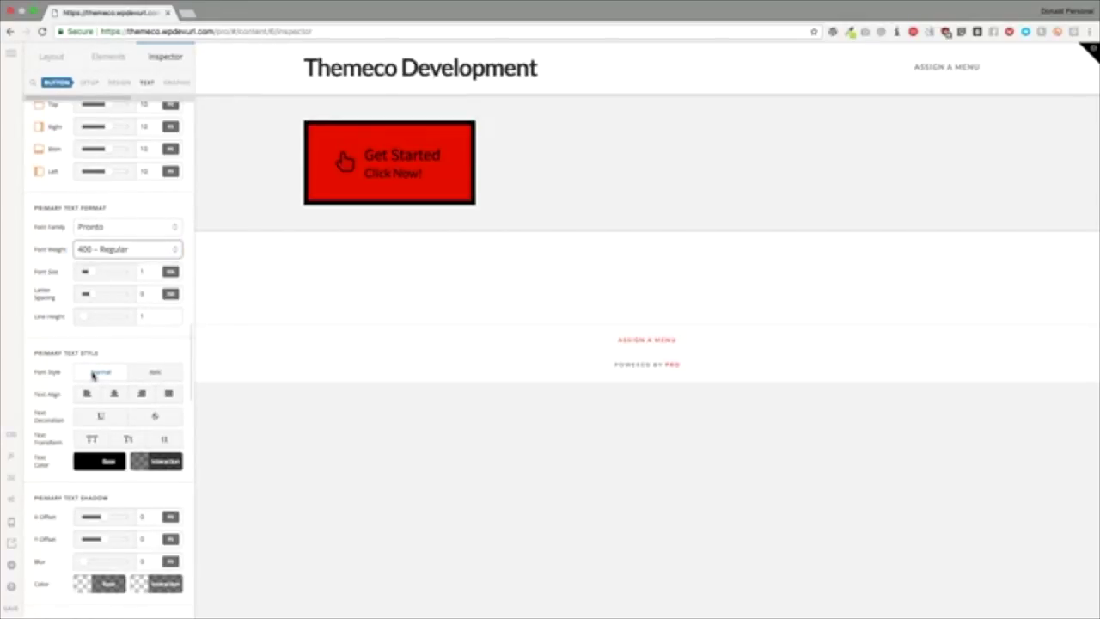
# Step: Set the secondary text font to Architecture Portfolio: Sans Serif
pyautogui.scroll(-6, 93, 374)
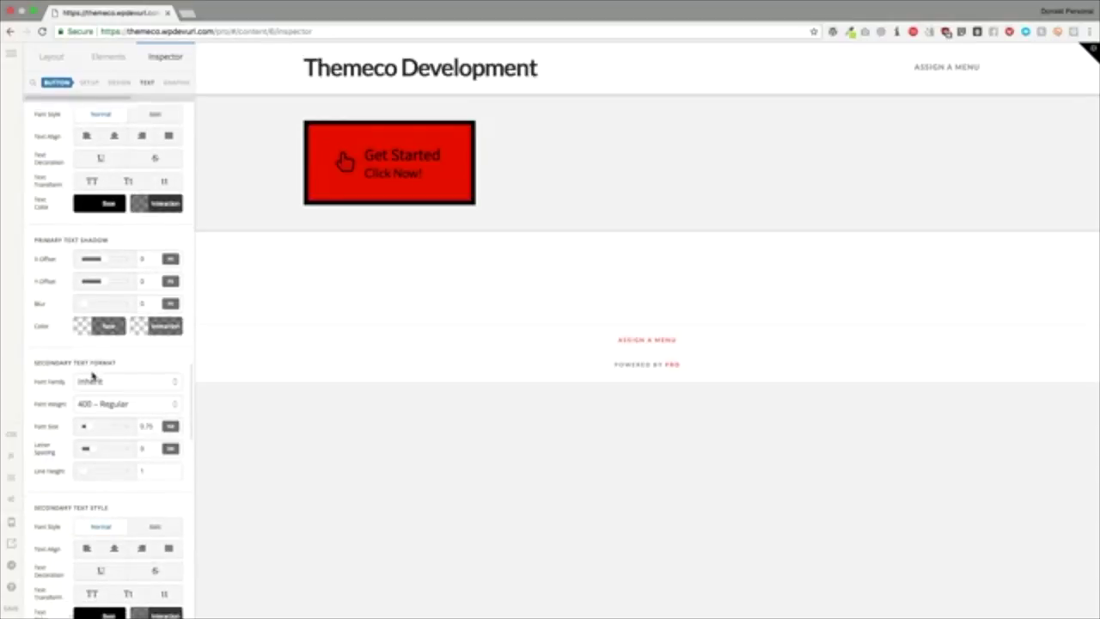
pyautogui.scroll(-1, 93, 374)
pyautogui.click(95, 333)
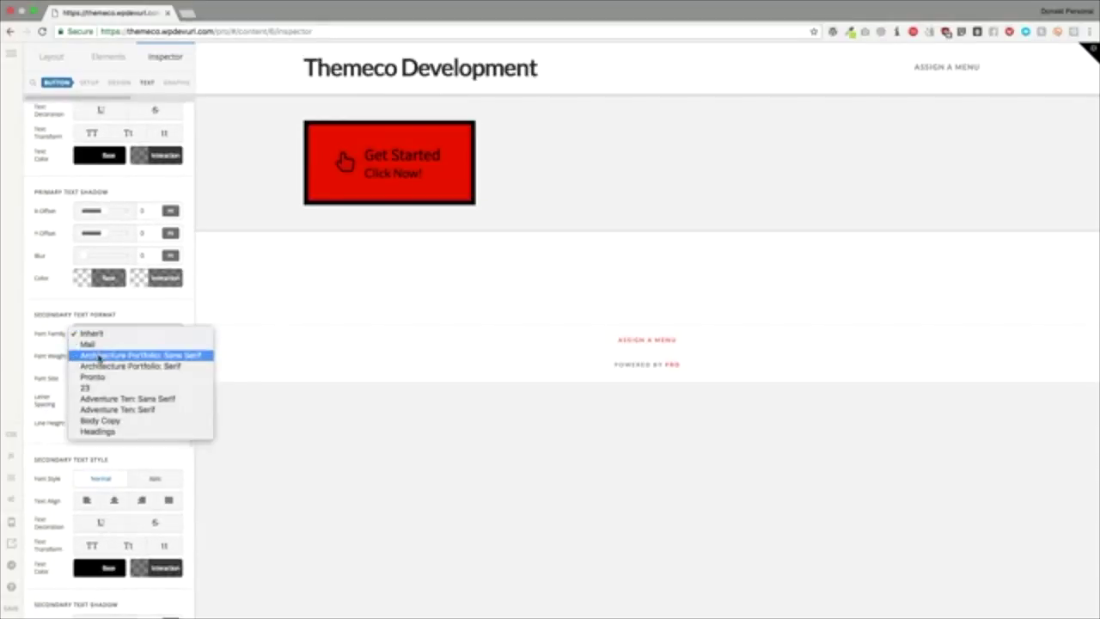
pyautogui.click(99, 355)
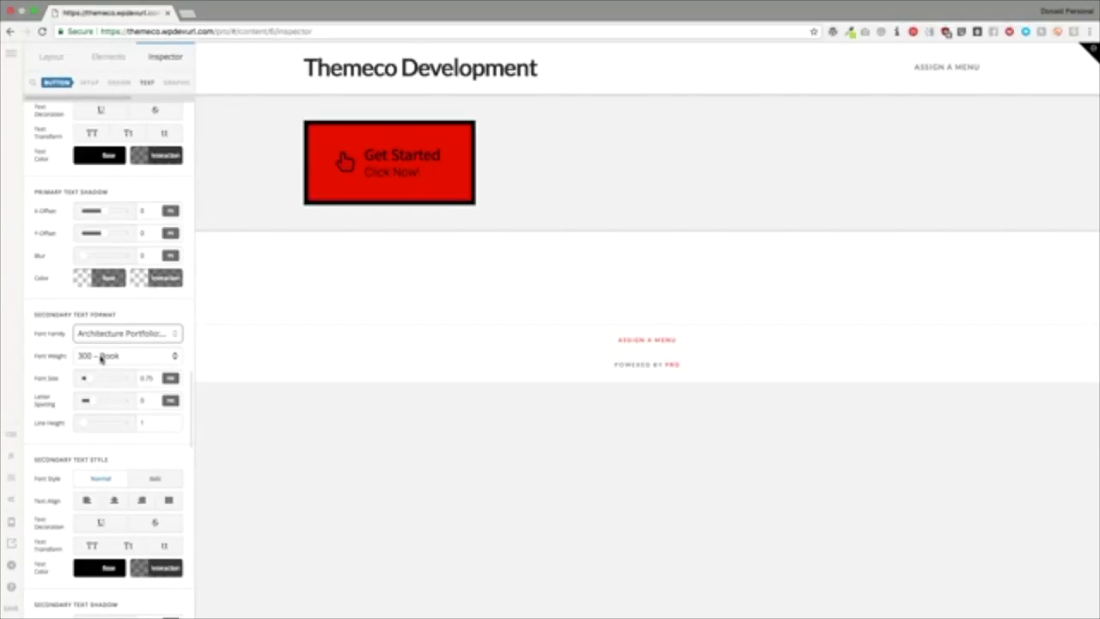
# Step: Add a Button element, found by searching 'button', into the column beside Get Started
pyautogui.scroll(15, 108, 192)
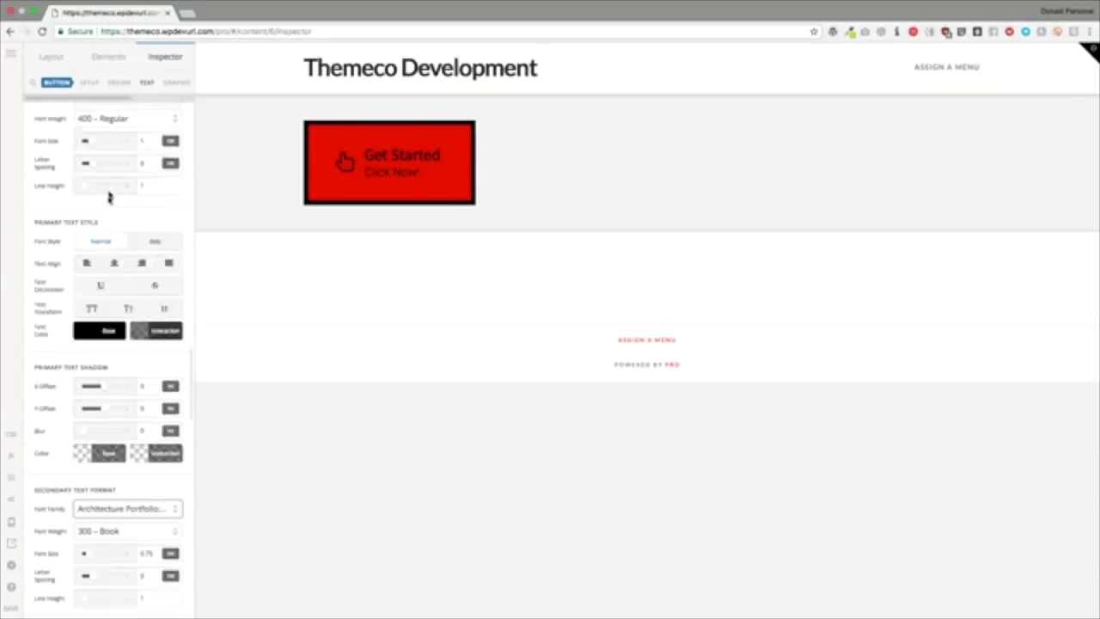
pyautogui.click(111, 60)
pyautogui.write('butt')
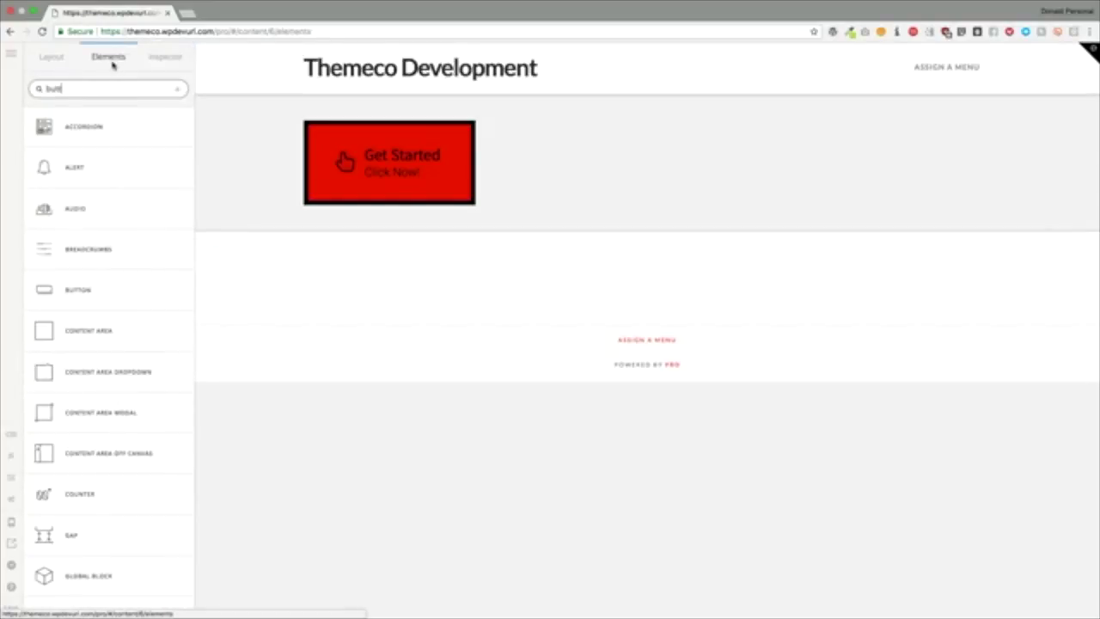
pyautogui.write('on')
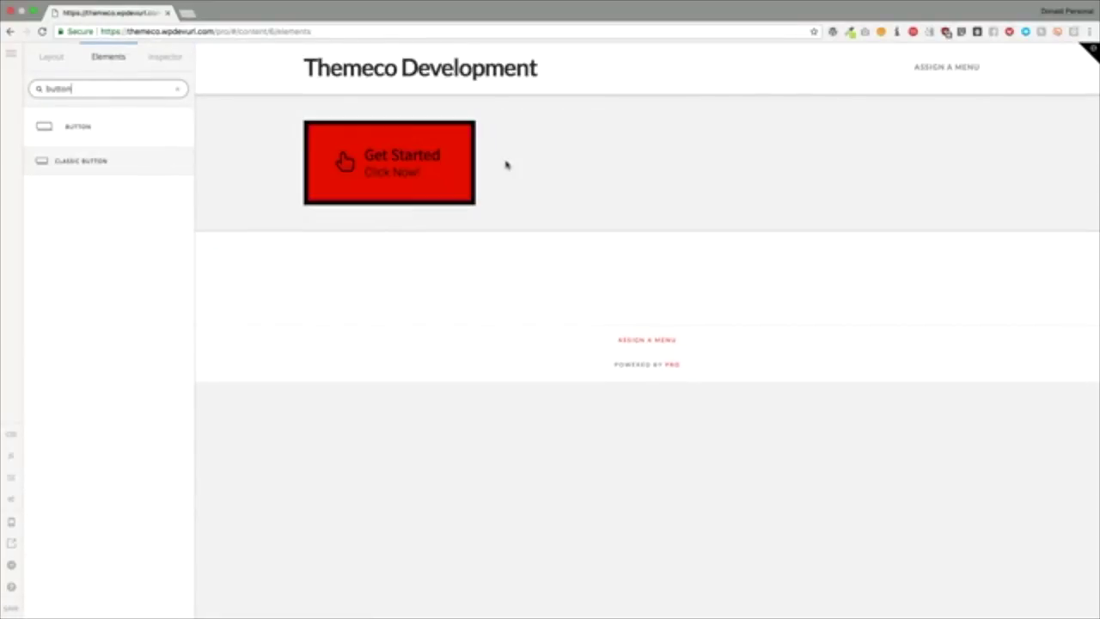
pyautogui.moveTo(506, 165); pyautogui.dragTo(506, 164)
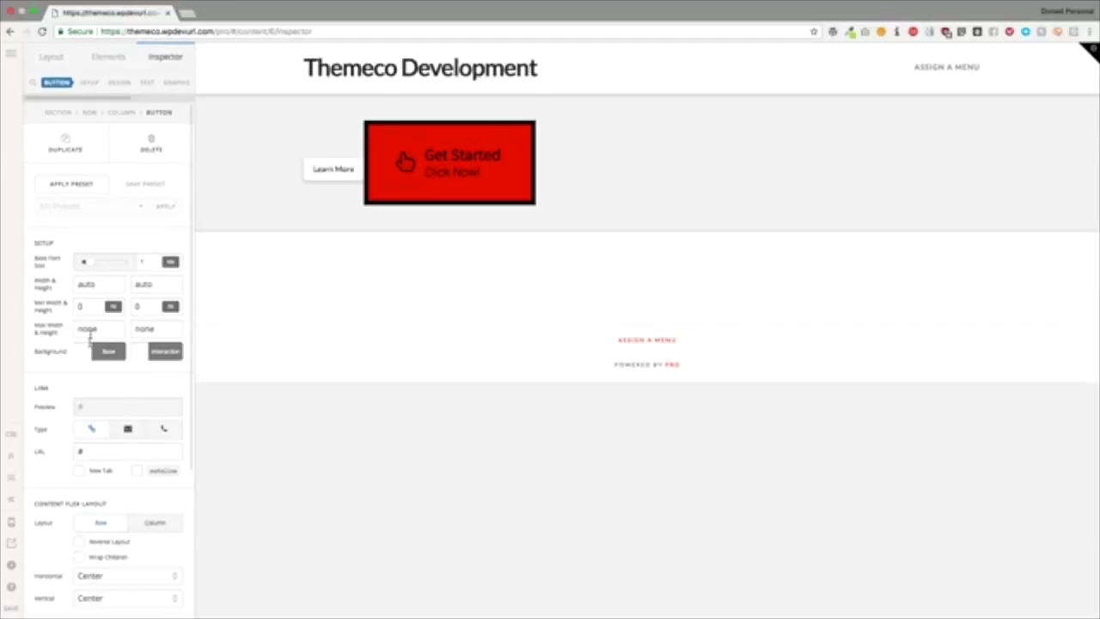
# Step: Set the Learn More button's width to 100, then select the Get Started button's width
pyautogui.click(323, 136)
pyautogui.scroll(-6, 123, 229)
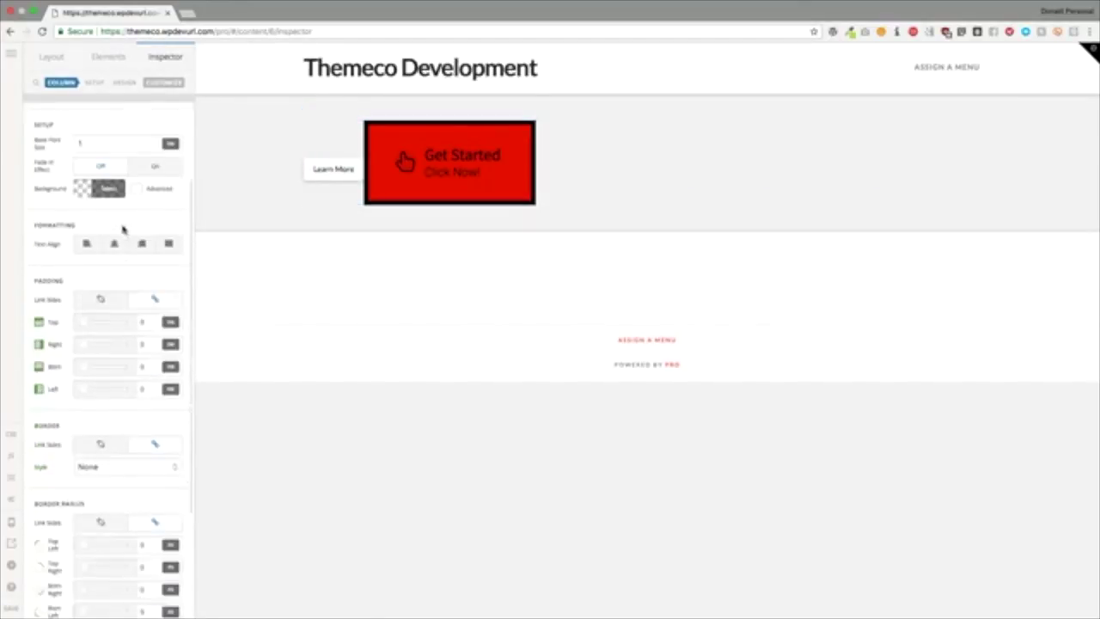
pyautogui.scroll(6, 123, 229)
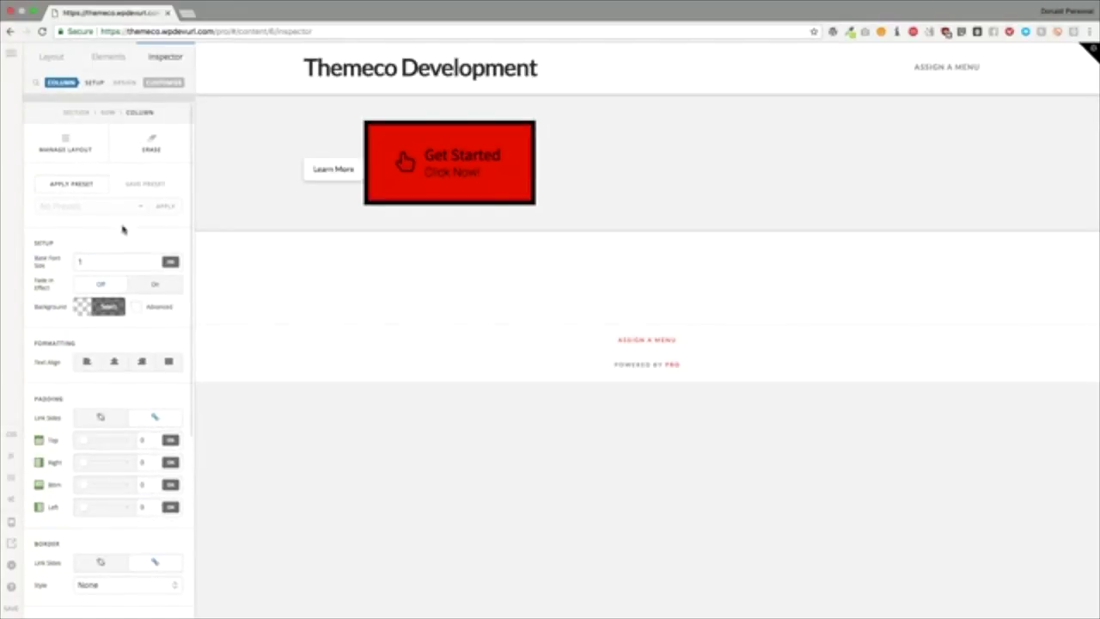
pyautogui.click(337, 169)
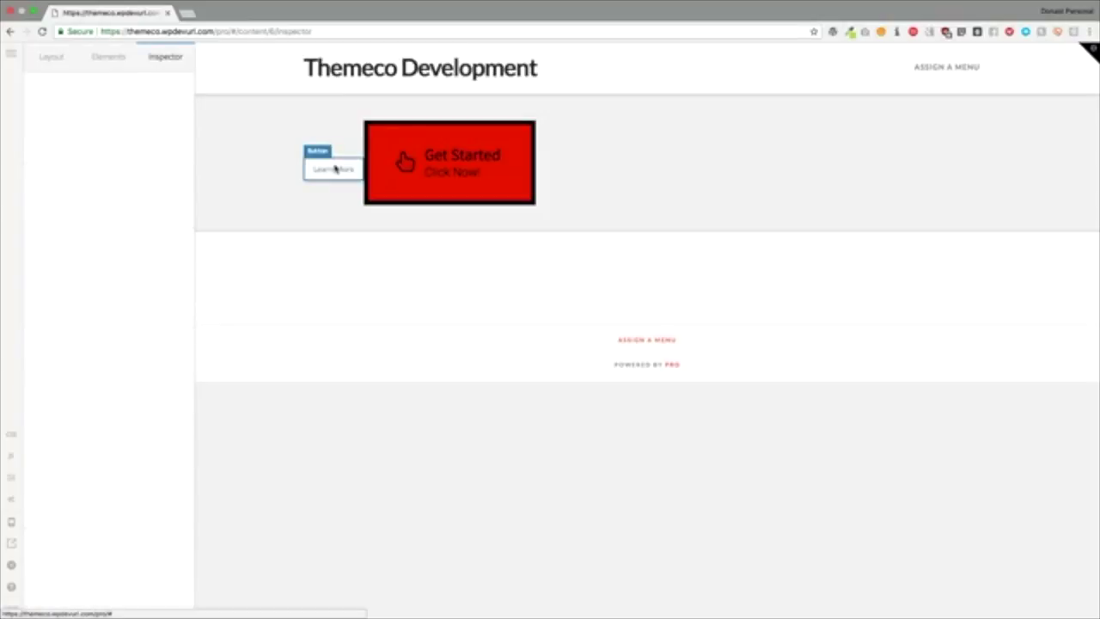
pyautogui.click(109, 291)
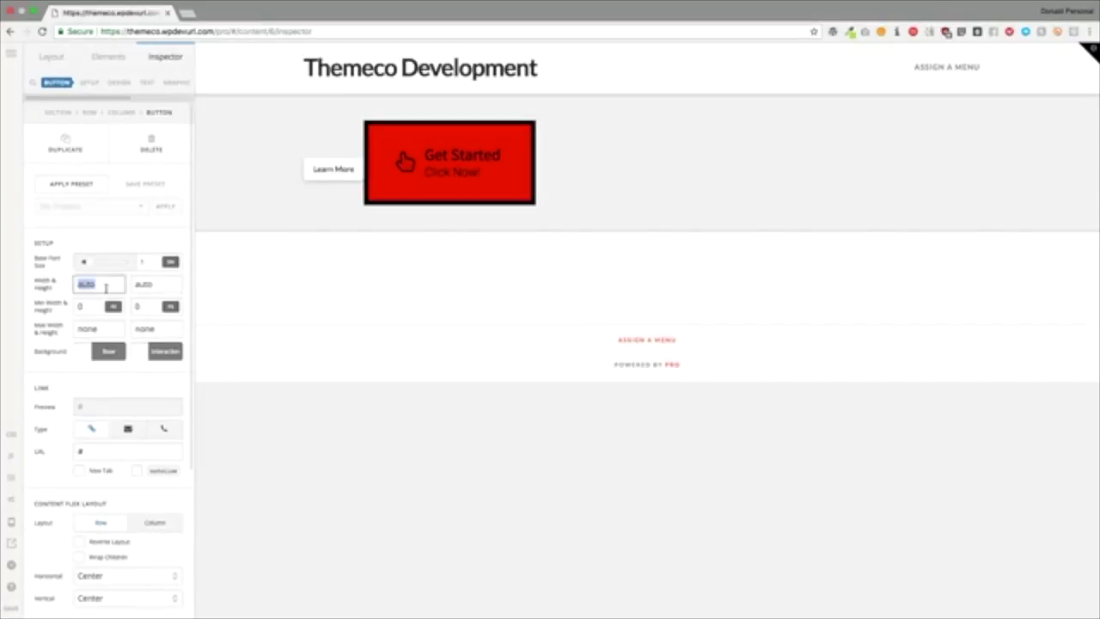
pyautogui.write('100')
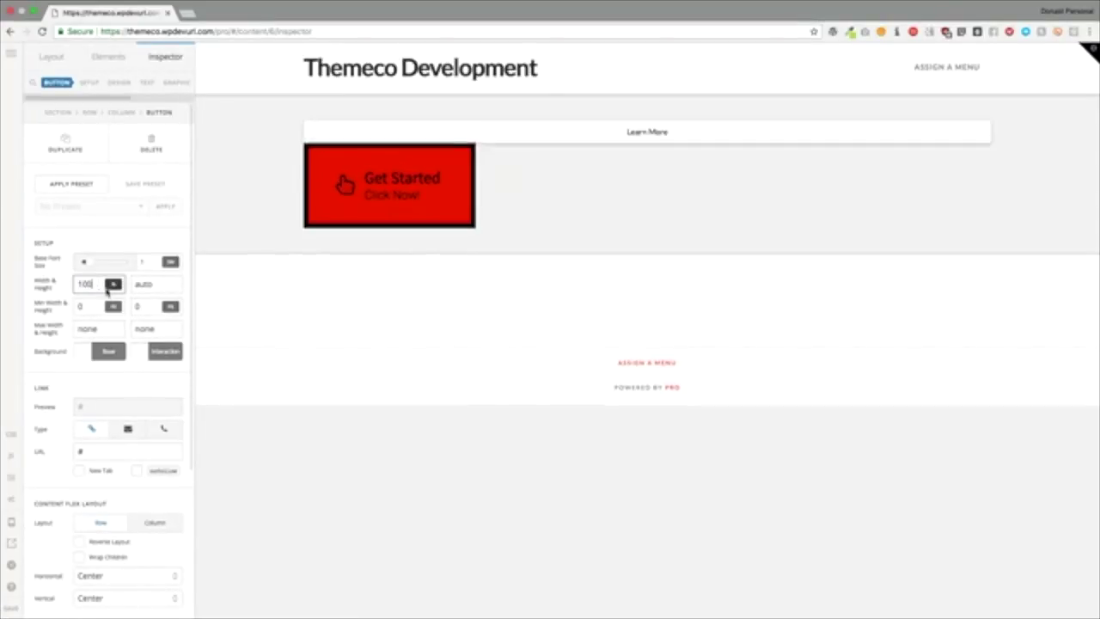
pyautogui.click(352, 185)
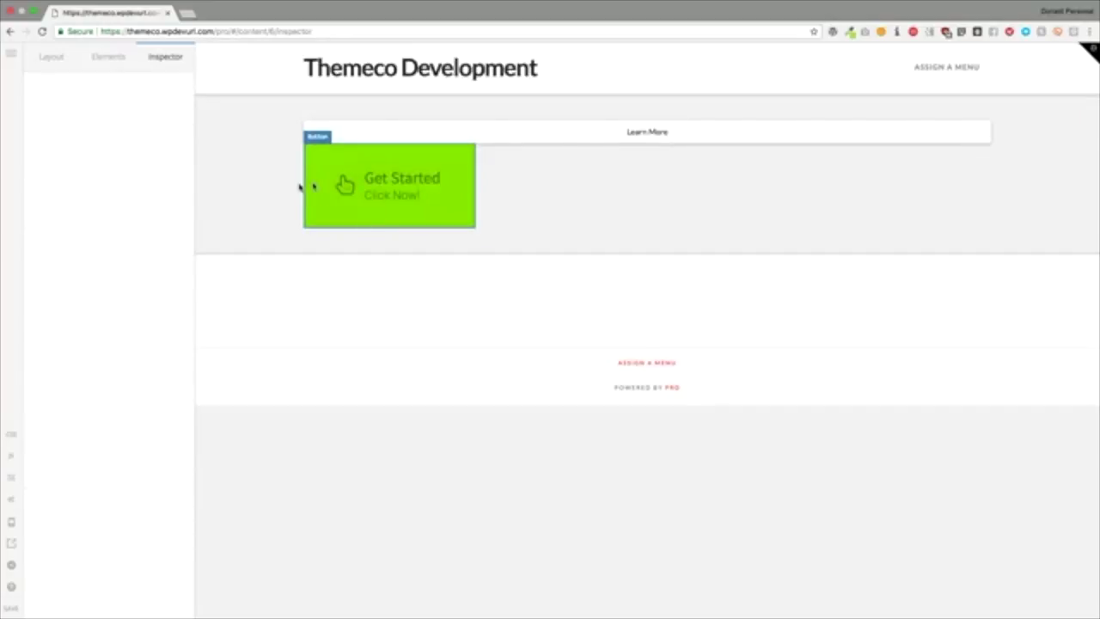
pyautogui.click(93, 283)
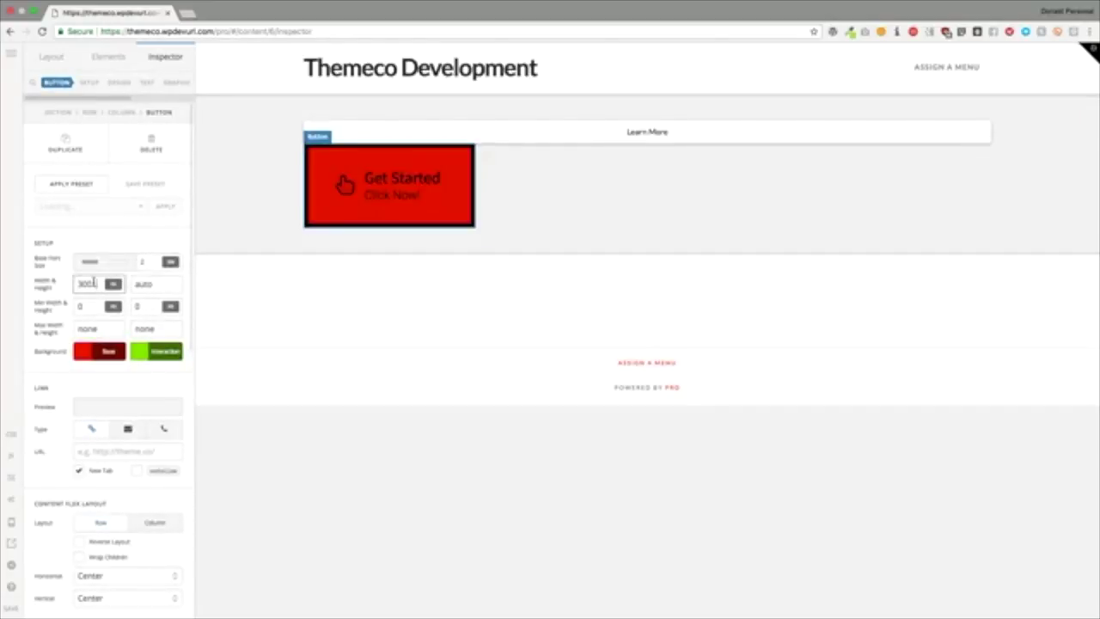
# Step: Erase the Get Started button's old 300 width value
pyautogui.press('BackSpace')
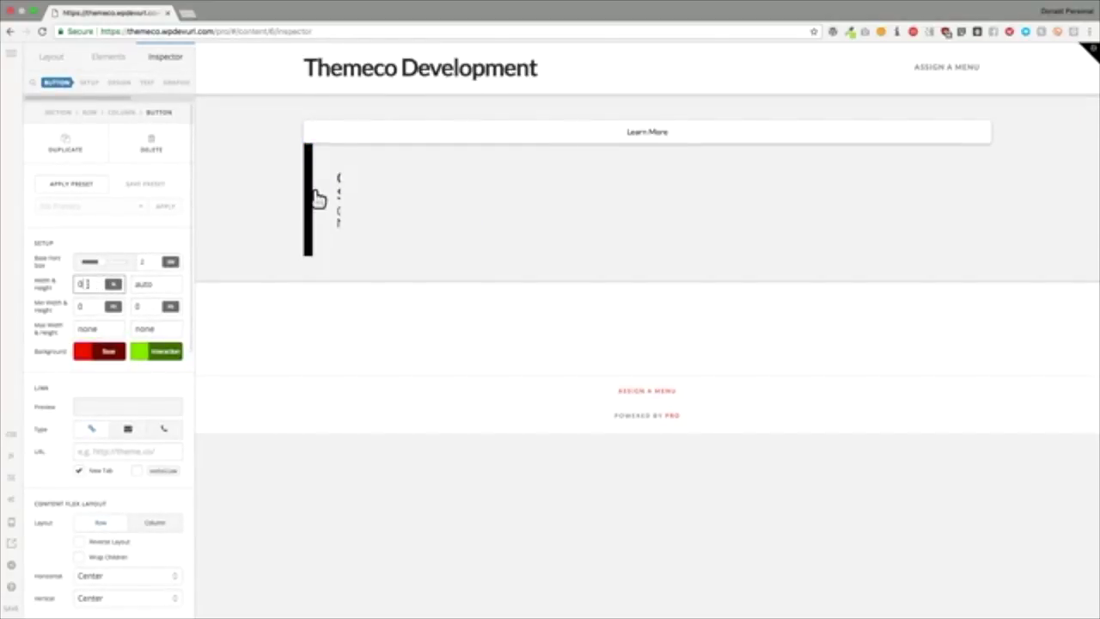
pyautogui.press('BackSpace')
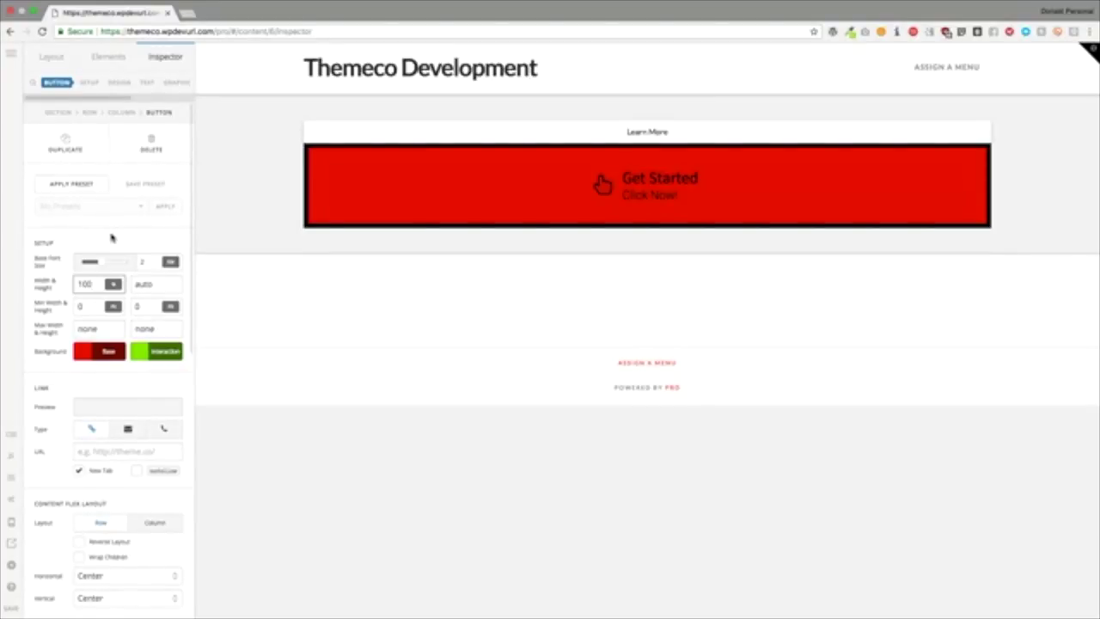
pyautogui.click(112, 229)
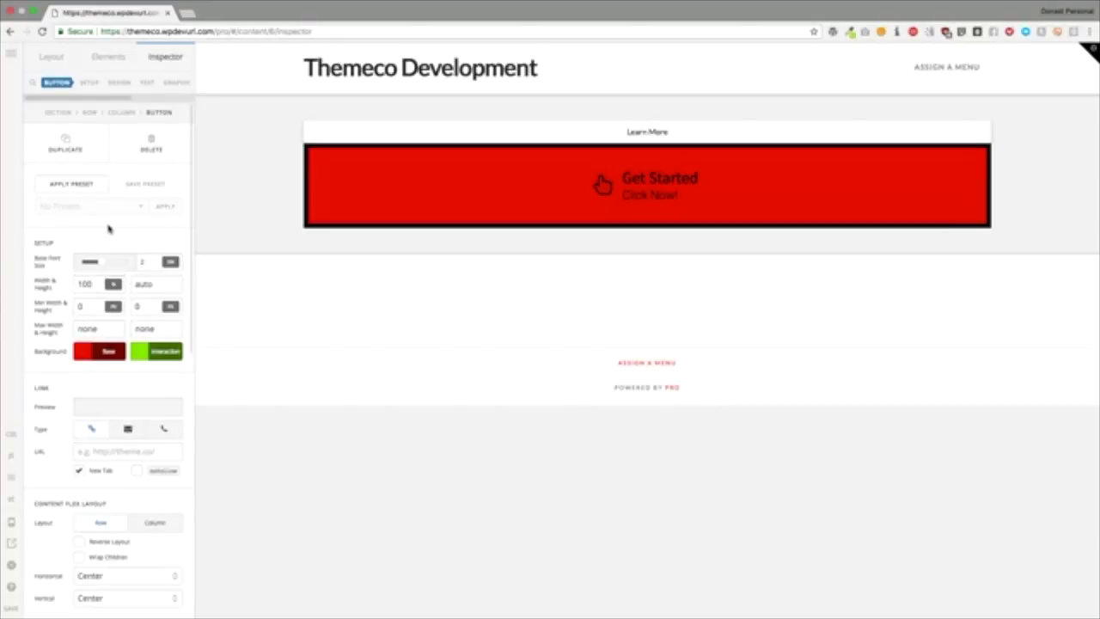
pyautogui.hscroll(3, 175, 83)
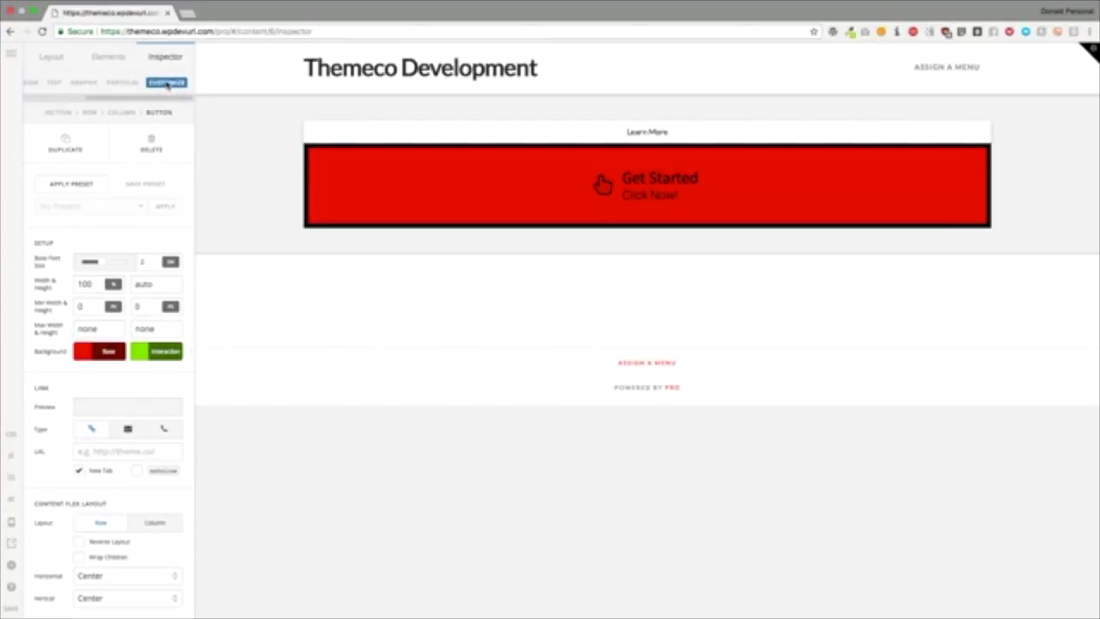
pyautogui.click(171, 83)
pyautogui.click(136, 305)
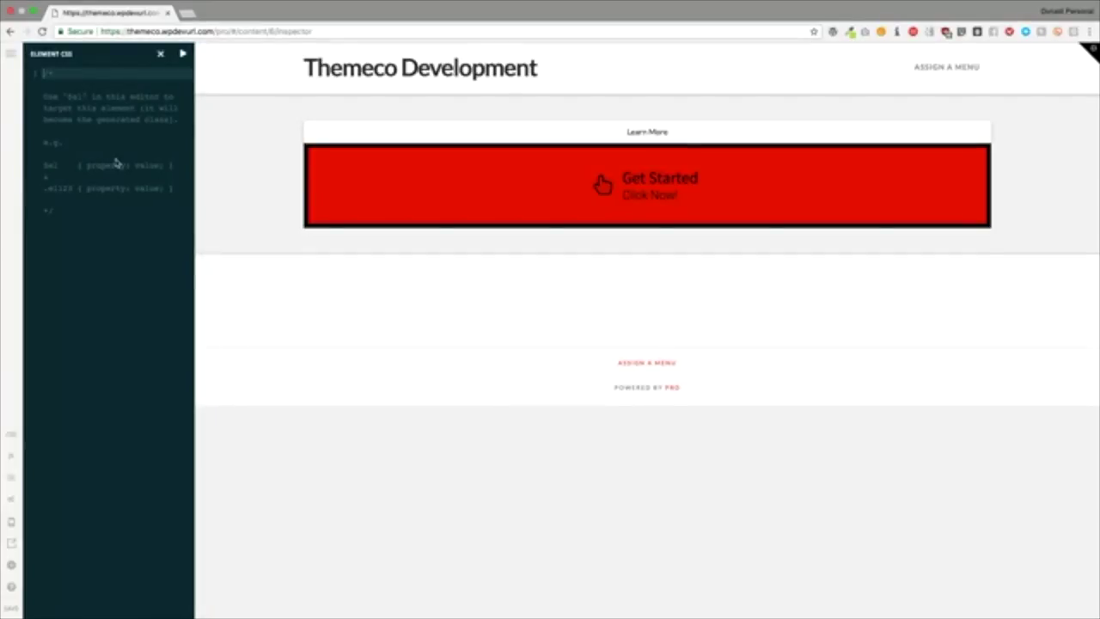
pyautogui.click(160, 53)
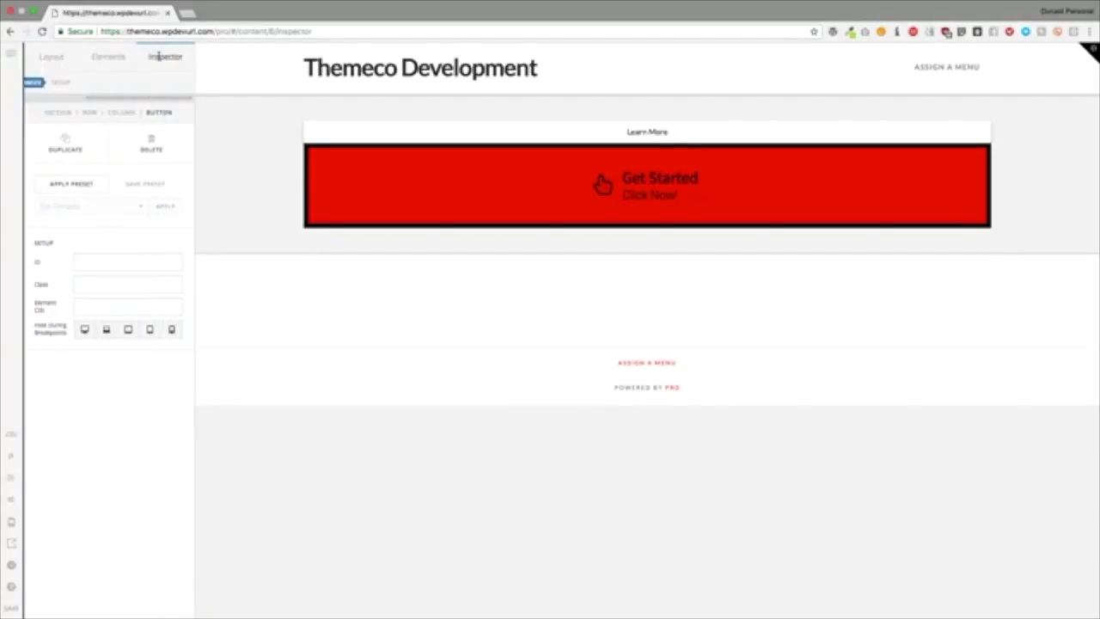
pyautogui.click(57, 111)
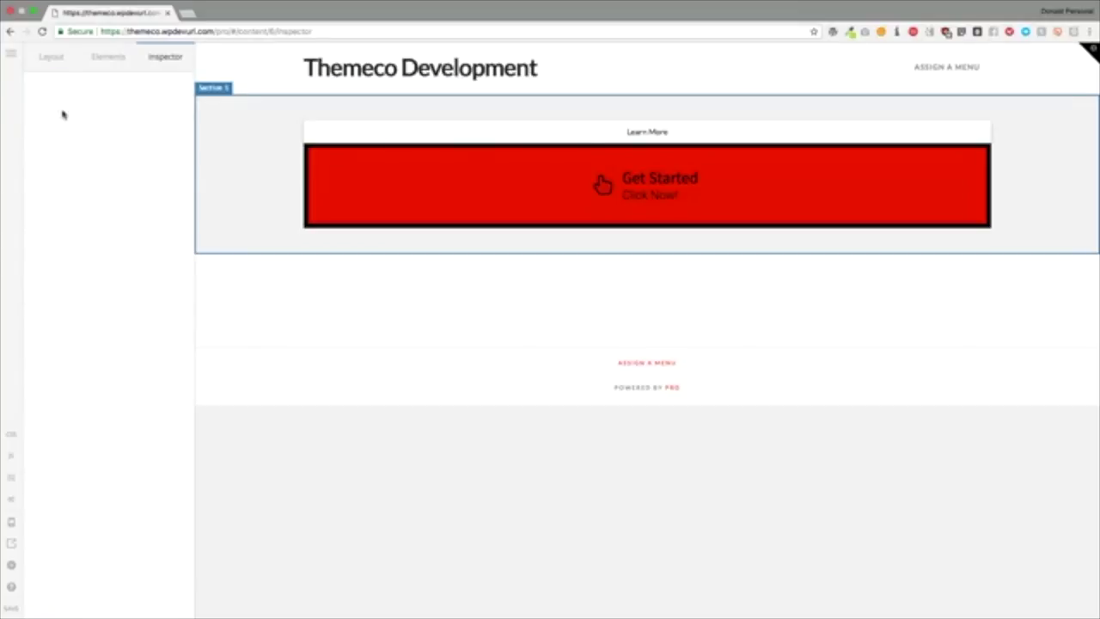
pyautogui.click(415, 182)
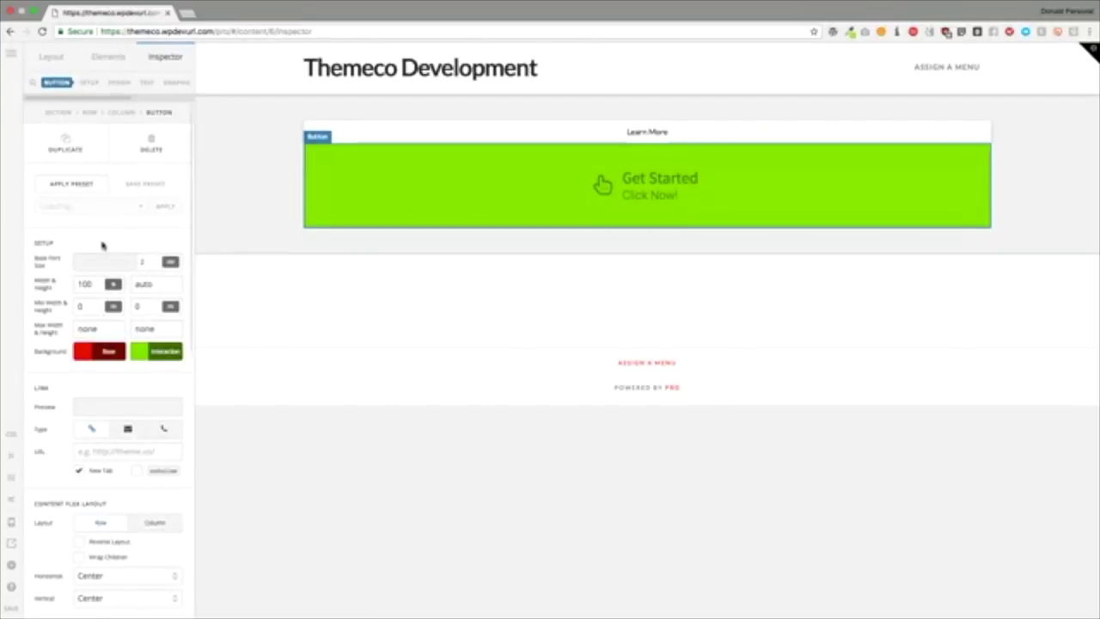
pyautogui.scroll(-10, 102, 246)
pyautogui.scroll(10, 101, 246)
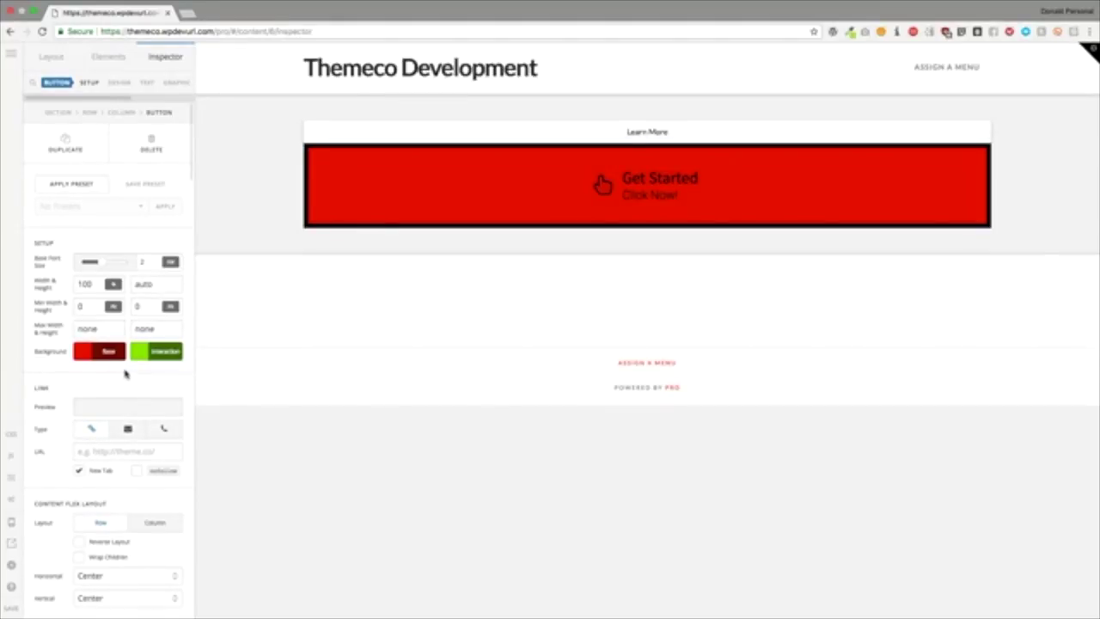
pyautogui.scroll(-5, 124, 373)
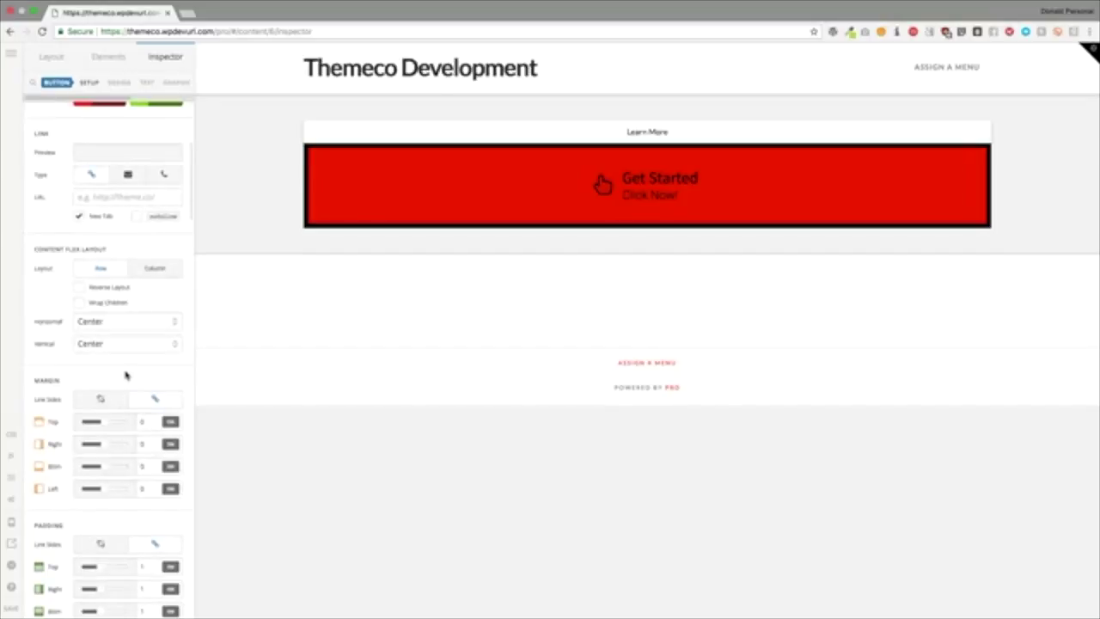
pyautogui.scroll(-10, 124, 374)
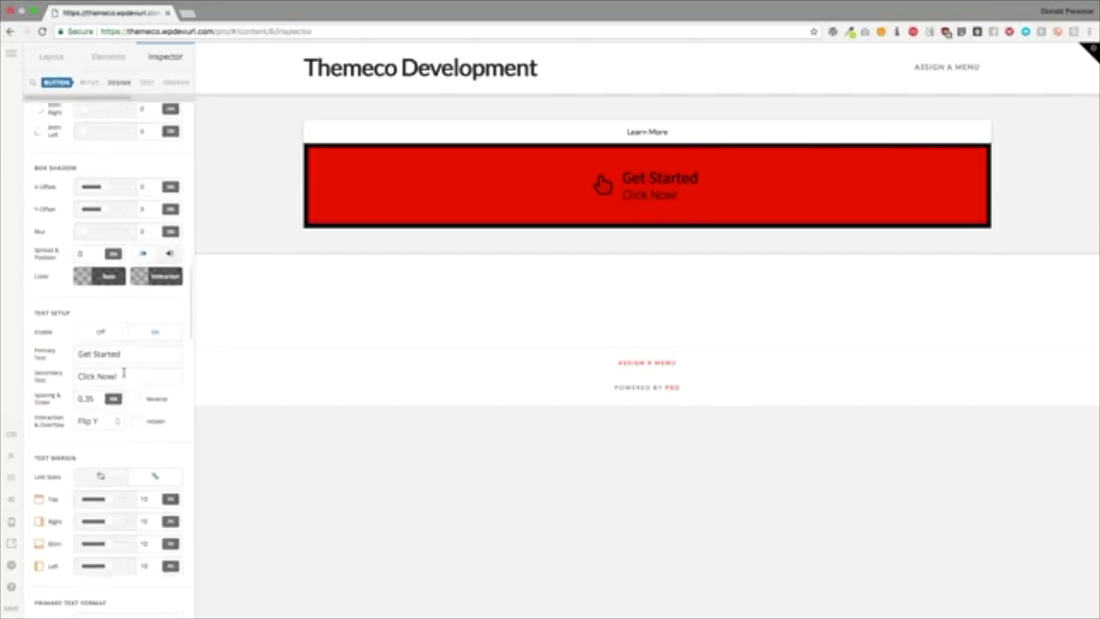
pyautogui.scroll(-11, 140, 404)
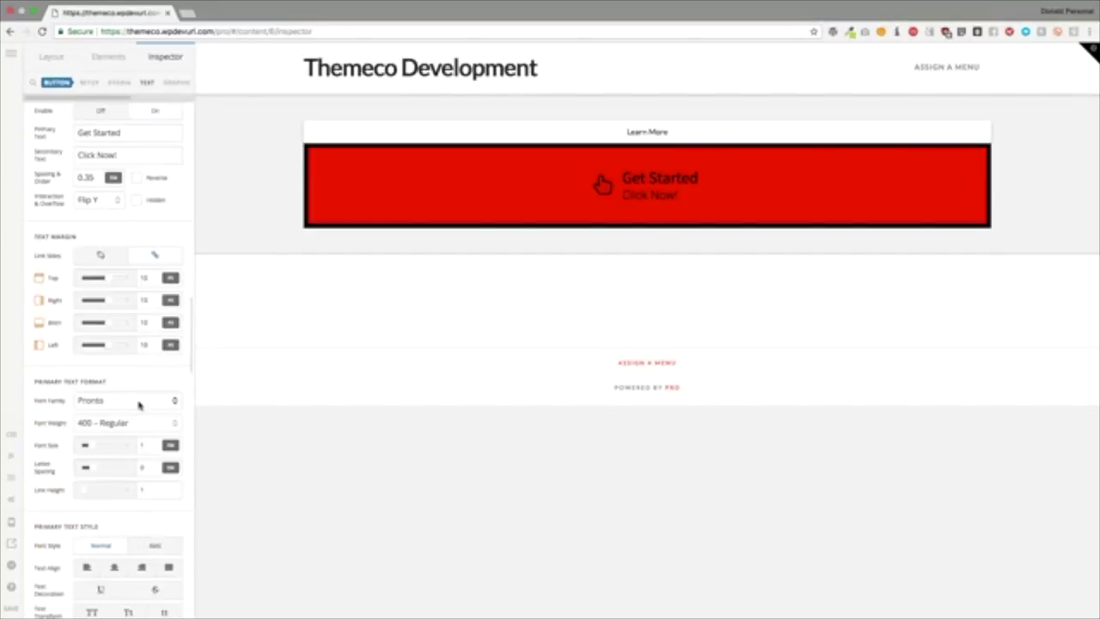
pyautogui.scroll(-4, 140, 404)
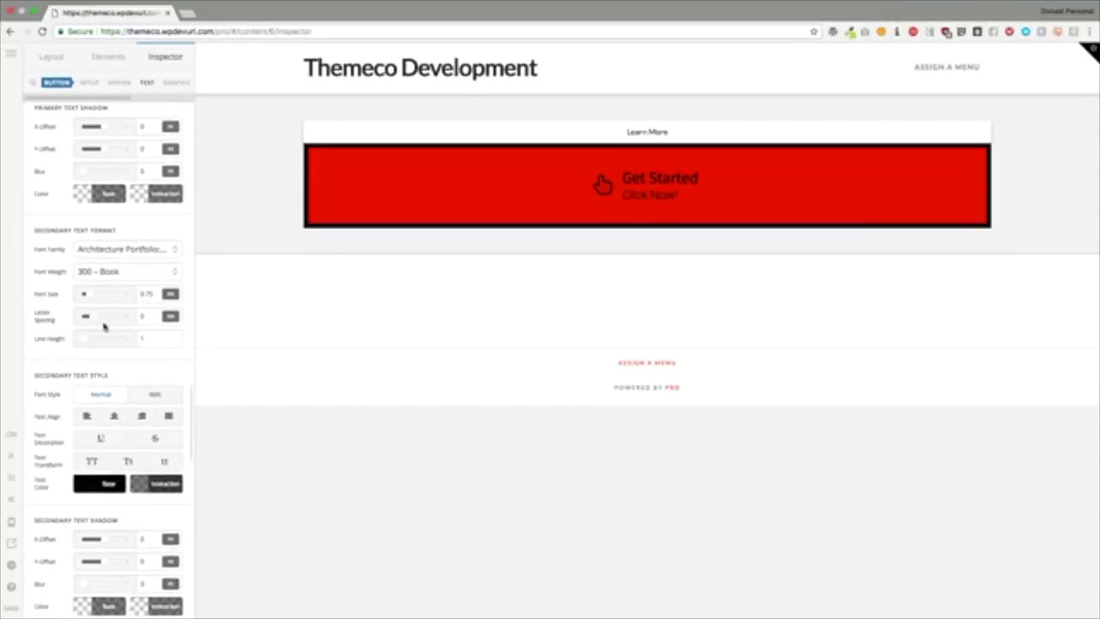
pyautogui.scroll(-3, 94, 331)
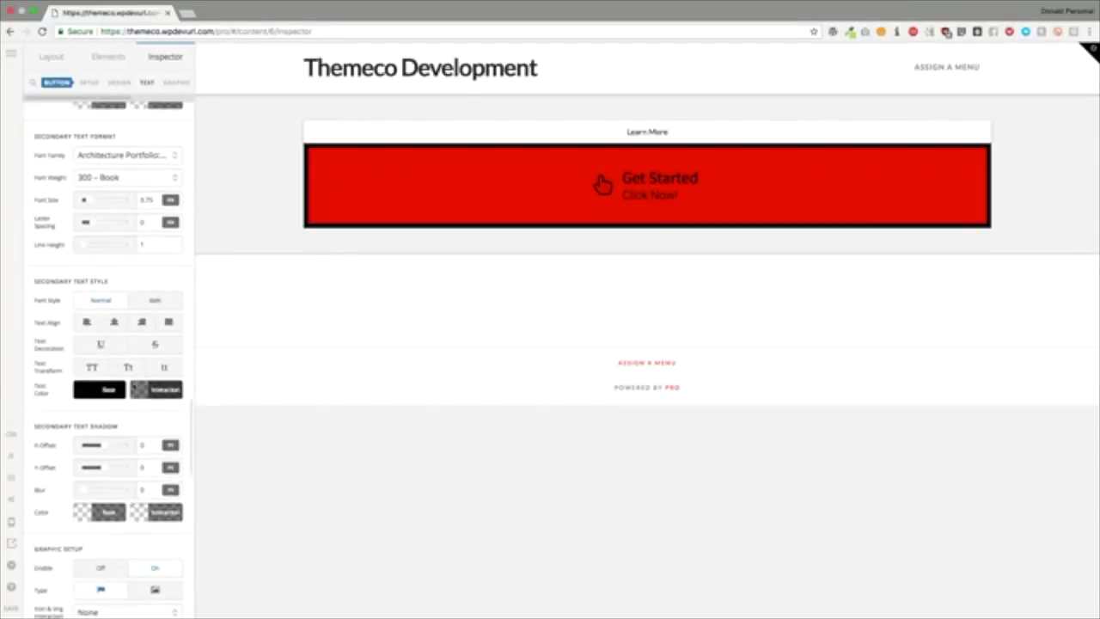
# Step: Keep the Click Now! line left-aligned and change its base text colour to white
pyautogui.click(114, 324)
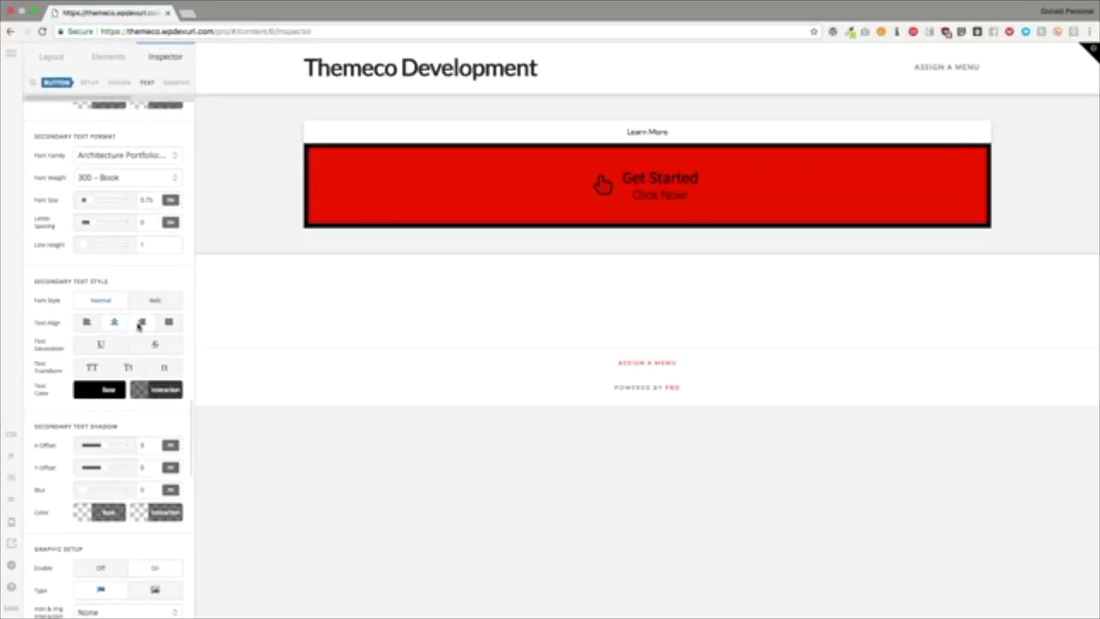
pyautogui.click(87, 322)
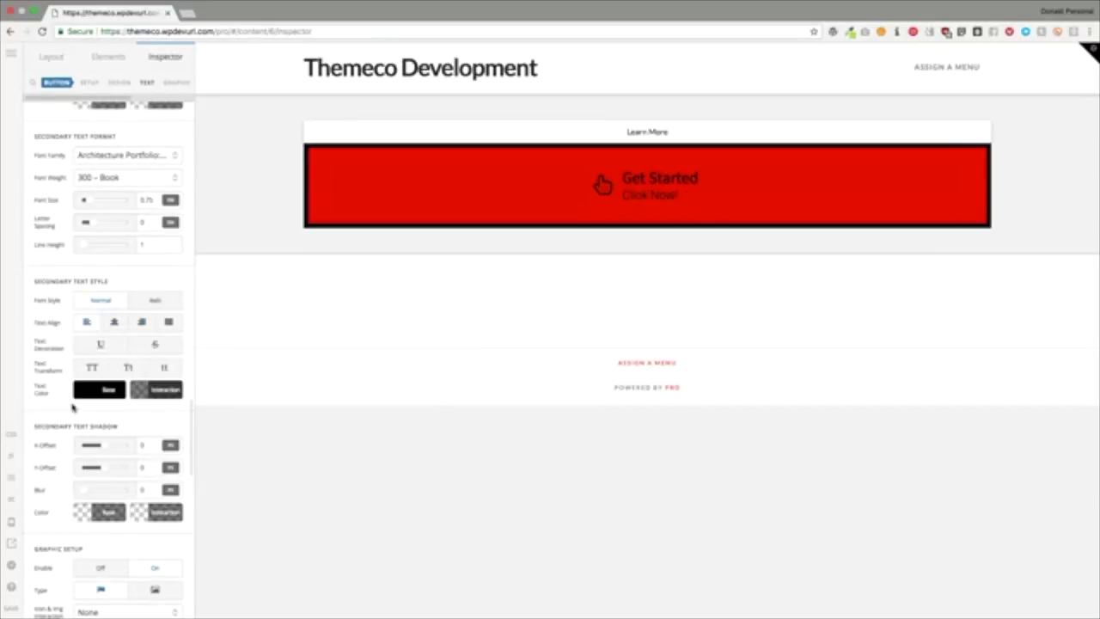
pyautogui.scroll(-2, 72, 407)
pyautogui.click(102, 313)
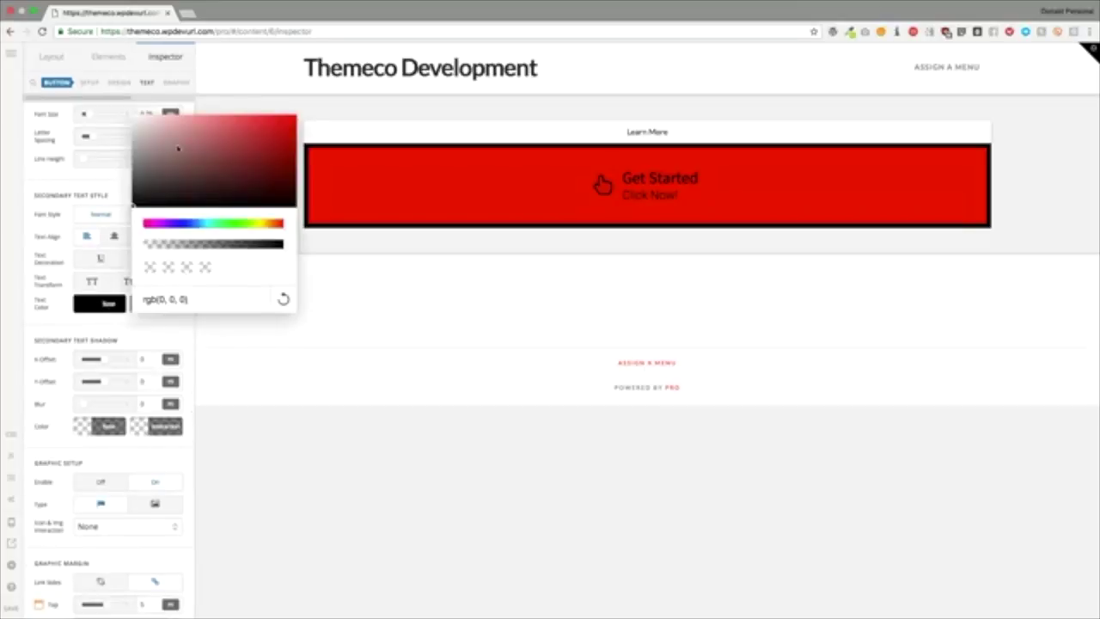
pyautogui.moveTo(174, 147); pyautogui.dragTo(103, 105)
pyautogui.click(114, 196)
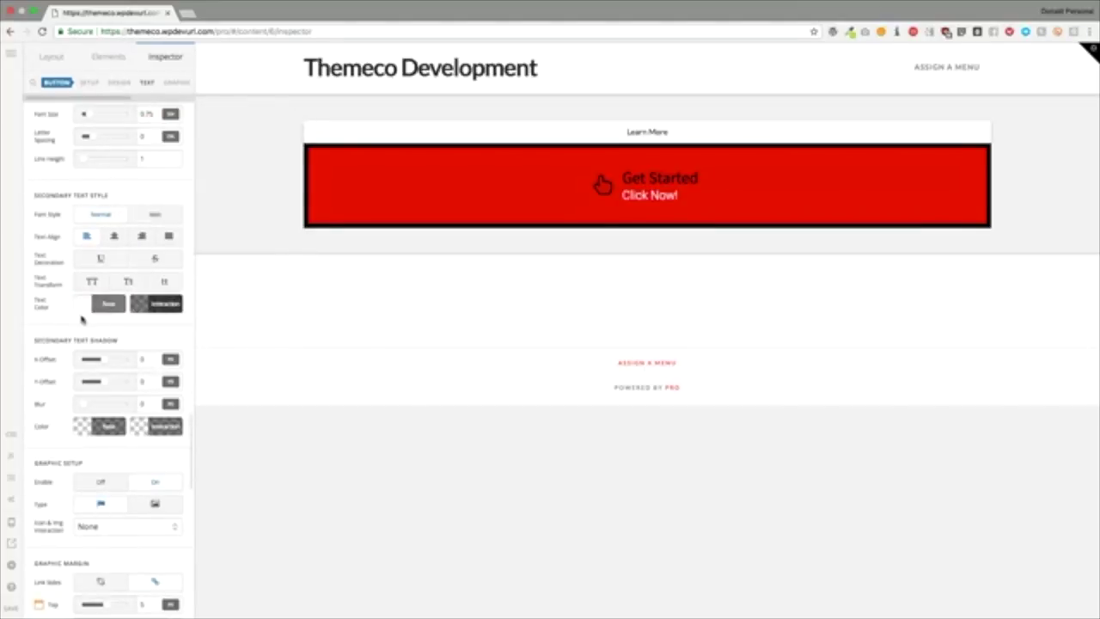
pyautogui.scroll(-4, 70, 331)
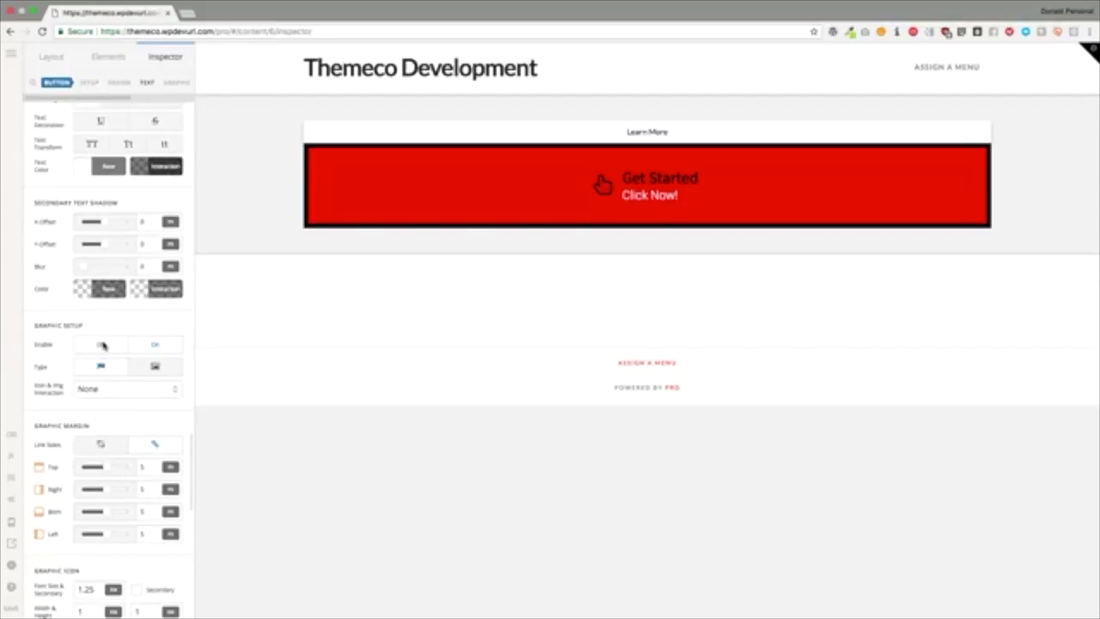
# Step: Enable the Get Started button's graphic with the type set to icon
pyautogui.click(102, 344)
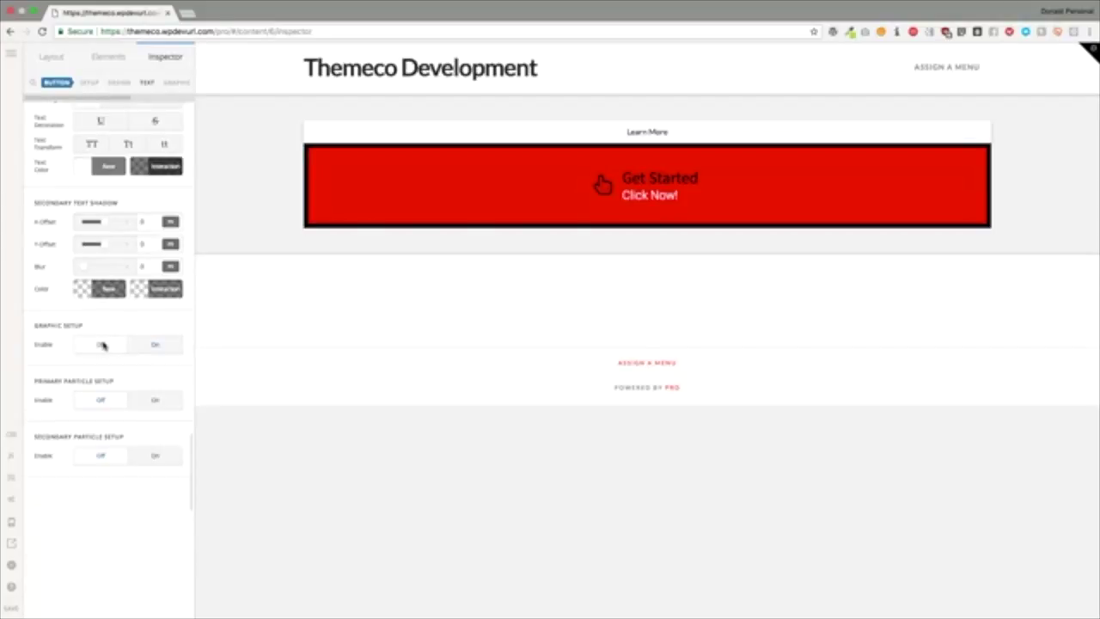
pyautogui.click(146, 345)
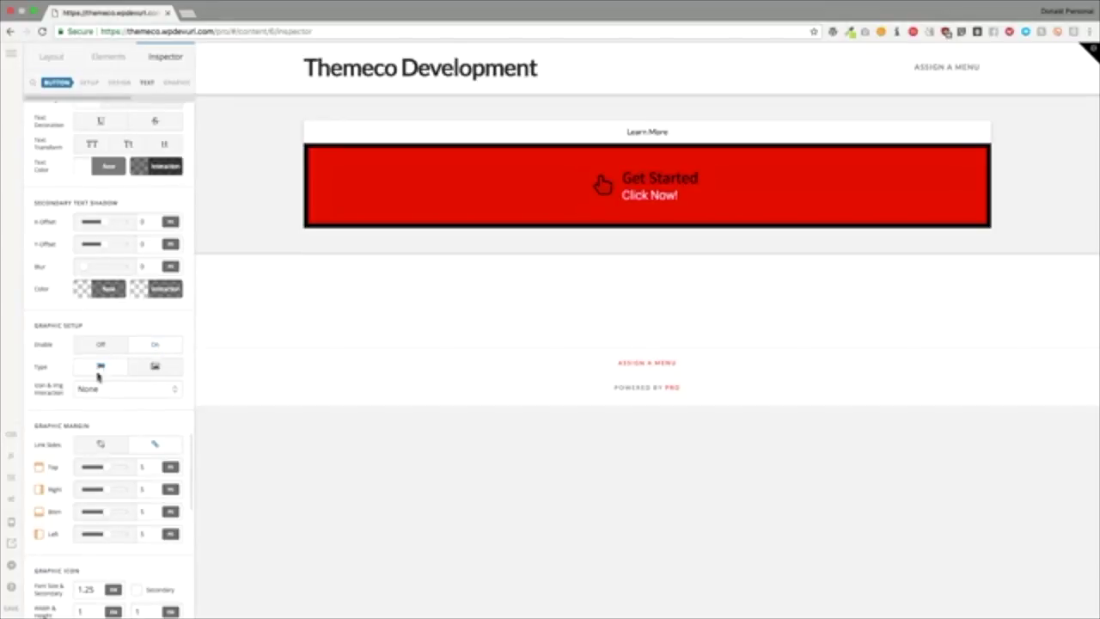
pyautogui.scroll(-2, 80, 388)
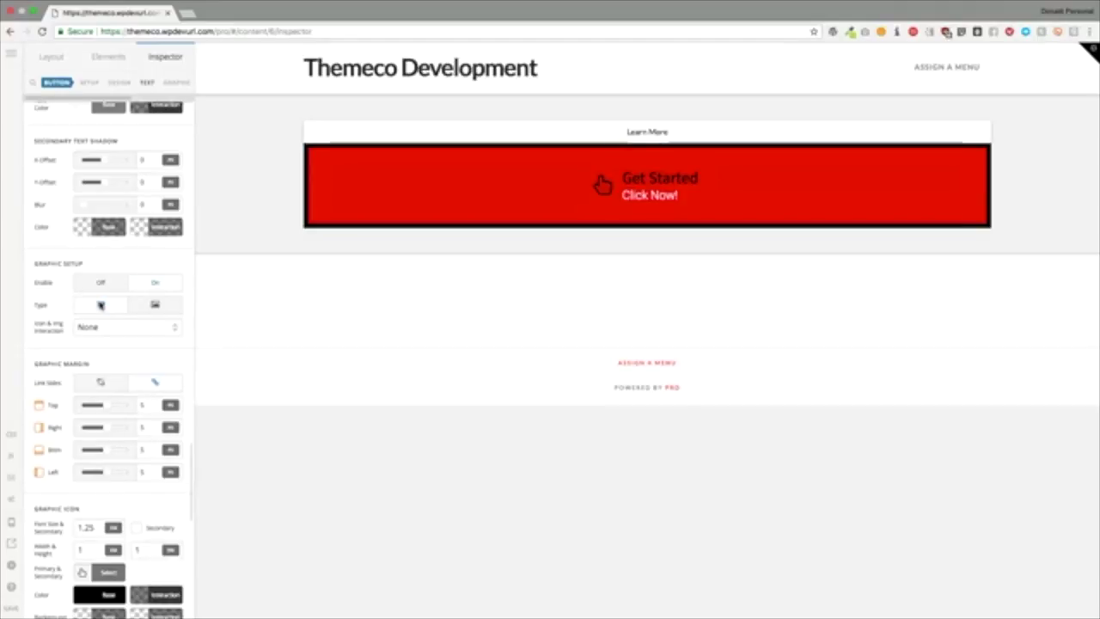
pyautogui.click(100, 306)
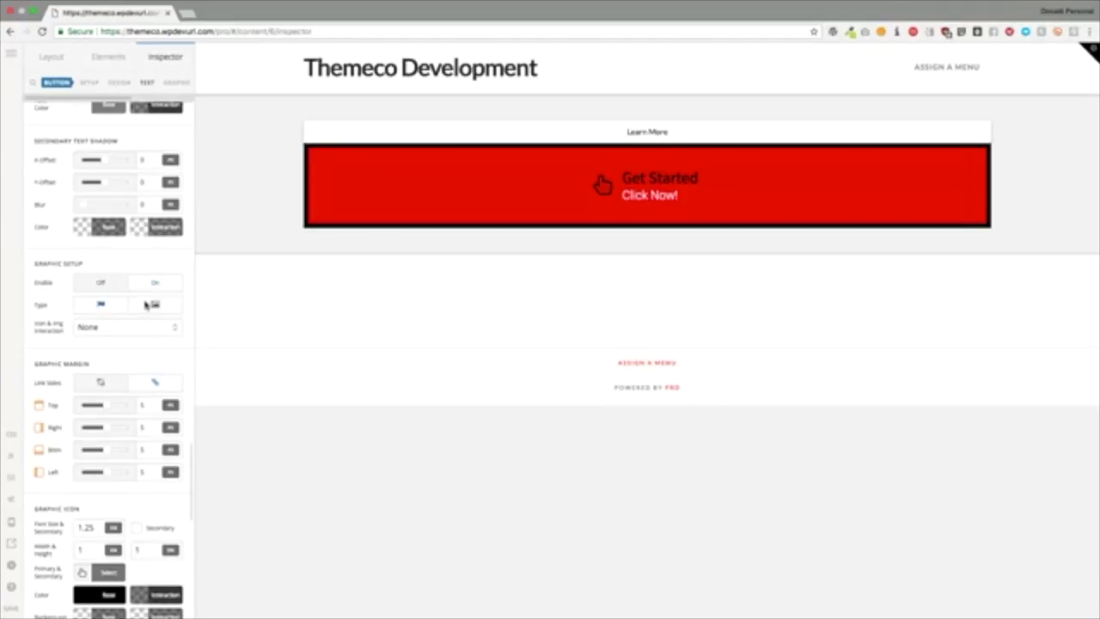
pyautogui.click(147, 306)
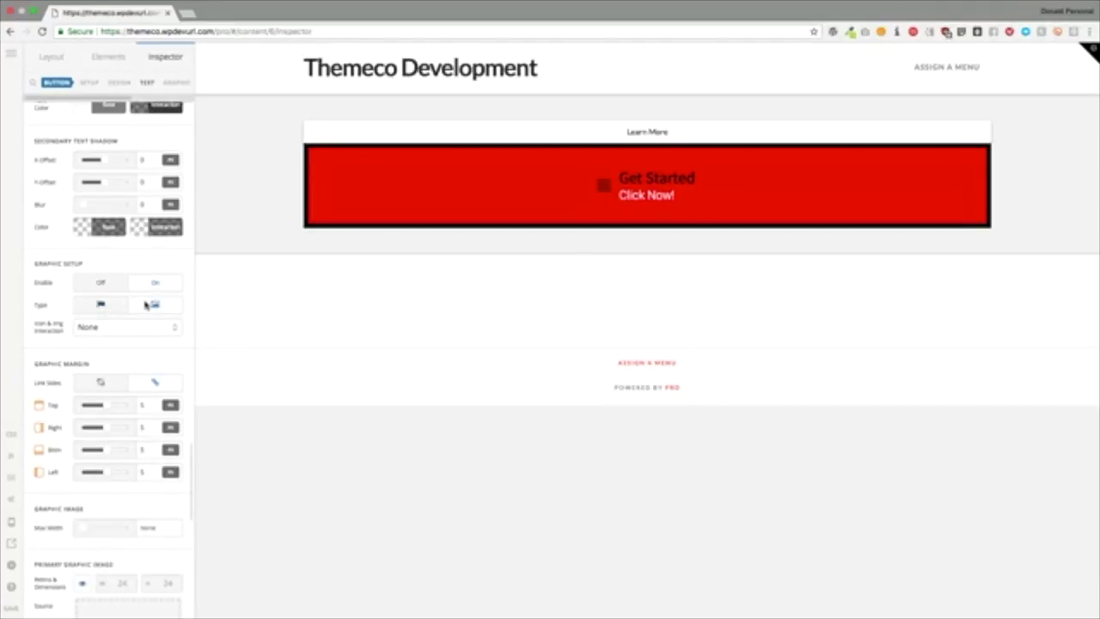
pyautogui.click(105, 305)
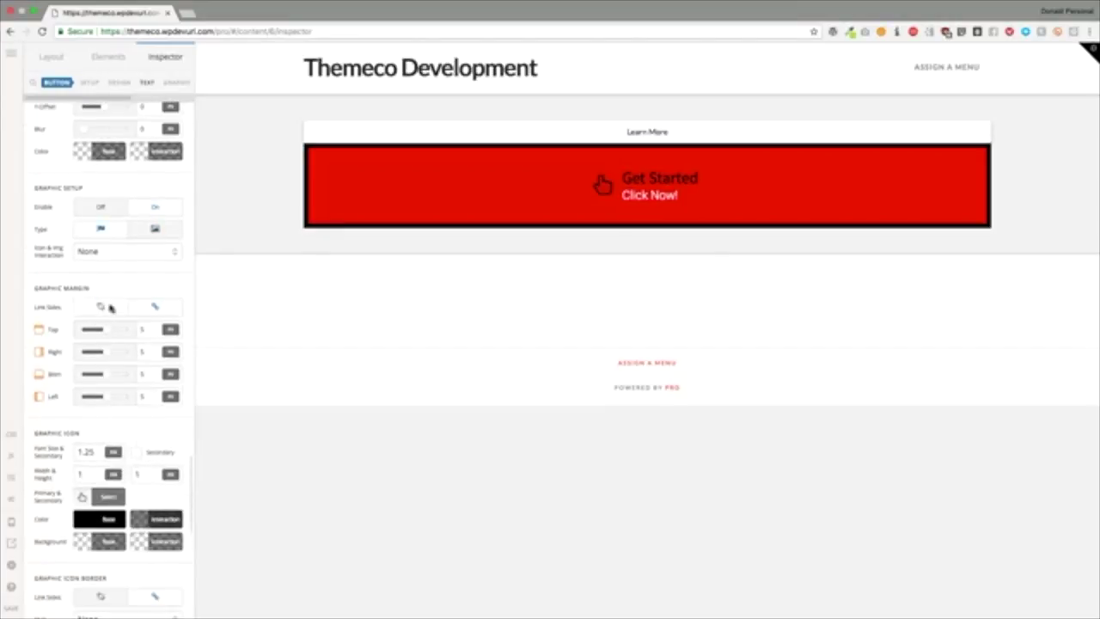
# Step: Try Flip X, then set the icon interaction back to None
pyautogui.click(116, 253)
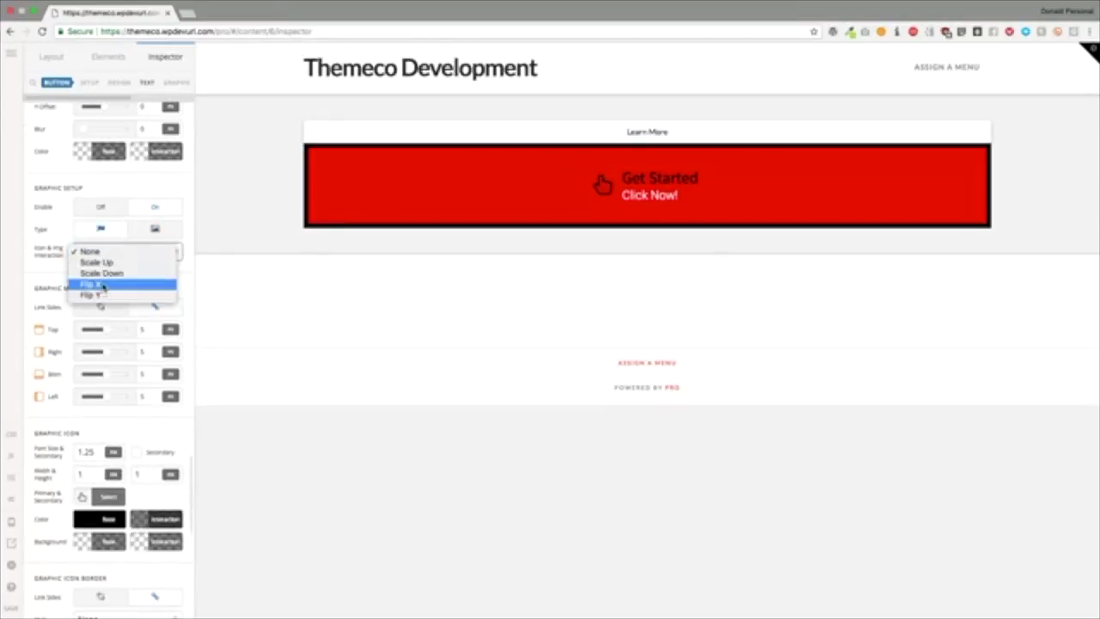
pyautogui.click(101, 285)
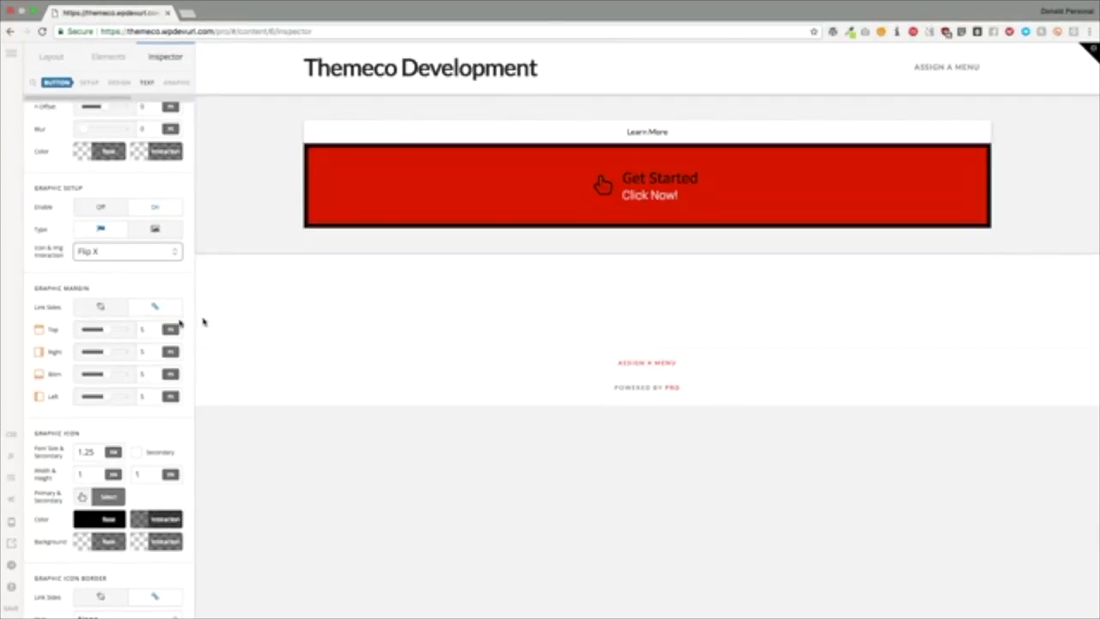
pyautogui.click(109, 252)
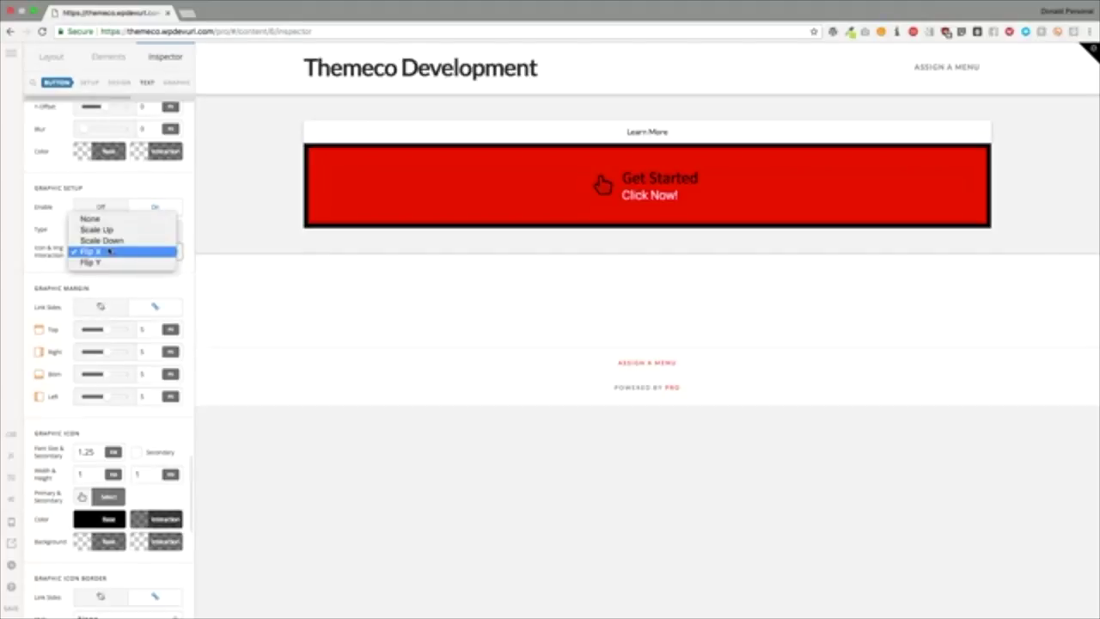
pyautogui.click(99, 219)
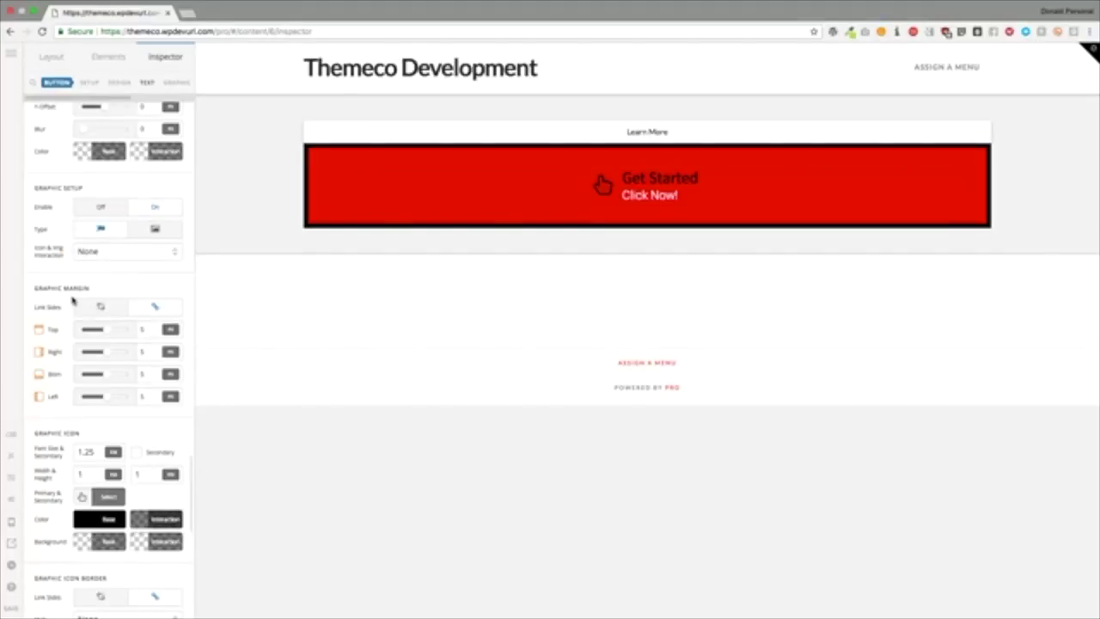
pyautogui.scroll(-3, 73, 300)
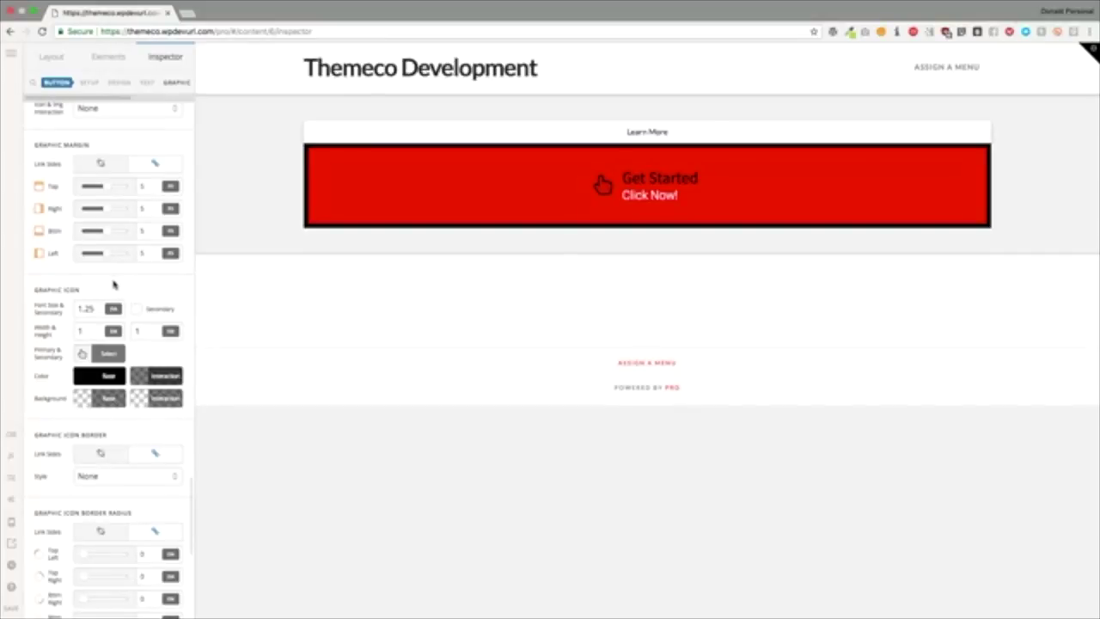
# Step: Set the hand icon's font size to 2 and enable its secondary icon
pyautogui.scroll(-2, 113, 284)
pyautogui.moveTo(95, 256); pyautogui.dragTo(66, 258)
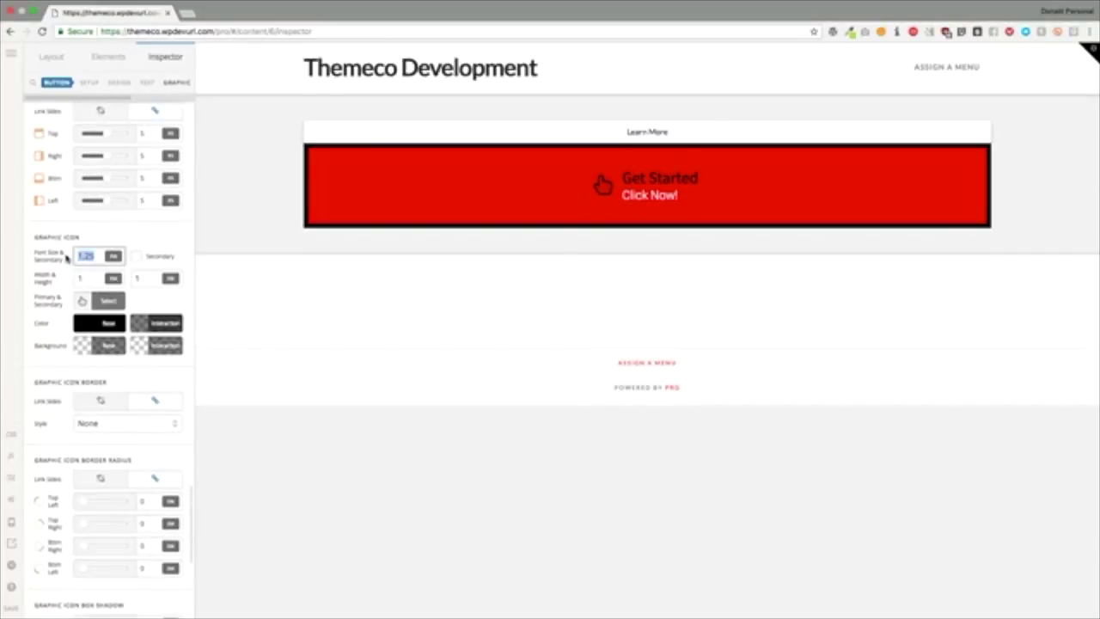
pyautogui.write('2')
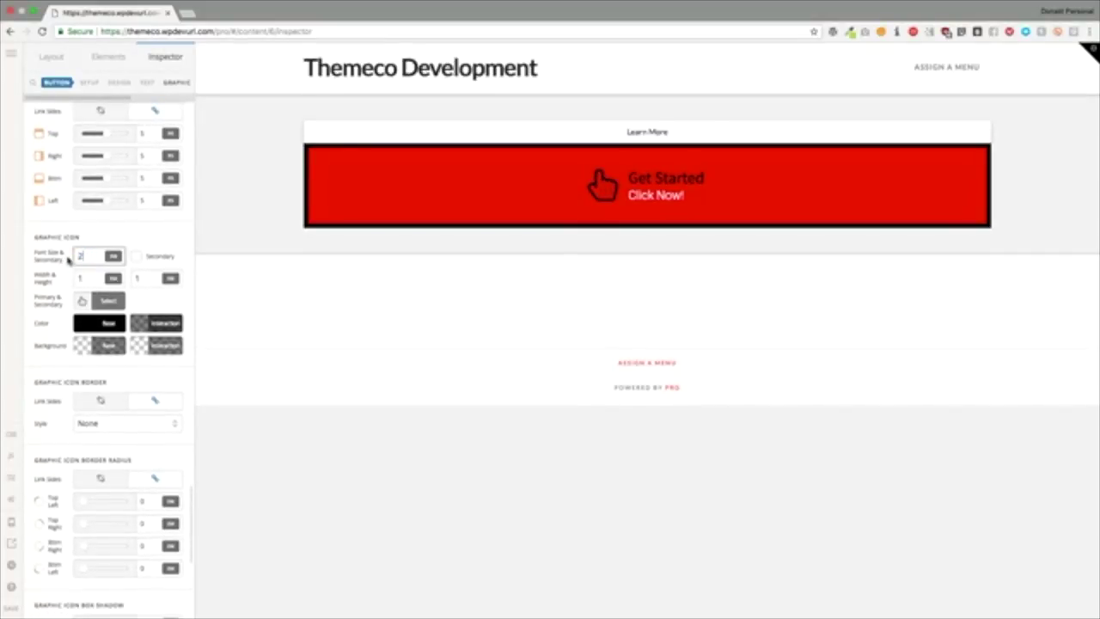
pyautogui.click(135, 257)
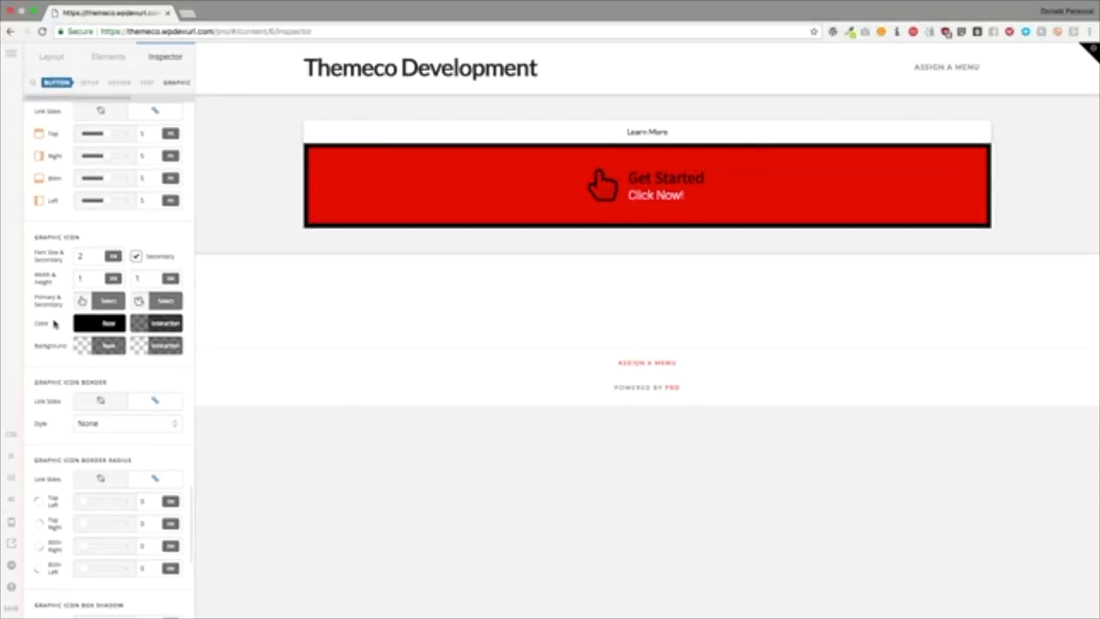
# Step: Make the hand icon white at base and rgba(209, 27, 27, 0.5) on interaction
pyautogui.click(96, 323)
pyautogui.moveTo(185, 185); pyautogui.dragTo(115, 152)
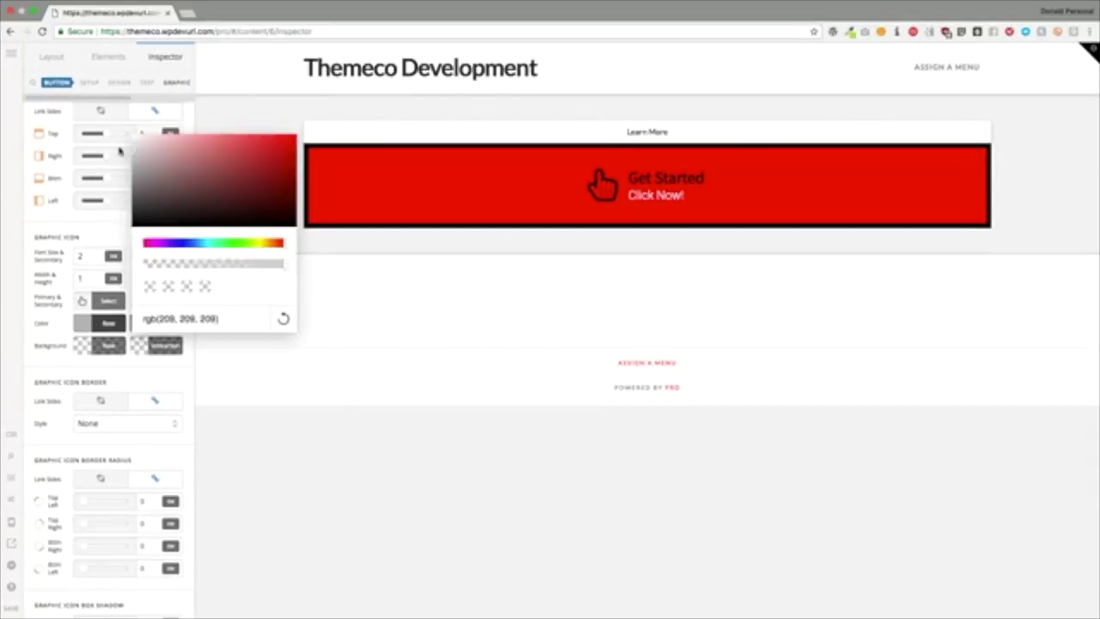
pyautogui.click(155, 324)
pyautogui.click(156, 323)
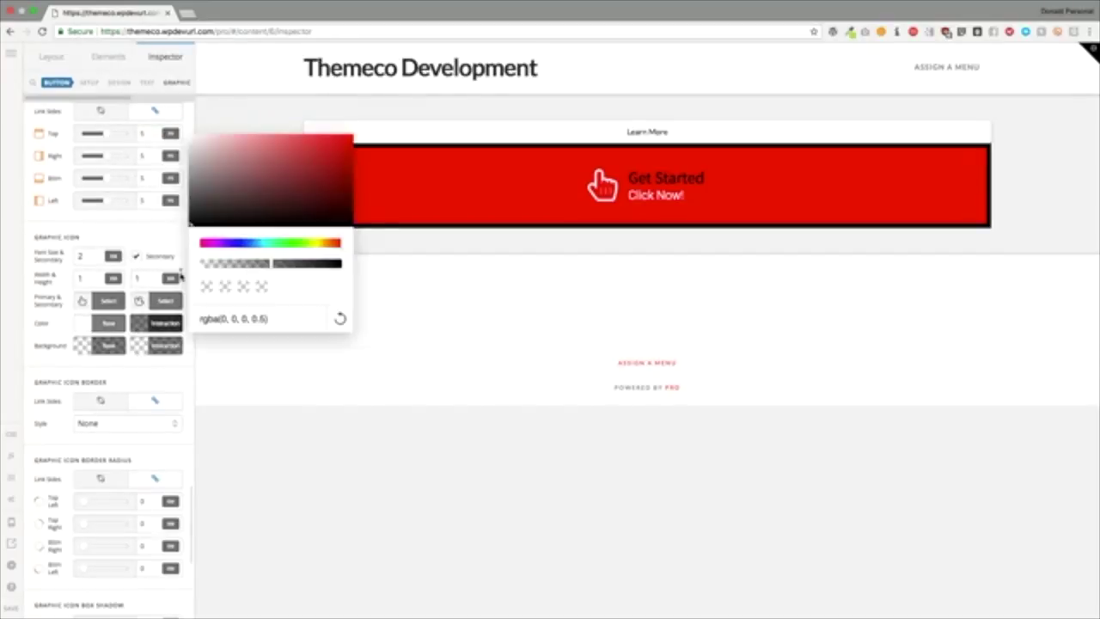
pyautogui.moveTo(215, 208); pyautogui.dragTo(348, 144)
pyautogui.click(140, 242)
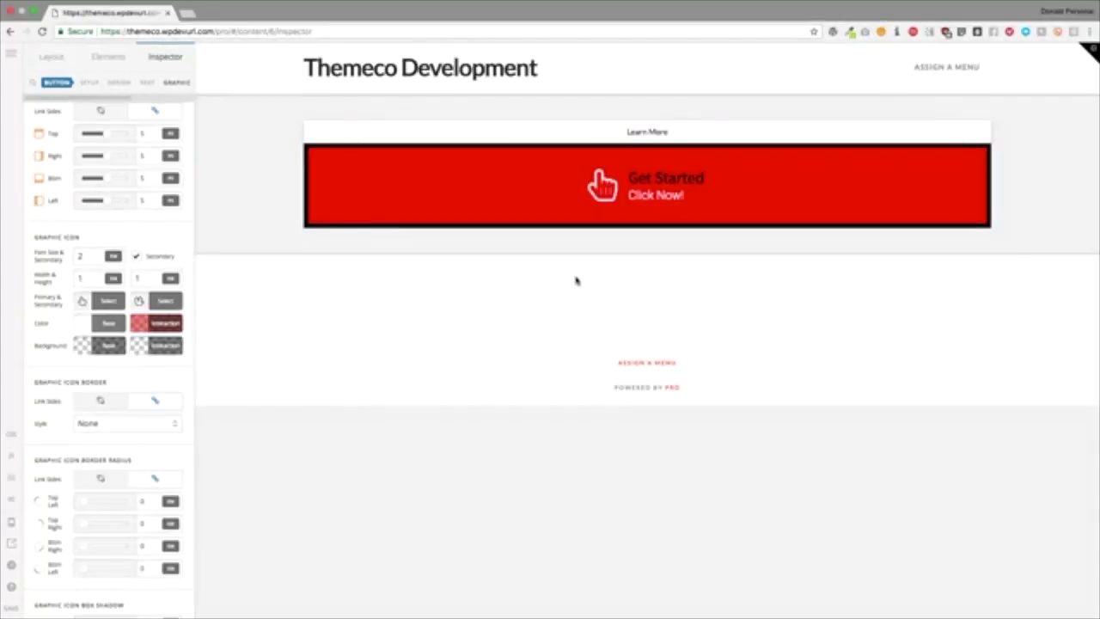
# Step: Give the hand icon a solid dark red border with a 5.68 corner radius
pyautogui.scroll(-3, 95, 407)
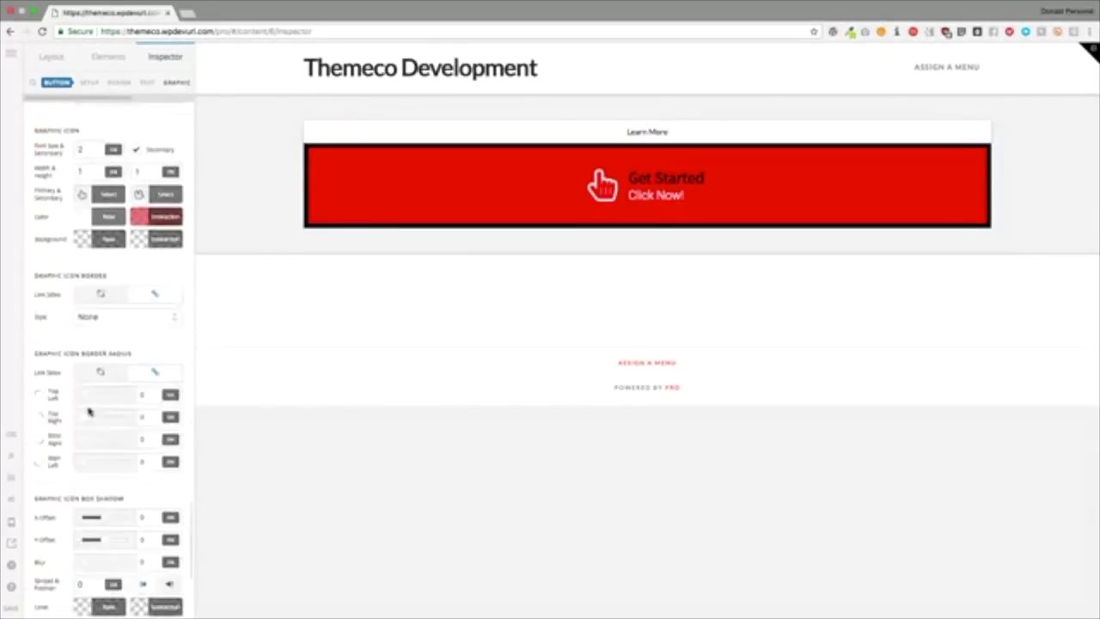
pyautogui.click(100, 316)
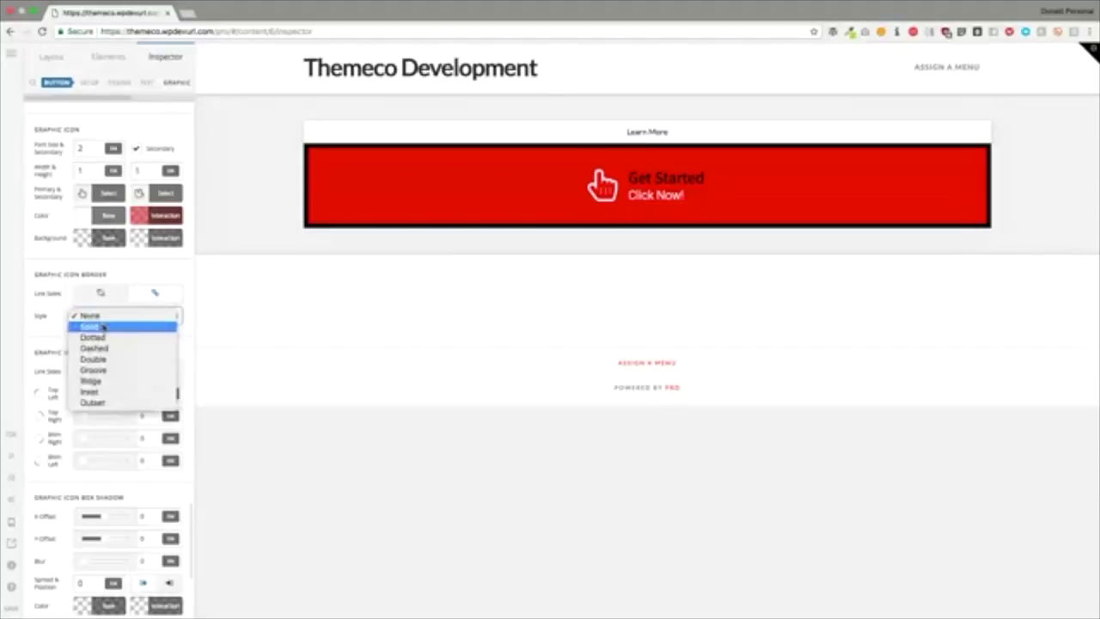
pyautogui.click(102, 327)
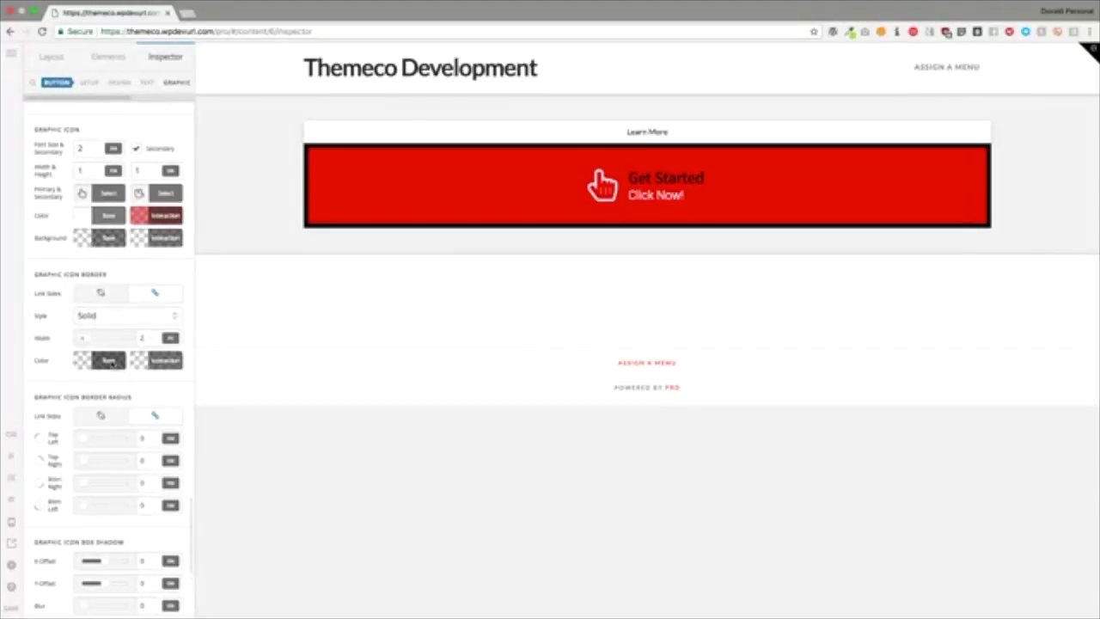
pyautogui.click(111, 362)
pyautogui.click(222, 265)
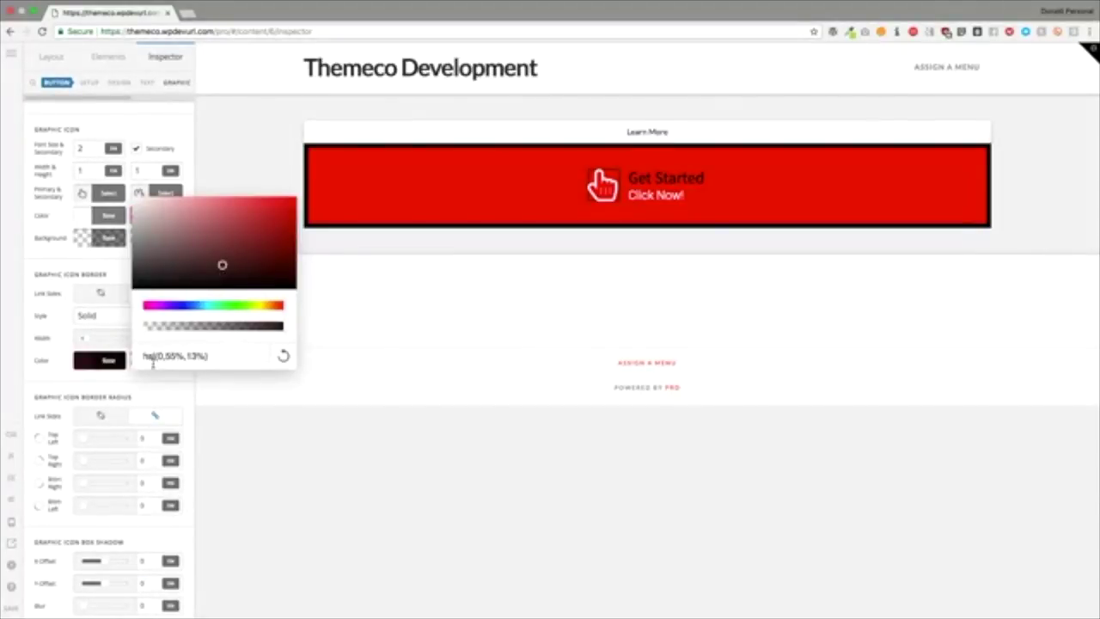
pyautogui.click(138, 389)
pyautogui.scroll(-3, 140, 387)
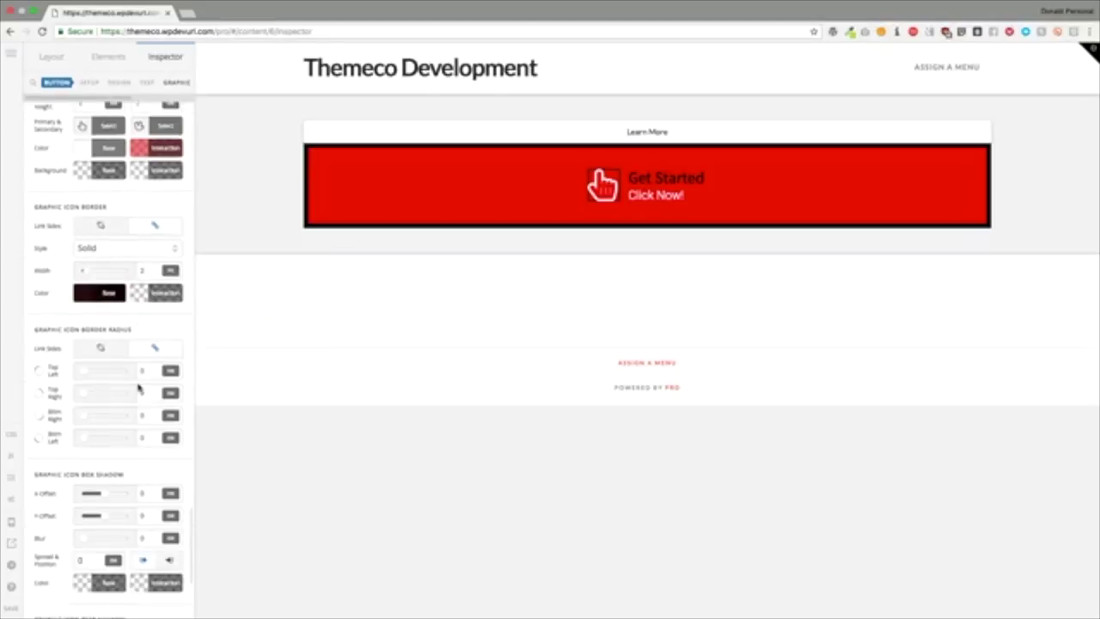
pyautogui.moveTo(79, 322); pyautogui.dragTo(107, 324)
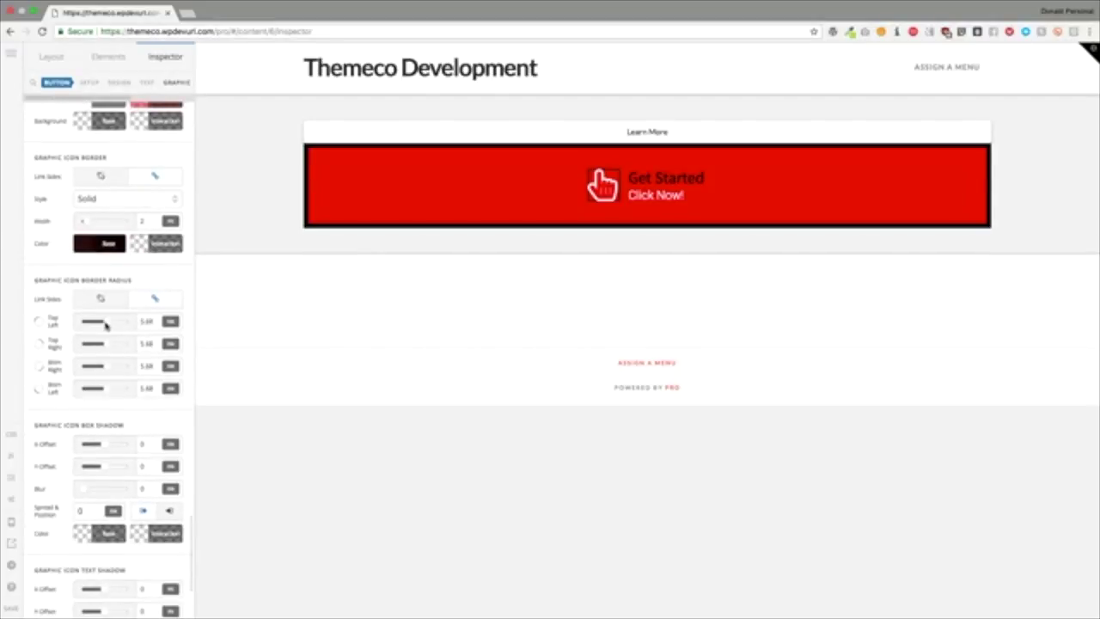
pyautogui.scroll(-3, 107, 324)
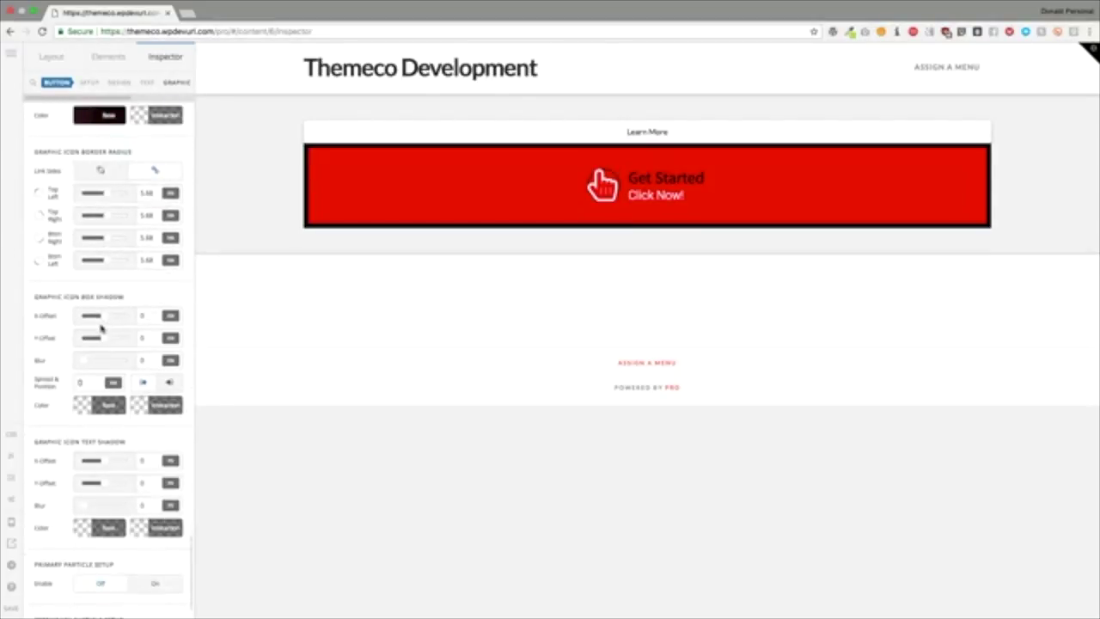
pyautogui.scroll(-1, 91, 317)
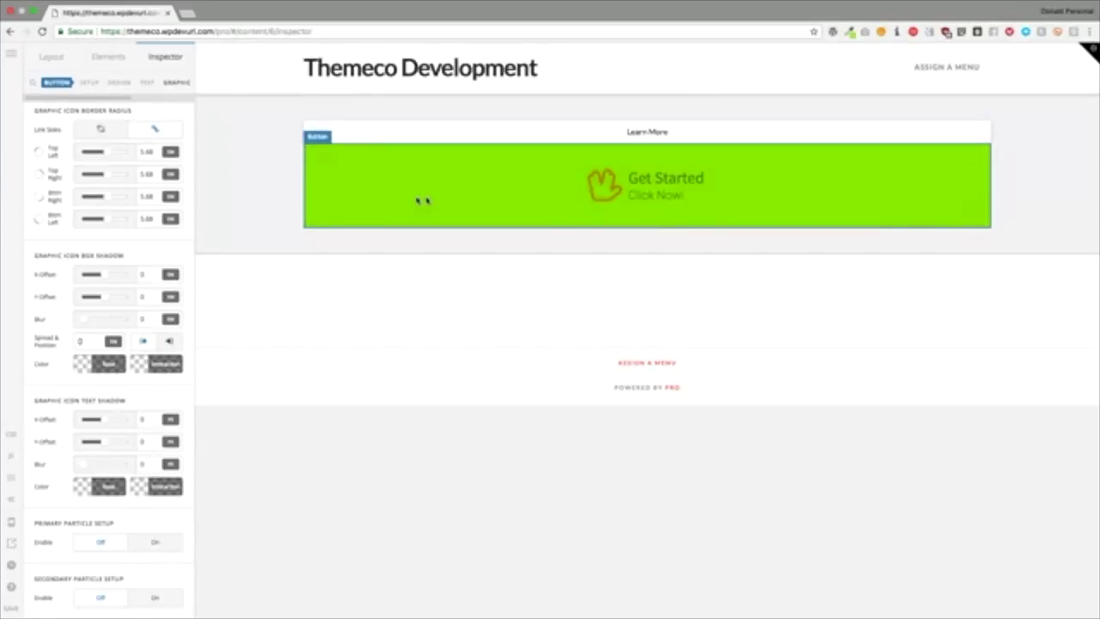
# Step: Delete the Get Started button and the section that held it
pyautogui.scroll(15, 138, 228)
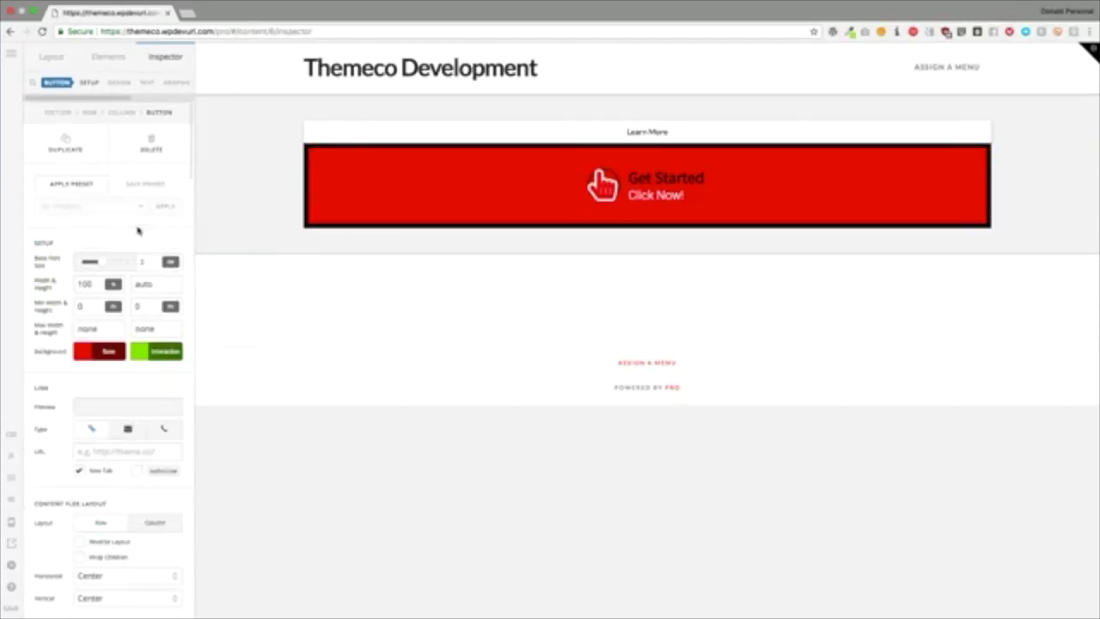
pyautogui.click(151, 145)
pyautogui.click(151, 144)
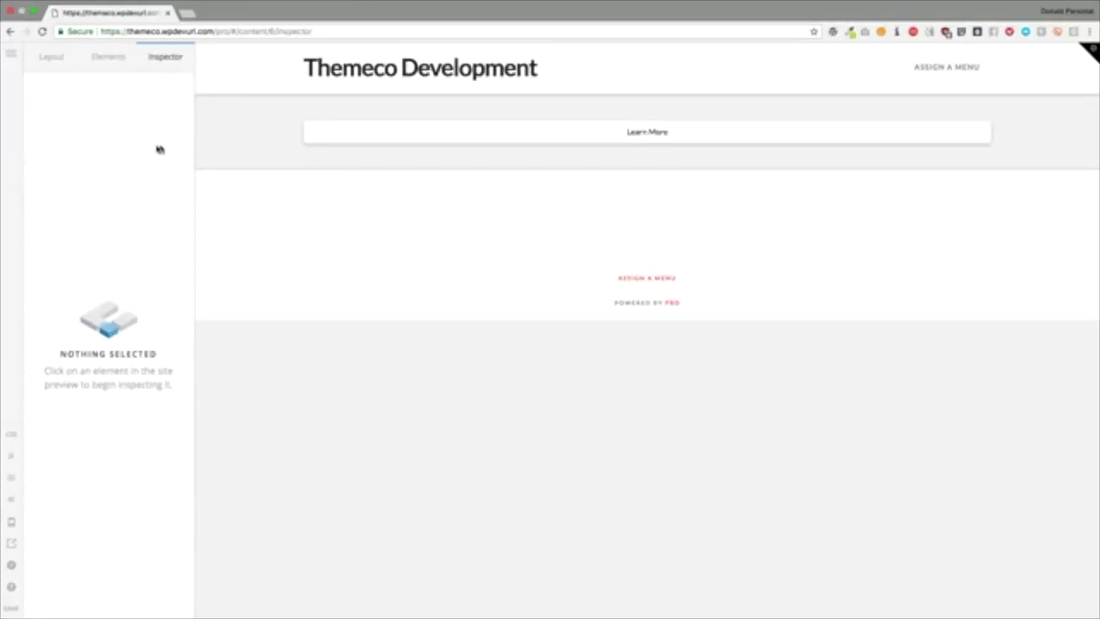
pyautogui.click(396, 144)
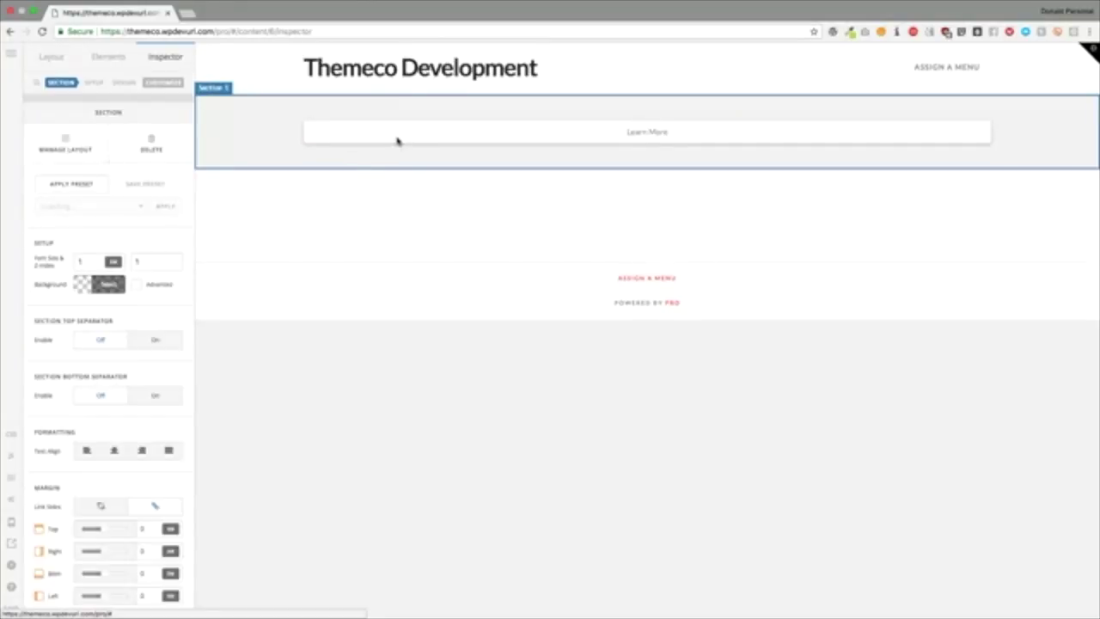
pyautogui.click(151, 144)
pyautogui.click(152, 144)
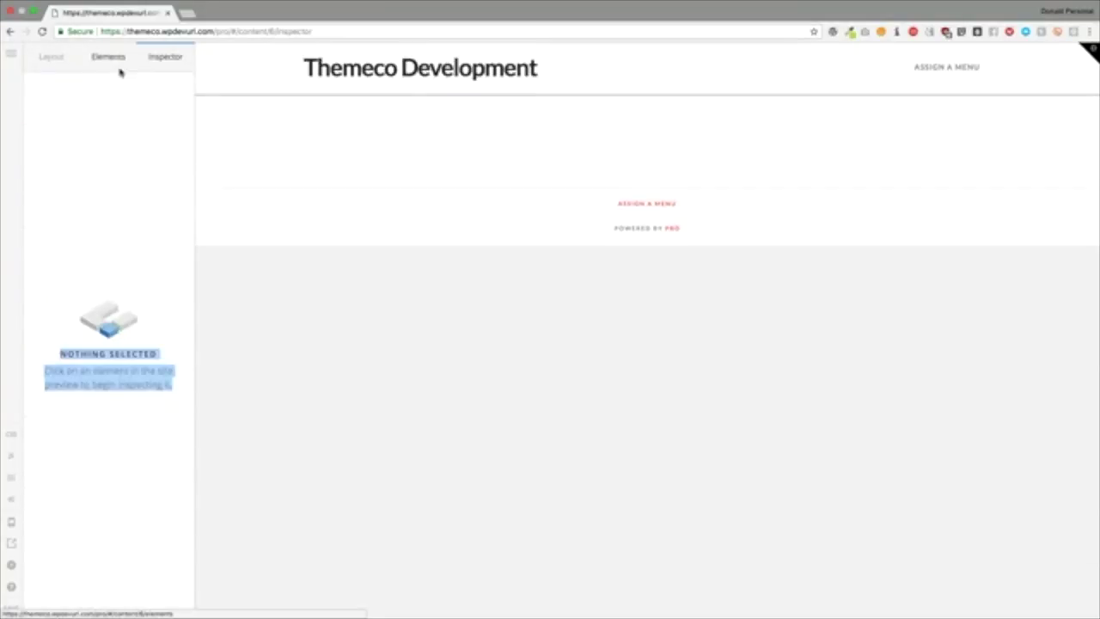
# Step: Place a new Button element, found by searching 'but', into Column 1
pyautogui.click(109, 59)
pyautogui.write('button')
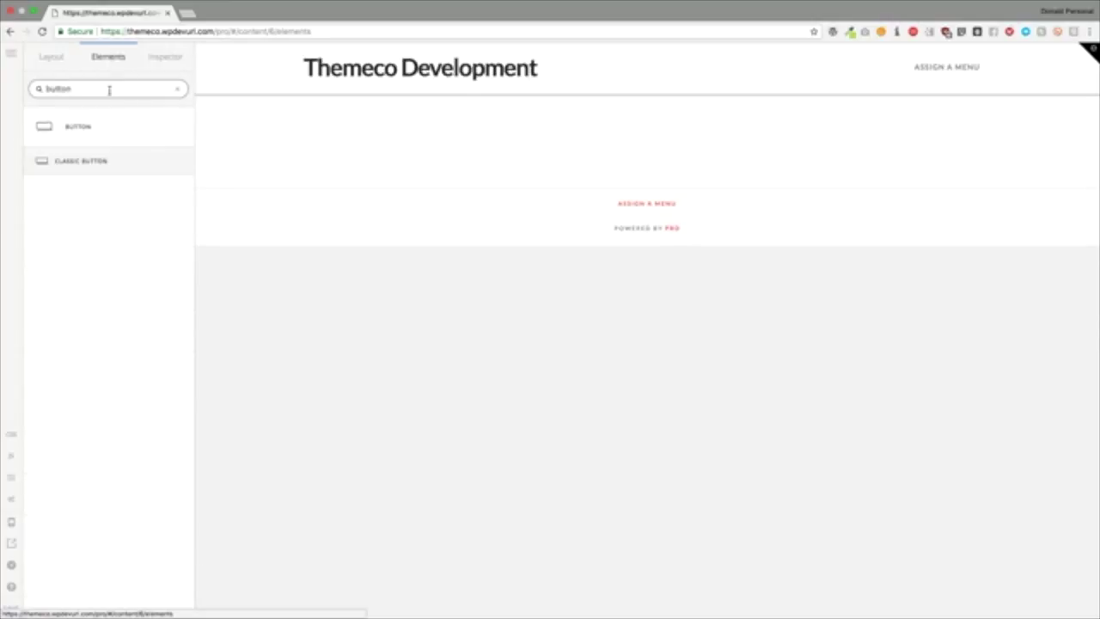
pyautogui.moveTo(64, 125); pyautogui.dragTo(646, 189)
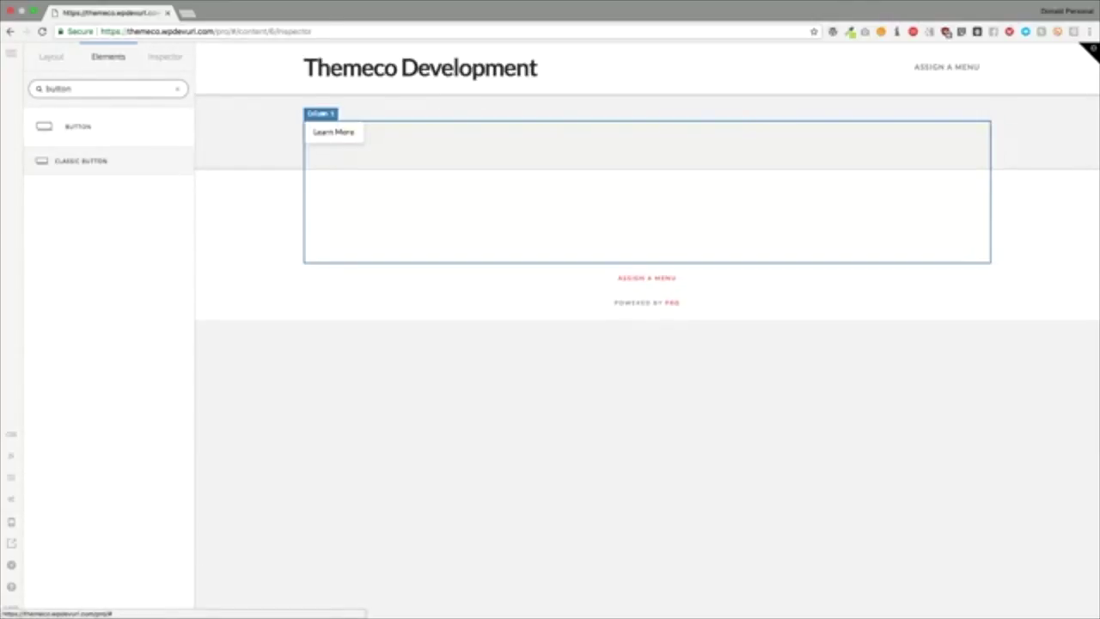
pyautogui.scroll(-10, 90, 253)
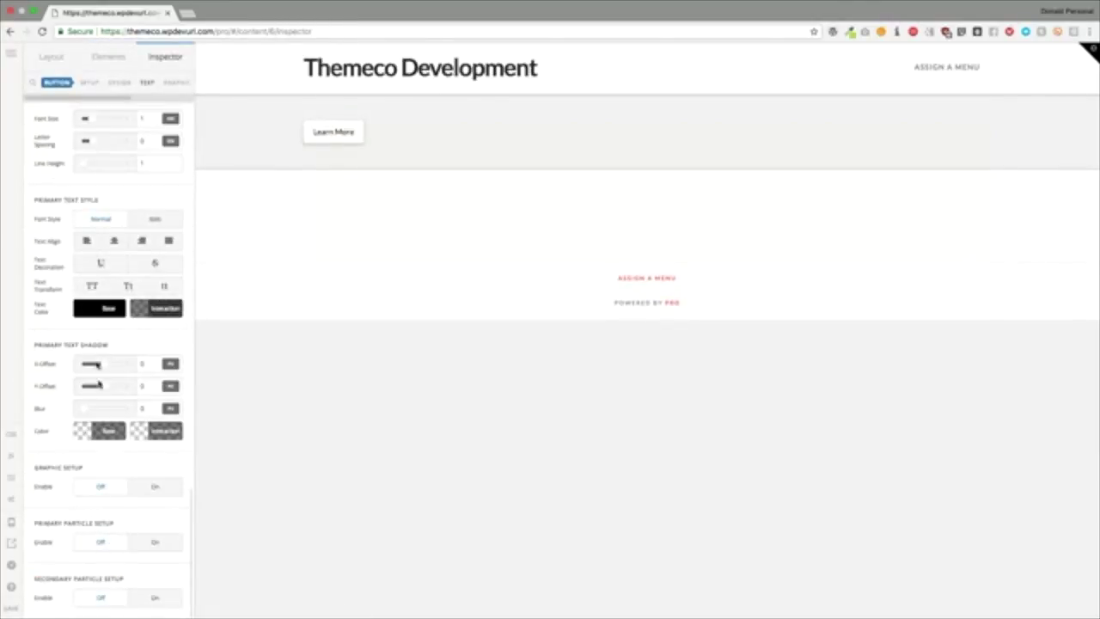
# Step: Enable the Learn More button's primary particle: Bottom, Inside, Scale Y, delay 1
pyautogui.click(143, 545)
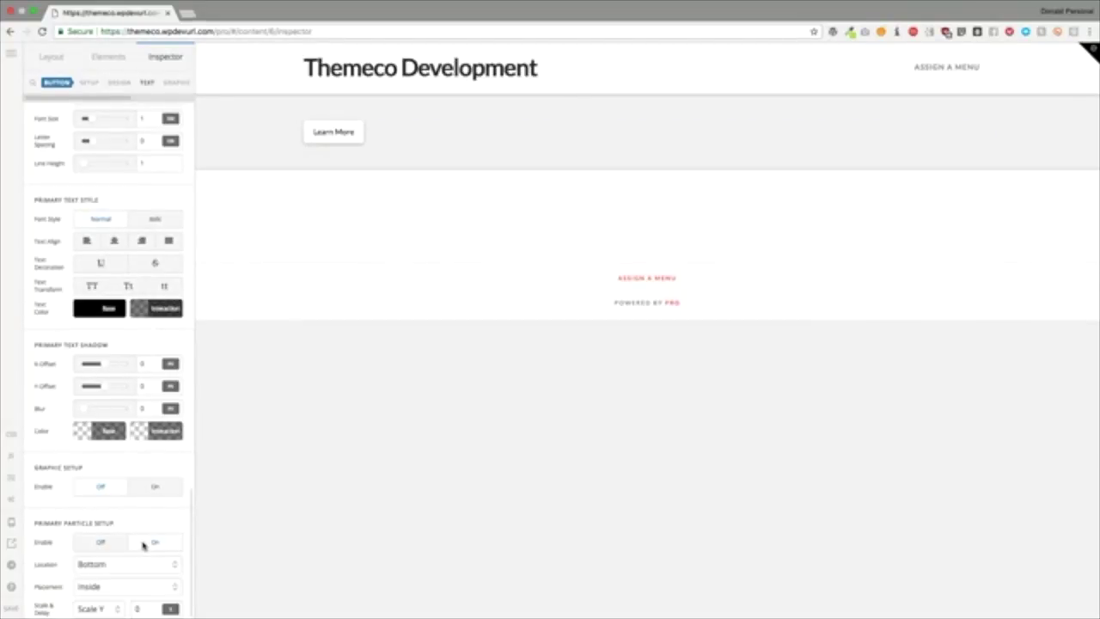
pyautogui.scroll(-5, 140, 547)
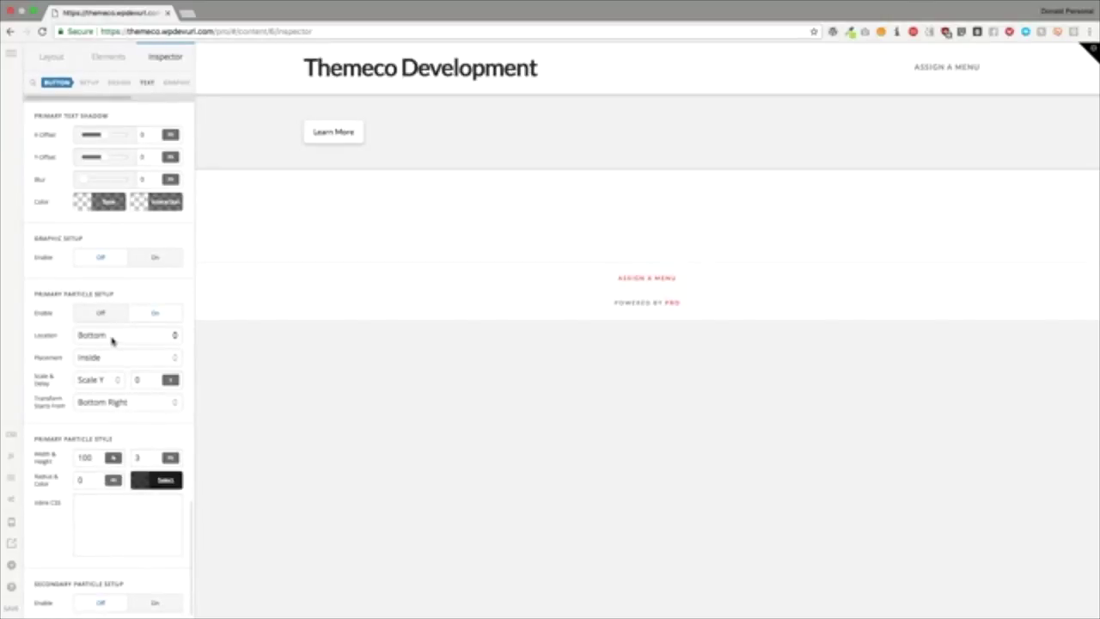
pyautogui.click(112, 341)
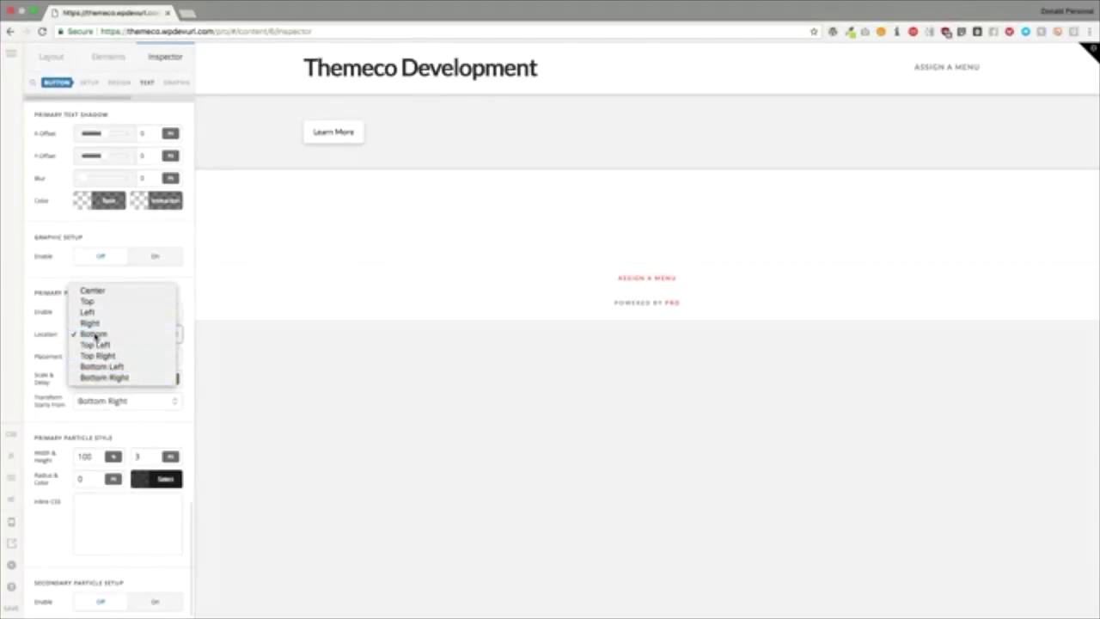
pyautogui.click(91, 334)
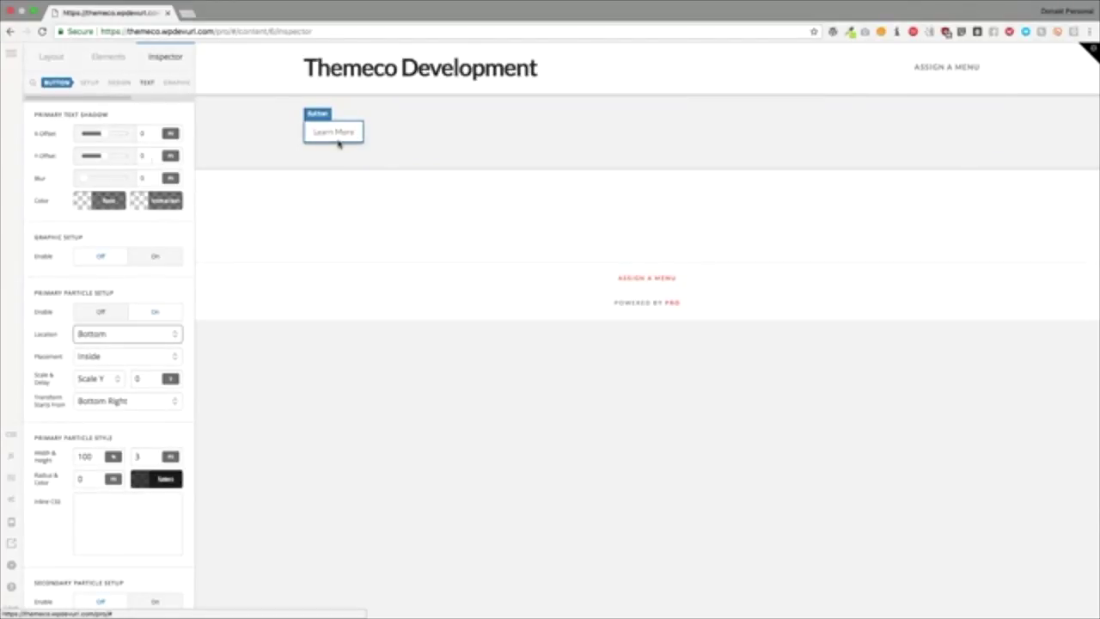
pyautogui.click(112, 356)
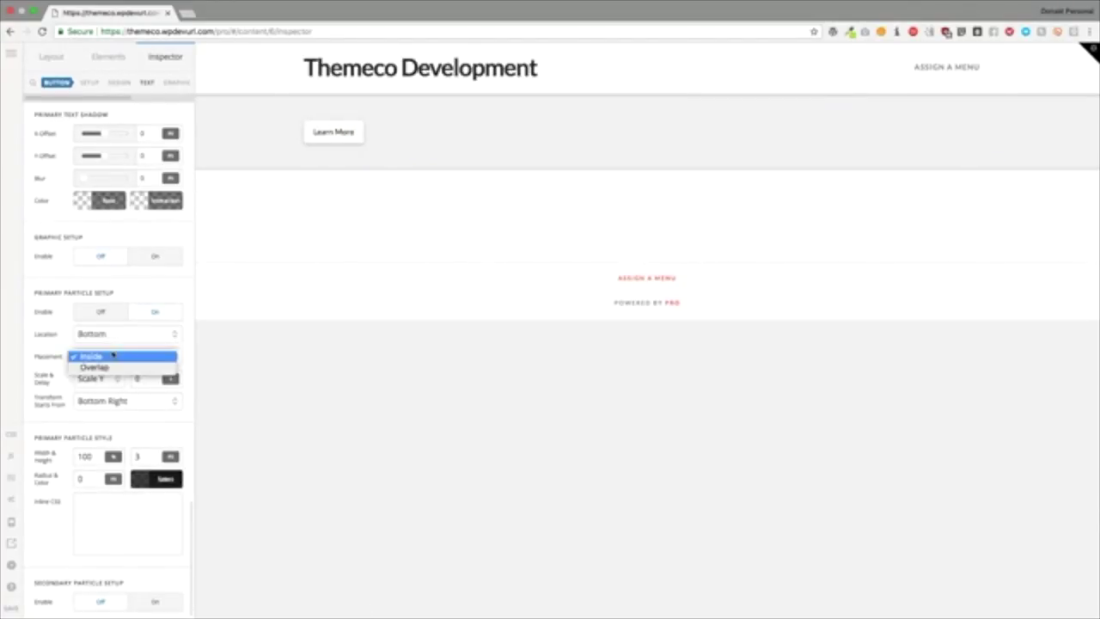
pyautogui.click(53, 345)
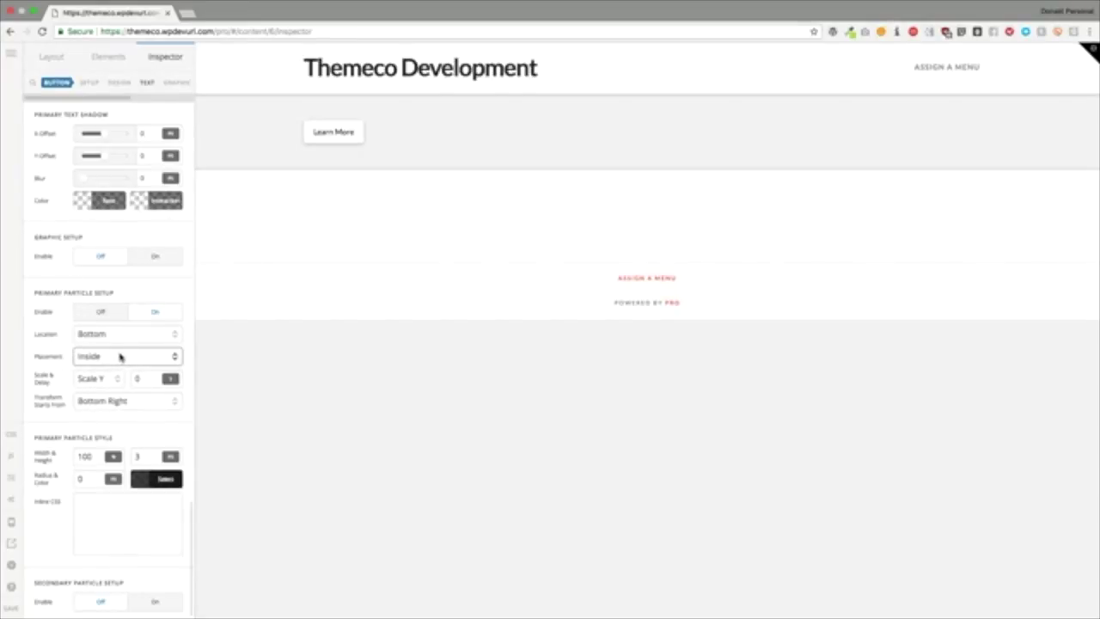
pyautogui.click(104, 379)
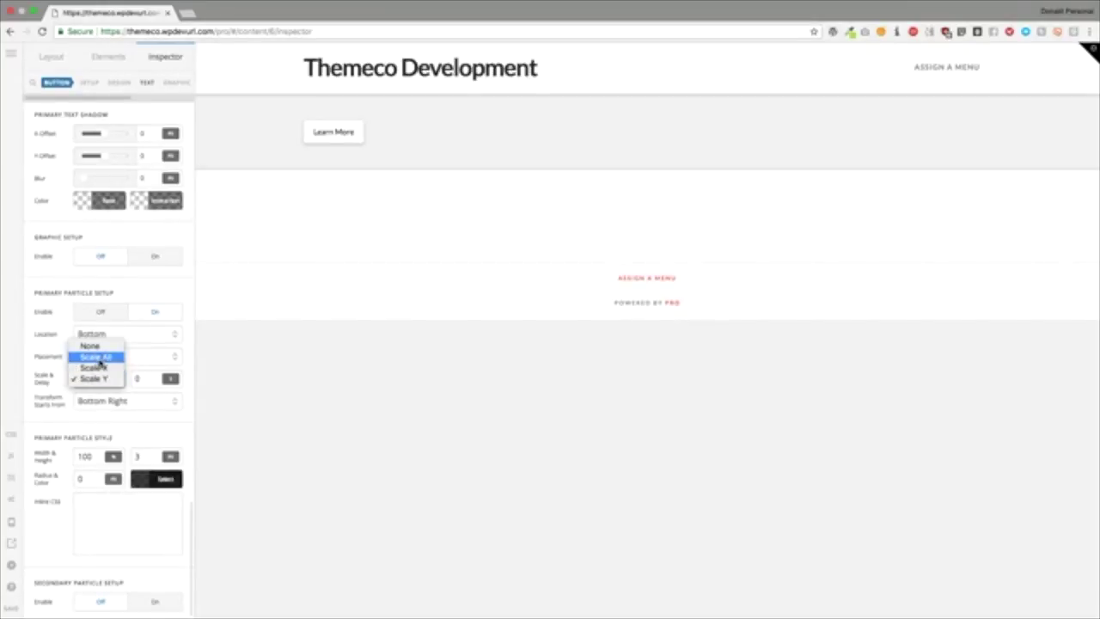
pyautogui.click(91, 379)
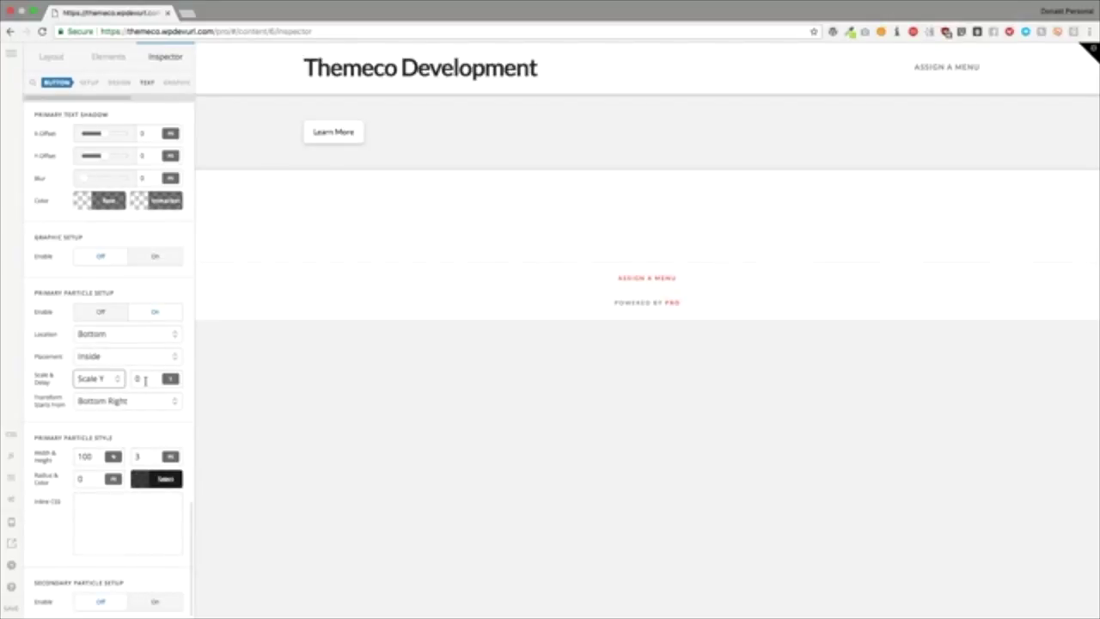
pyautogui.click(134, 381)
pyautogui.write('1')
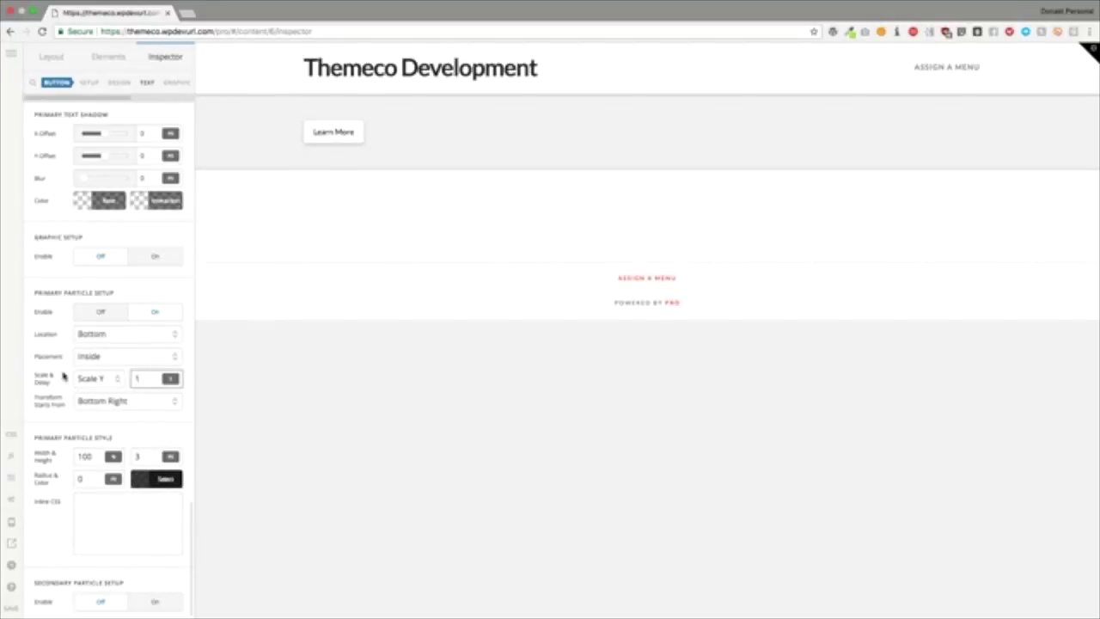
pyautogui.click(59, 377)
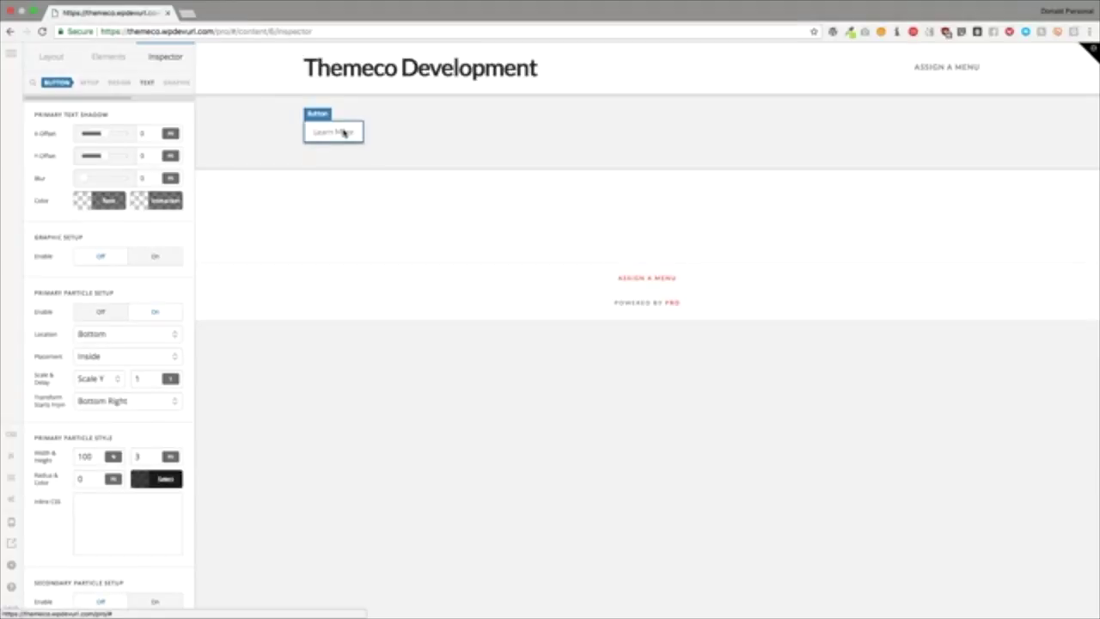
# Step: Set the particle height to 10 and give it a 500 ms delay
pyautogui.click(137, 456)
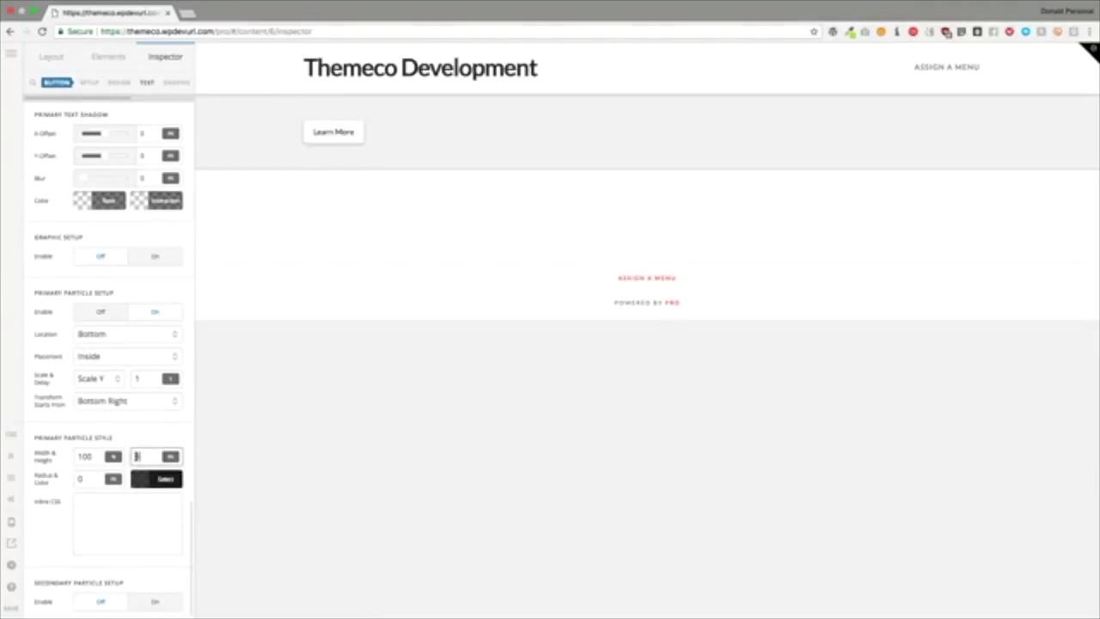
pyautogui.write('10')
pyautogui.click(166, 356)
pyautogui.moveTo(159, 370); pyautogui.dragTo(126, 381)
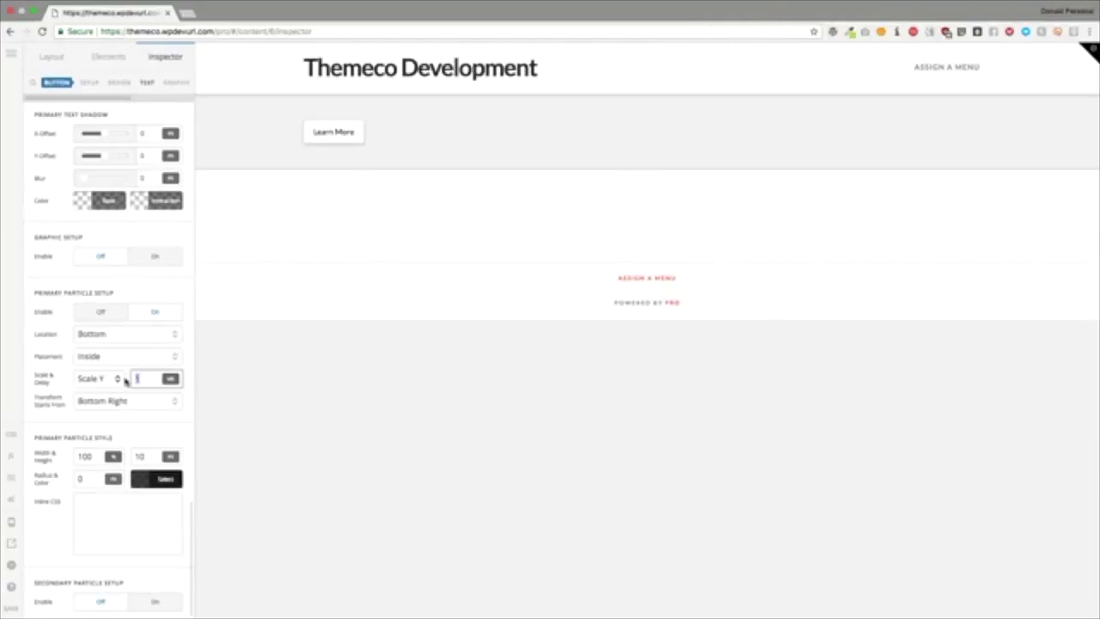
pyautogui.write('500')
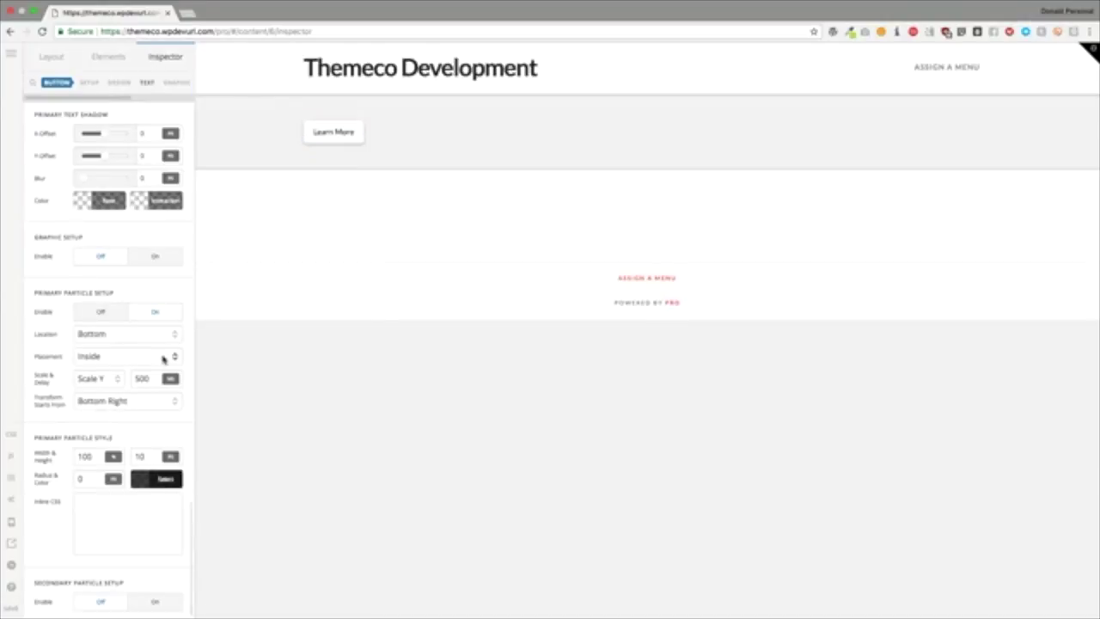
# Step: Set the particle's Scale & Delay effect to Scale All
pyautogui.click(113, 379)
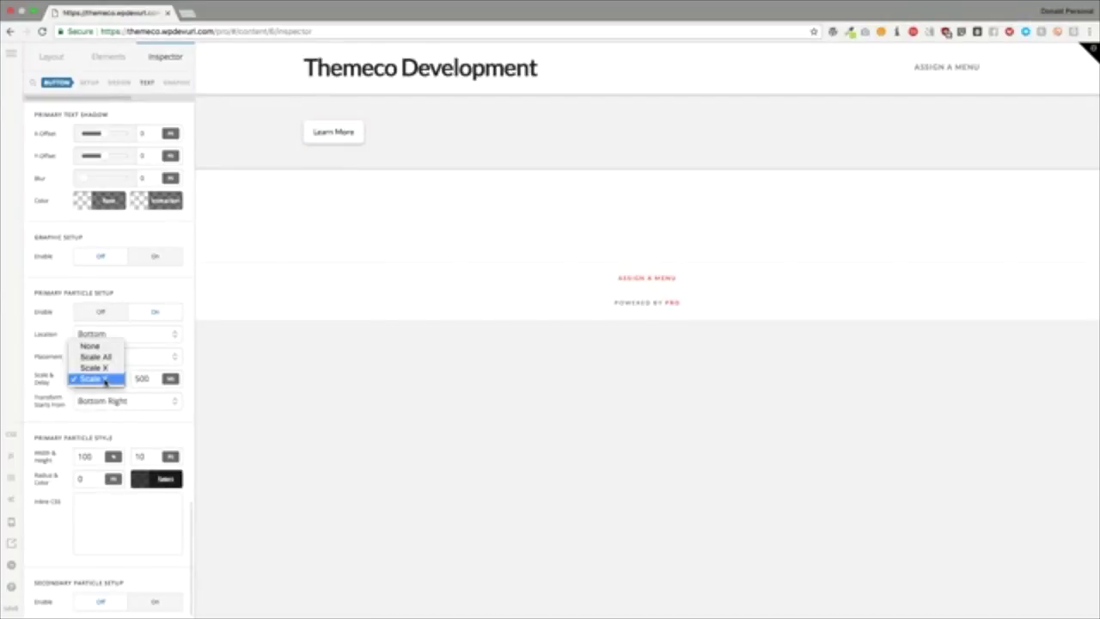
pyautogui.click(104, 369)
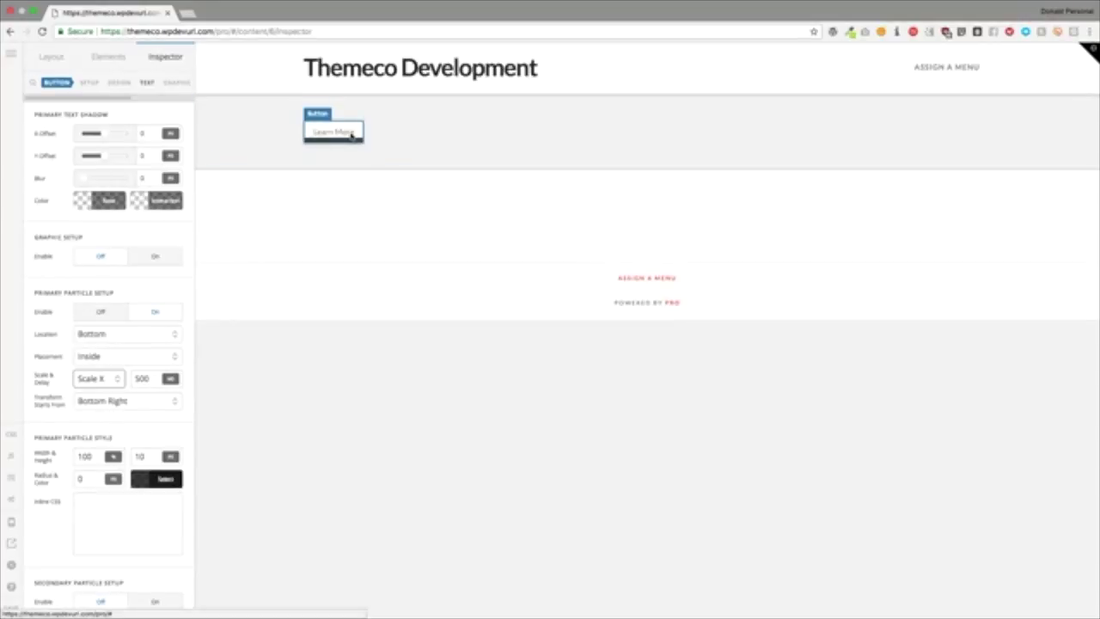
pyautogui.click(109, 379)
pyautogui.click(99, 370)
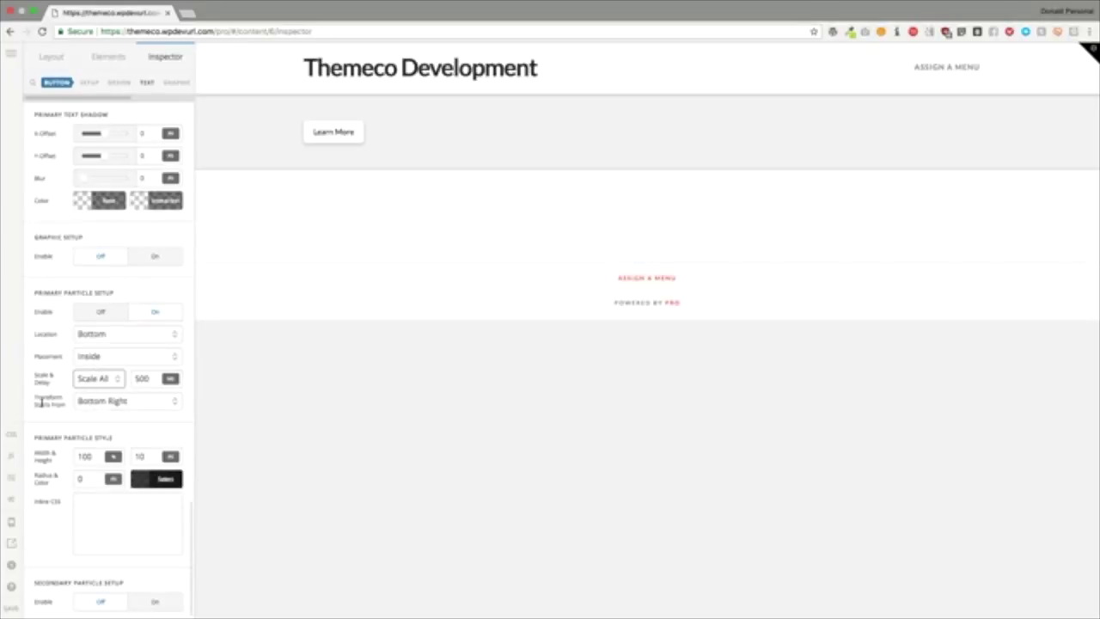
pyautogui.moveTo(35, 397); pyautogui.dragTo(61, 384)
pyautogui.click(97, 408)
# Step: Clear the particle delay so it reads 0, keeping the Bottom Right origin
pyautogui.click(99, 404)
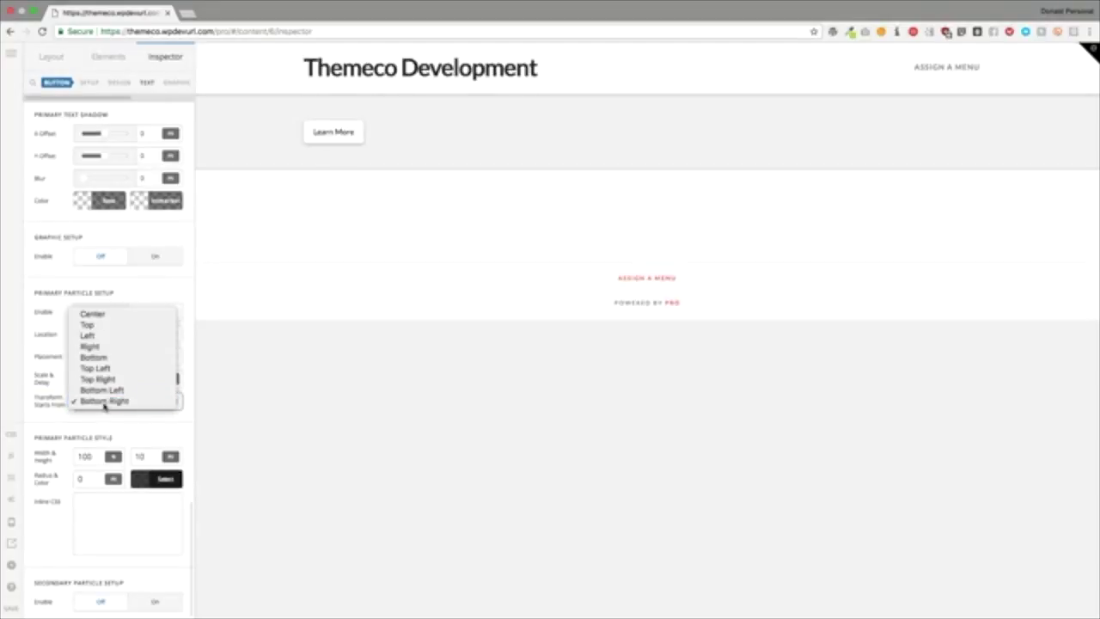
pyautogui.click(104, 402)
pyautogui.click(140, 379)
pyautogui.doubleClick(138, 379)
pyautogui.press('BackSpace')
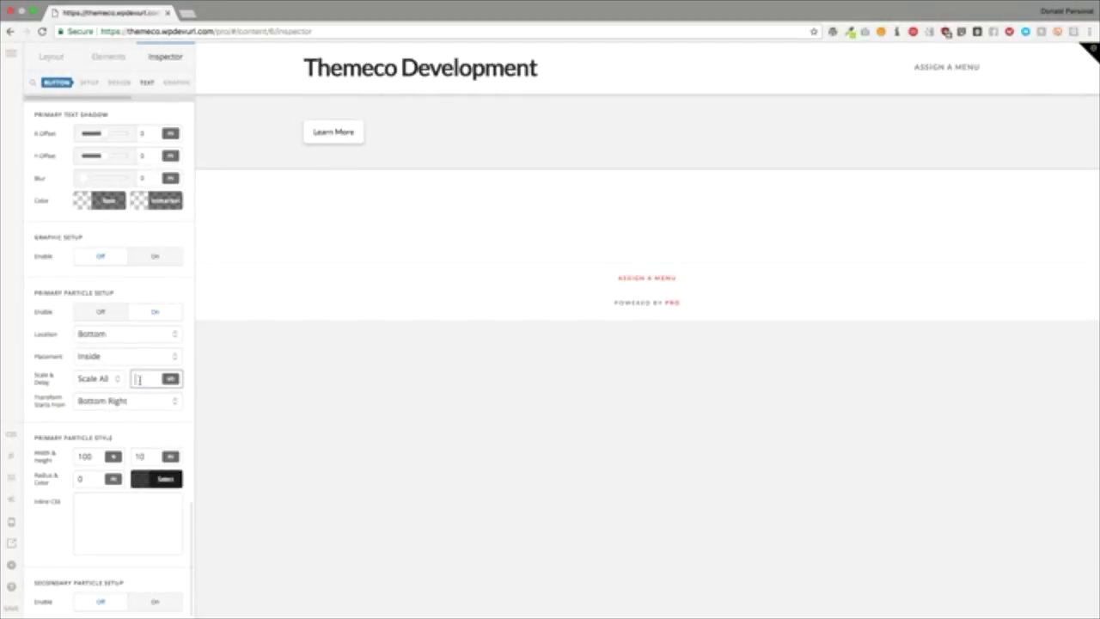
pyautogui.press('Return')
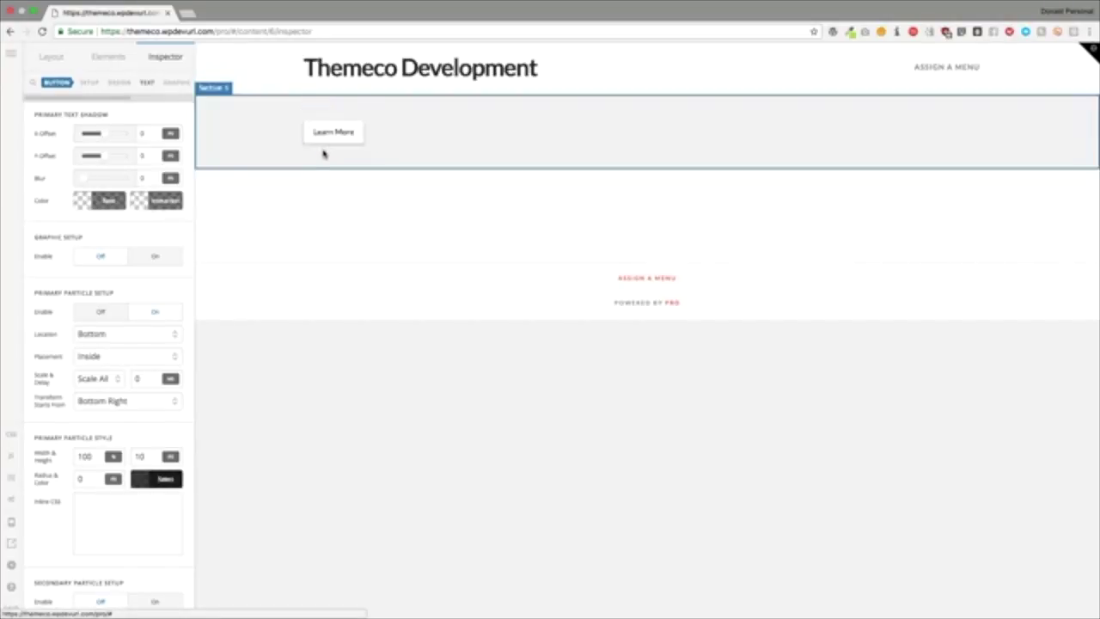
# Step: Set the particle's Transform Starts From to Right, after trying Center and Left
pyautogui.click(154, 400)
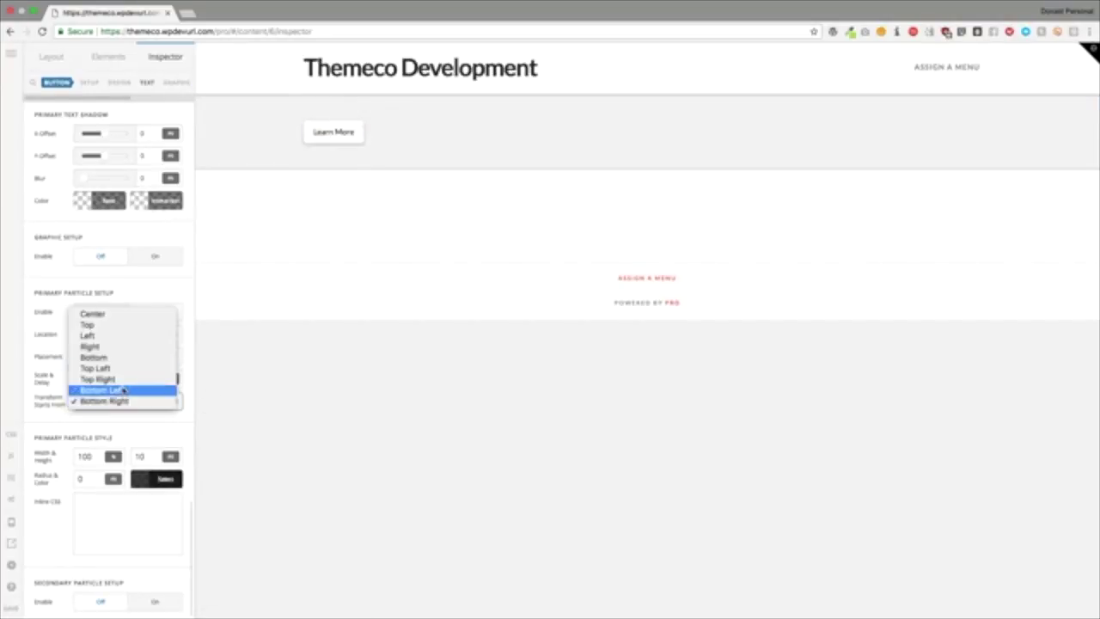
pyautogui.click(92, 313)
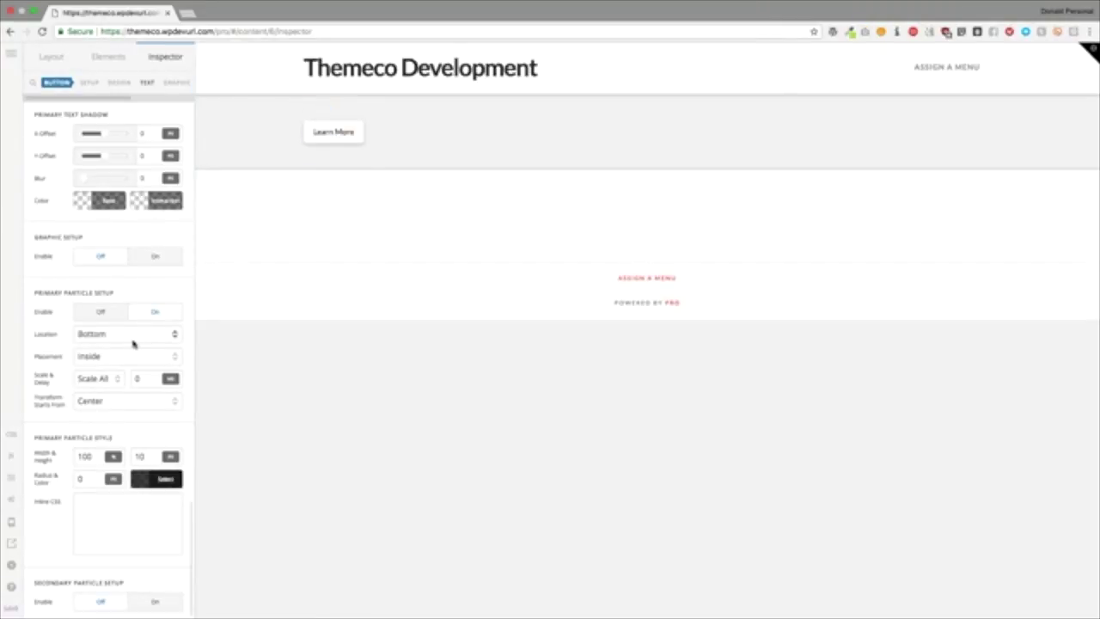
pyautogui.click(96, 401)
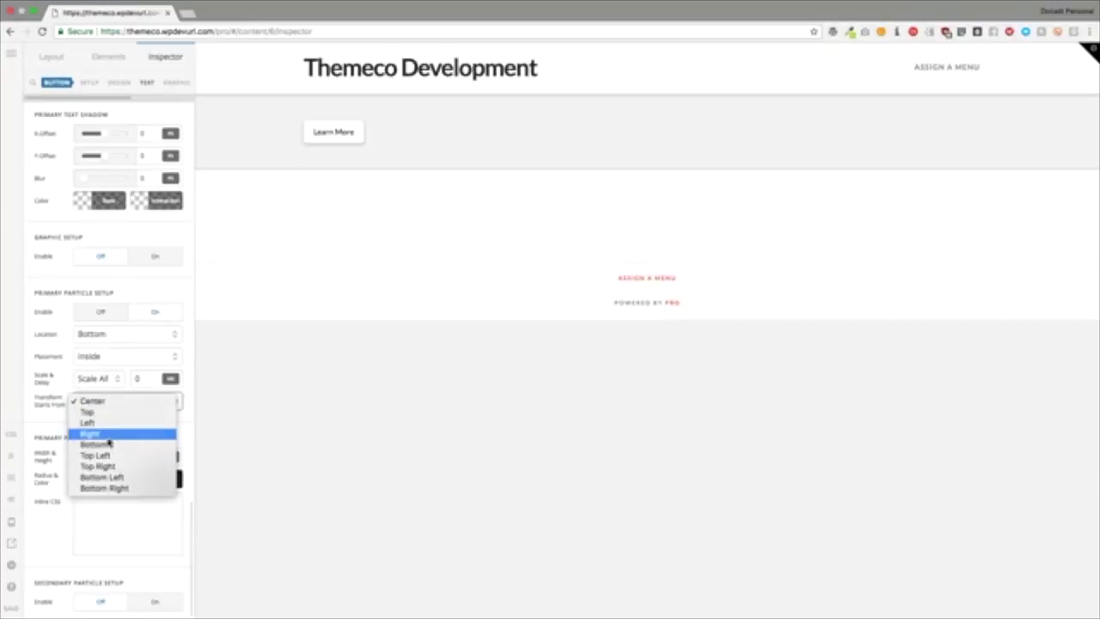
pyautogui.click(113, 425)
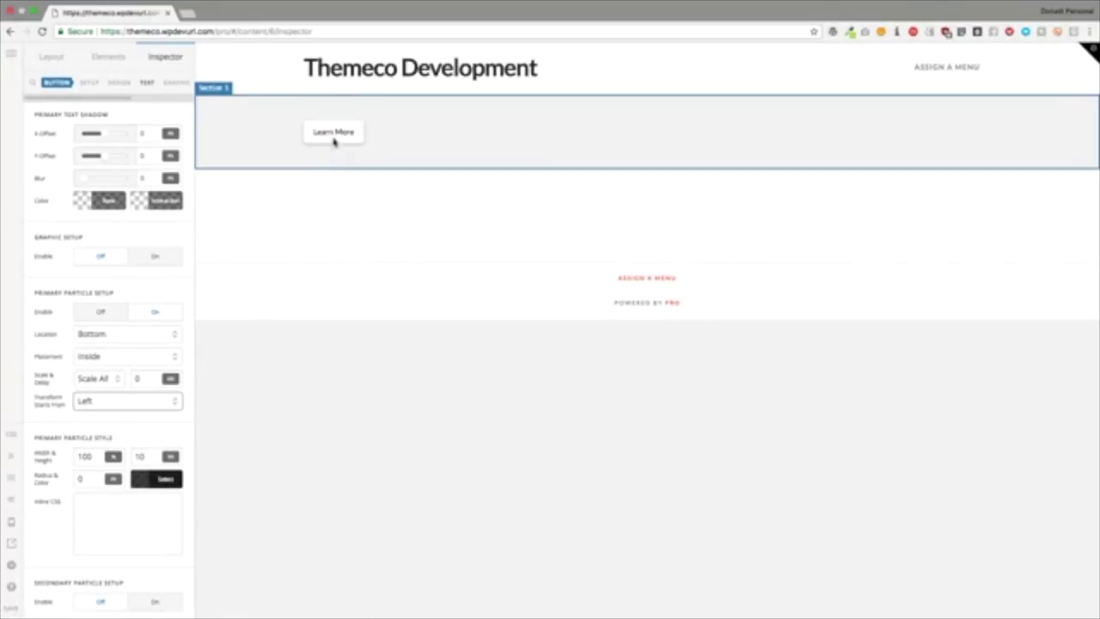
pyautogui.click(135, 288)
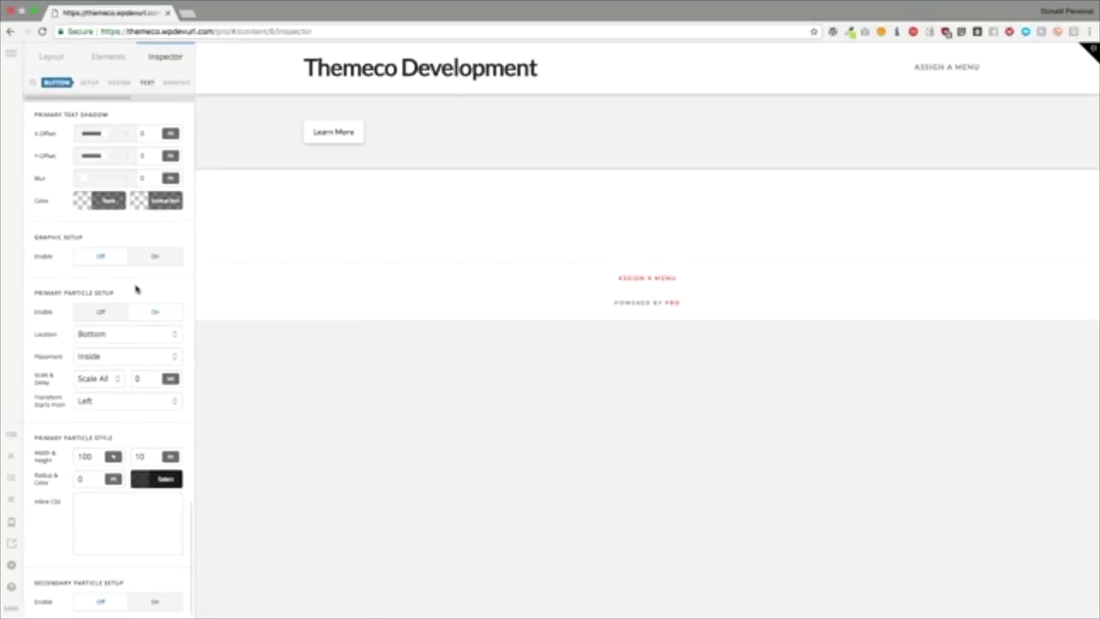
pyautogui.click(115, 400)
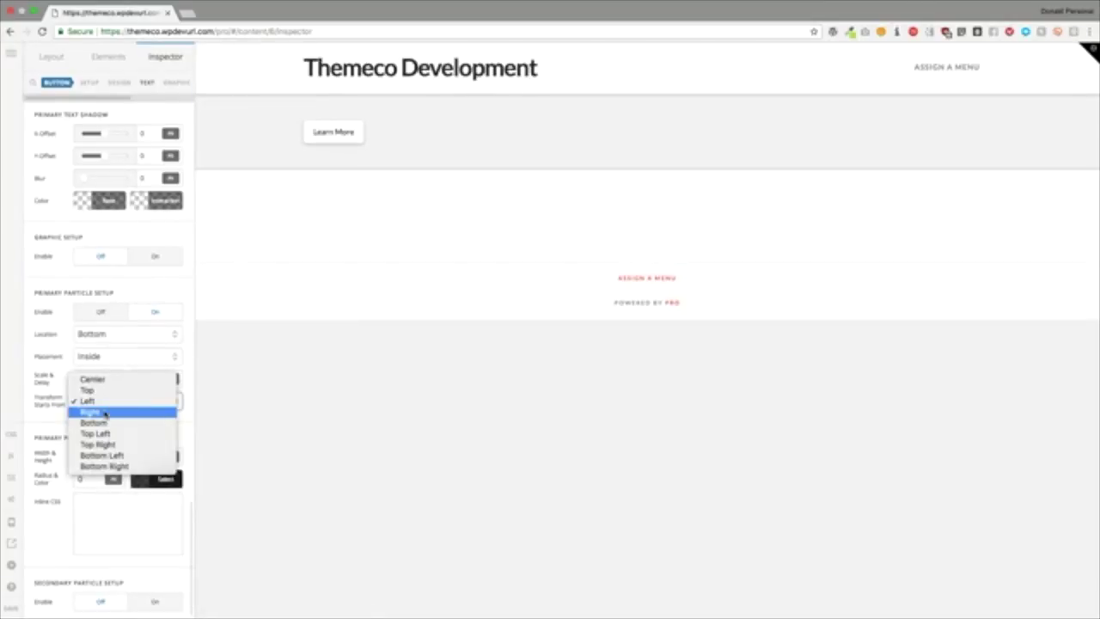
pyautogui.click(105, 414)
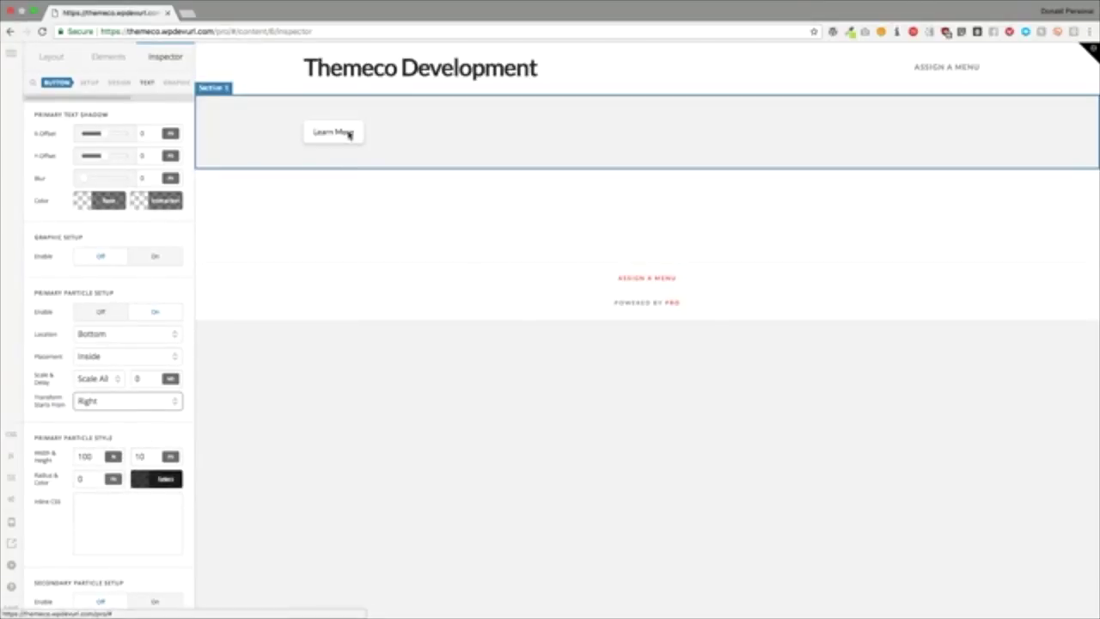
# Step: Change the particle width from 100 to 10
pyautogui.click(129, 424)
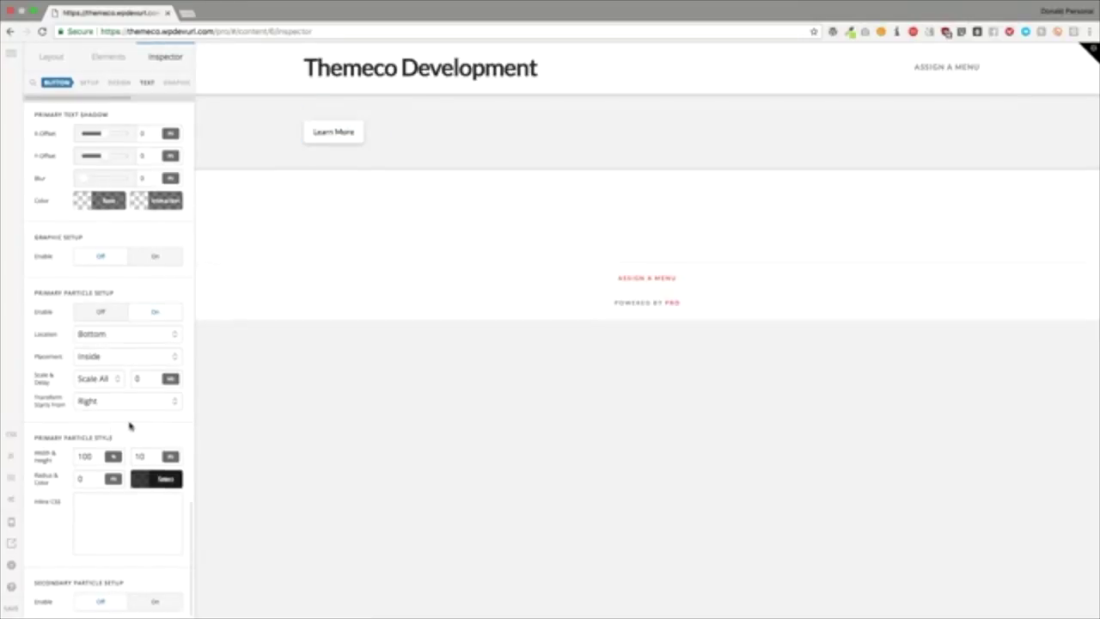
pyautogui.scroll(-1, 129, 425)
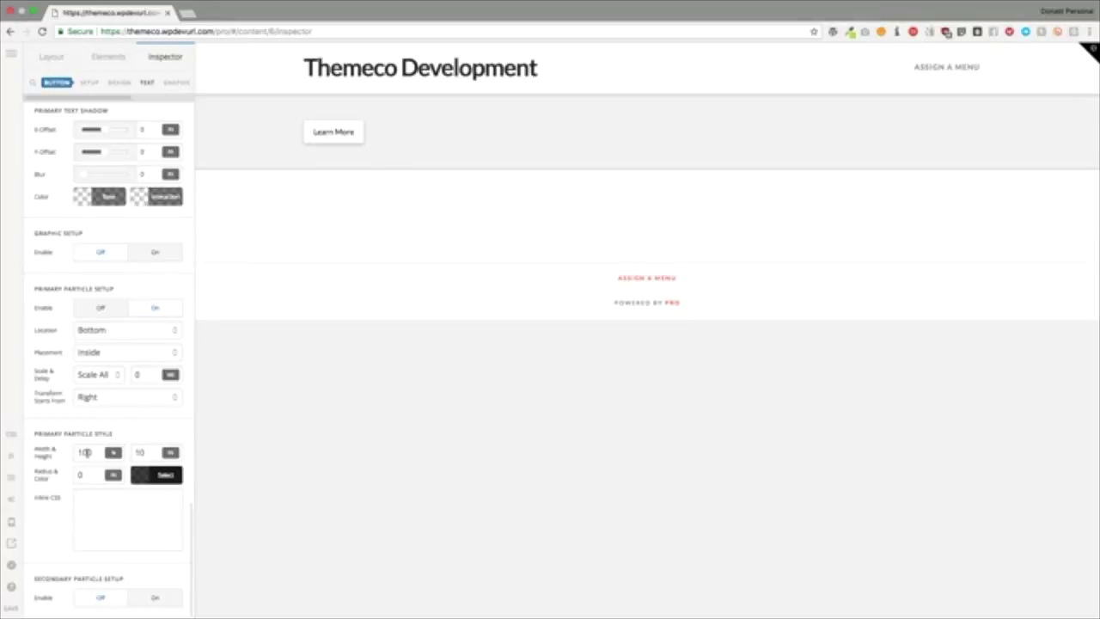
pyautogui.doubleClick(94, 452)
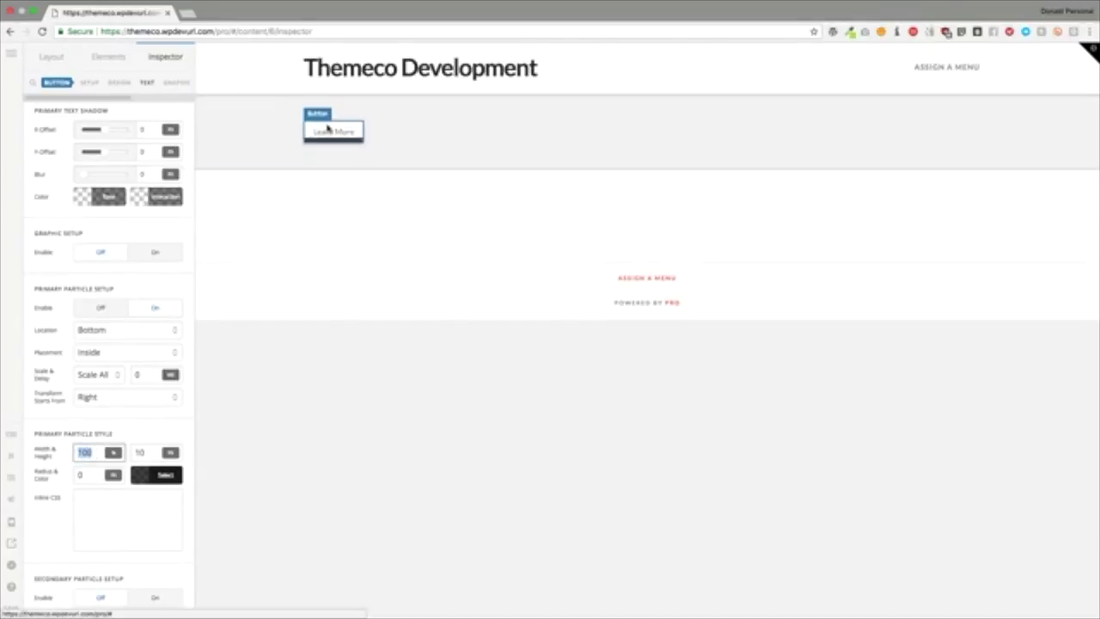
pyautogui.write('50')
pyautogui.press('BackSpace')
pyautogui.press('BackSpace')
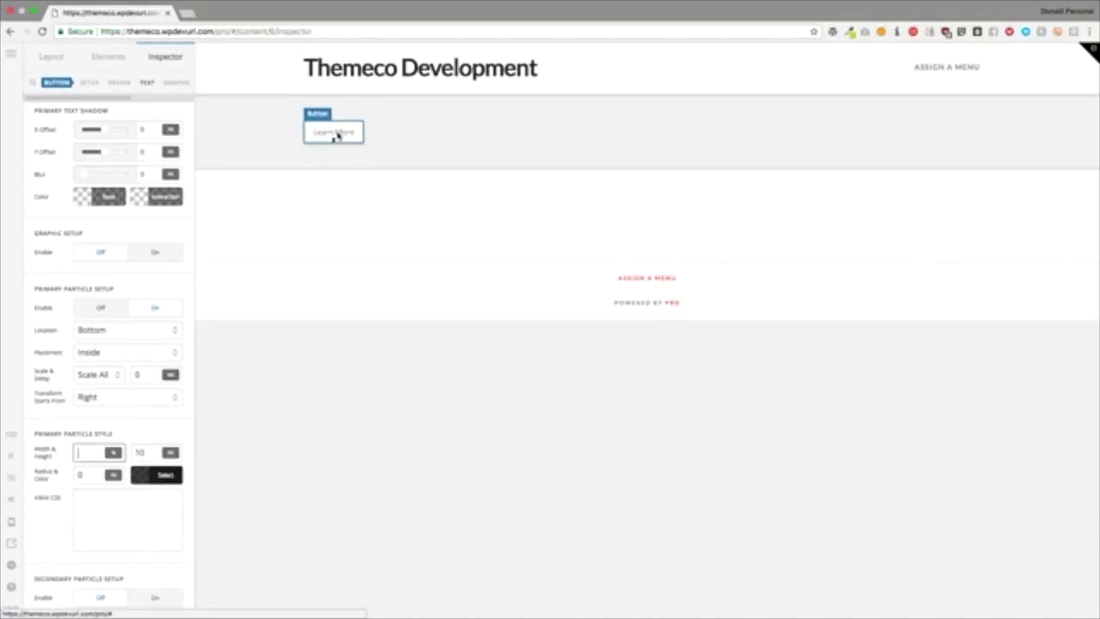
pyautogui.write('10')
pyautogui.press('Tab')
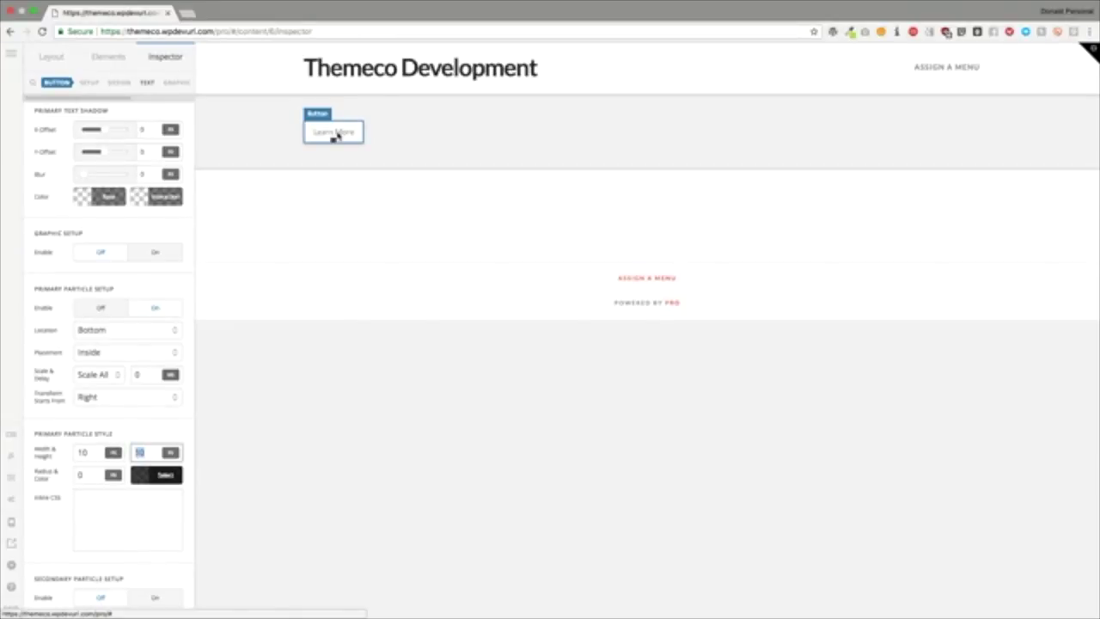
# Step: Set the particle height to 10 and its corner radius to 100
pyautogui.write('100')
pyautogui.press('super+a')
pyautogui.write('10')
pyautogui.click(92, 478)
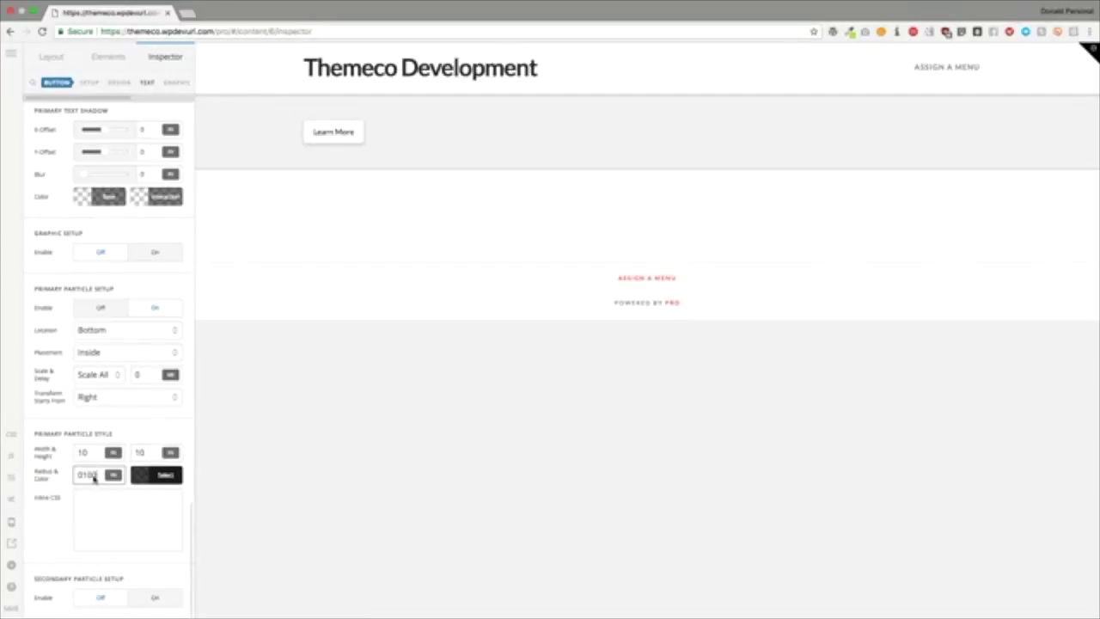
pyautogui.press('BackSpace')
pyautogui.write('100')
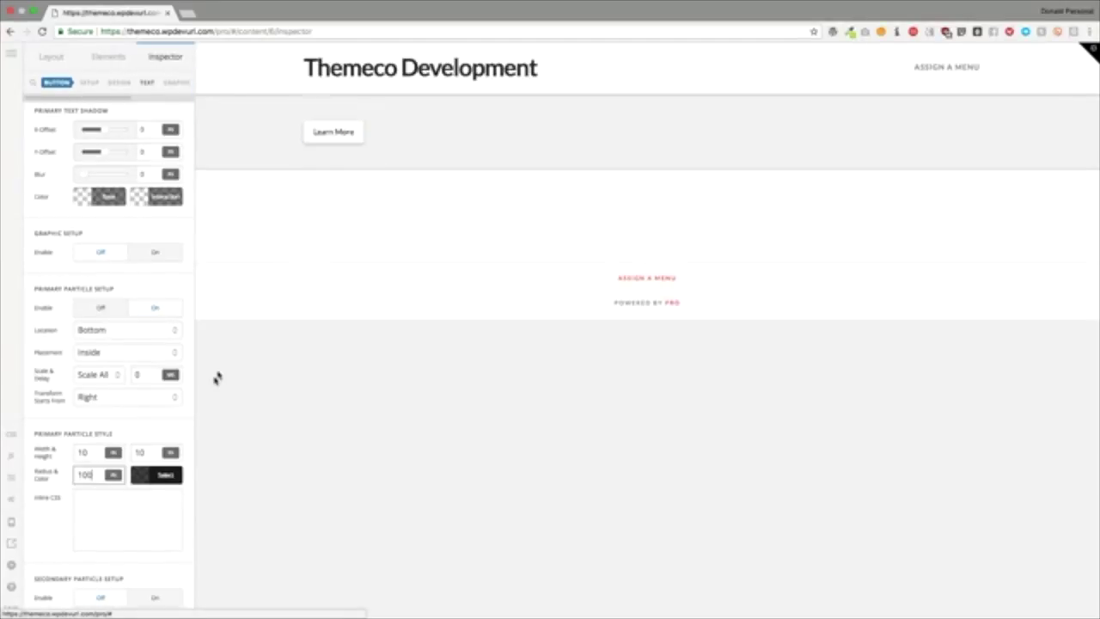
# Step: Colour the particle a translucent bright red, leaving its inline CSS empty
pyautogui.click(159, 482)
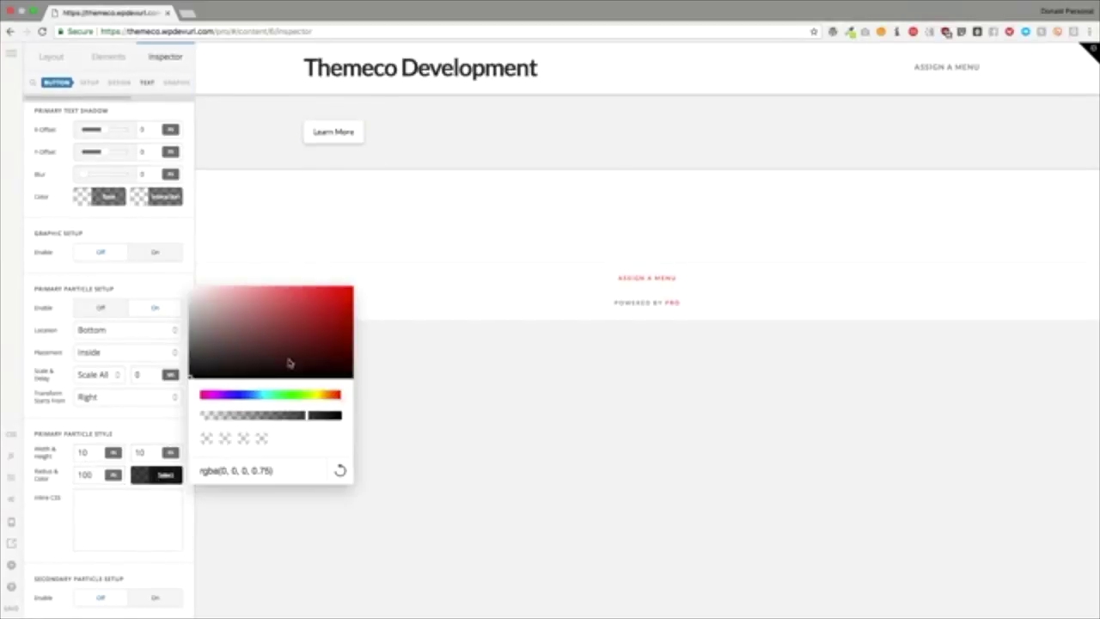
pyautogui.moveTo(287, 364); pyautogui.dragTo(347, 290)
pyautogui.click(150, 289)
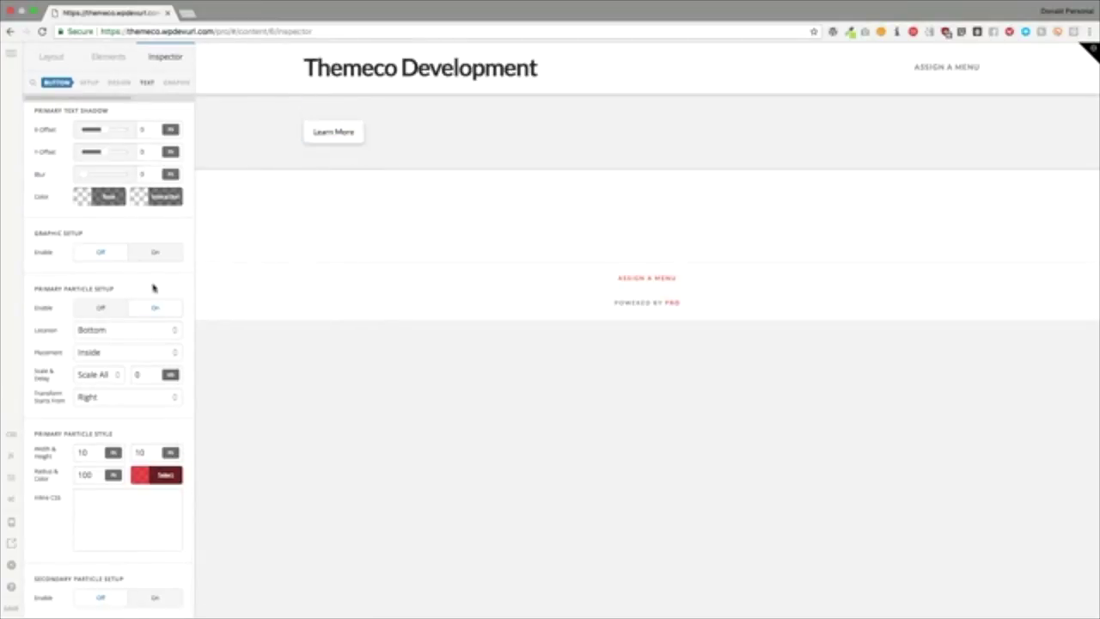
pyautogui.click(137, 502)
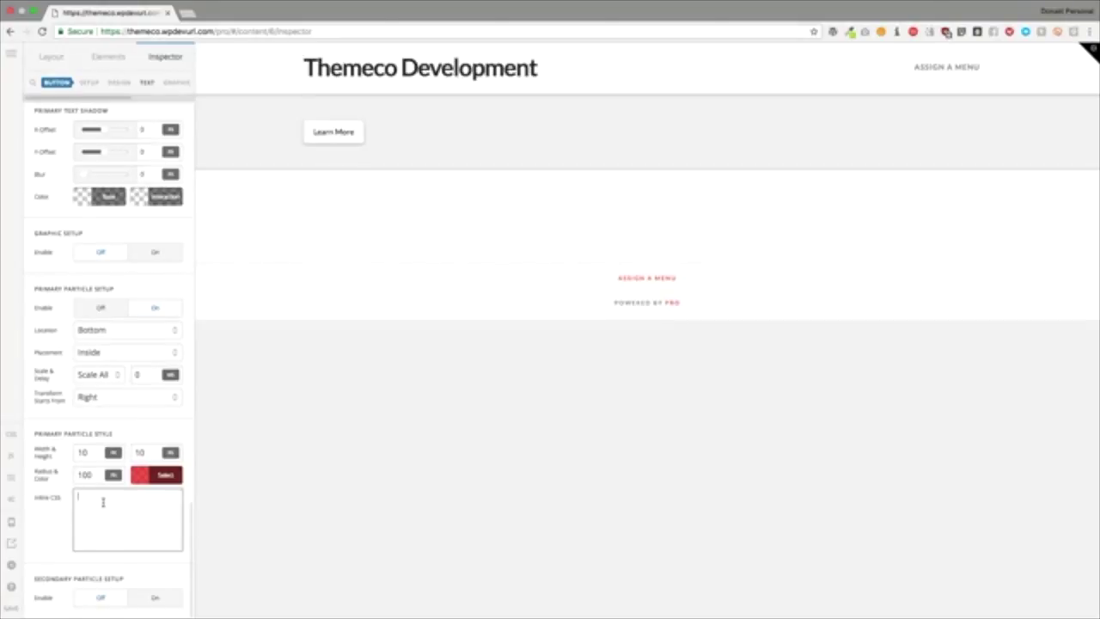
pyautogui.click(127, 427)
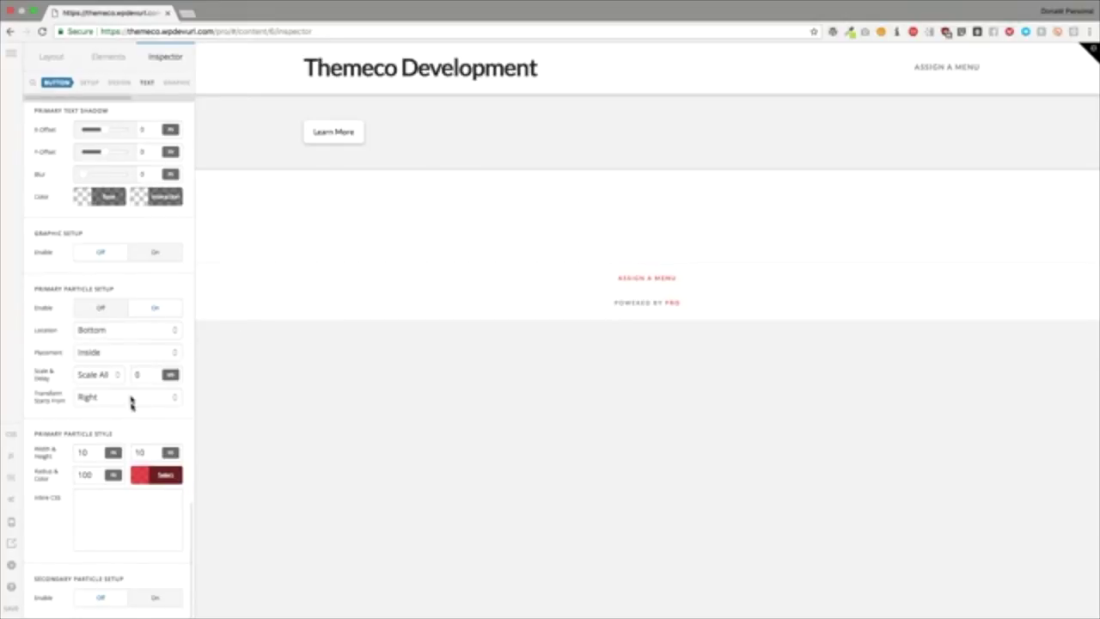
# Step: Place the particle at Center, Inside, with its transform starting from Left
pyautogui.click(112, 330)
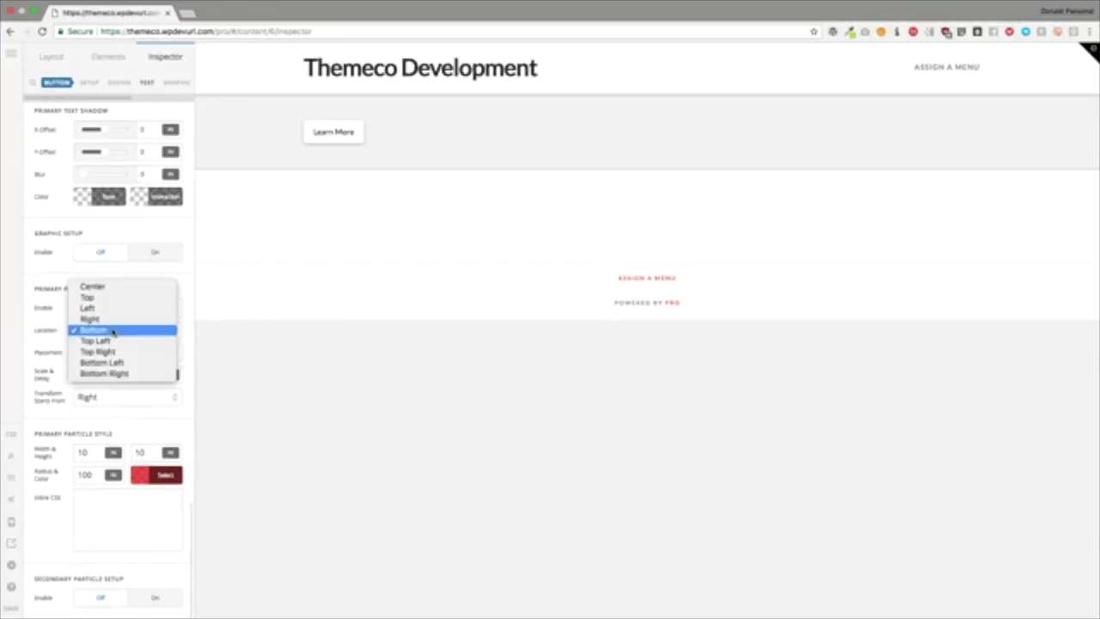
pyautogui.click(94, 286)
pyautogui.click(98, 360)
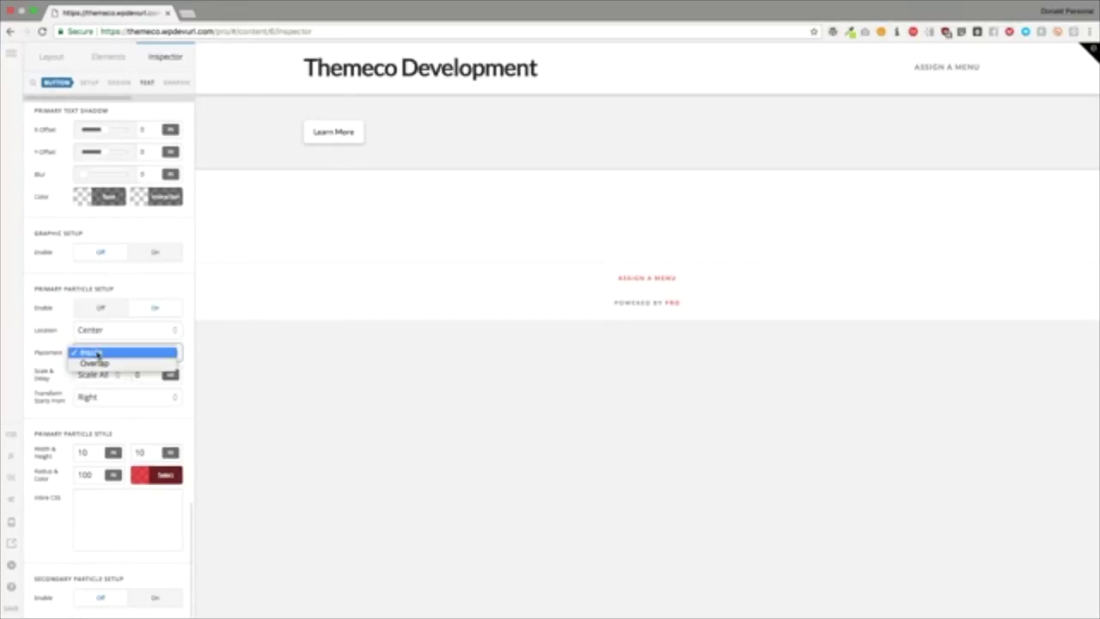
pyautogui.click(93, 354)
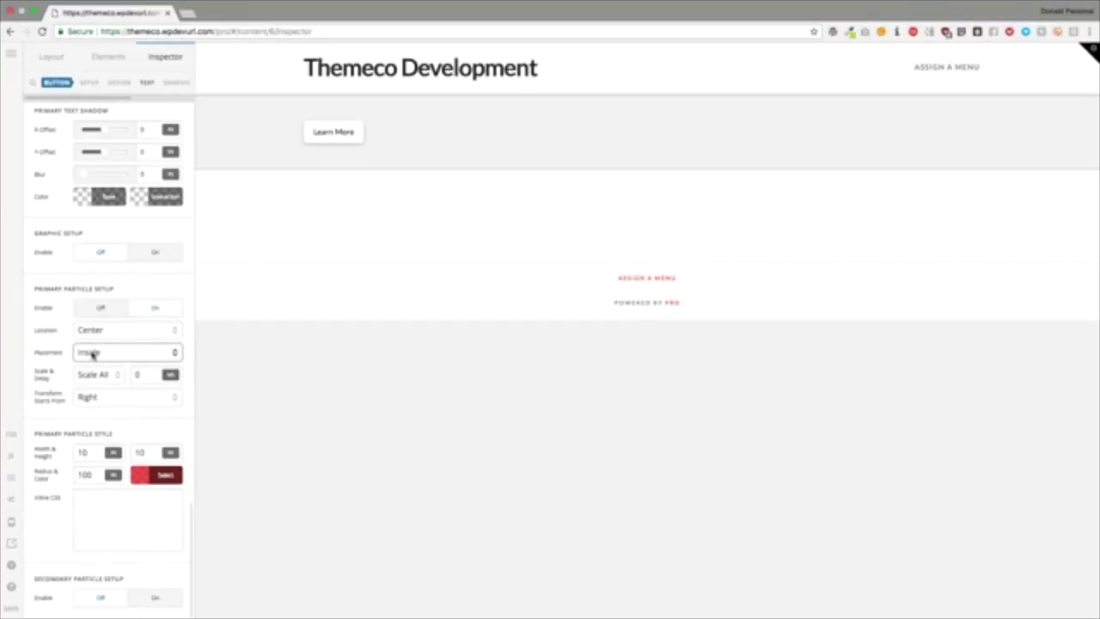
pyautogui.click(105, 397)
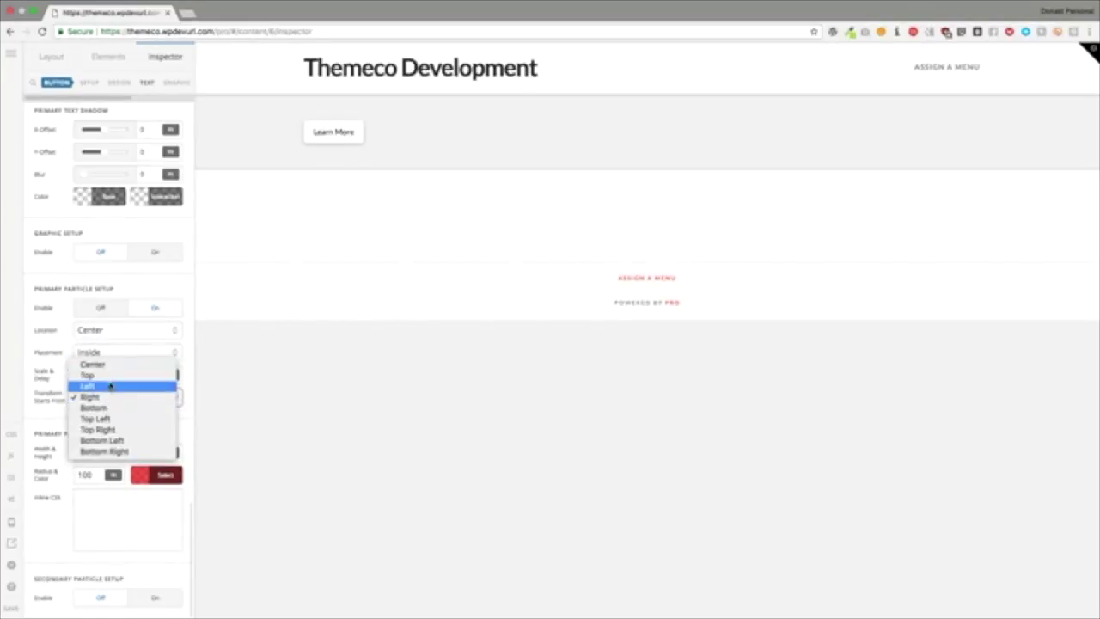
pyautogui.click(107, 387)
# Step: Set the particle width and height to 100 and radius to 0
pyautogui.doubleClick(93, 453)
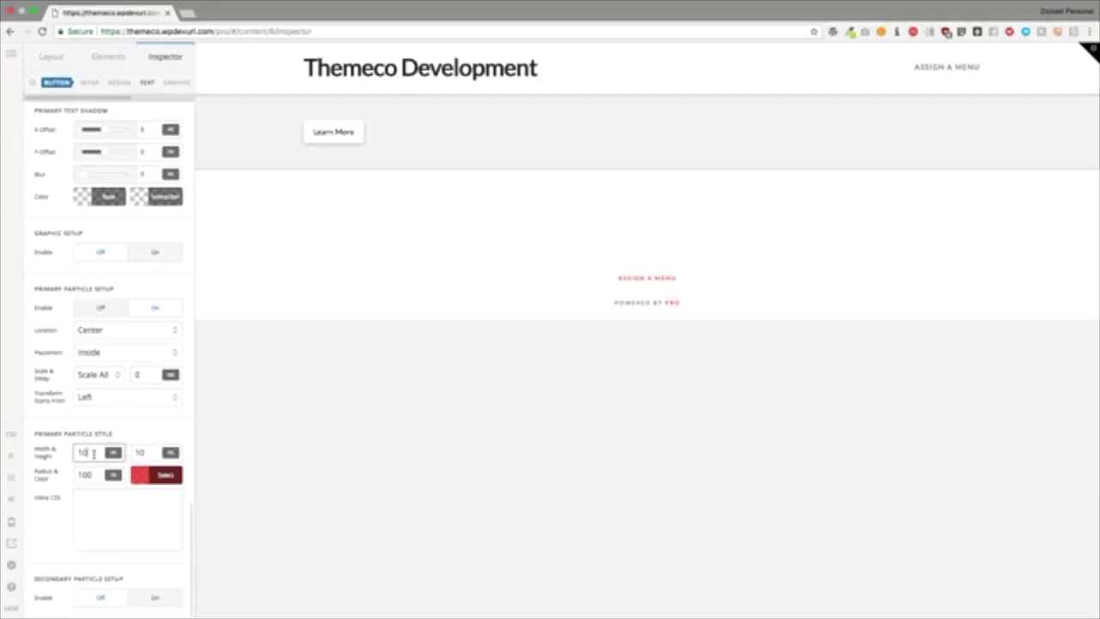
pyautogui.write('500%')
pyautogui.press('Tab')
pyautogui.write('1')
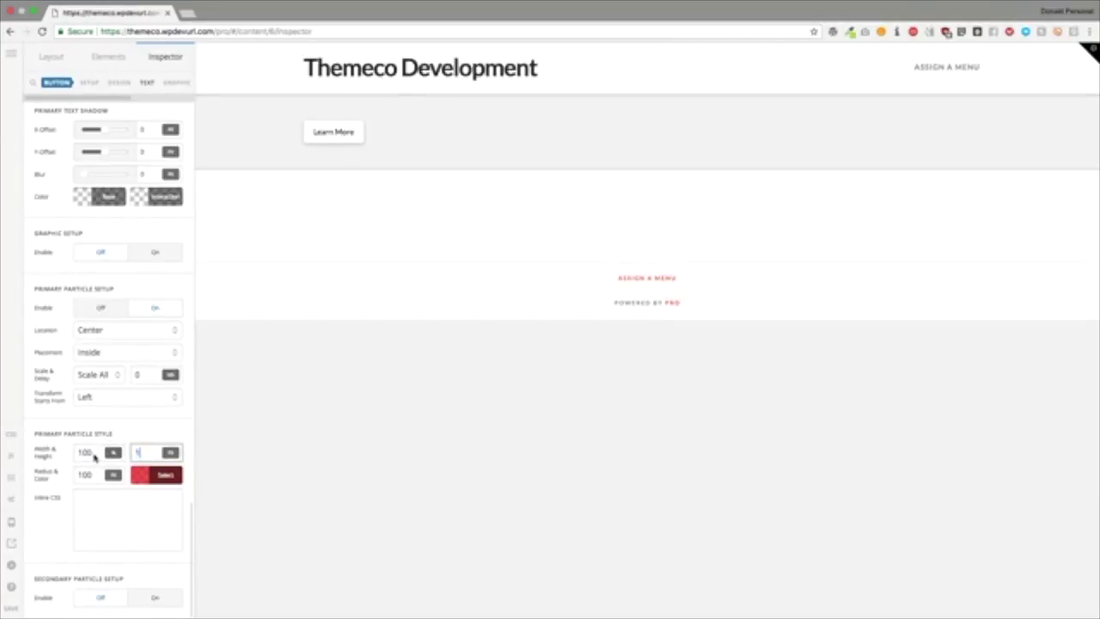
pyautogui.write('00')
pyautogui.press('Tab')
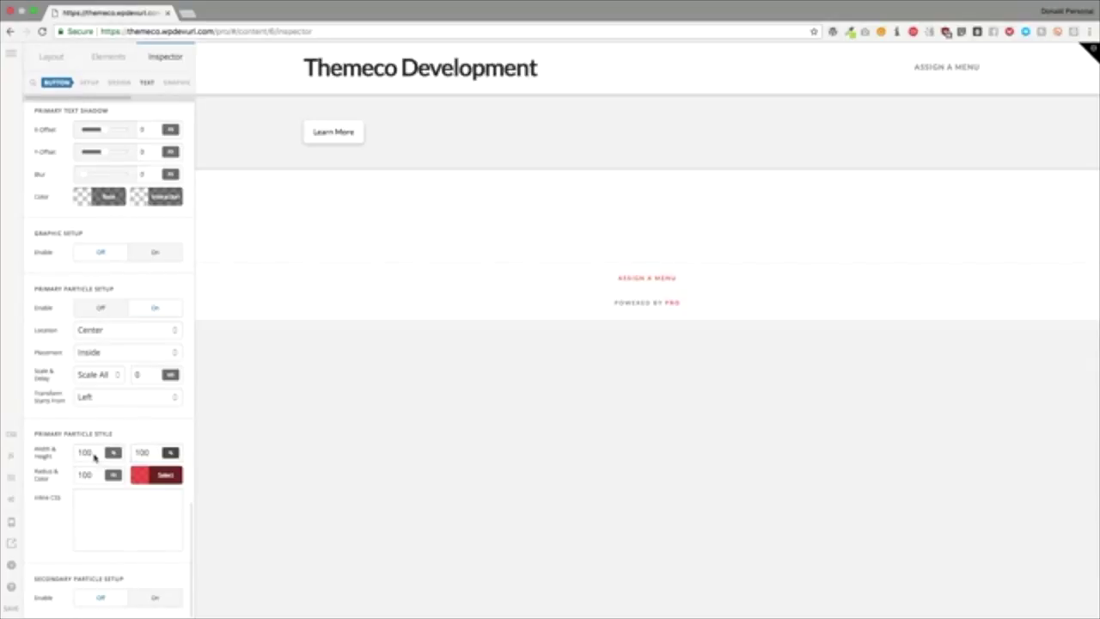
pyautogui.press('BackSpace')
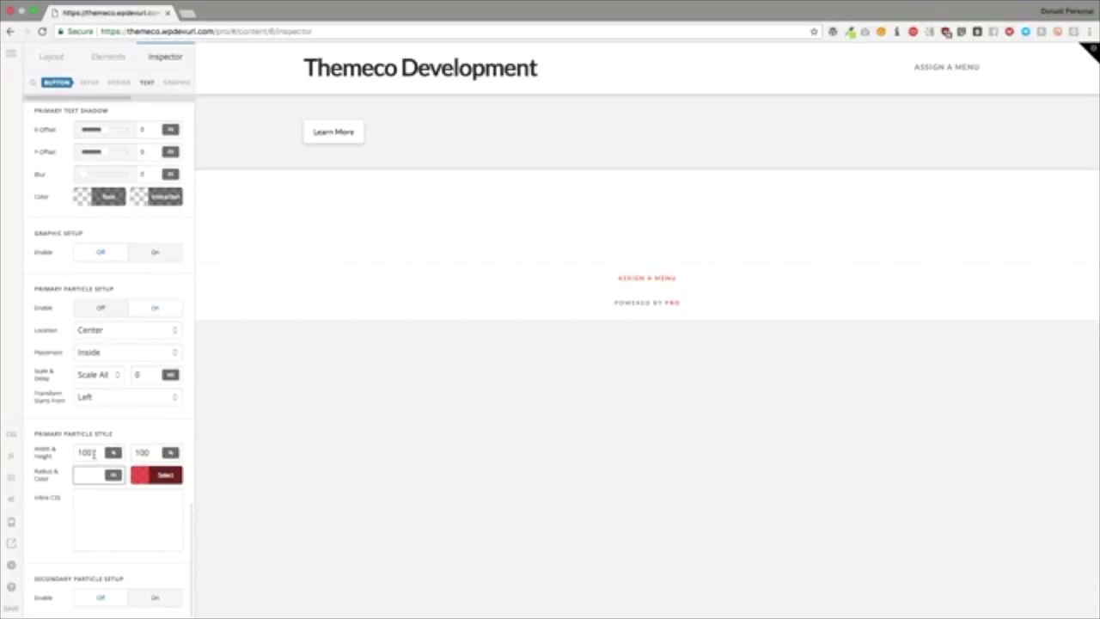
pyautogui.write('0')
pyautogui.press('Tab')
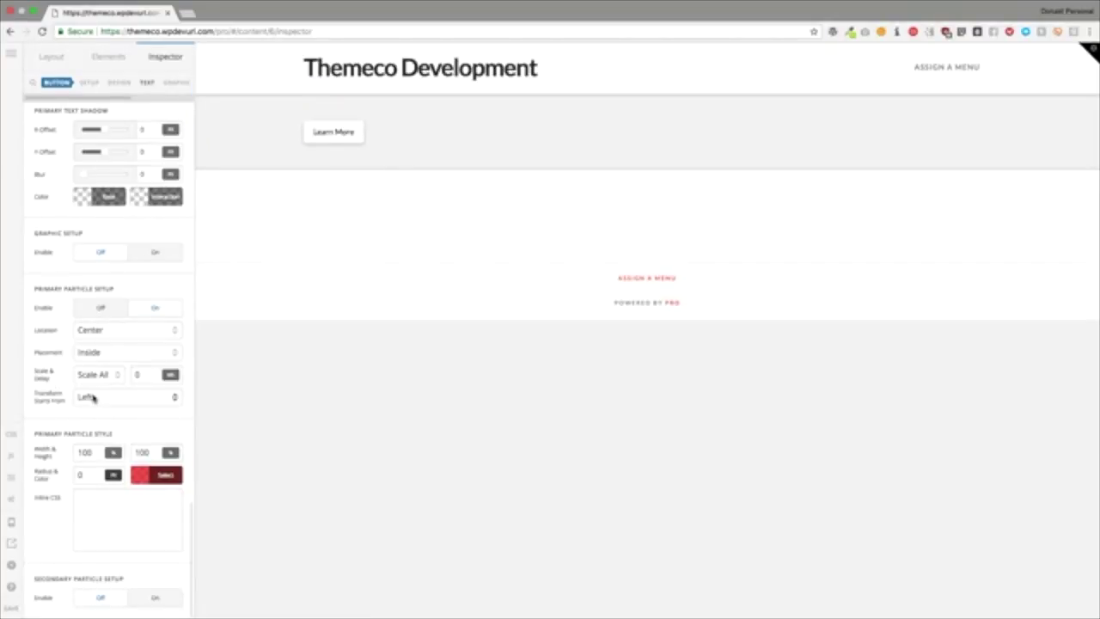
# Step: Keep the transform origin at Left and set scaling to Scale X
pyautogui.click(85, 398)
pyautogui.click(89, 397)
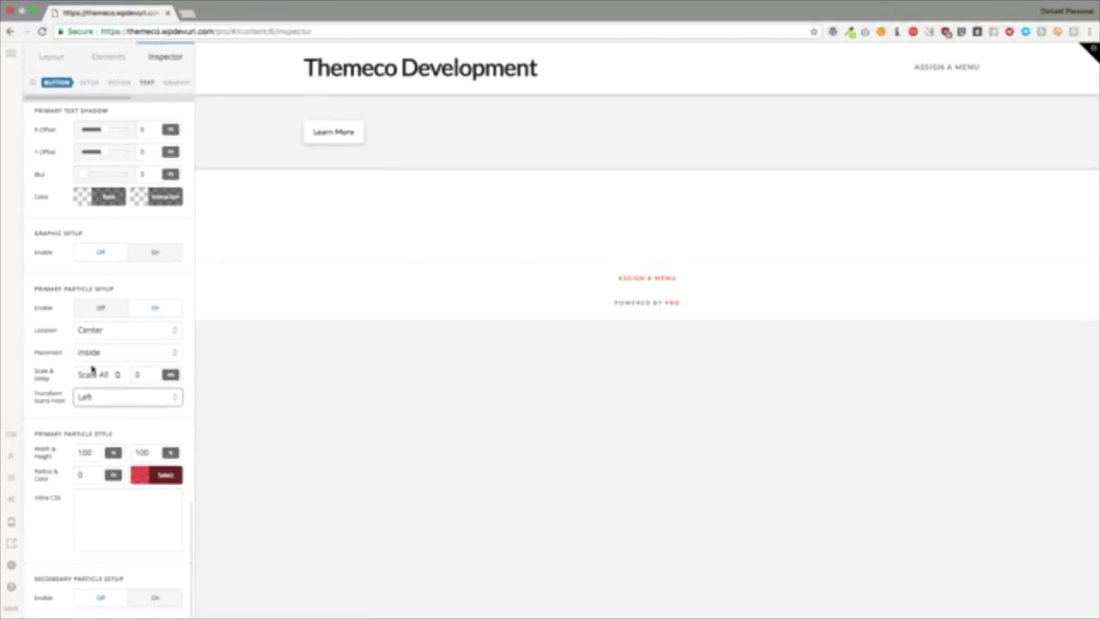
pyautogui.click(93, 375)
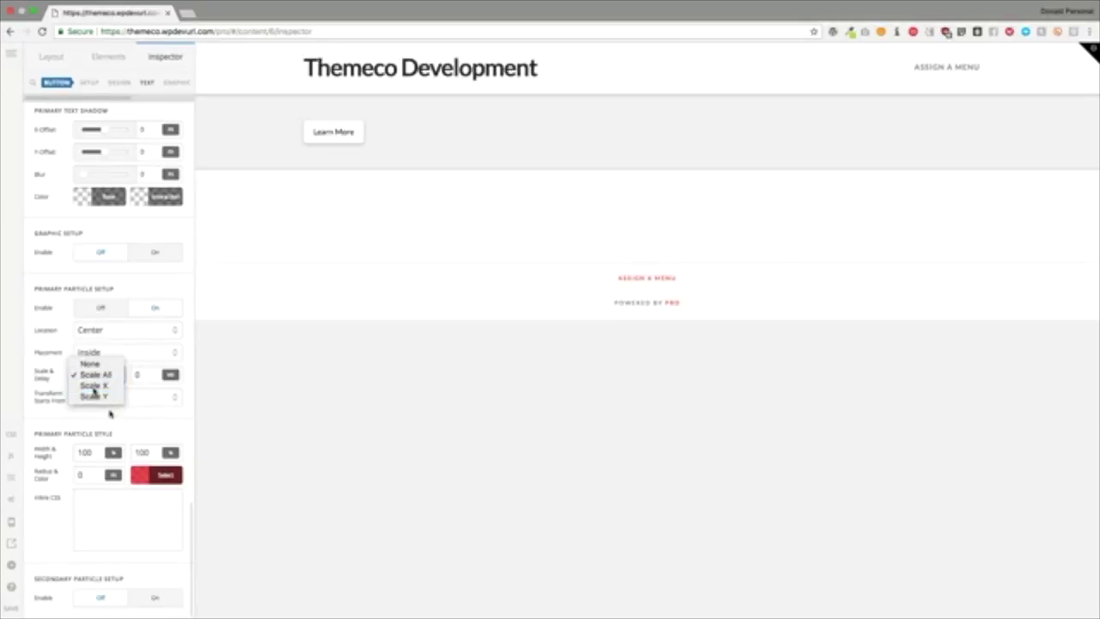
pyautogui.click(93, 386)
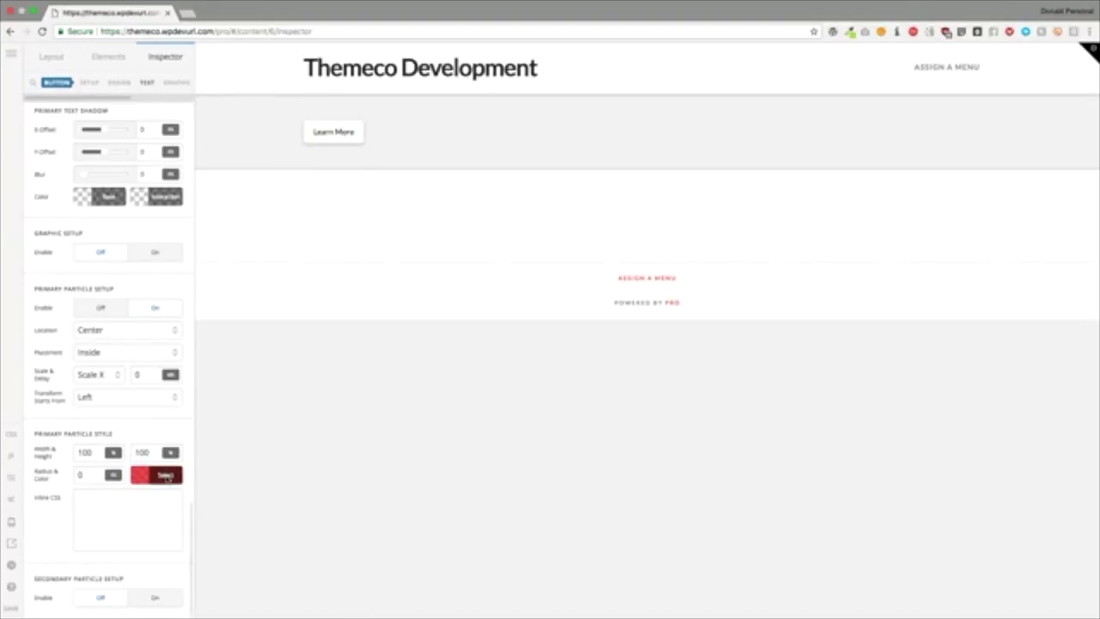
# Step: Make the red particle fully opaque, keeping its placement Inside
pyautogui.click(158, 473)
pyautogui.click(305, 418)
pyautogui.moveTo(305, 419); pyautogui.dragTo(340, 416)
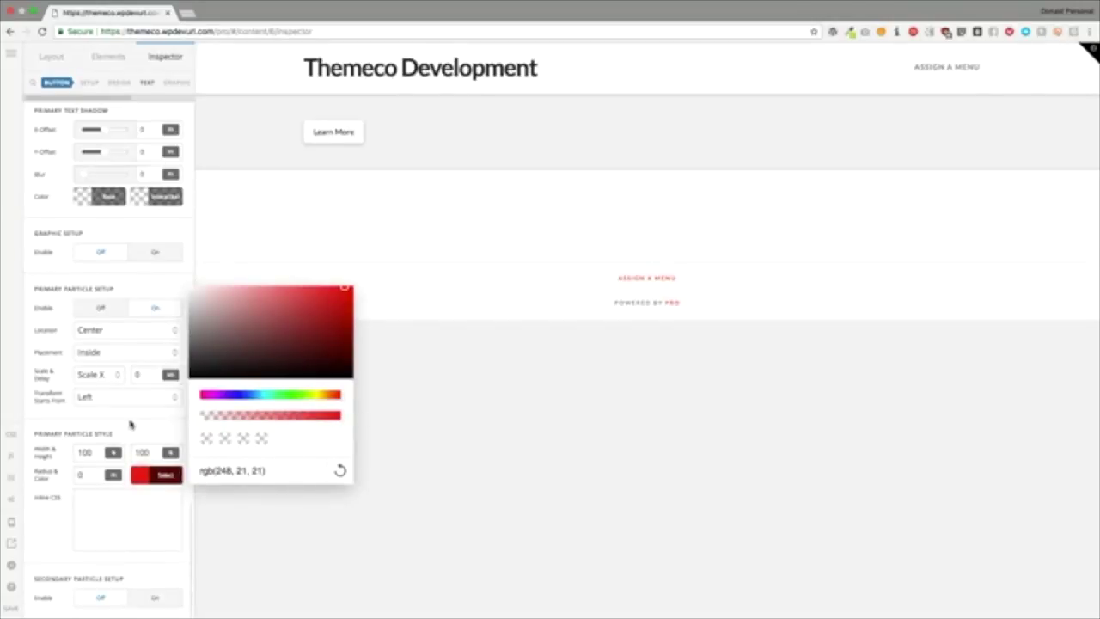
pyautogui.click(459, 128)
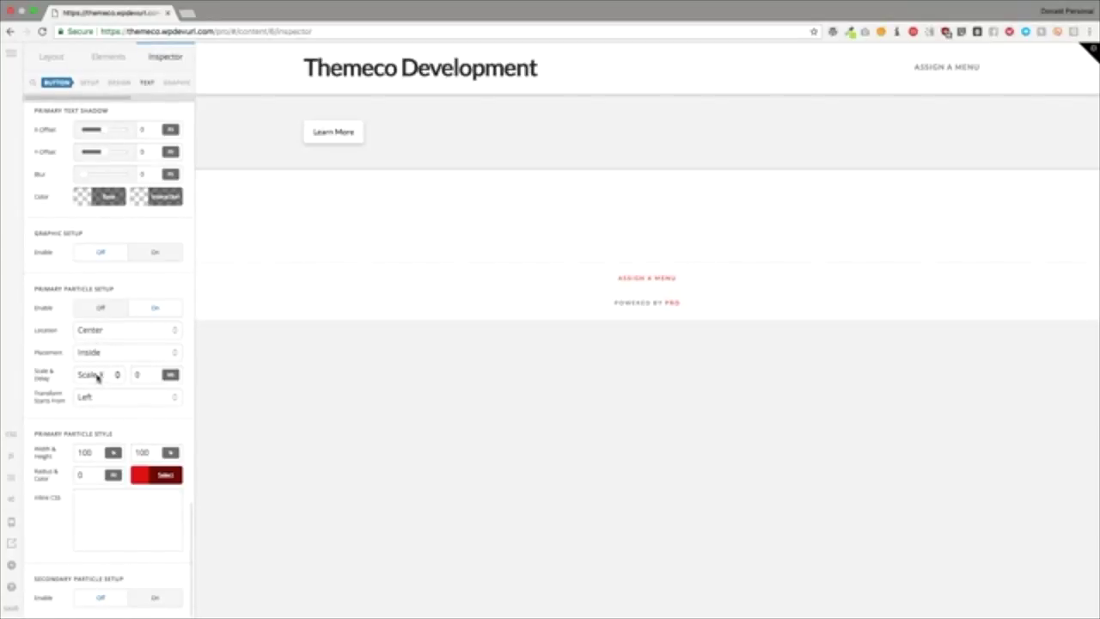
pyautogui.click(87, 352)
pyautogui.click(43, 360)
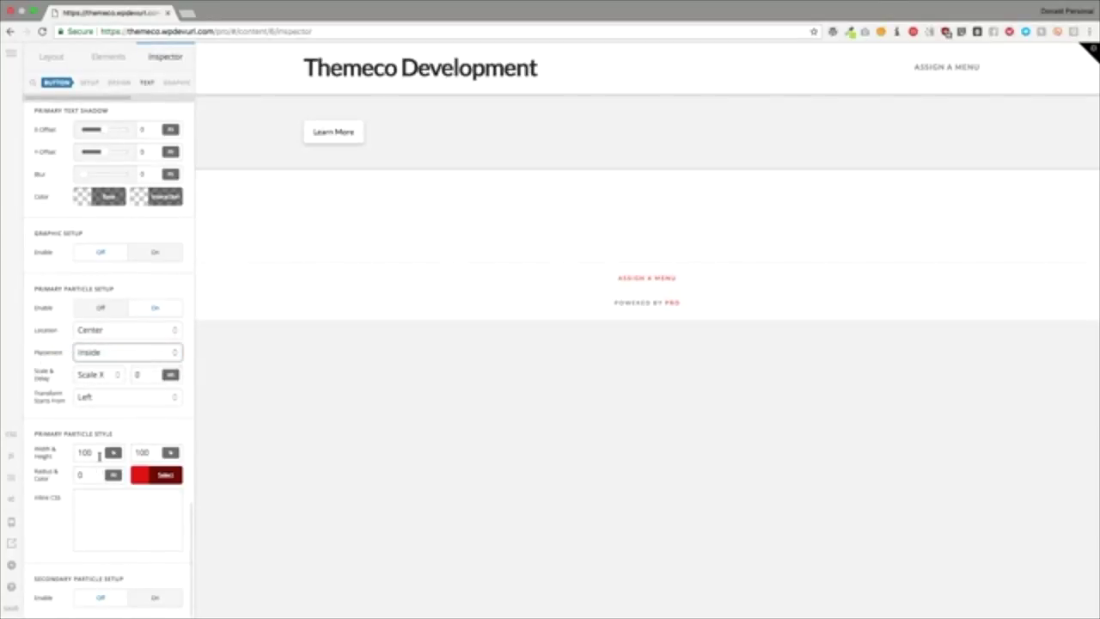
# Step: Enter particle width 50, height 50px and radius 100
pyautogui.doubleClick(98, 454)
pyautogui.write('50')
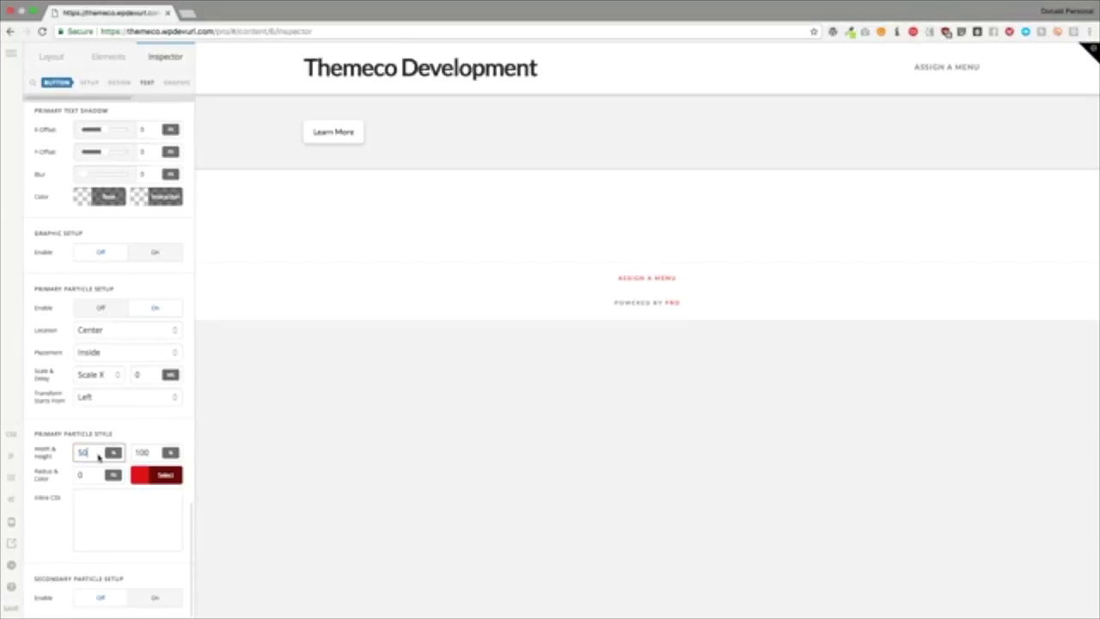
pyautogui.doubleClick(98, 453)
pyautogui.write('0')
pyautogui.write('50')
pyautogui.press('Tab')
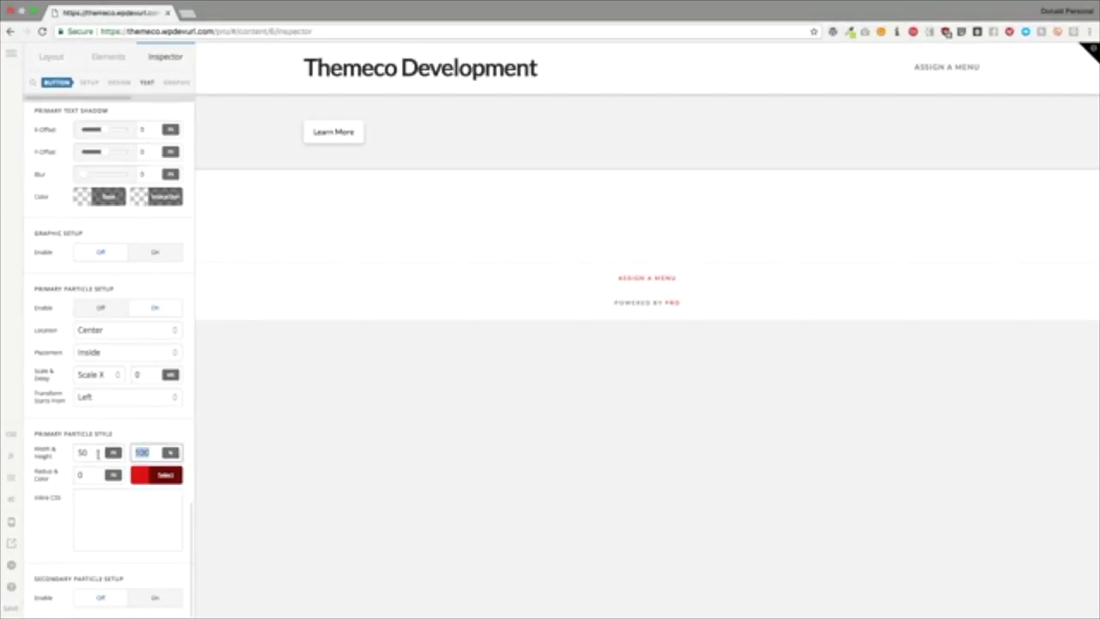
pyautogui.write('50px')
pyautogui.press('Tab')
pyautogui.write('100')
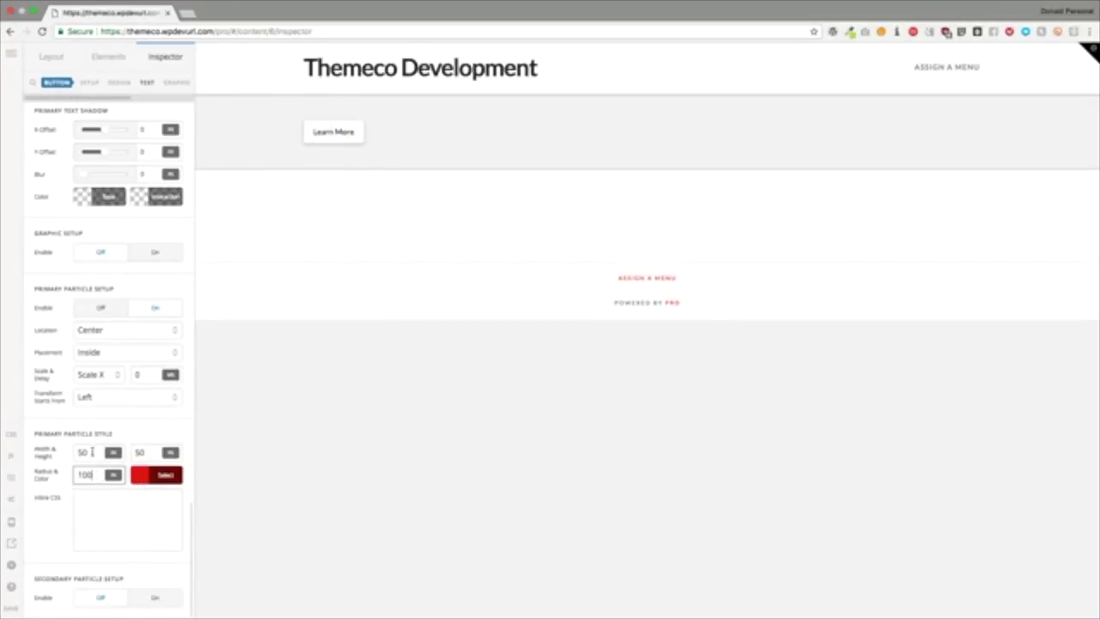
# Step: Resize the particle to 30 by 30
pyautogui.moveTo(92, 453); pyautogui.dragTo(69, 456)
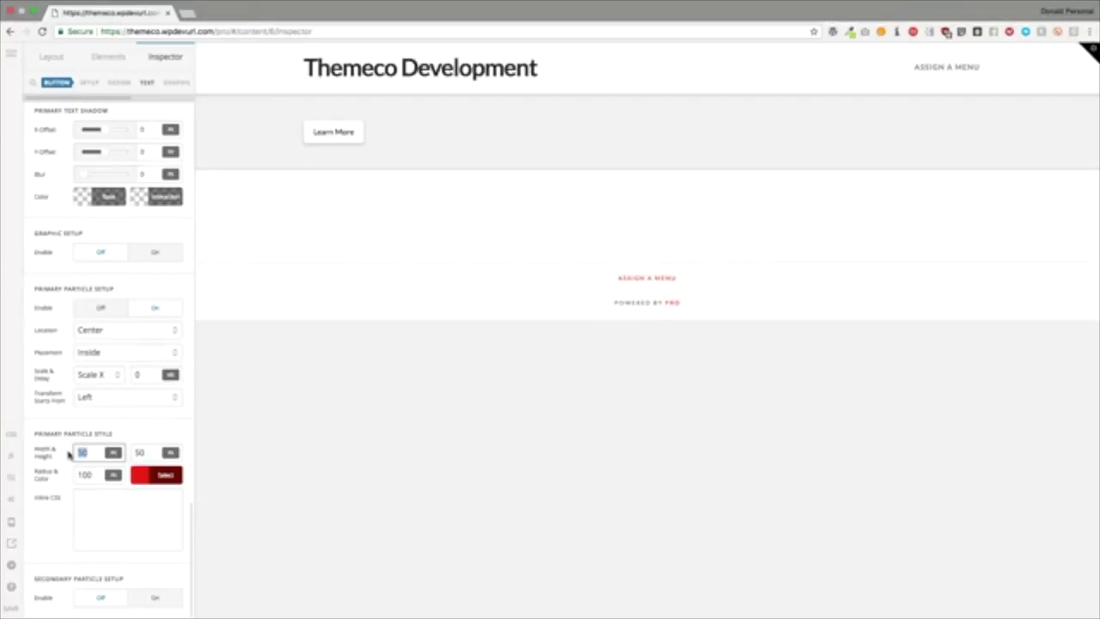
pyautogui.press('Tab')
pyautogui.write('10')
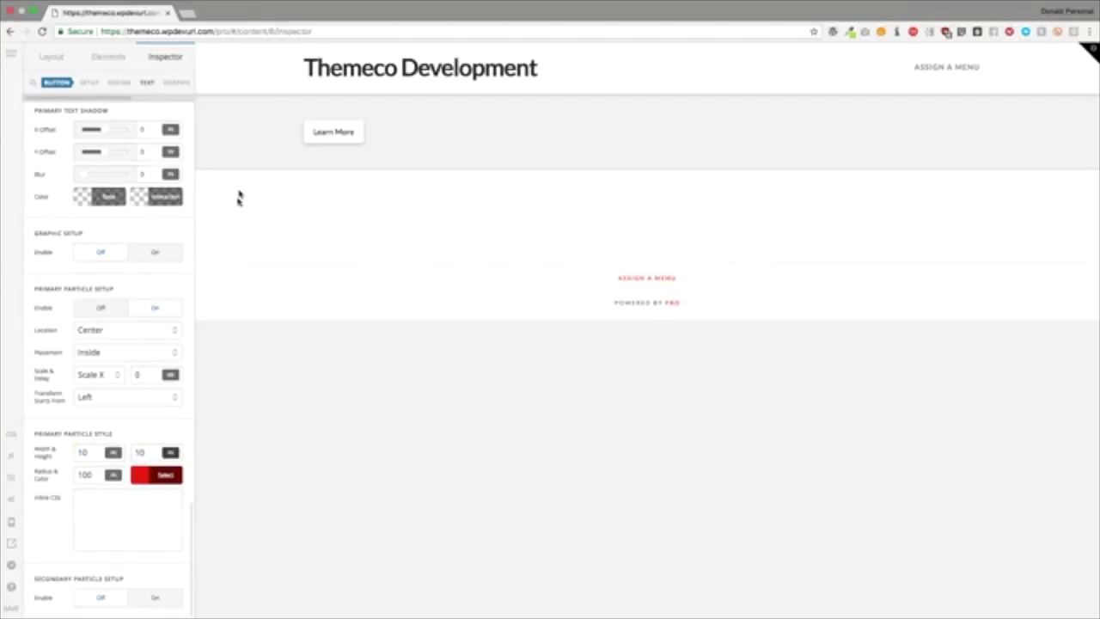
pyautogui.moveTo(94, 454); pyautogui.dragTo(47, 454)
pyautogui.write('30')
pyautogui.press('Tab')
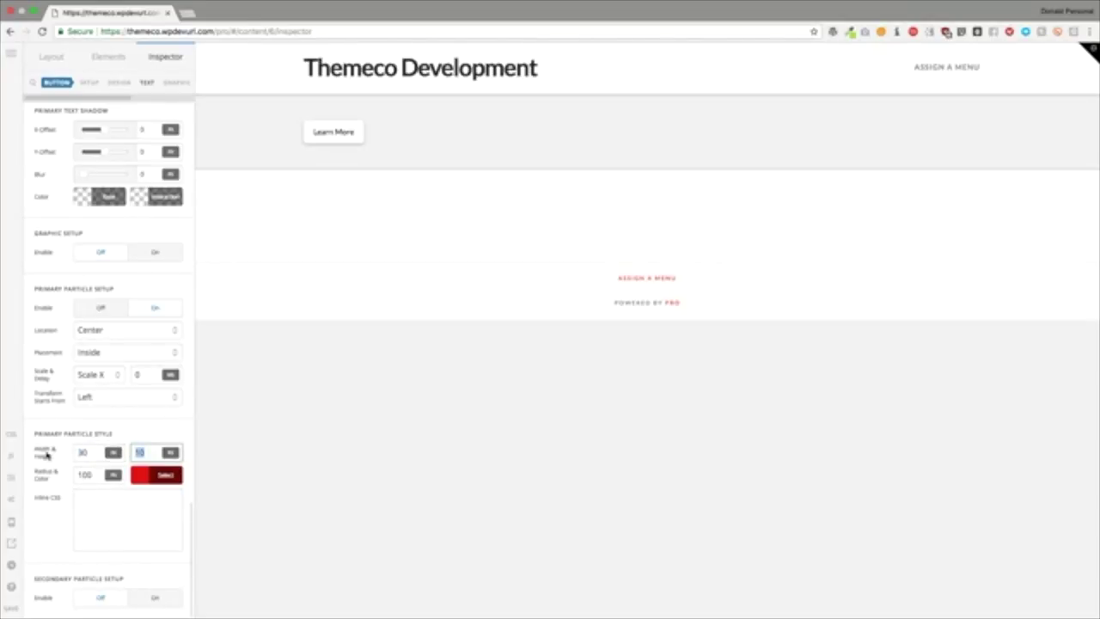
pyautogui.write('30')
pyautogui.moveTo(332, 131)
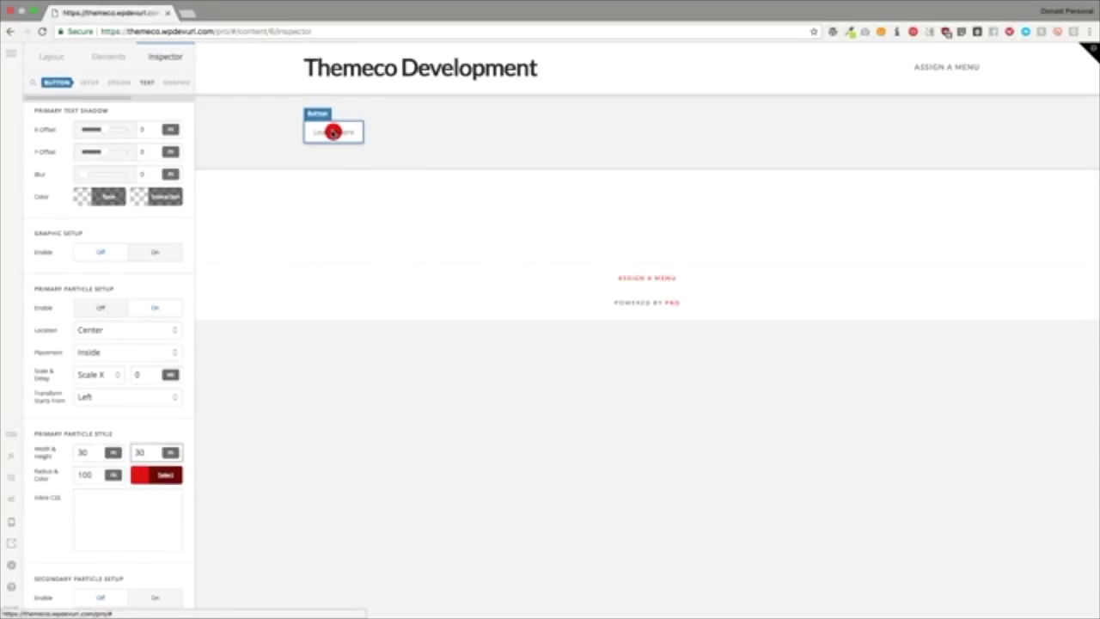
# Step: Move the particle to Bottom location with Overlap placement
pyautogui.click(127, 217)
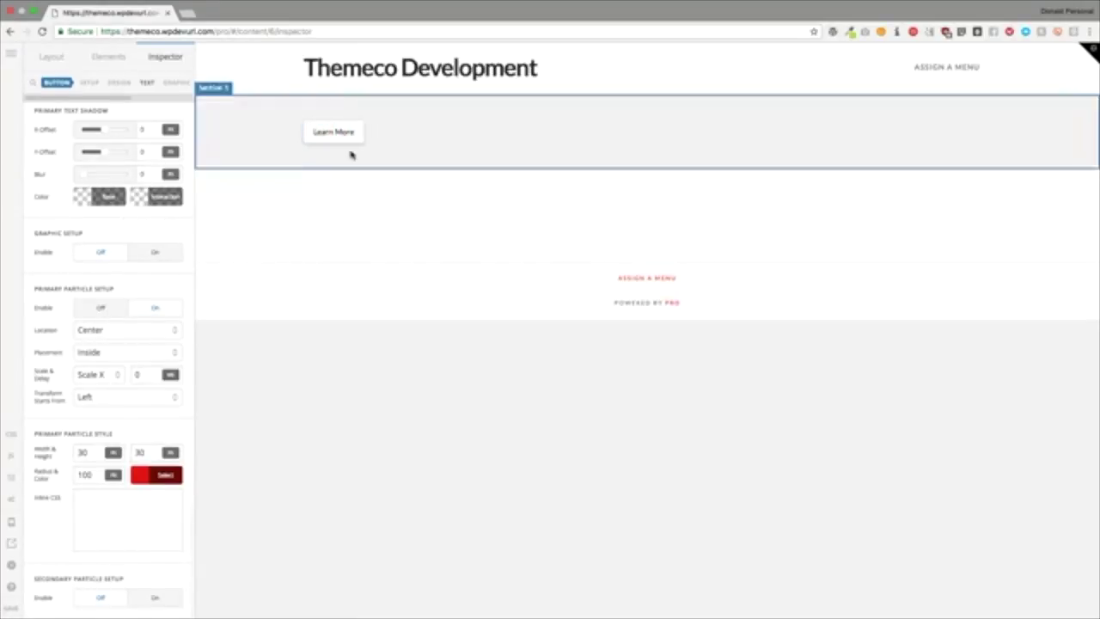
pyautogui.click(110, 331)
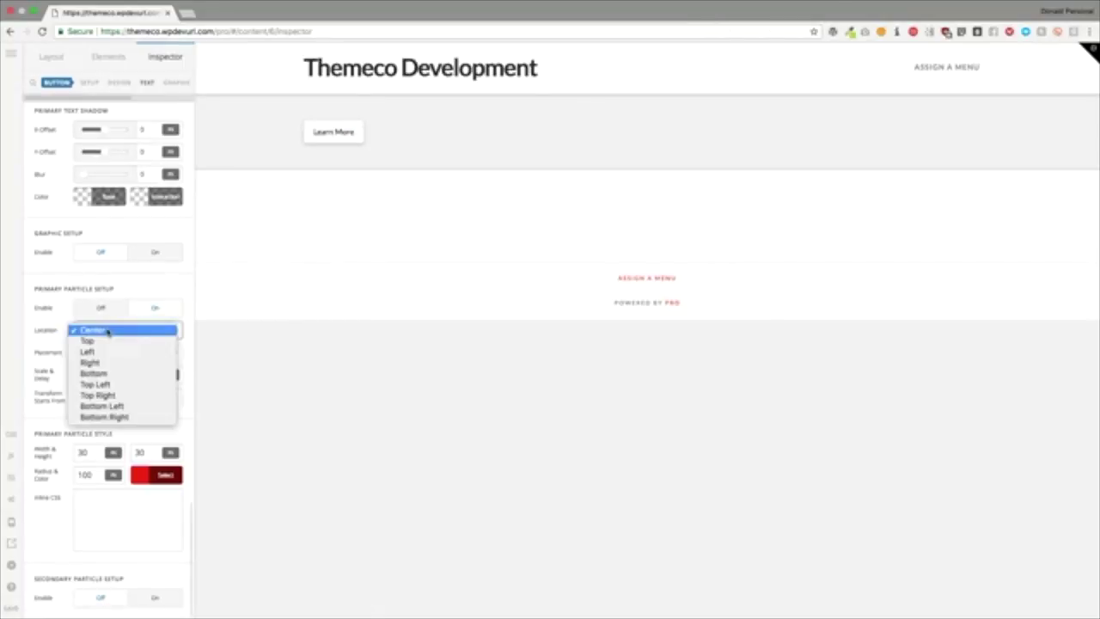
pyautogui.click(99, 373)
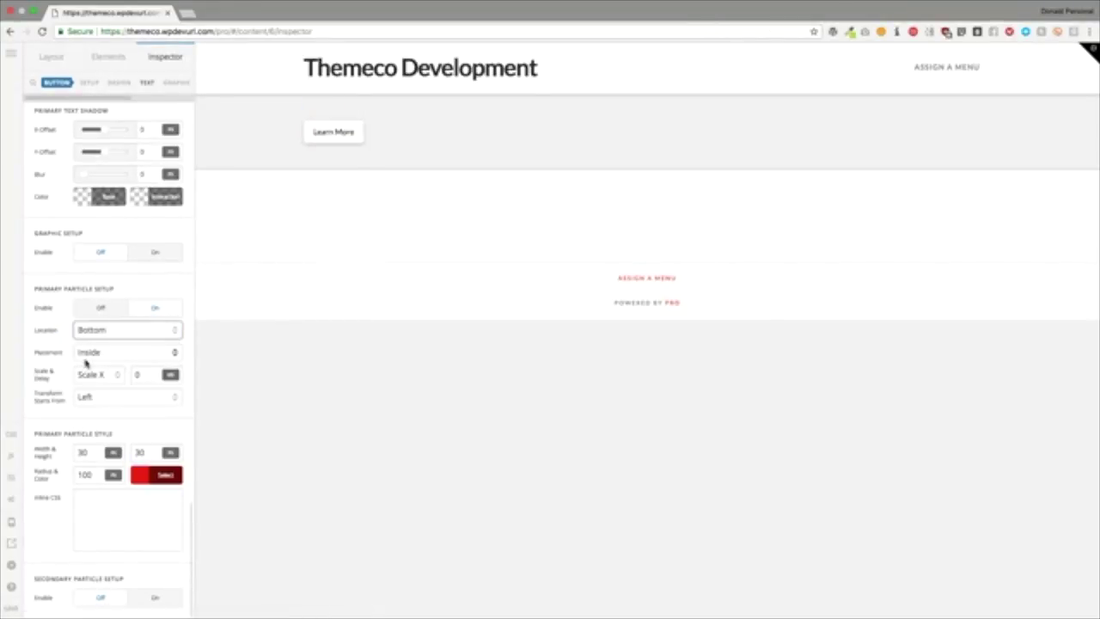
pyautogui.click(92, 354)
pyautogui.click(93, 363)
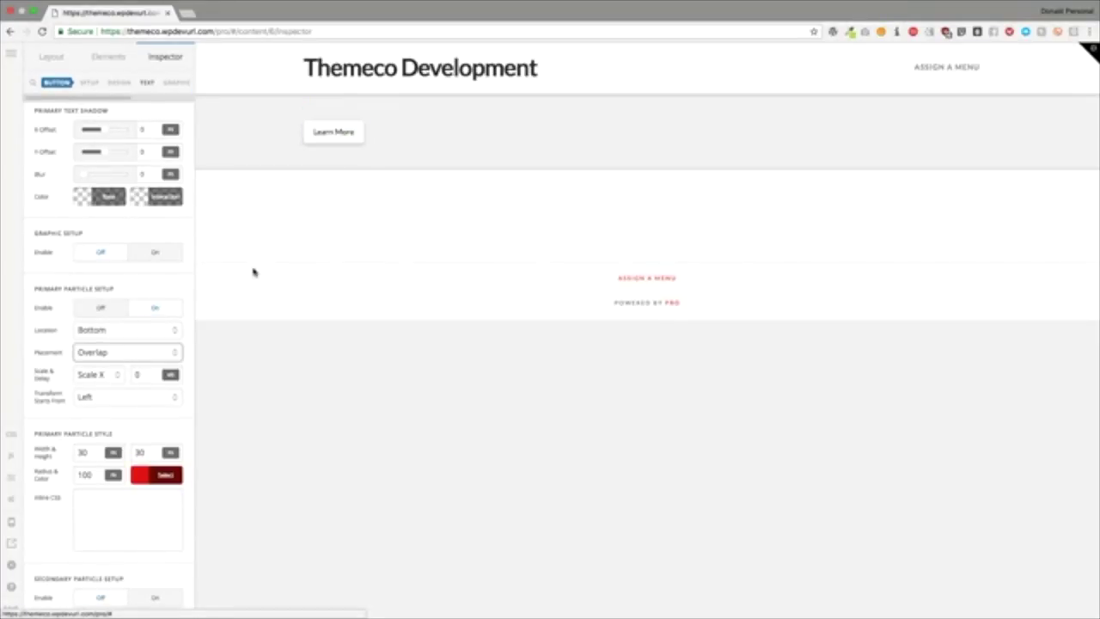
pyautogui.click(144, 287)
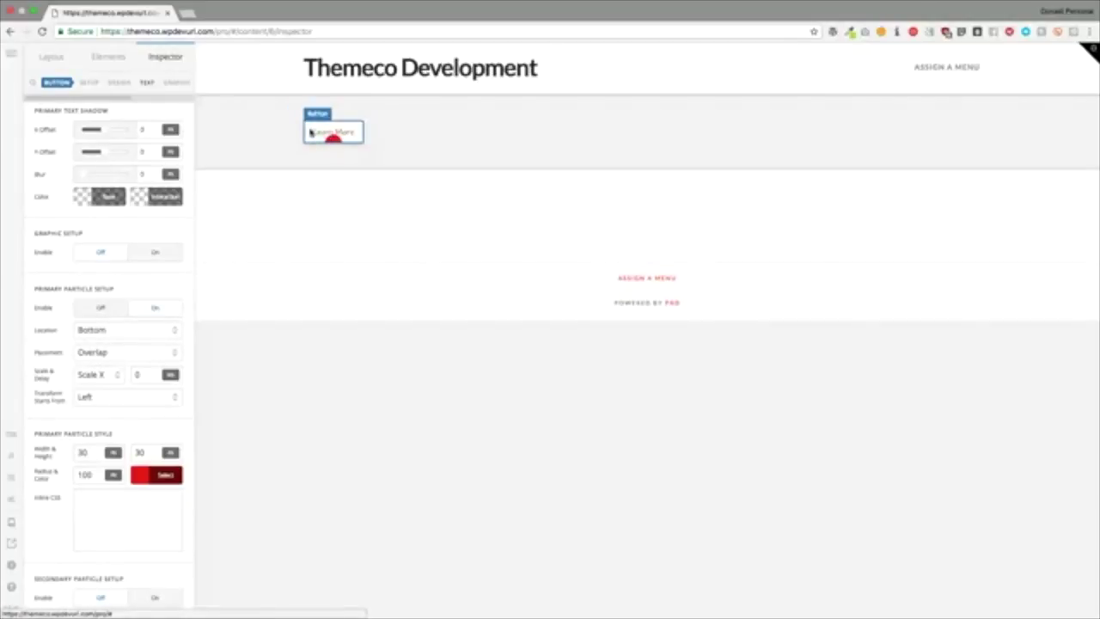
# Step: Relocate the primary particle to the Right and set its scale to None
pyautogui.click(105, 332)
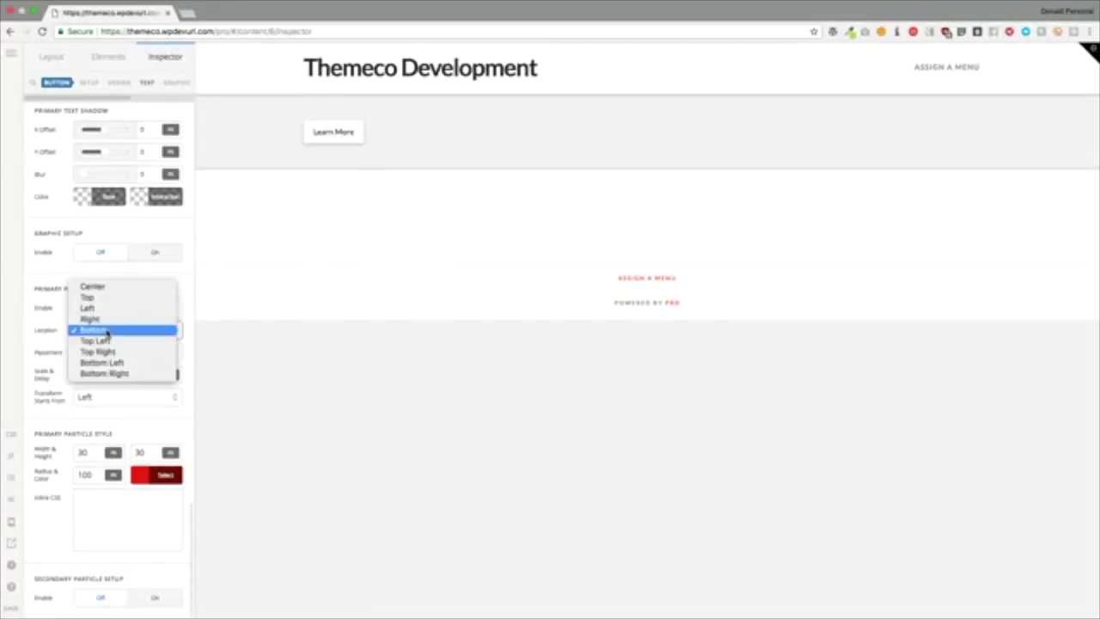
pyautogui.click(101, 319)
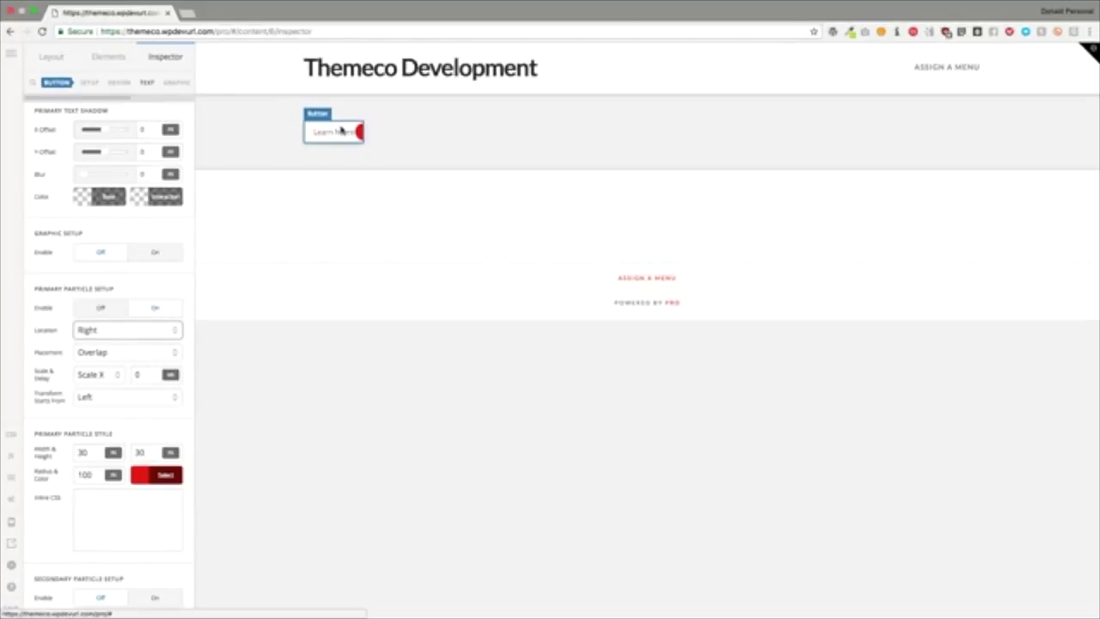
pyautogui.click(99, 376)
pyautogui.click(99, 352)
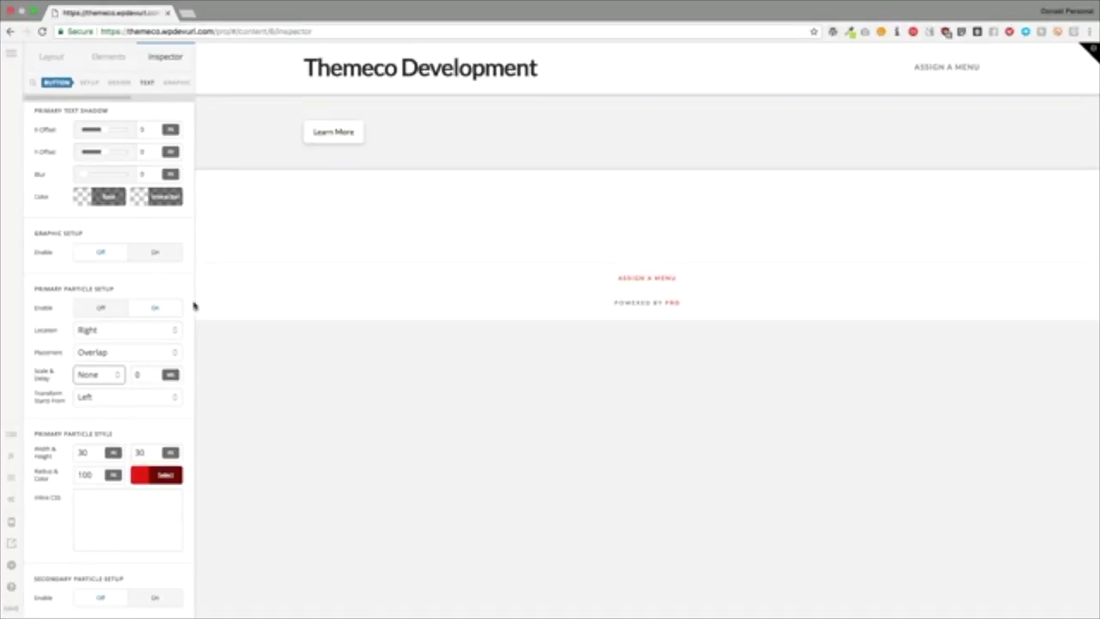
# Step: Enable the Secondary Particle Setup for the Learn More button
pyautogui.click(148, 597)
pyautogui.scroll(-2, 147, 593)
pyautogui.scroll(-1, 146, 582)
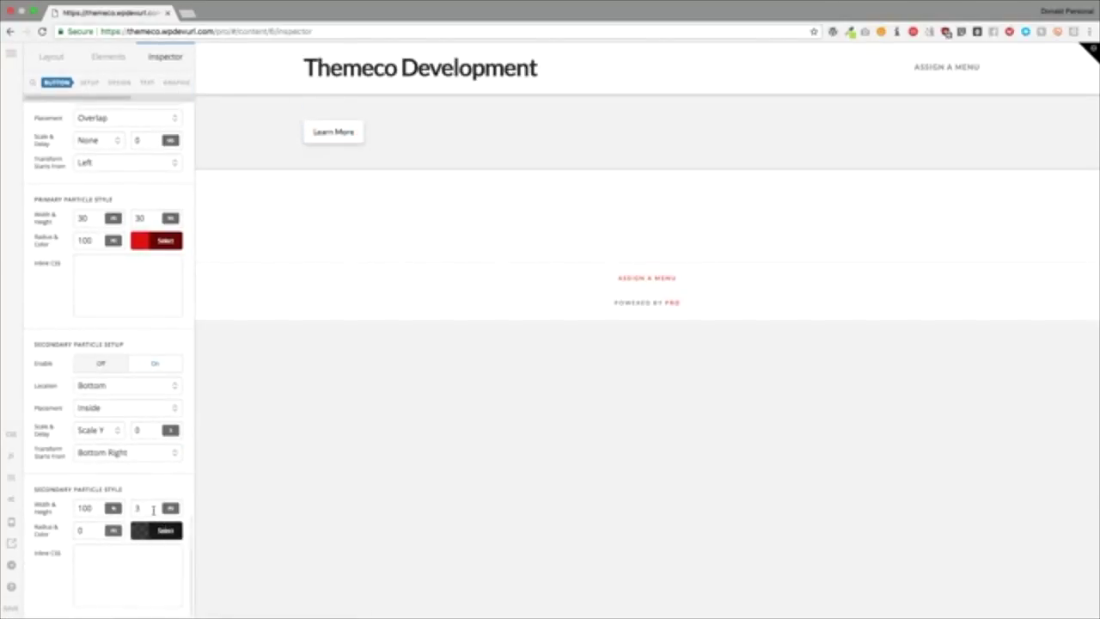
pyautogui.click(152, 508)
pyautogui.scroll(1, 99, 245)
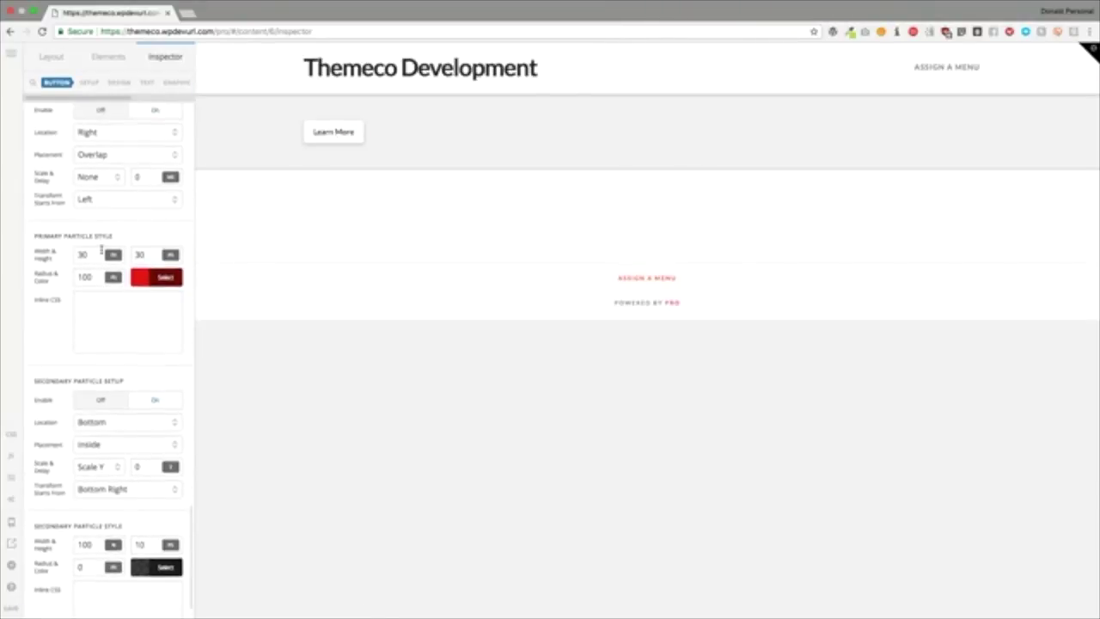
pyautogui.scroll(-1, 100, 344)
# Step: Set the secondary particle to Left location, Overlap placement, no scale, transform from Left
pyautogui.click(103, 385)
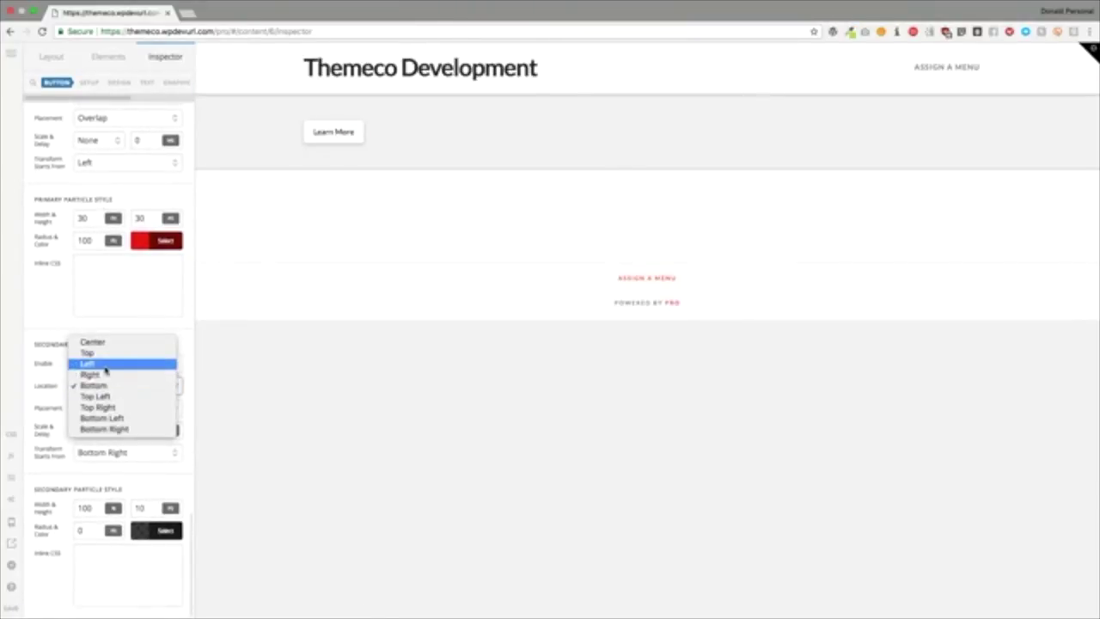
pyautogui.click(107, 386)
pyautogui.click(107, 408)
pyautogui.click(95, 421)
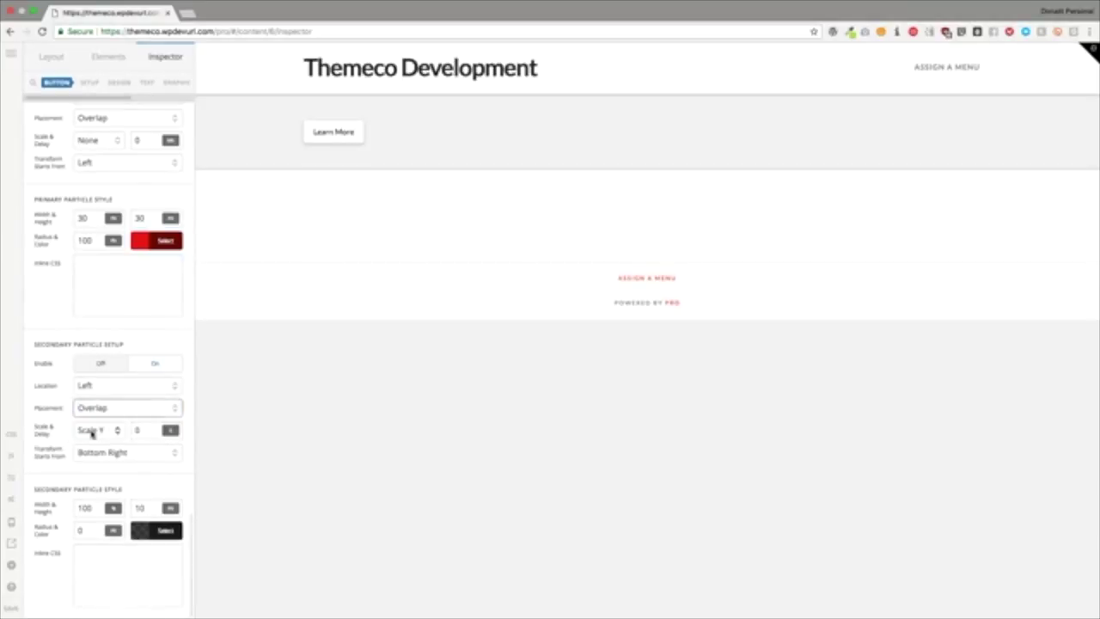
pyautogui.click(91, 430)
pyautogui.click(89, 397)
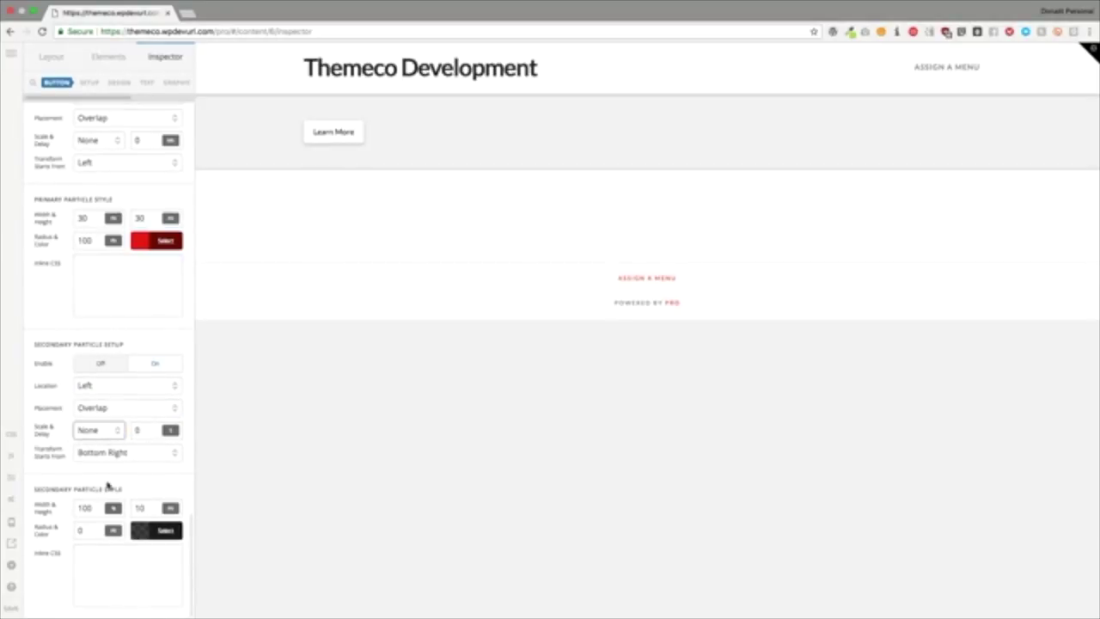
pyautogui.click(97, 457)
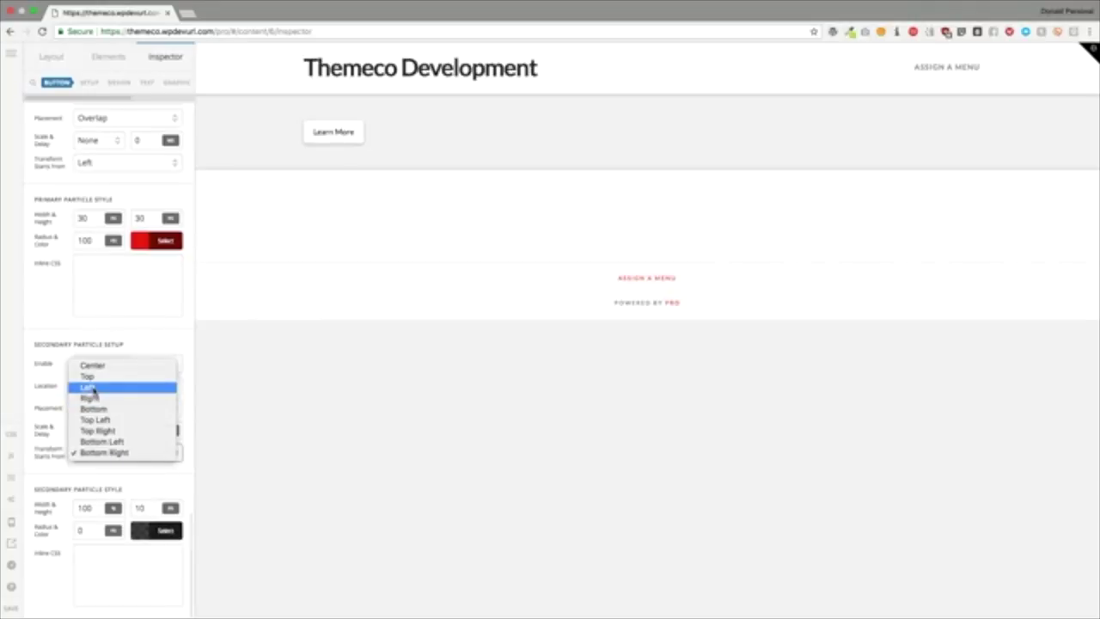
pyautogui.click(95, 386)
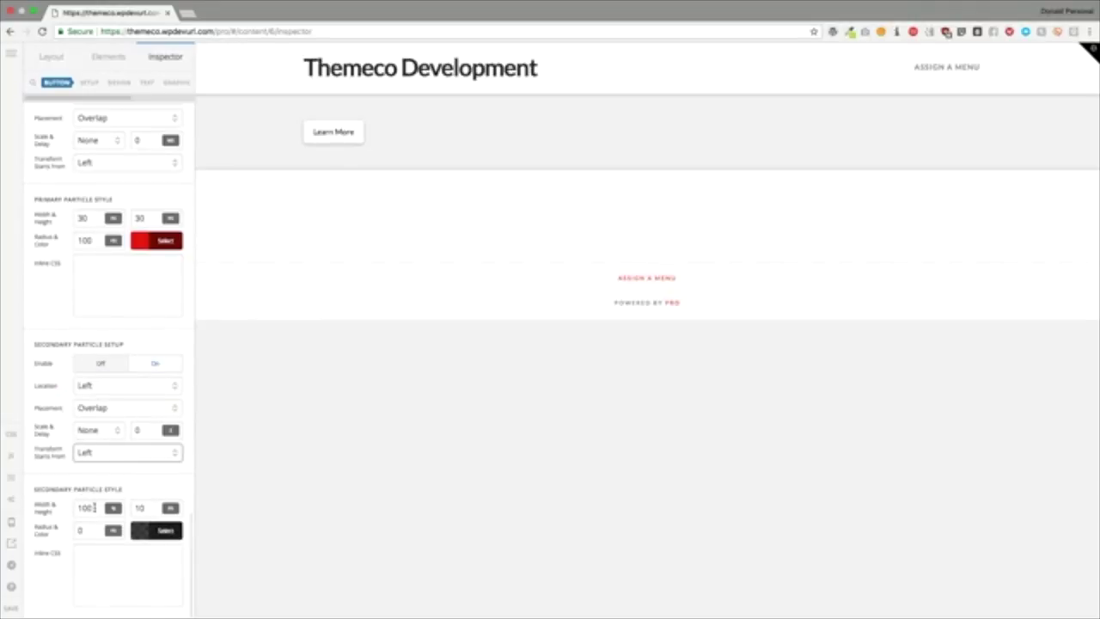
# Step: Size the secondary particle 30 by 30 with radius 100
pyautogui.doubleClick(97, 508)
pyautogui.scroll(2, 78, 419)
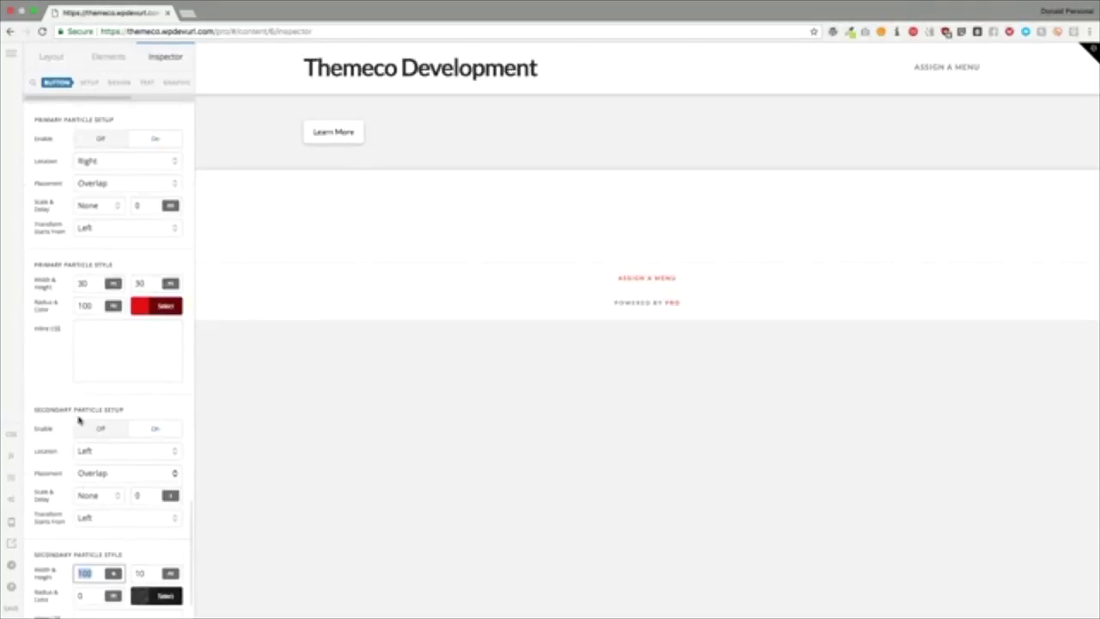
pyautogui.scroll(4, 78, 420)
pyautogui.scroll(-6, 79, 420)
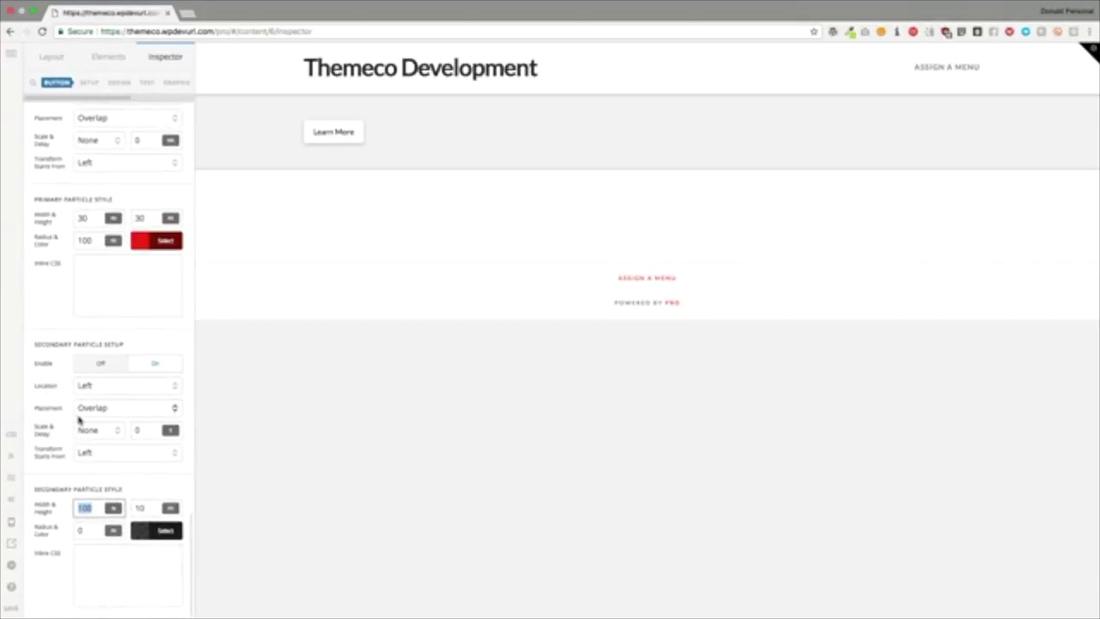
pyautogui.write('30')
pyautogui.press('Tab')
pyautogui.write('3')
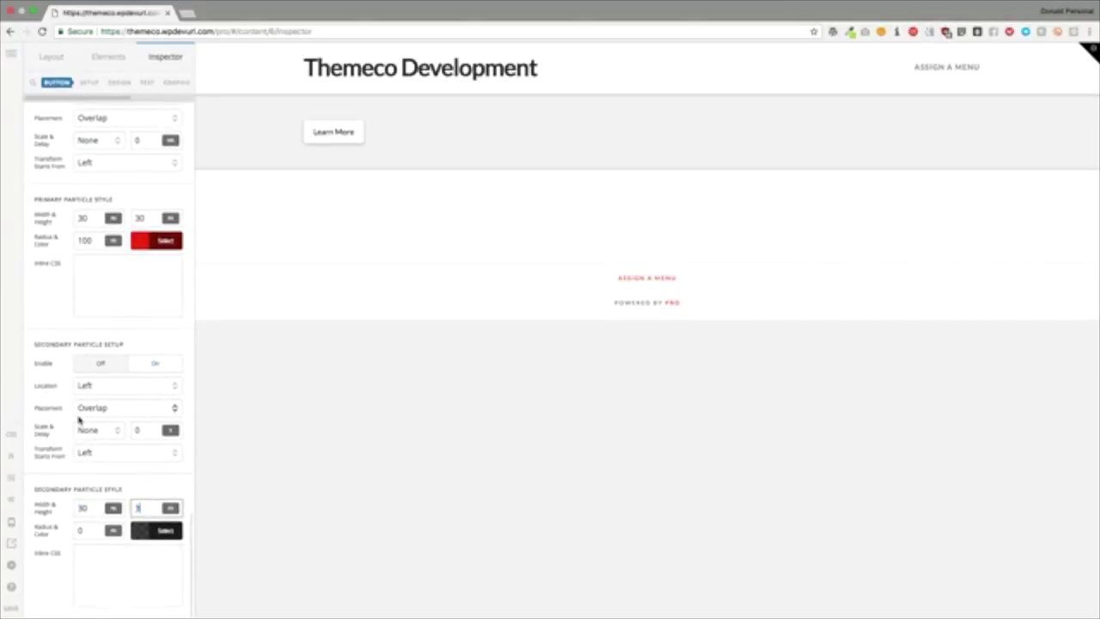
pyautogui.write('0')
pyautogui.press('Tab')
pyautogui.write('100')
pyautogui.press('Tab')
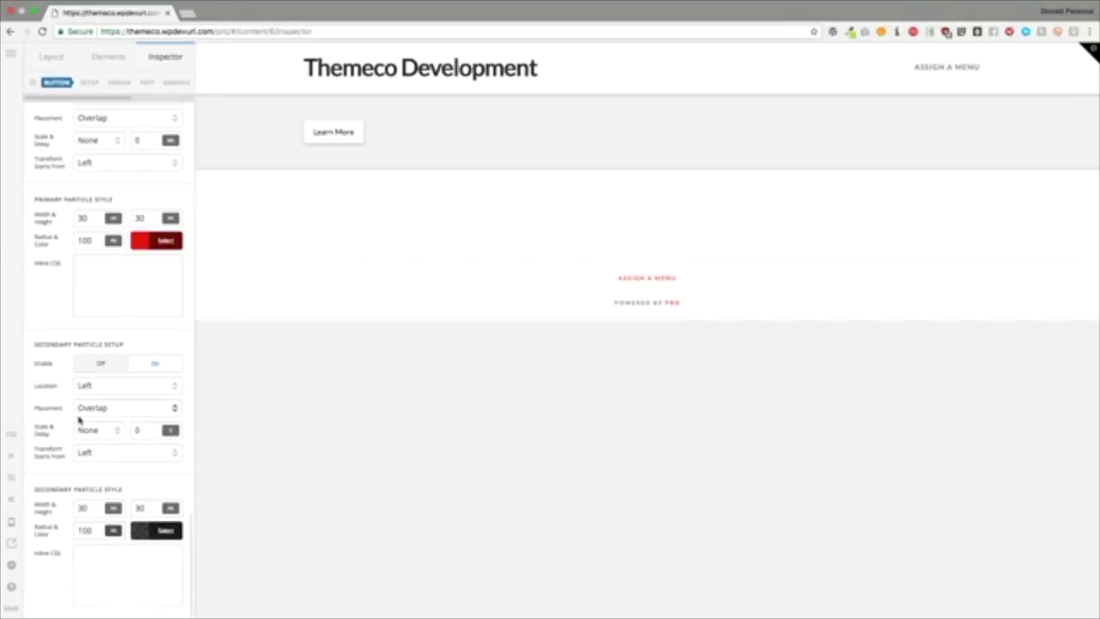
# Step: Make the secondary particle colour opaque black
pyautogui.click(157, 530)
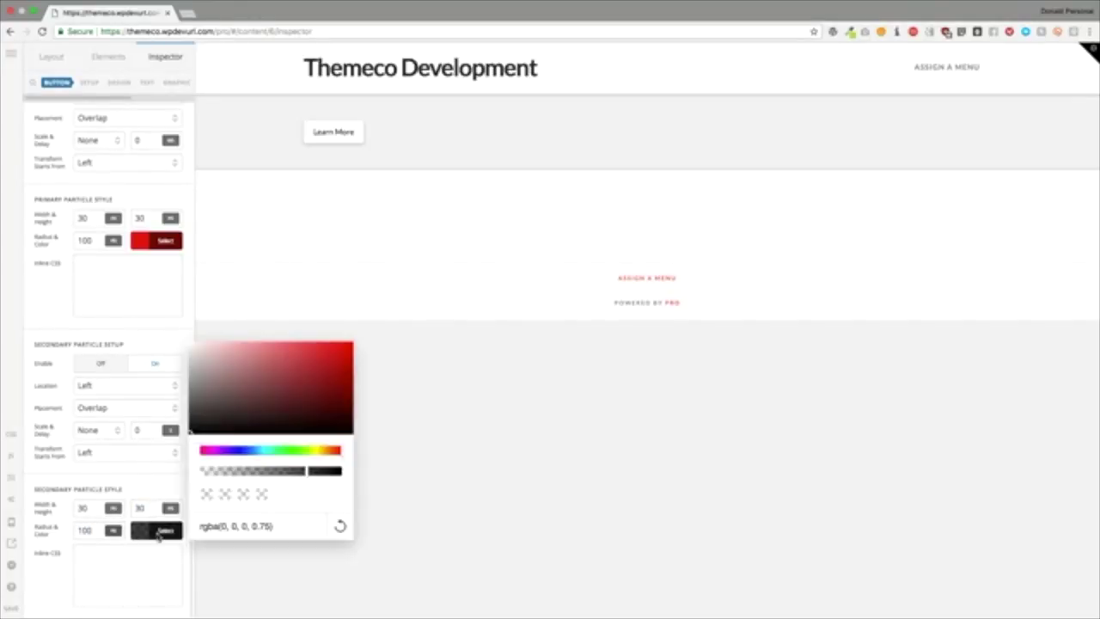
pyautogui.moveTo(283, 477); pyautogui.dragTo(356, 473)
pyautogui.click(148, 487)
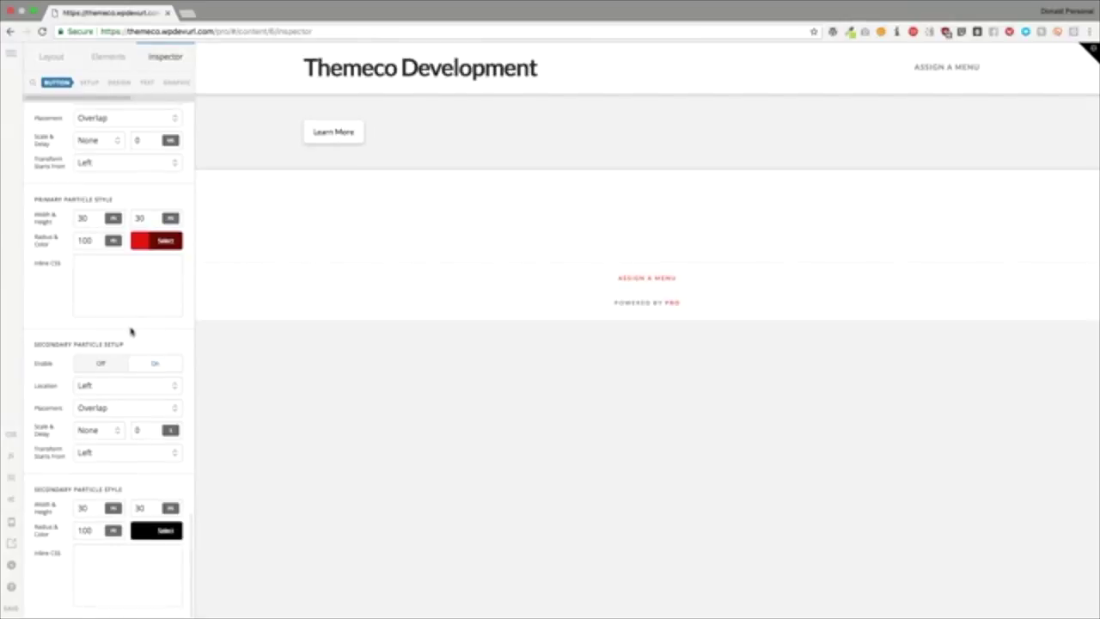
# Step: Set the primary particle to width 100, height 100% and radius 0
pyautogui.scroll(5, 133, 331)
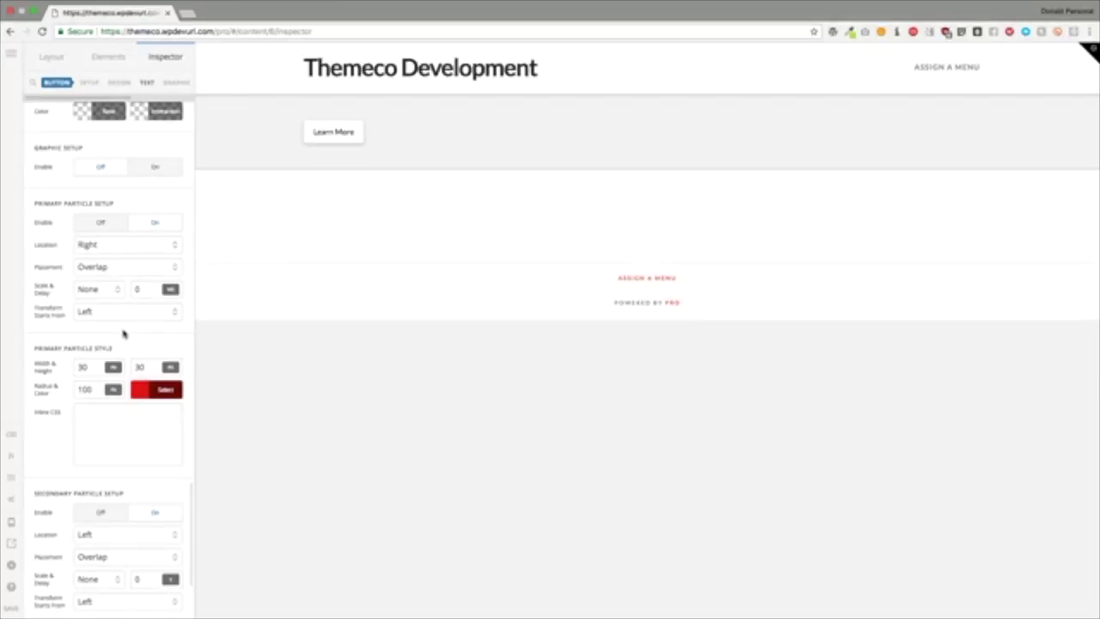
pyautogui.click(95, 368)
pyautogui.press('BackSpace')
pyautogui.press('BackSpace')
pyautogui.write('100')
pyautogui.press('Tab')
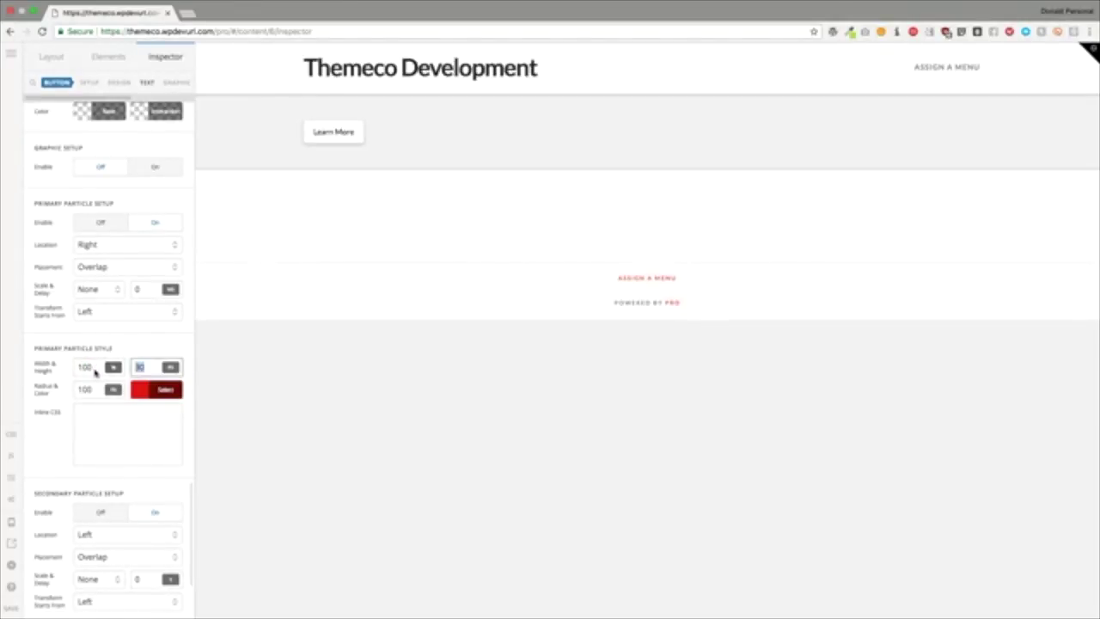
pyautogui.write('100%')
pyautogui.press('Return')
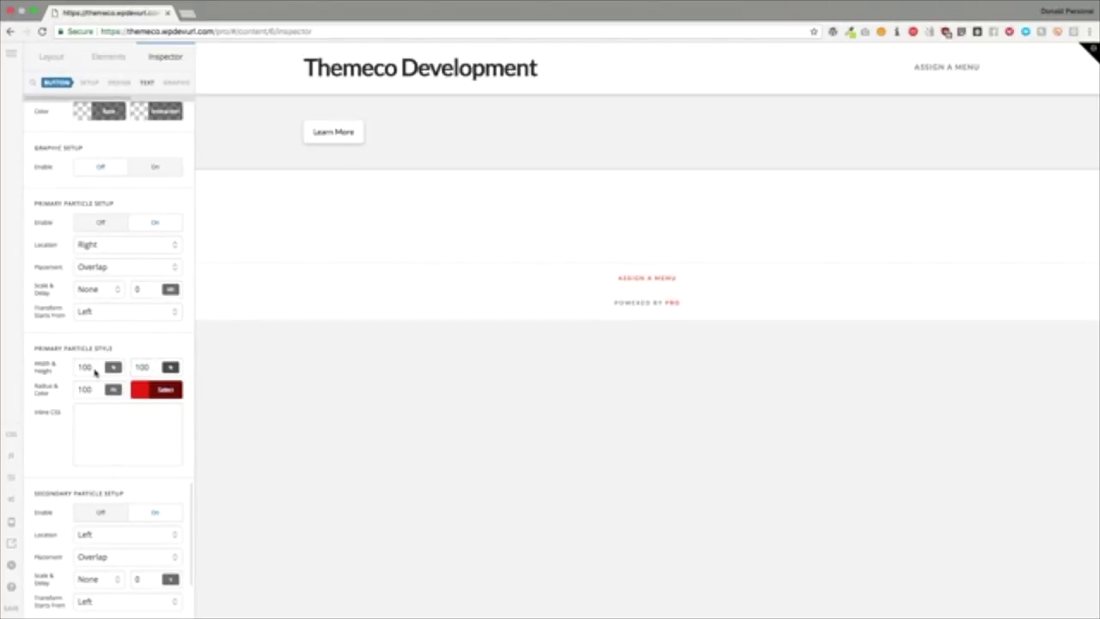
pyautogui.press('Tab')
pyautogui.write('0')
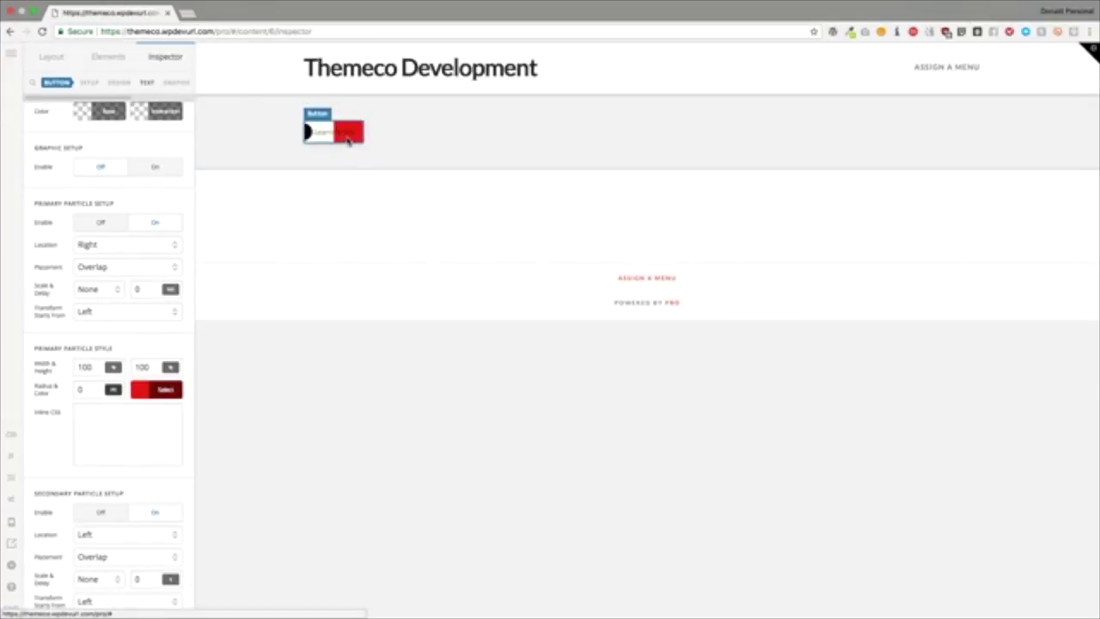
# Step: Enlarge the secondary particle to 100 by 100 and preview the effect
pyautogui.scroll(-4, 130, 336)
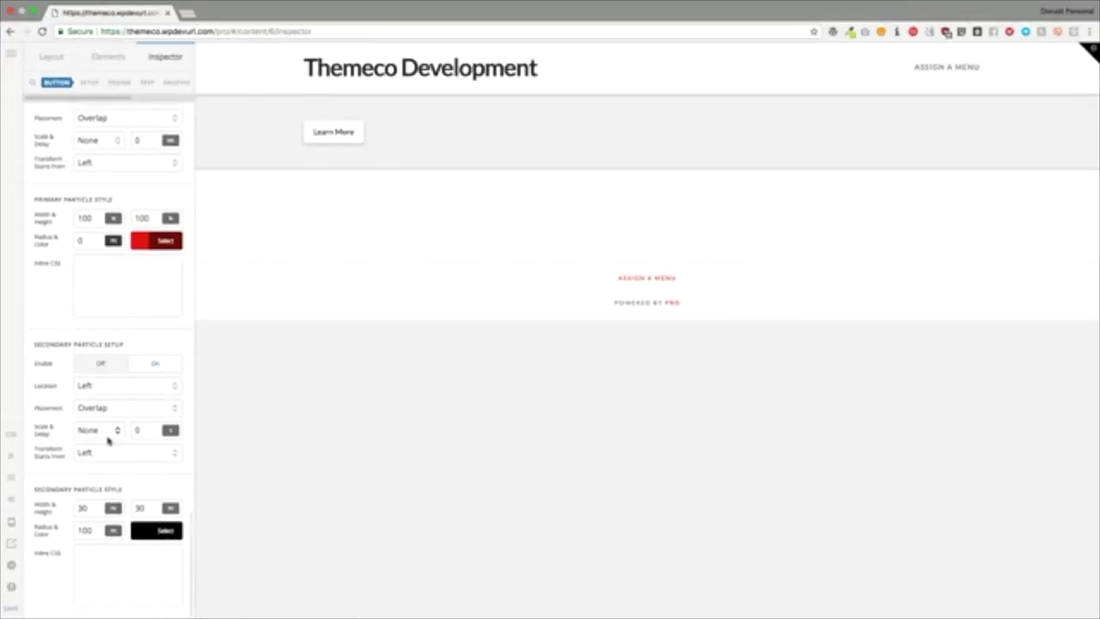
pyautogui.doubleClick(86, 508)
pyautogui.write('100')
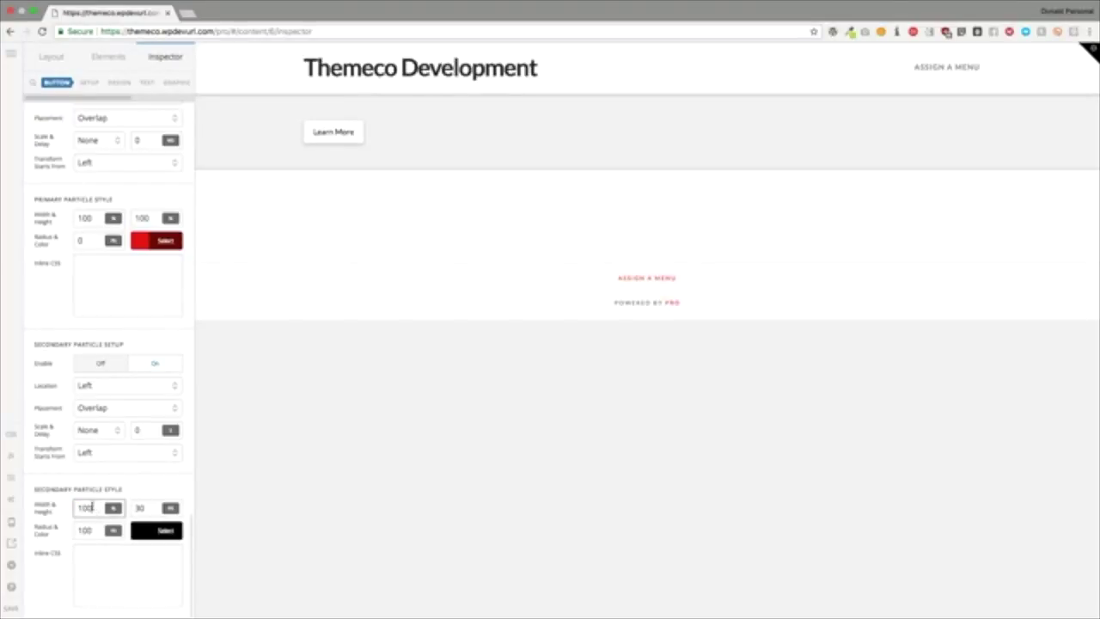
pyautogui.press('Tab')
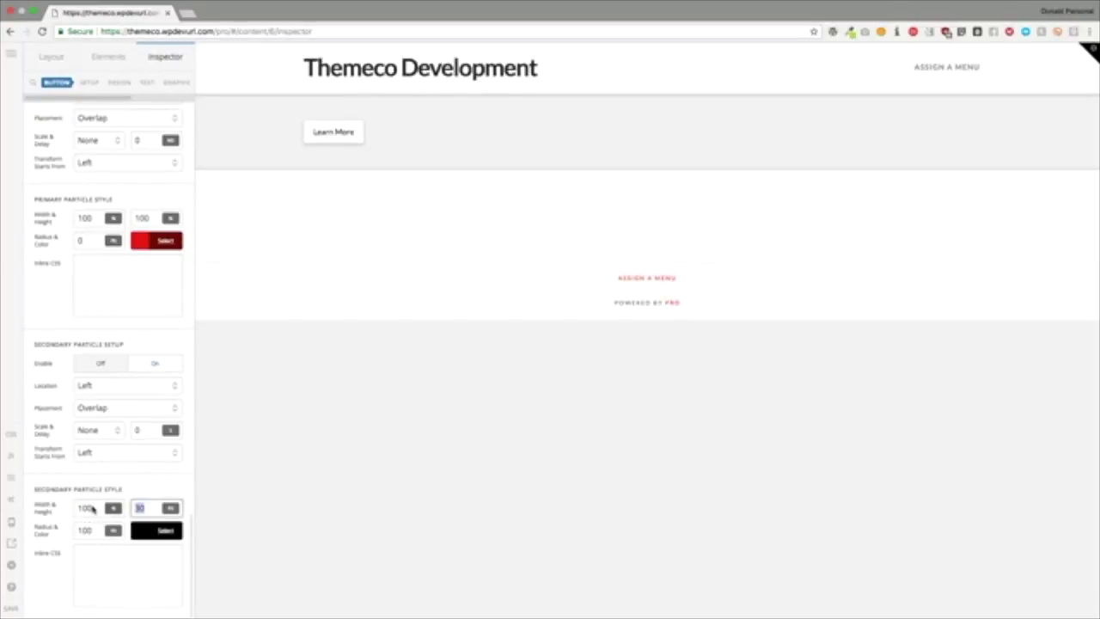
pyautogui.write('1000')
pyautogui.press('BackSpace')
pyautogui.click(328, 135)
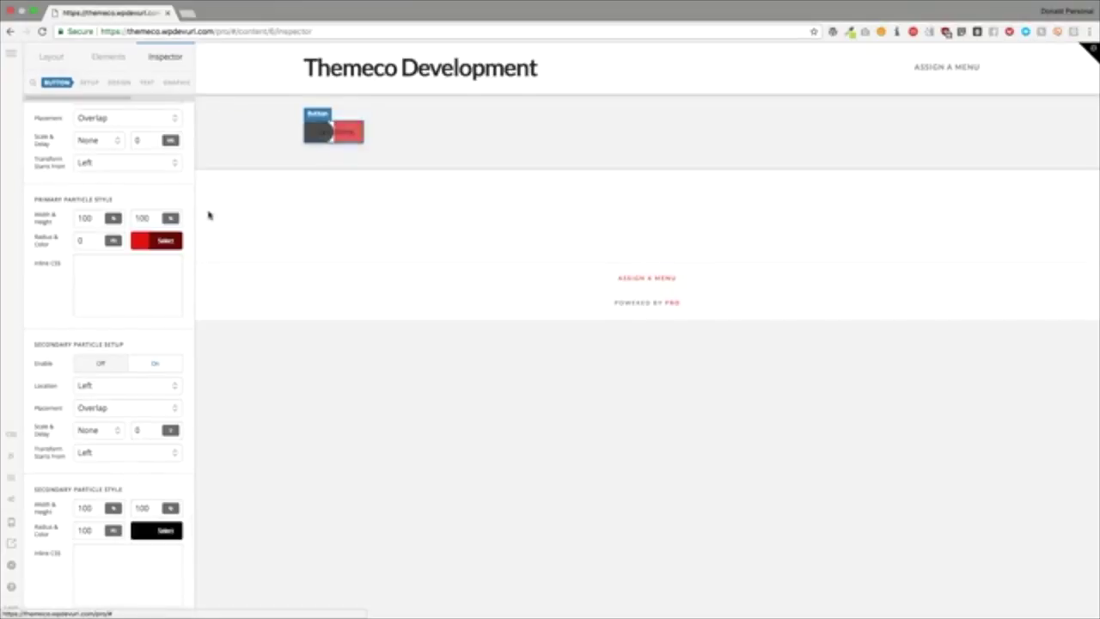
# Step: Place both the primary and secondary particles Inside the Learn More button
pyautogui.scroll(2, 110, 181)
pyautogui.click(99, 176)
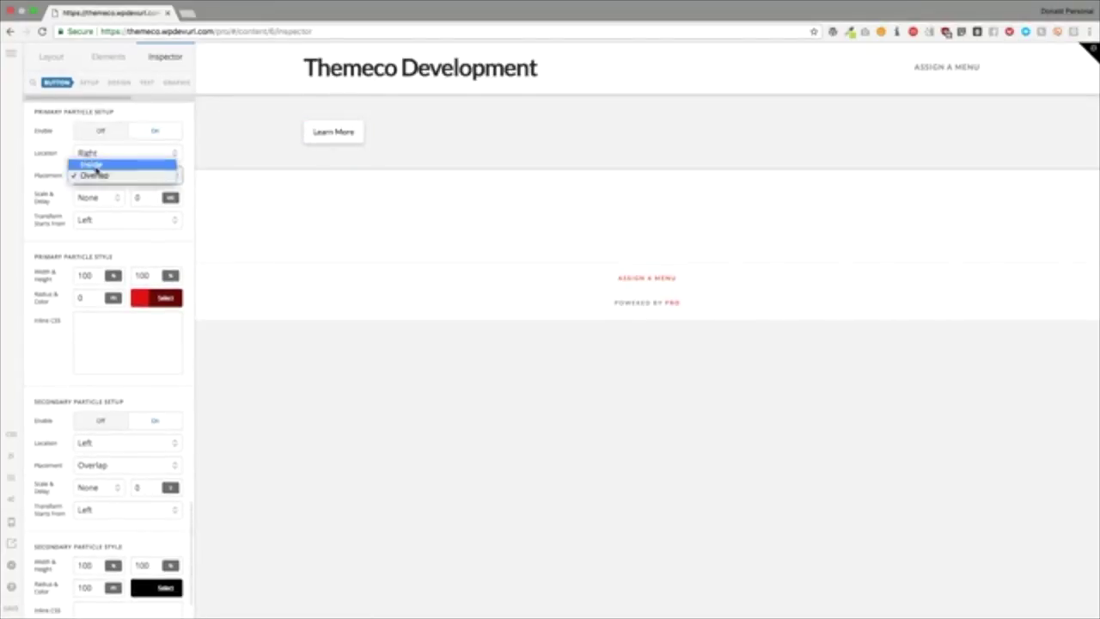
pyautogui.click(92, 165)
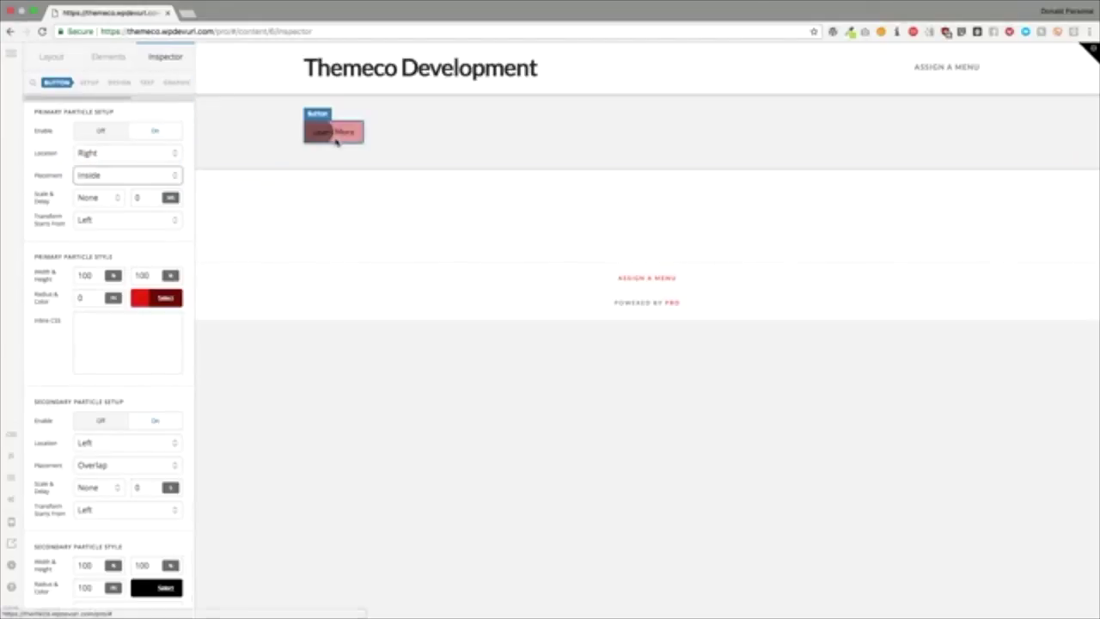
pyautogui.scroll(-1, 147, 214)
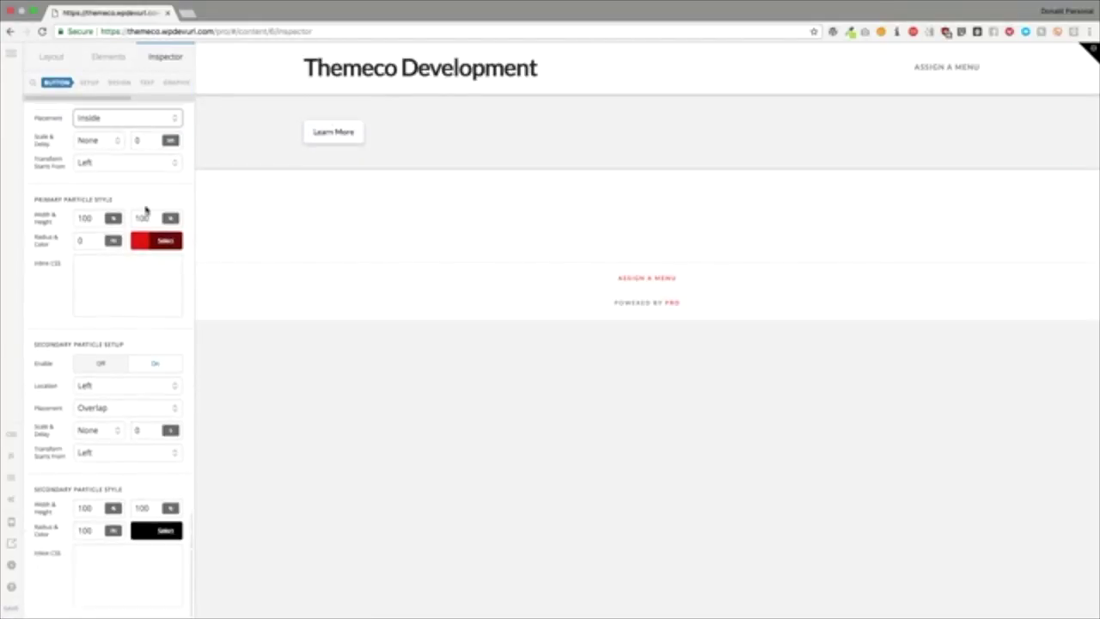
pyautogui.click(101, 407)
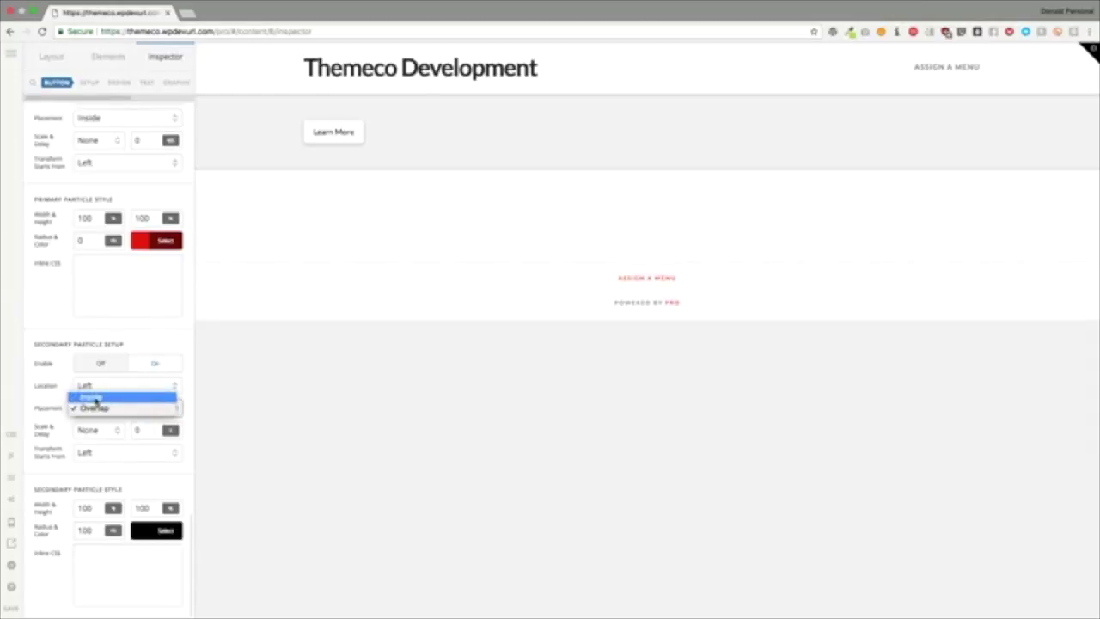
pyautogui.click(92, 398)
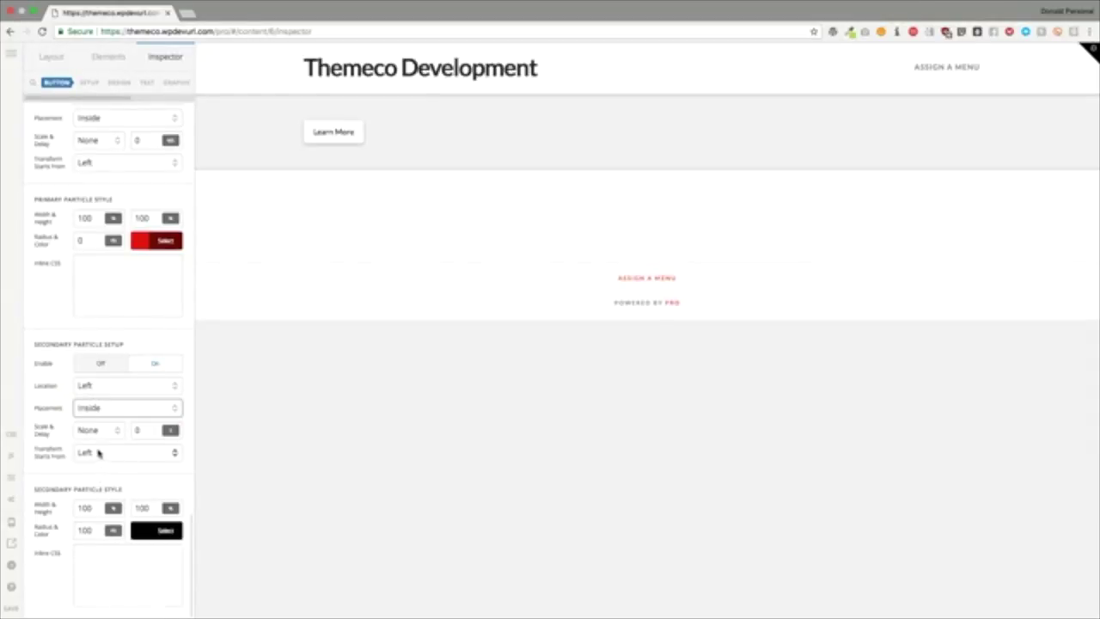
# Step: Set the secondary particle's radius to 0 and make its black colour mostly transparent
pyautogui.doubleClick(95, 529)
pyautogui.press('BackSpace')
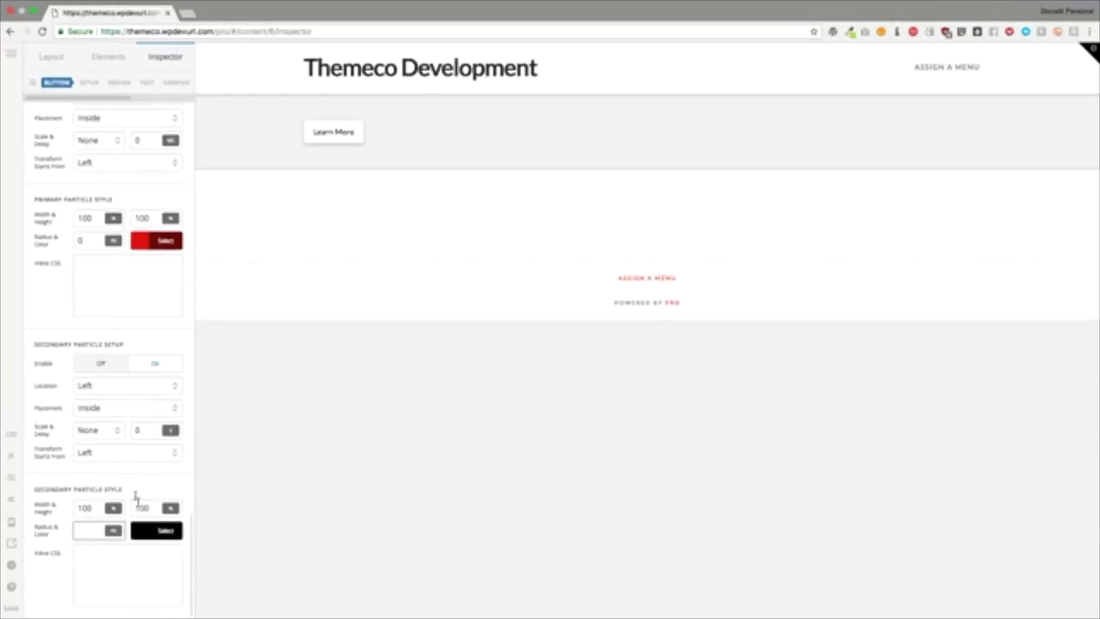
pyautogui.click(158, 532)
pyautogui.moveTo(266, 471); pyautogui.dragTo(231, 473)
pyautogui.click(118, 484)
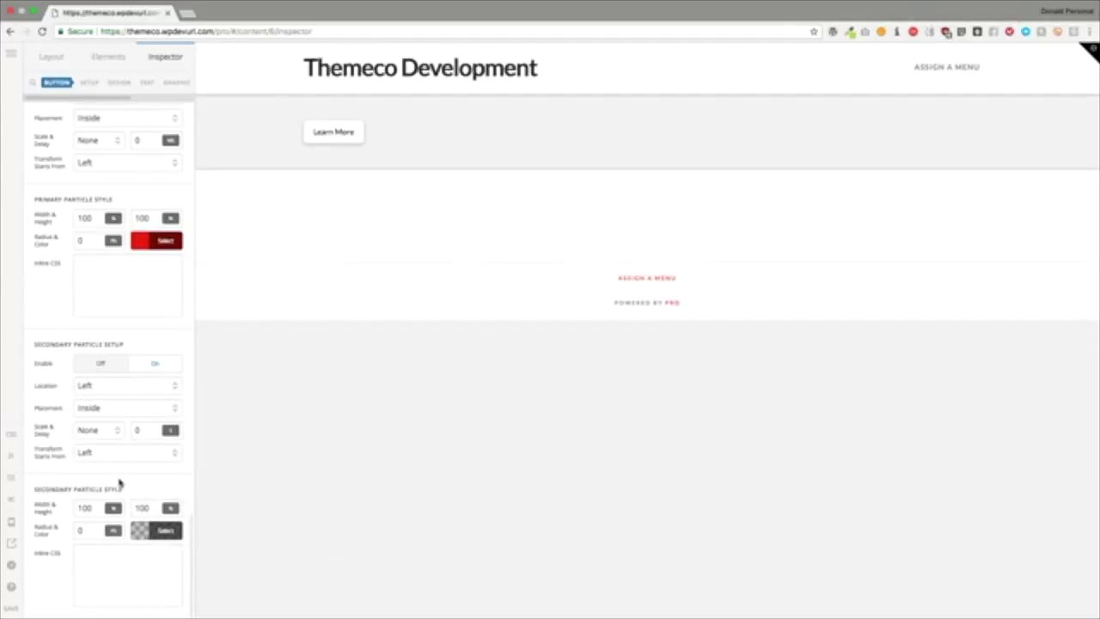
# Step: Give the secondary particle a Scale X effect and a 200 ms delay
pyautogui.click(131, 430)
pyautogui.write('500ms')
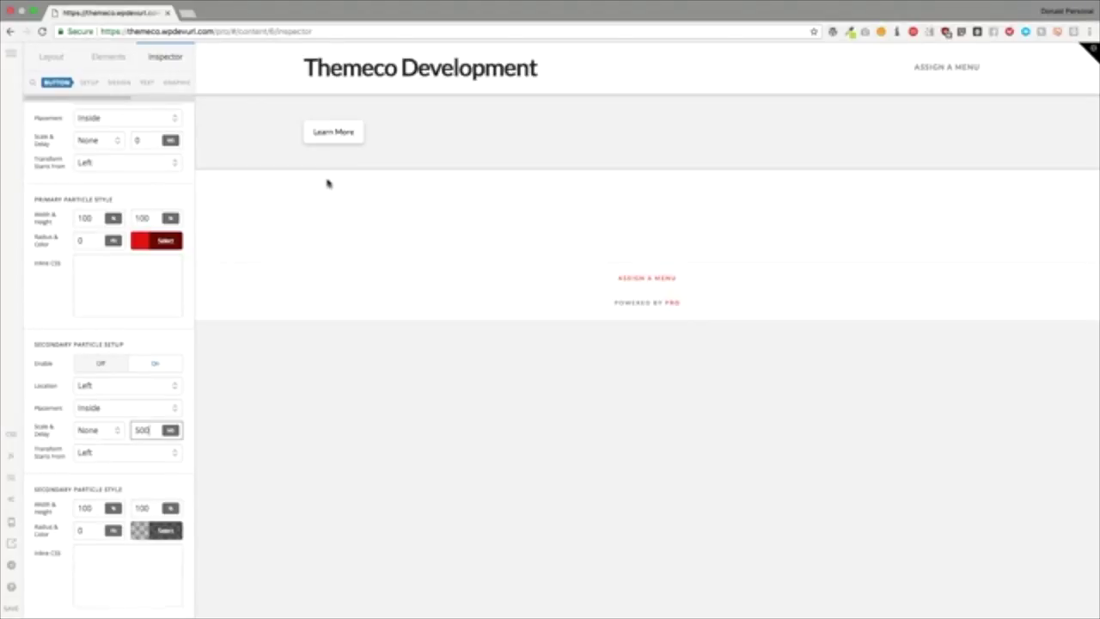
pyautogui.click(94, 434)
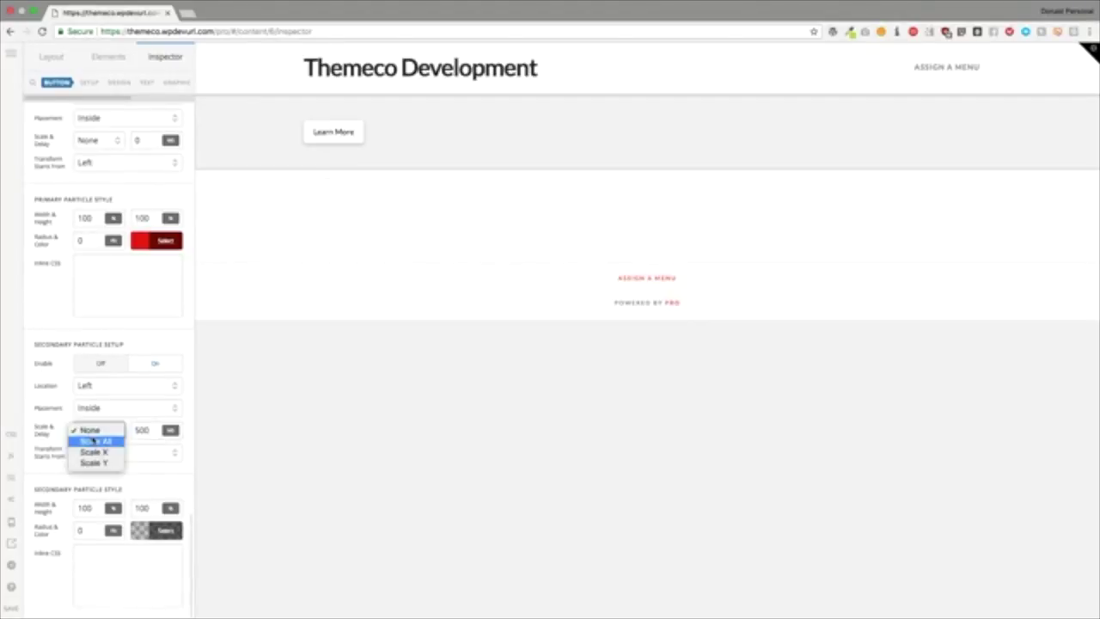
pyautogui.click(93, 452)
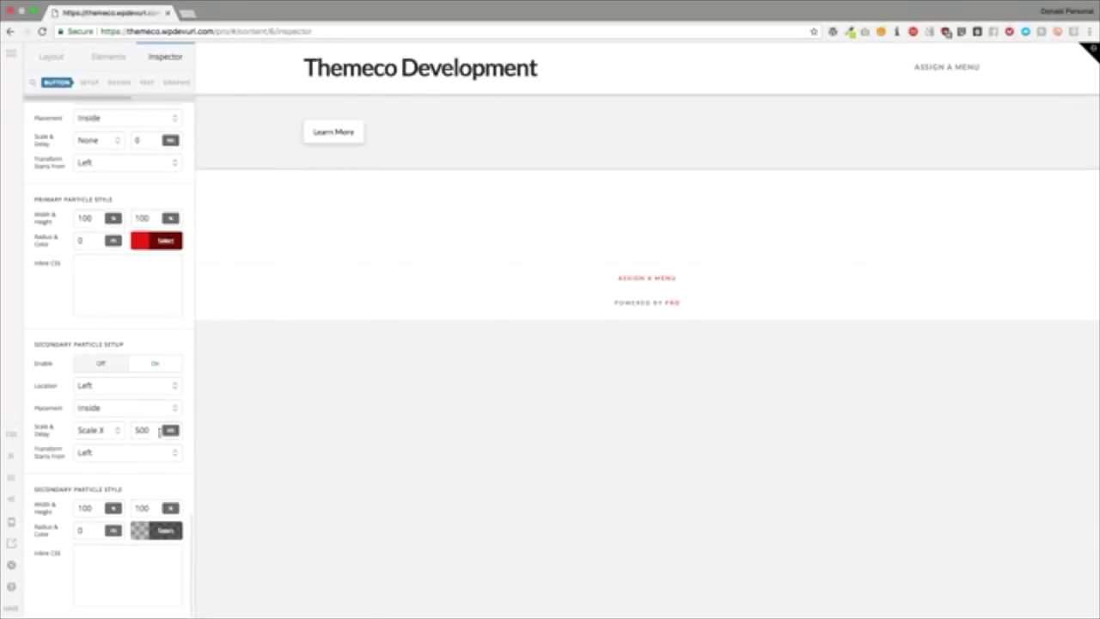
pyautogui.doubleClick(142, 429)
pyautogui.write('200')
pyautogui.scroll(10, 138, 343)
pyautogui.scroll(5, 135, 338)
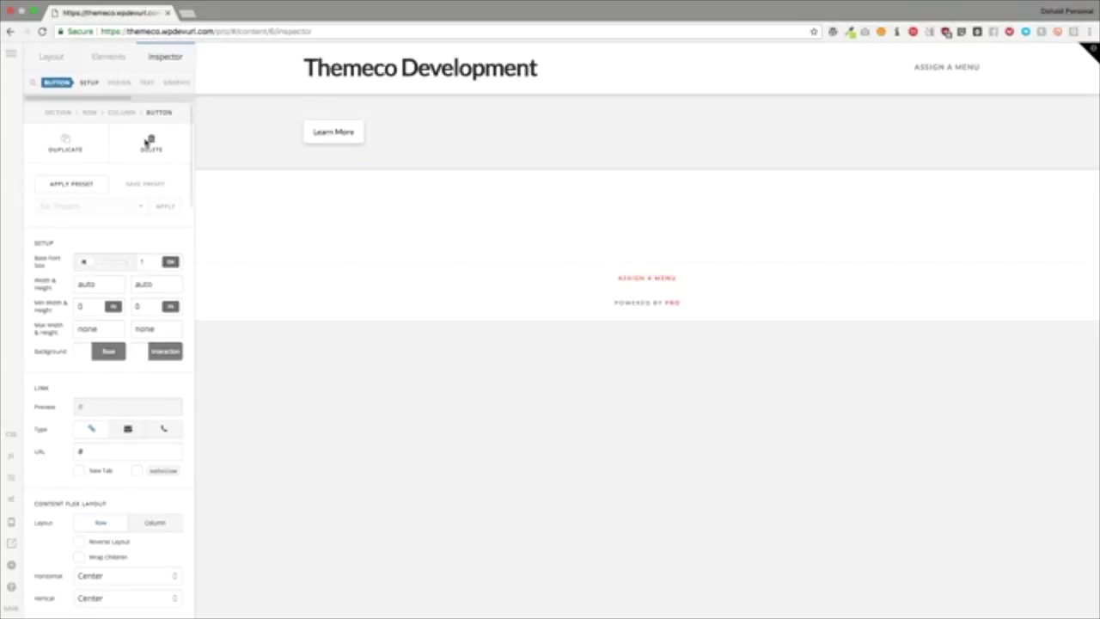
# Step: Switch on the desktop icon under Hide During Breakpoints for the Learn More button
pyautogui.hscroll(3, 144, 86)
pyautogui.click(153, 82)
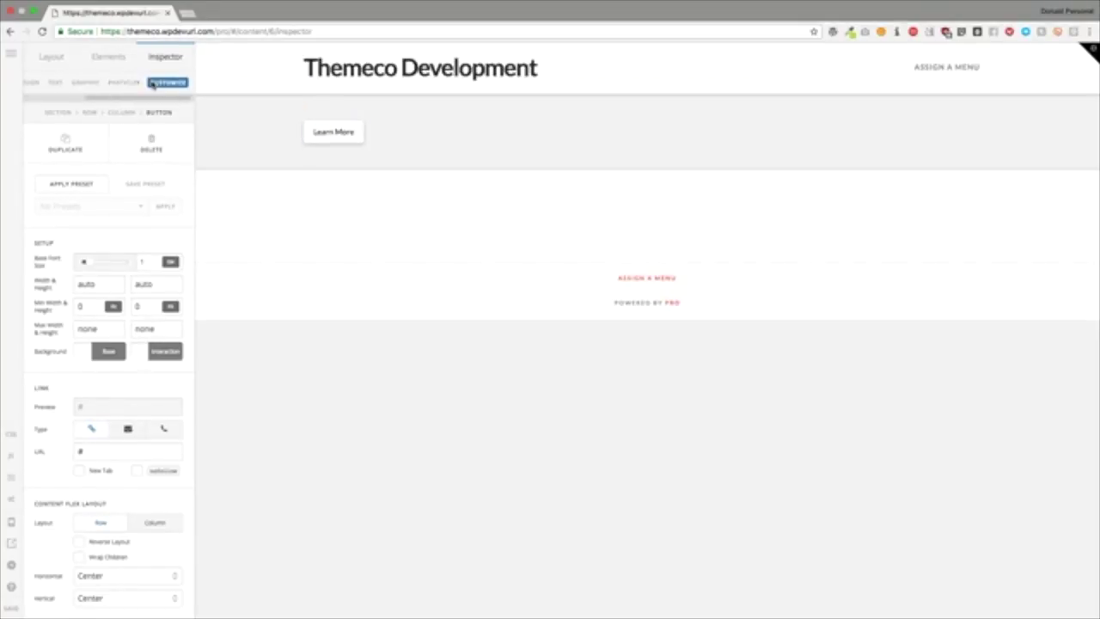
pyautogui.click(99, 263)
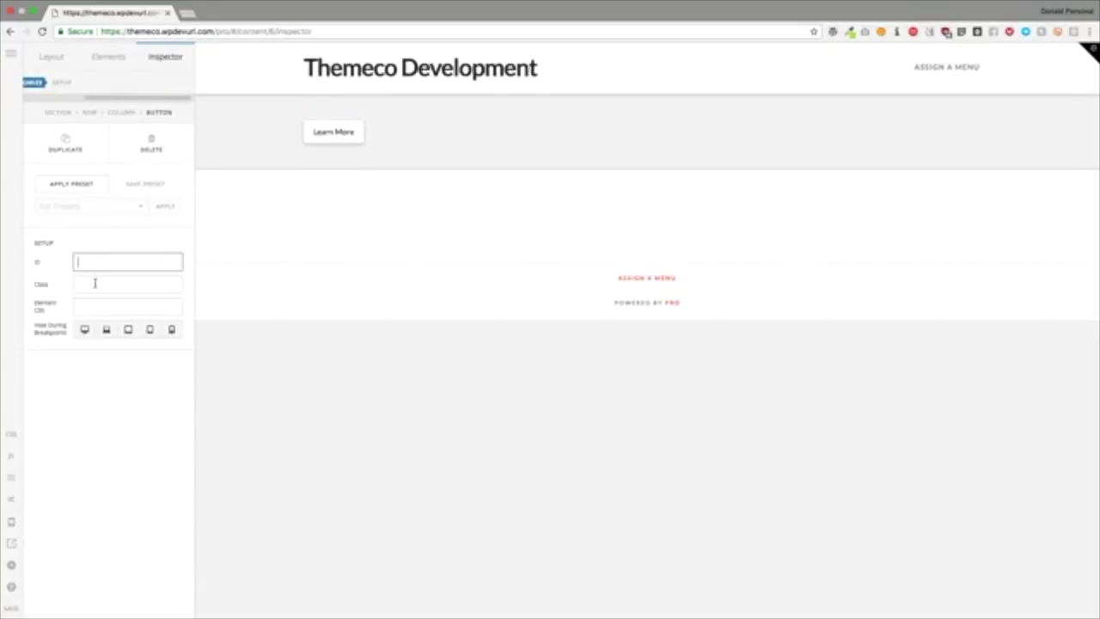
pyautogui.click(95, 285)
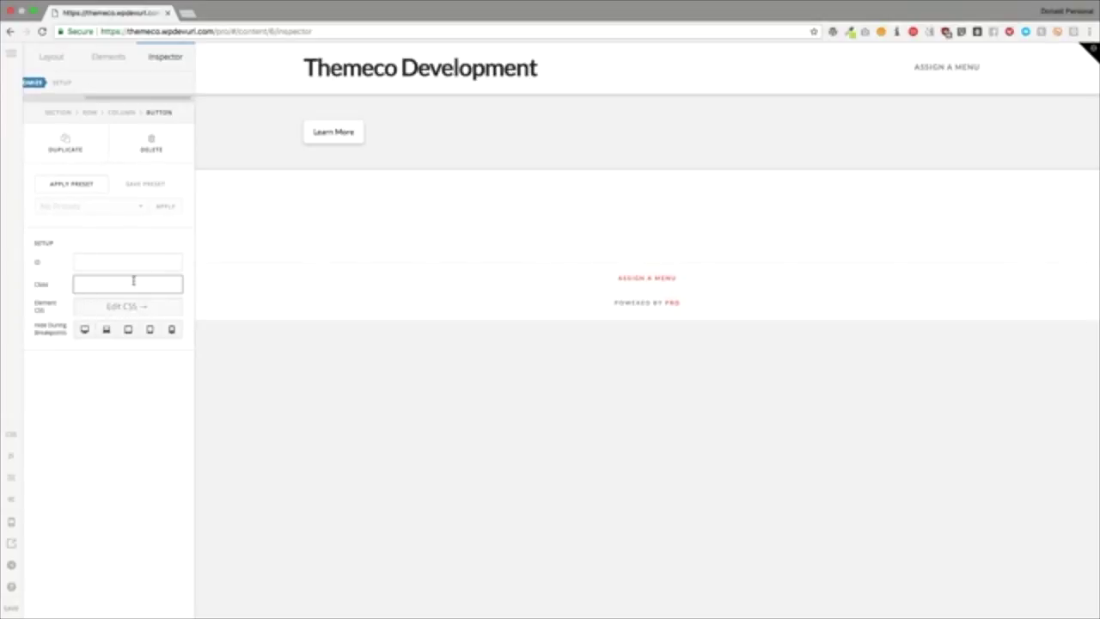
pyautogui.click(130, 239)
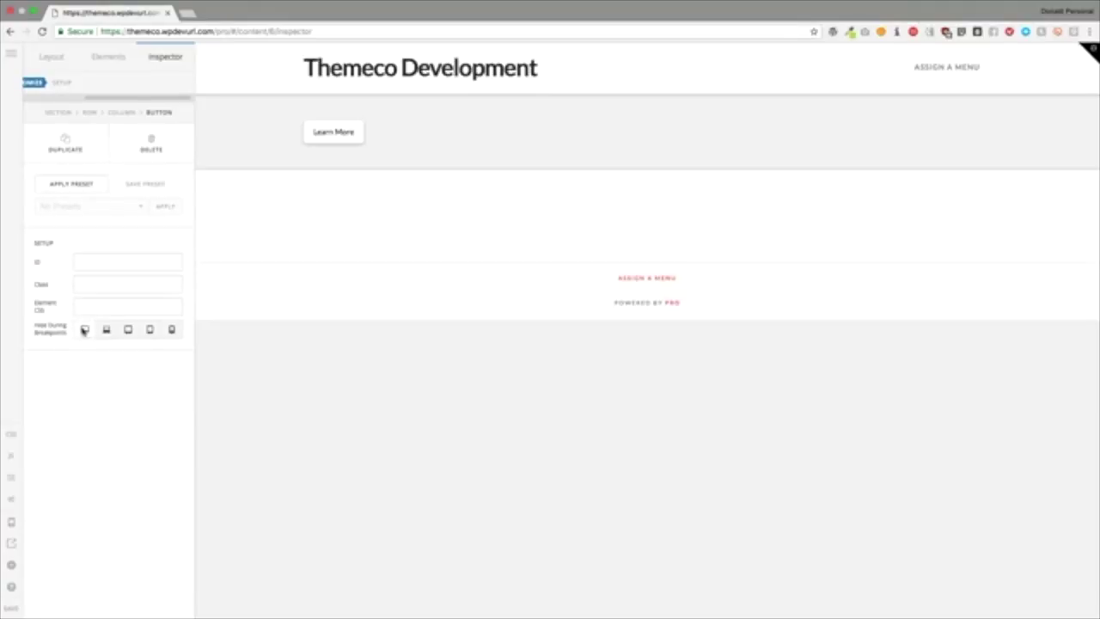
pyautogui.click(83, 327)
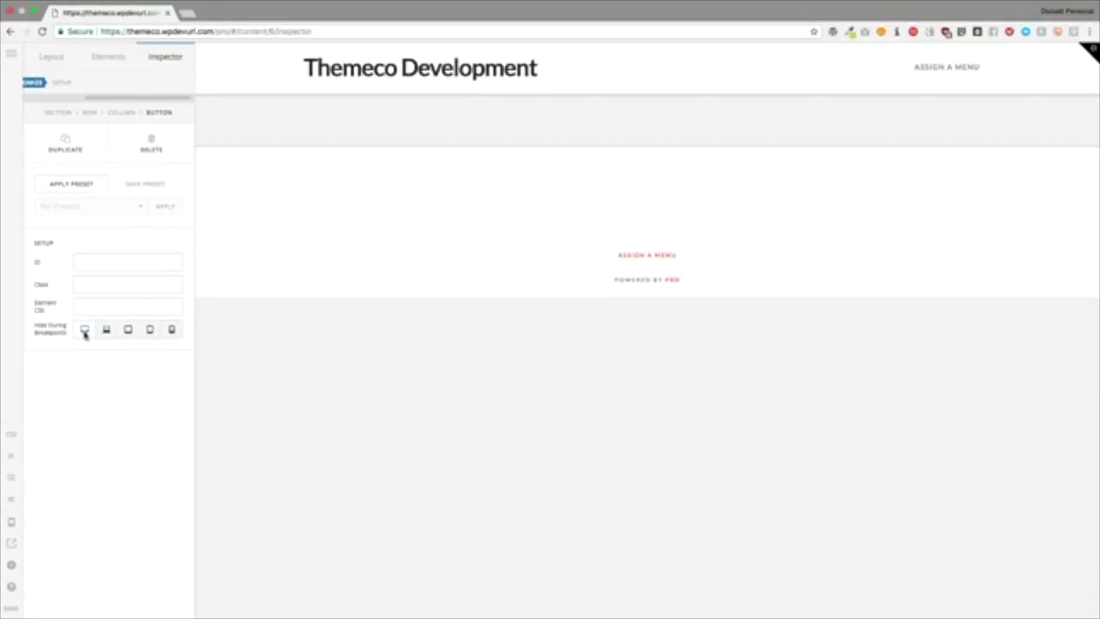
pyautogui.click(84, 331)
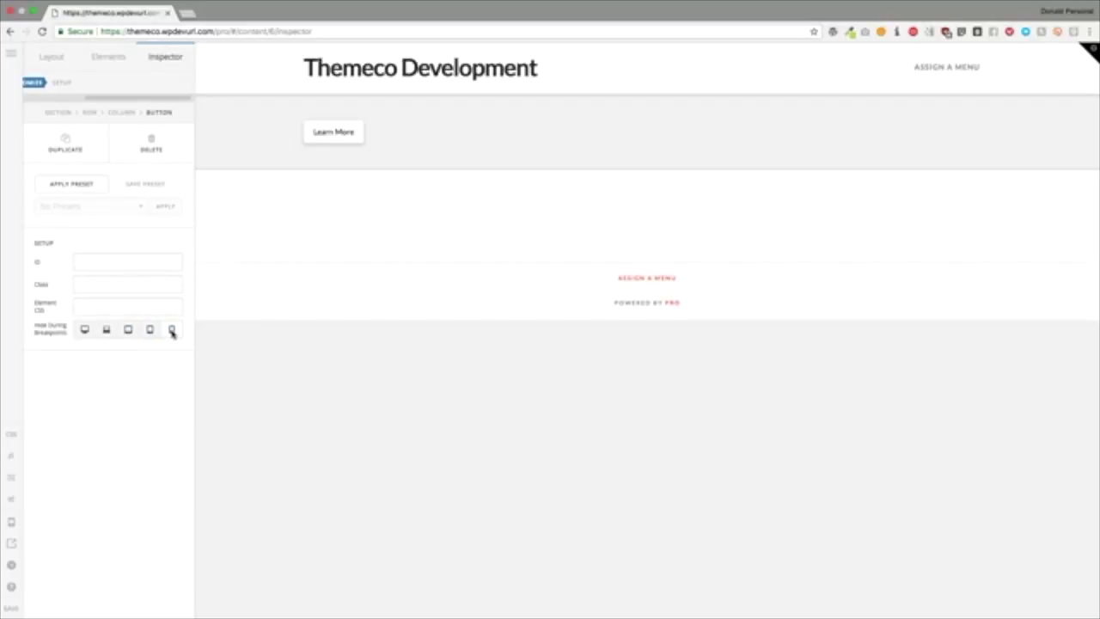
pyautogui.click(85, 331)
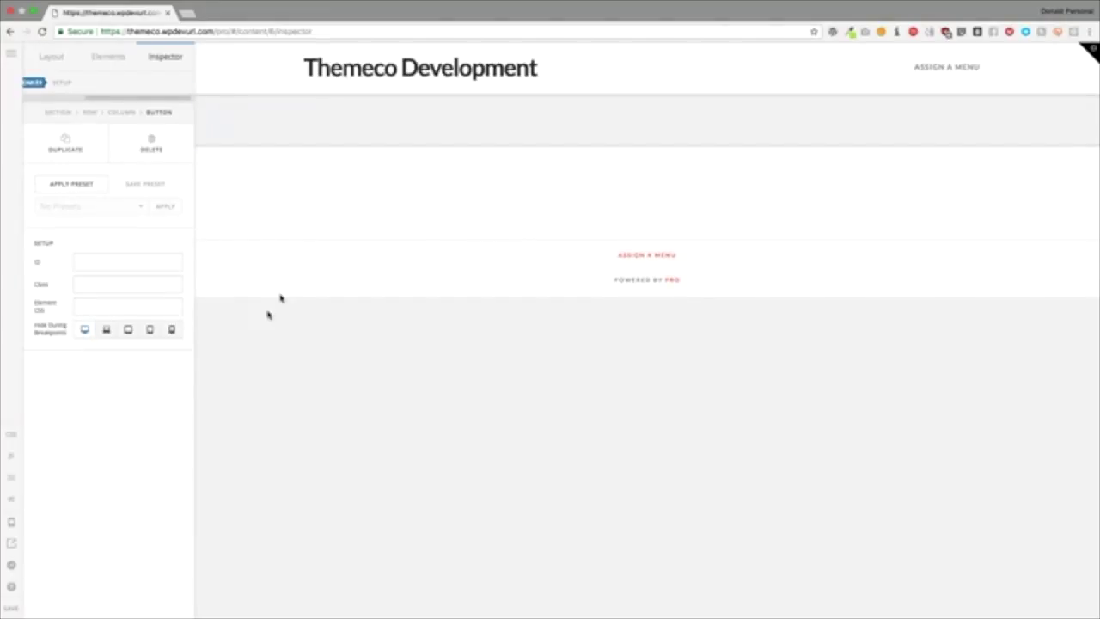
# Step: Switch to the outline view of Section, Row, Column and Button, then back to the preview
pyautogui.click(10, 480)
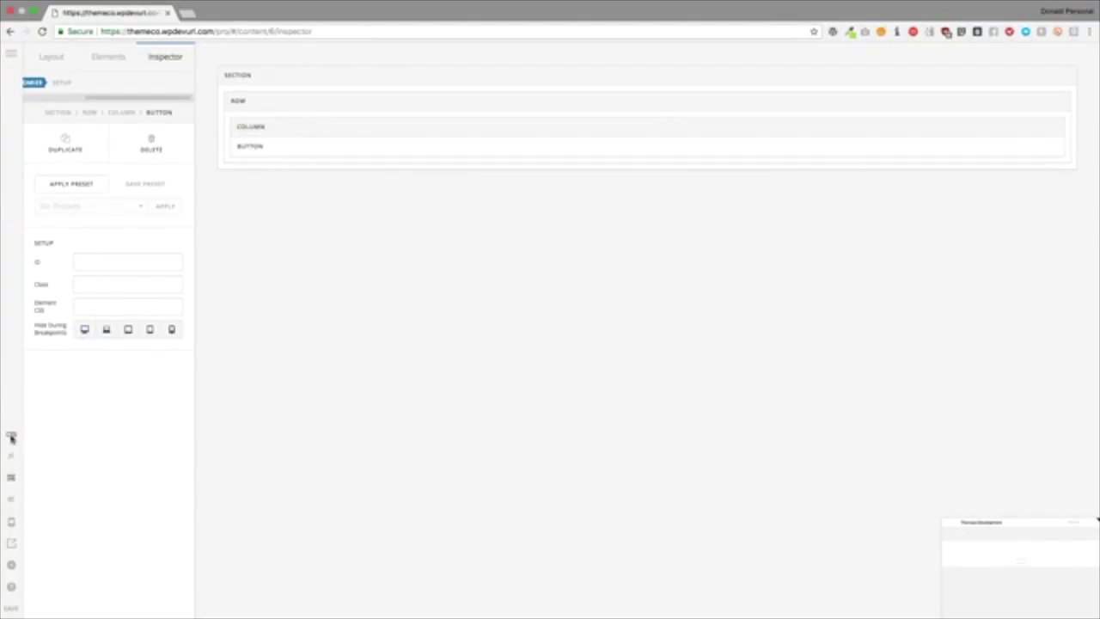
pyautogui.click(11, 478)
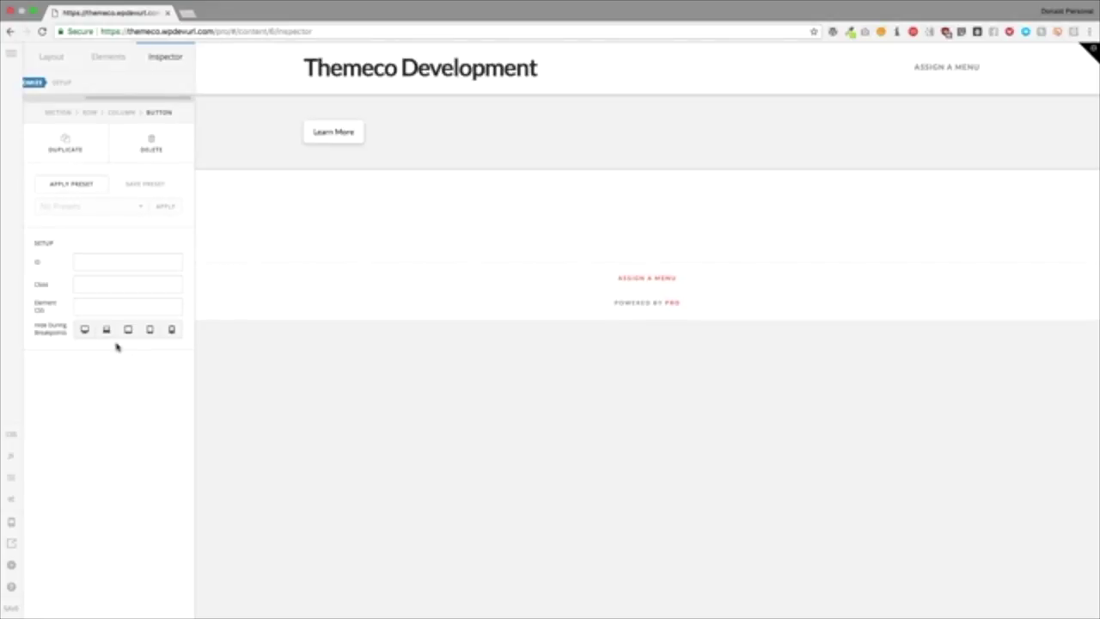
# Step: Add a Gap element below the Learn More button
pyautogui.click(109, 56)
pyautogui.write('gap')
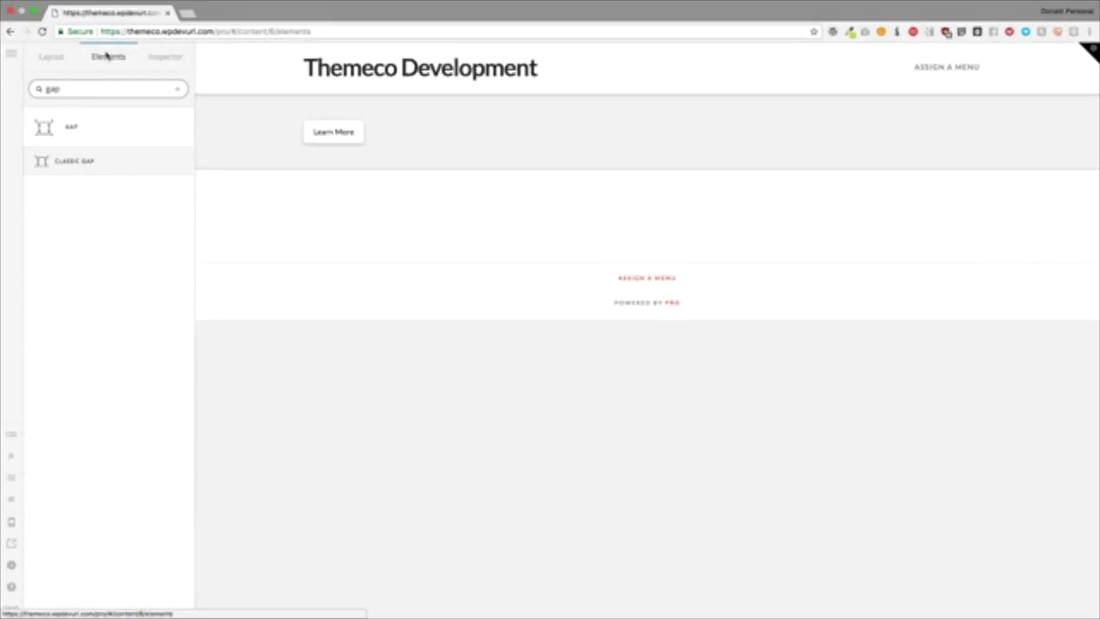
pyautogui.moveTo(101, 124); pyautogui.dragTo(361, 142)
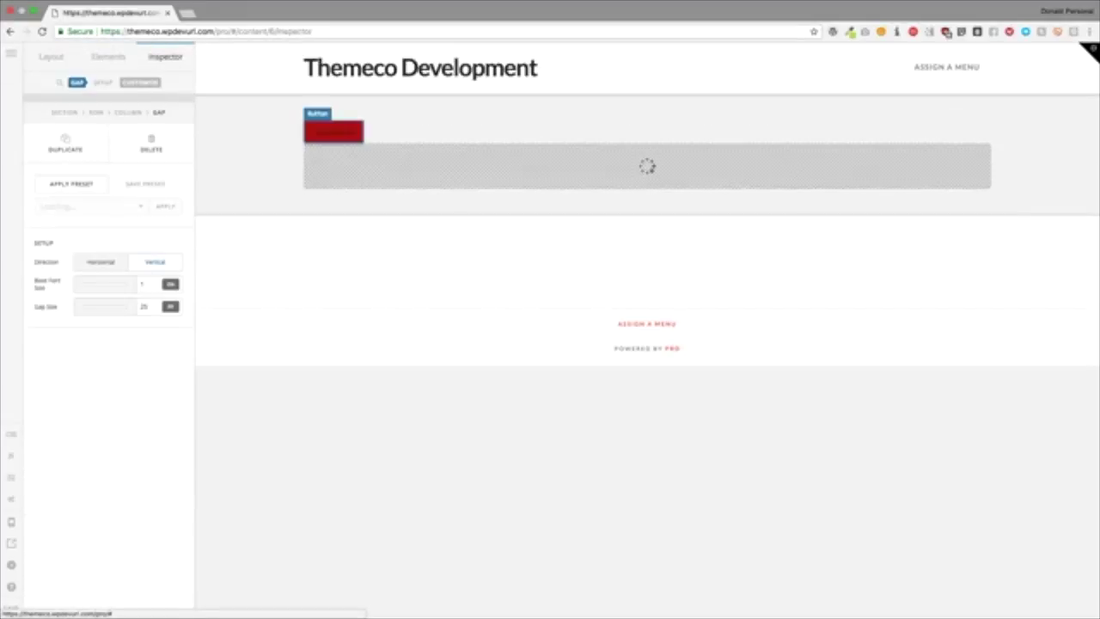
# Step: Add a second Button element beneath the gap
pyautogui.click(115, 60)
pyautogui.write('butt')
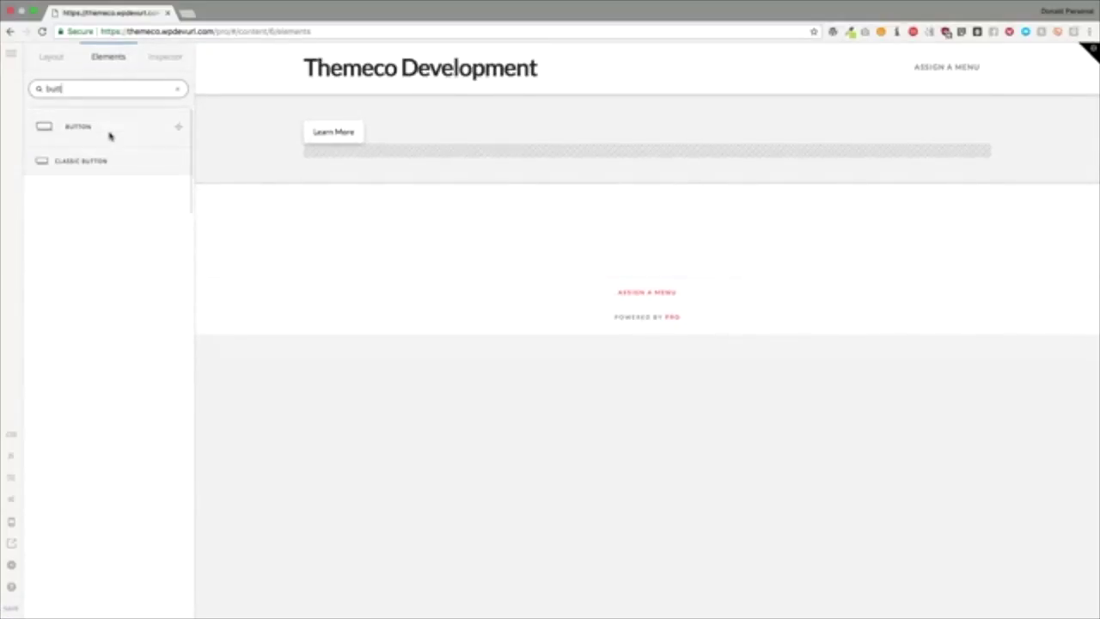
pyautogui.moveTo(109, 135); pyautogui.dragTo(348, 157)
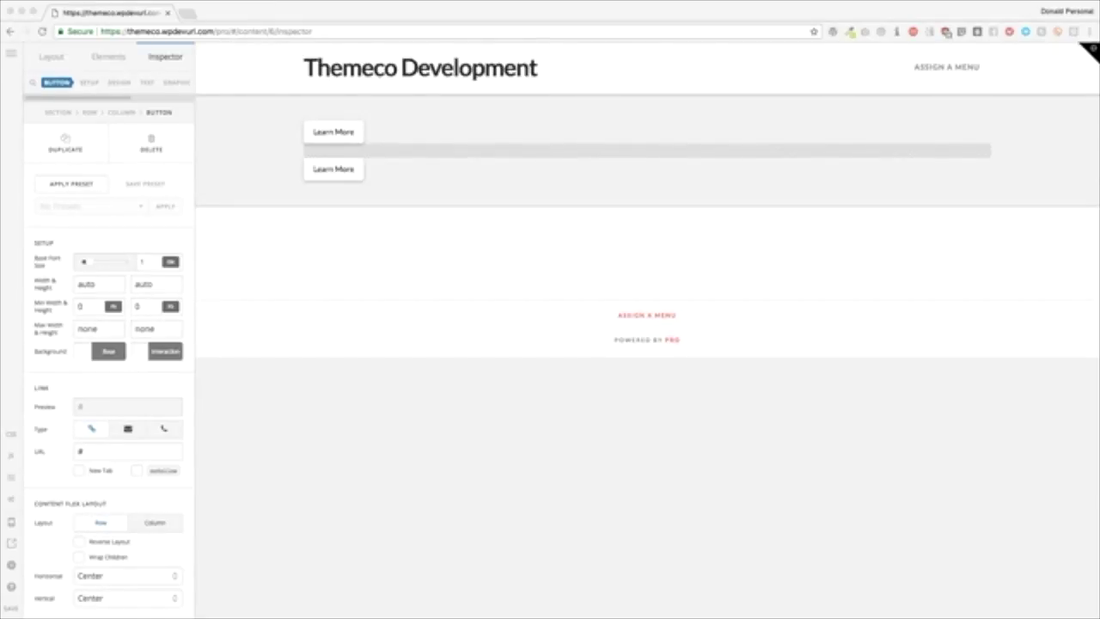
pyautogui.click(120, 222)
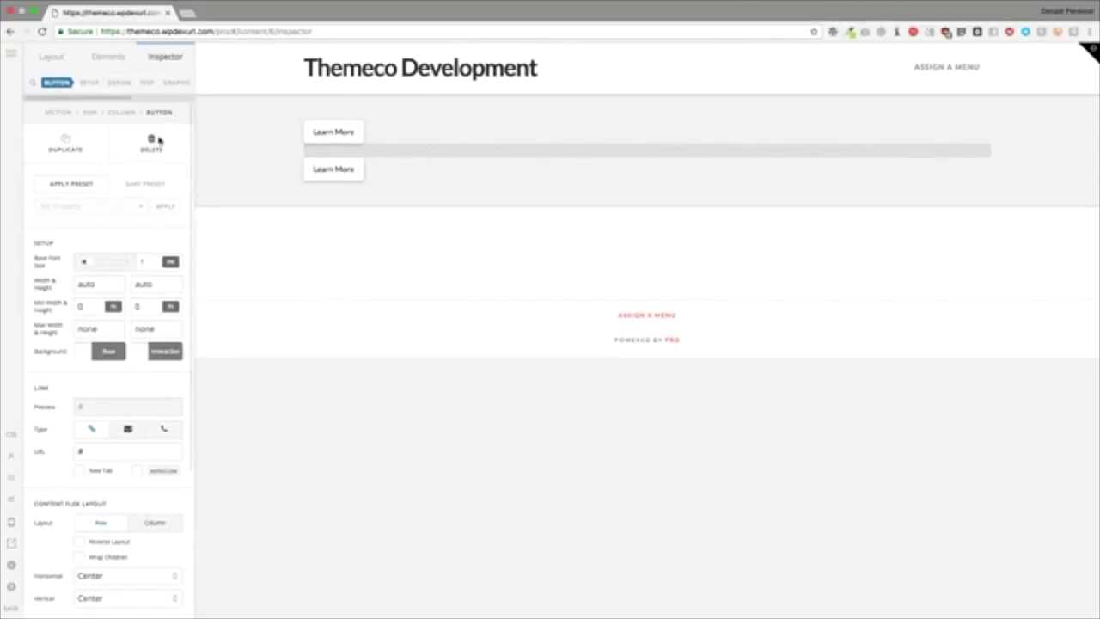
# Step: Delete the section holding both buttons and add a new empty section
pyautogui.click(248, 153)
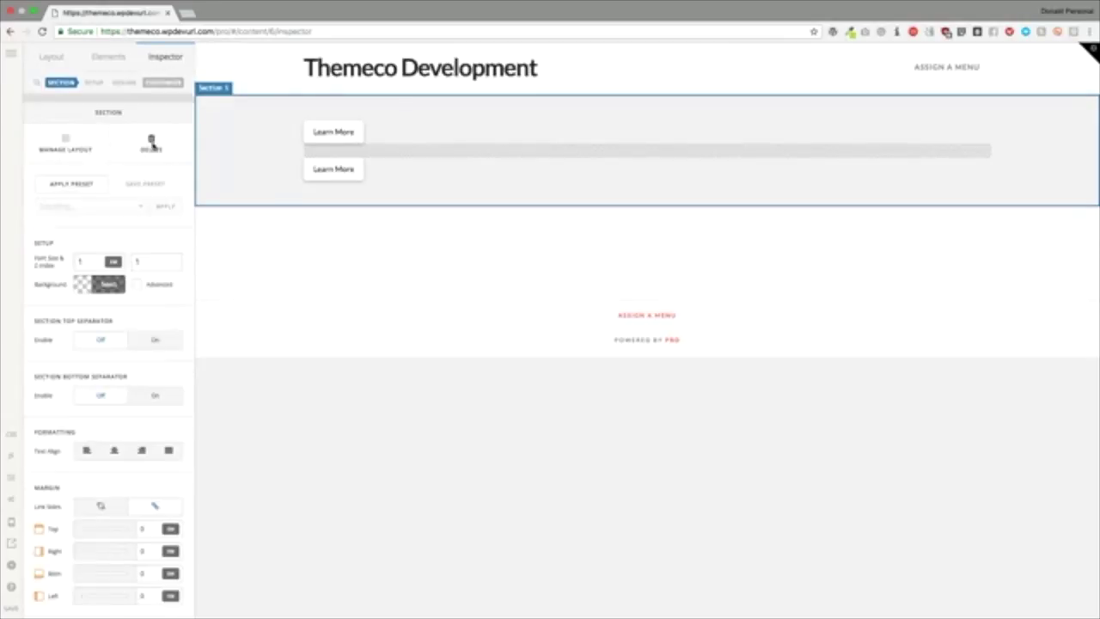
pyautogui.doubleClick(151, 143)
pyautogui.click(50, 57)
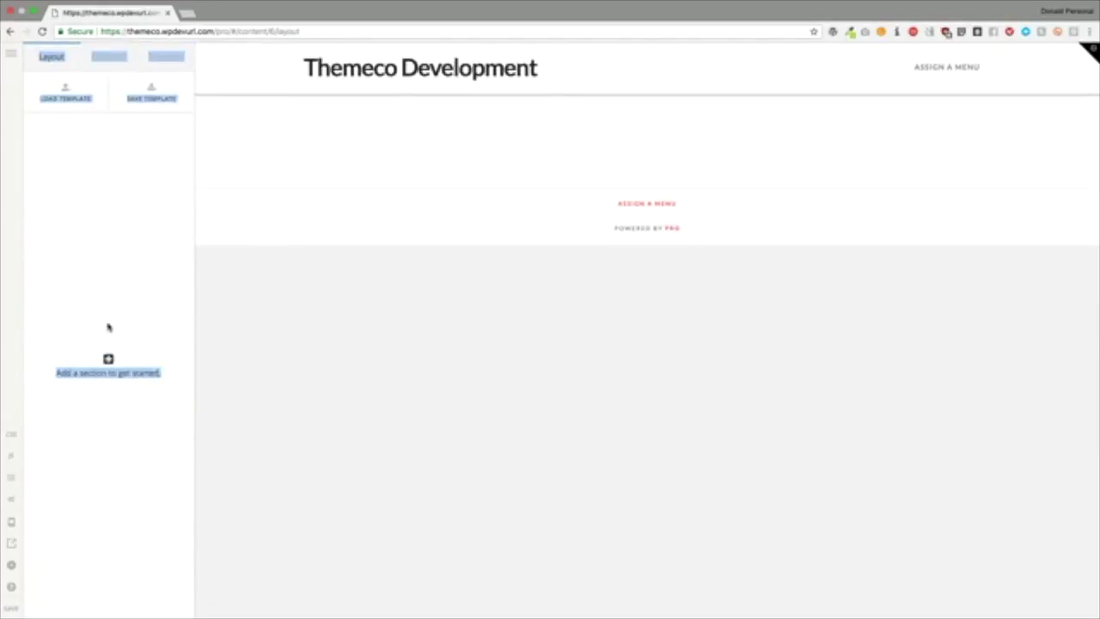
pyautogui.click(109, 342)
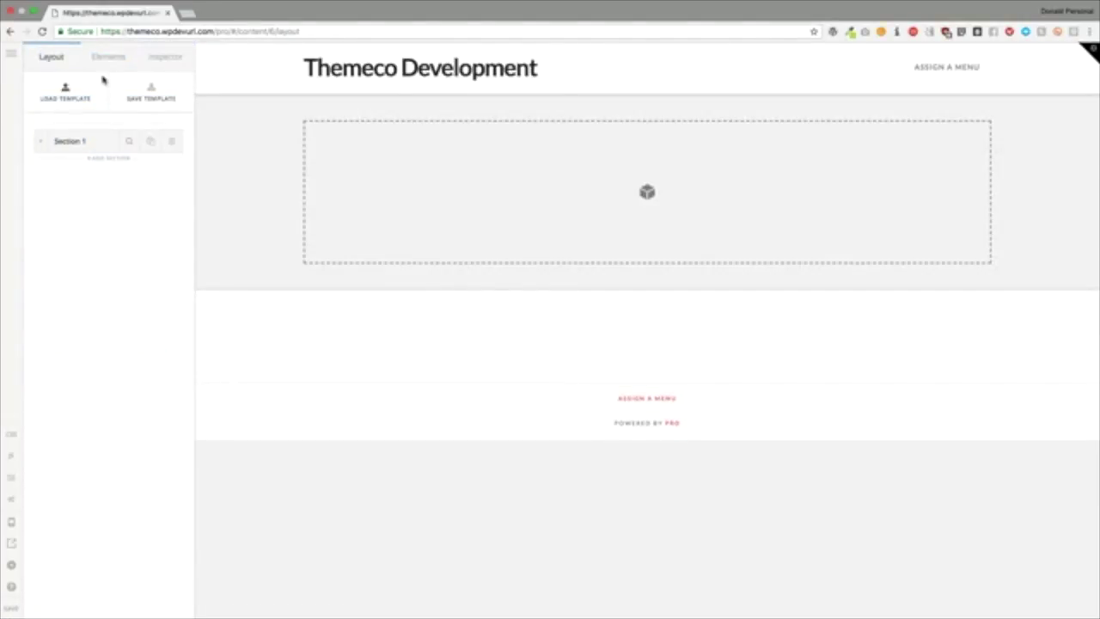
# Step: Place a Content Area into the empty section and view its HTML
pyautogui.click(107, 59)
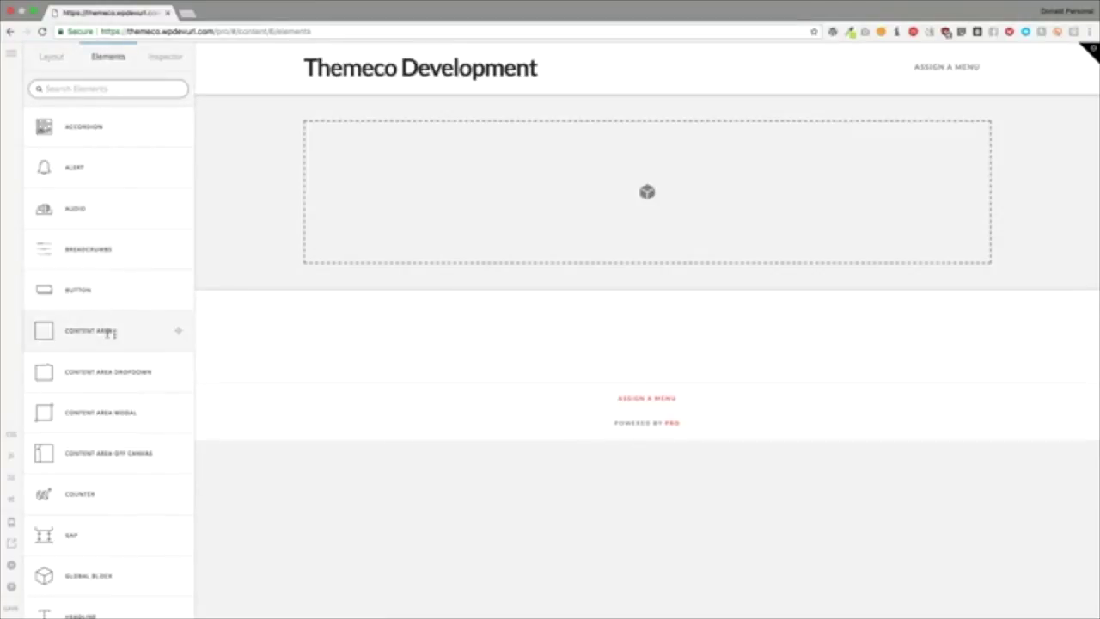
pyautogui.moveTo(110, 333); pyautogui.dragTo(418, 181)
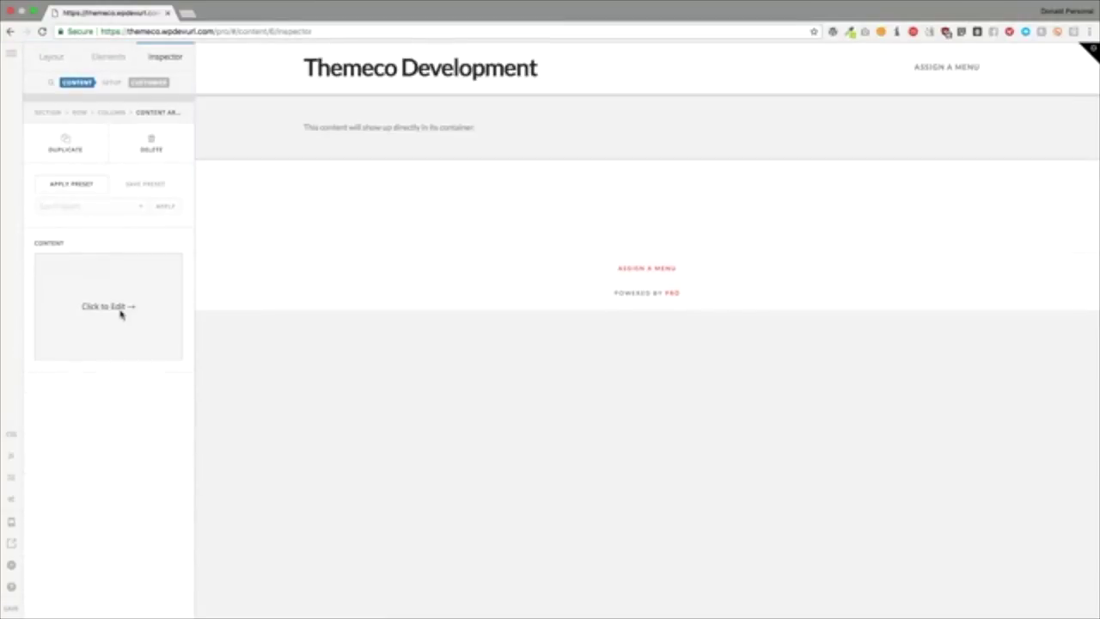
pyautogui.click(107, 307)
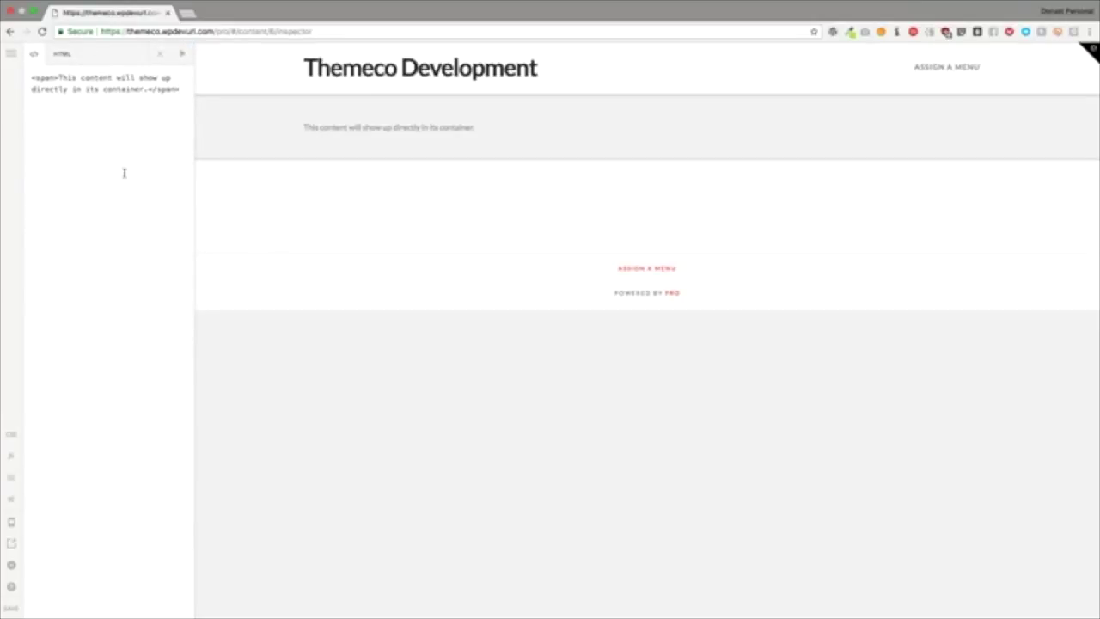
pyautogui.click(160, 53)
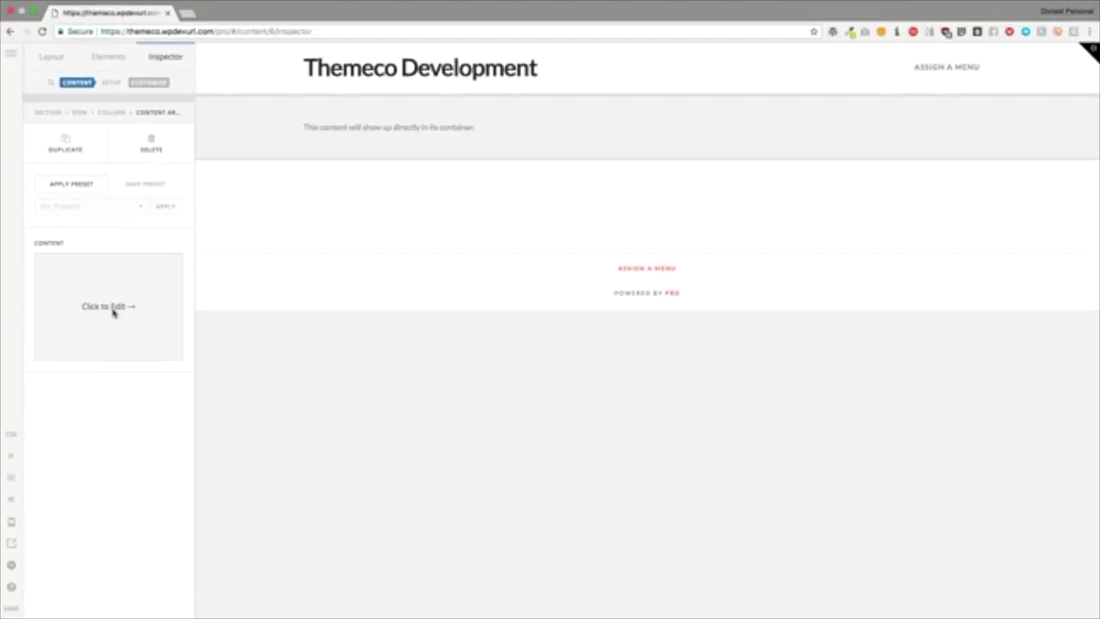
# Step: Look over the Content Area's ID, Class and other customize settings
pyautogui.click(146, 82)
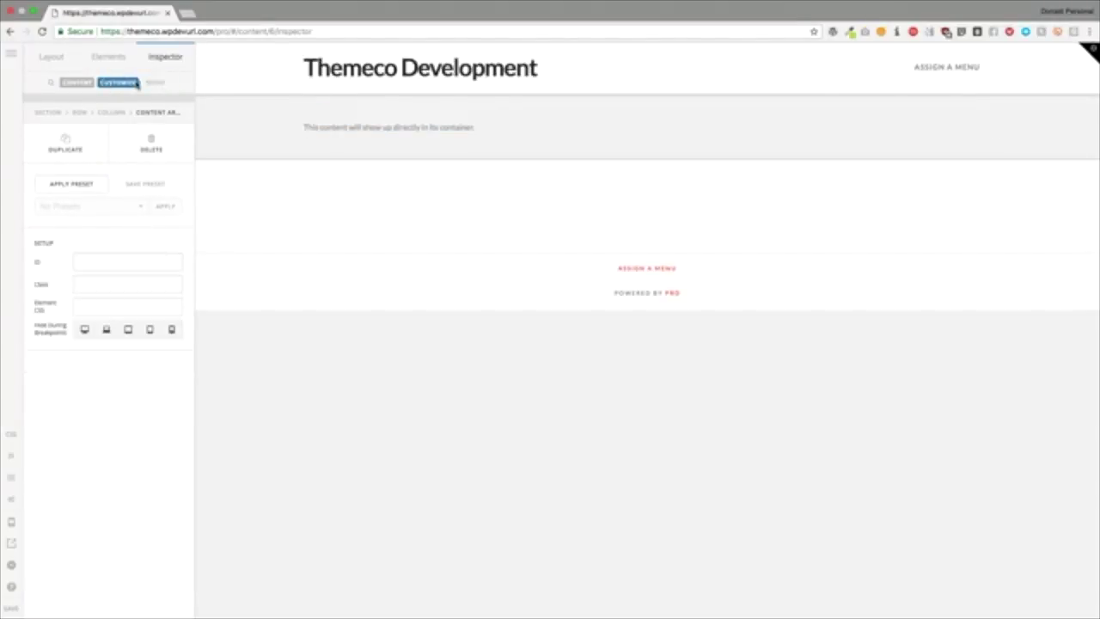
pyautogui.click(80, 262)
pyautogui.click(77, 288)
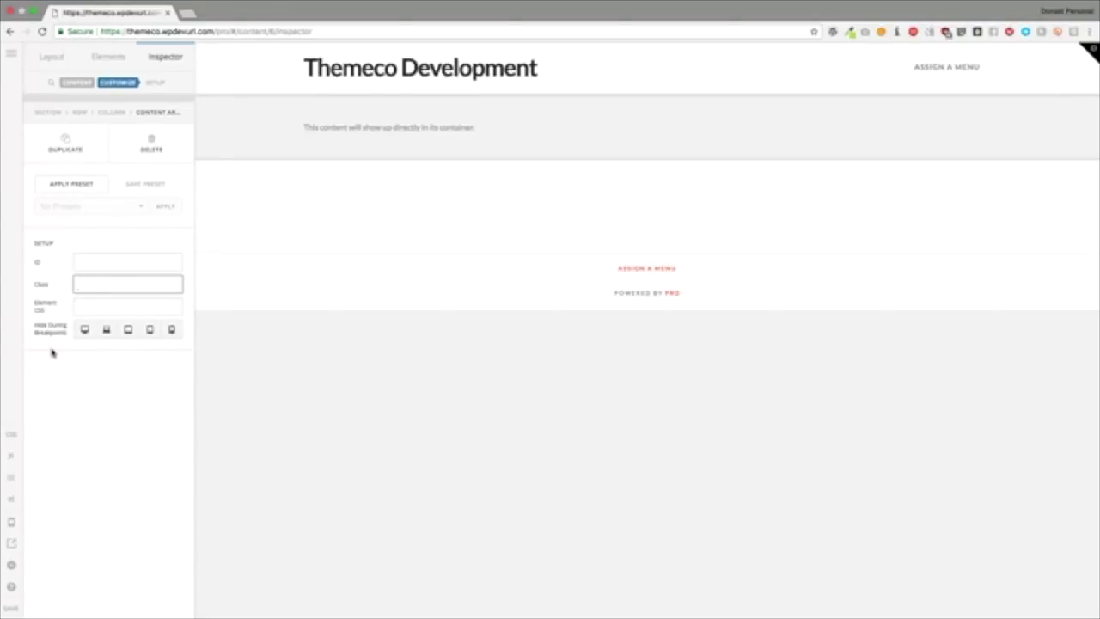
pyautogui.moveTo(36, 326); pyautogui.dragTo(105, 326)
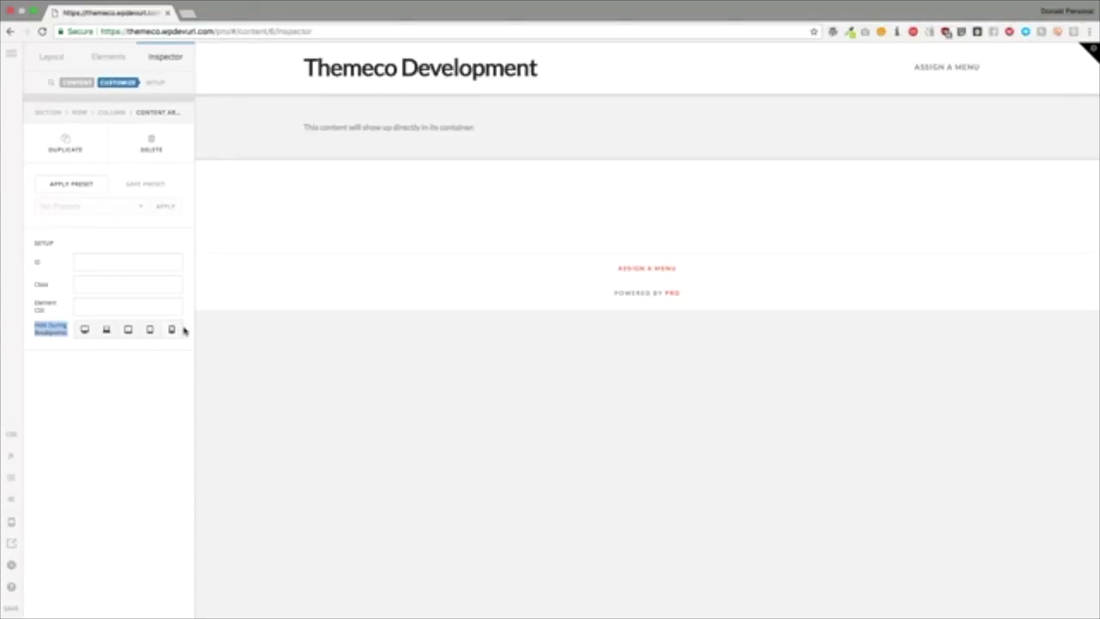
# Step: Check the Content Area's HTML content once more, then delete the element
pyautogui.click(76, 82)
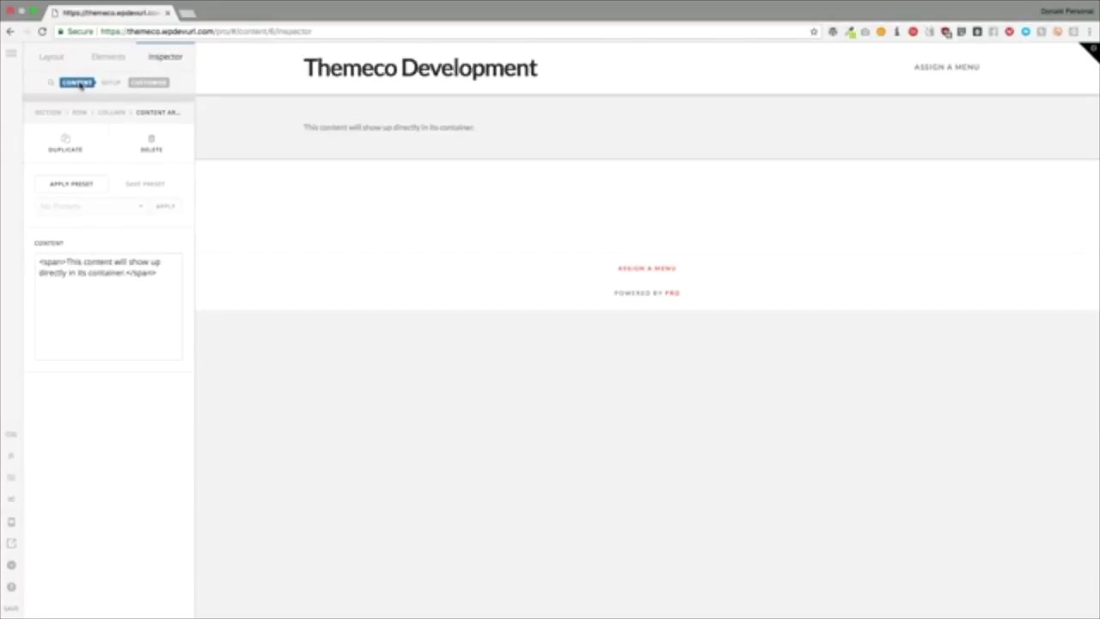
pyautogui.click(97, 314)
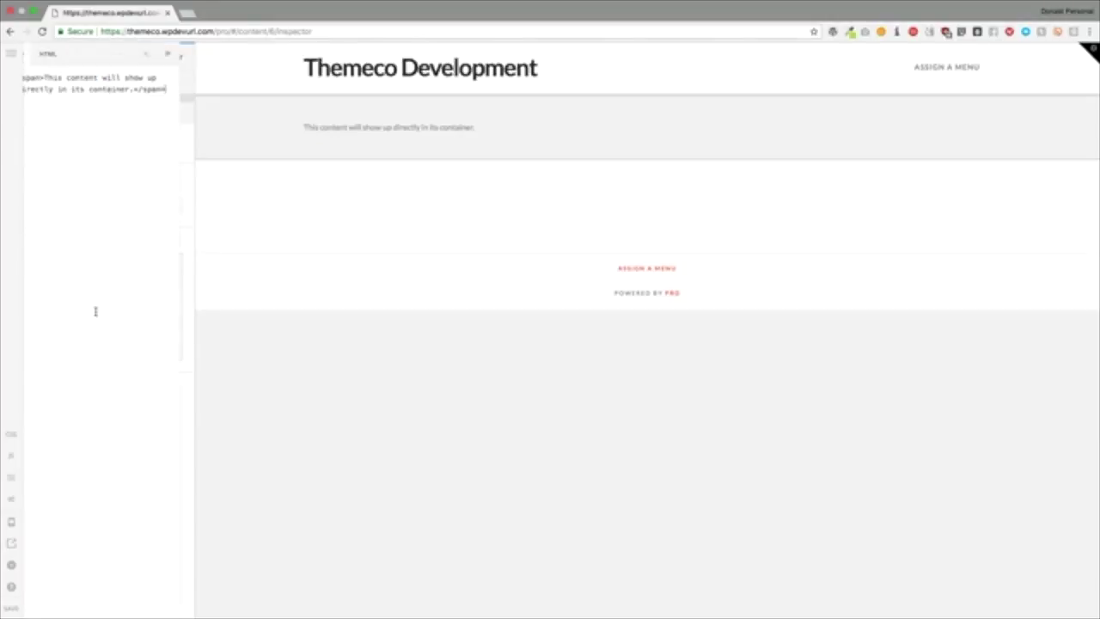
pyautogui.click(163, 54)
pyautogui.click(153, 140)
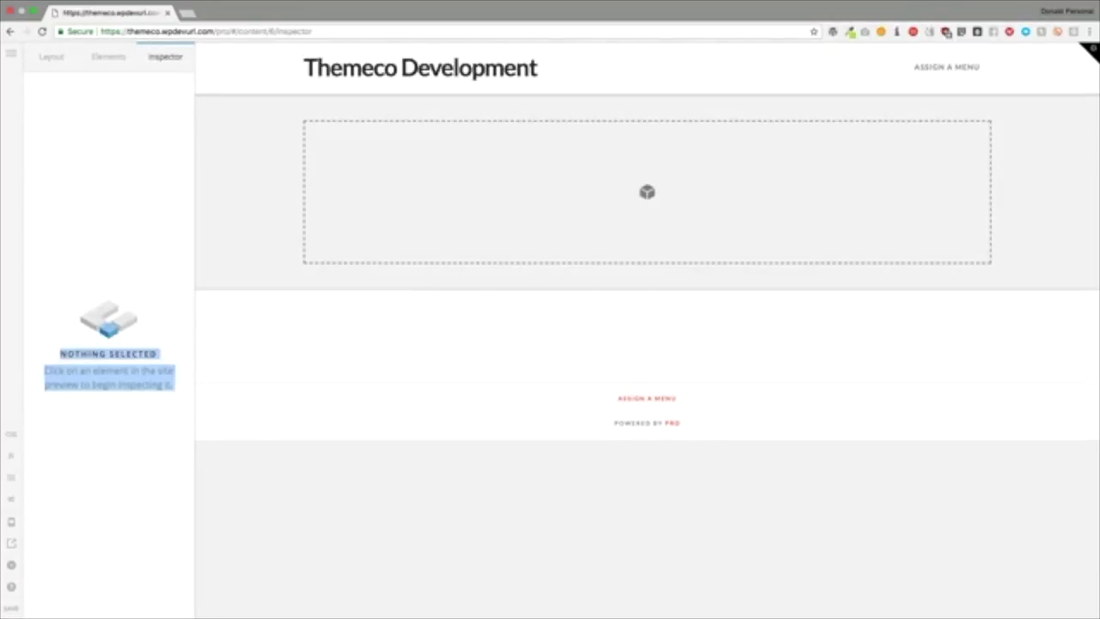
# Step: Drop a Content Area Dropdown into the empty section and open and close its panel
pyautogui.click(111, 241)
pyautogui.click(106, 56)
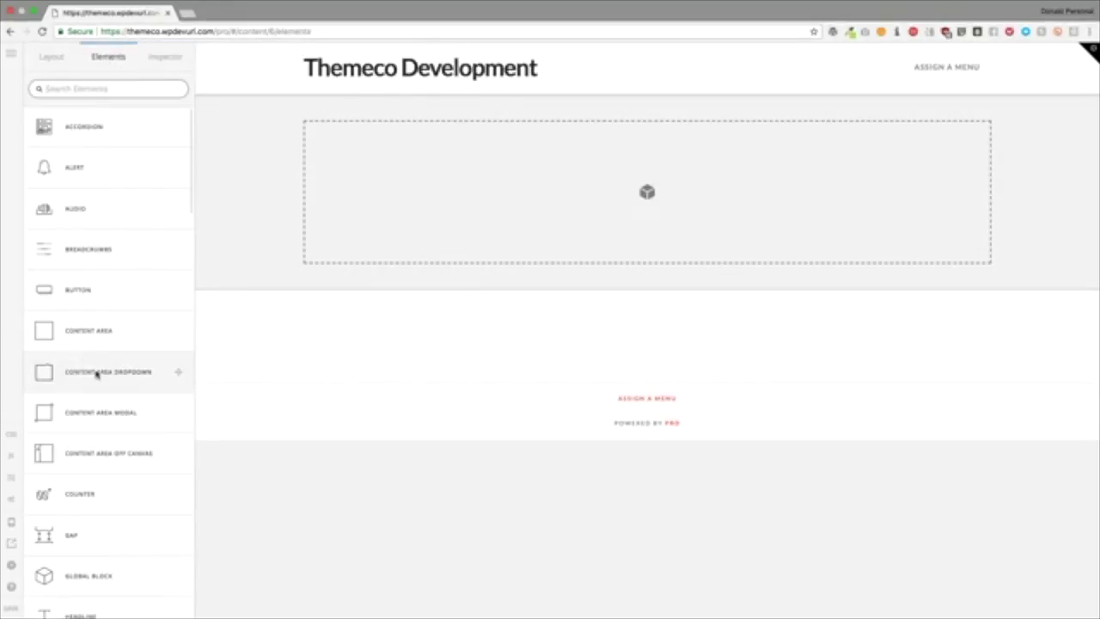
pyautogui.moveTo(97, 374); pyautogui.dragTo(432, 209)
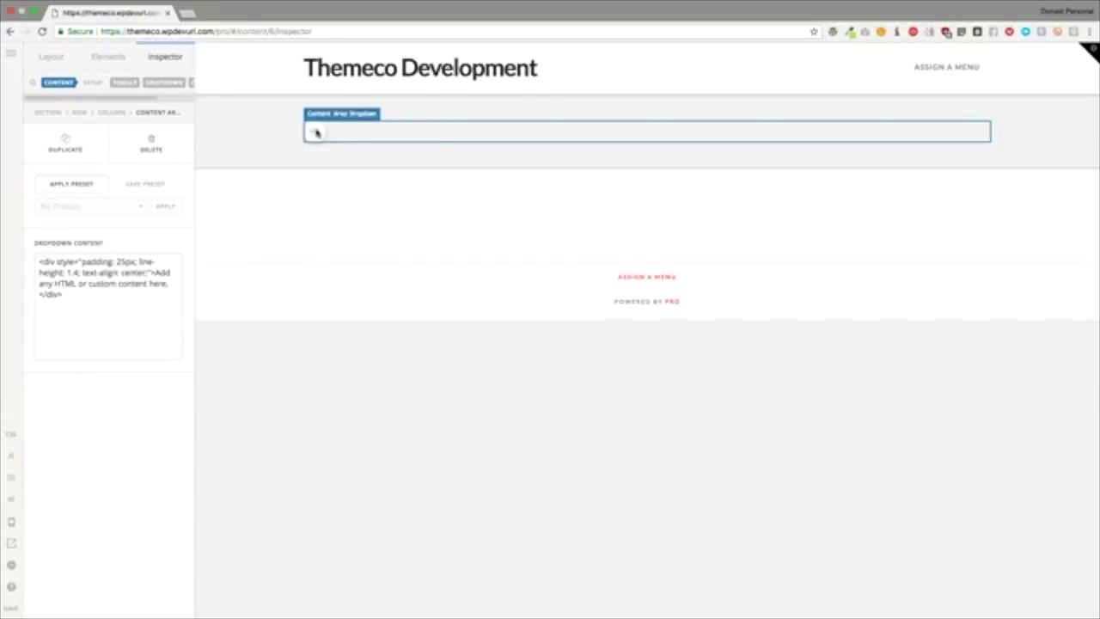
pyautogui.click(316, 133)
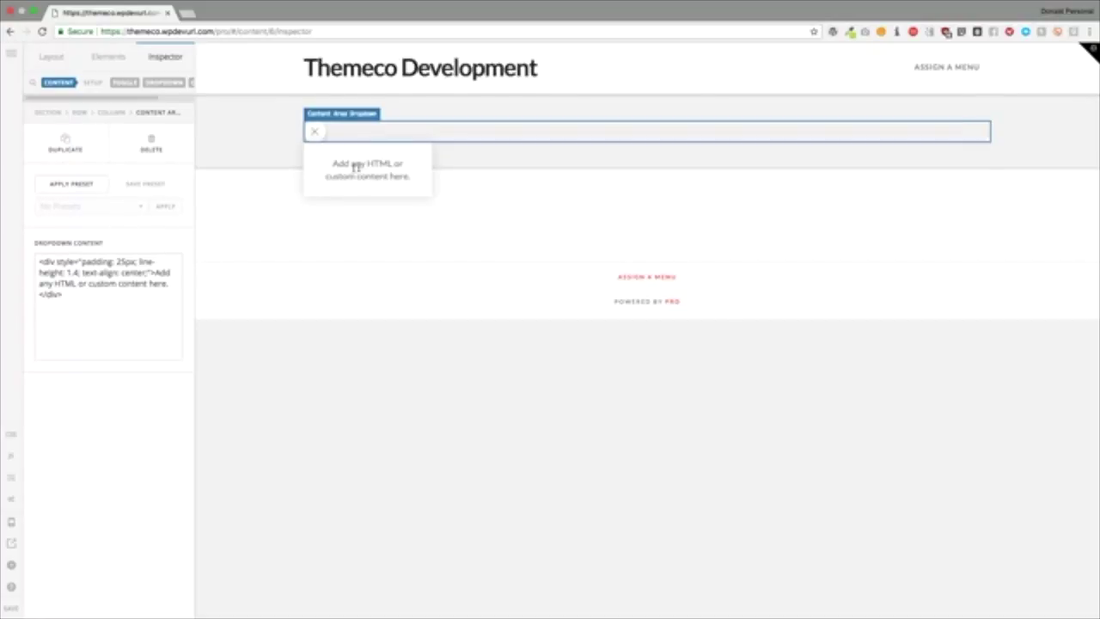
pyautogui.click(314, 133)
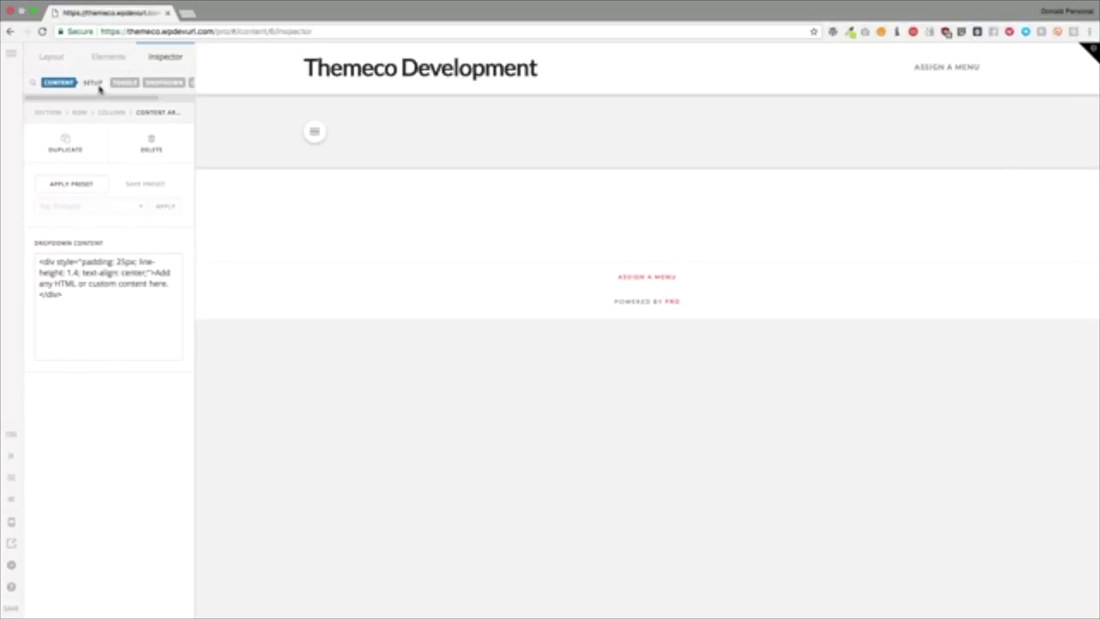
# Step: Set the dropdown toggle's Width and Height to 4
pyautogui.click(124, 83)
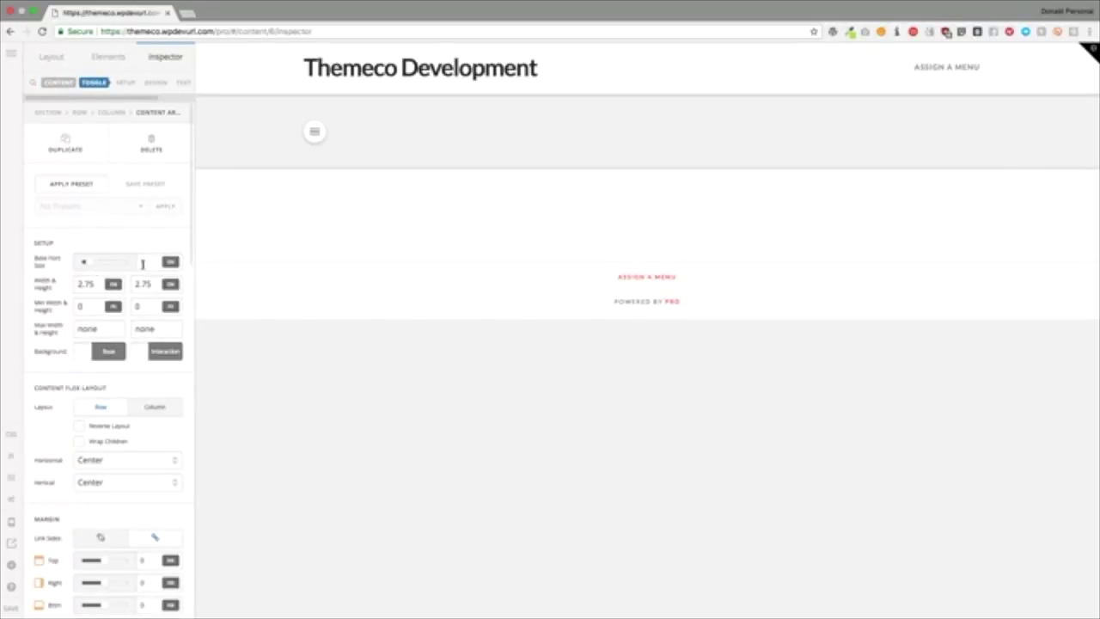
pyautogui.click(143, 263)
pyautogui.press('Tab')
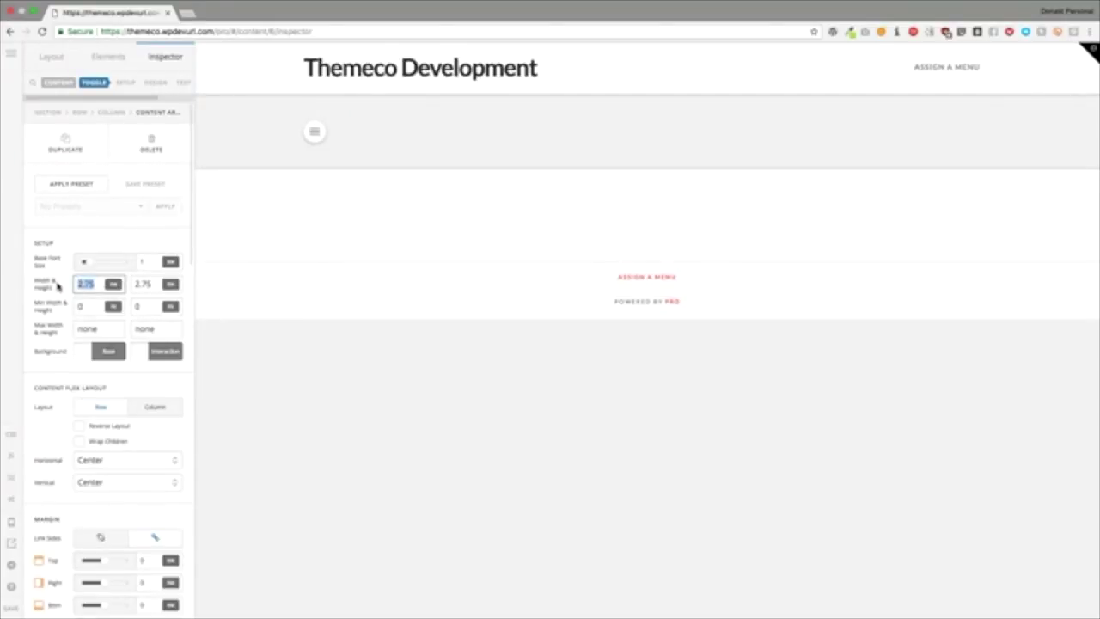
pyautogui.write('4')
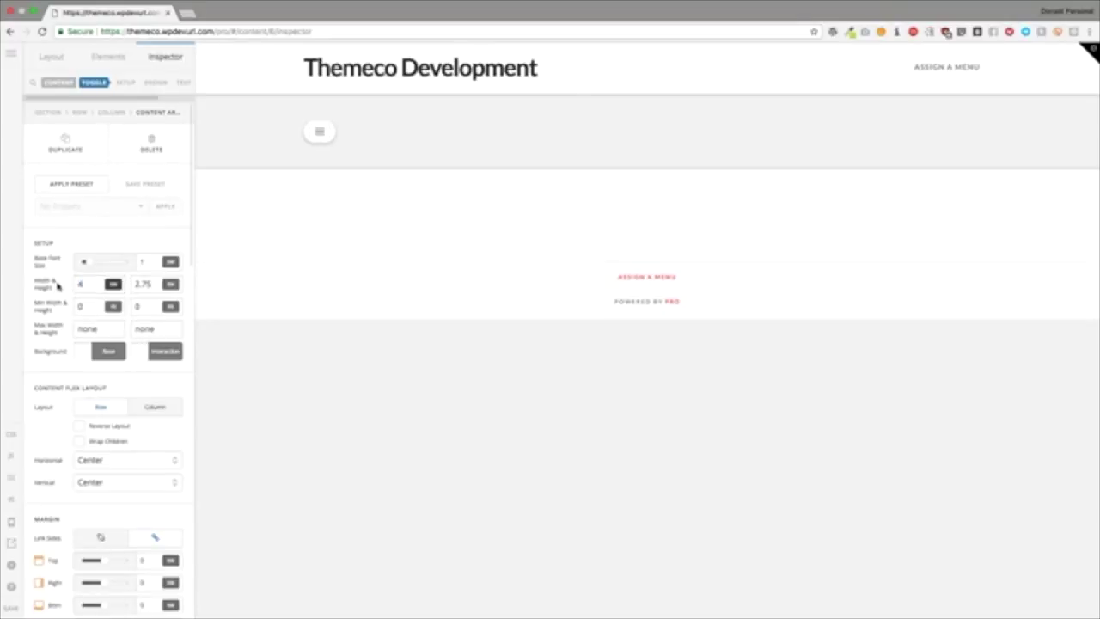
pyautogui.press('Tab')
pyautogui.write('4')
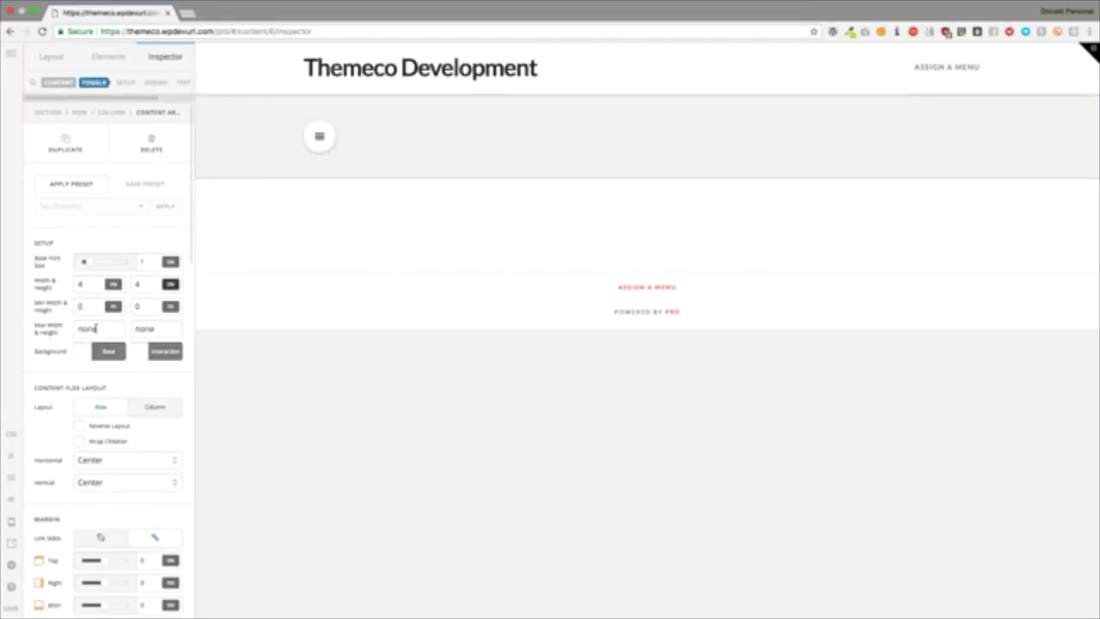
# Step: Give the toggle a red Background Base colour
pyautogui.click(108, 351)
pyautogui.click(275, 180)
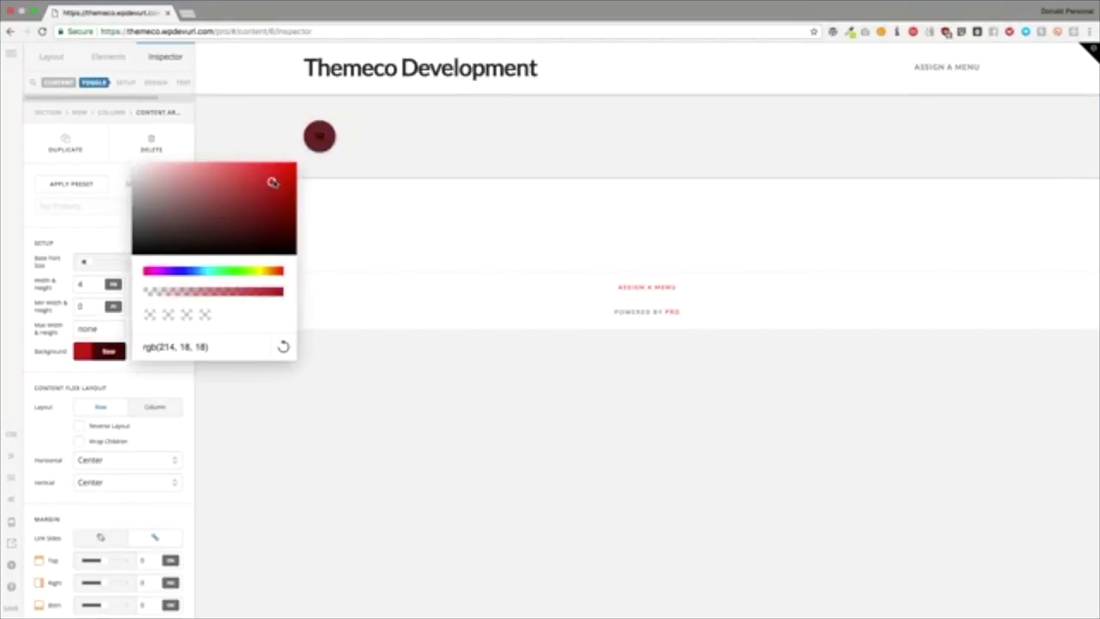
pyautogui.click(78, 233)
pyautogui.scroll(-2, 77, 311)
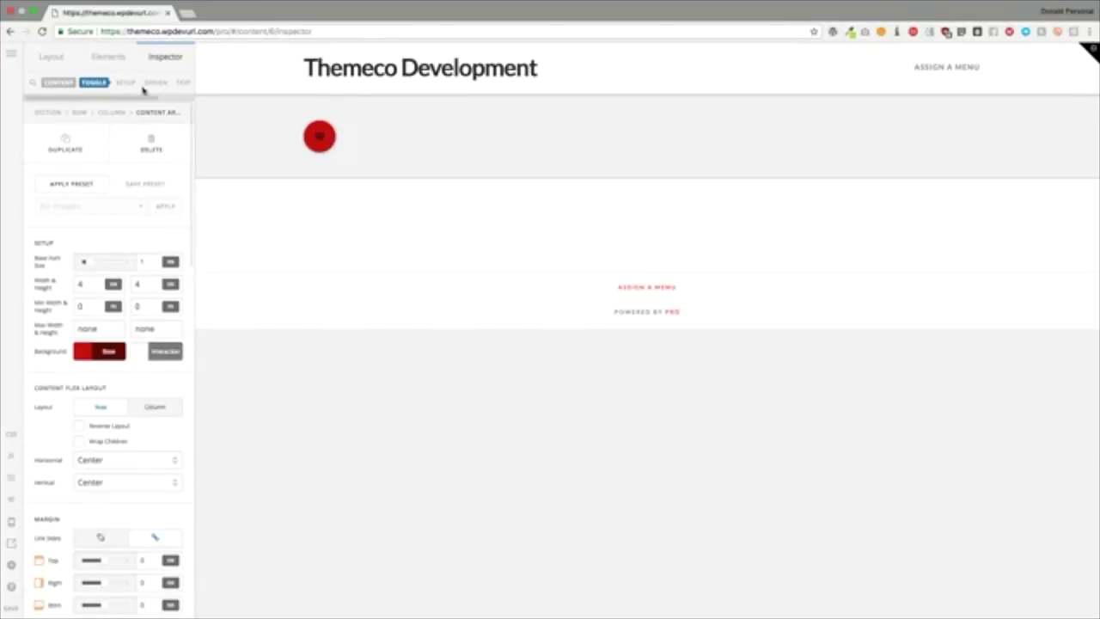
# Step: Turn the toggle's Text Setup on and its burger Graphic Setup off
pyautogui.click(183, 83)
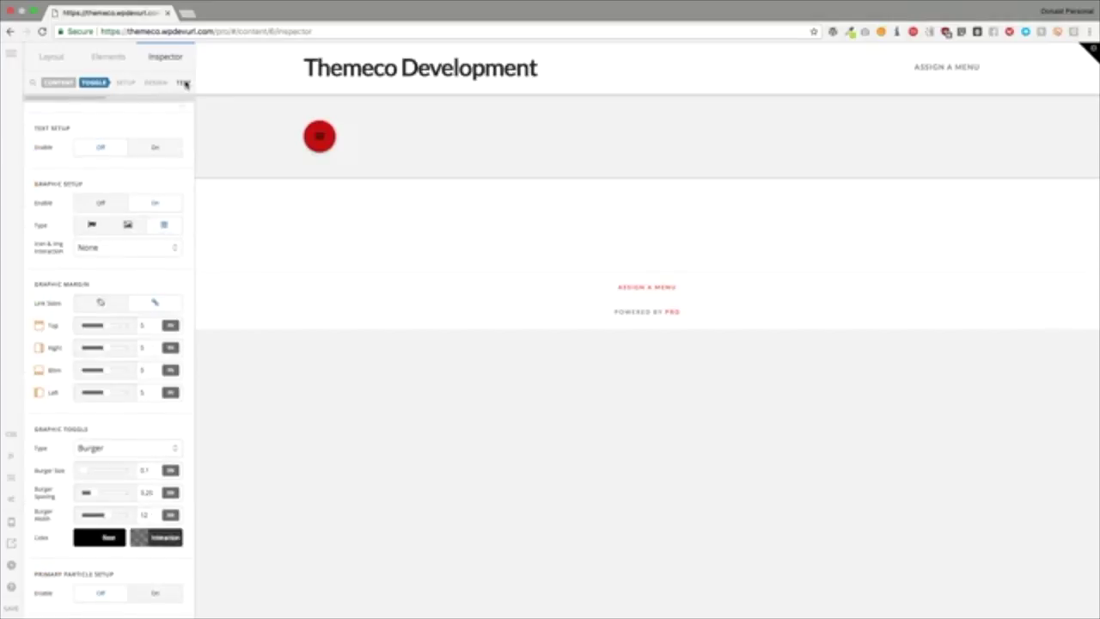
pyautogui.click(145, 138)
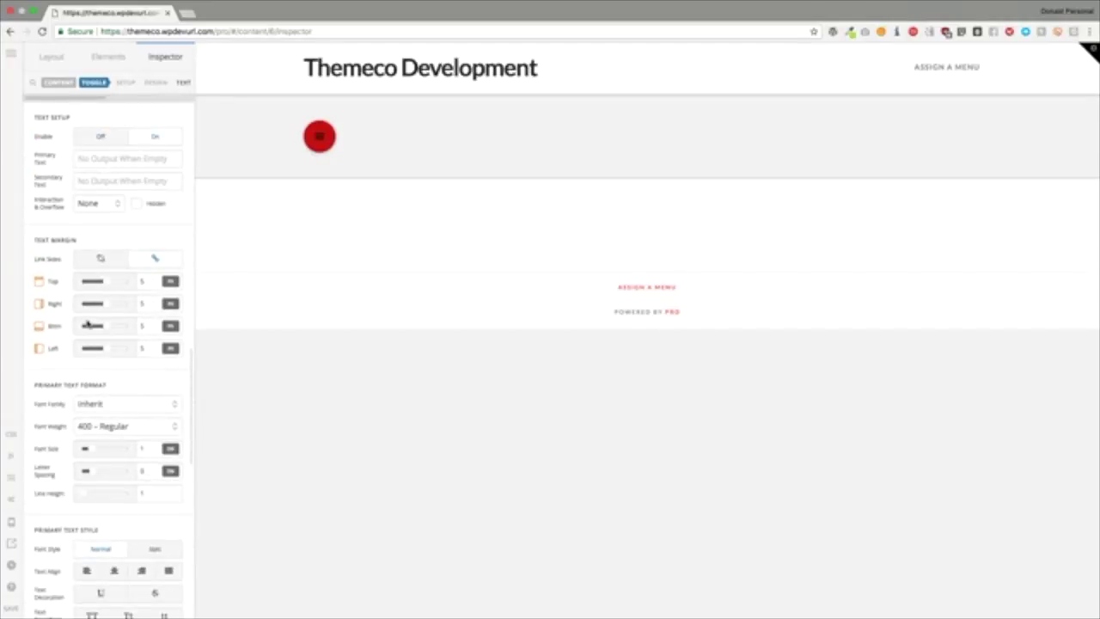
pyautogui.scroll(-5, 101, 363)
pyautogui.scroll(-1, 101, 363)
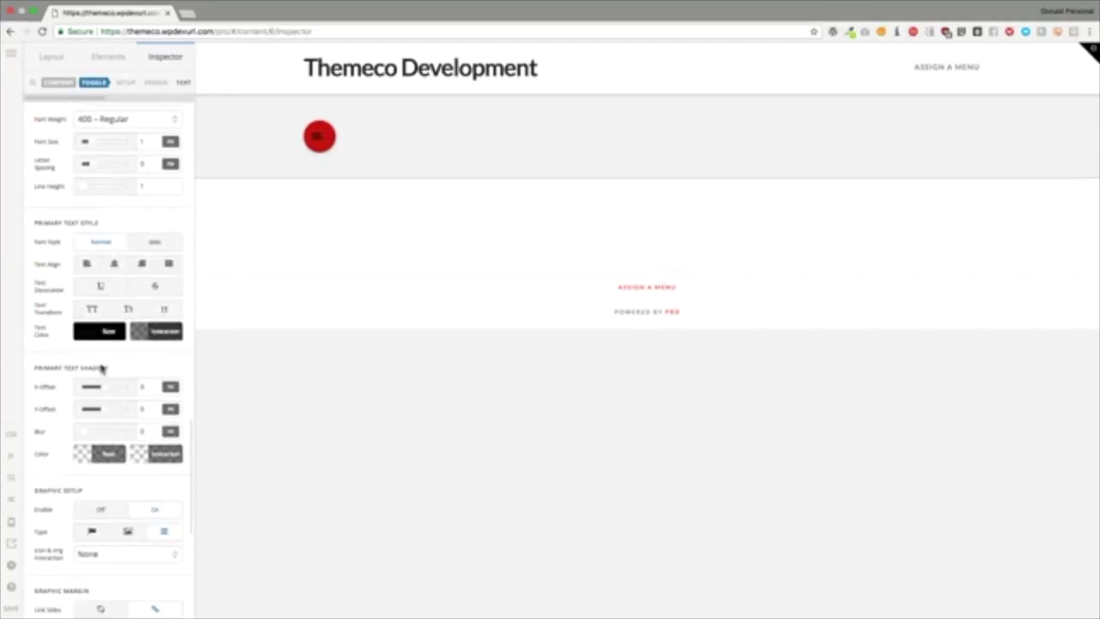
pyautogui.click(96, 511)
pyautogui.scroll(10, 92, 396)
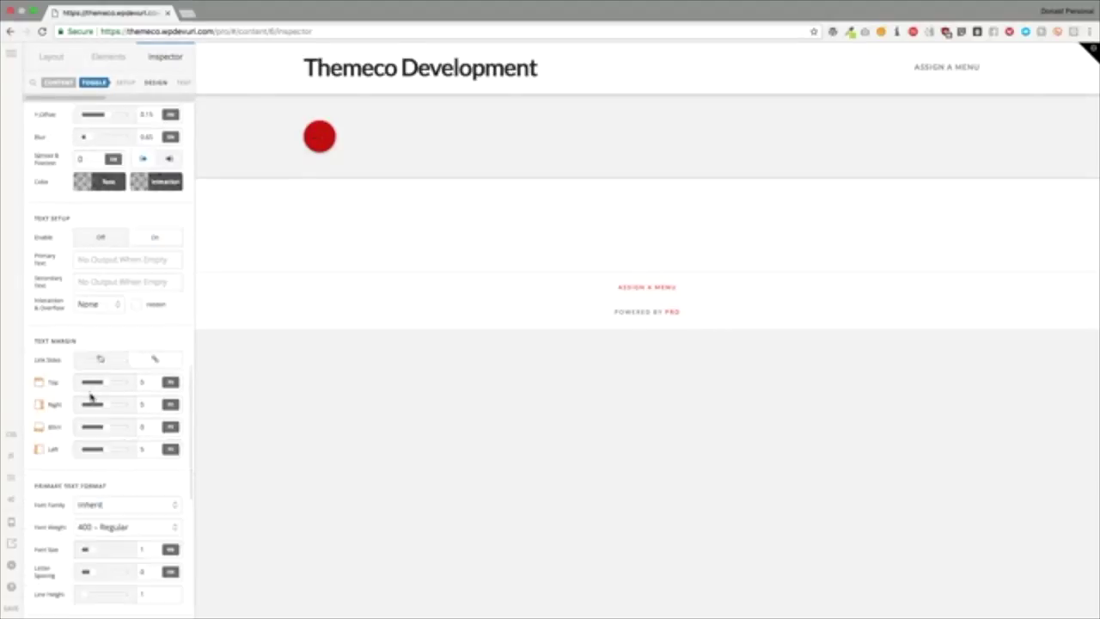
# Step: Set the toggle's Width and Height to auto
pyautogui.doubleClick(88, 286)
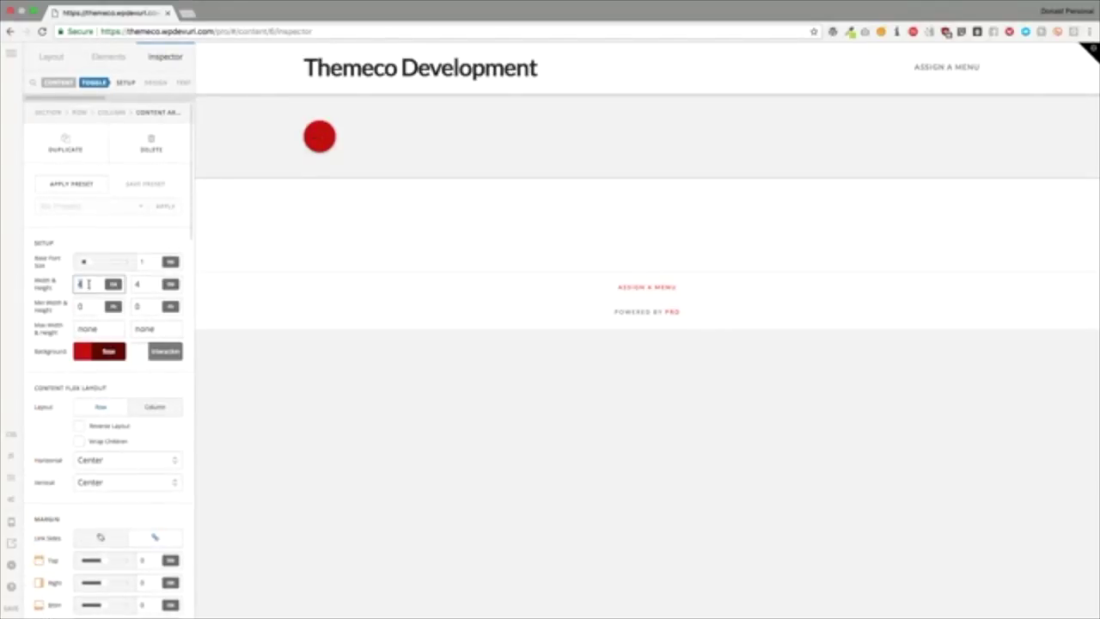
pyautogui.write('auto')
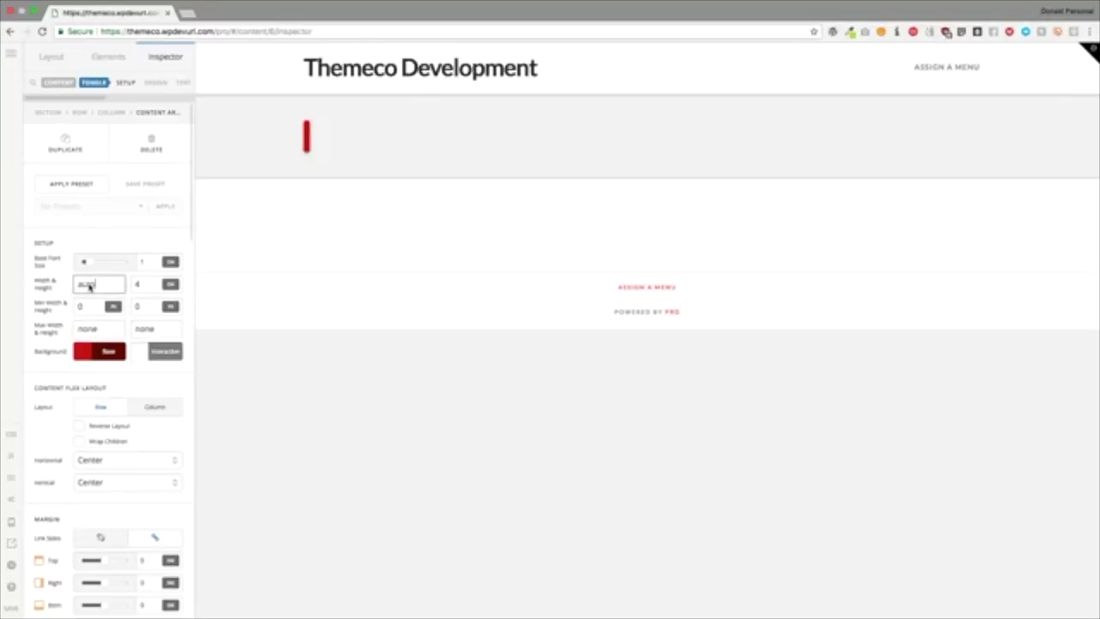
pyautogui.press('Tab')
pyautogui.write('auto')
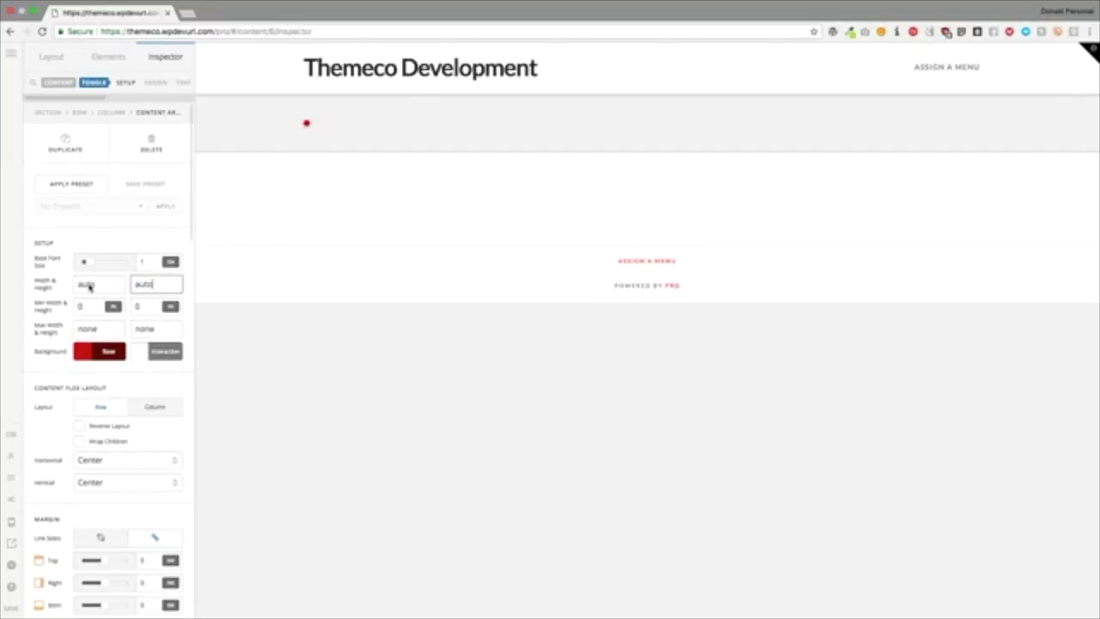
pyautogui.press('Tab')
pyautogui.scroll(-10, 101, 359)
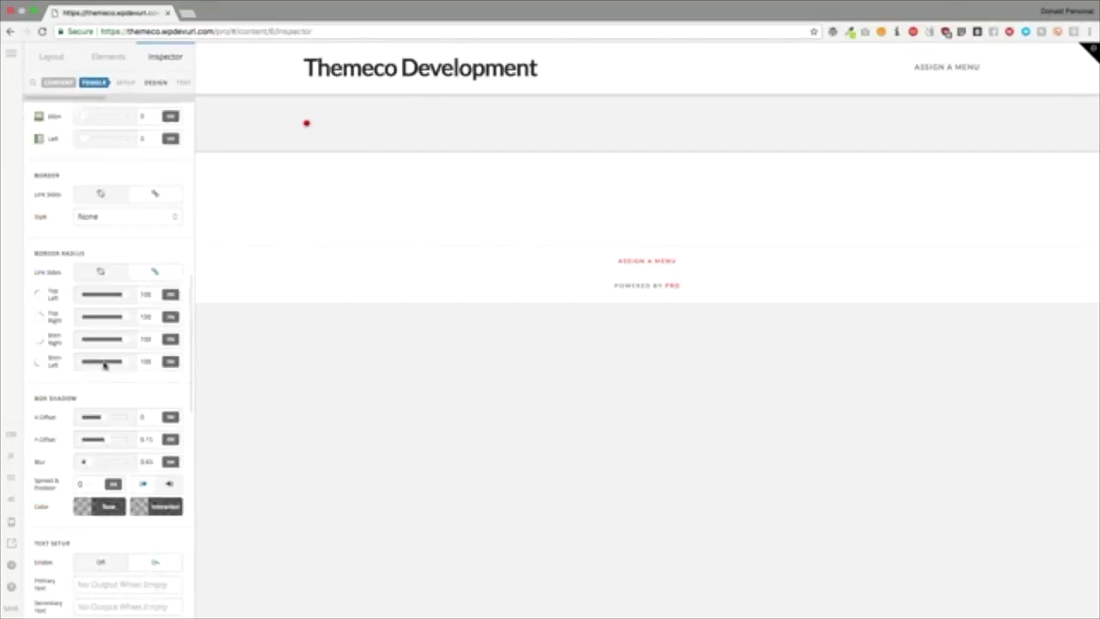
pyautogui.click(101, 324)
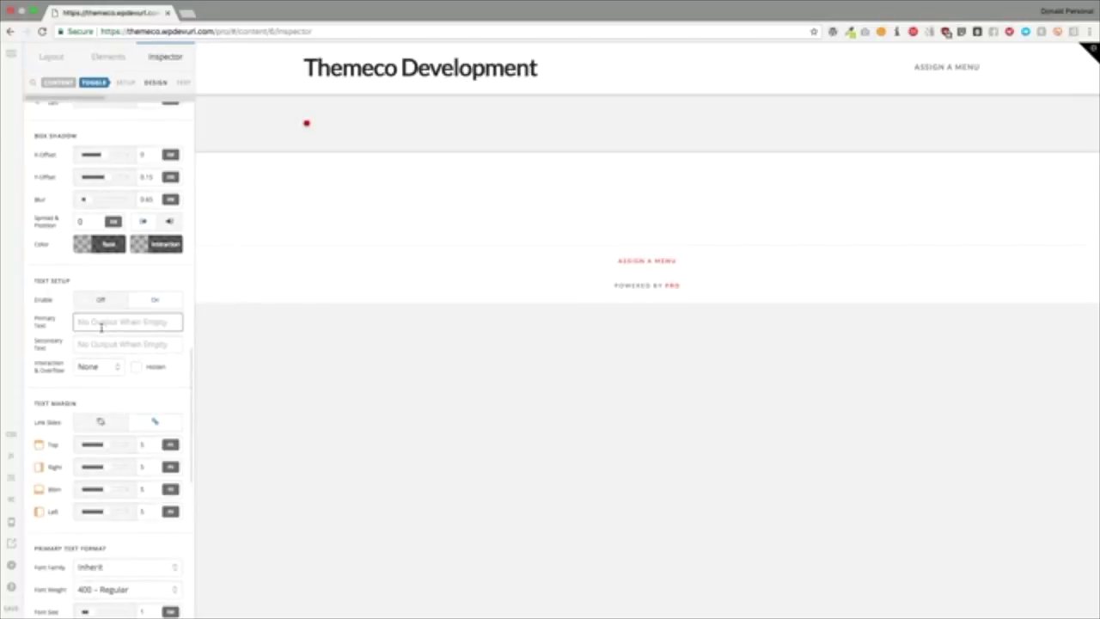
# Step: Label the toggle 'Menu Item' and set its Border Radius to 0
pyautogui.write('Menu Item')
pyautogui.click(130, 277)
pyautogui.scroll(5, 120, 288)
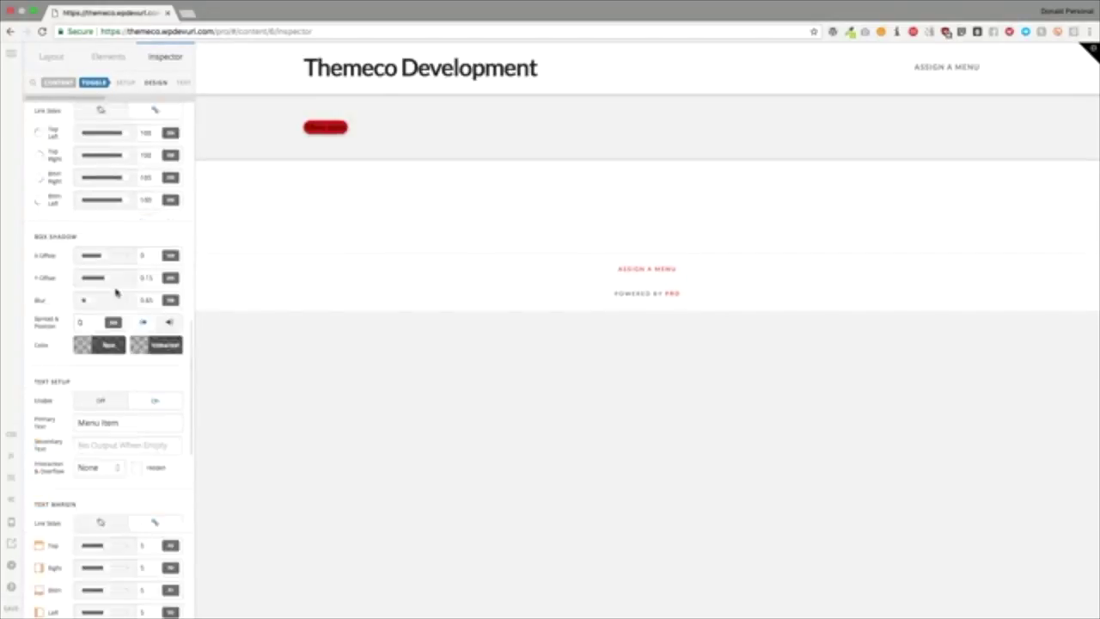
pyautogui.scroll(-3, 116, 292)
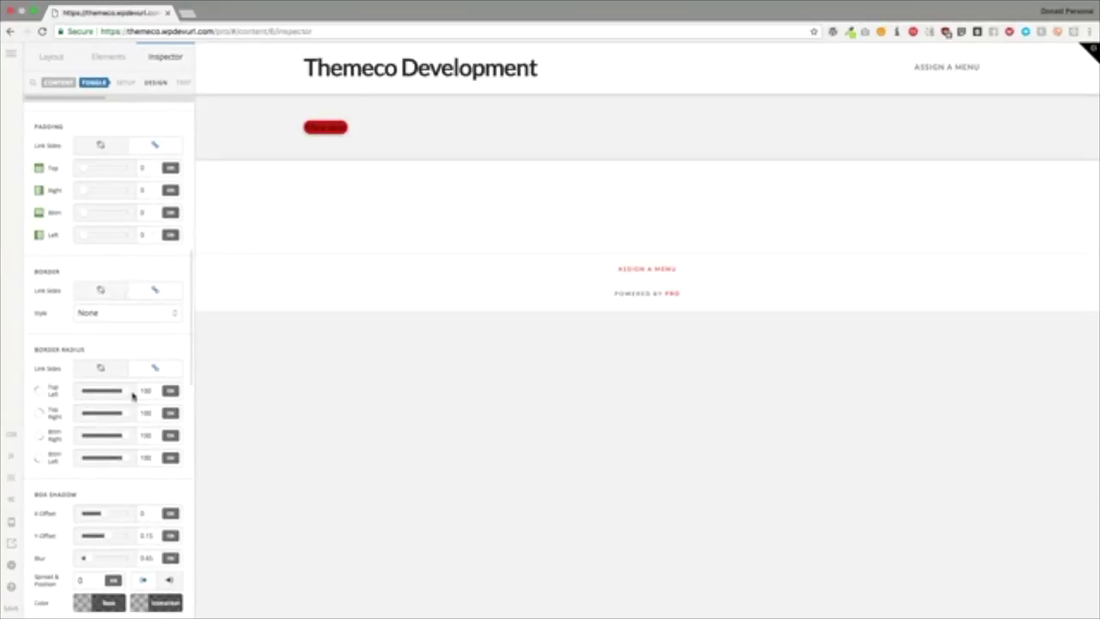
pyautogui.moveTo(119, 393); pyautogui.dragTo(64, 391)
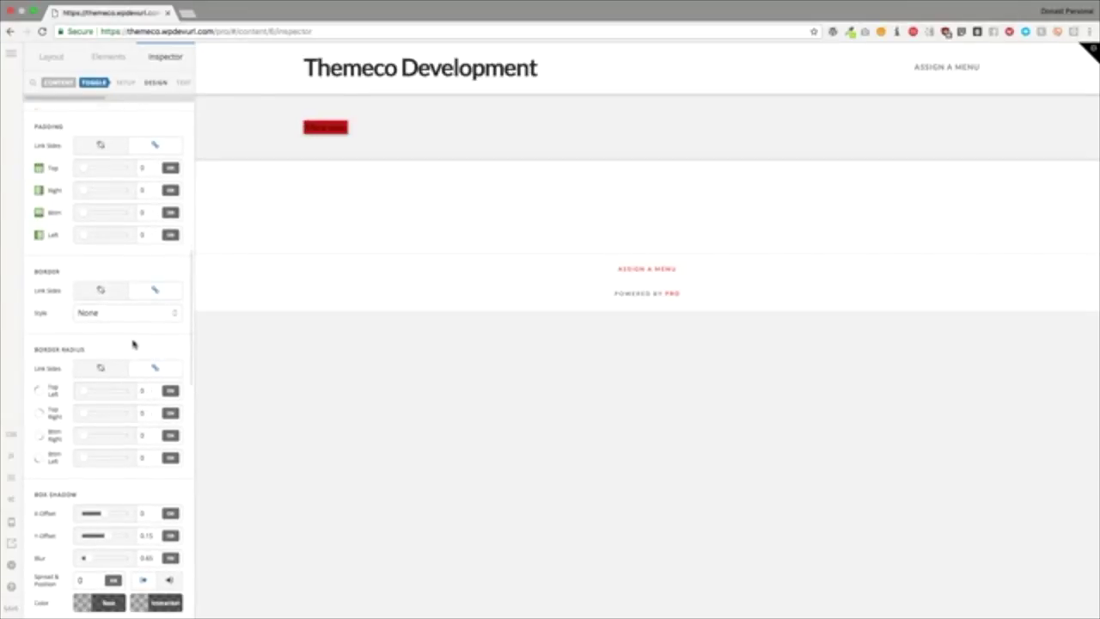
pyautogui.scroll(5, 133, 344)
# Step: Set toggle padding to 1, with Right and Left unlinked at 2
pyautogui.click(143, 312)
pyautogui.write('2')
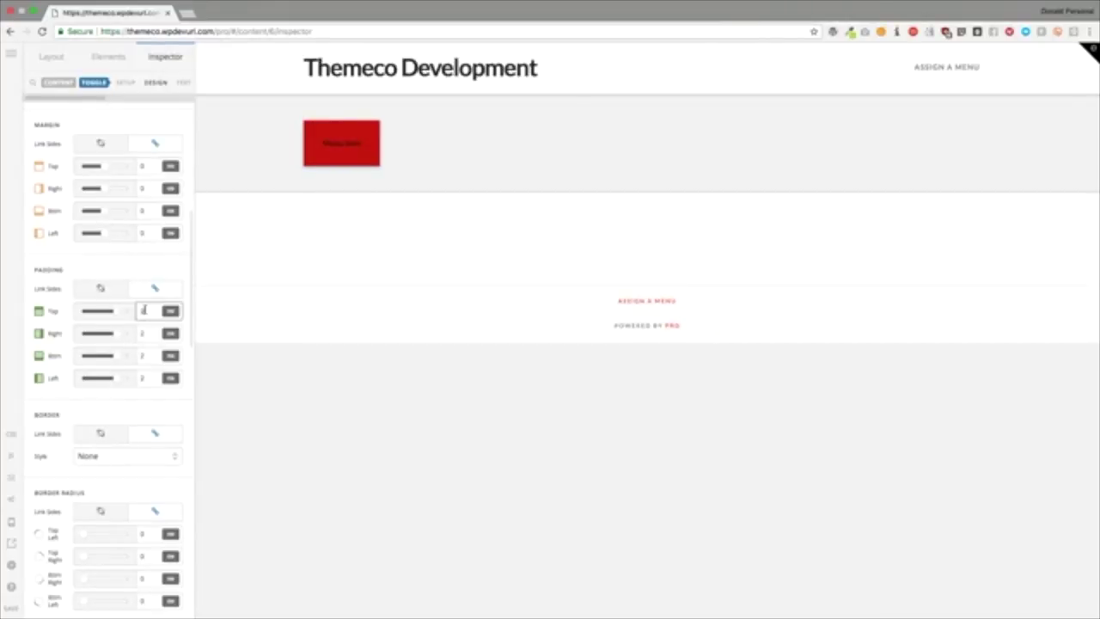
pyautogui.press('BackSpace')
pyautogui.write('1')
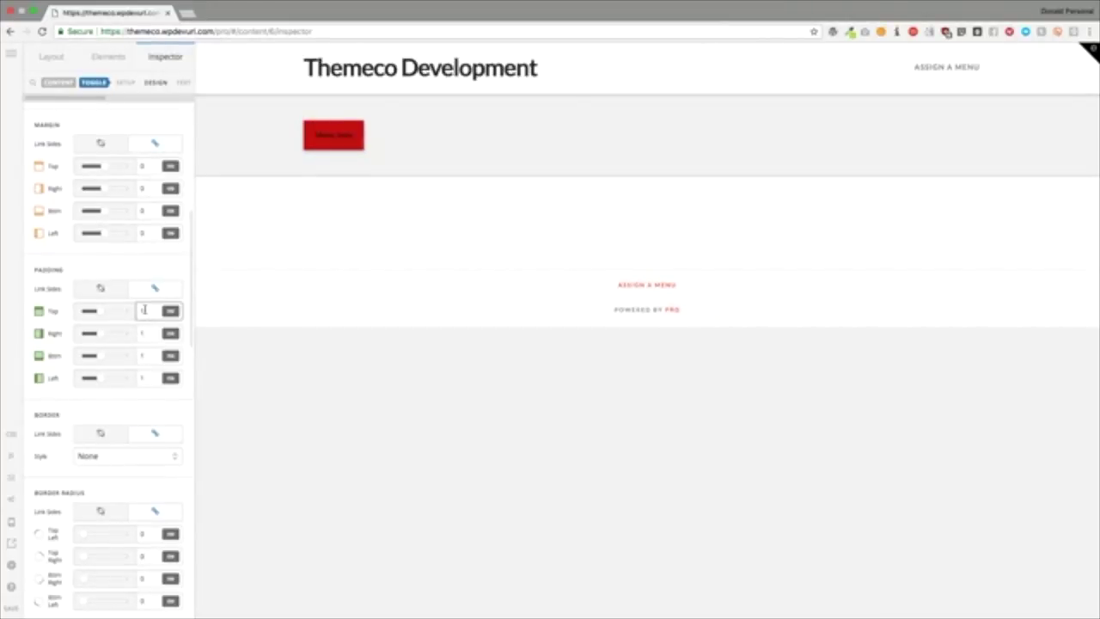
pyautogui.click(101, 289)
pyautogui.click(147, 332)
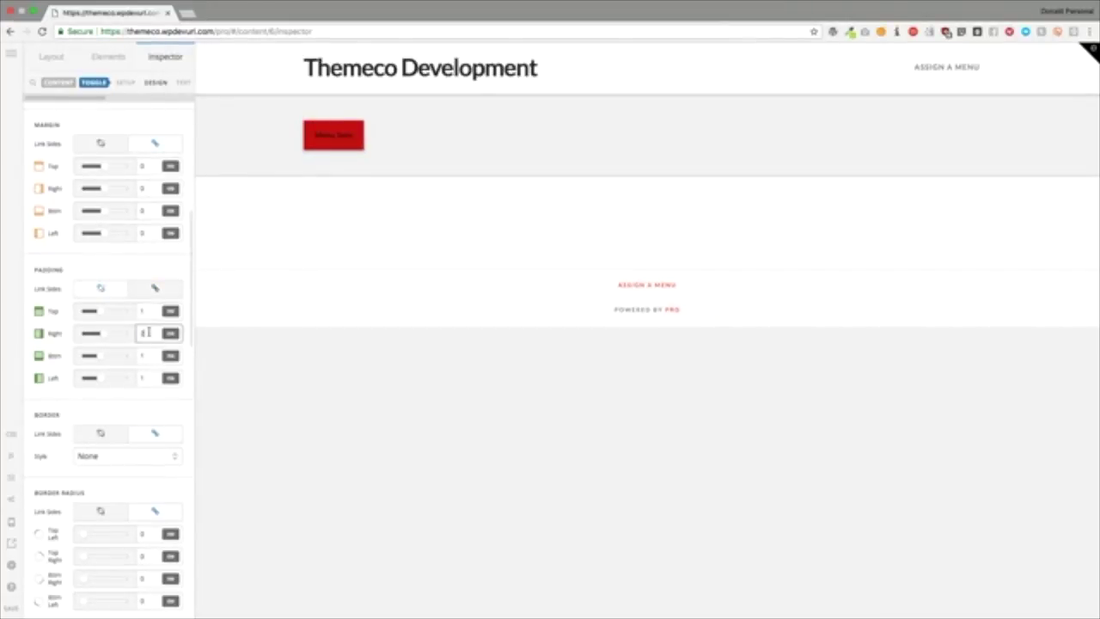
pyautogui.write('2')
pyautogui.click(144, 377)
pyautogui.write('2')
pyautogui.click(133, 260)
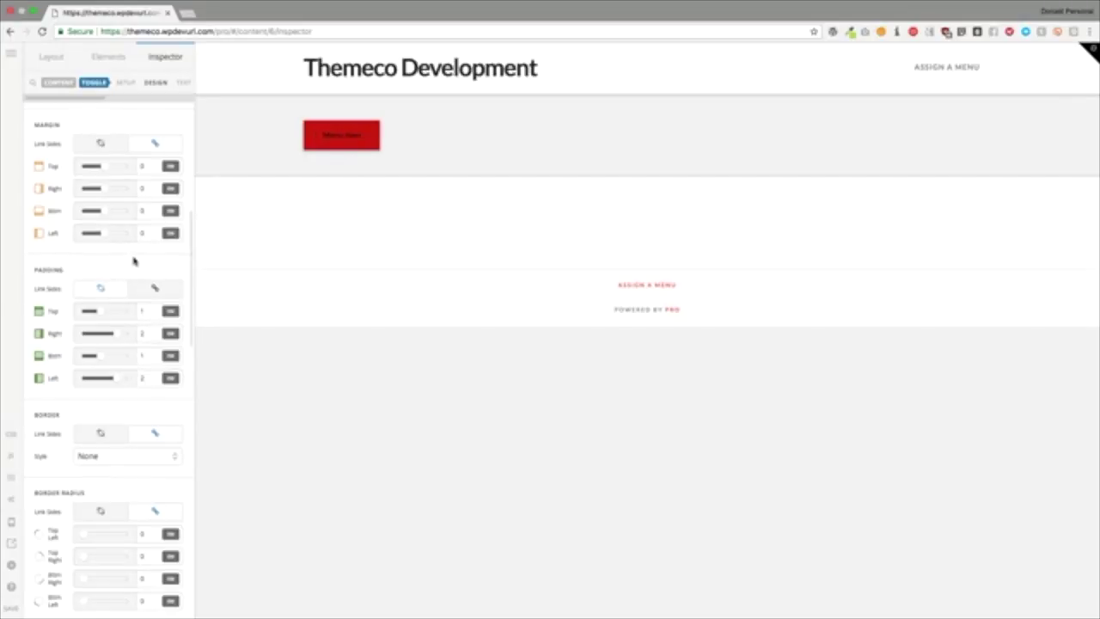
# Step: Open and close the dropdown a few times to test the new Menu Item toggle
pyautogui.click(346, 138)
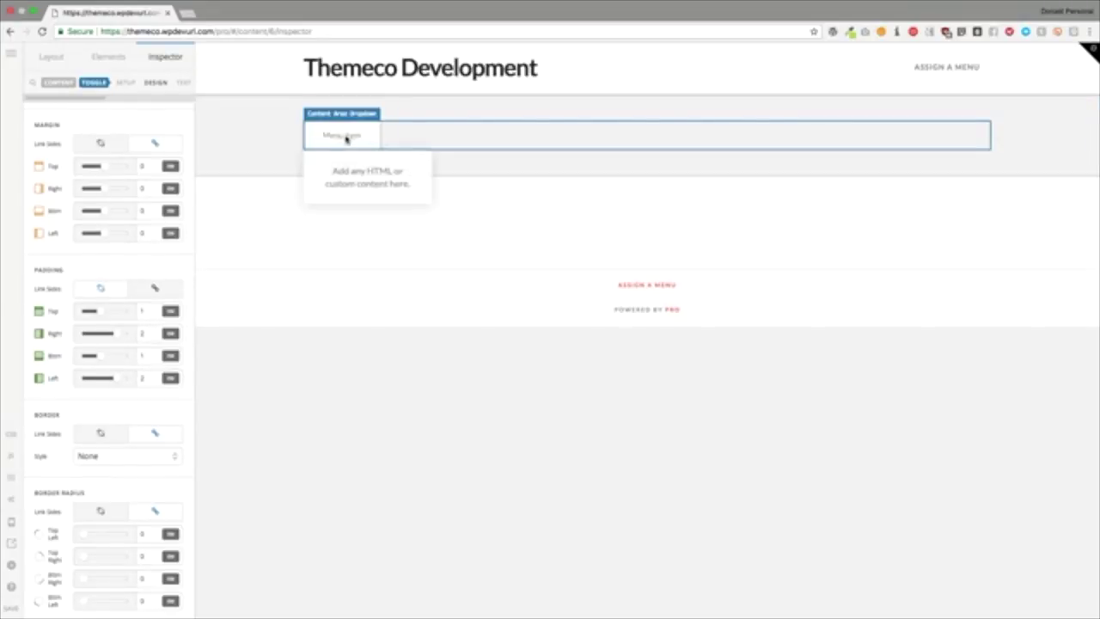
pyautogui.click(342, 137)
pyautogui.click(344, 137)
pyautogui.click(344, 136)
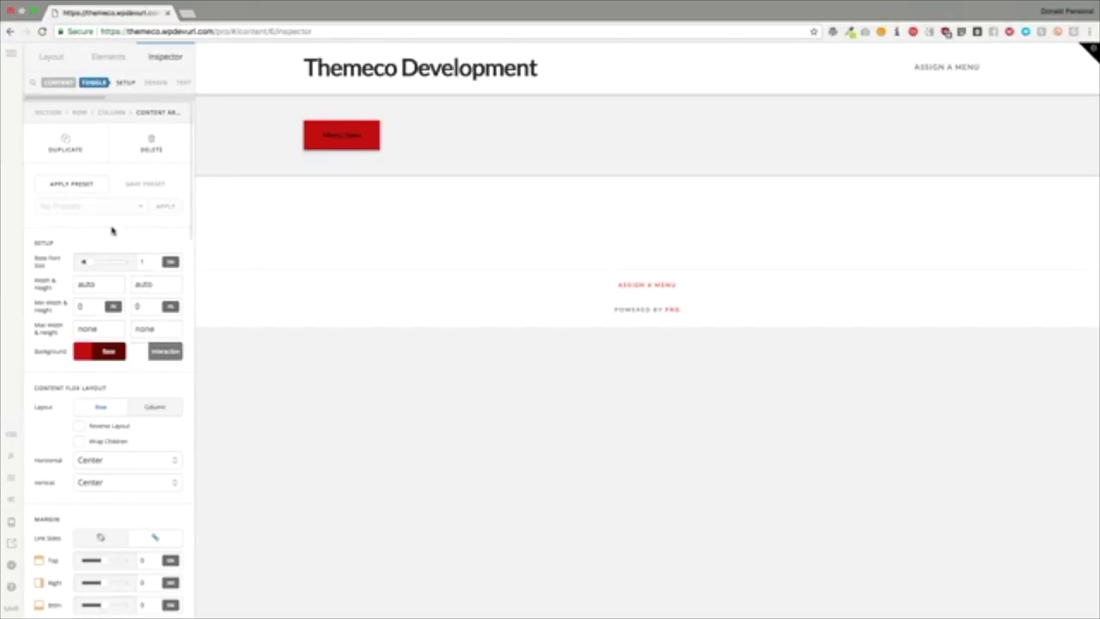
# Step: Keep the row content layout and add the secondary text line 'Second' to the menu item
pyautogui.scroll(-1, 112, 230)
pyautogui.scroll(-6, 108, 230)
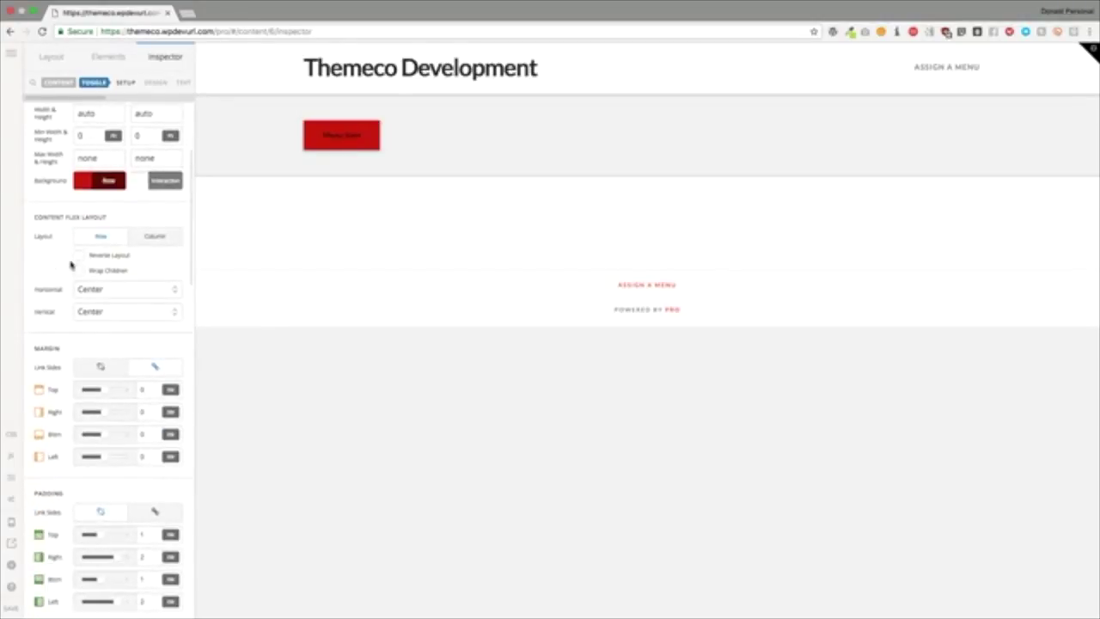
pyautogui.click(152, 238)
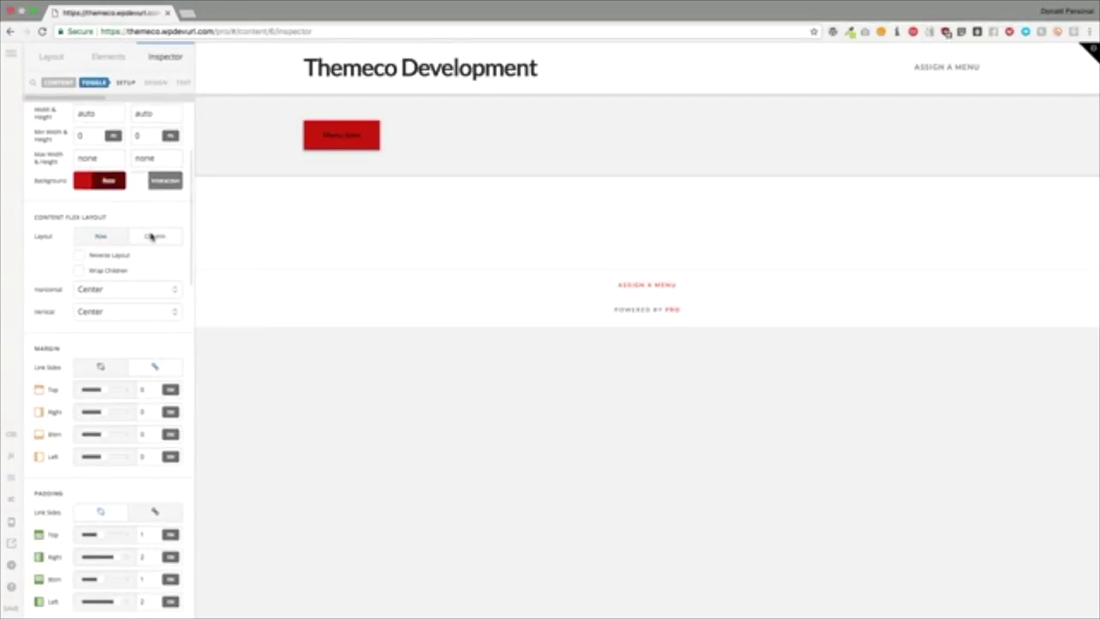
pyautogui.click(103, 237)
pyautogui.scroll(-15, 44, 257)
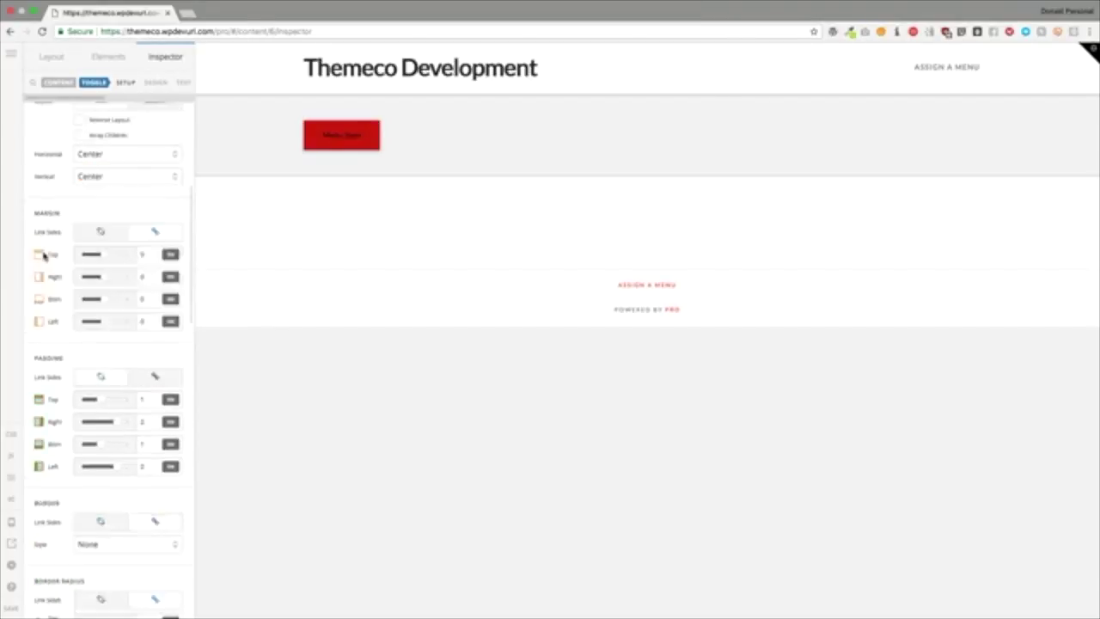
pyautogui.scroll(-6, 45, 257)
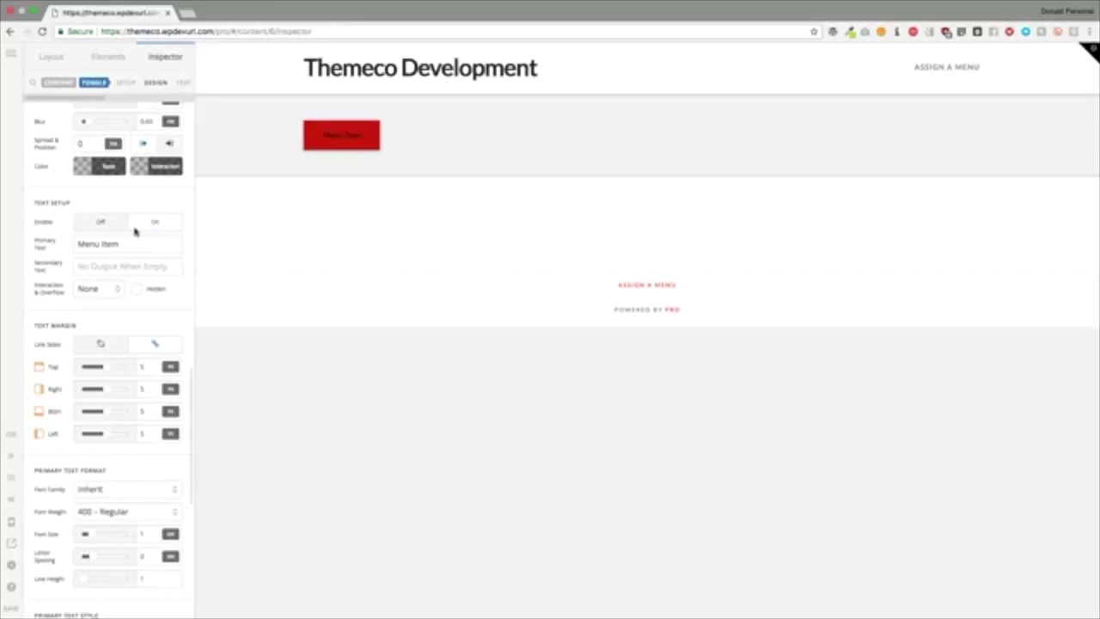
pyautogui.click(92, 265)
pyautogui.write('Second')
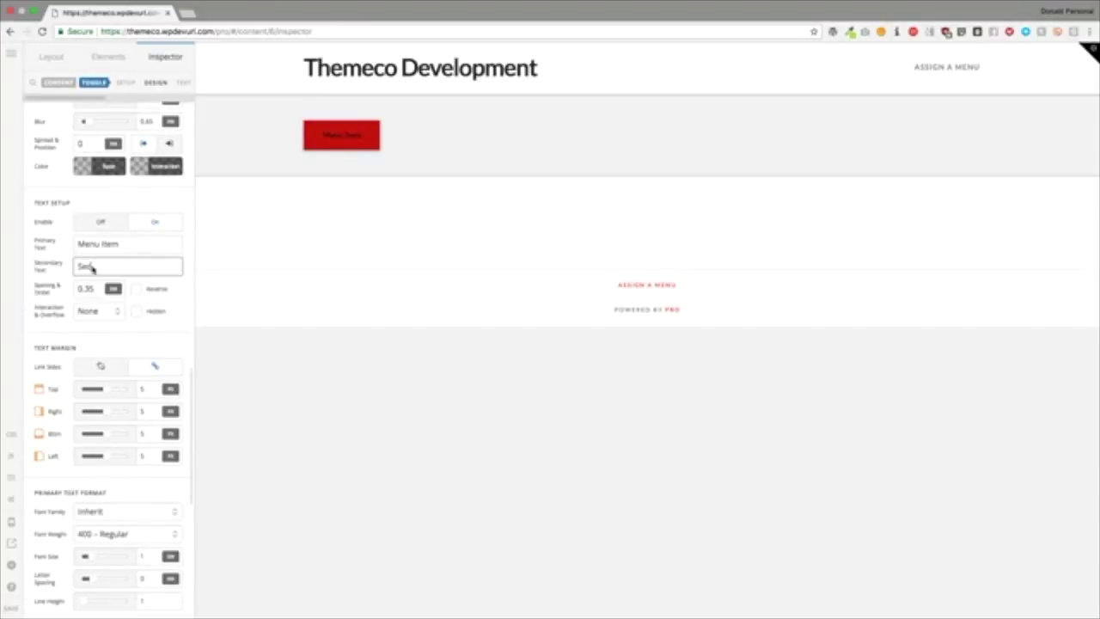
pyautogui.click(112, 351)
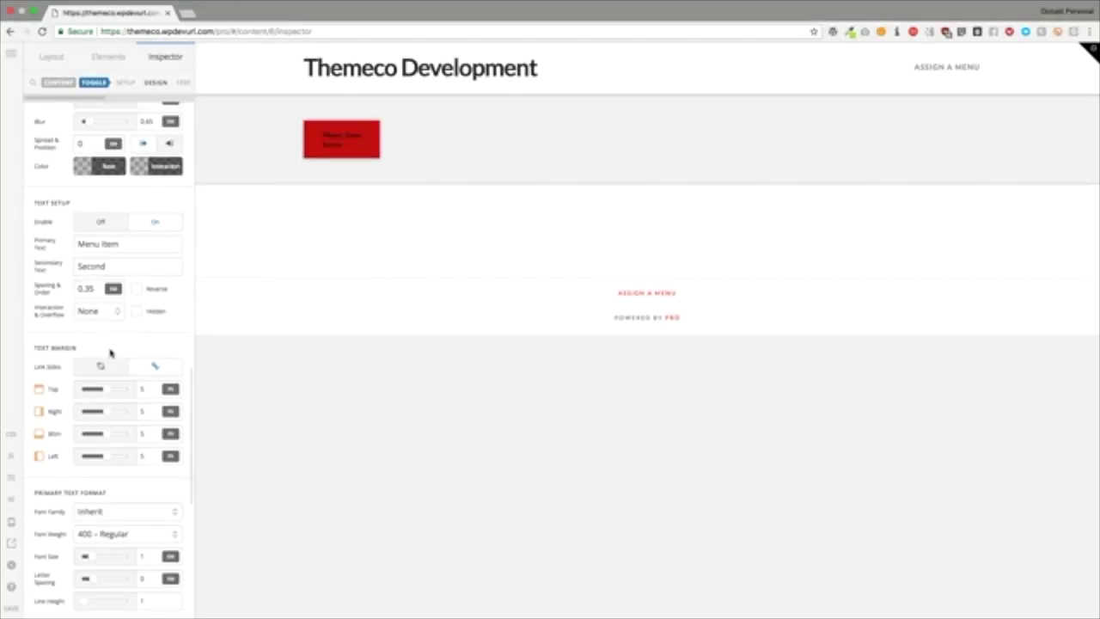
# Step: Turn on Graphic Setup so an icon appears beside the menu item's label
pyautogui.scroll(-10, 86, 320)
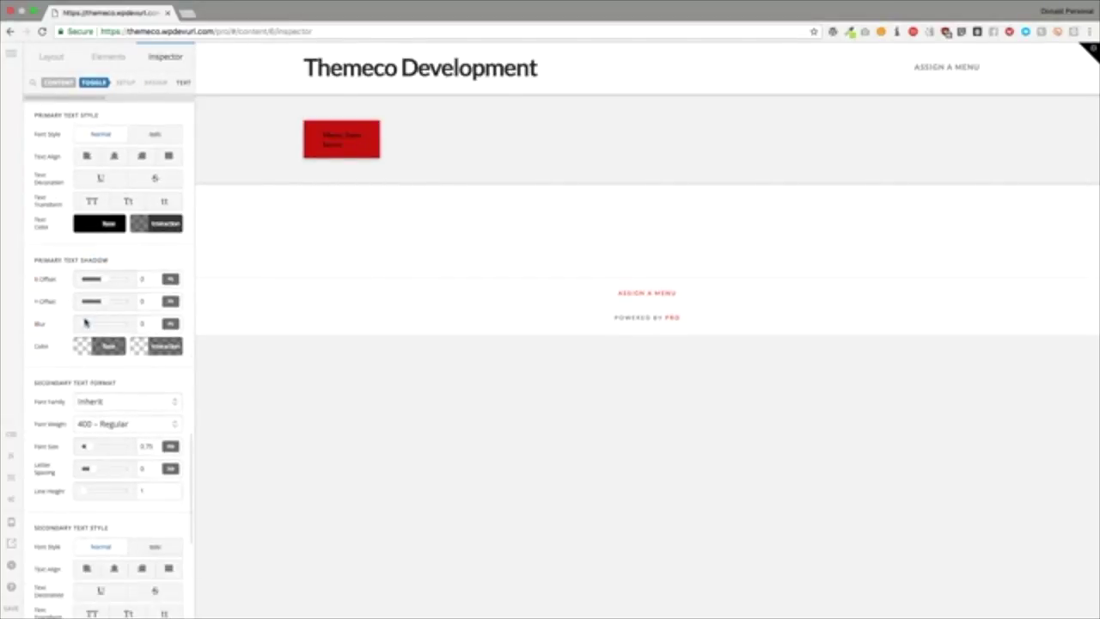
pyautogui.scroll(-8, 85, 322)
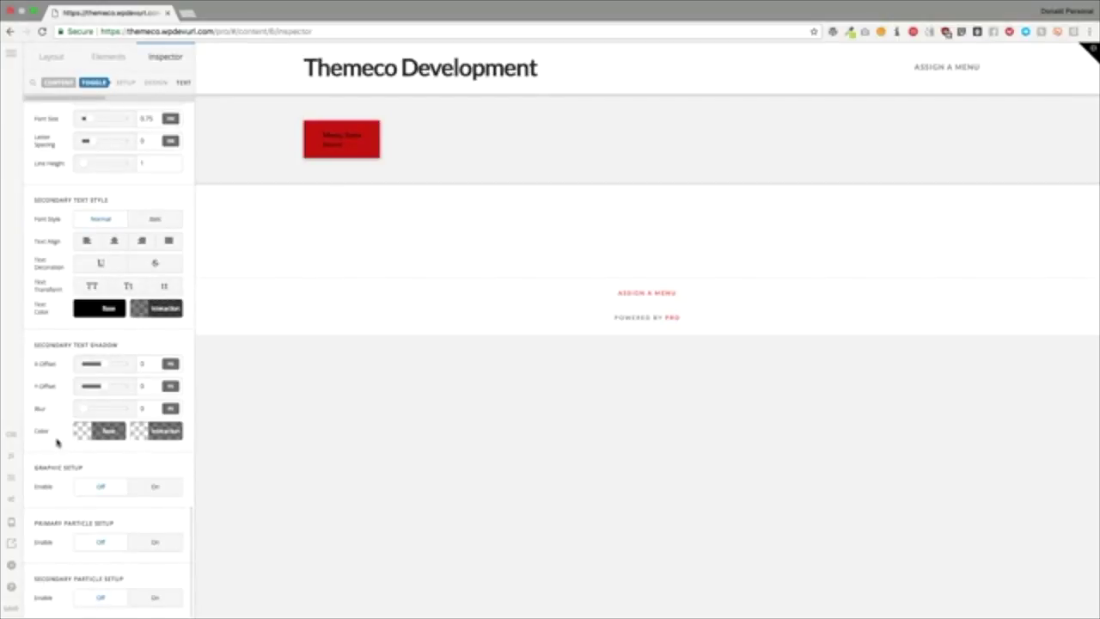
pyautogui.scroll(15, 86, 351)
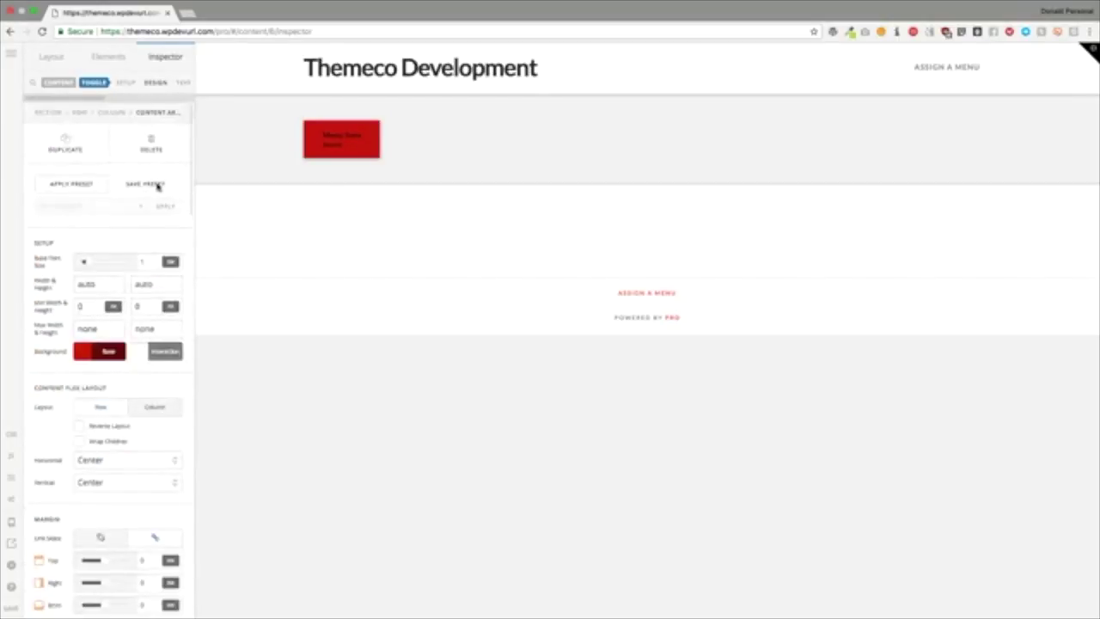
pyautogui.hscroll(1, 175, 84)
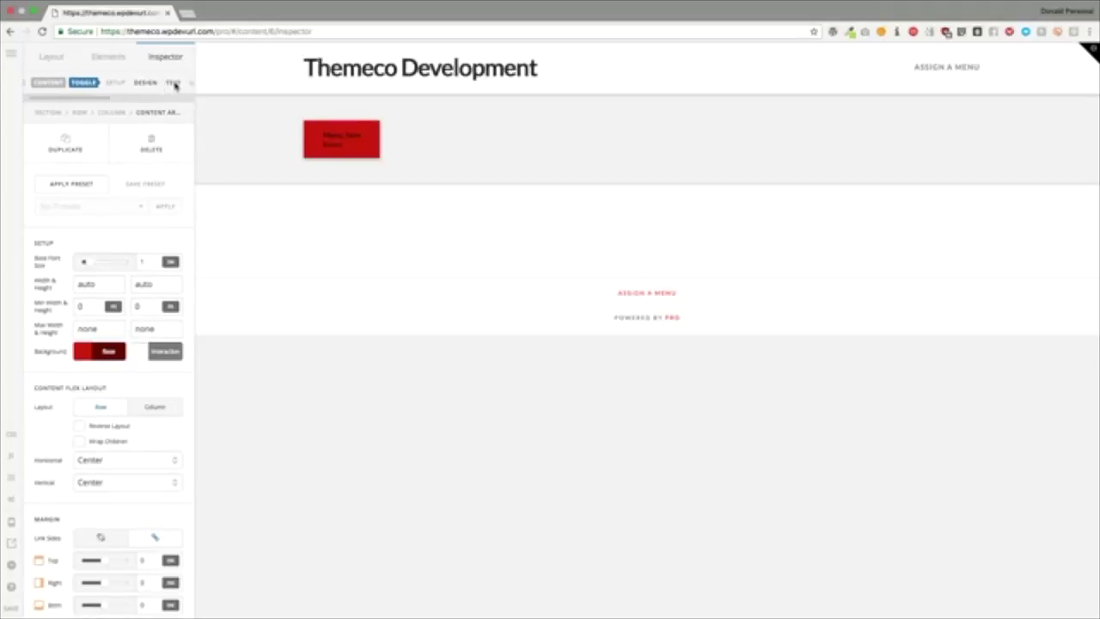
pyautogui.hscroll(5, 176, 84)
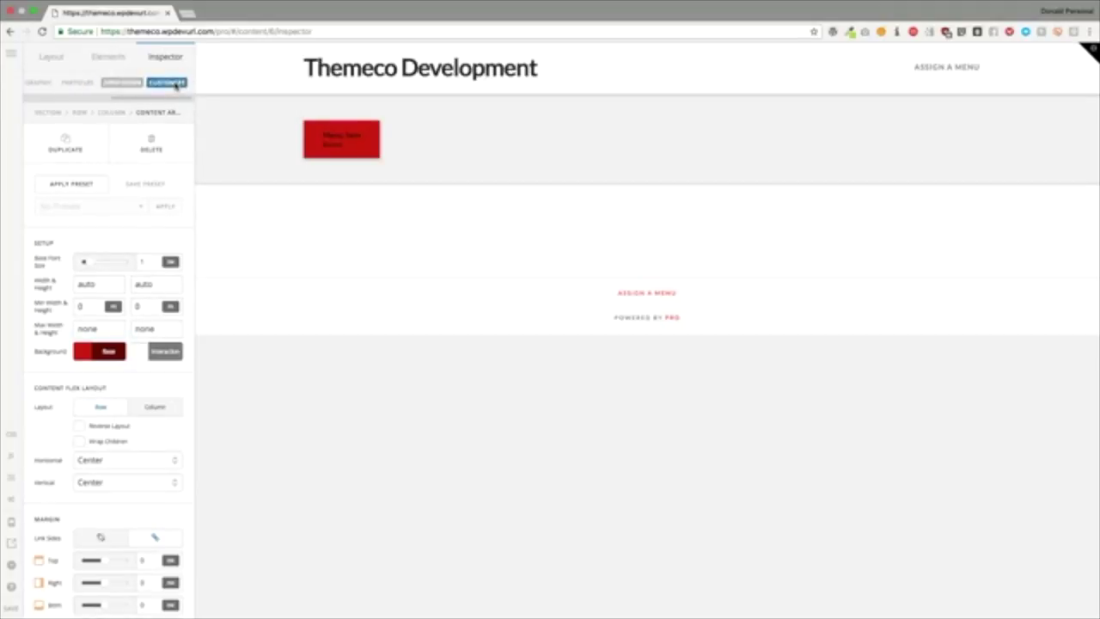
pyautogui.click(40, 82)
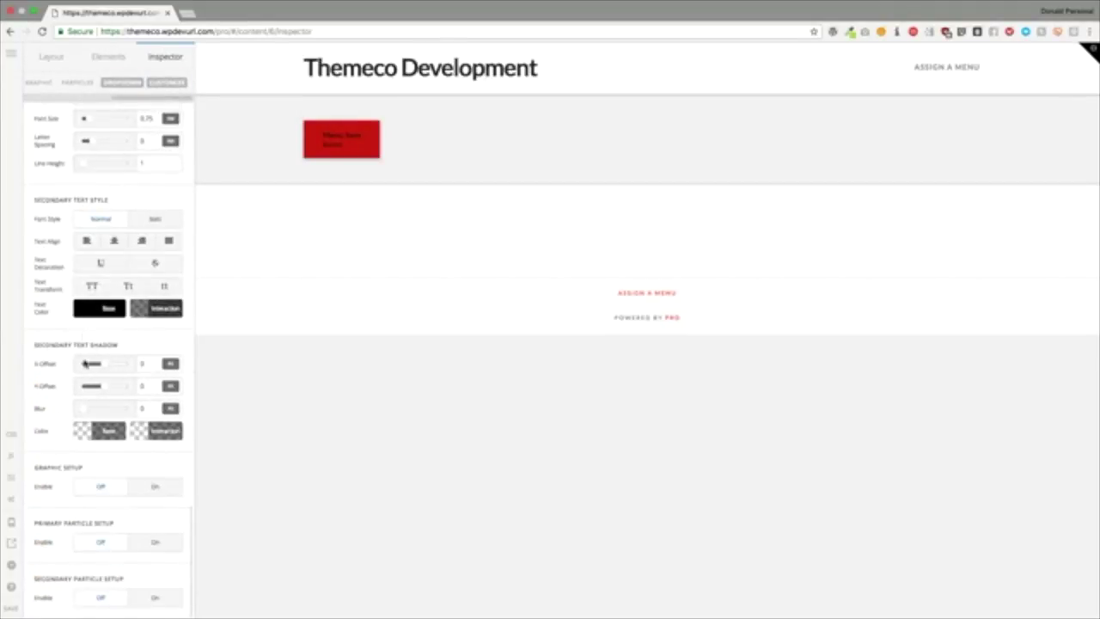
pyautogui.click(153, 486)
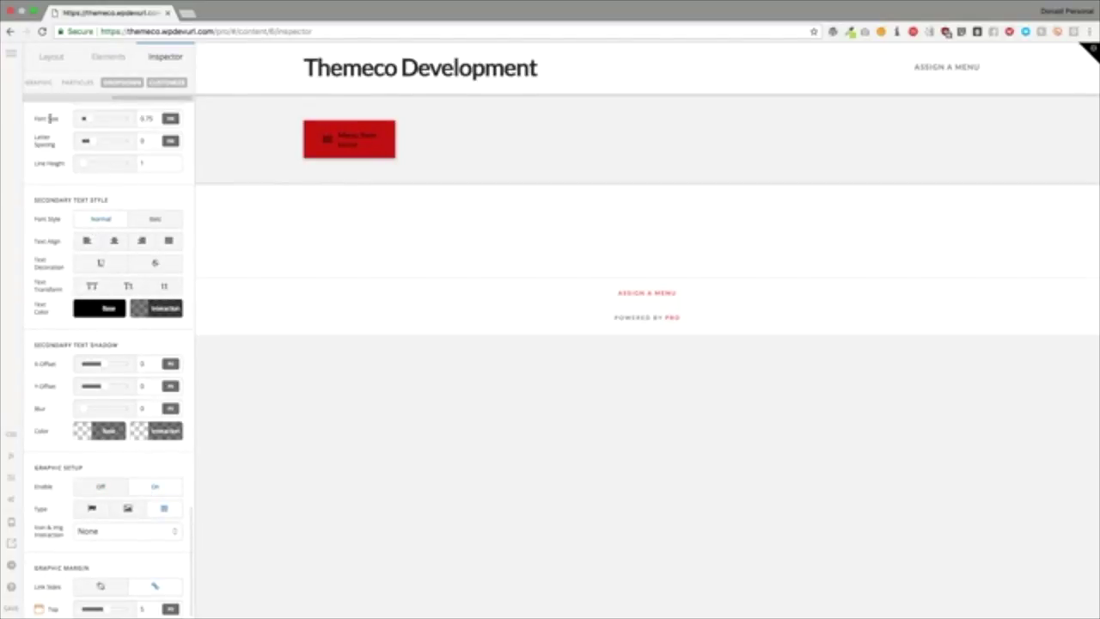
# Step: Give the dropdown a green background and a width of 25
pyautogui.click(117, 83)
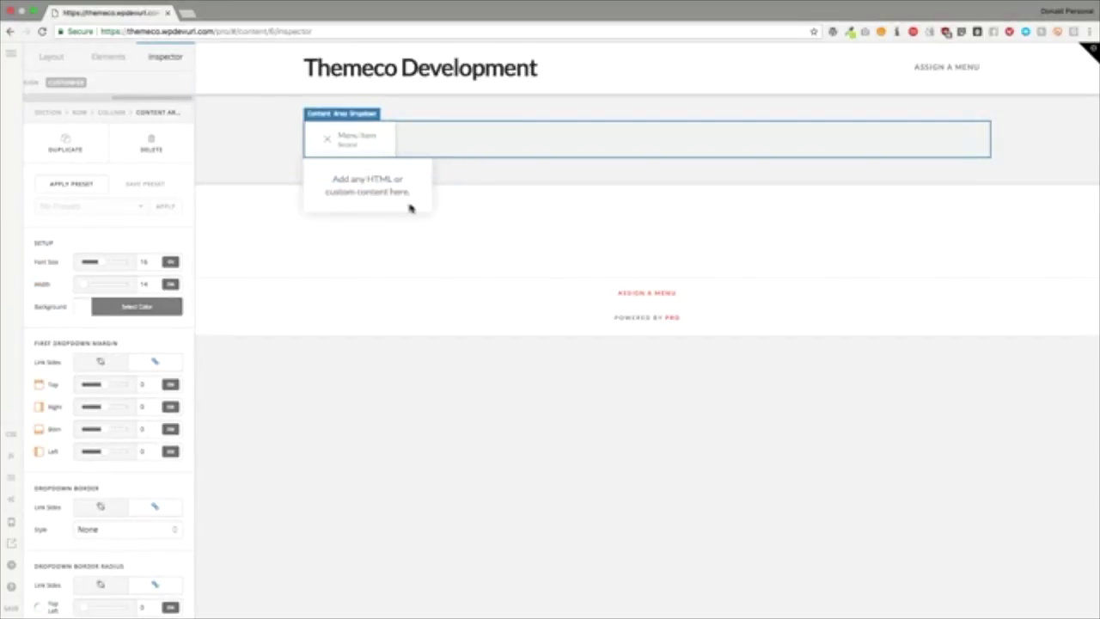
pyautogui.click(131, 308)
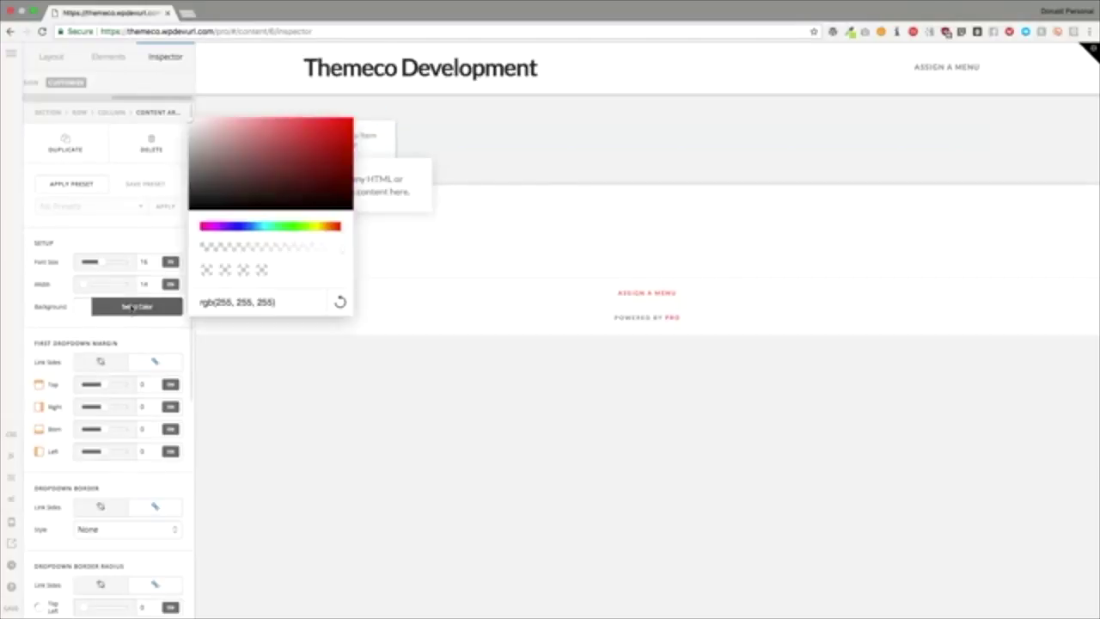
pyautogui.click(294, 227)
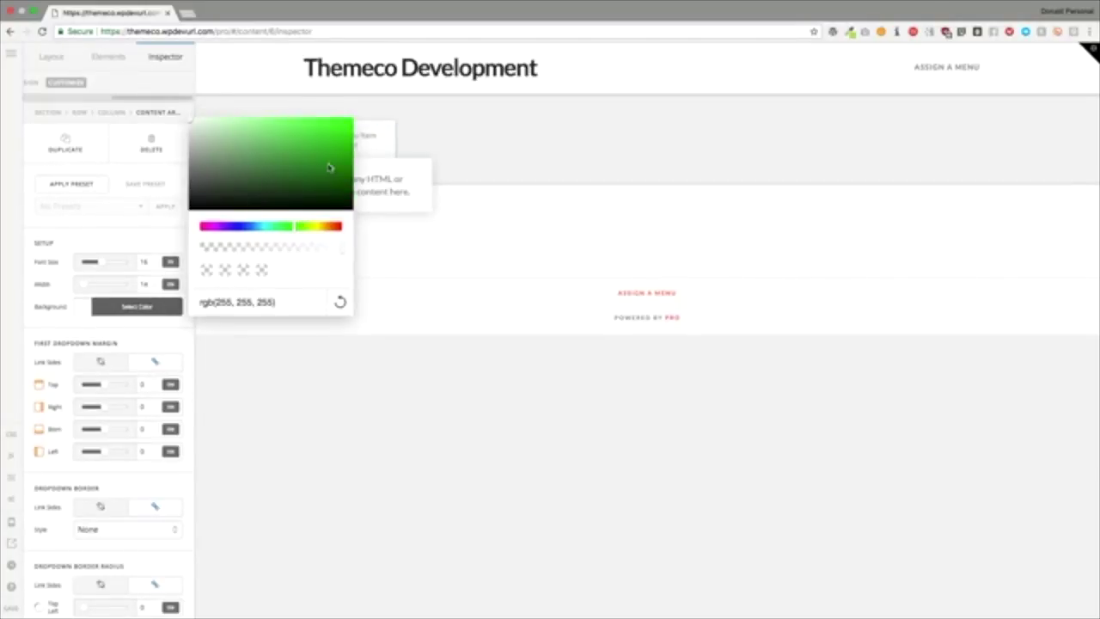
pyautogui.click(329, 162)
pyautogui.click(118, 245)
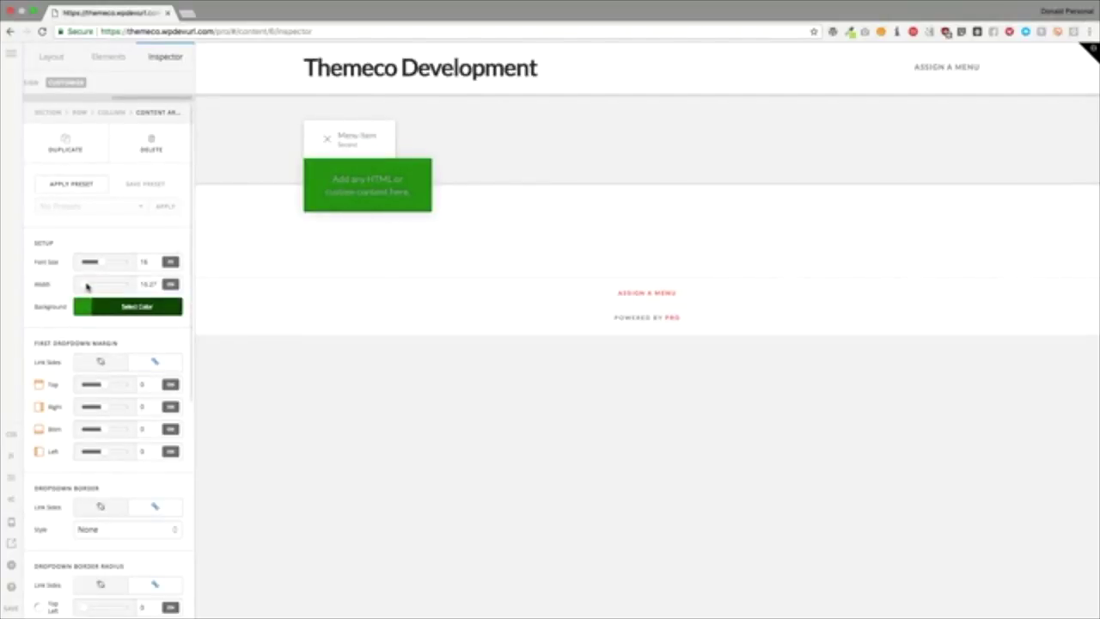
pyautogui.moveTo(87, 286); pyautogui.dragTo(107, 289)
pyautogui.moveTo(169, 263)
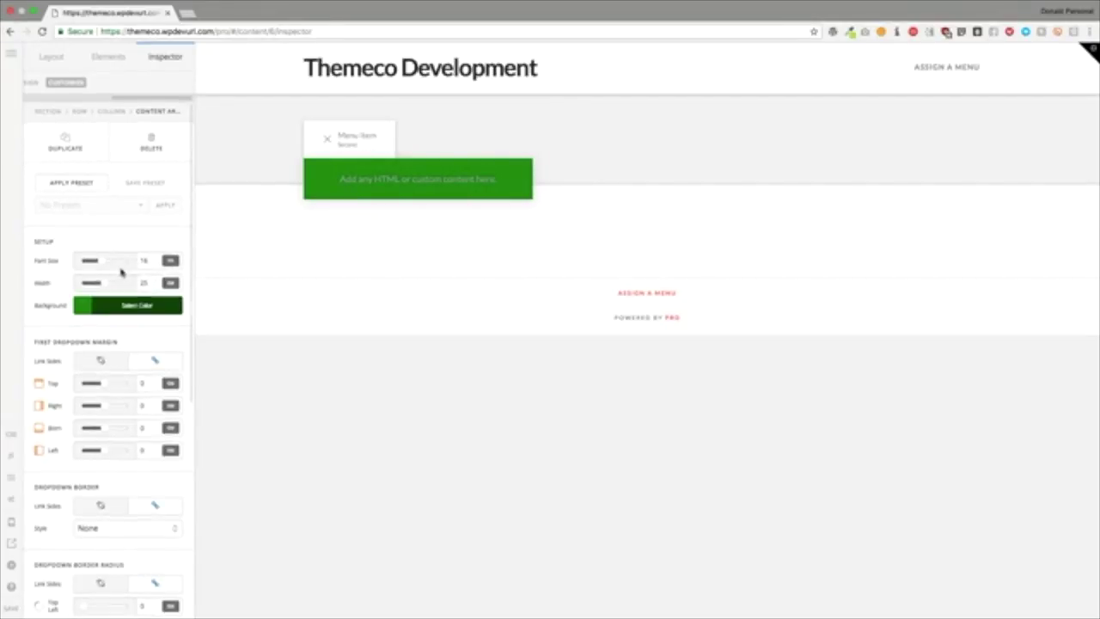
# Step: Add a top margin above the dropdown and round all four of its corners
pyautogui.scroll(-1, 122, 272)
pyautogui.click(103, 317)
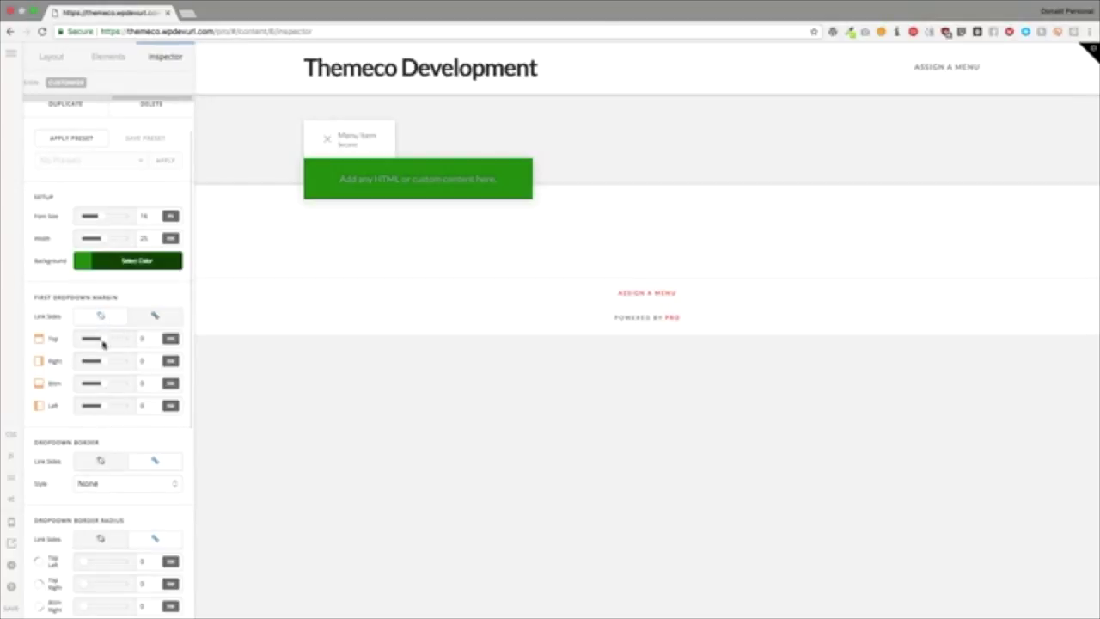
pyautogui.moveTo(105, 338)
pyautogui.mouseDown()
pyautogui.moveTo(126, 340)
pyautogui.moveTo(92, 341)
pyautogui.moveTo(109, 344)
pyautogui.mouseUp()
pyautogui.scroll(-5, 108, 342)
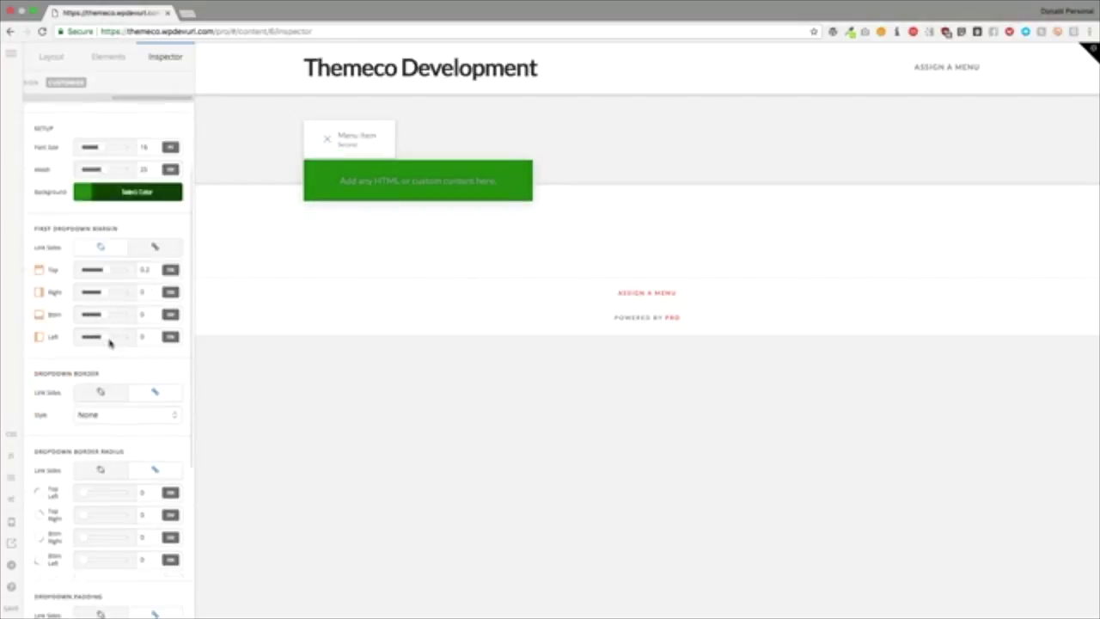
pyautogui.scroll(-1, 120, 275)
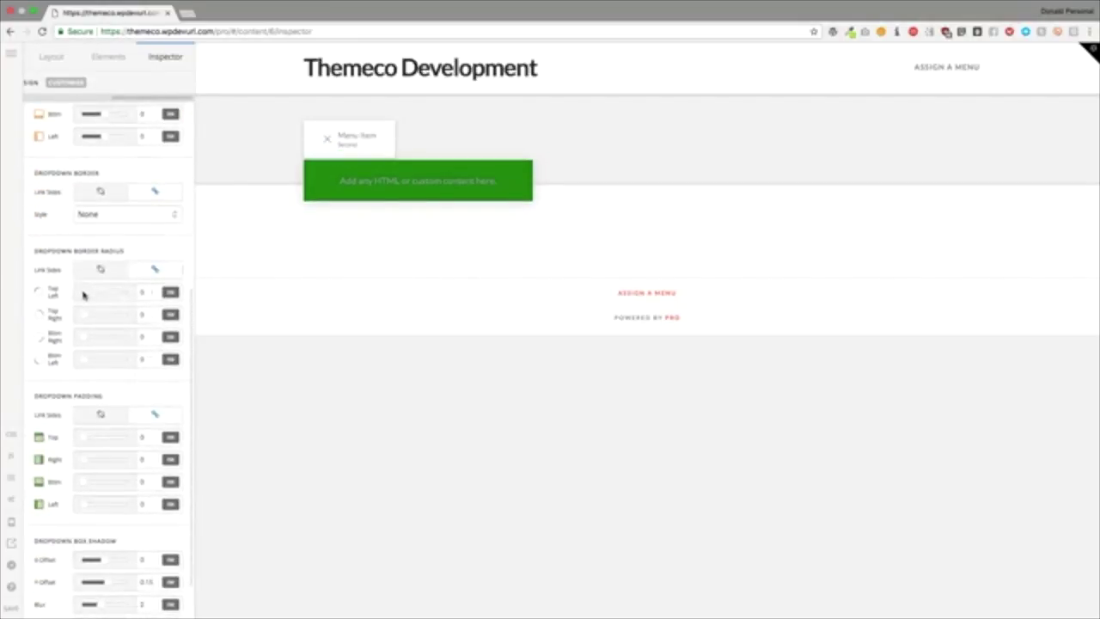
pyautogui.moveTo(84, 294); pyautogui.dragTo(113, 295)
pyautogui.scroll(-1, 113, 295)
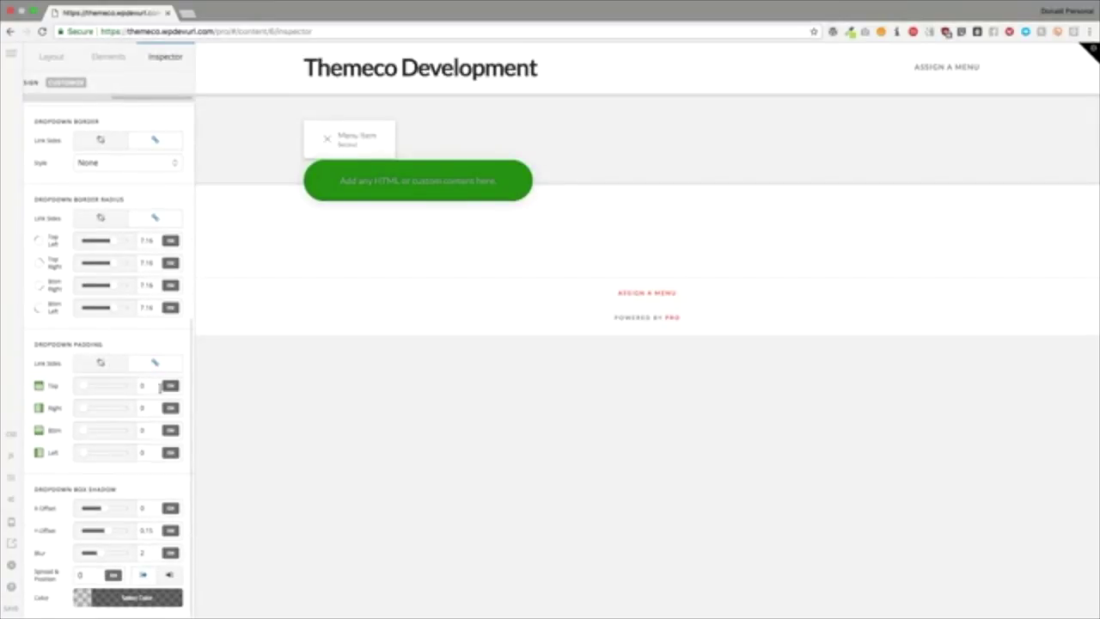
# Step: Set dropdown padding to 1 and shadow blur and vertical offset to 0
pyautogui.click(152, 386)
pyautogui.write('1')
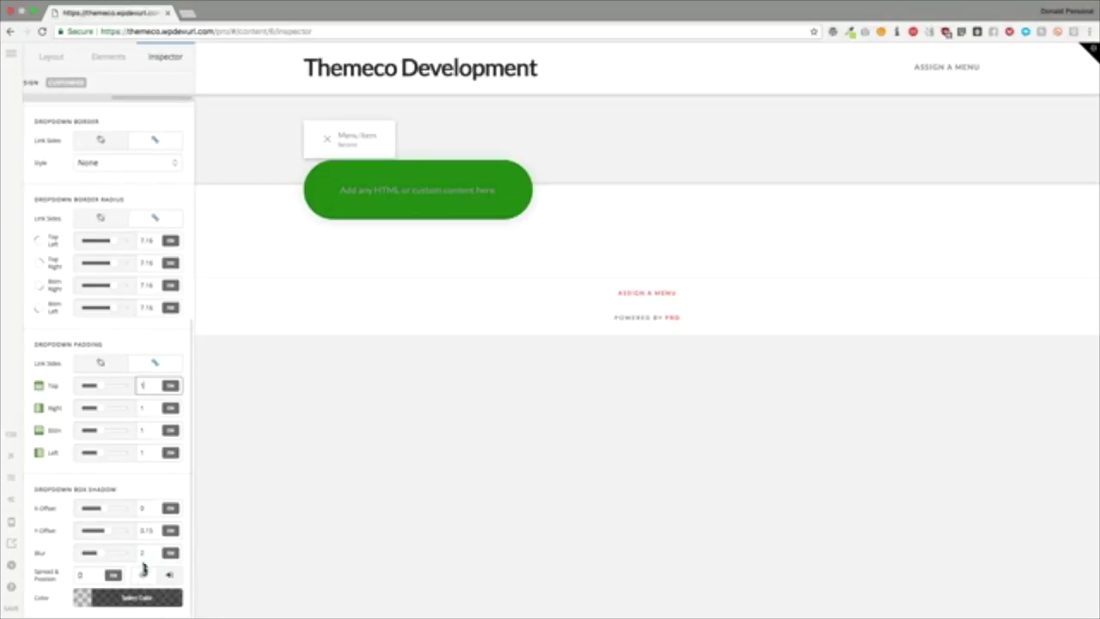
pyautogui.click(137, 552)
pyautogui.write('0')
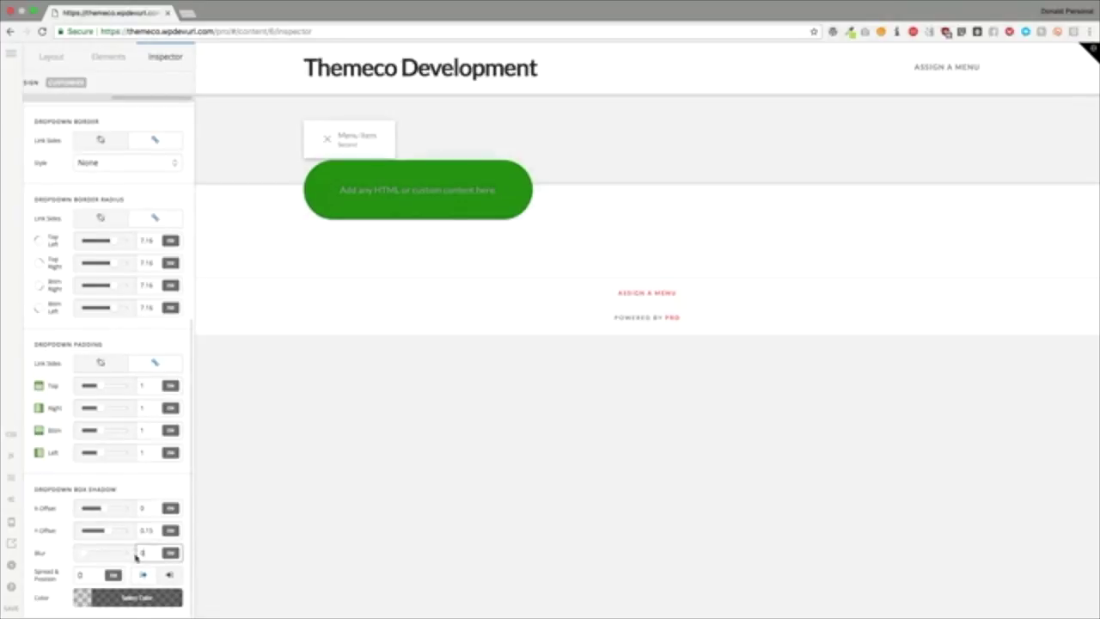
pyautogui.hotkey('shift', 'Tab')
pyautogui.write('0')
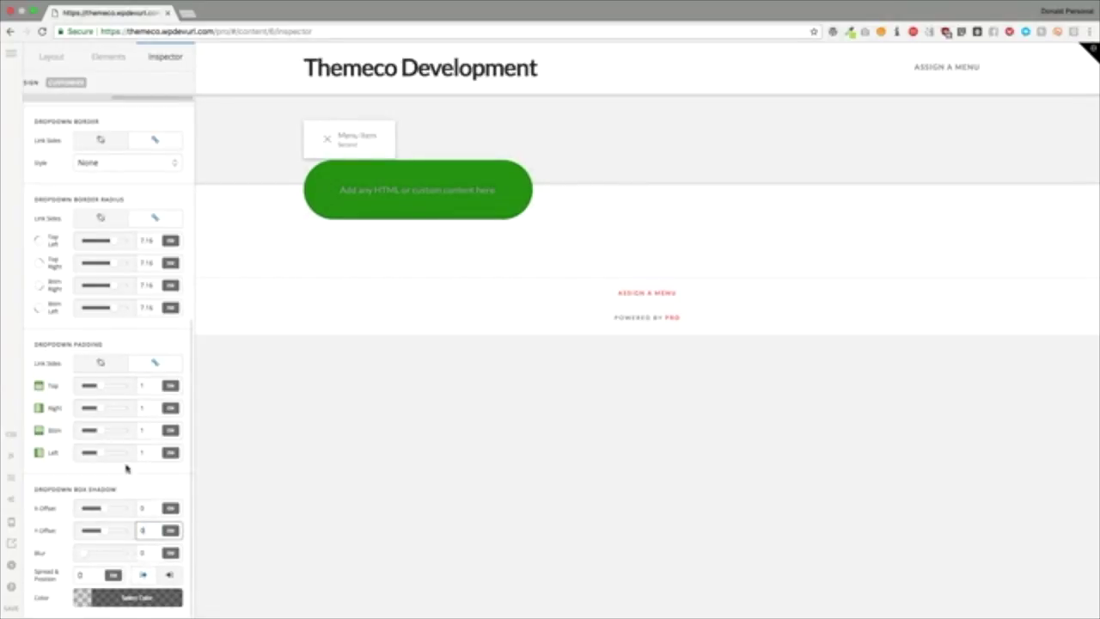
# Step: Delete the Content Area Dropdown element
pyautogui.scroll(5, 140, 323)
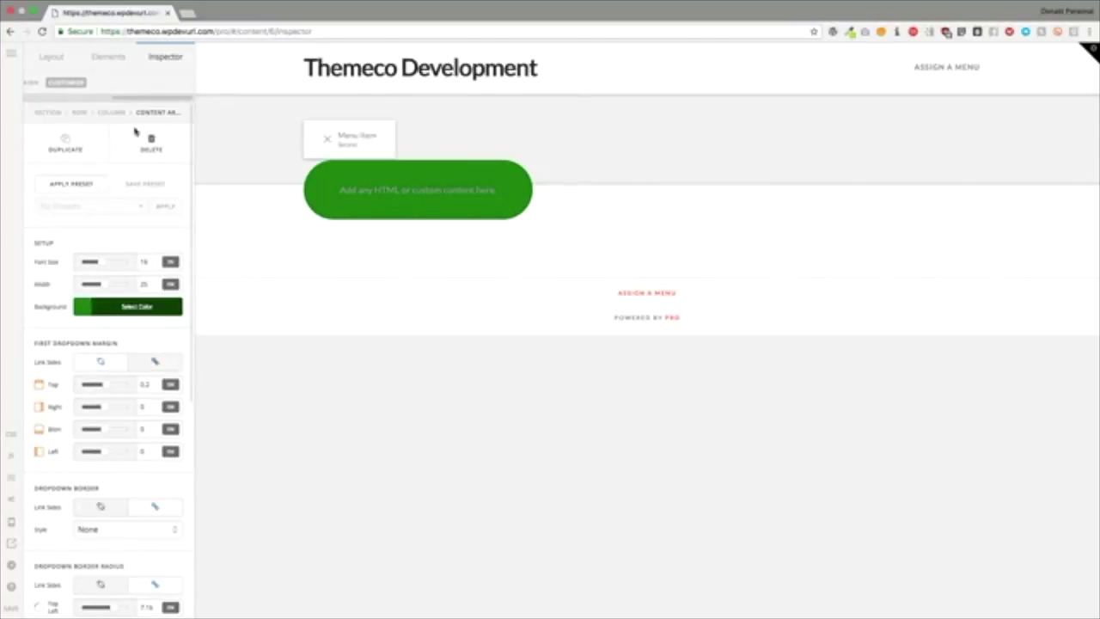
pyautogui.click(77, 84)
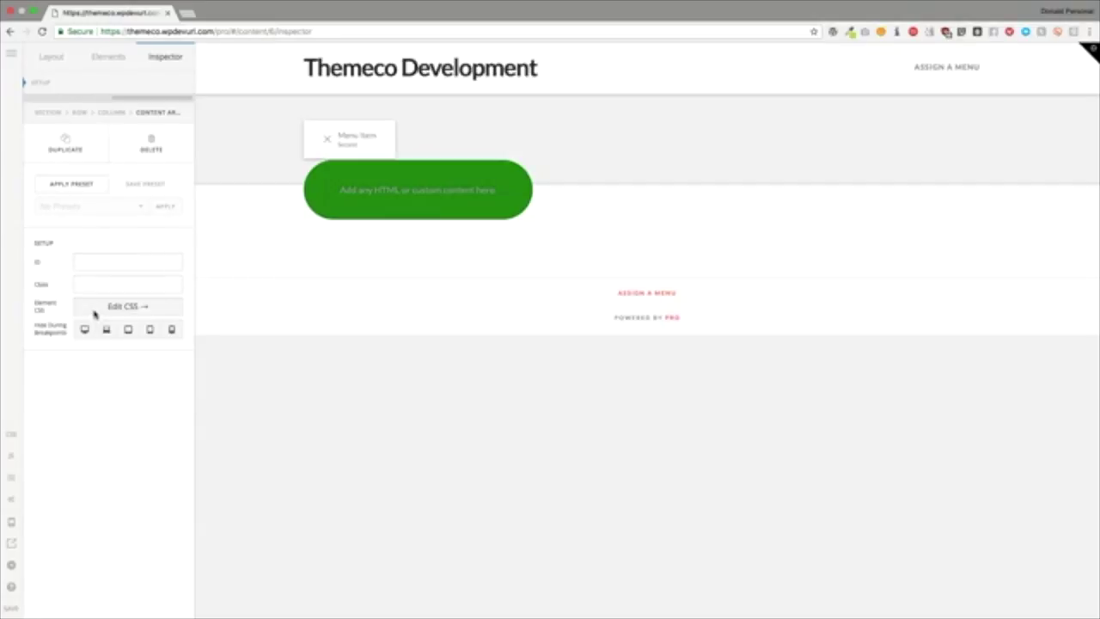
pyautogui.moveTo(36, 327); pyautogui.dragTo(63, 331)
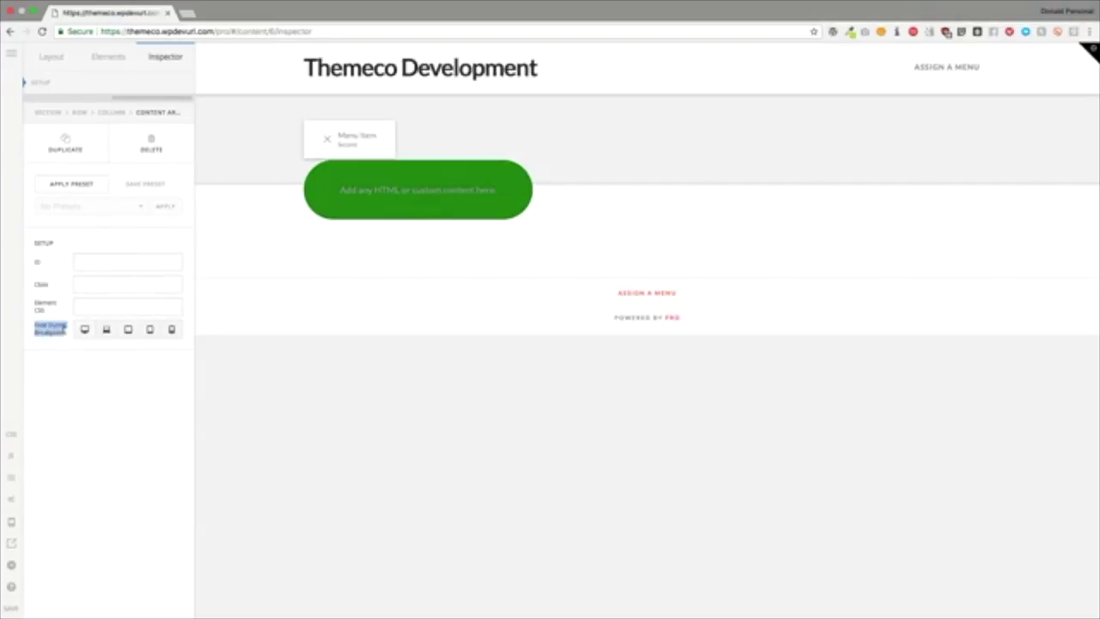
pyautogui.click(84, 398)
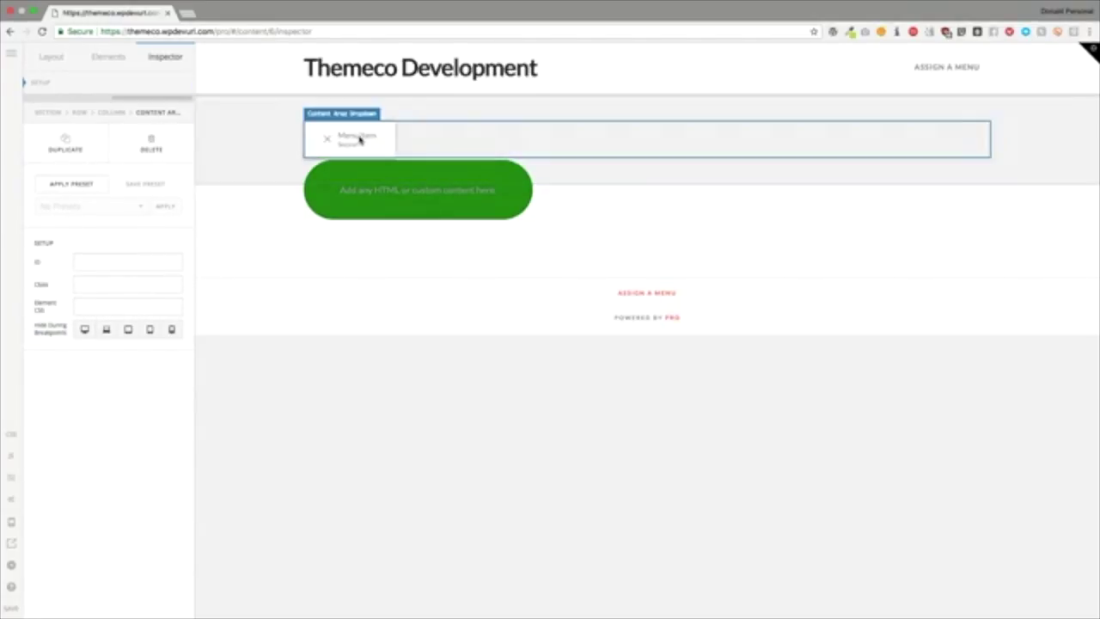
pyautogui.click(152, 142)
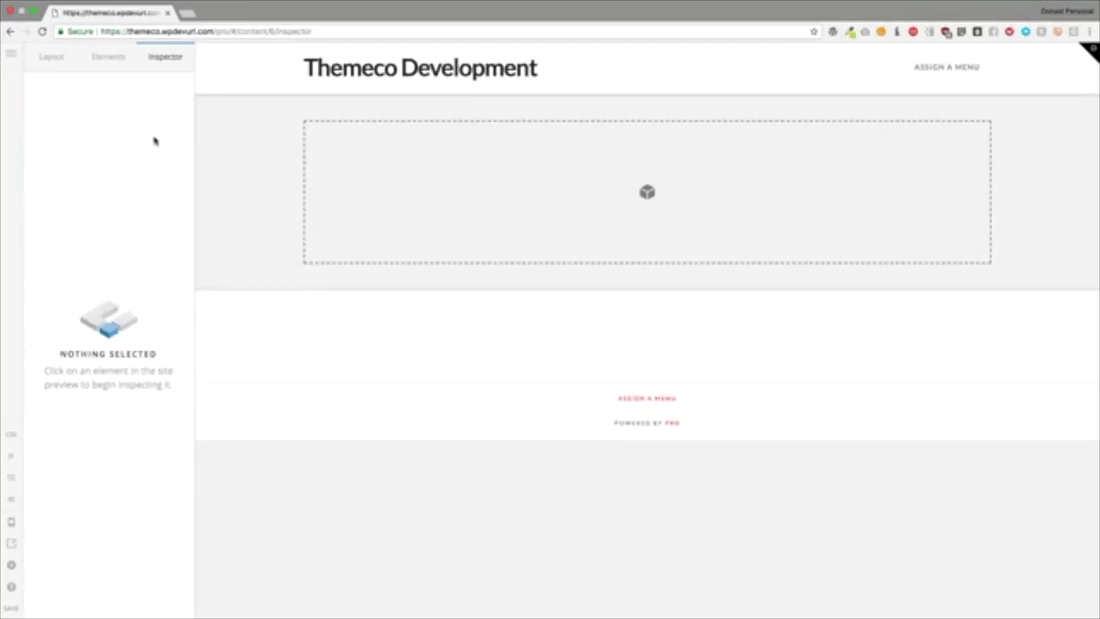
# Step: Drop a Content Area Modal element into the empty placeholder and show its Modal settings
pyautogui.click(105, 58)
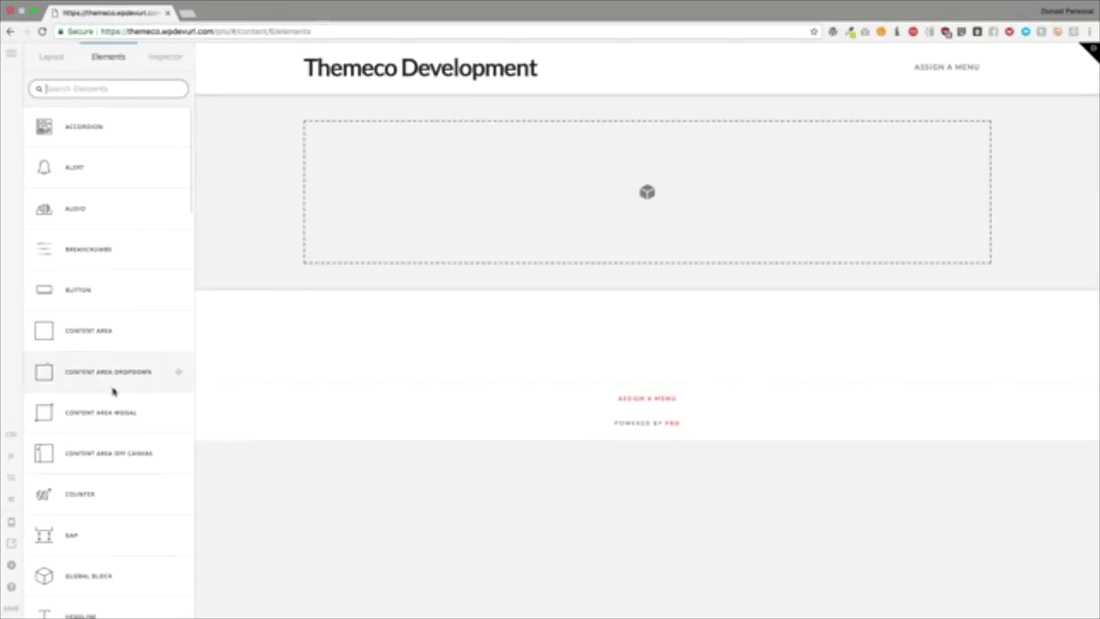
pyautogui.moveTo(97, 417); pyautogui.dragTo(490, 206)
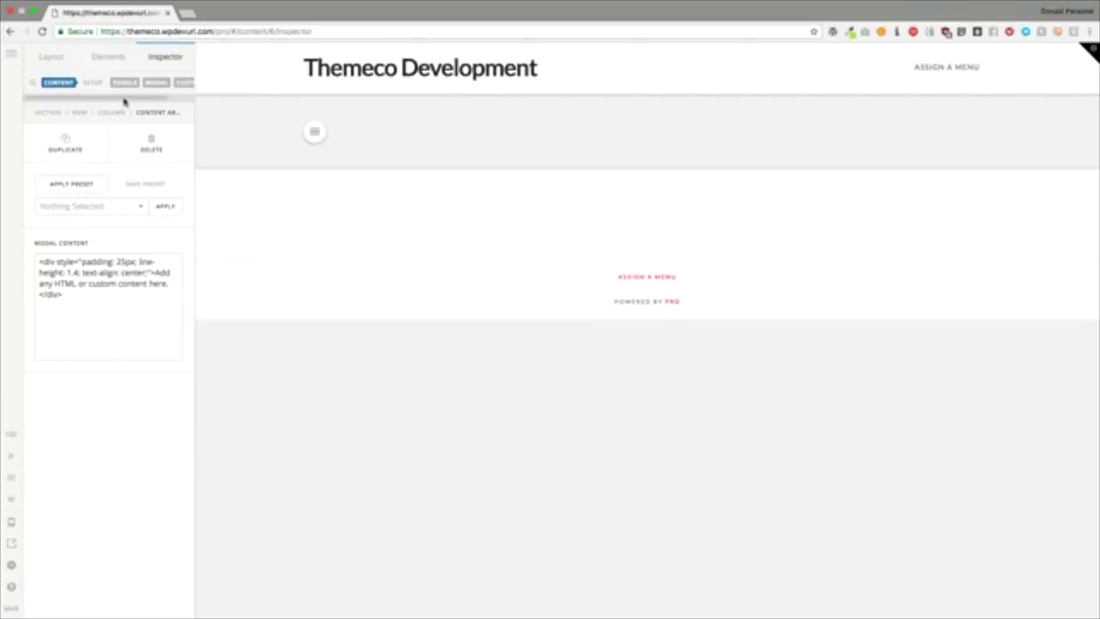
pyautogui.click(124, 82)
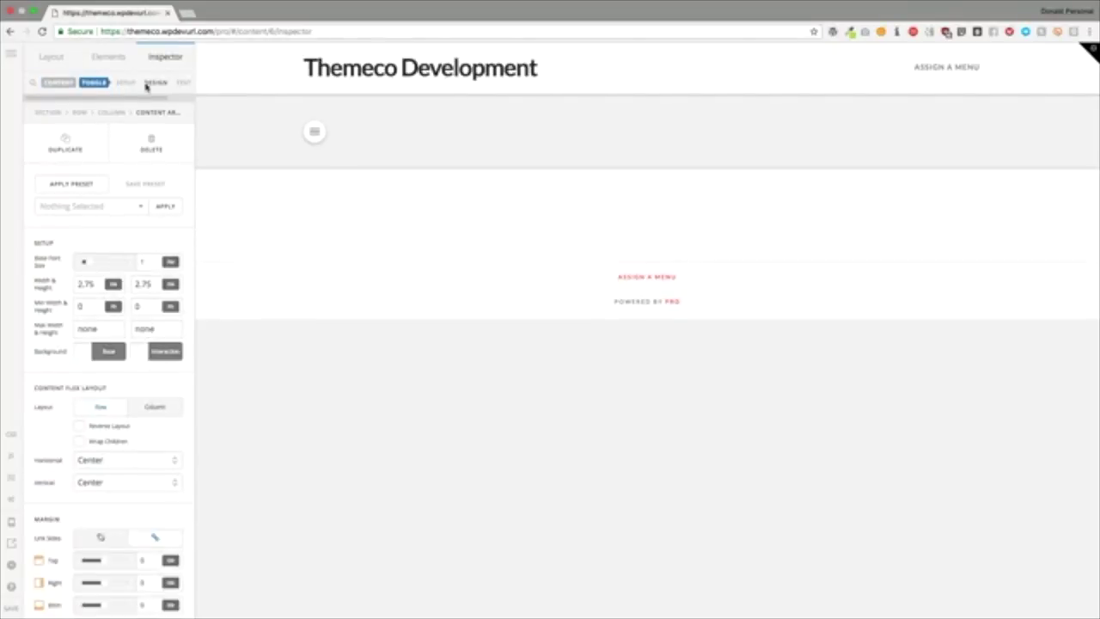
pyautogui.hscroll(5, 142, 85)
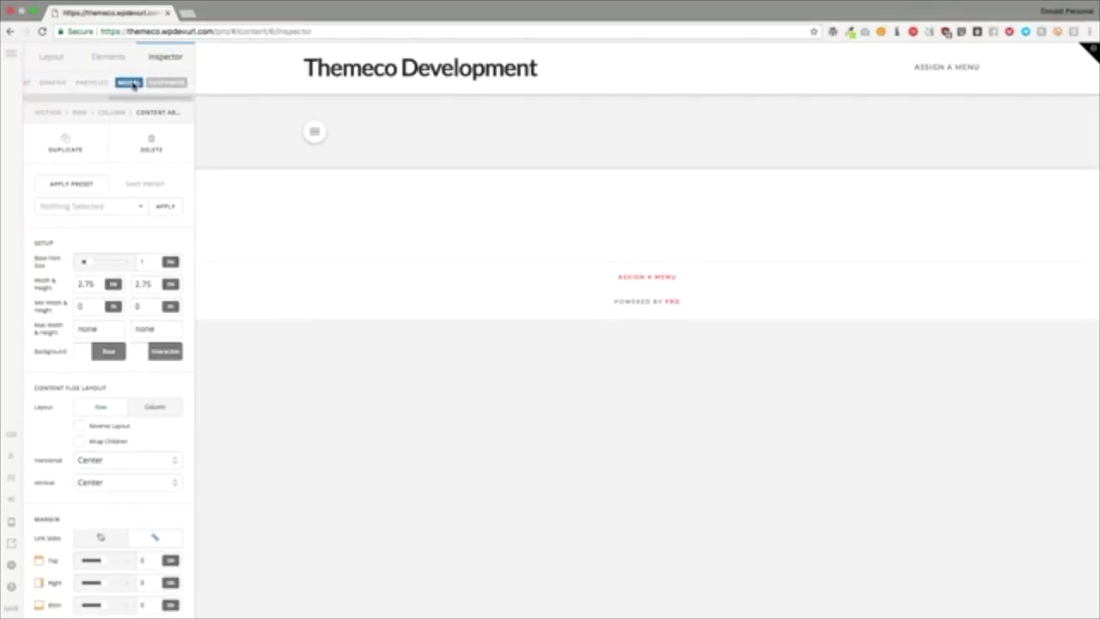
pyautogui.click(165, 82)
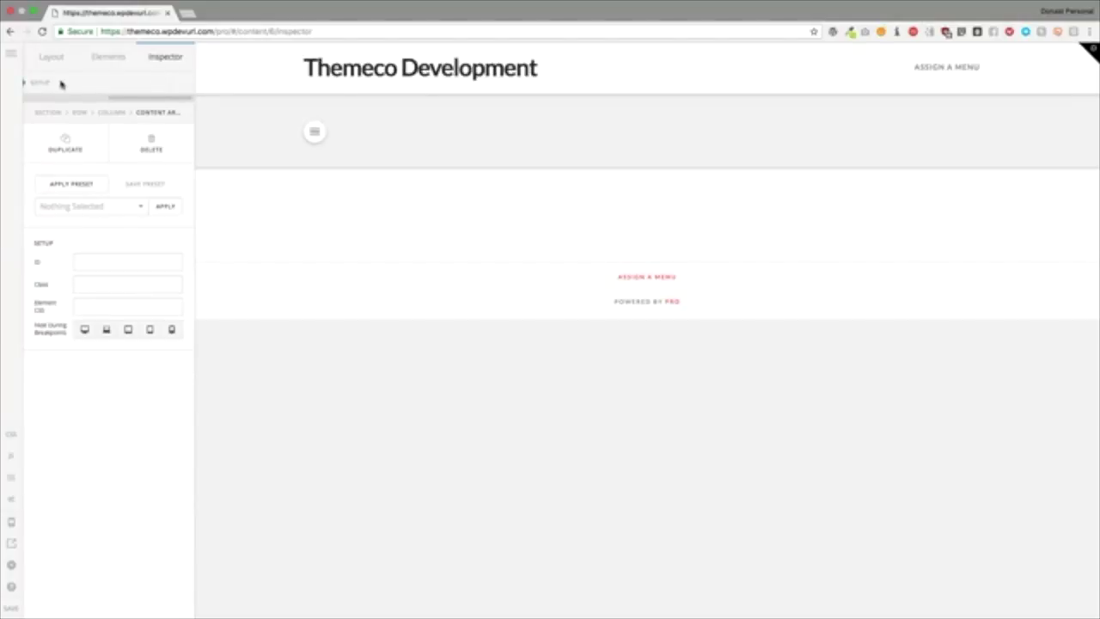
pyautogui.hscroll(3, 62, 84)
pyautogui.hscroll(-3, 62, 84)
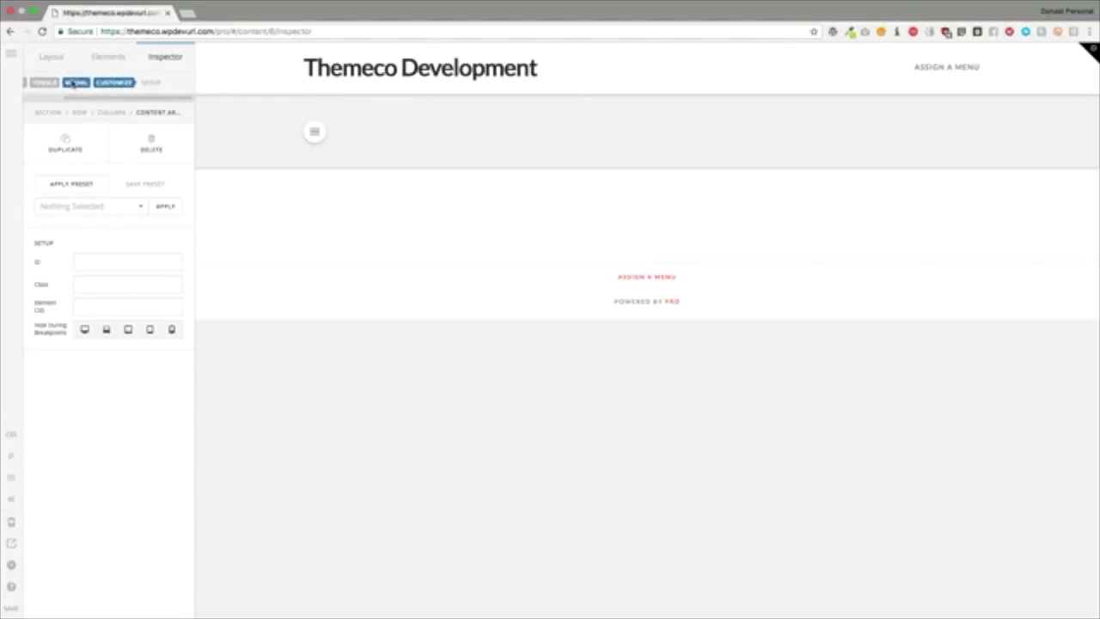
pyautogui.click(75, 82)
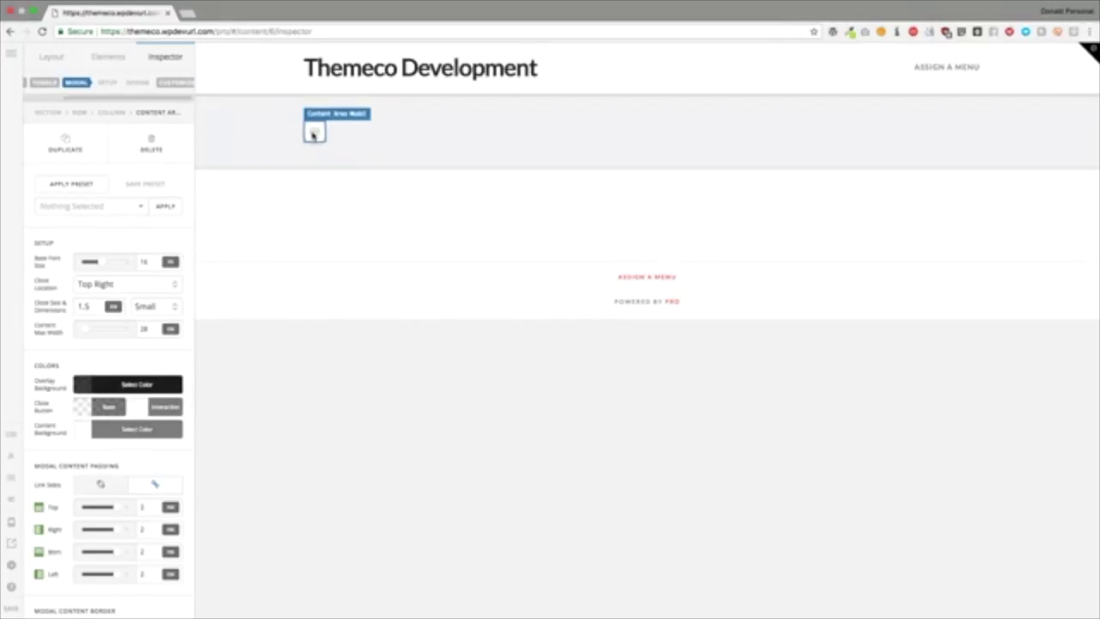
# Step: Preview the modal, set base font size 18 and move the close button to Top Left
pyautogui.click(313, 135)
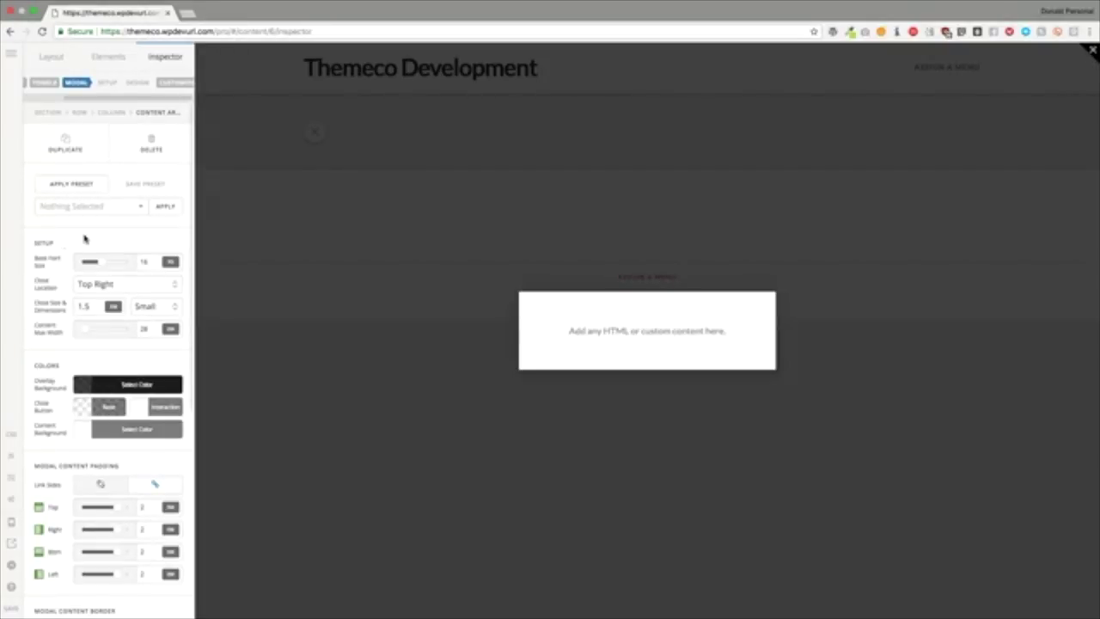
pyautogui.moveTo(101, 267); pyautogui.dragTo(109, 265)
pyautogui.click(118, 285)
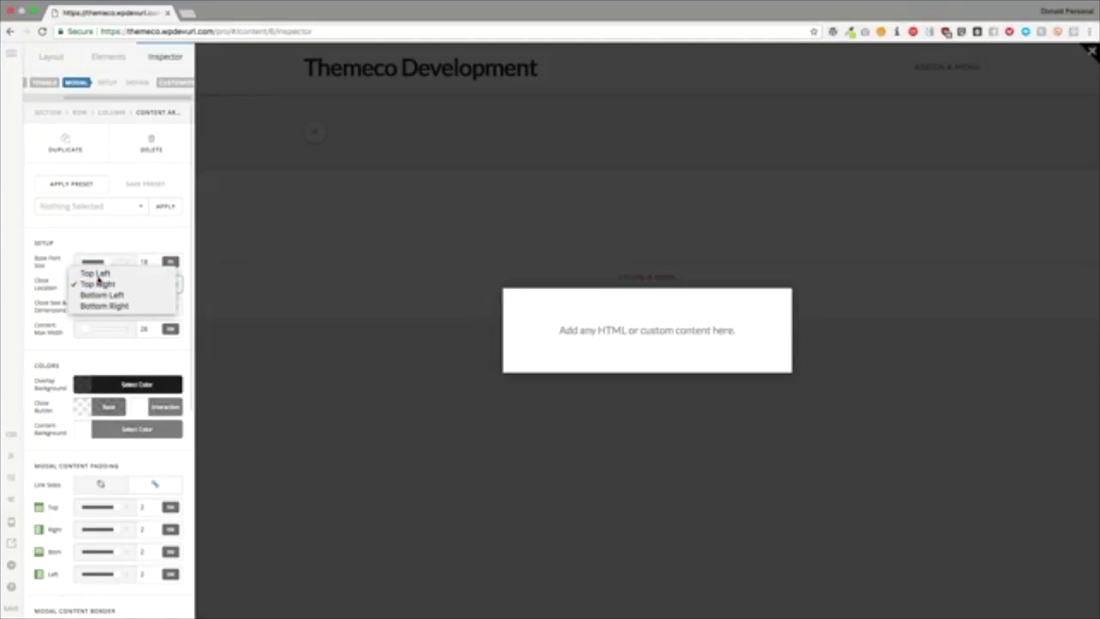
pyautogui.click(99, 273)
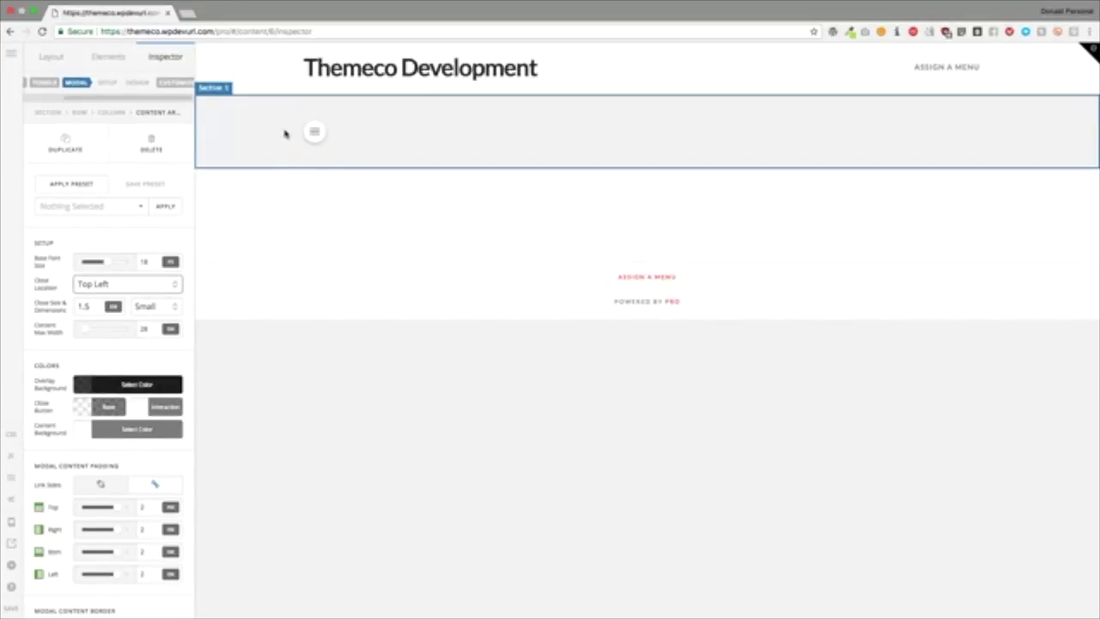
# Step: Set the modal's close button size to 3, Large
pyautogui.click(315, 132)
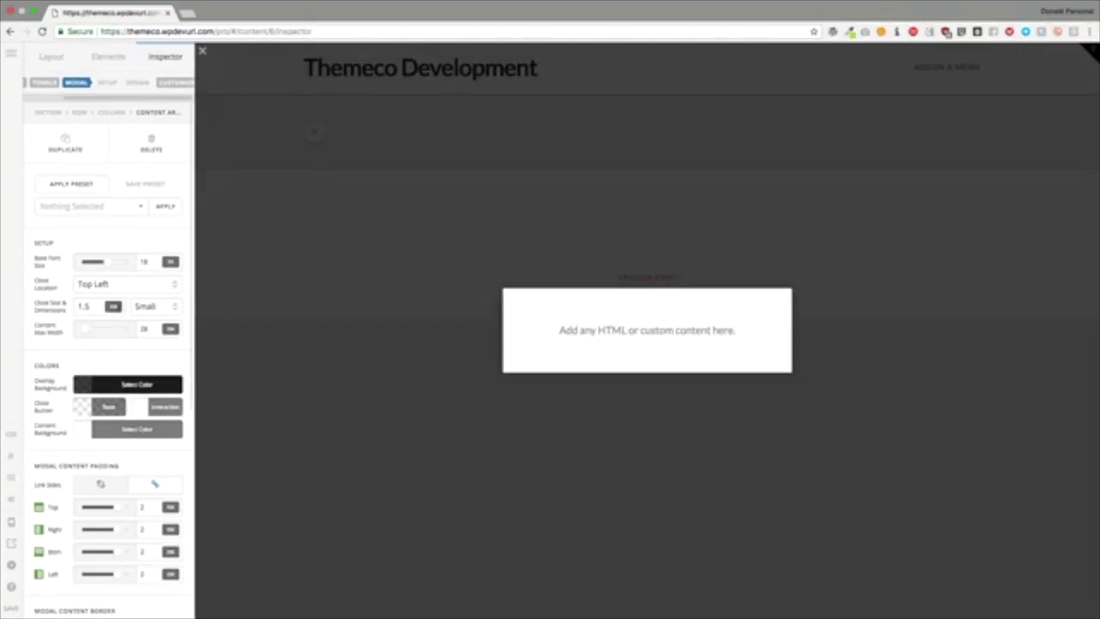
pyautogui.doubleClick(97, 310)
pyautogui.write('3')
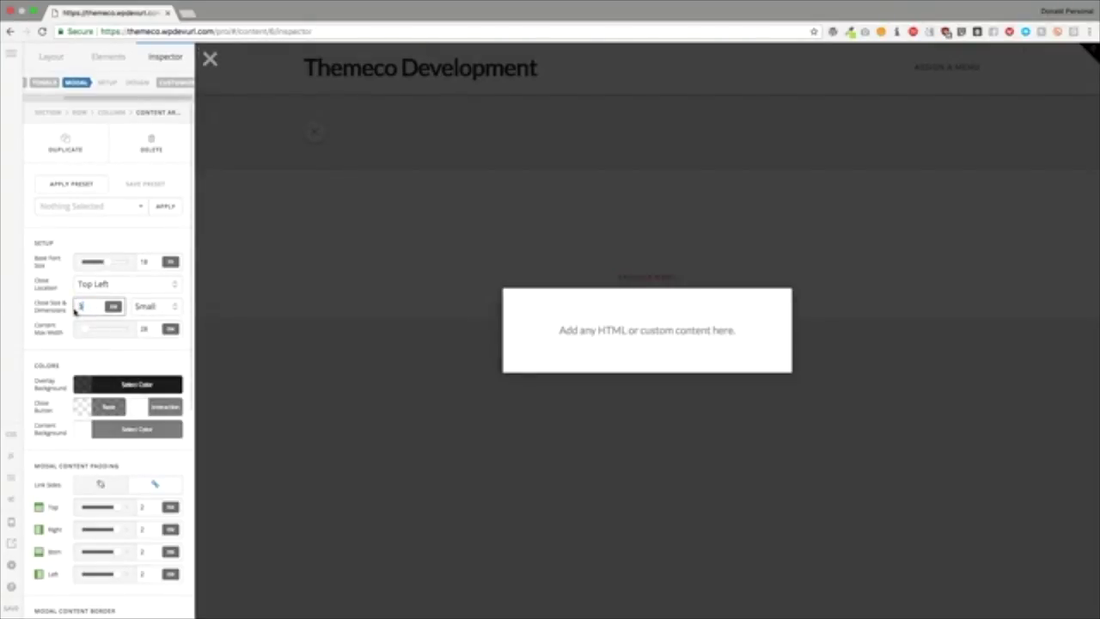
pyautogui.click(160, 310)
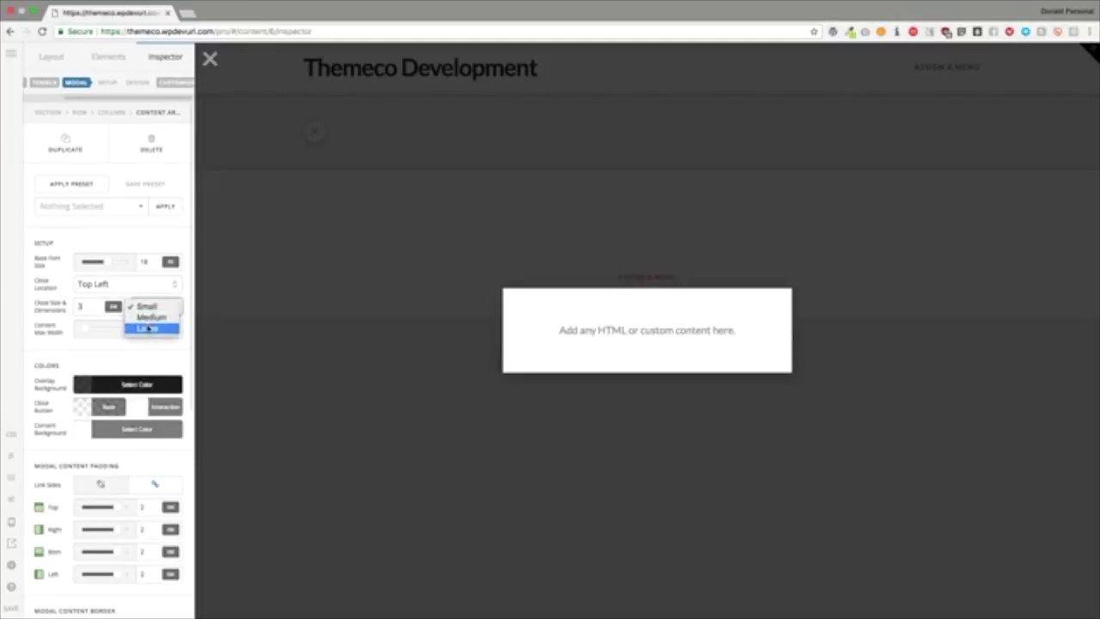
pyautogui.click(151, 327)
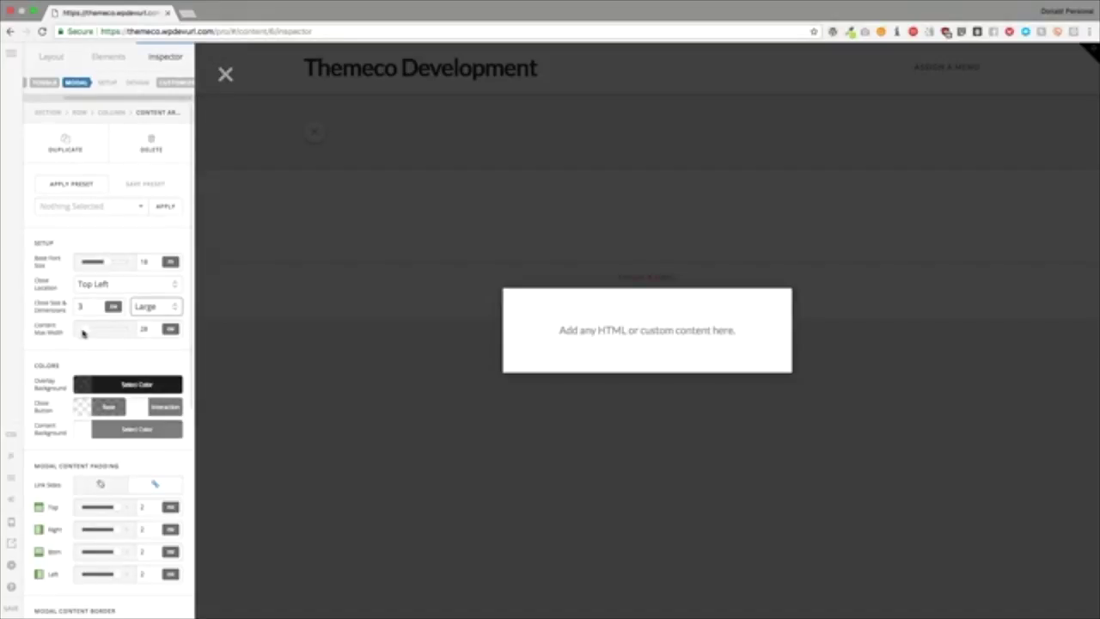
# Step: Widen the modal content to 57.4 max width and make the overlay red
pyautogui.moveTo(86, 333); pyautogui.dragTo(100, 329)
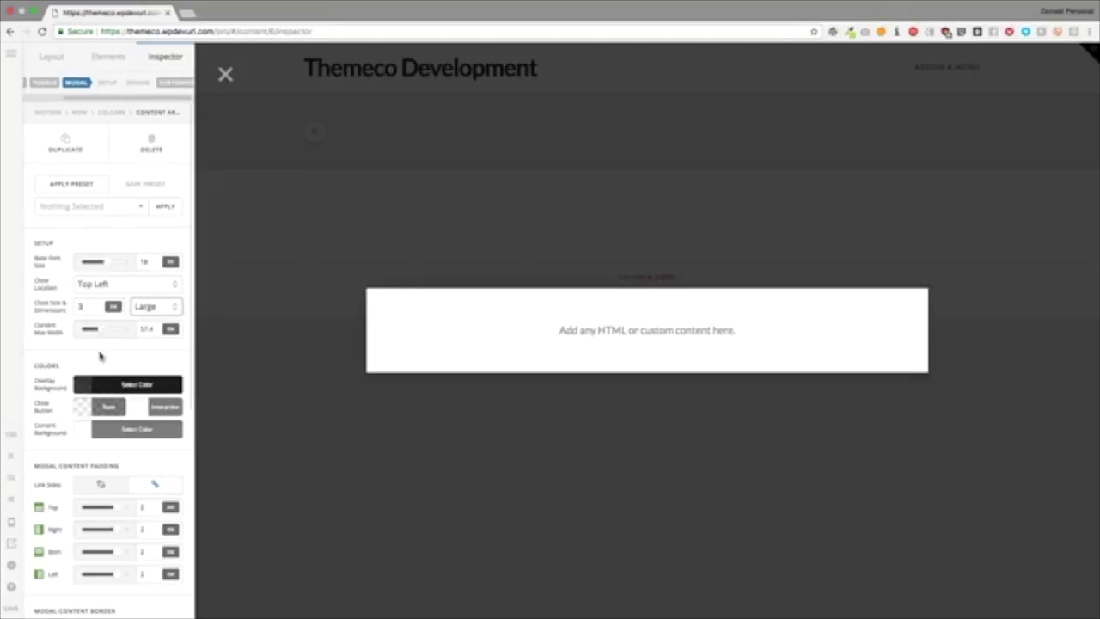
pyautogui.click(104, 388)
pyautogui.moveTo(310, 226); pyautogui.dragTo(365, 196)
# Step: Make the close button base rgba(0,0,0,0.5) with a bright green interaction colour
pyautogui.click(129, 345)
pyautogui.scroll(-3, 117, 348)
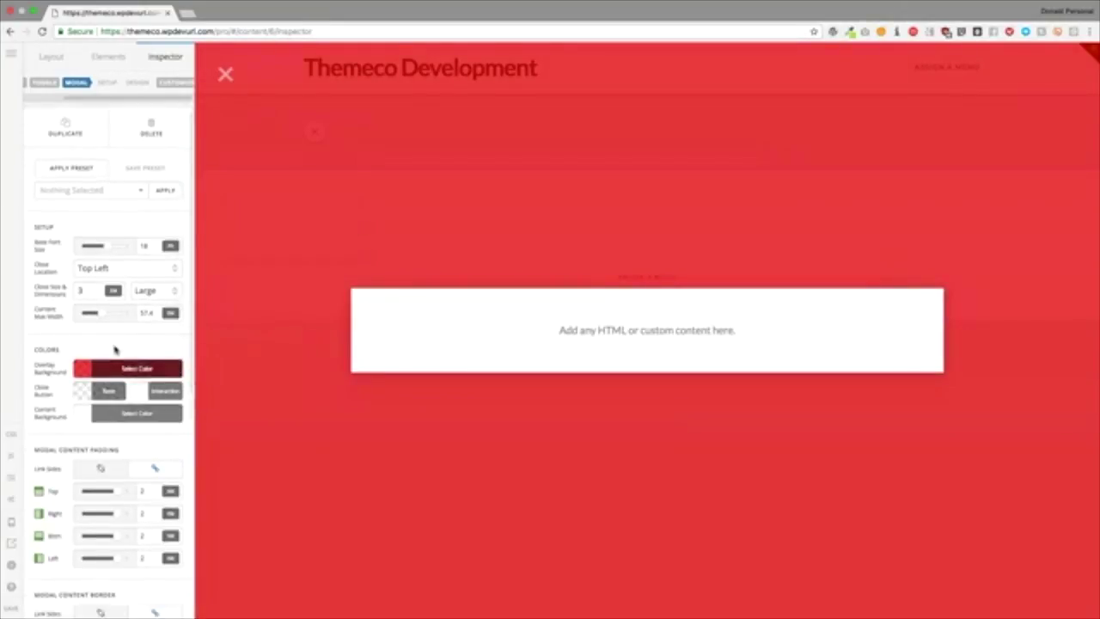
pyautogui.click(110, 297)
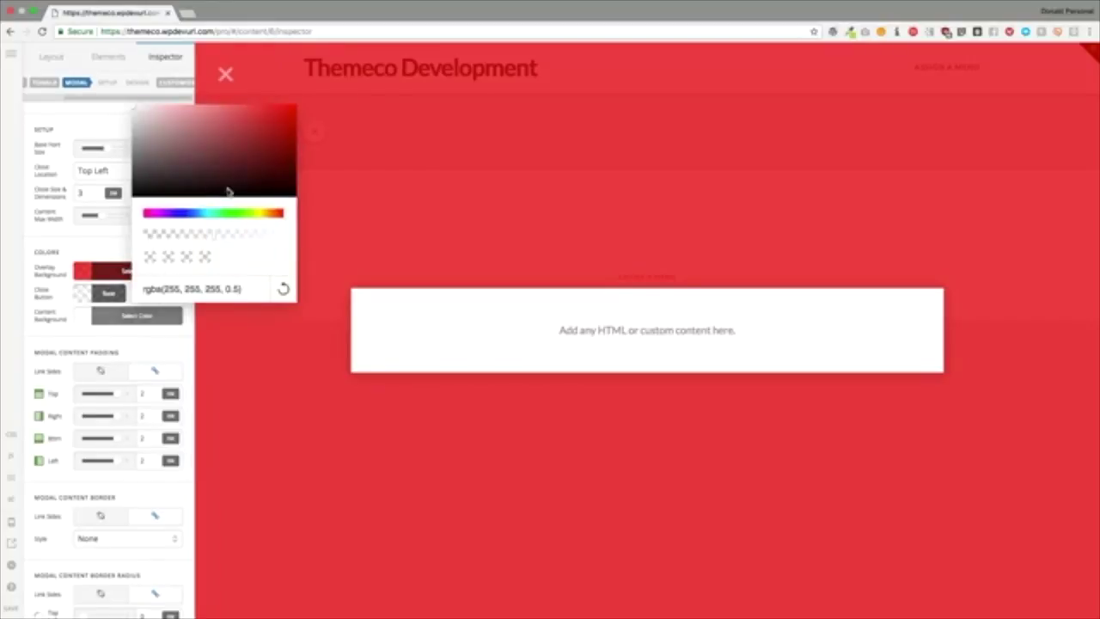
pyautogui.moveTo(239, 186); pyautogui.dragTo(305, 233)
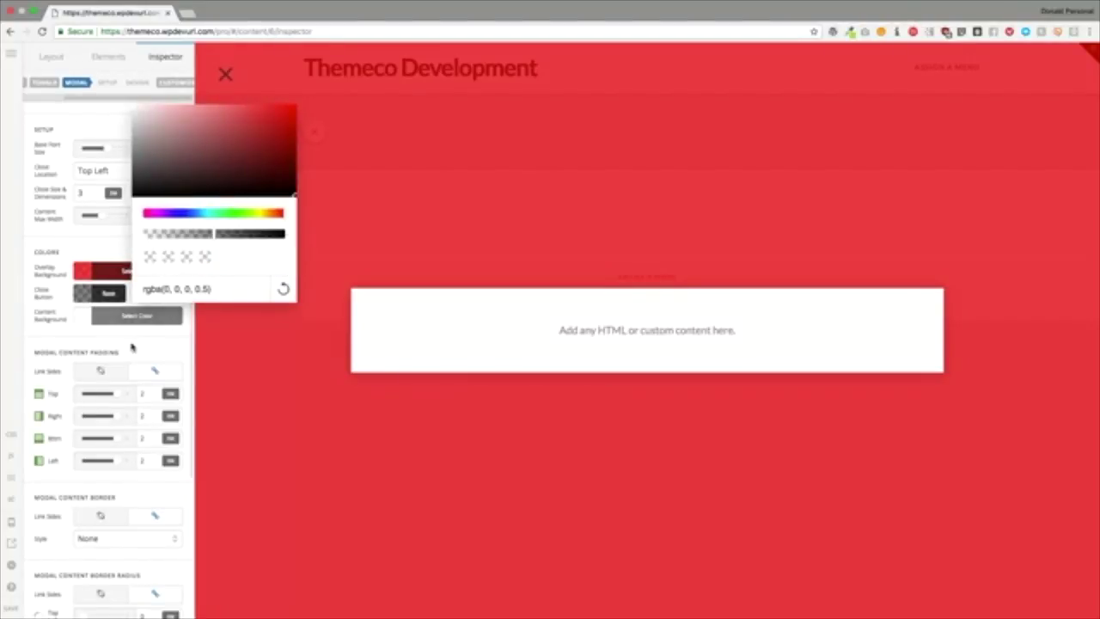
pyautogui.click(130, 346)
pyautogui.click(162, 295)
pyautogui.moveTo(314, 145); pyautogui.dragTo(244, 134)
pyautogui.click(288, 215)
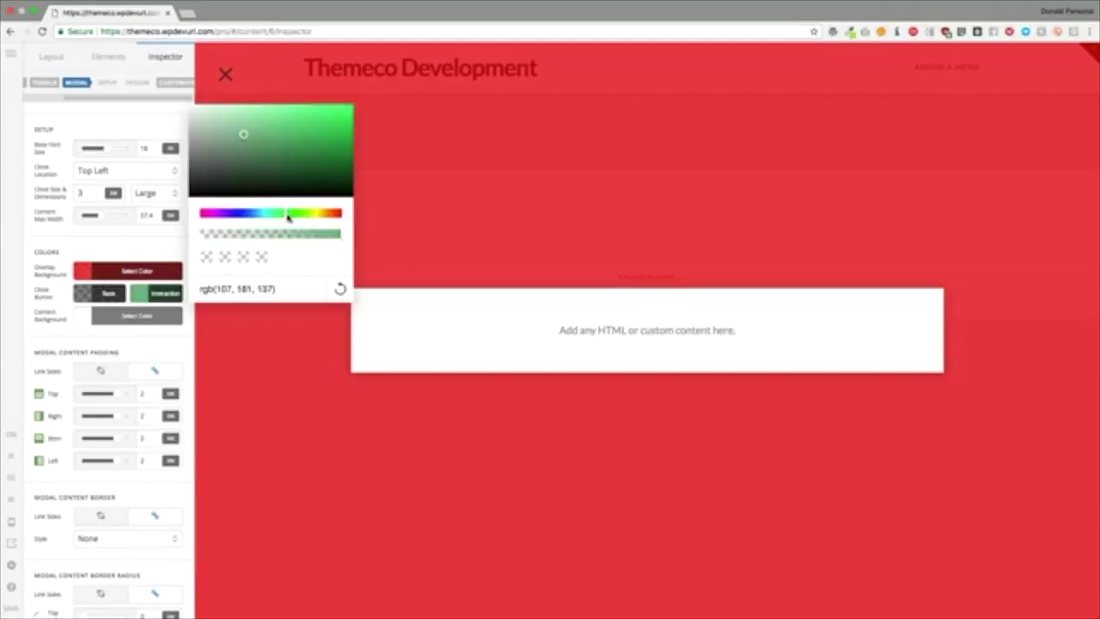
pyautogui.moveTo(305, 157); pyautogui.dragTo(343, 119)
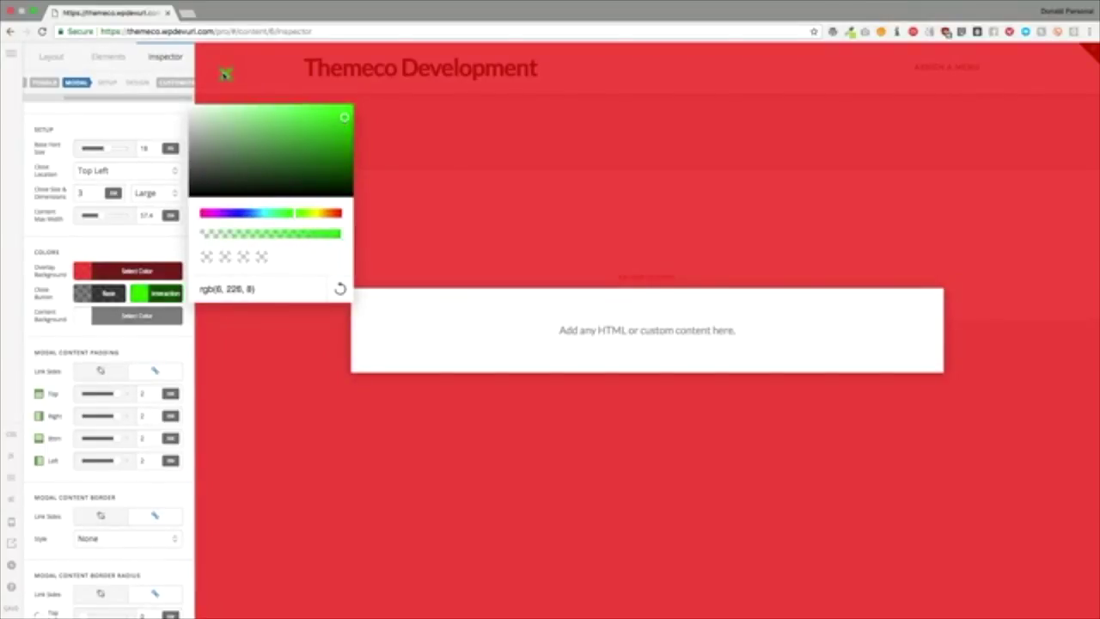
# Step: Set the modal content background to fully transparent rgba(0,0,0,0)
pyautogui.click(124, 317)
pyautogui.moveTo(262, 211); pyautogui.dragTo(201, 217)
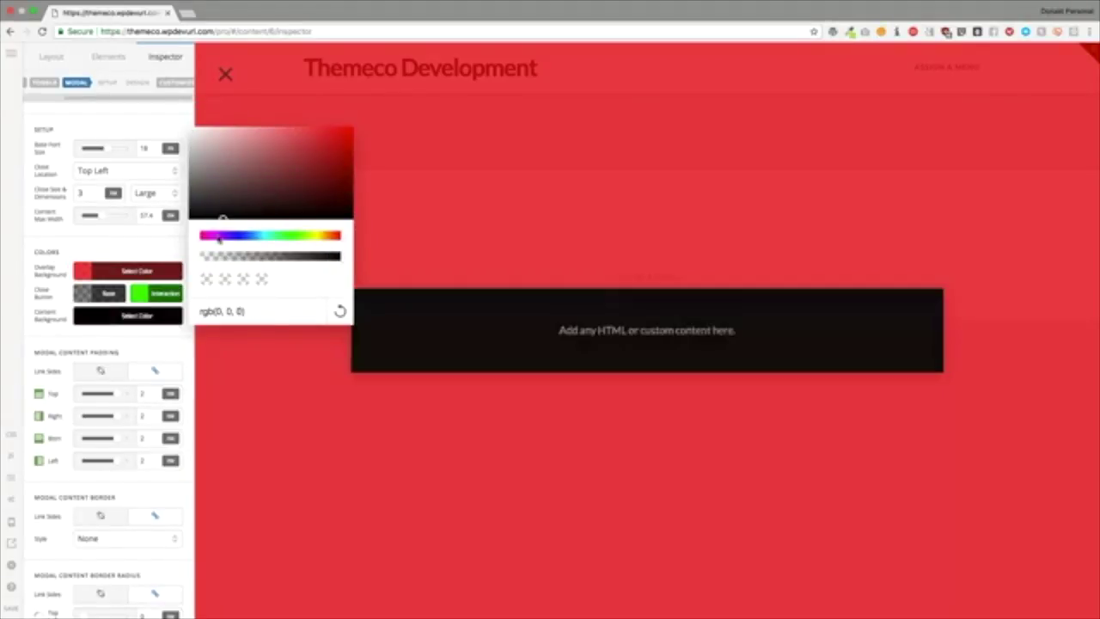
pyautogui.moveTo(242, 259); pyautogui.dragTo(197, 258)
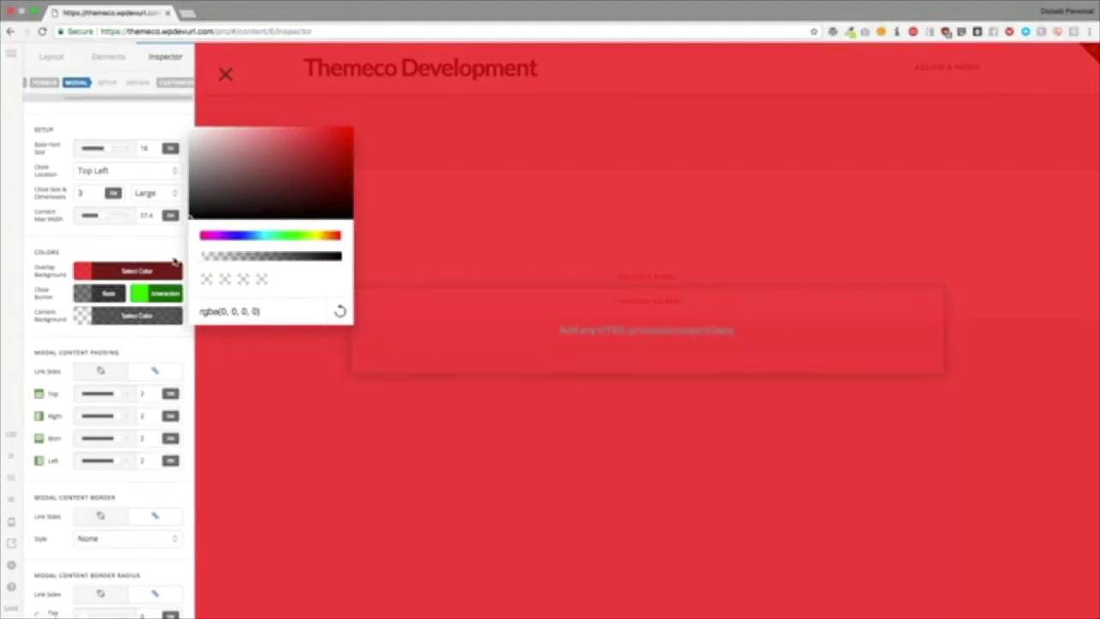
pyautogui.click(123, 237)
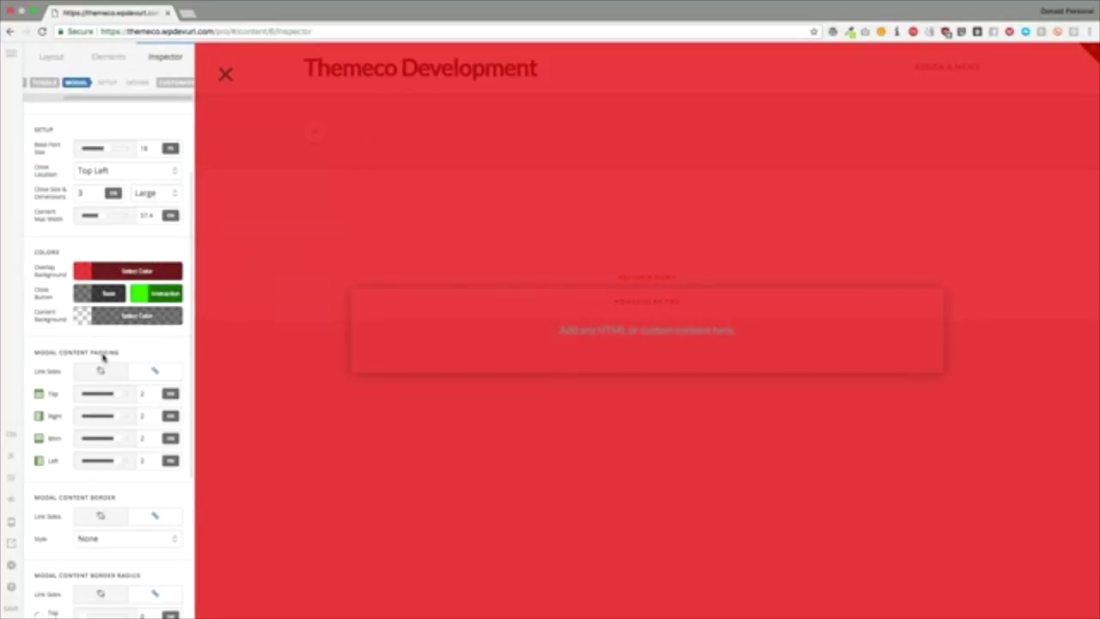
# Step: Set the modal content's box shadow blur to 0
pyautogui.scroll(-5, 102, 357)
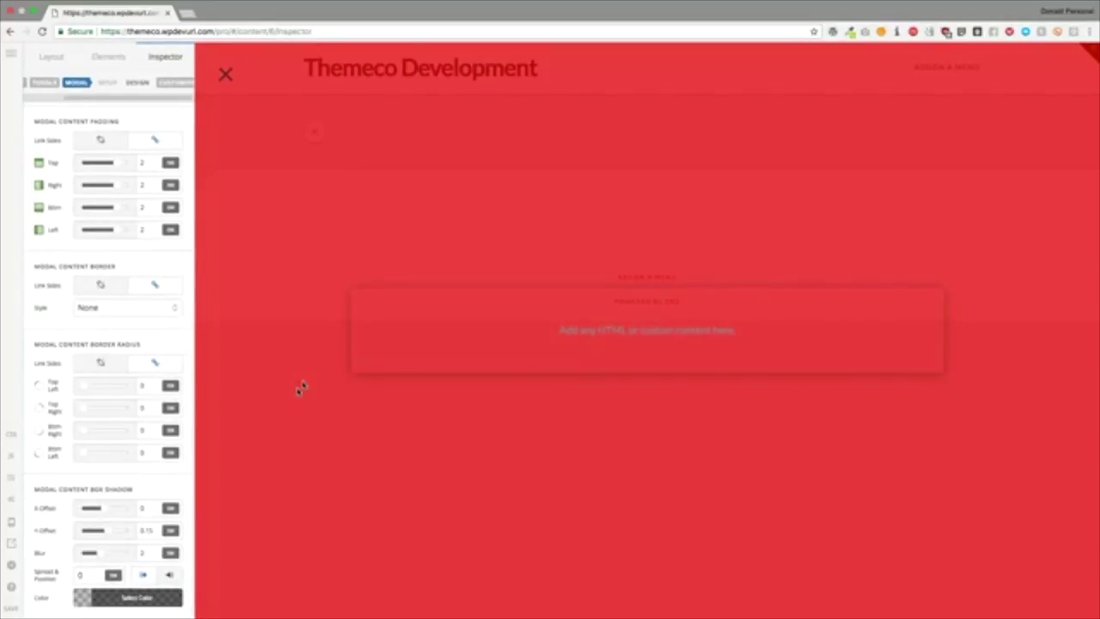
pyautogui.click(148, 528)
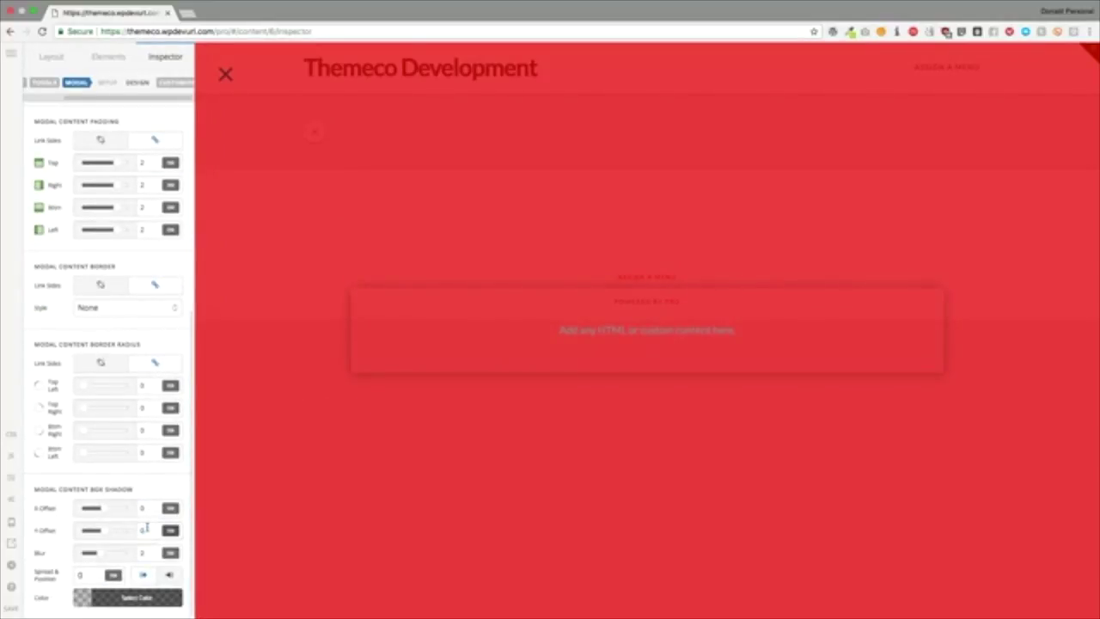
pyautogui.press('Tab')
pyautogui.write('0')
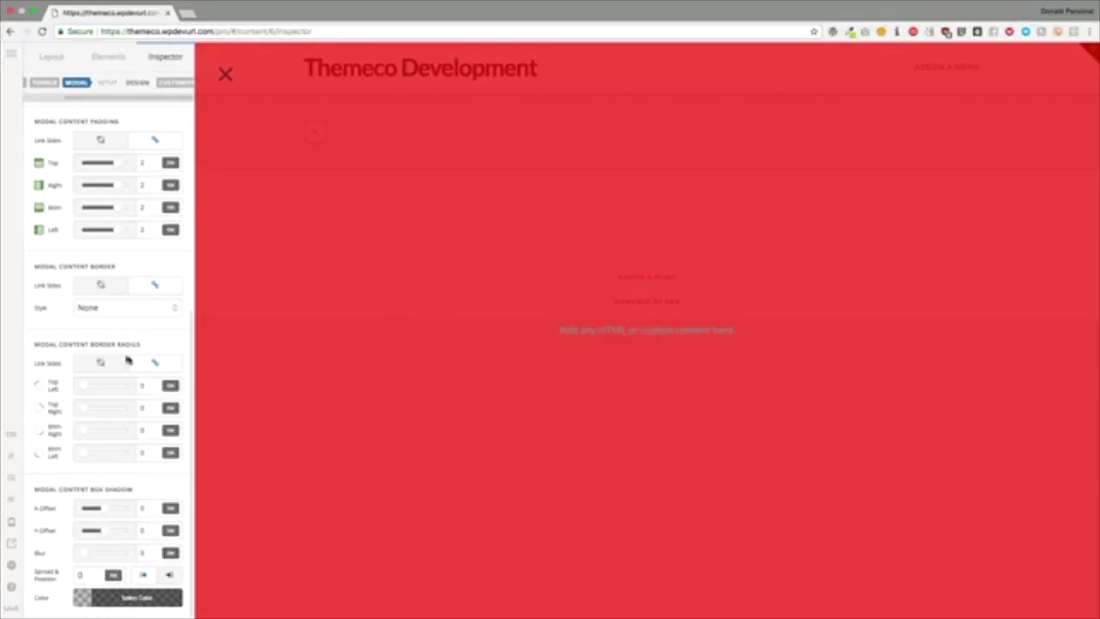
# Step: Round the modal content corners to a radius of about 5.62
pyautogui.scroll(4, 123, 339)
pyautogui.scroll(2, 120, 340)
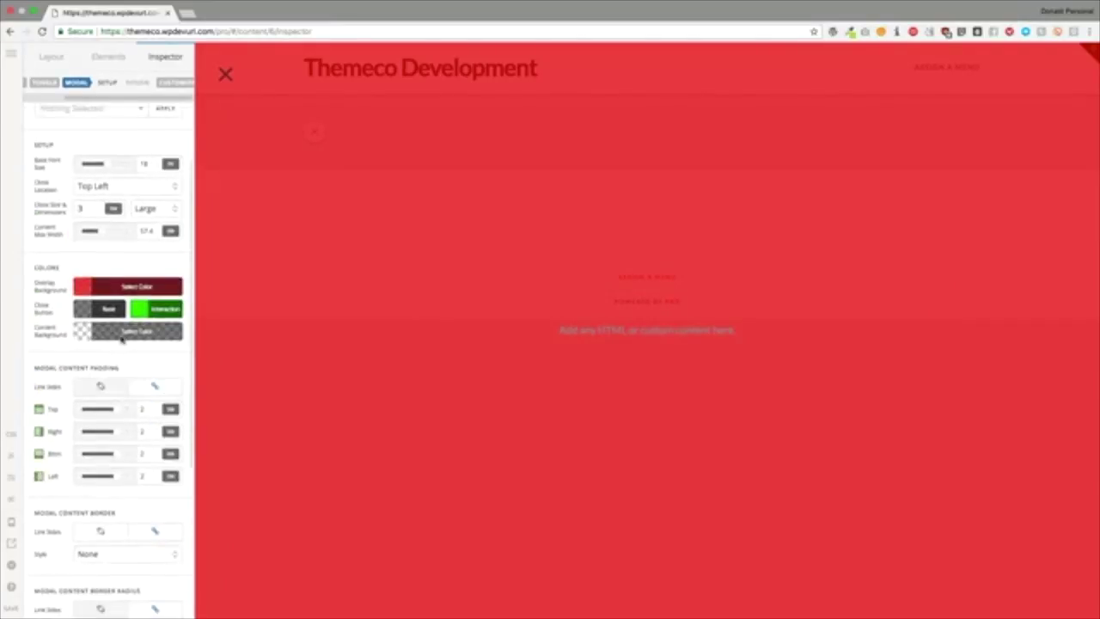
pyautogui.scroll(-4, 120, 340)
pyautogui.scroll(-2, 121, 340)
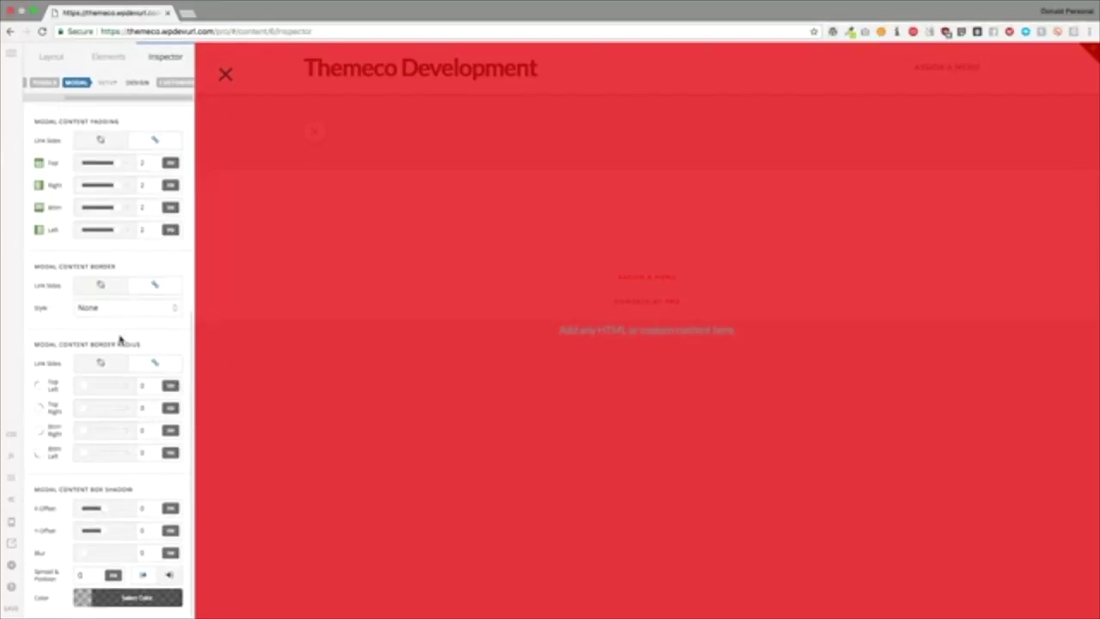
pyautogui.scroll(9, 75, 468)
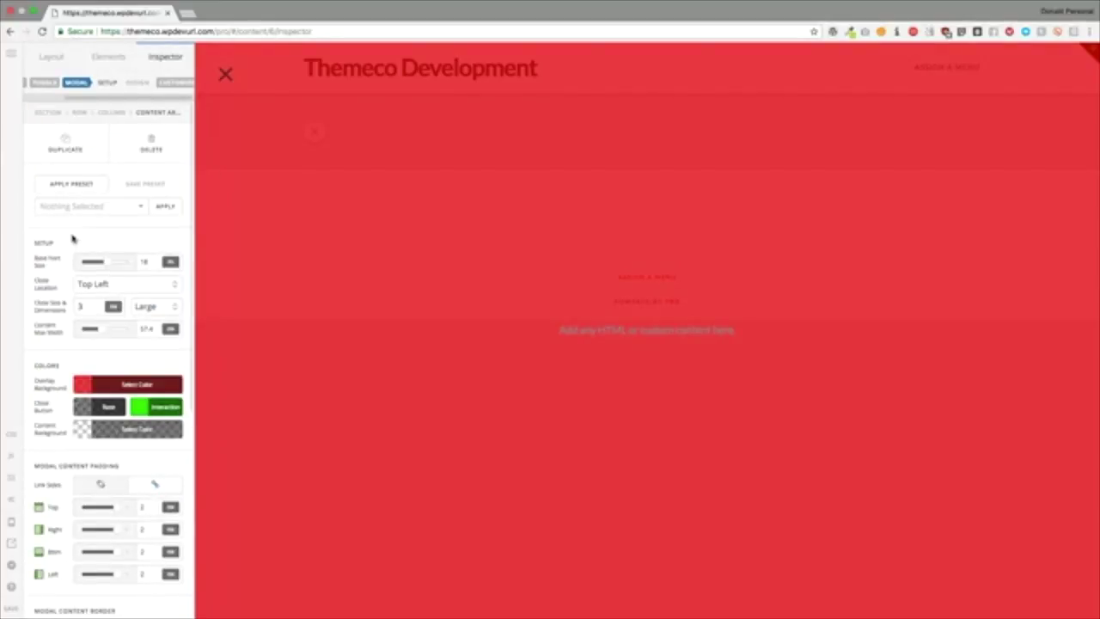
pyautogui.scroll(-6, 133, 86)
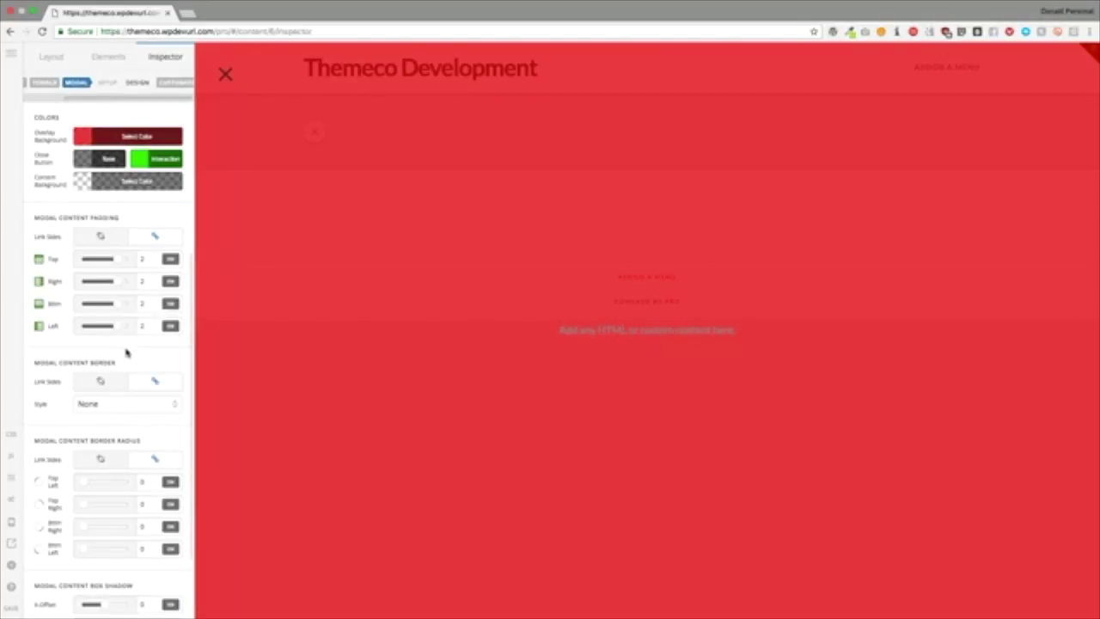
pyautogui.scroll(-2, 125, 352)
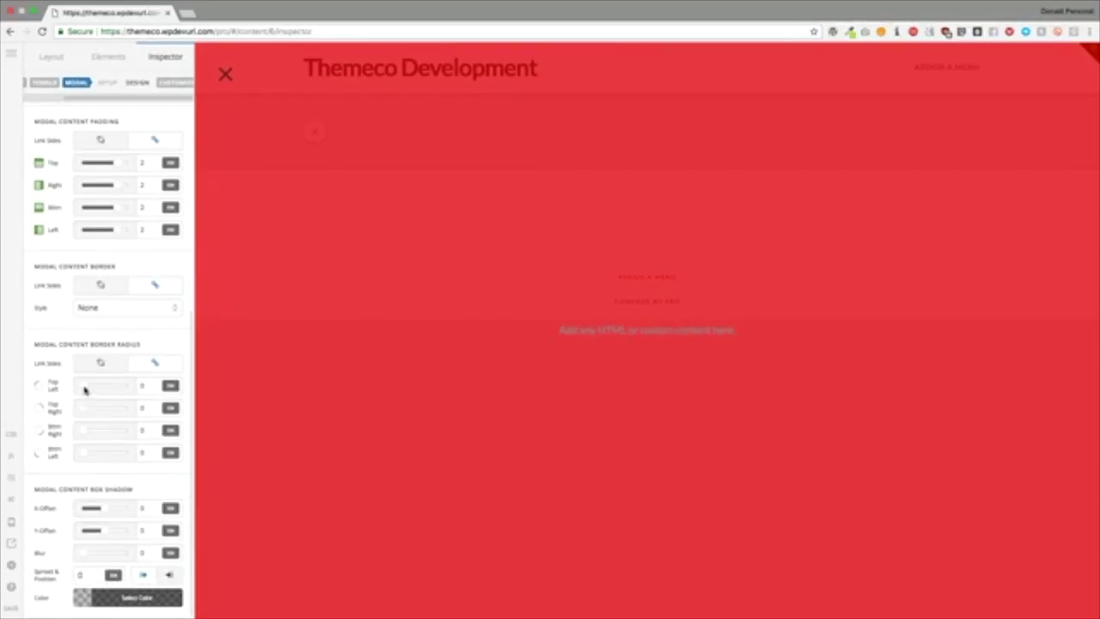
pyautogui.moveTo(83, 390); pyautogui.dragTo(106, 389)
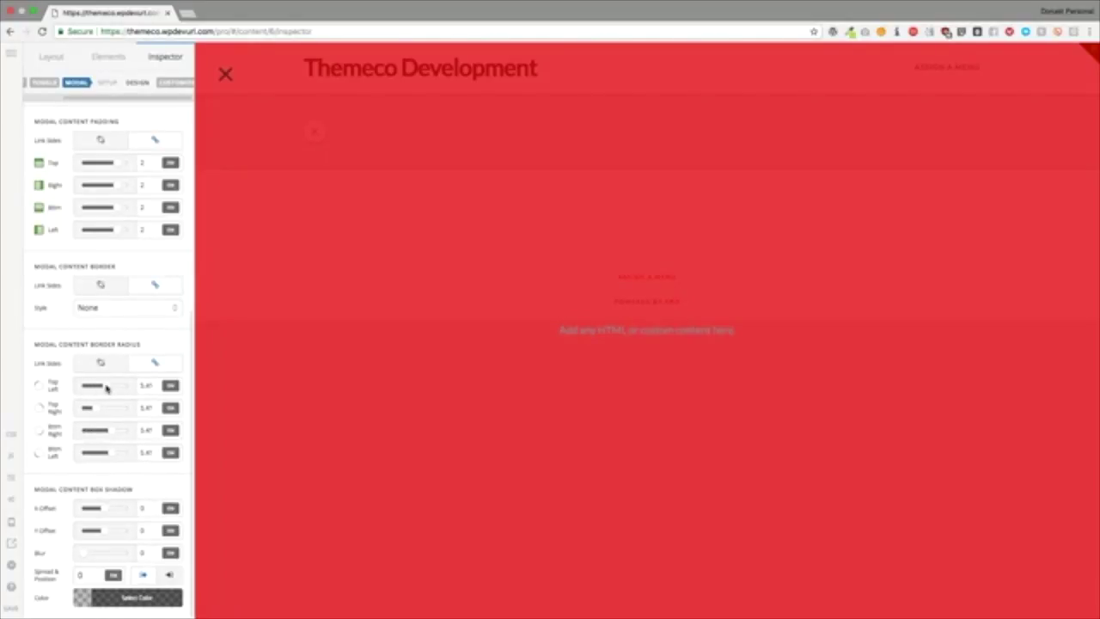
# Step: Make the content background solid black and ease the corner radius to about 4.48
pyautogui.scroll(6, 107, 388)
pyautogui.click(137, 386)
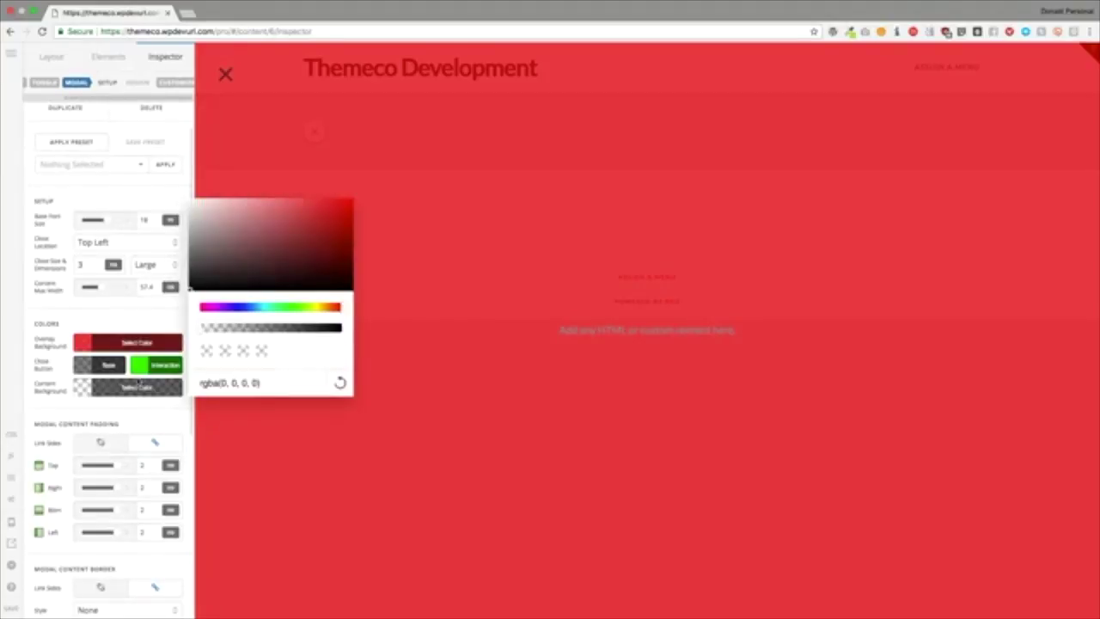
pyautogui.moveTo(232, 330); pyautogui.dragTo(351, 329)
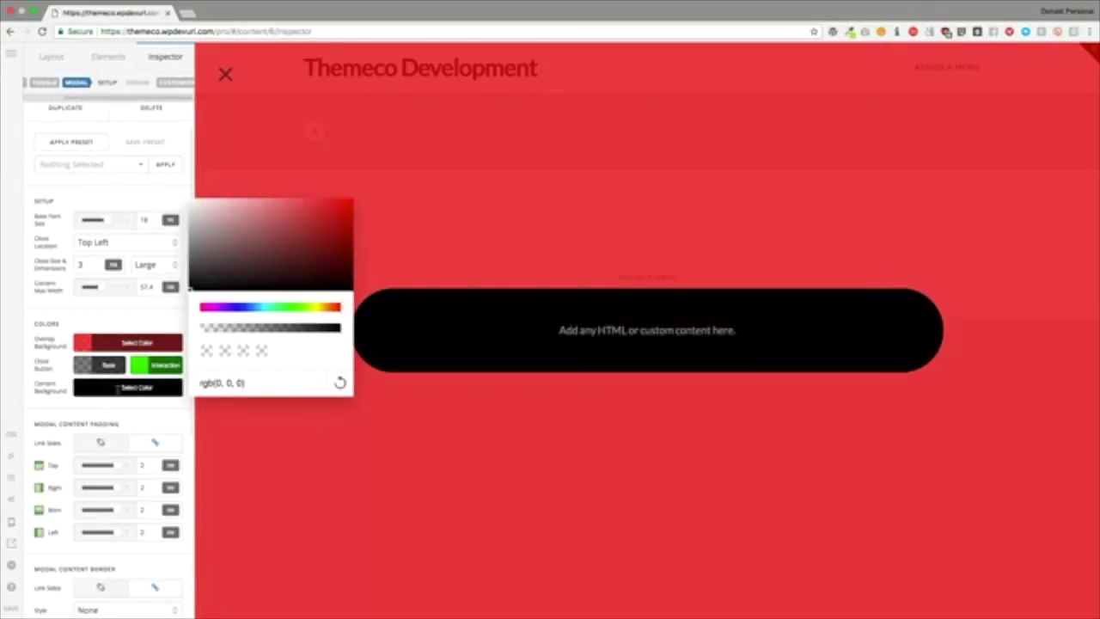
pyautogui.scroll(-7, 98, 422)
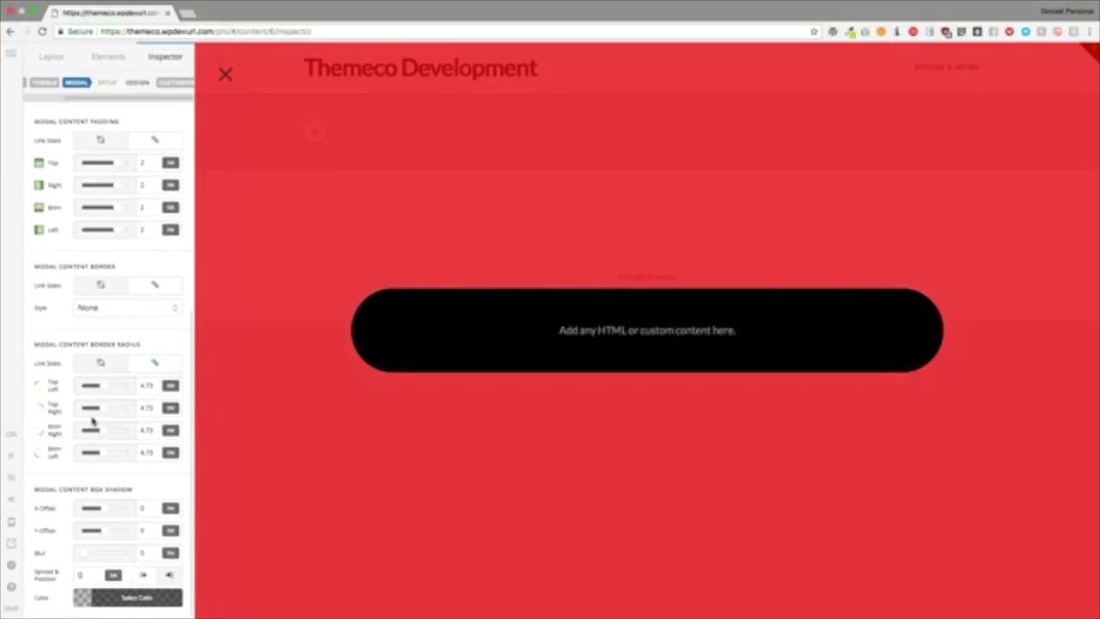
pyautogui.moveTo(101, 391); pyautogui.dragTo(95, 391)
pyautogui.scroll(5, 108, 344)
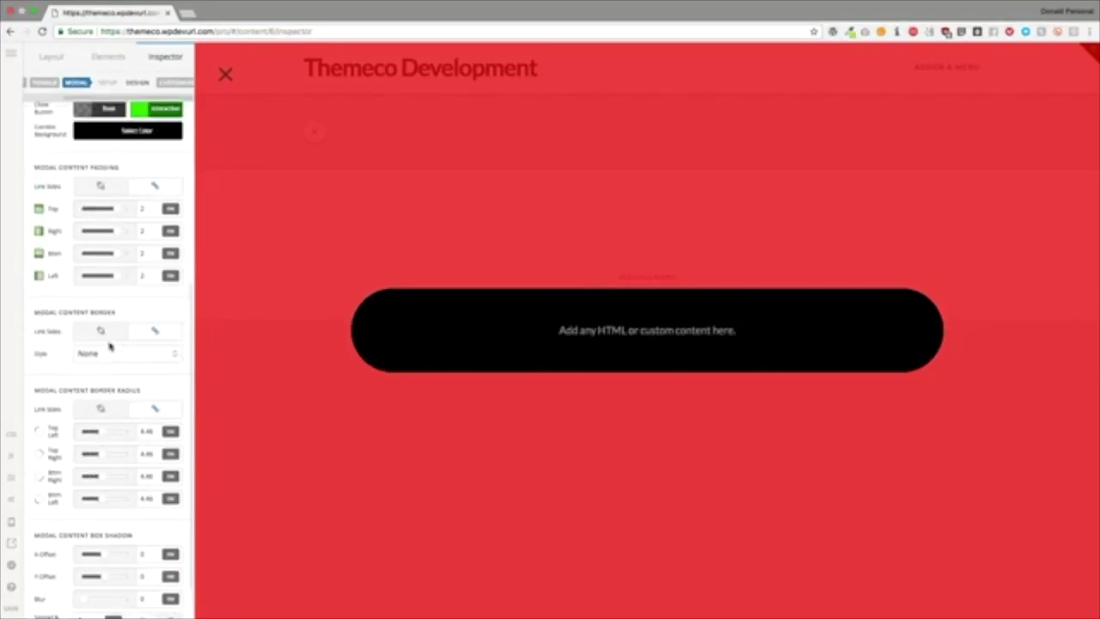
pyautogui.hscroll(-3, 82, 84)
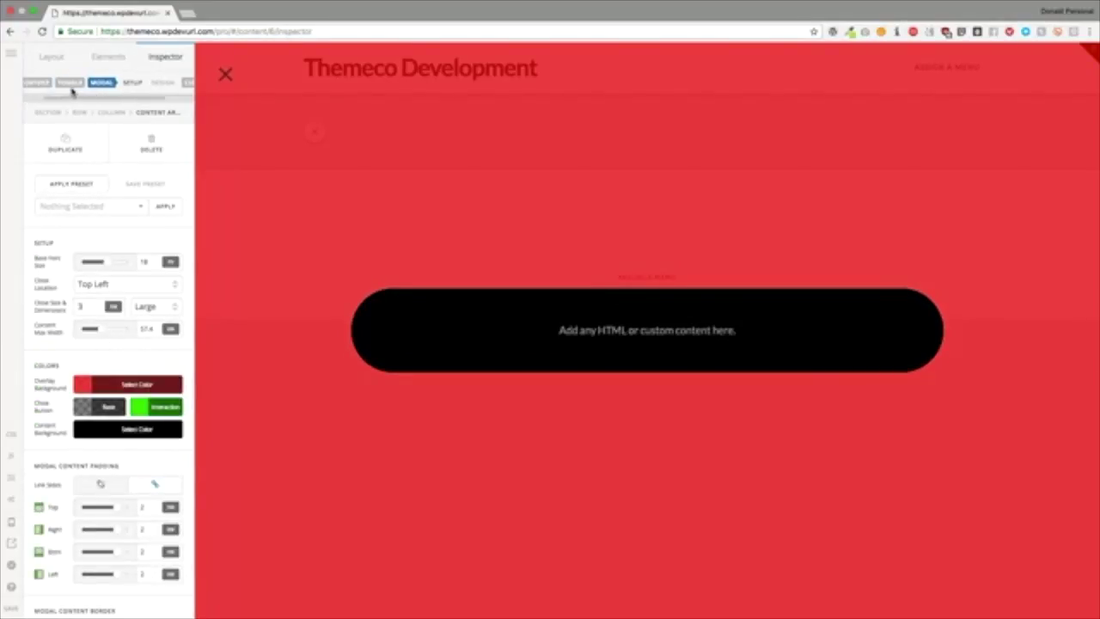
# Step: Review the modal's content and styling settings, then close the red overlay preview
pyautogui.click(62, 86)
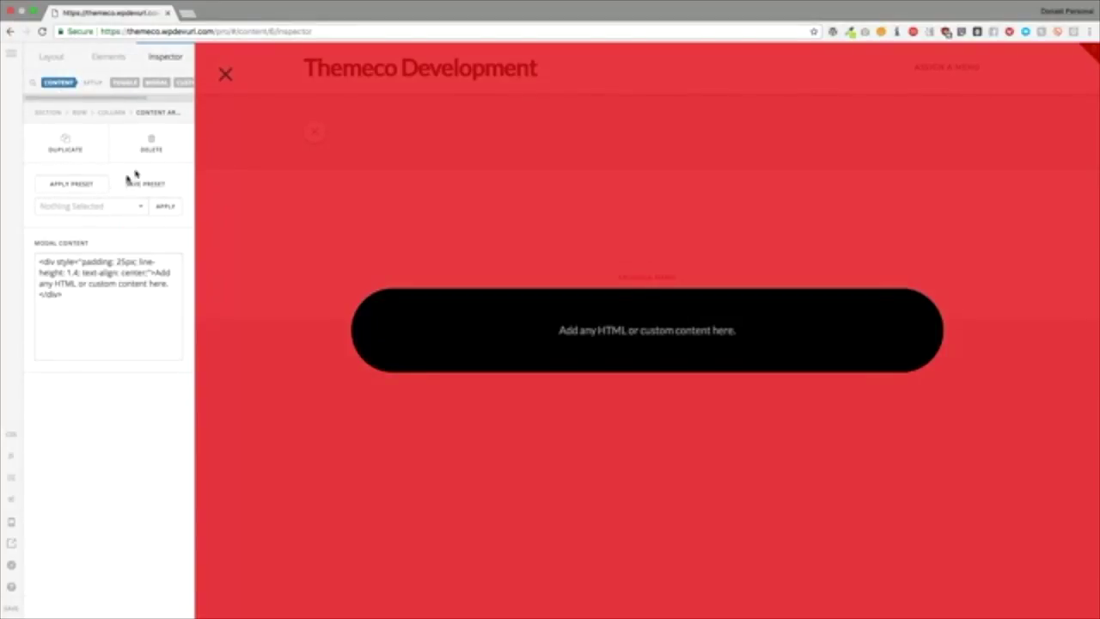
pyautogui.click(156, 84)
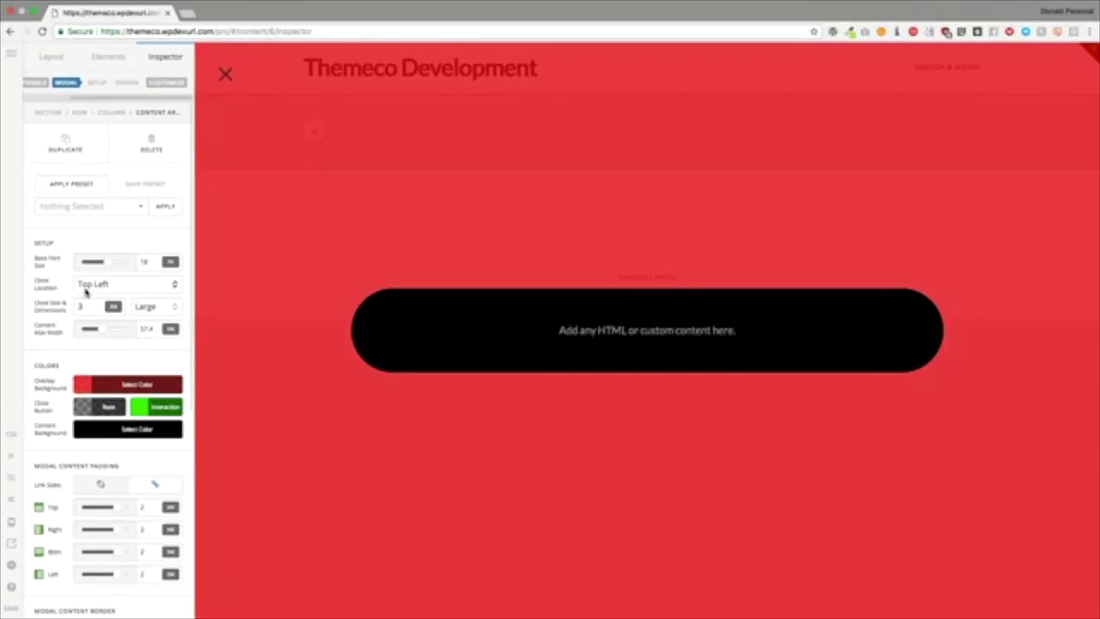
pyautogui.scroll(-8, 77, 302)
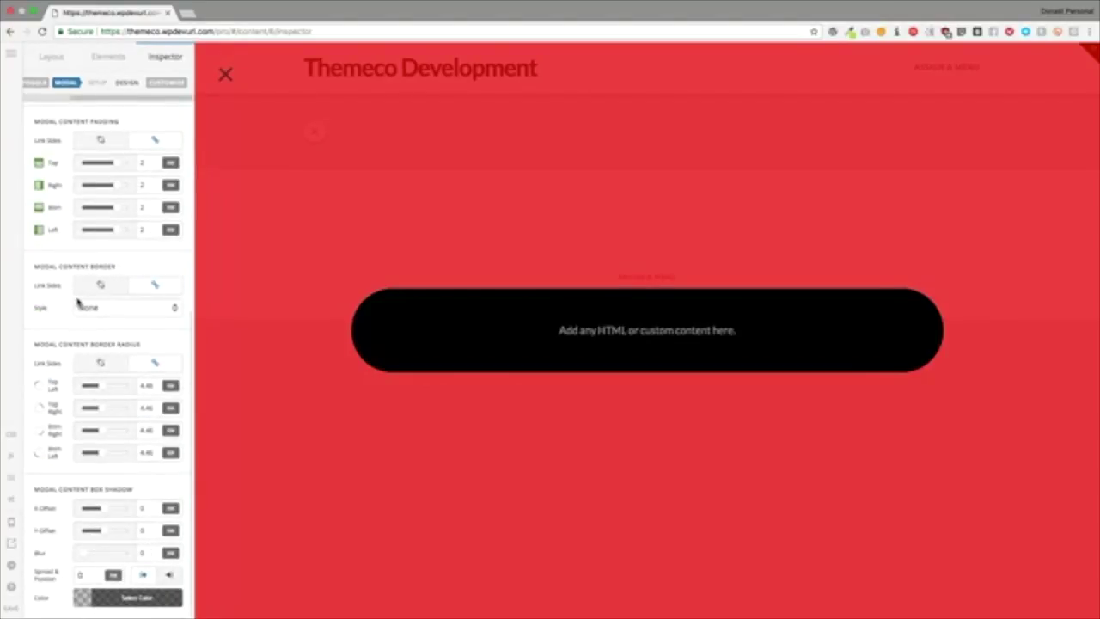
pyautogui.scroll(8, 77, 302)
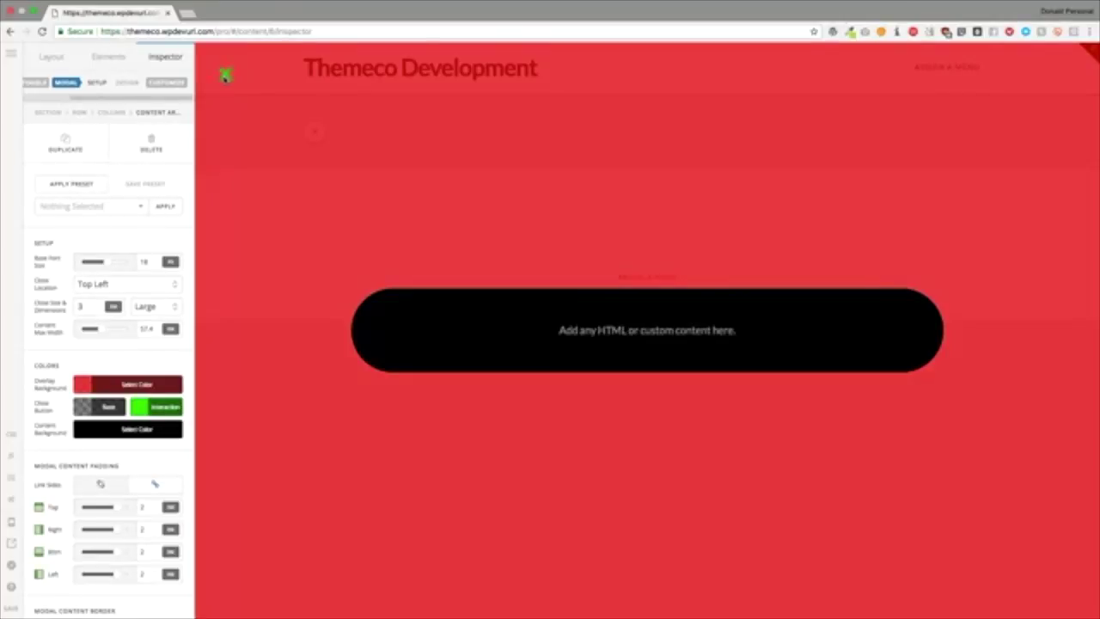
pyautogui.click(225, 76)
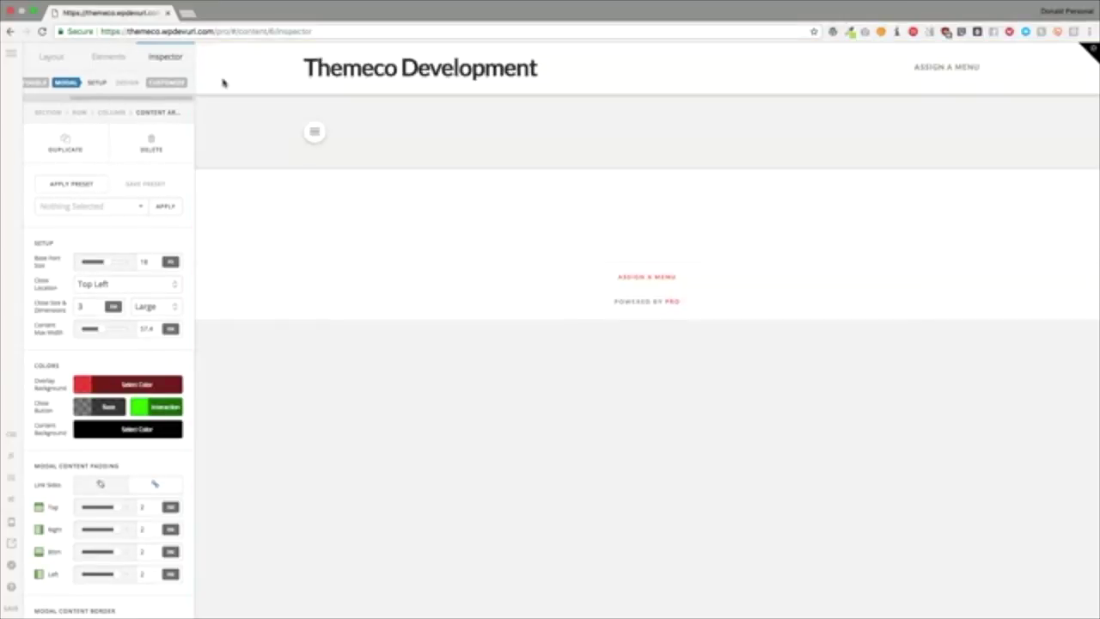
# Step: Delete the modal, add a Content Area Off Canvas element, and preview its panel
pyautogui.click(153, 144)
pyautogui.click(153, 144)
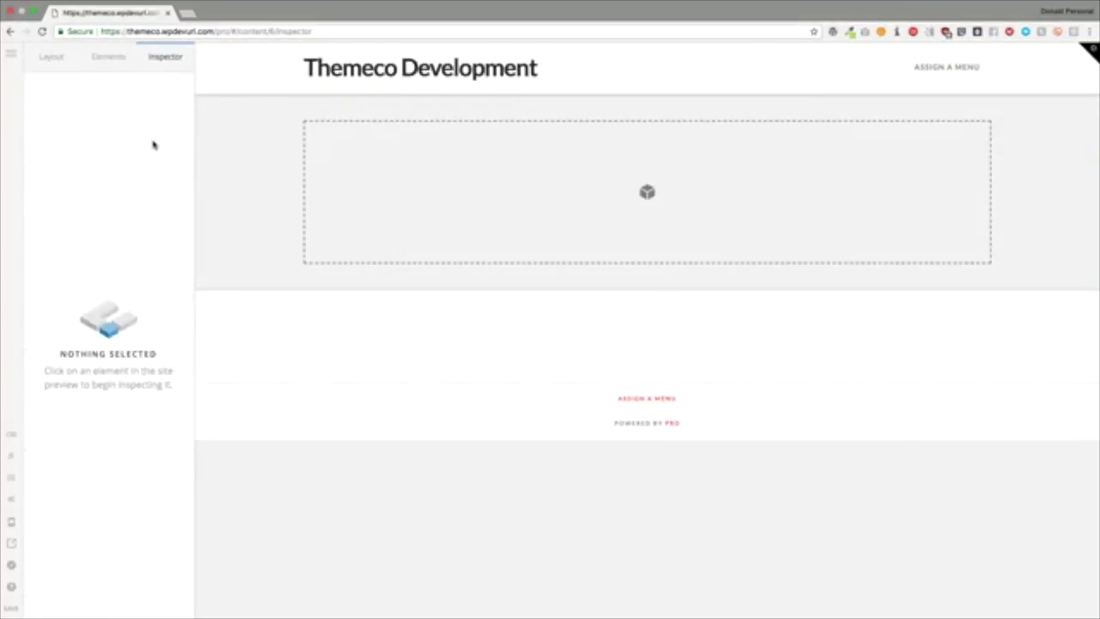
pyautogui.click(118, 57)
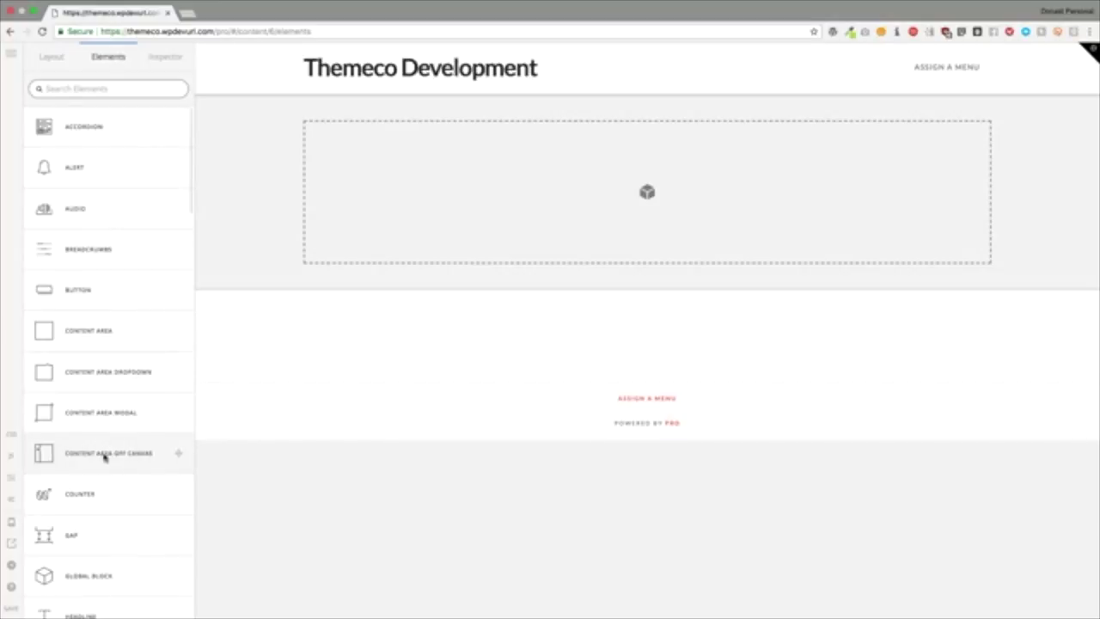
pyautogui.moveTo(109, 453); pyautogui.dragTo(395, 223)
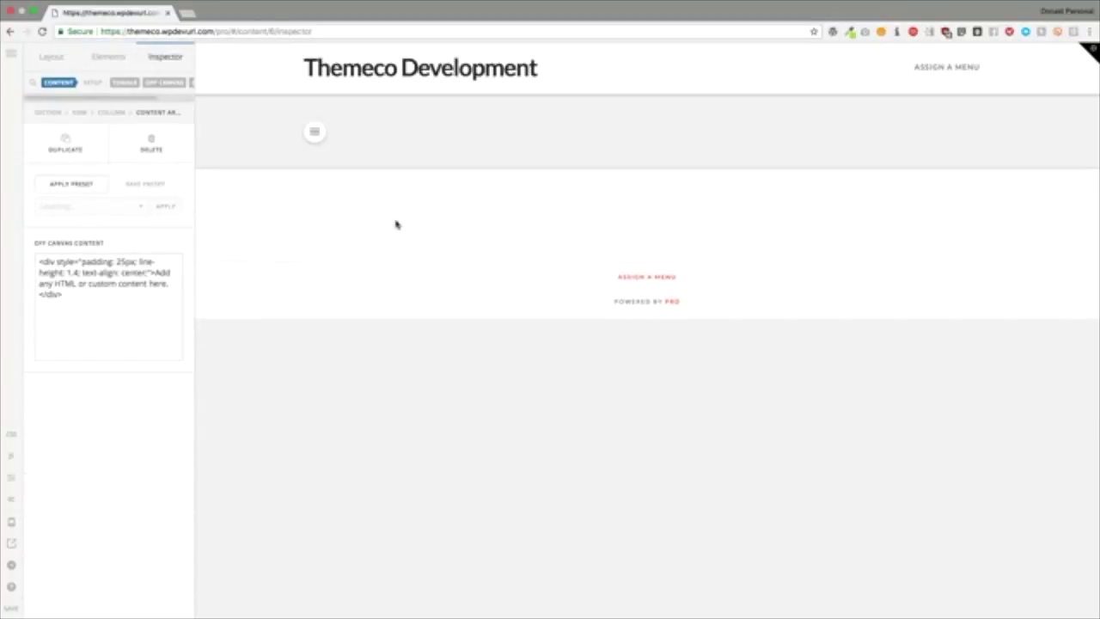
pyautogui.click(315, 132)
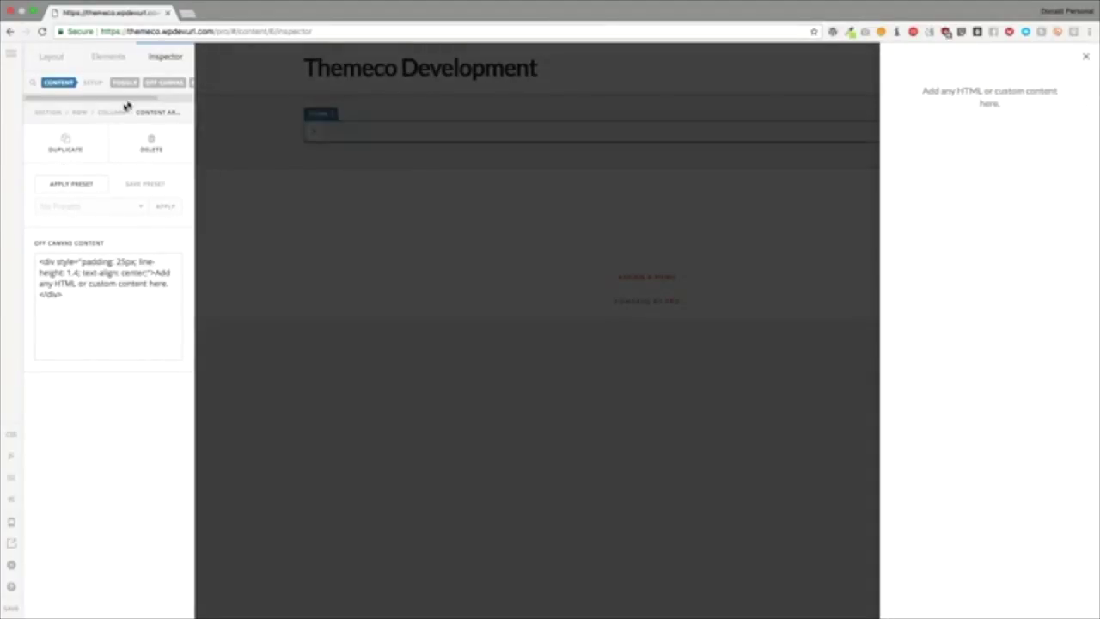
pyautogui.click(164, 82)
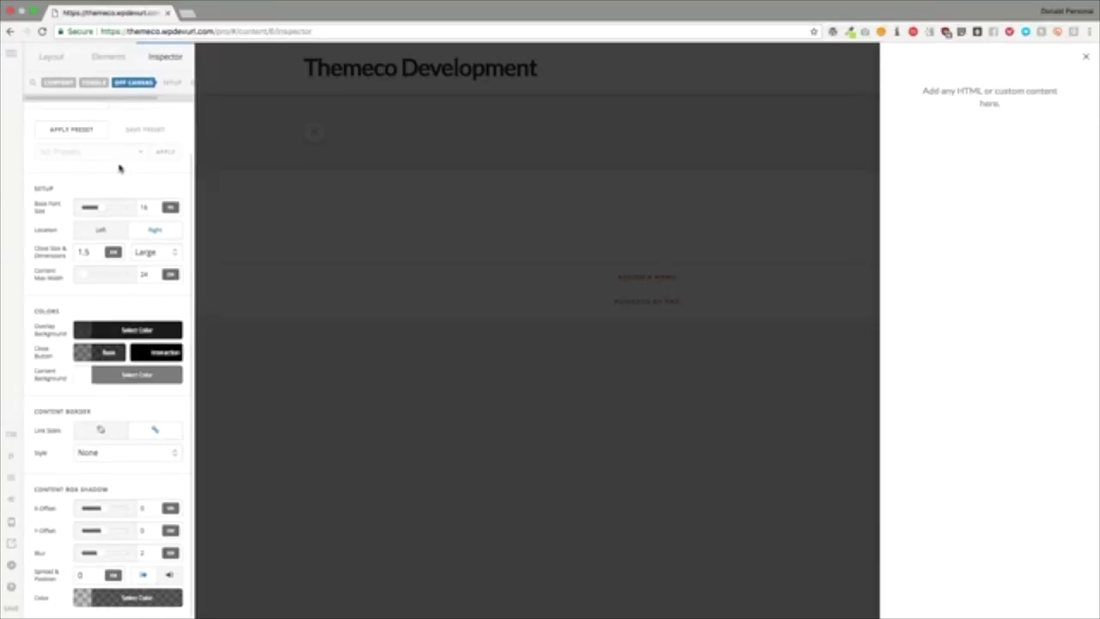
# Step: Open the off-canvas panel from the Left with a Large close button and 46.32 max width
pyautogui.click(103, 232)
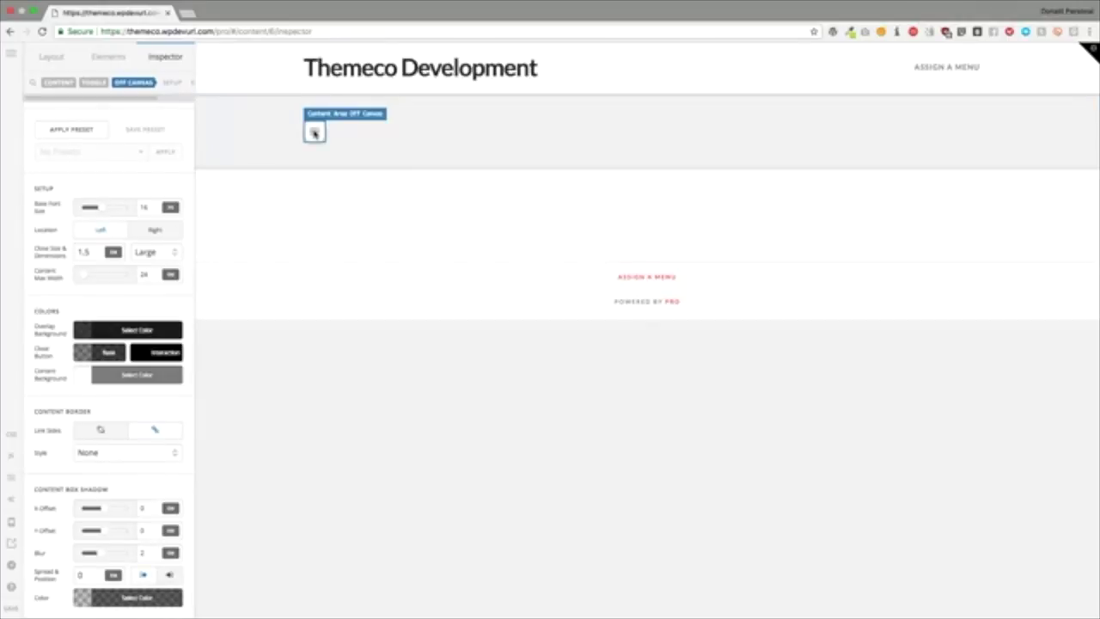
pyautogui.click(314, 133)
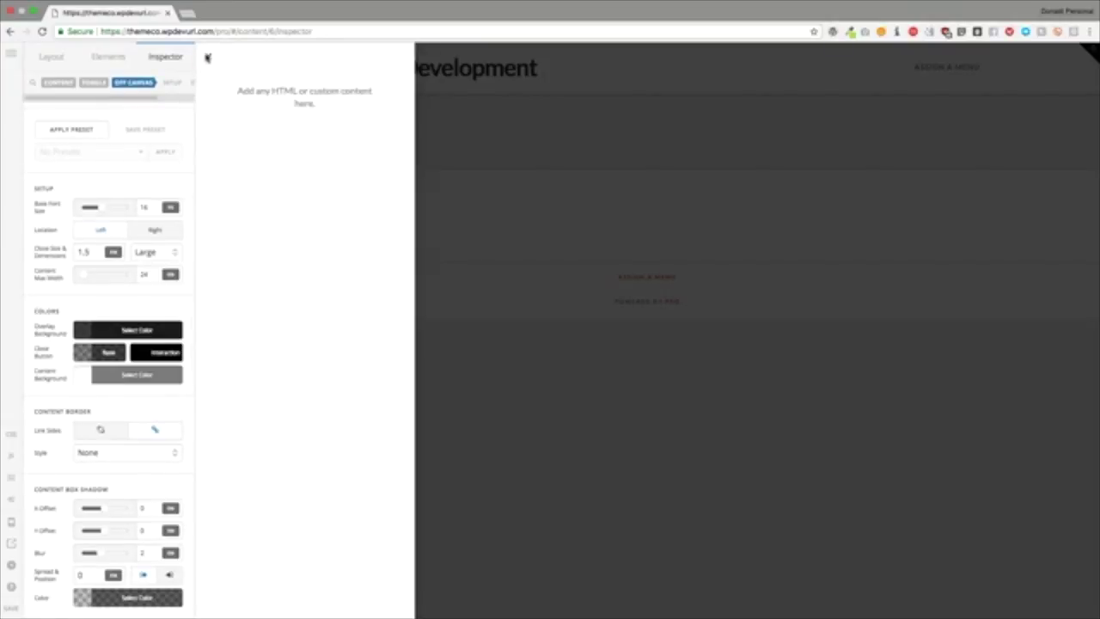
pyautogui.click(147, 252)
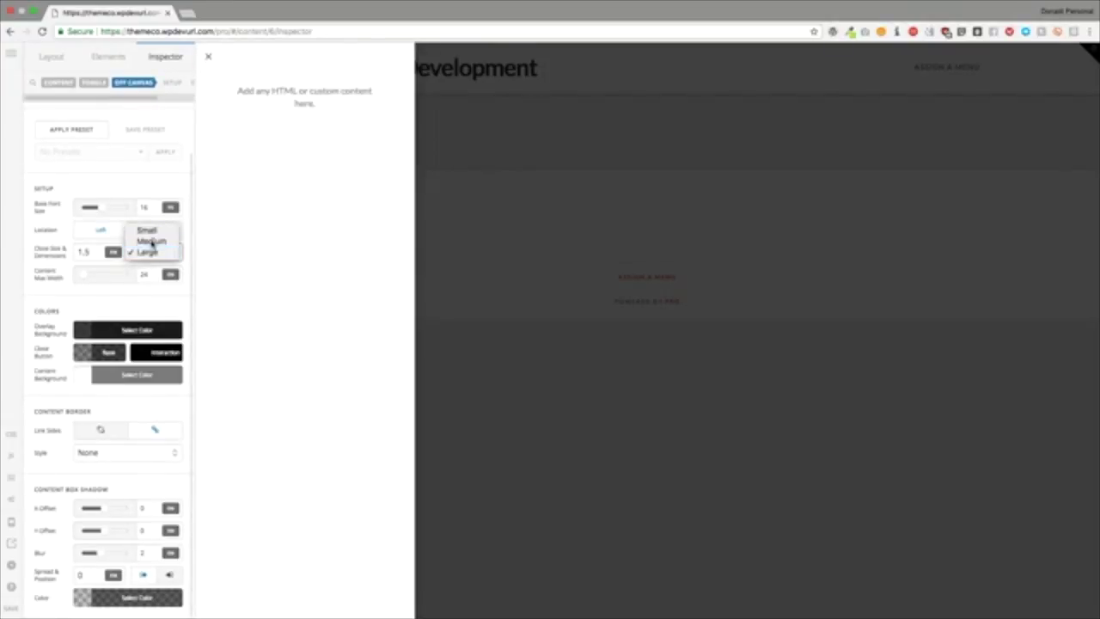
pyautogui.click(151, 241)
pyautogui.click(151, 251)
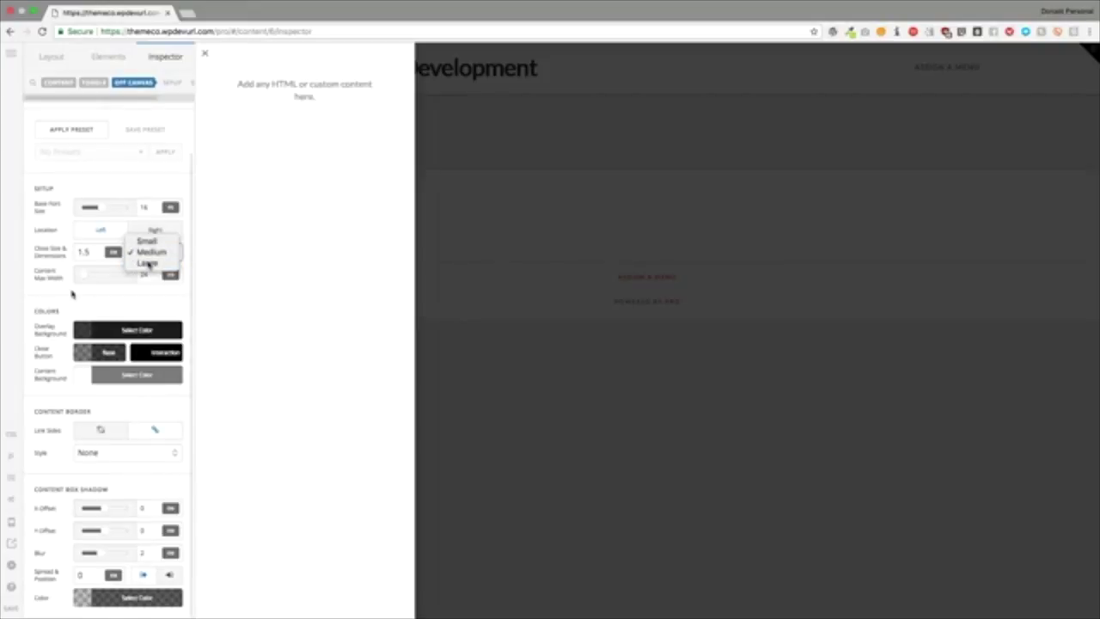
pyautogui.click(148, 263)
pyautogui.moveTo(86, 277); pyautogui.dragTo(116, 278)
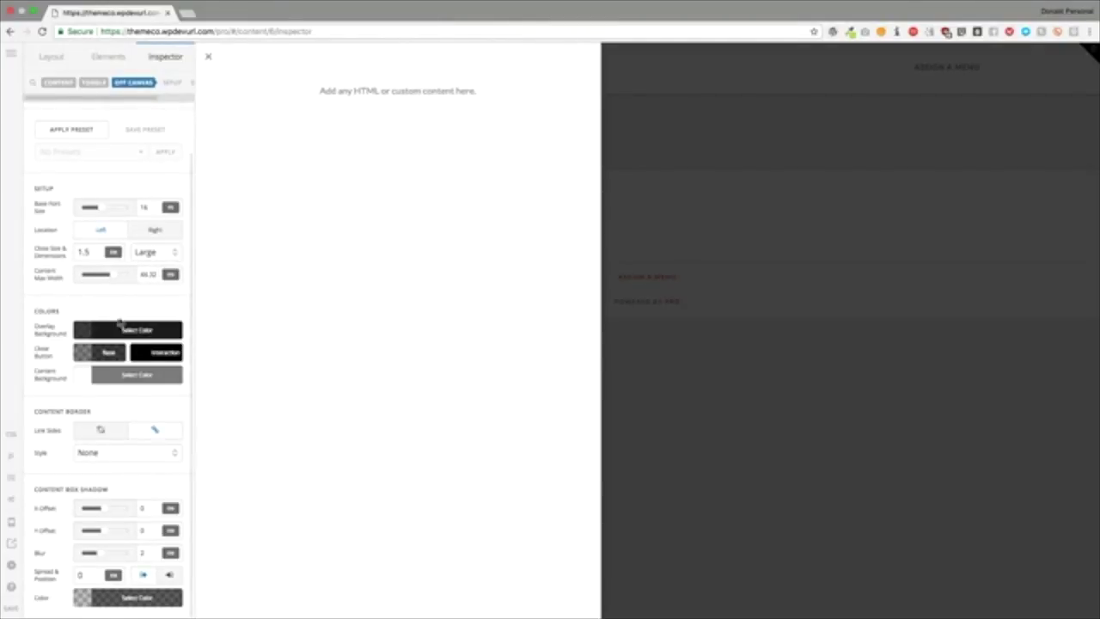
# Step: Make the overlay translucent red and the close button bright green
pyautogui.click(121, 324)
pyautogui.click(350, 150)
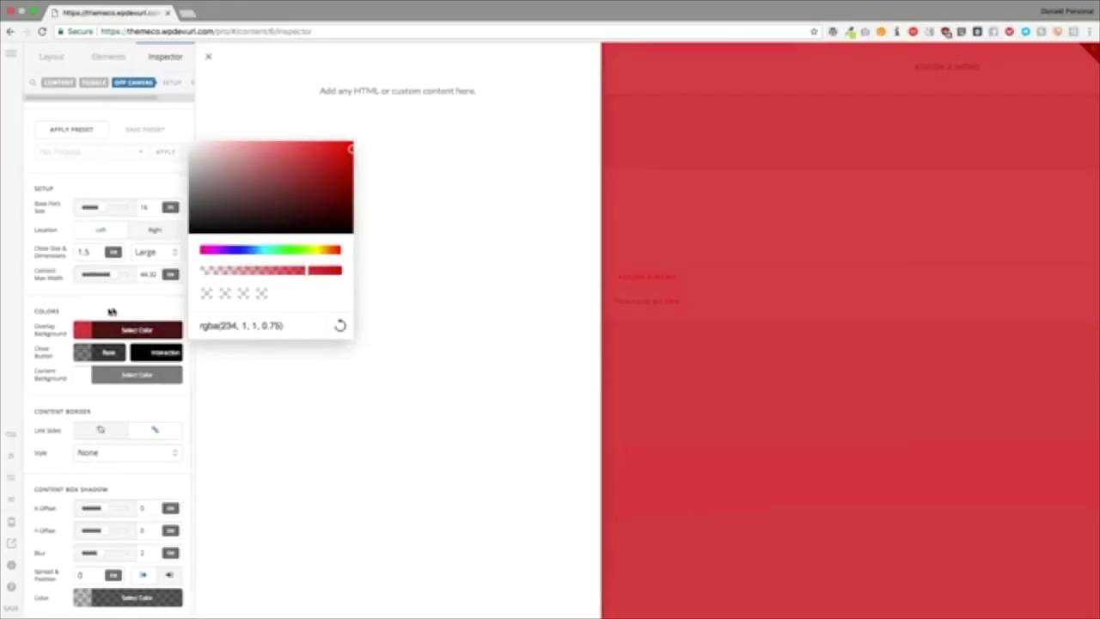
pyautogui.click(105, 315)
pyautogui.click(102, 352)
pyautogui.click(244, 273)
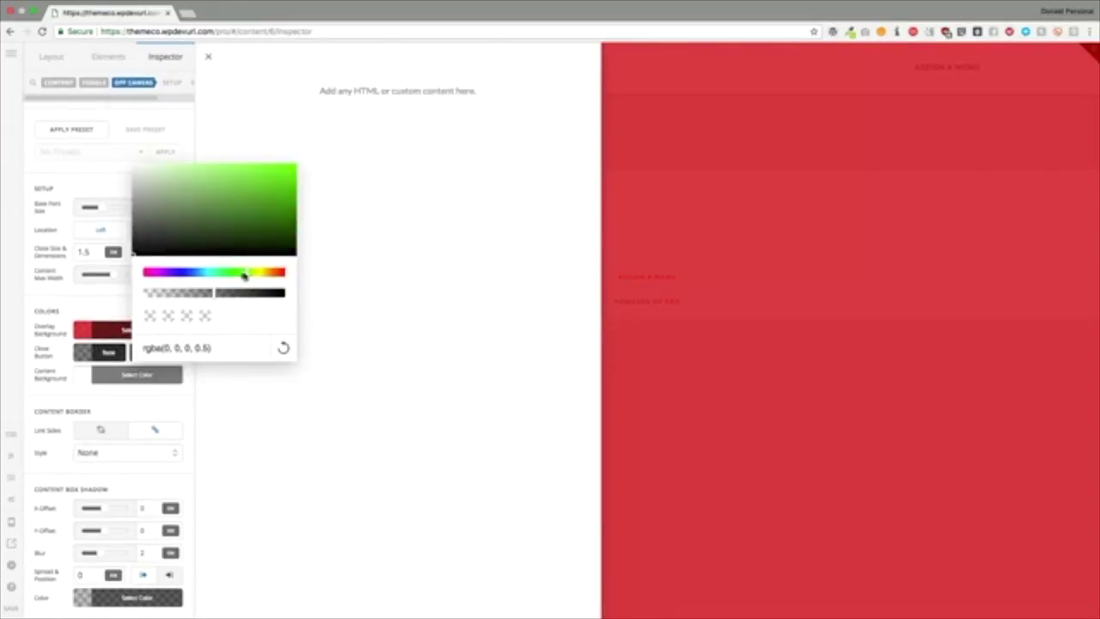
pyautogui.click(294, 171)
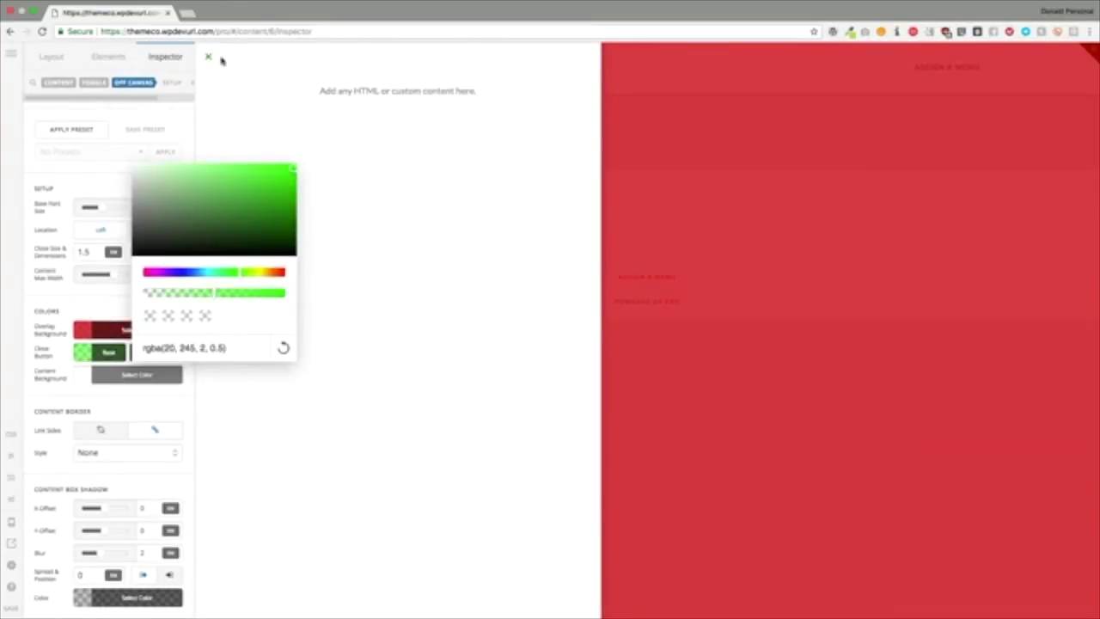
pyautogui.click(115, 295)
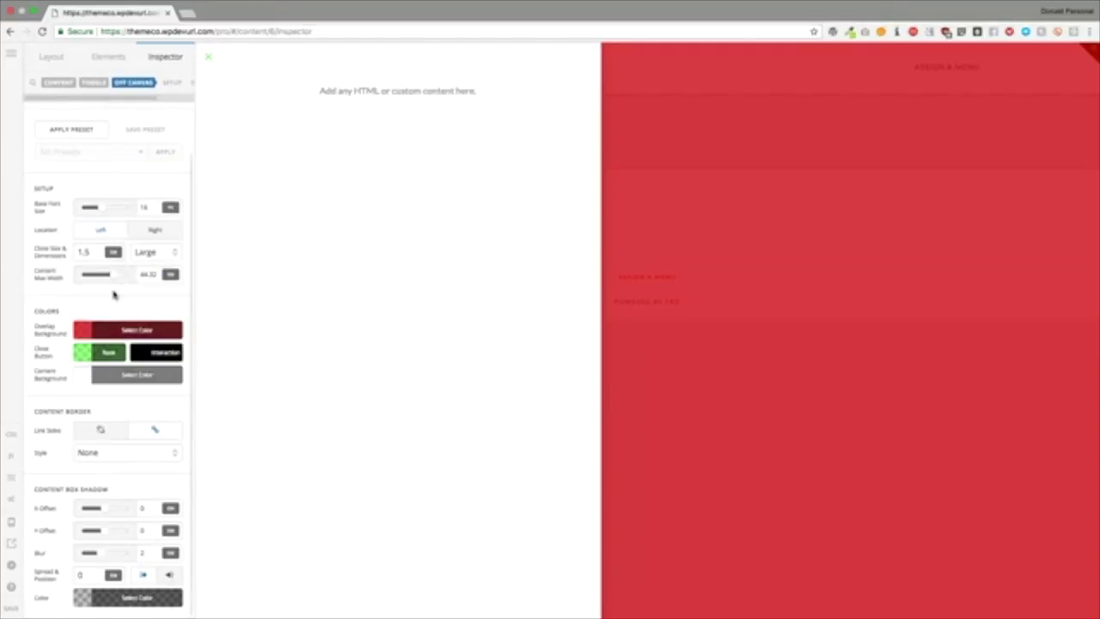
# Step: Set the off-canvas content background to near-black
pyautogui.click(119, 378)
pyautogui.click(264, 240)
pyautogui.moveTo(264, 241); pyautogui.dragTo(239, 267)
pyautogui.click(89, 375)
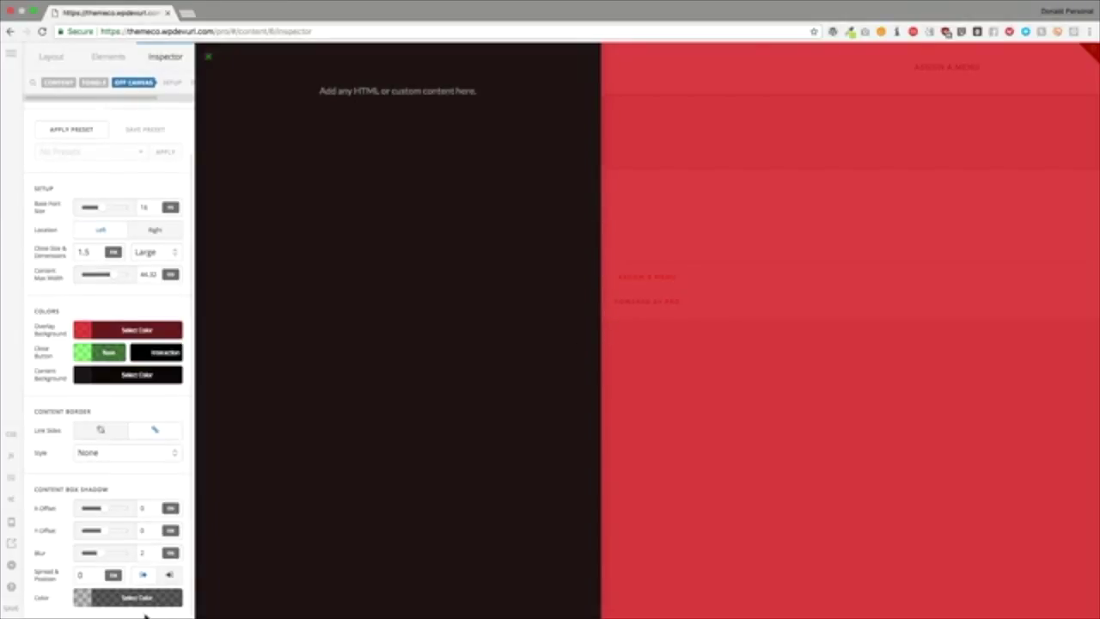
# Step: Make the content shadow near-white and increase its blur
pyautogui.click(150, 602)
pyautogui.click(196, 436)
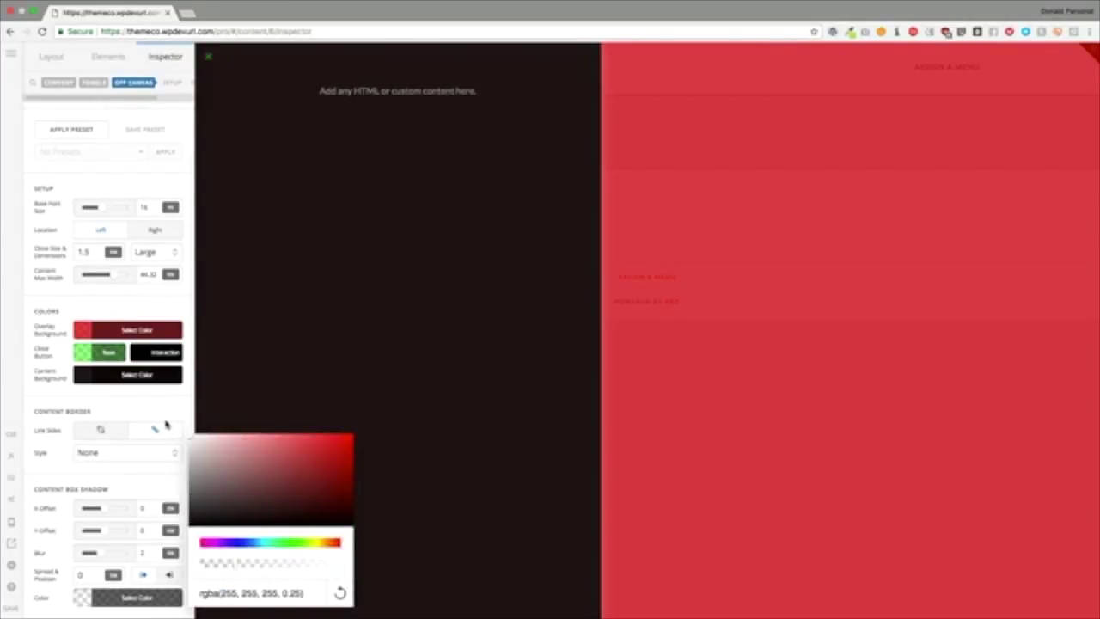
pyautogui.click(137, 503)
pyautogui.click(144, 553)
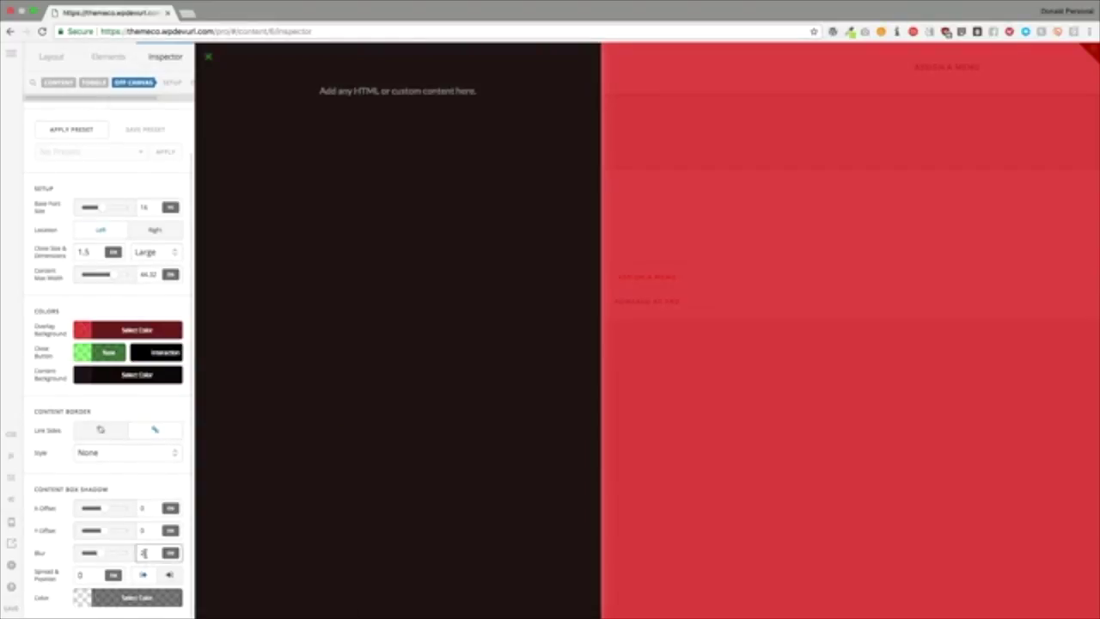
pyautogui.press('BackSpace')
pyautogui.write('5')
pyautogui.click(141, 492)
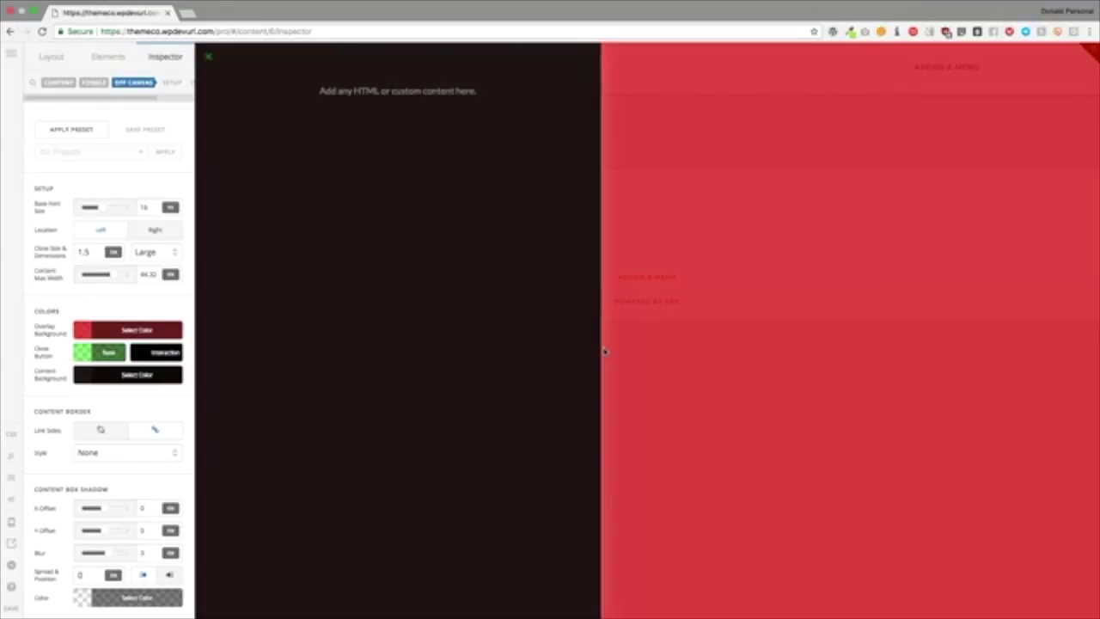
# Step: Close the off-canvas preview and delete the off-canvas element
pyautogui.click(208, 59)
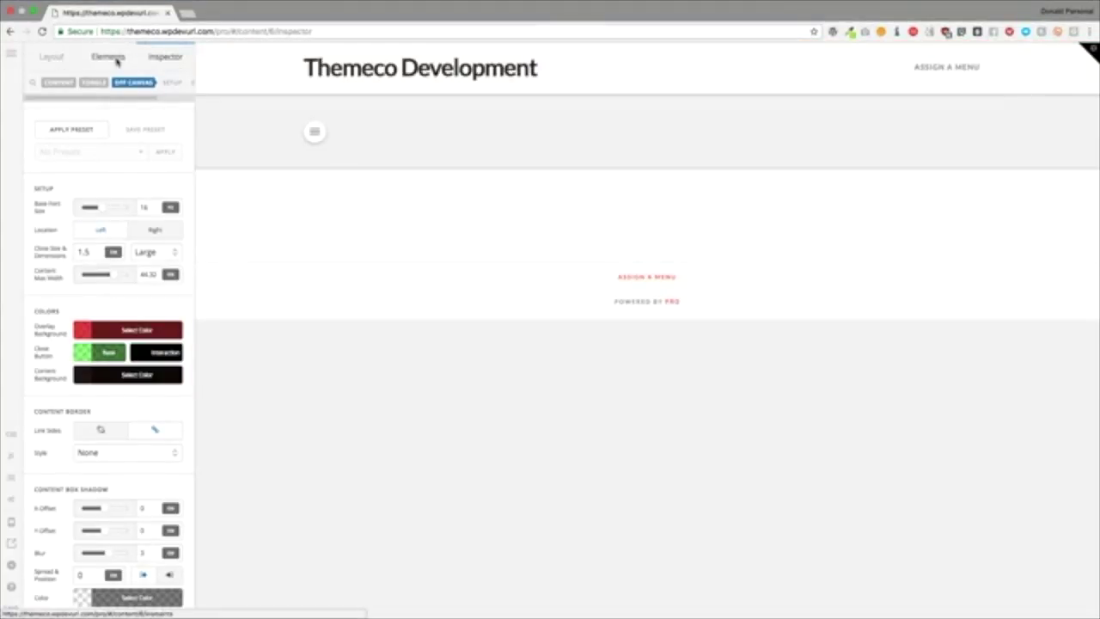
pyautogui.click(150, 145)
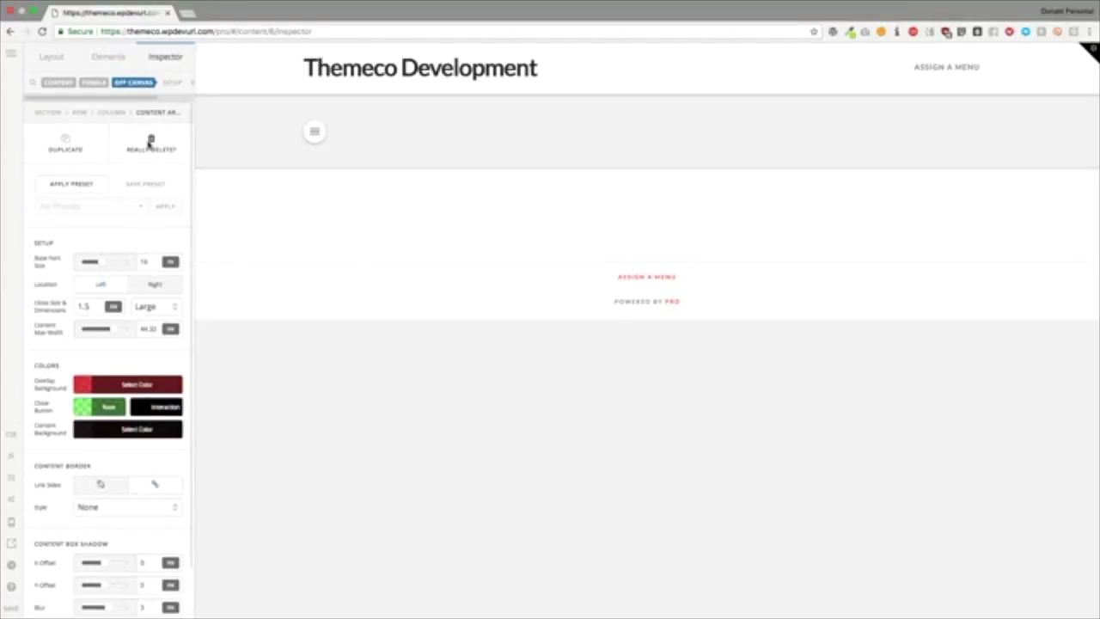
pyautogui.click(149, 145)
# Step: Drop in a Counter, delete that first try, and place a Counter in the empty placeholder
pyautogui.click(111, 64)
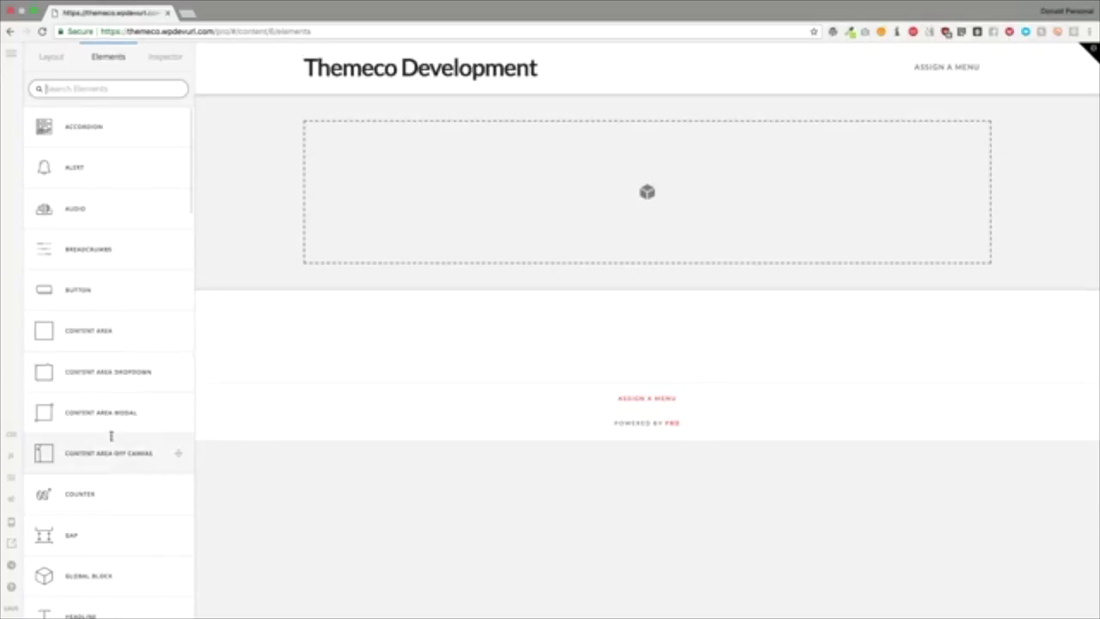
pyautogui.scroll(-5, 101, 332)
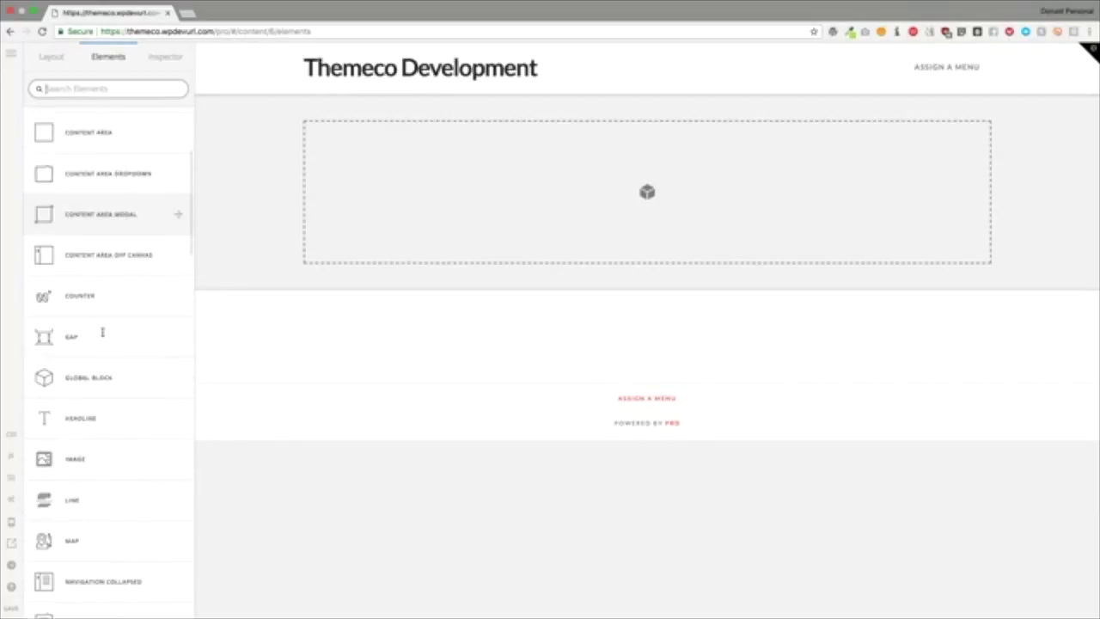
pyautogui.moveTo(120, 293); pyautogui.dragTo(416, 221)
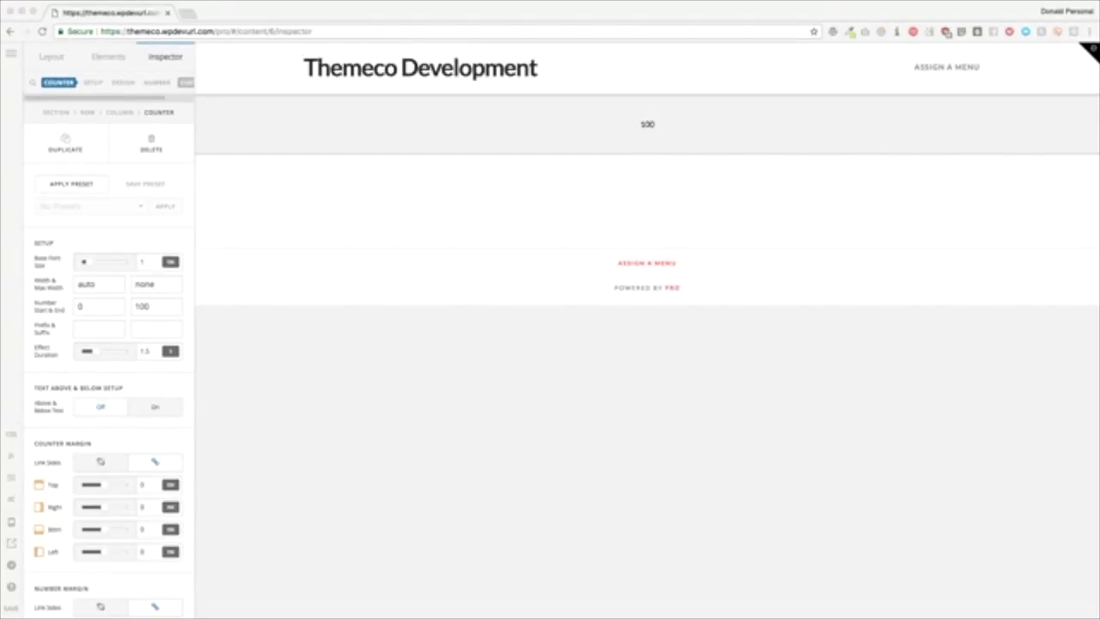
pyautogui.click(110, 234)
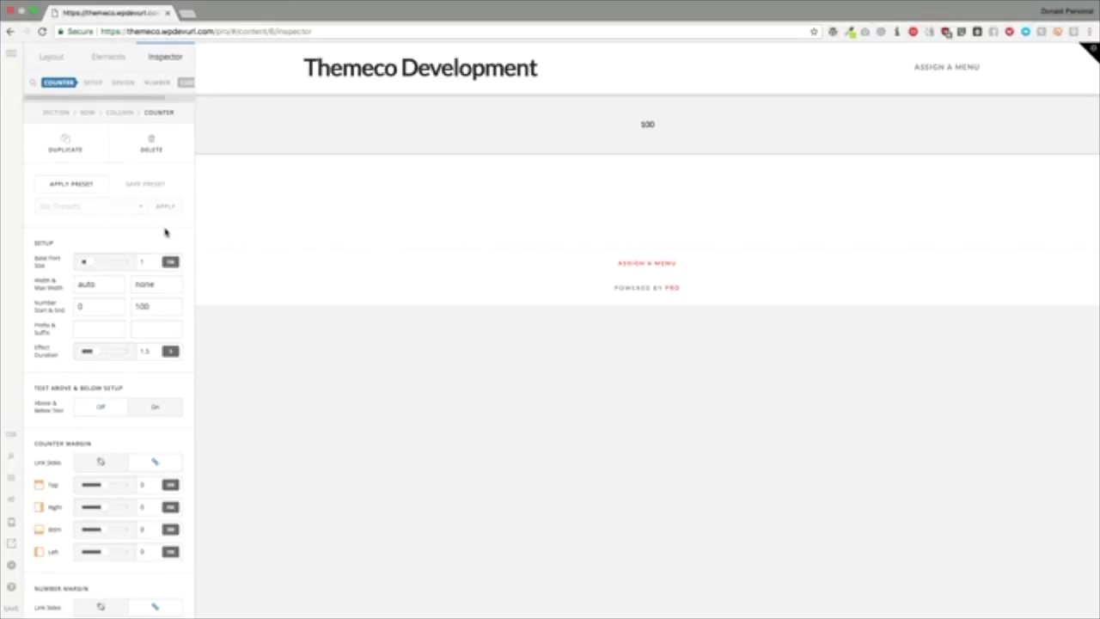
pyautogui.click(150, 142)
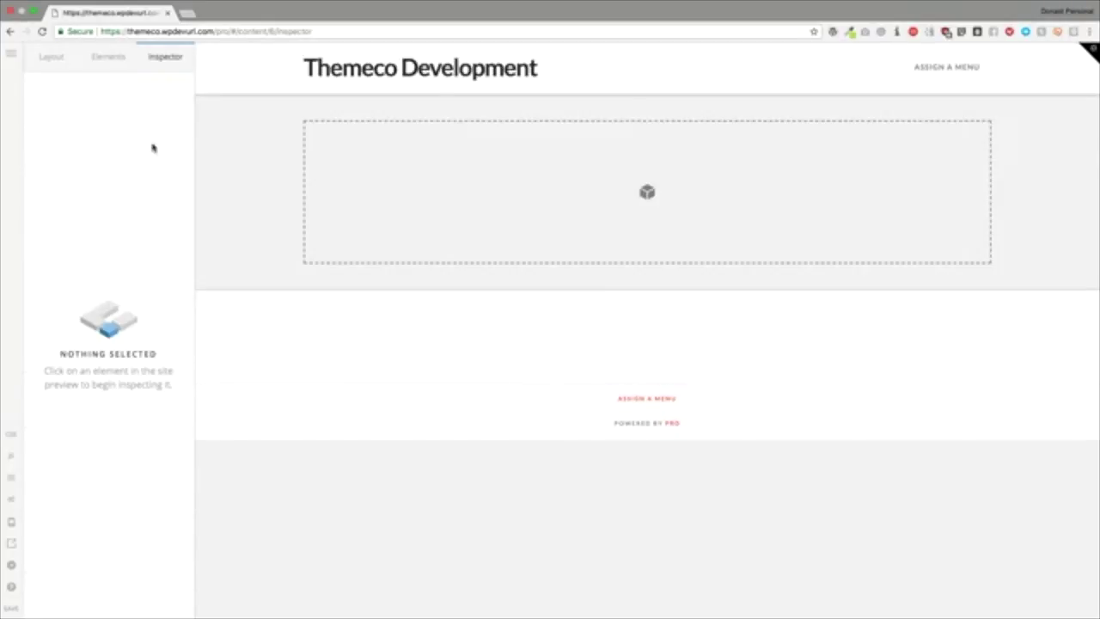
pyautogui.click(108, 56)
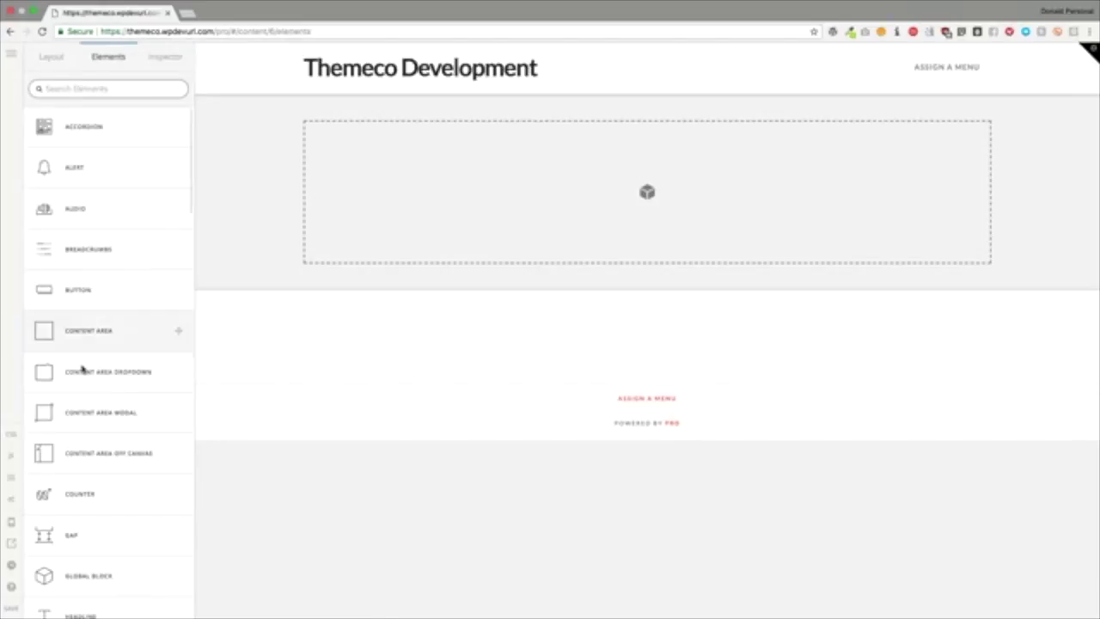
pyautogui.moveTo(95, 514); pyautogui.dragTo(468, 191)
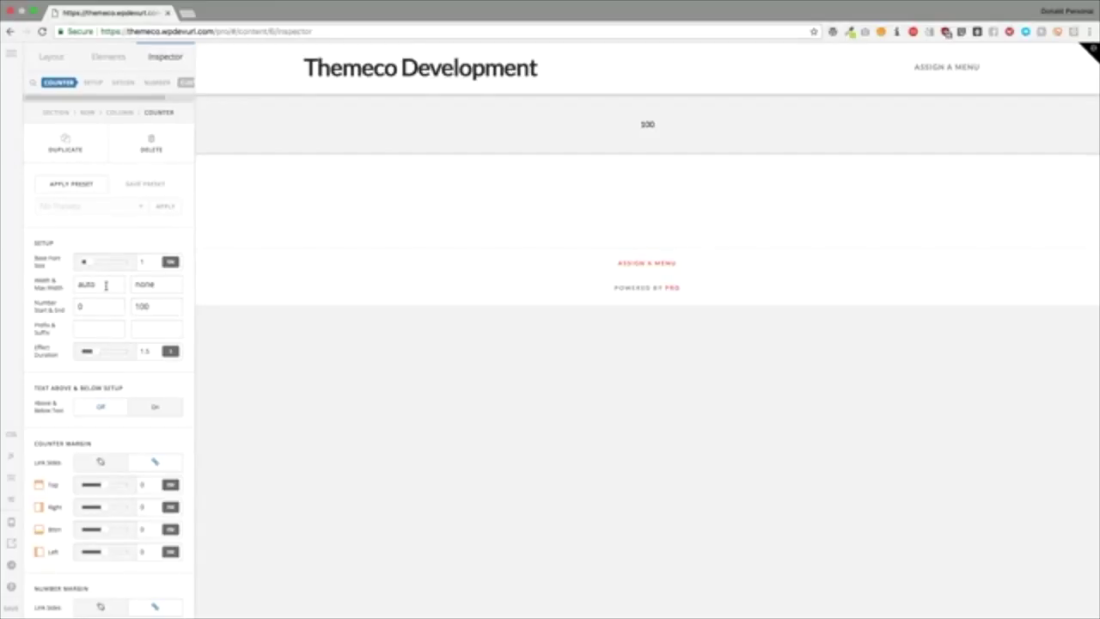
# Step: Set the counter's Number Start to 100 and Number End to 1000
pyautogui.click(107, 286)
pyautogui.click(150, 284)
pyautogui.doubleClick(109, 284)
pyautogui.doubleClick(160, 284)
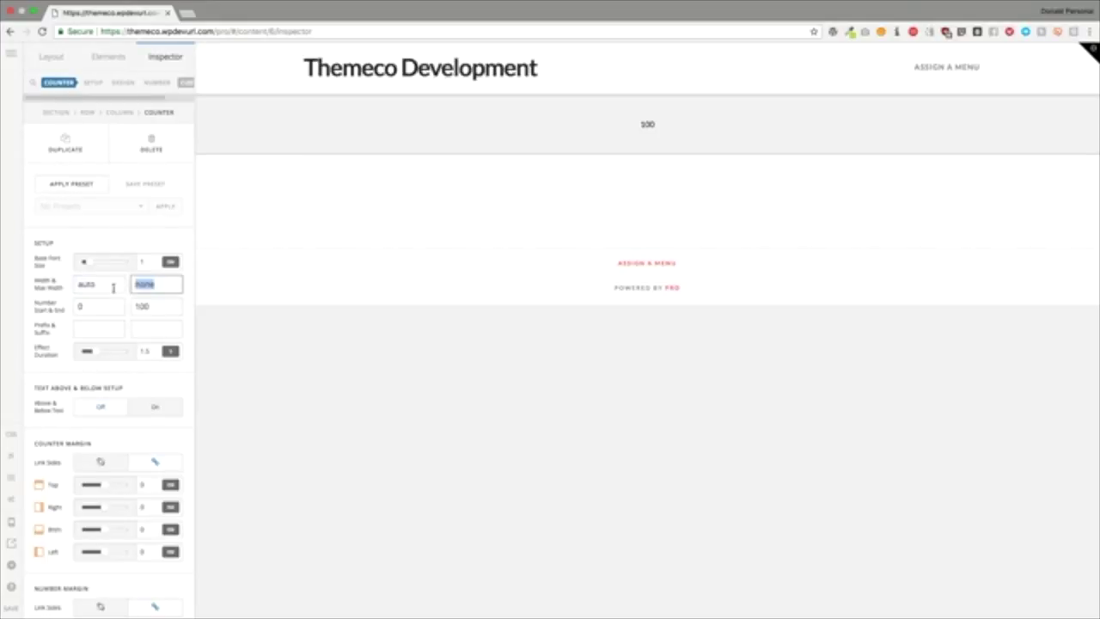
pyautogui.click(98, 308)
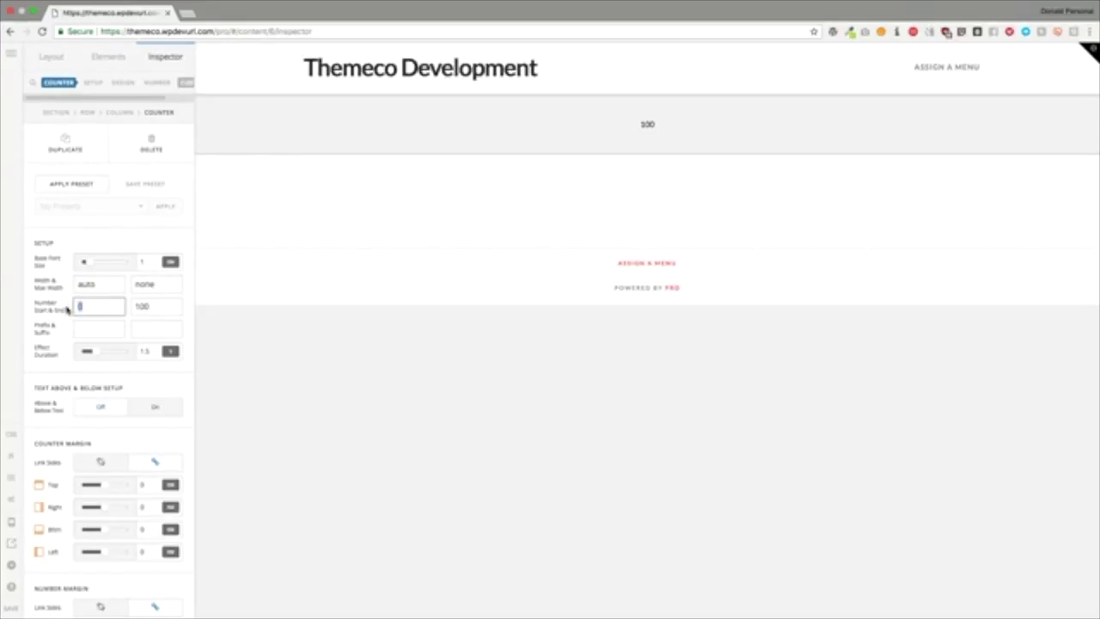
pyautogui.write('100')
pyautogui.press('Tab')
pyautogui.press('Tab')
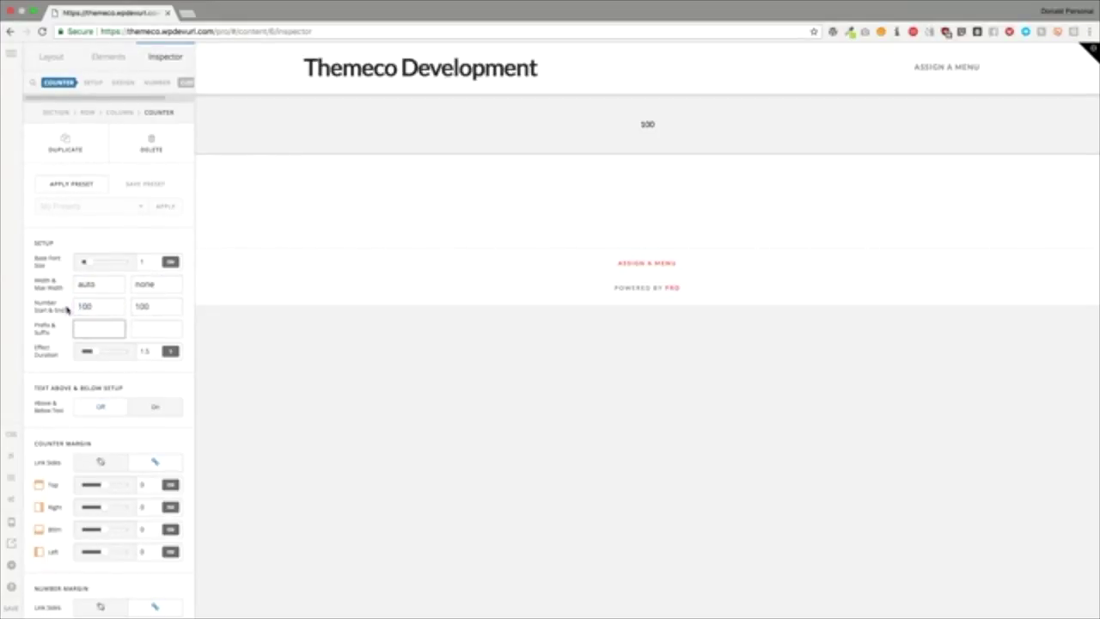
pyautogui.hotkey('shift', 'Tab')
pyautogui.write('100')
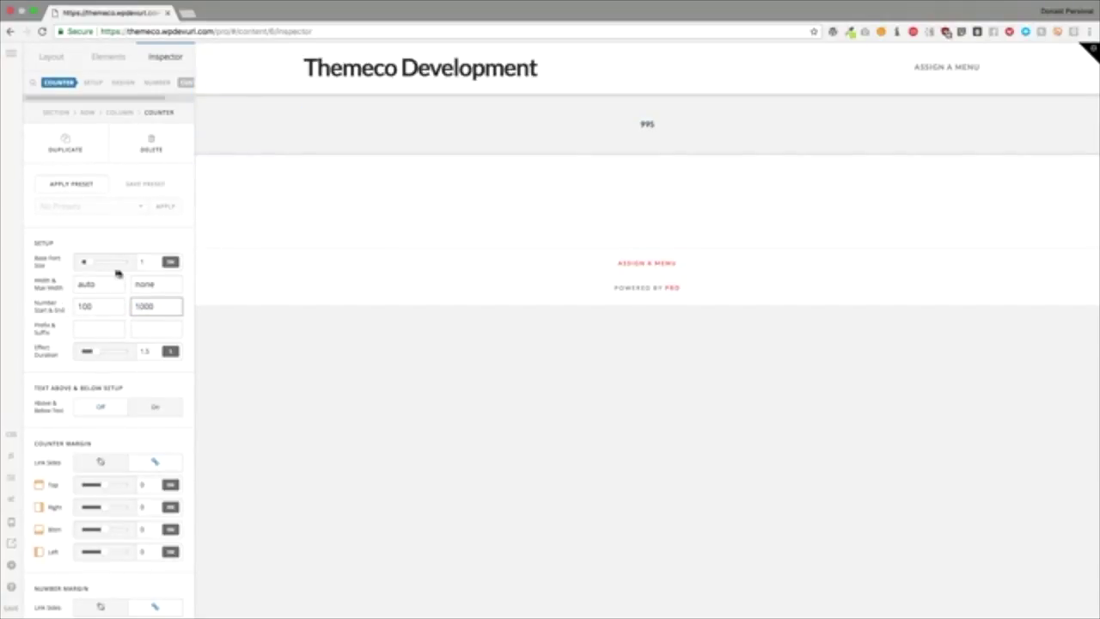
pyautogui.click(123, 237)
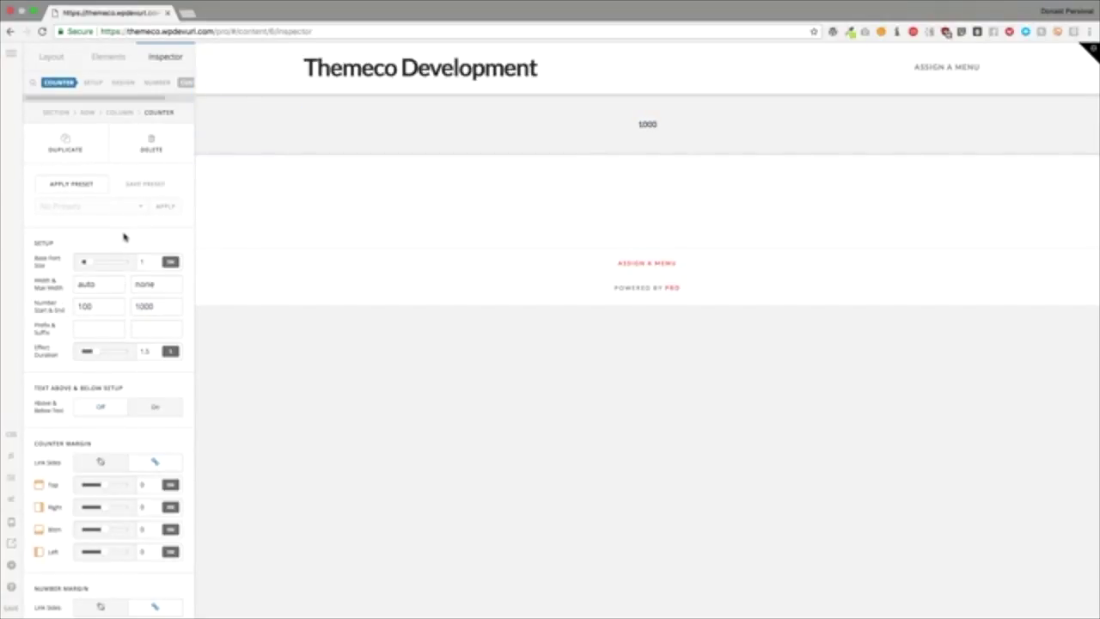
# Step: Set the counter's prefix to 'Over' and its suffix to 'Subscribers'
pyautogui.click(96, 331)
pyautogui.scroll(-8, 121, 418)
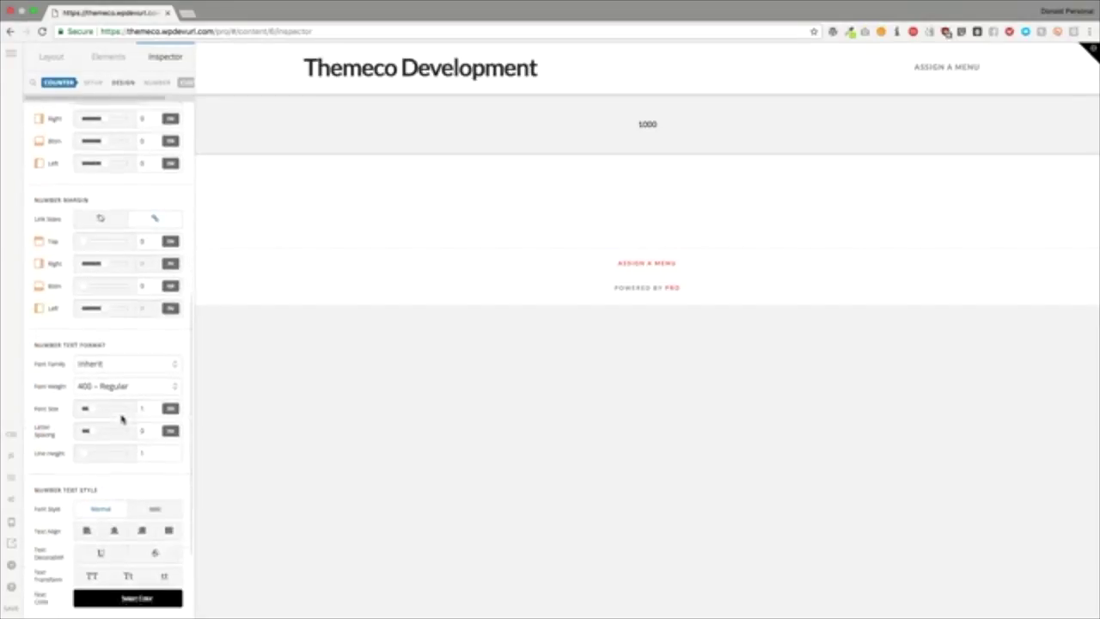
pyautogui.scroll(8, 121, 418)
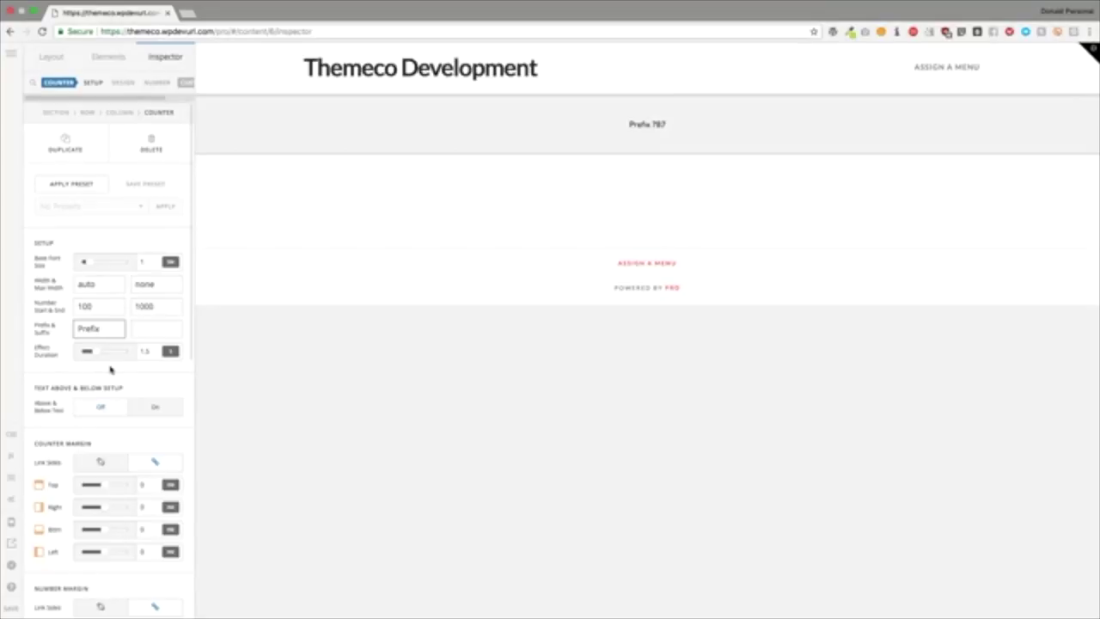
pyautogui.press('Tab')
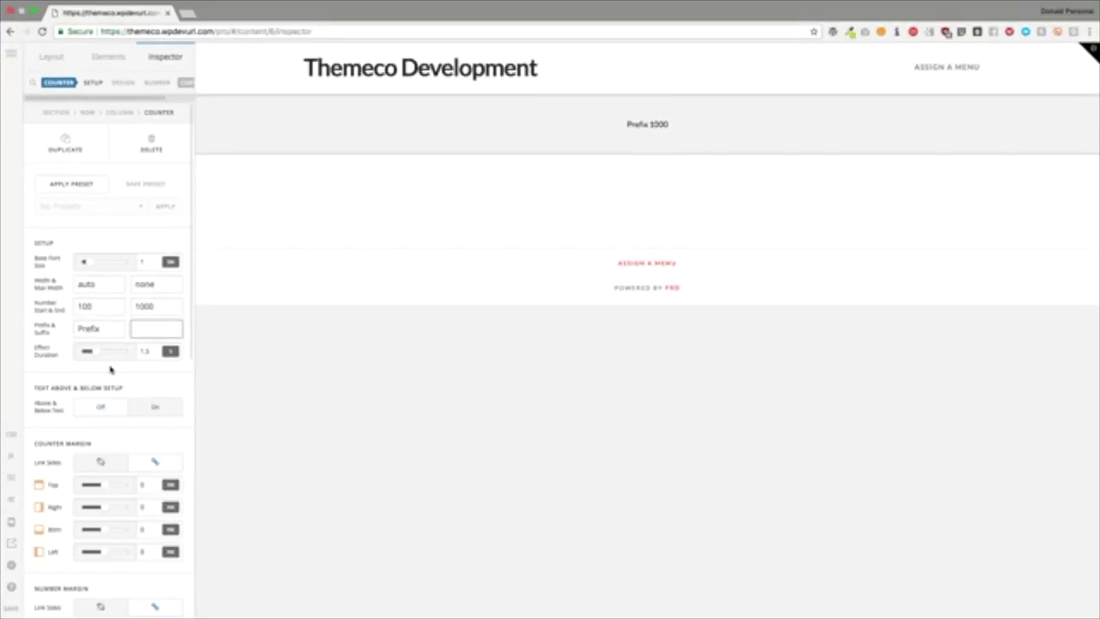
pyautogui.write('Suffix')
pyautogui.press('super+Left')
pyautogui.doubleClick(104, 329)
pyautogui.write('Over')
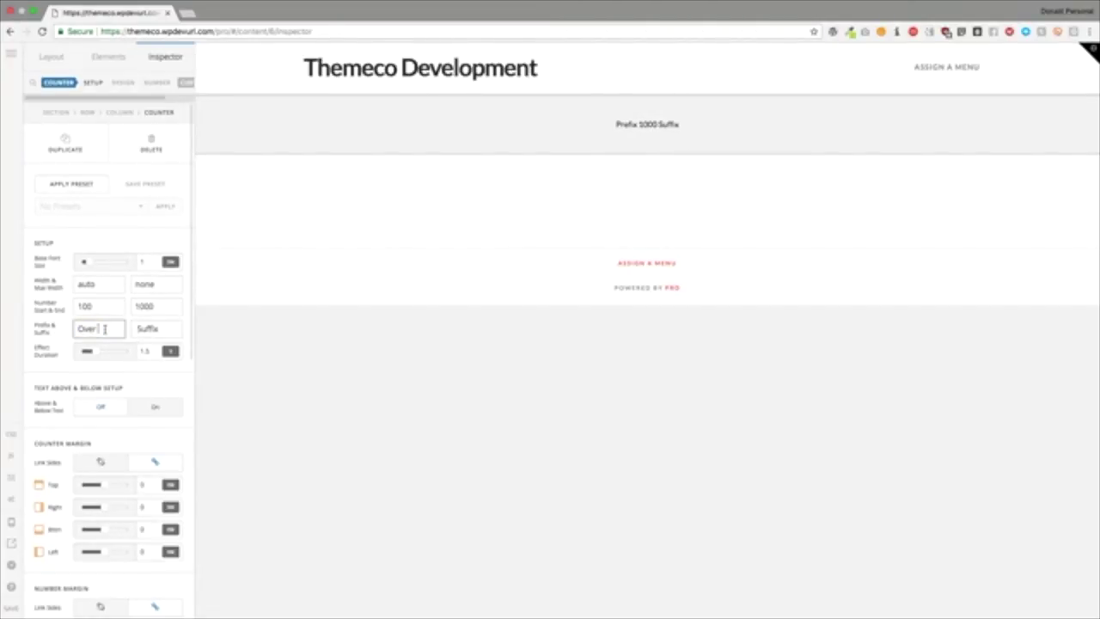
pyautogui.press('Tab')
pyautogui.write('Su')
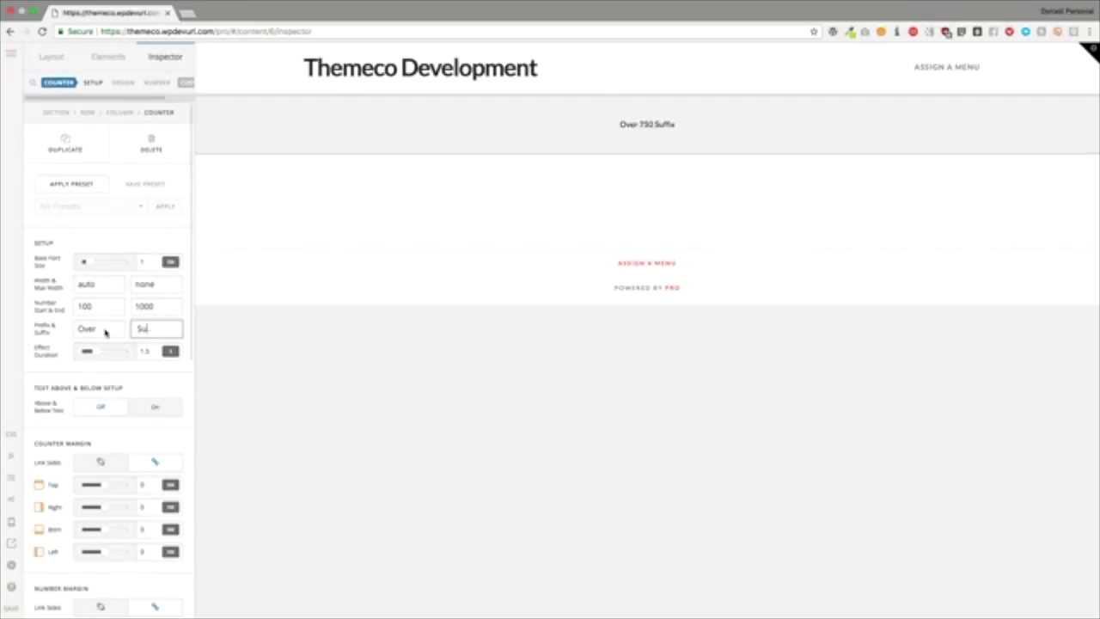
pyautogui.write('bscribers')
pyautogui.click(123, 233)
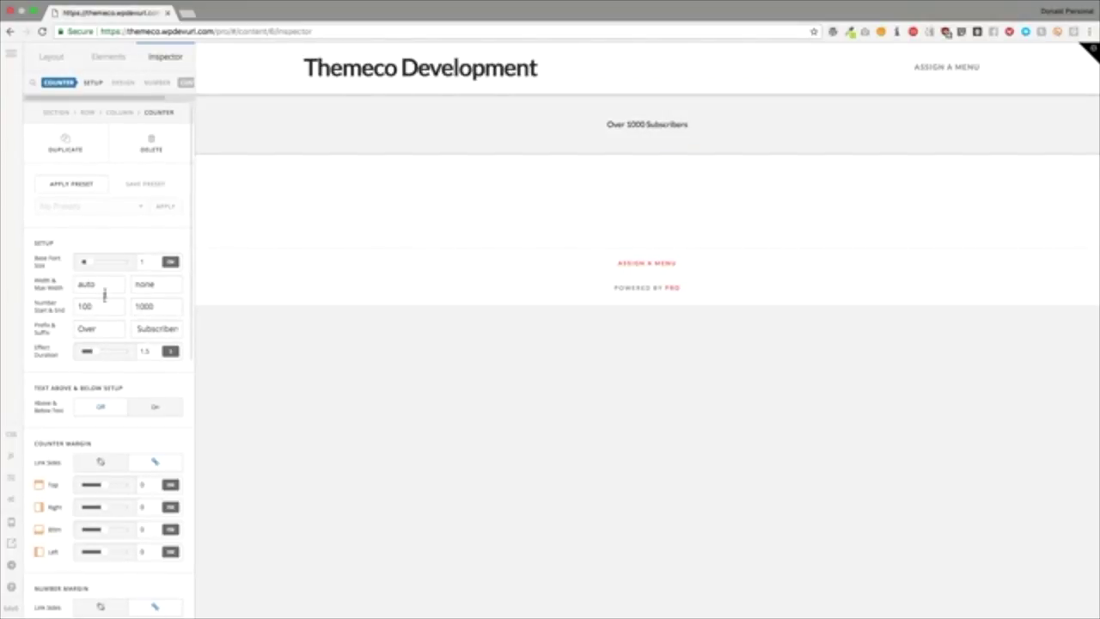
pyautogui.scroll(-1, 107, 368)
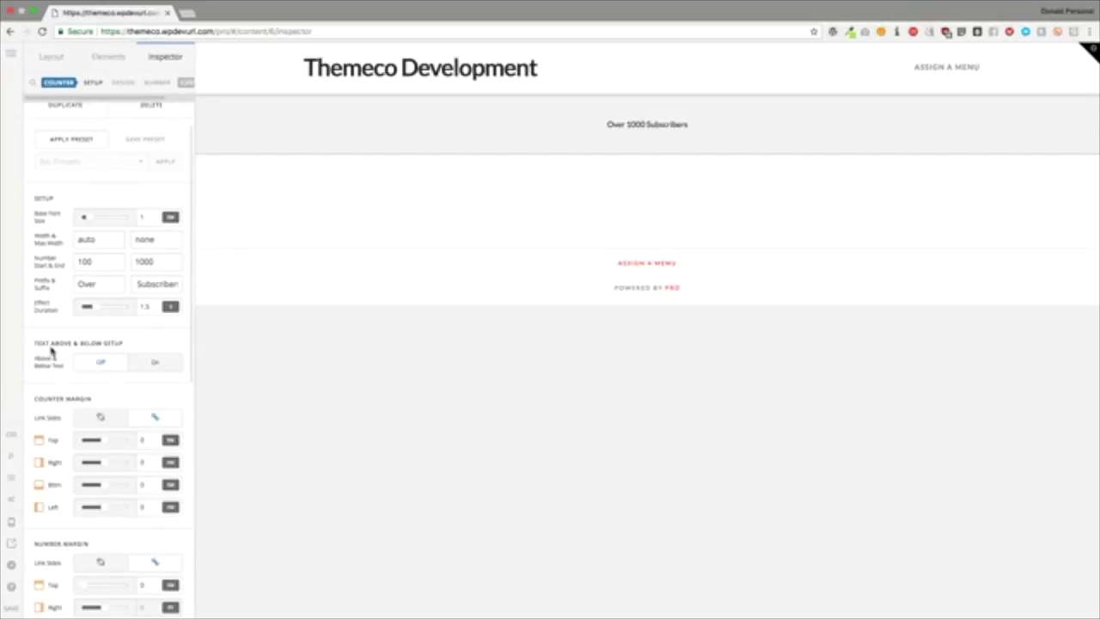
# Step: Turn on Above & Below Text, with 'Check This Out' above and 'Insane!' below the counter
pyautogui.click(156, 363)
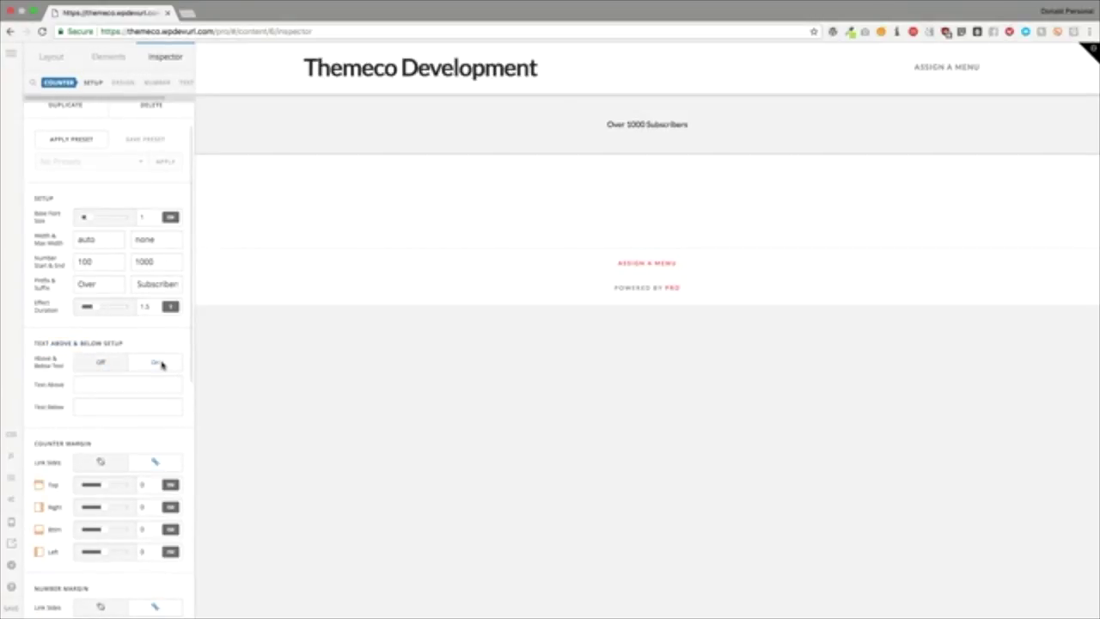
pyautogui.click(104, 387)
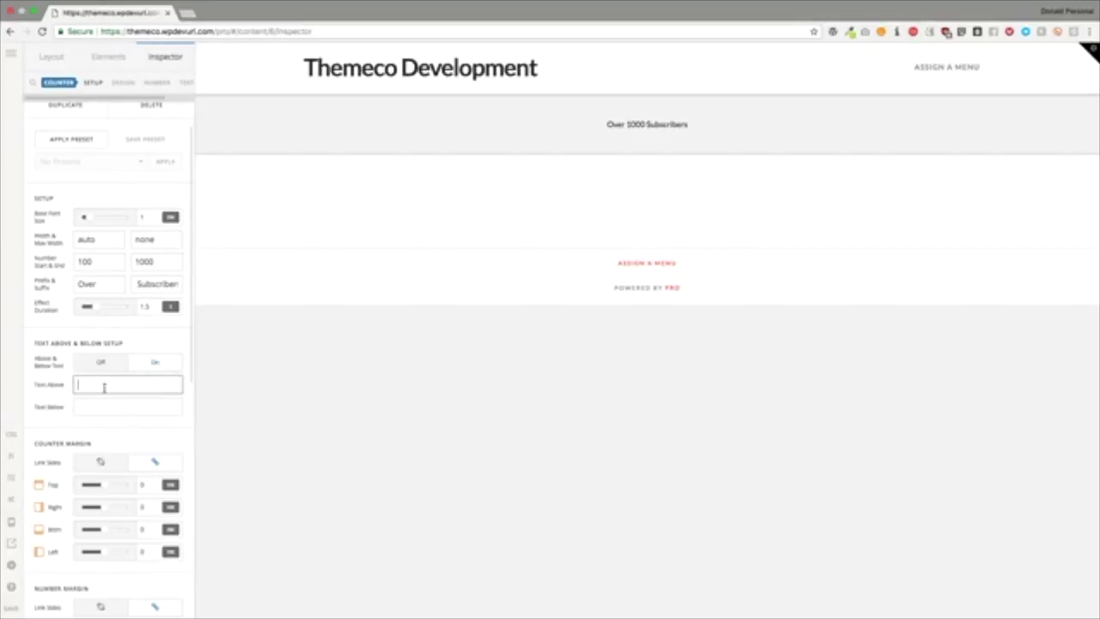
pyautogui.write('Check this Out')
pyautogui.press('Tab')
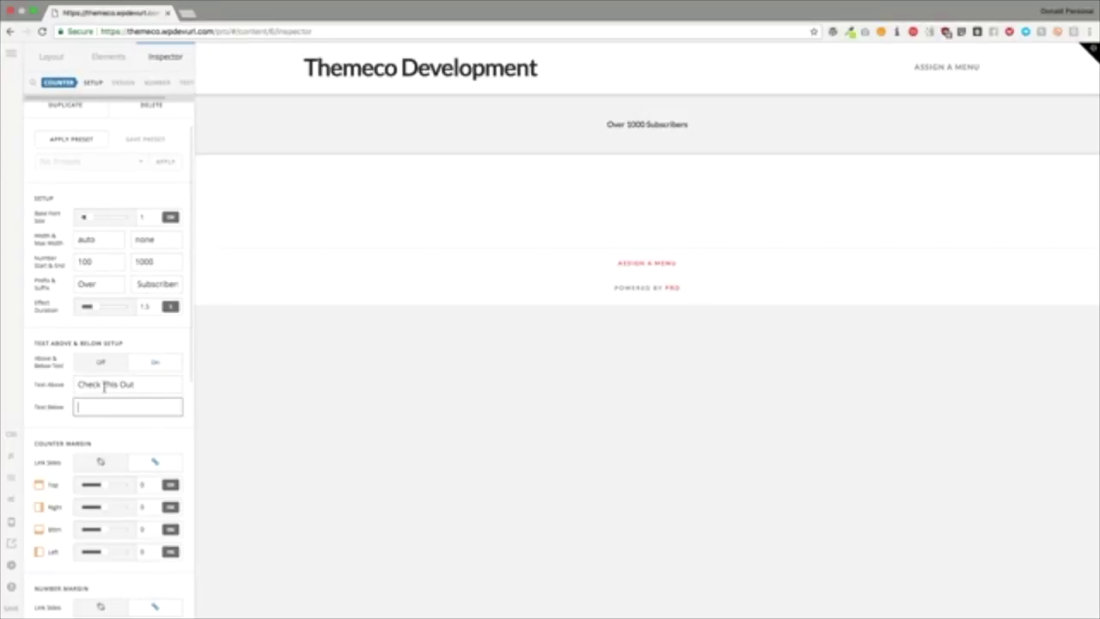
pyautogui.write('Insane!')
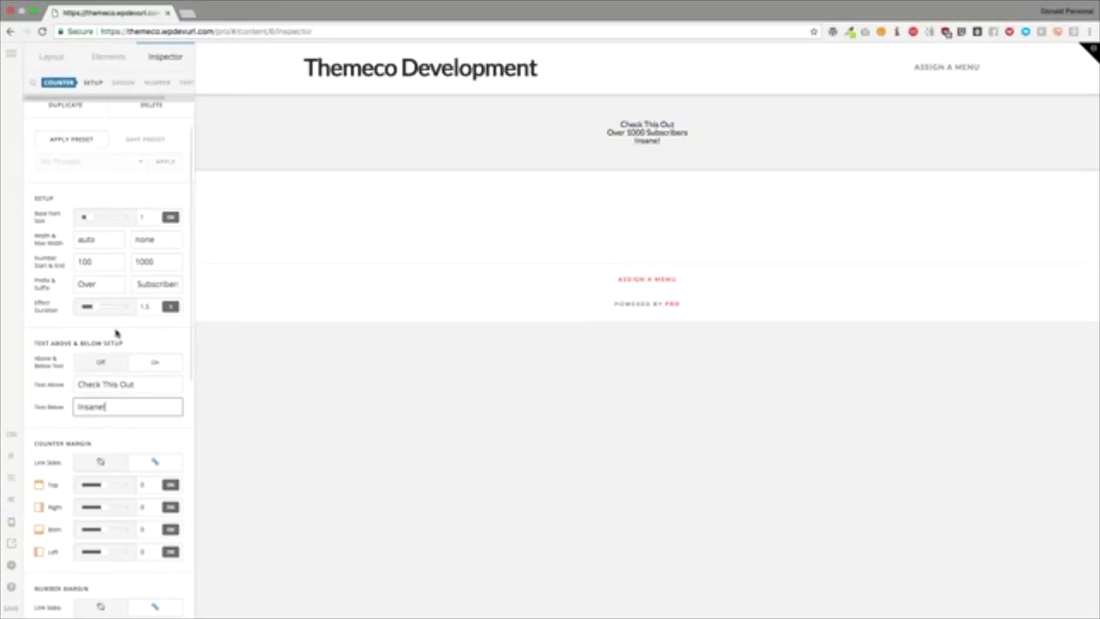
pyautogui.scroll(-3, 116, 332)
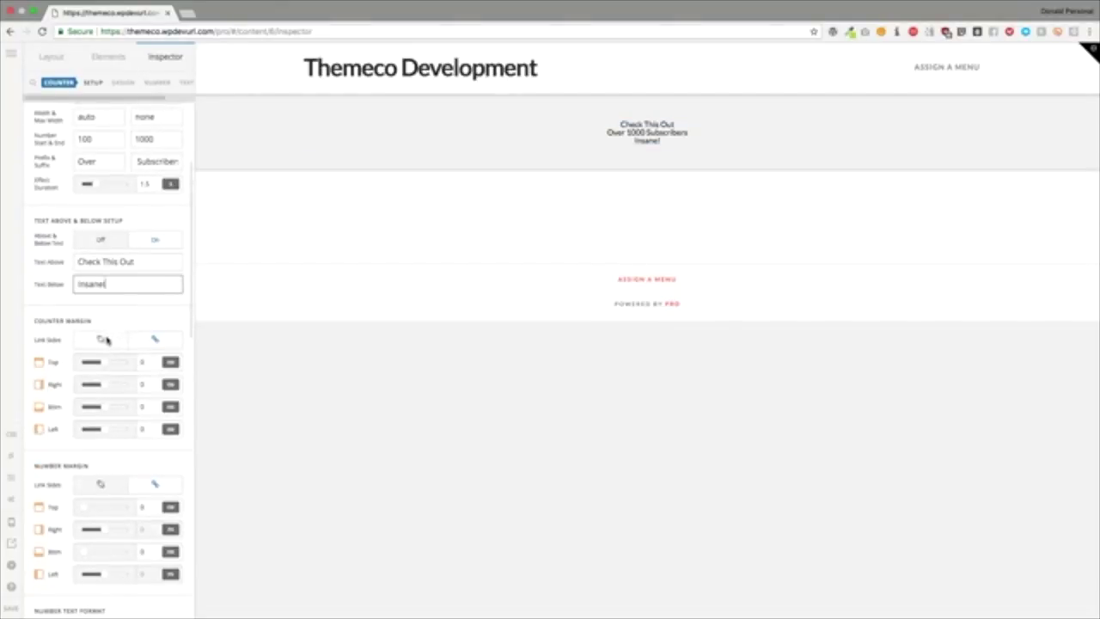
# Step: Keep the counter margins at 0 and give the number text a top margin of 2
pyautogui.click(153, 340)
pyautogui.click(145, 362)
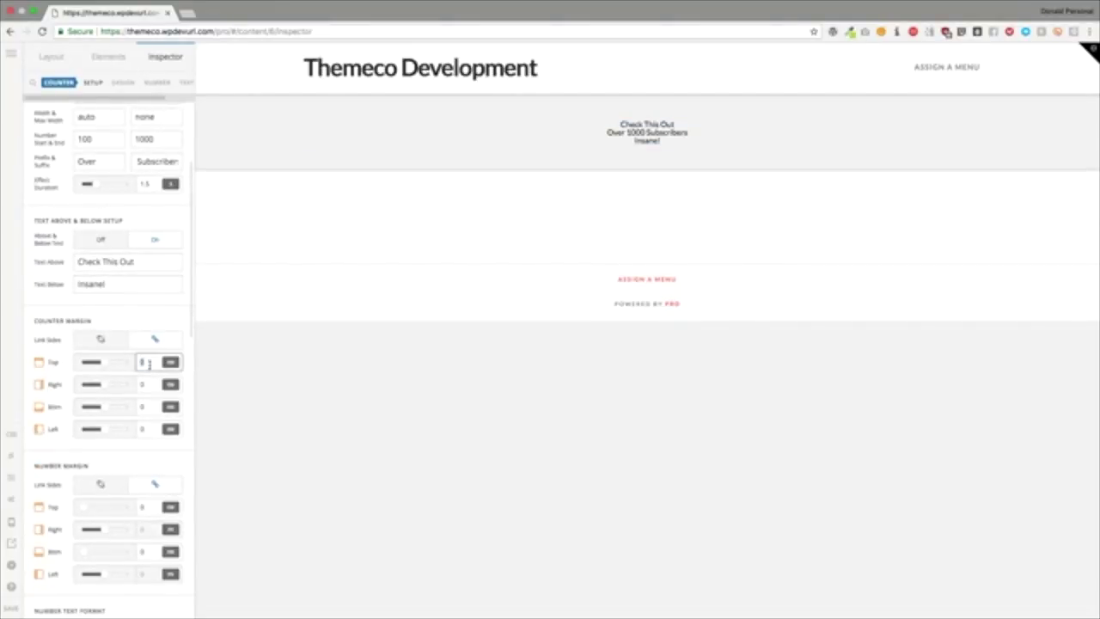
pyautogui.write('1')
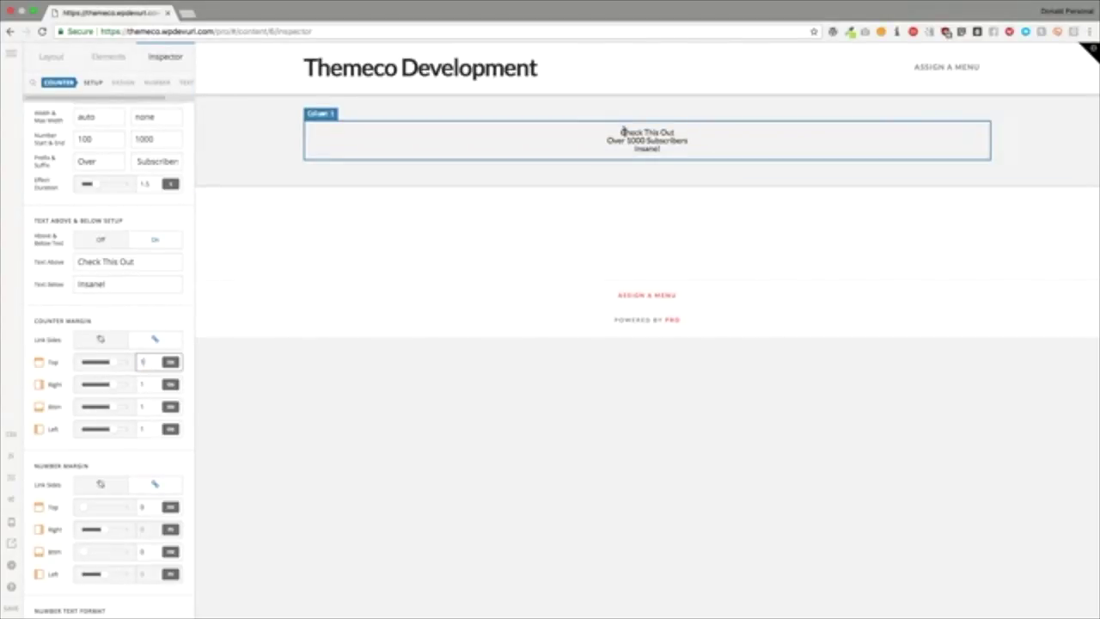
pyautogui.press('BackSpace')
pyautogui.write('0')
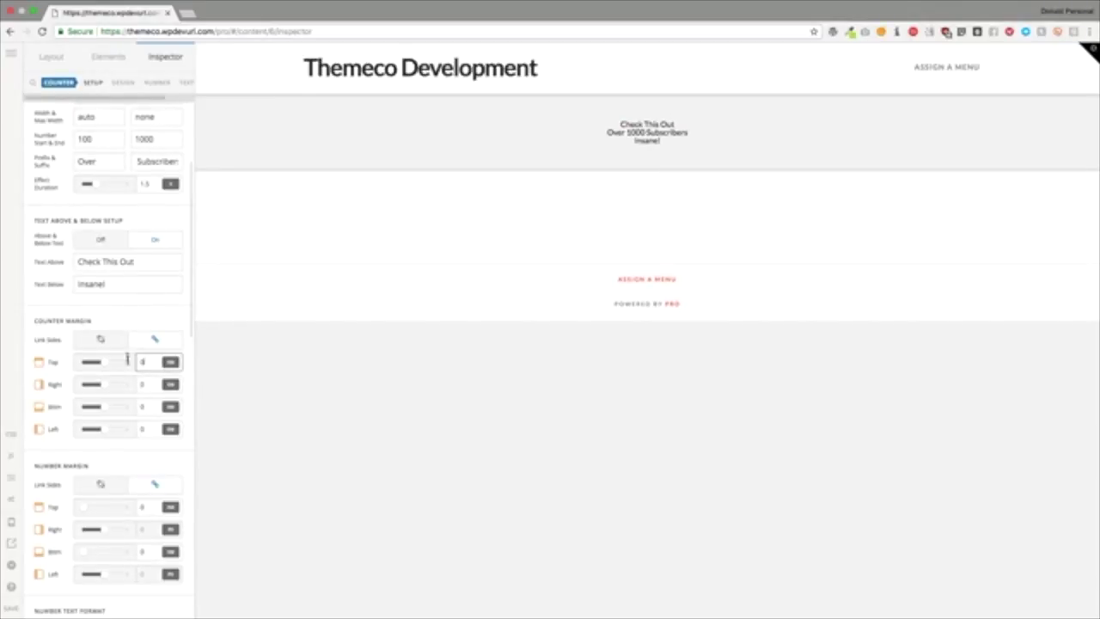
pyautogui.scroll(-5, 120, 327)
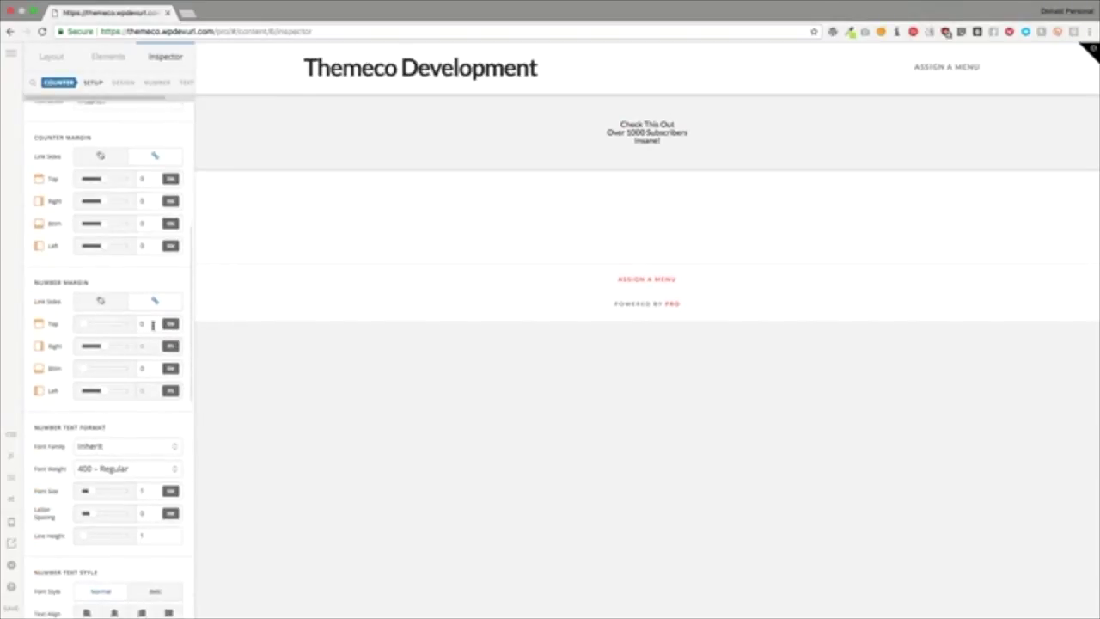
pyautogui.click(142, 322)
pyautogui.write('1')
pyautogui.click(142, 367)
pyautogui.write('1')
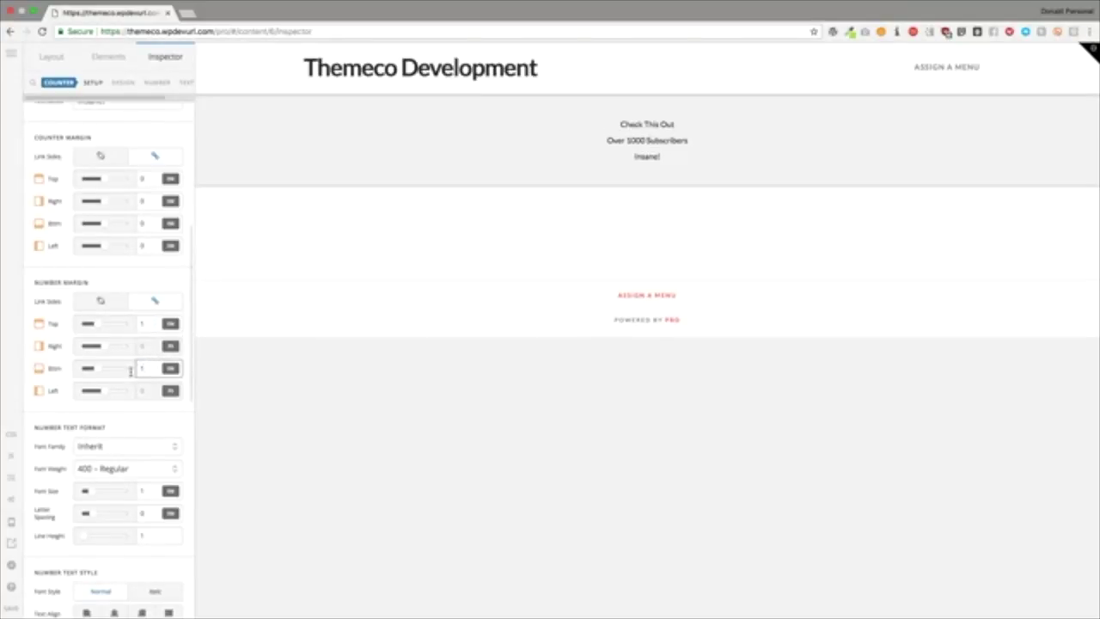
pyautogui.click(142, 323)
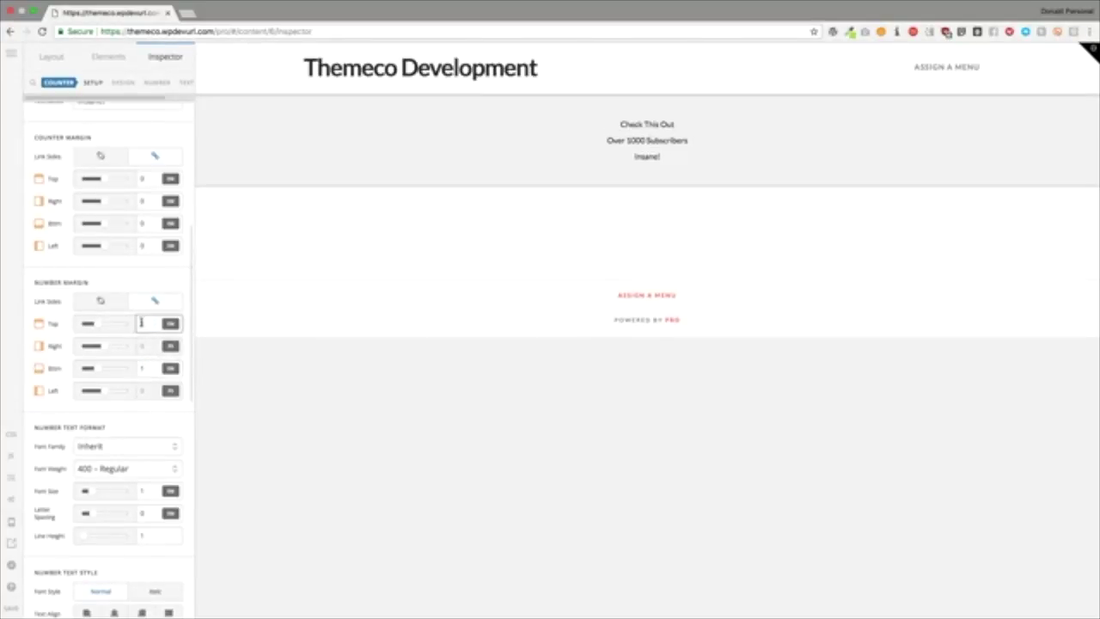
pyautogui.write('2')
pyautogui.click(122, 420)
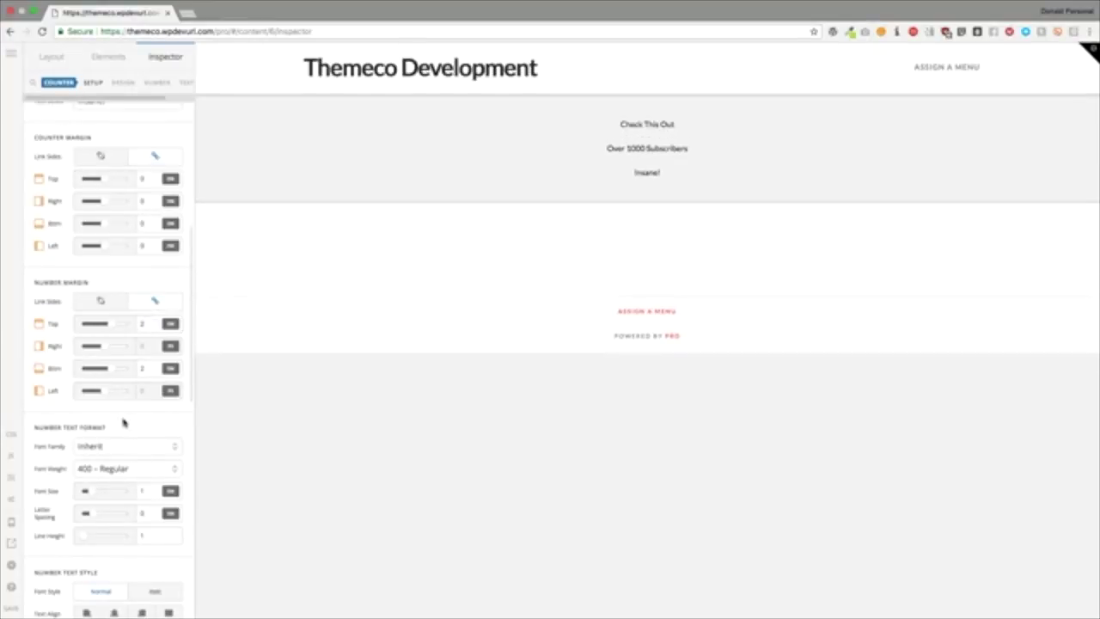
pyautogui.scroll(-3, 121, 422)
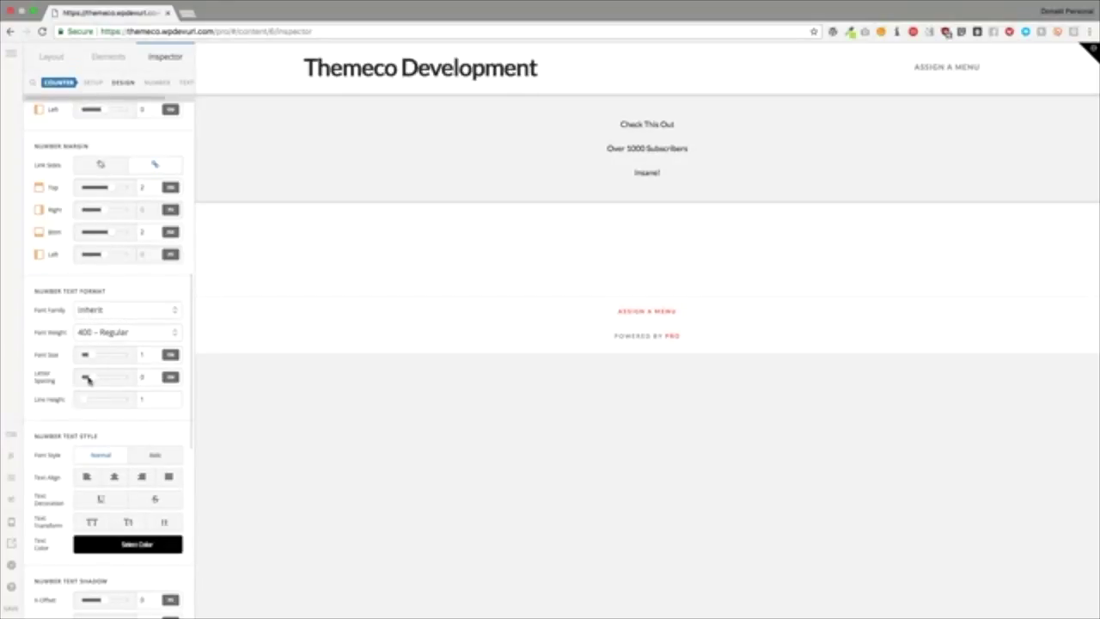
# Step: Widen the number's letter spacing to 0.28, center it, and color it red
pyautogui.moveTo(91, 378)
pyautogui.mouseDown()
pyautogui.moveTo(119, 384)
pyautogui.moveTo(109, 382)
pyautogui.mouseUp()
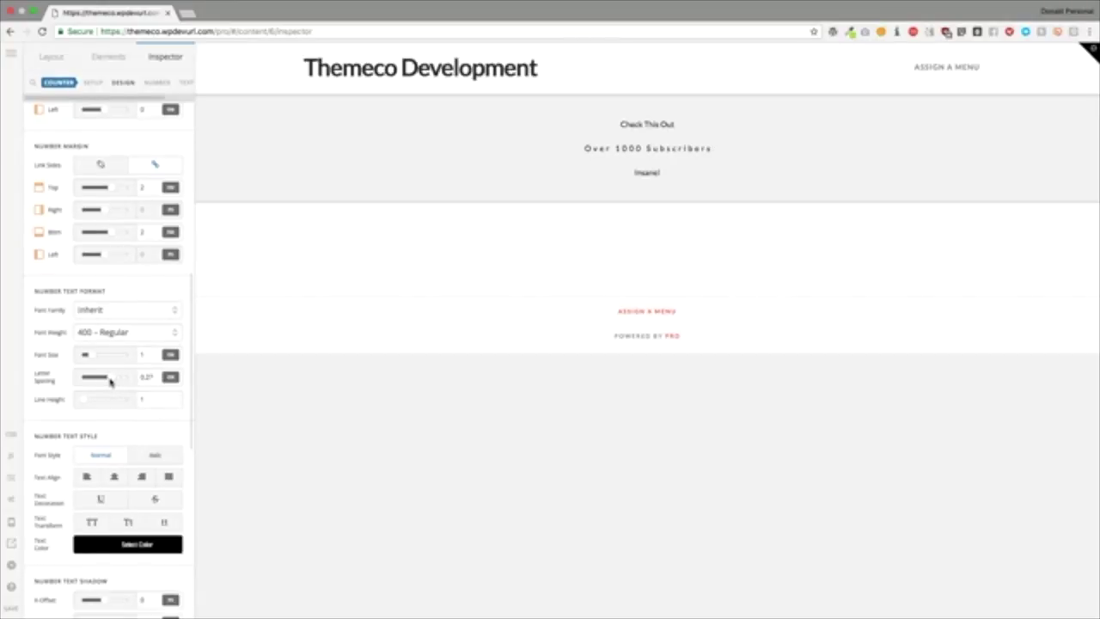
pyautogui.scroll(-1, 124, 438)
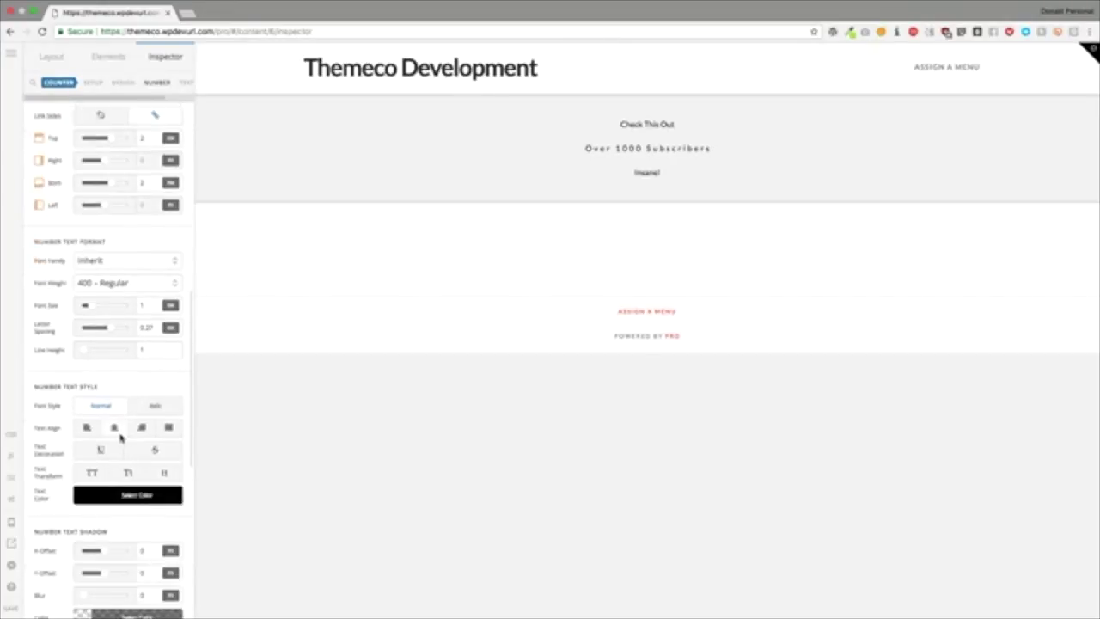
pyautogui.click(142, 425)
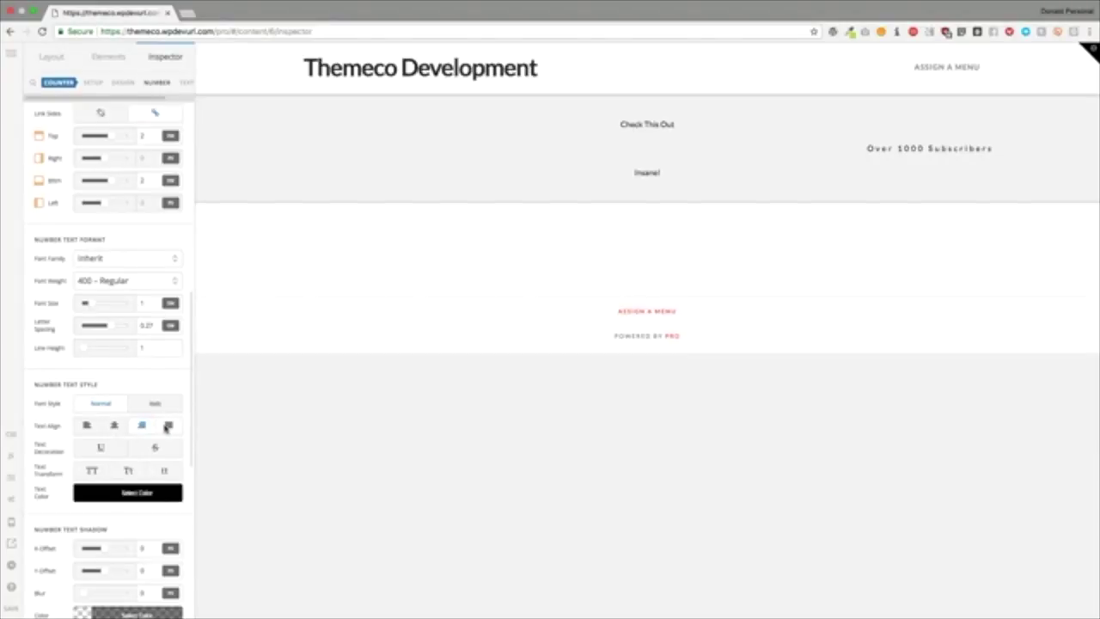
pyautogui.click(167, 426)
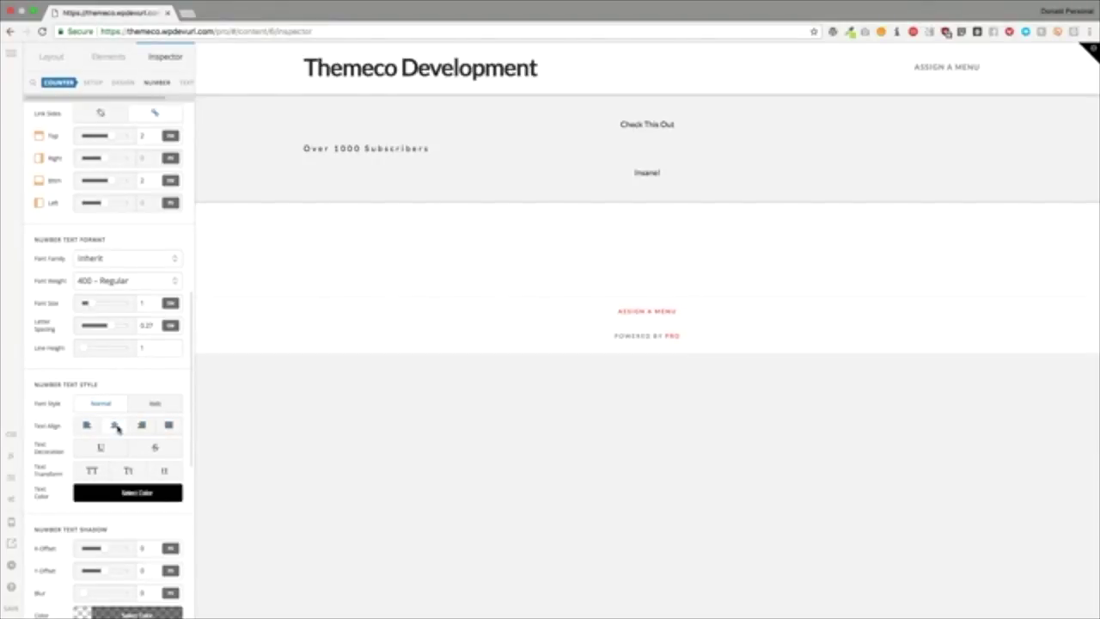
pyautogui.click(113, 425)
pyautogui.click(120, 490)
pyautogui.click(298, 326)
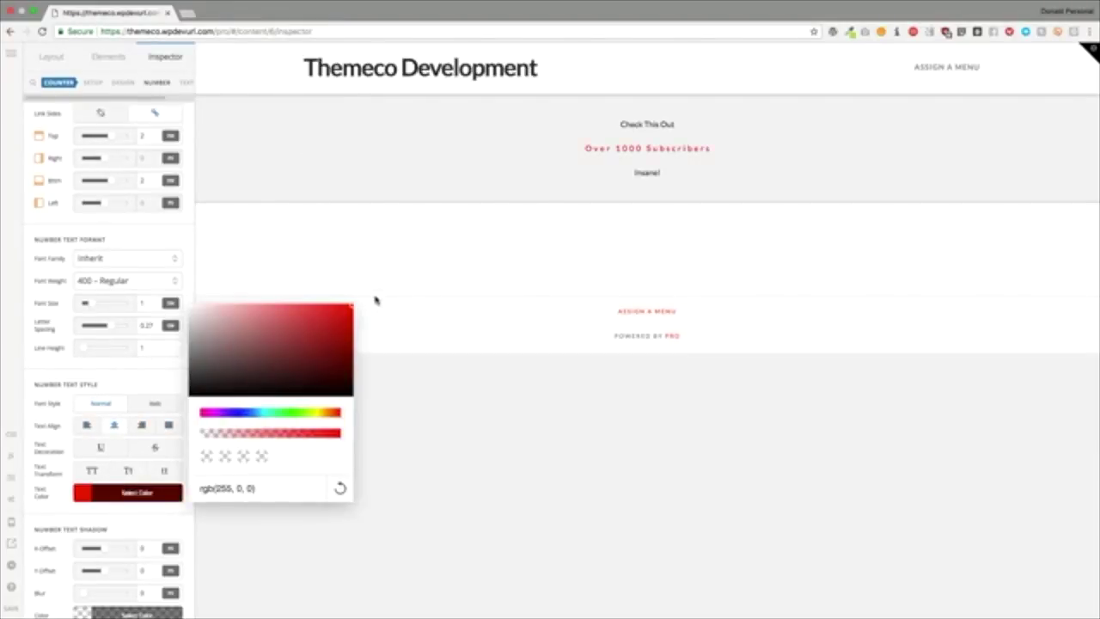
# Step: Give the number a text shadow with blur about 9, black at roughly 0.67 alpha
pyautogui.scroll(-3, 124, 371)
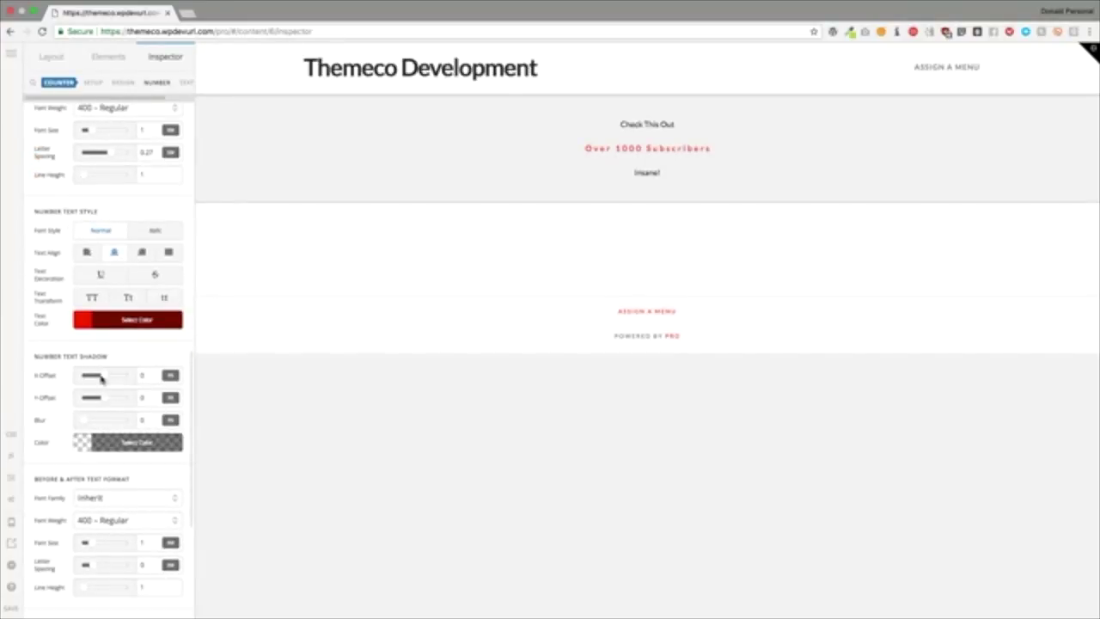
pyautogui.click(88, 422)
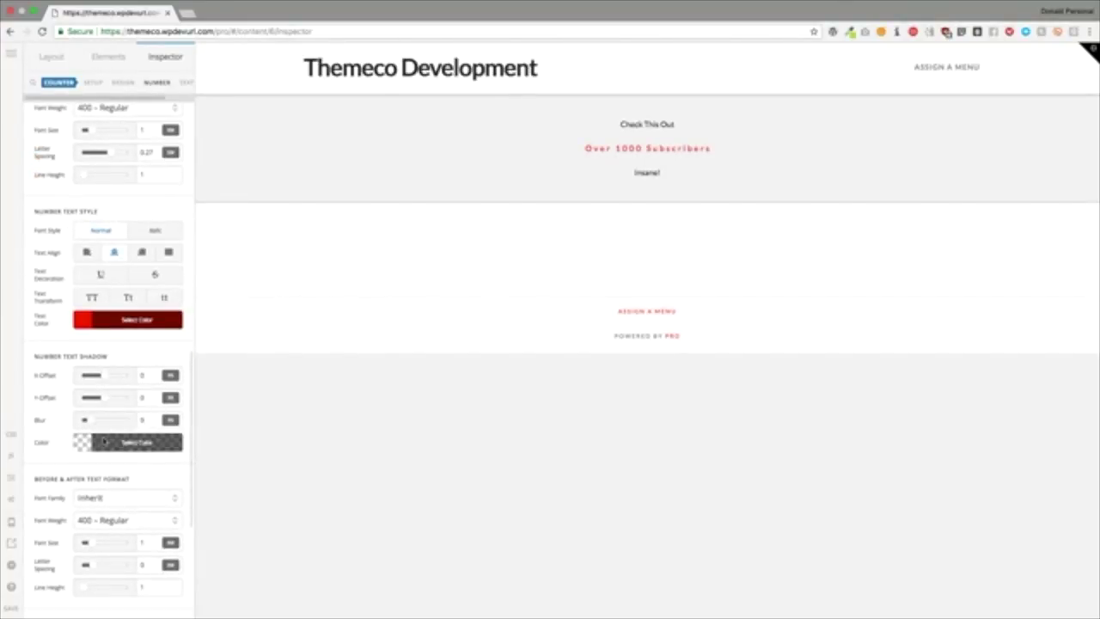
pyautogui.click(155, 438)
pyautogui.moveTo(220, 408); pyautogui.dragTo(335, 409)
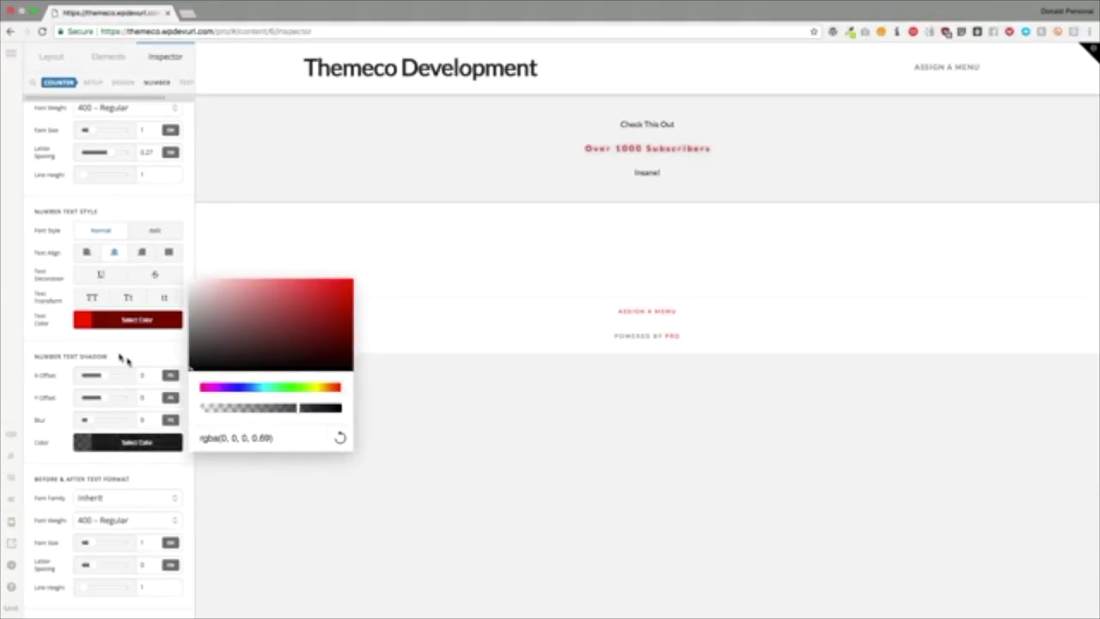
pyautogui.click(118, 337)
pyautogui.scroll(-3, 117, 337)
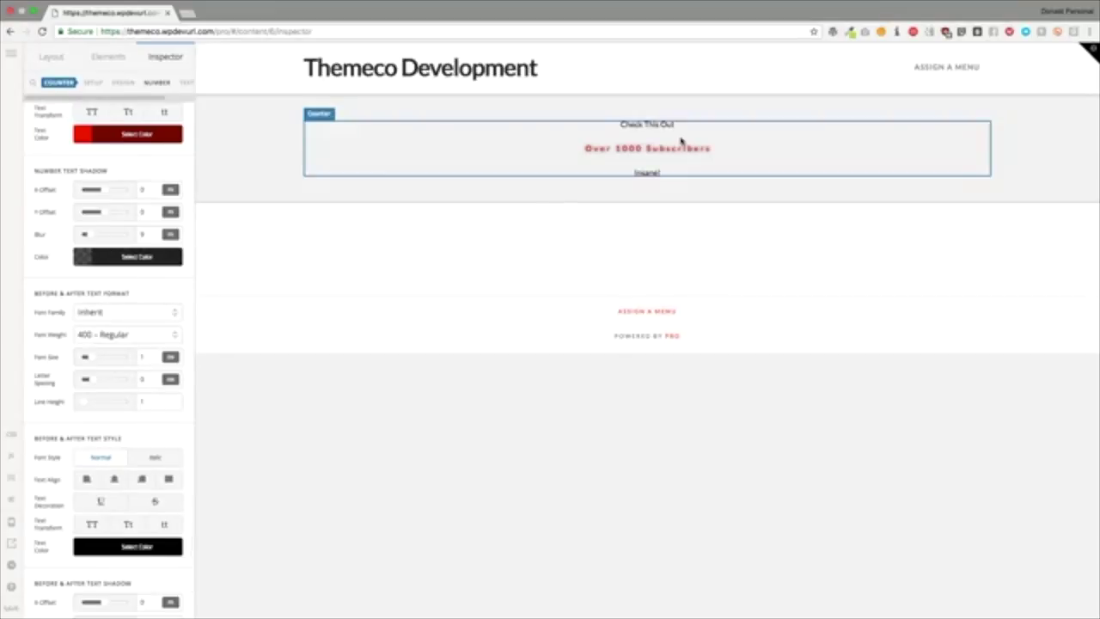
# Step: Style the above/below text as Architecture Portfolio: Serif, 700 Bold, size 2.28, letter spacing -0.04
pyautogui.click(83, 311)
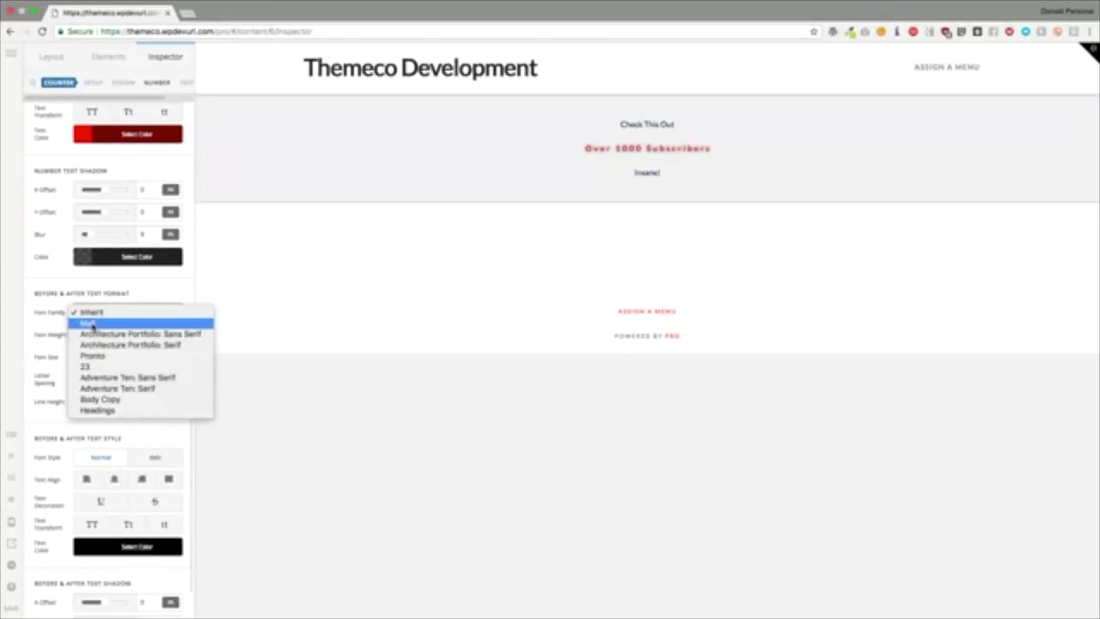
pyautogui.click(103, 347)
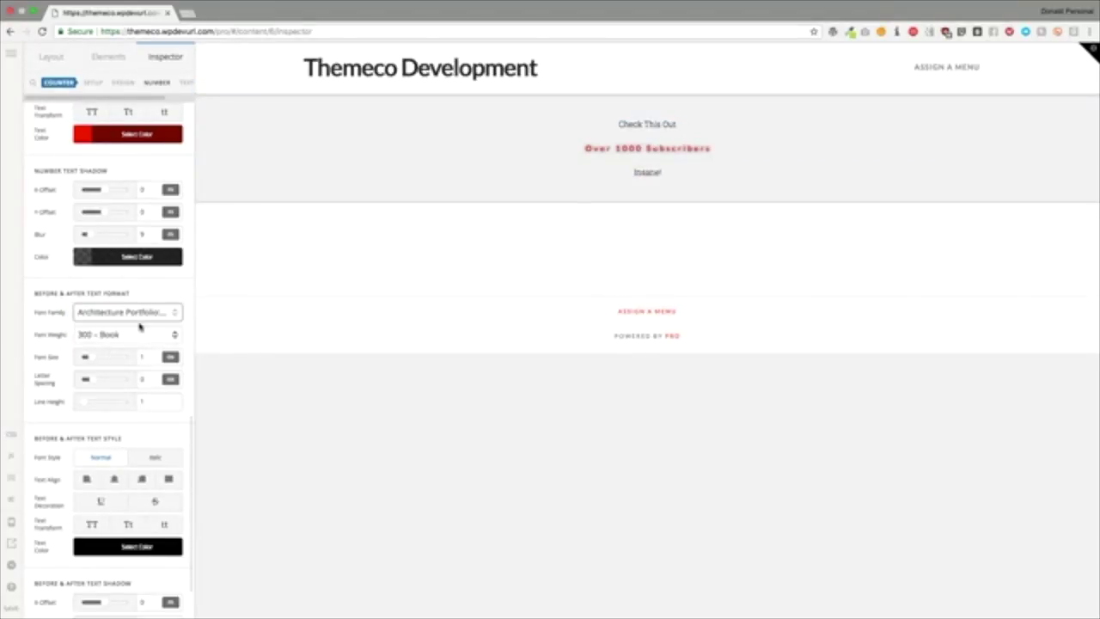
pyautogui.click(139, 338)
pyautogui.click(124, 346)
pyautogui.moveTo(86, 358); pyautogui.dragTo(101, 361)
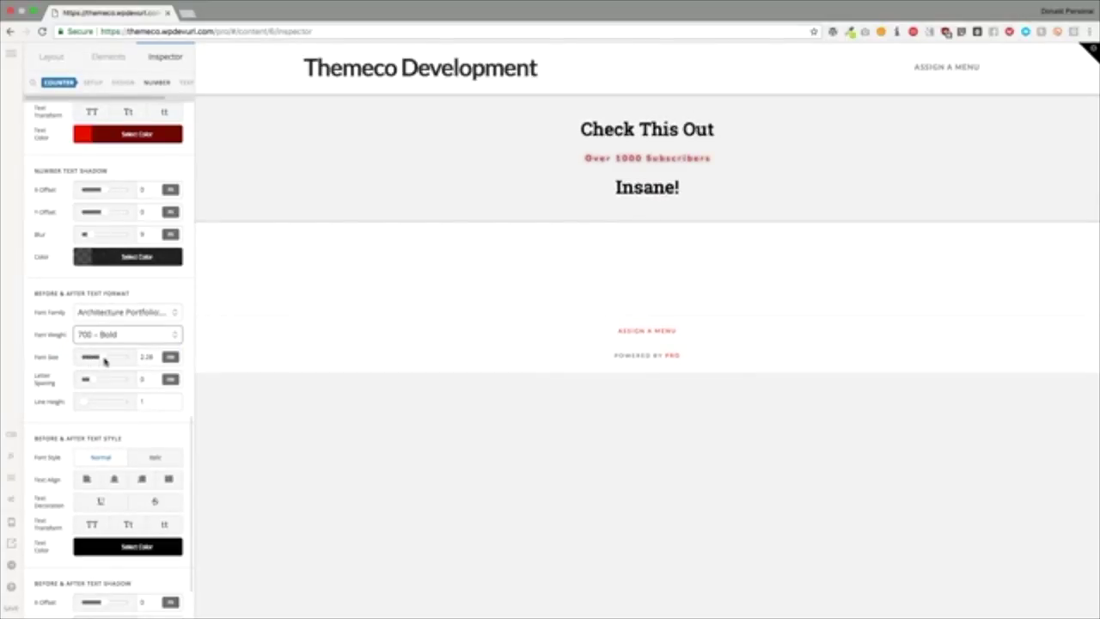
pyautogui.scroll(-2, 104, 361)
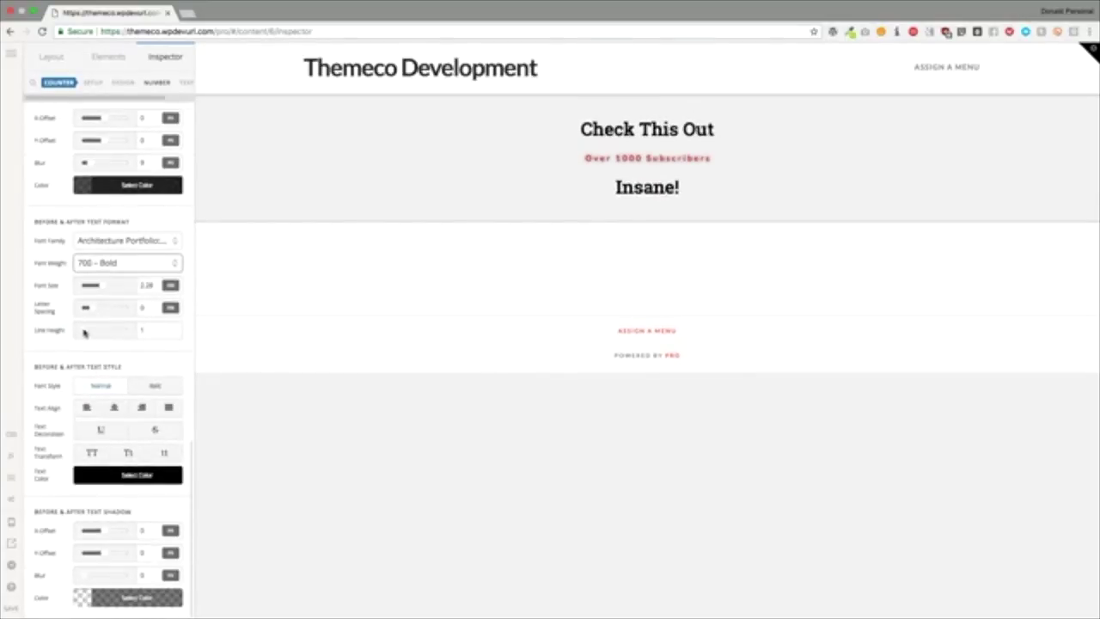
pyautogui.moveTo(83, 333); pyautogui.dragTo(90, 311)
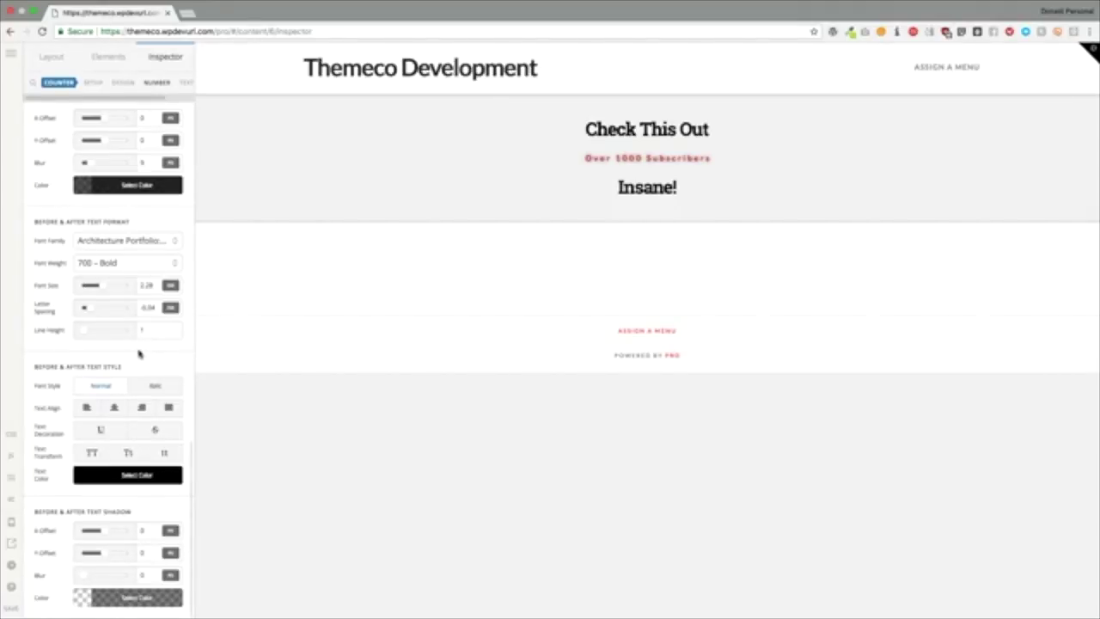
pyautogui.scroll(15, 101, 392)
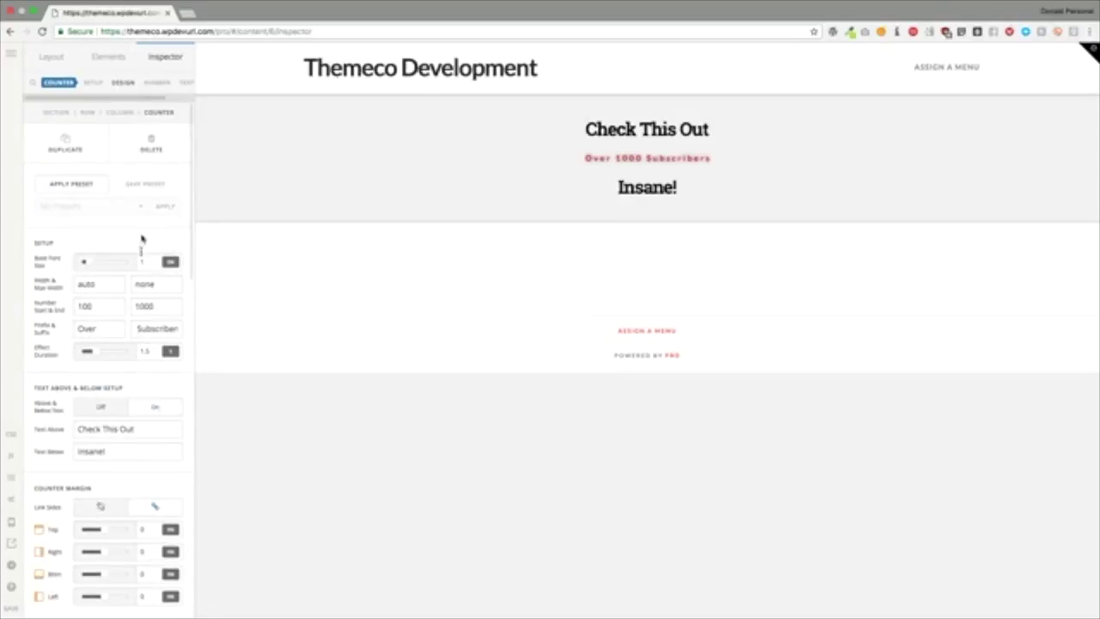
pyautogui.hscroll(3, 161, 81)
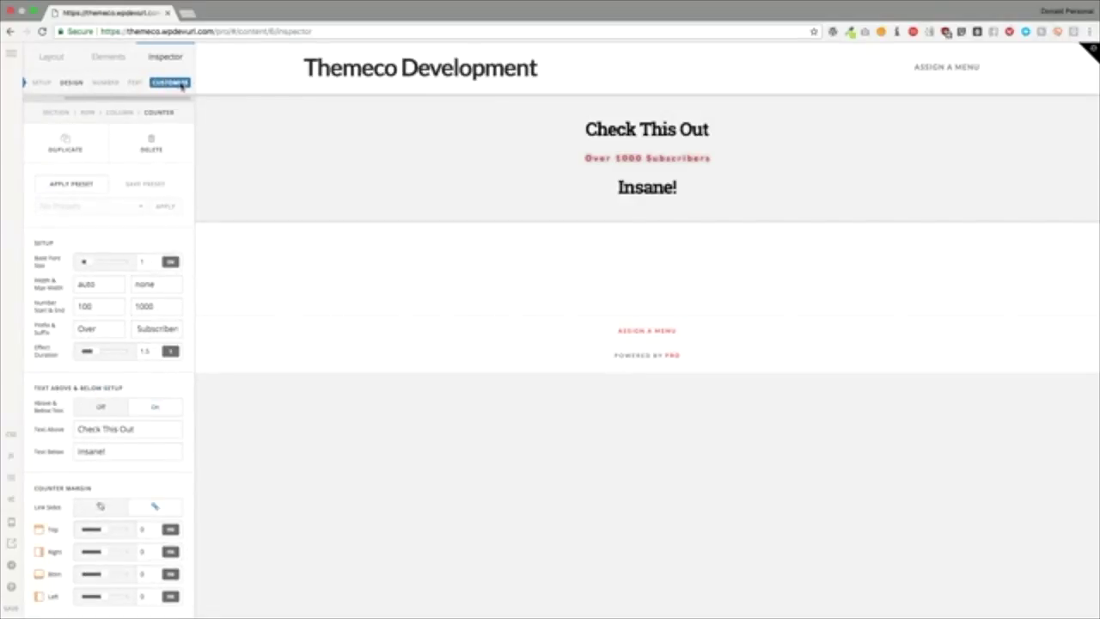
pyautogui.click(177, 83)
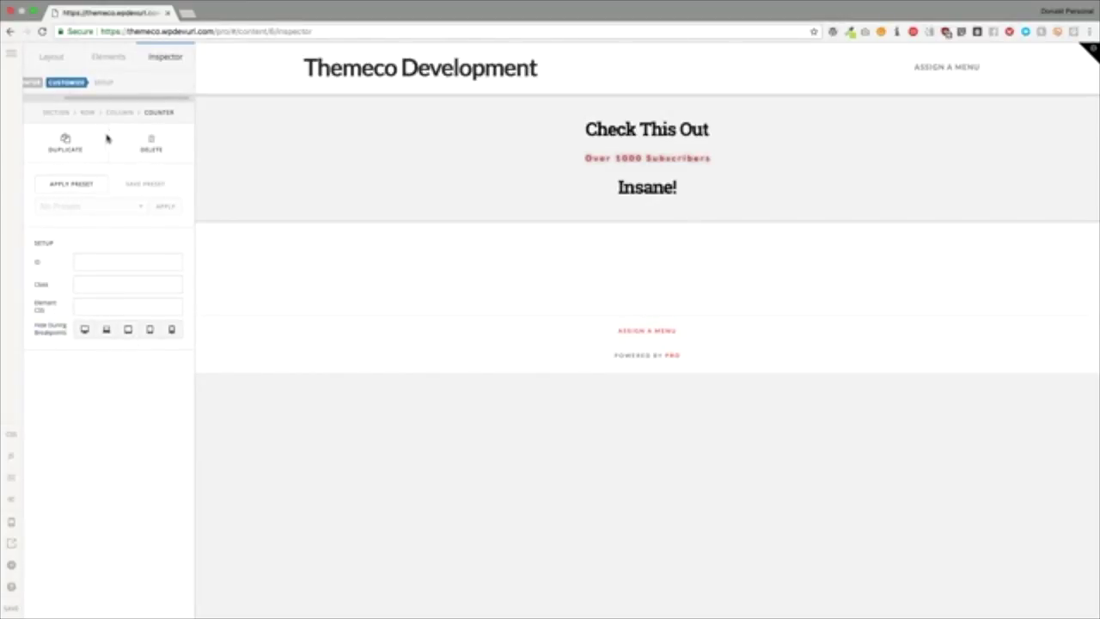
pyautogui.click(97, 57)
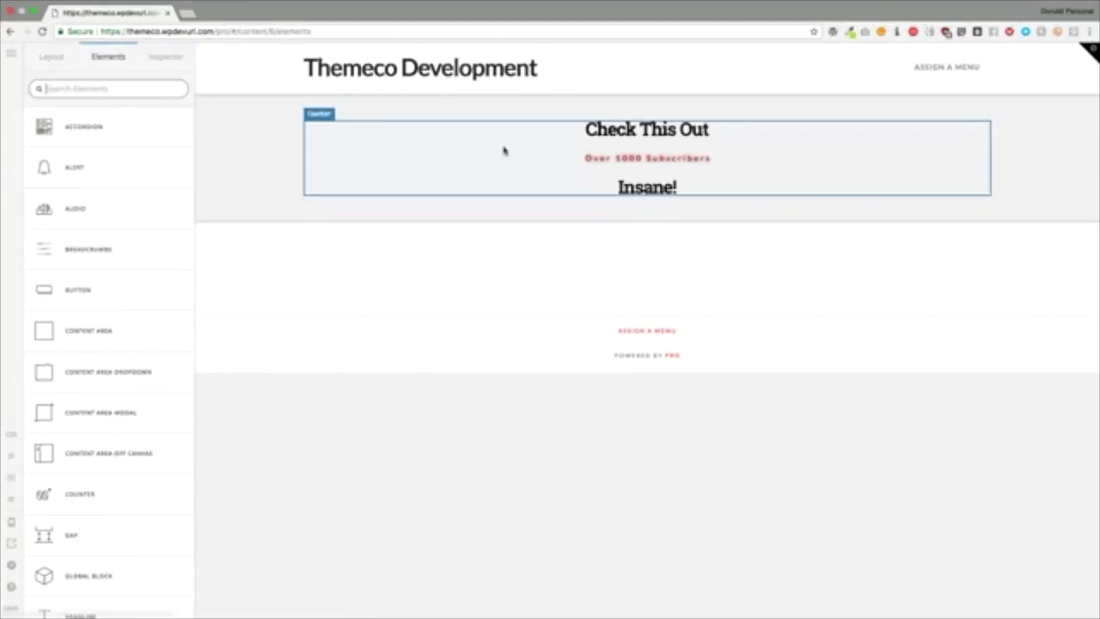
pyautogui.click(447, 155)
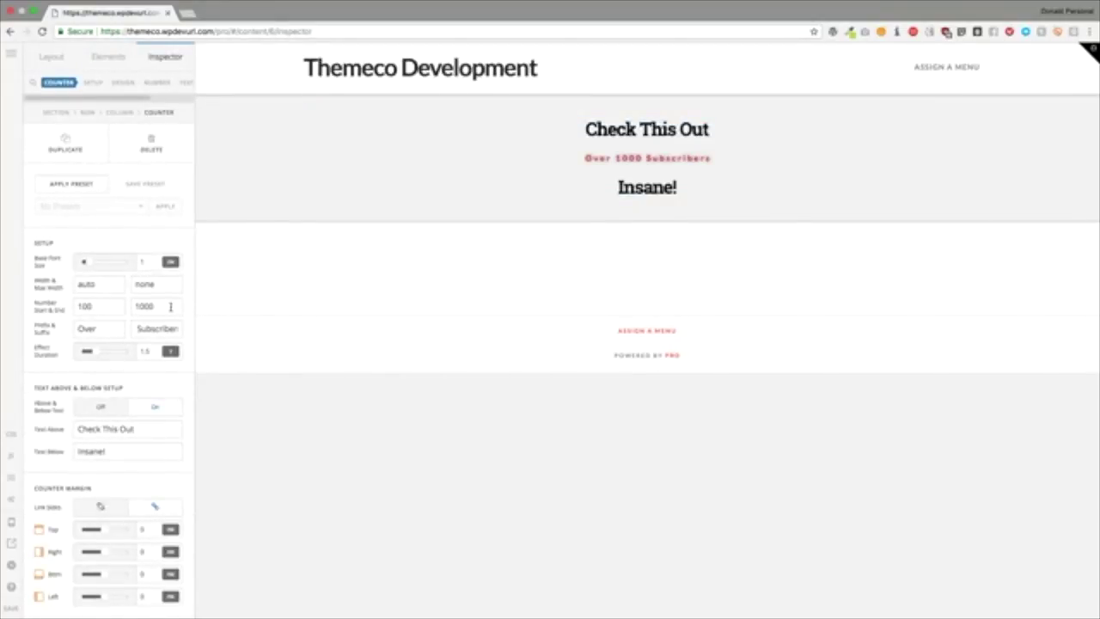
# Step: Replace the counter's end value and change the suffix to ',000,000'
pyautogui.moveTo(165, 306); pyautogui.dragTo(124, 306)
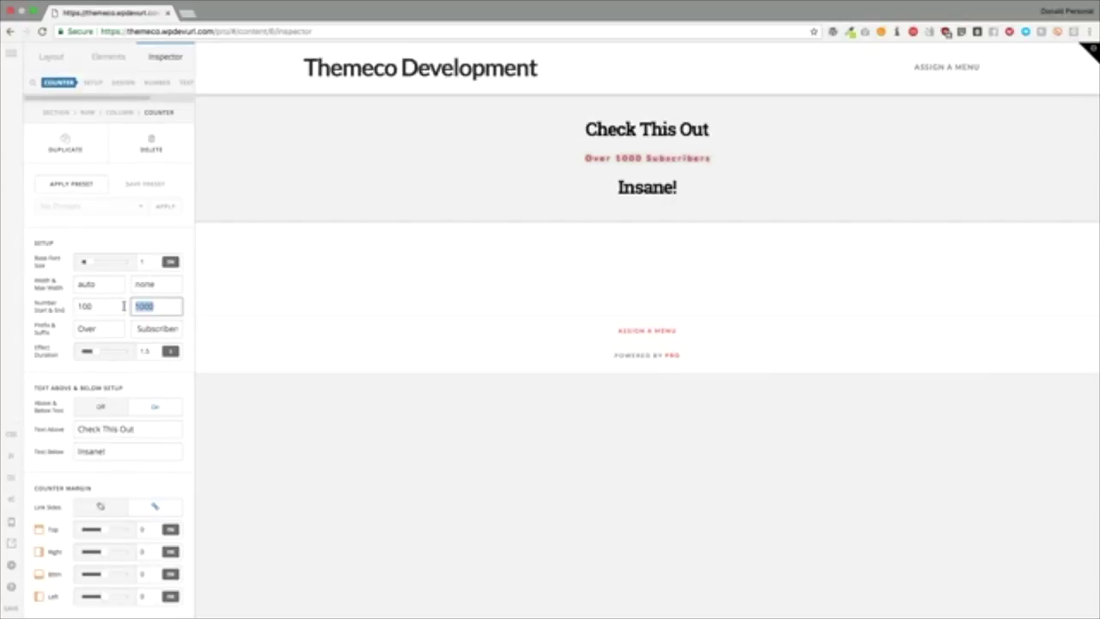
pyautogui.write('1')
pyautogui.write('0000000')
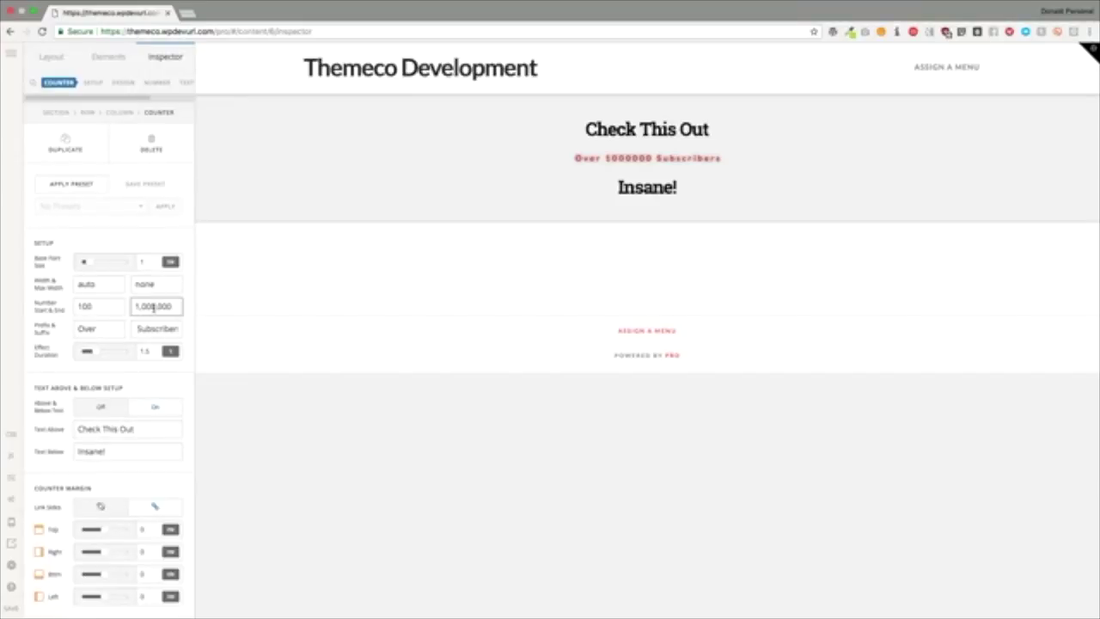
pyautogui.doubleClick(154, 307)
pyautogui.press('BackSpace')
pyautogui.write('1')
pyautogui.press('Tab')
pyautogui.press('Tab')
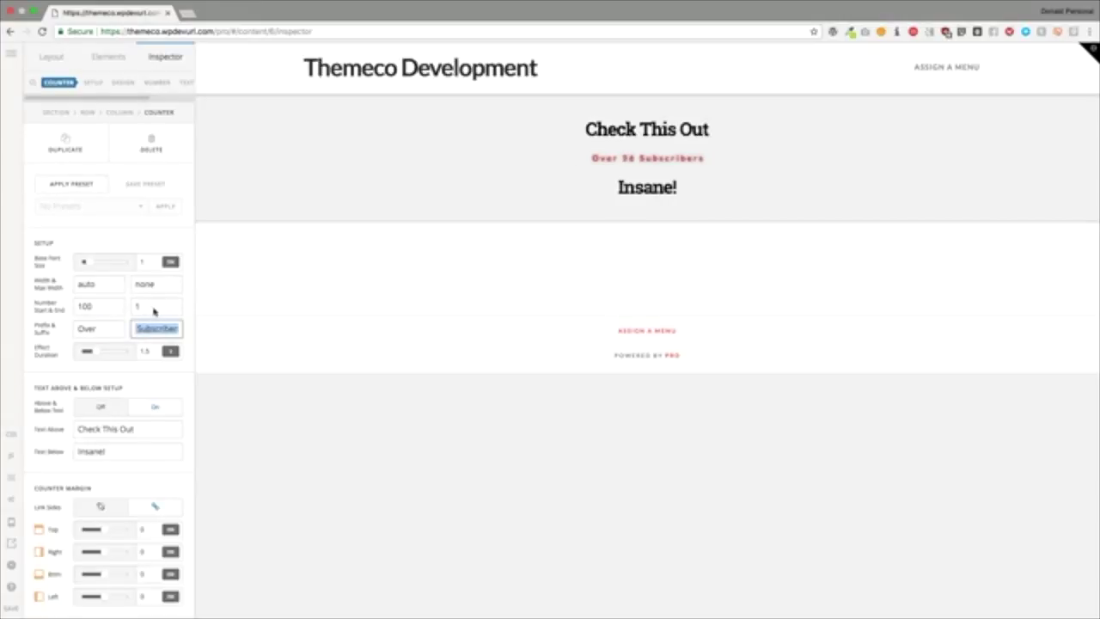
pyautogui.write('M')
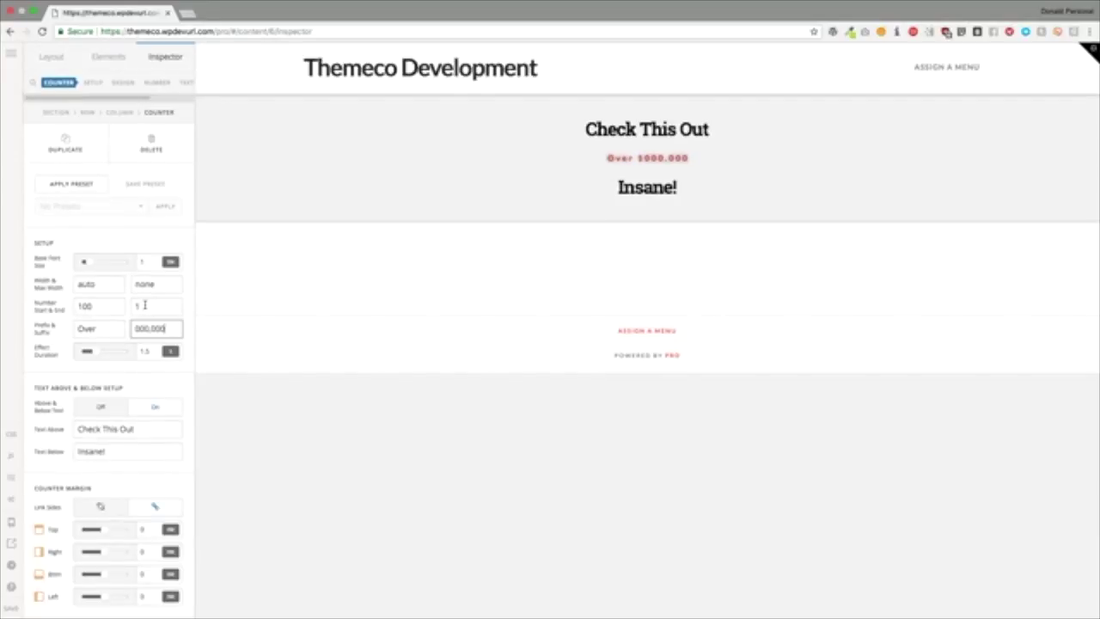
pyautogui.press('Home')
pyautogui.write(',')
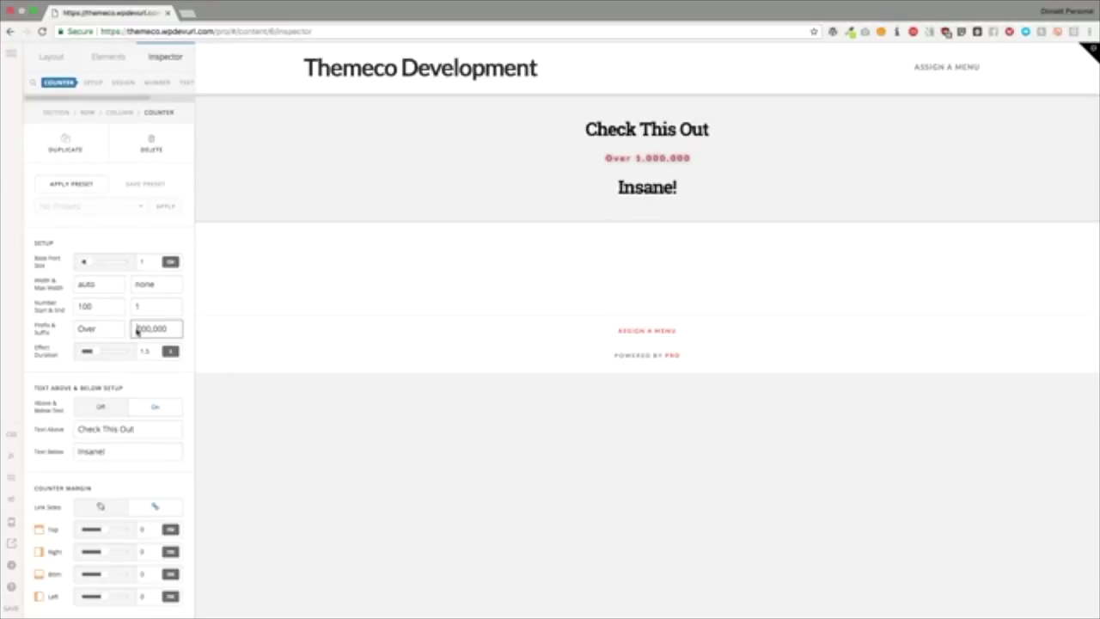
# Step: Set Number Start to 0 and Number End to 10, so it reads Over 10,000,000
pyautogui.doubleClick(103, 304)
pyautogui.write('0')
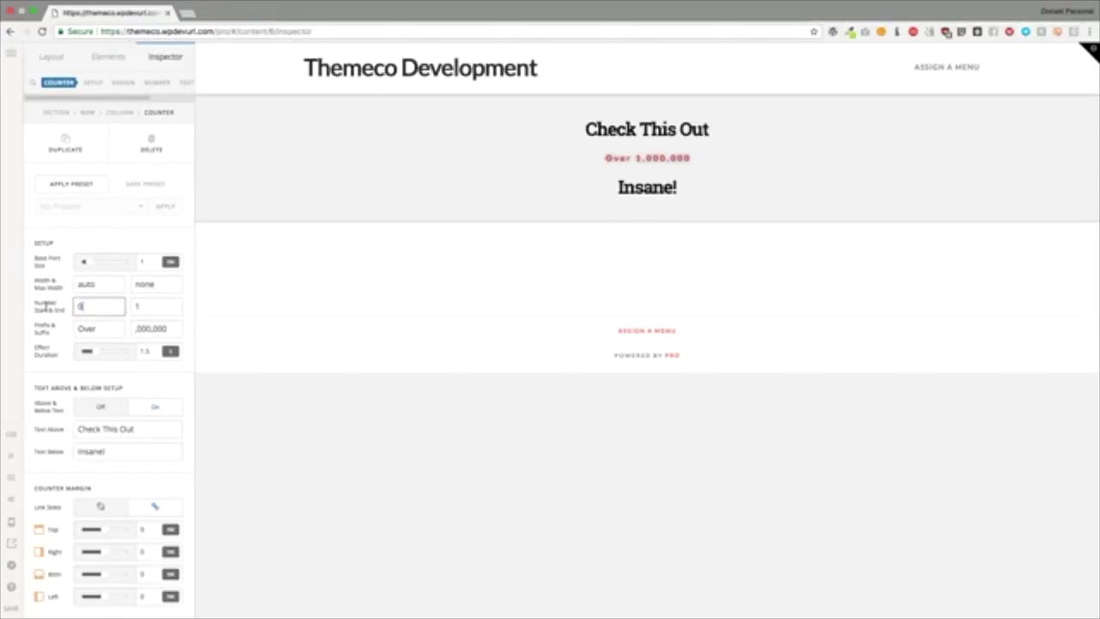
pyautogui.click(122, 232)
pyautogui.click(146, 306)
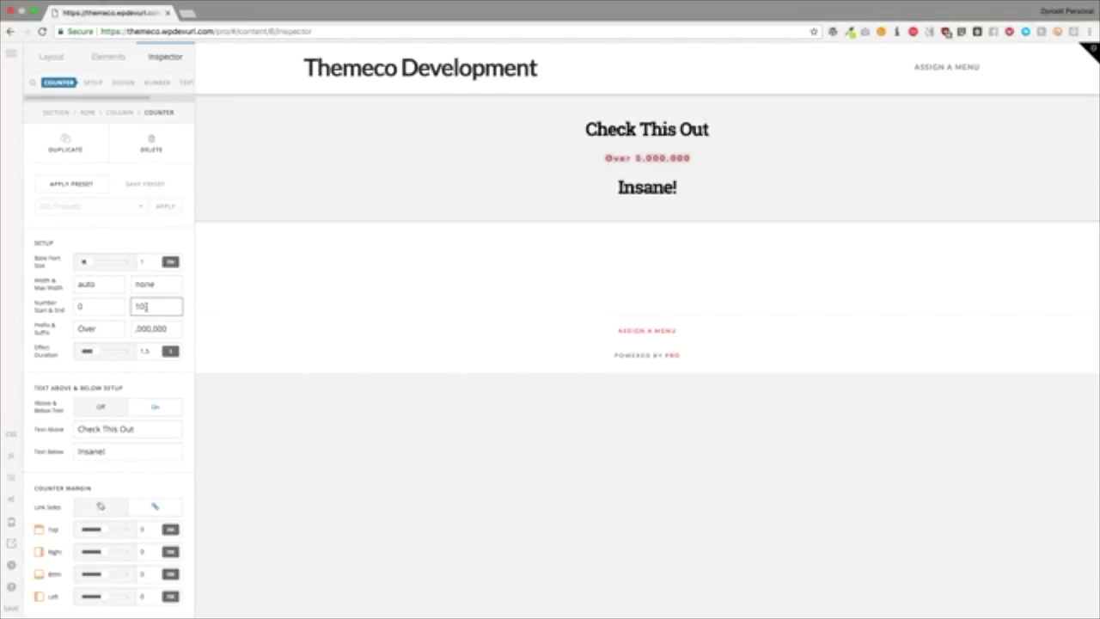
pyautogui.write('0')
pyautogui.click(119, 240)
pyautogui.scroll(-10, 102, 302)
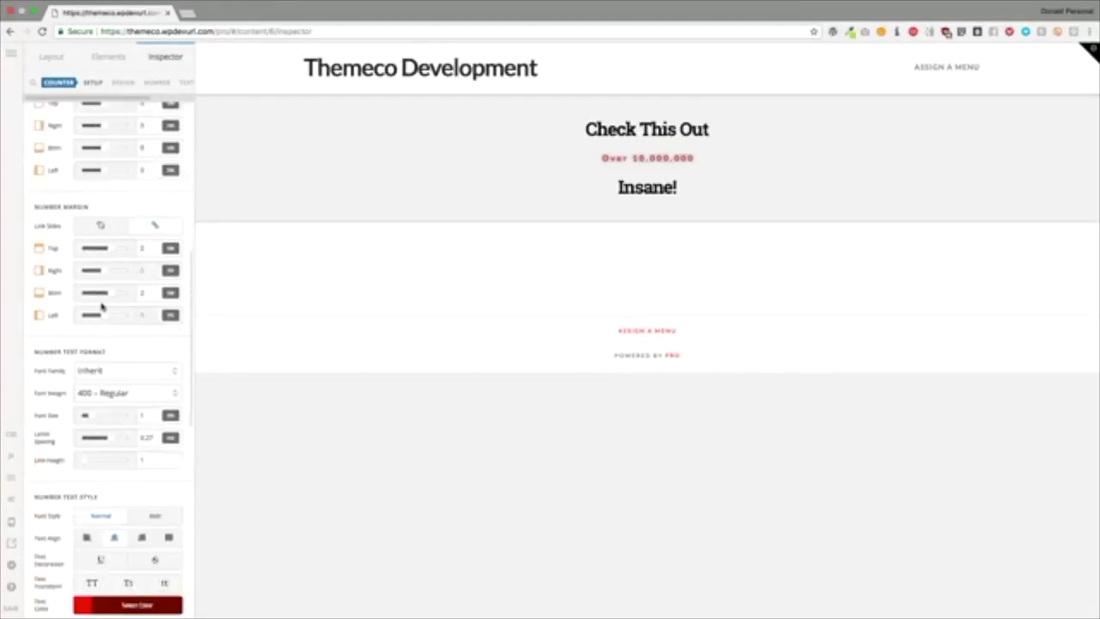
pyautogui.scroll(10, 101, 303)
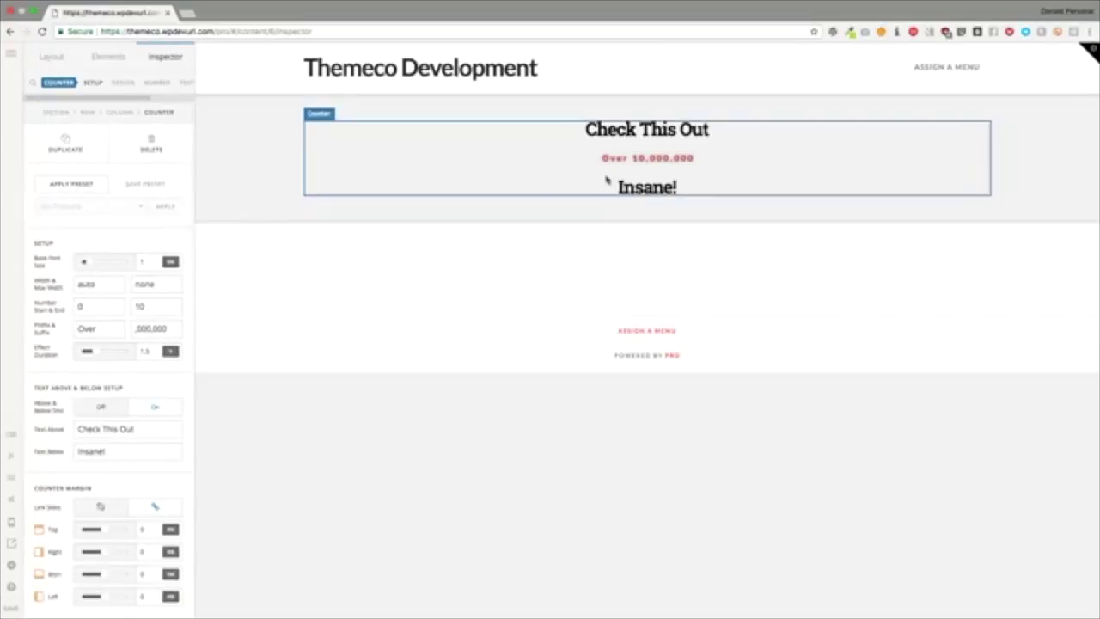
# Step: Delete the counter and drag a Gap element into the empty section
pyautogui.click(151, 146)
pyautogui.click(152, 146)
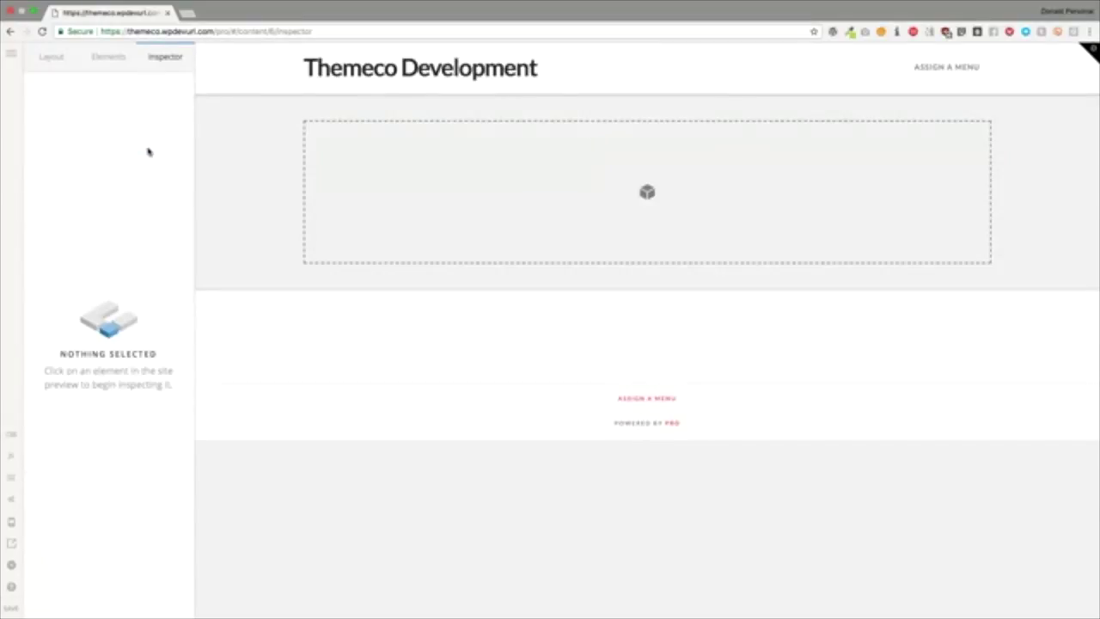
pyautogui.click(109, 57)
pyautogui.scroll(-5, 103, 284)
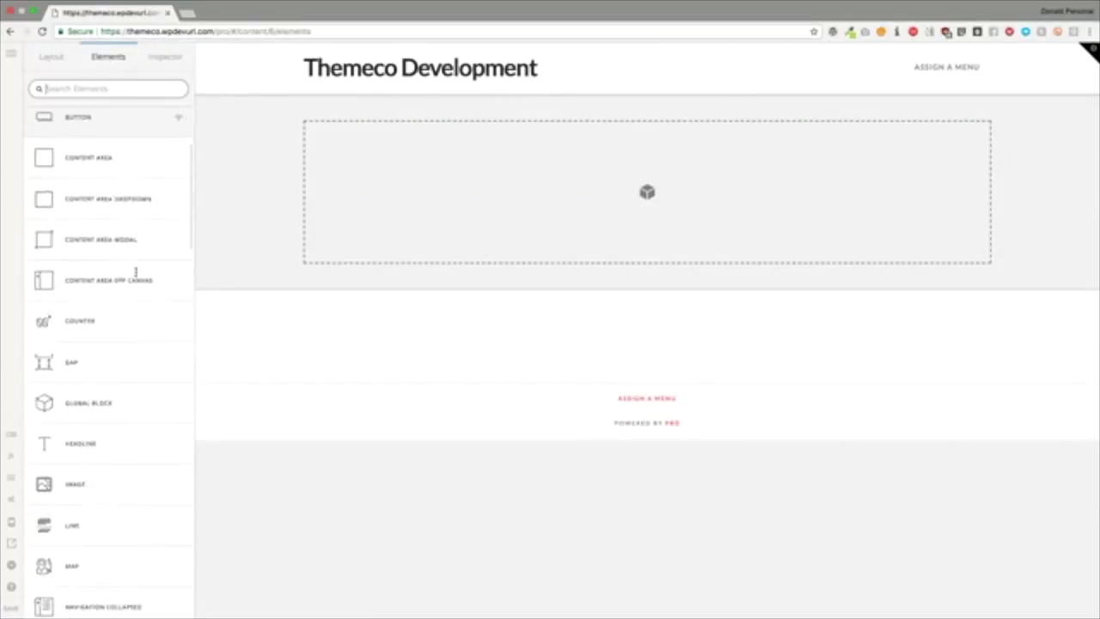
pyautogui.moveTo(97, 289); pyautogui.dragTo(404, 208)
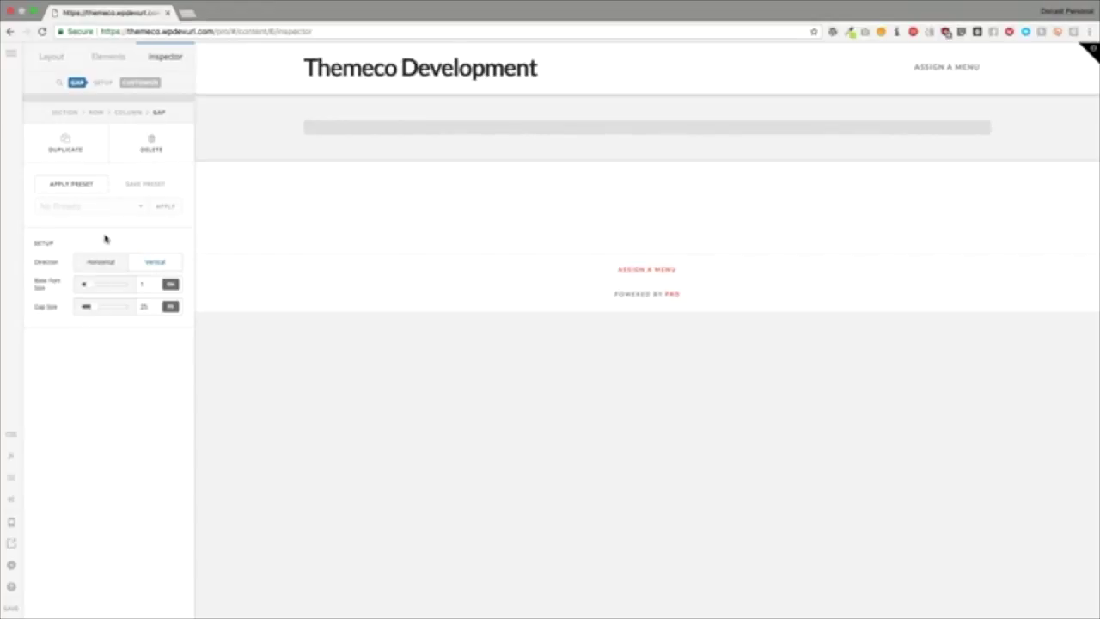
# Step: Set the Gap's direction to vertical with a gap size of 100
pyautogui.click(106, 265)
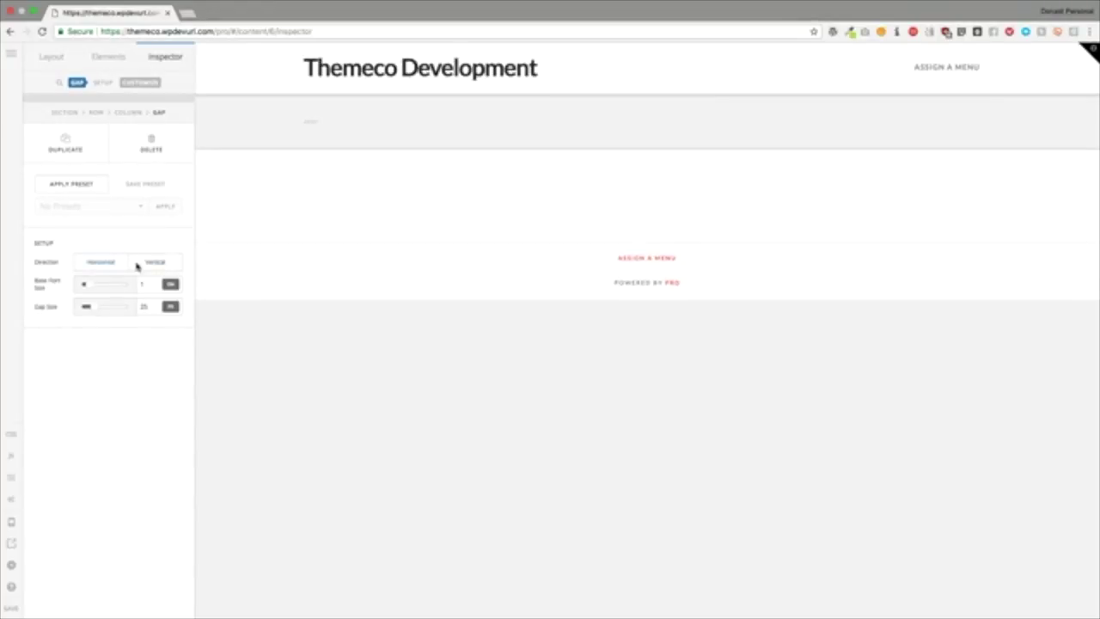
pyautogui.click(147, 262)
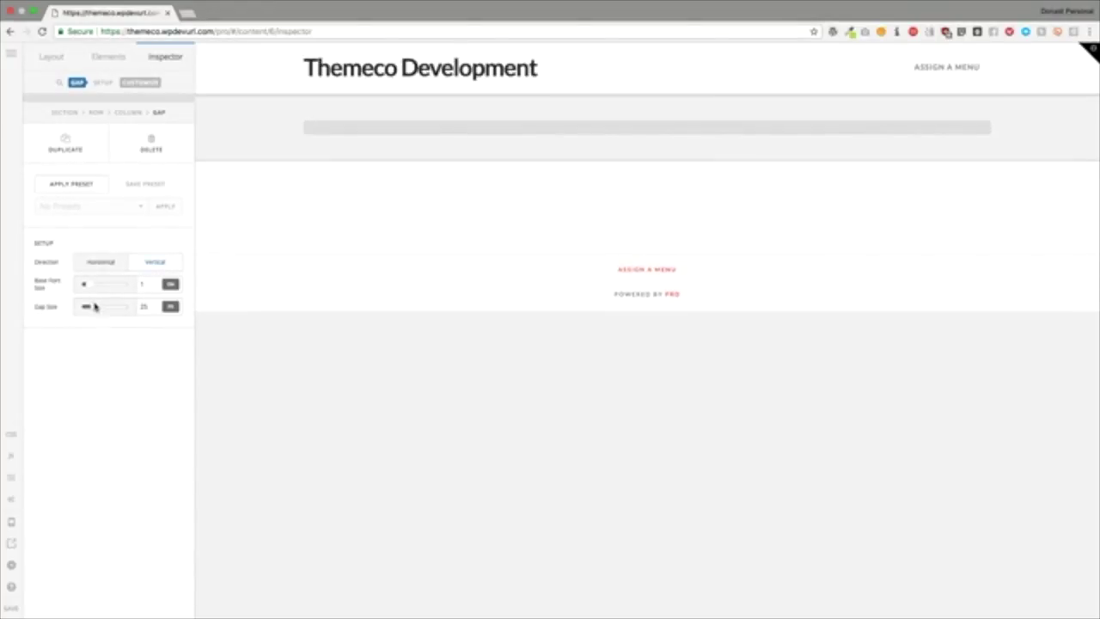
pyautogui.moveTo(93, 309); pyautogui.dragTo(66, 280)
pyautogui.click(104, 265)
pyautogui.click(152, 263)
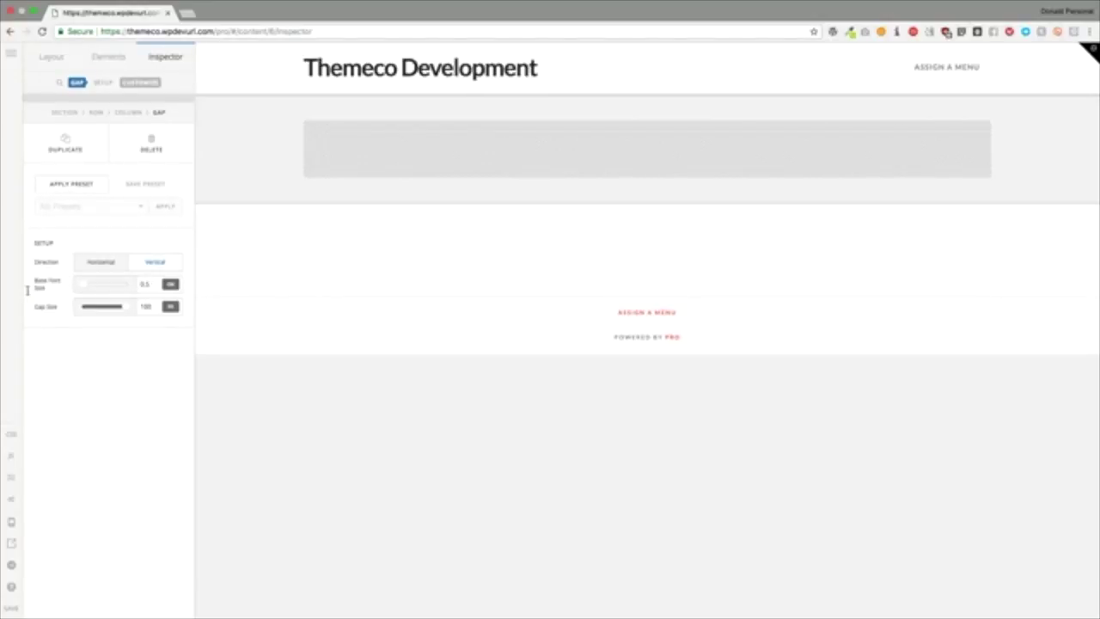
pyautogui.moveTo(123, 307)
pyautogui.mouseDown()
pyautogui.moveTo(98, 309)
pyautogui.moveTo(134, 311)
pyautogui.mouseUp()
pyautogui.click(138, 83)
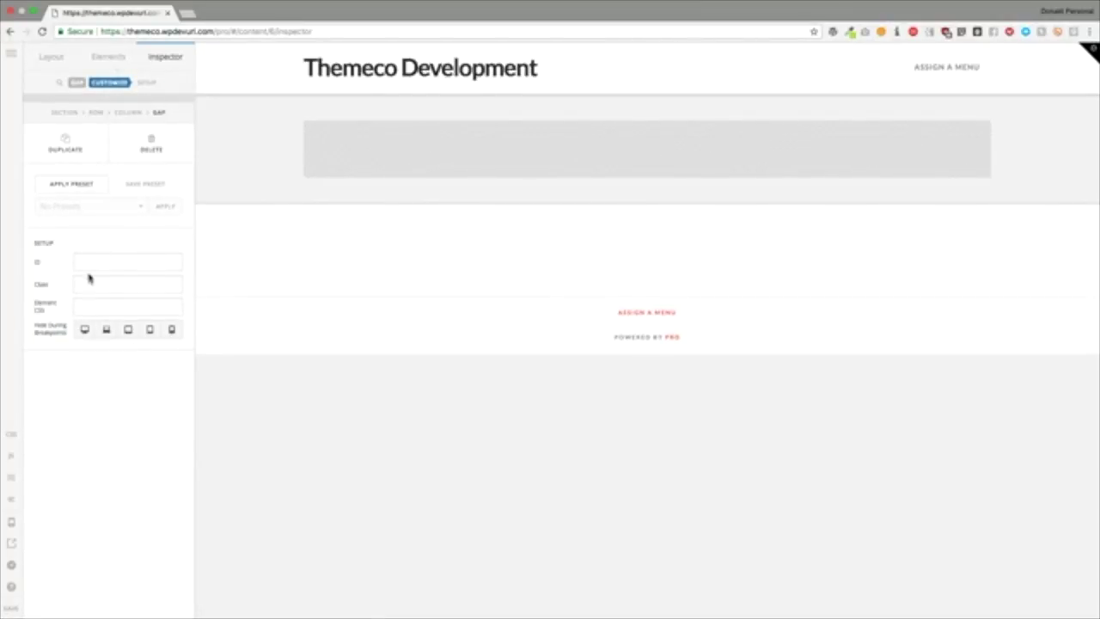
# Step: Delete the Gap and insert a Global Block showing the Contact Form
pyautogui.click(157, 139)
pyautogui.click(158, 139)
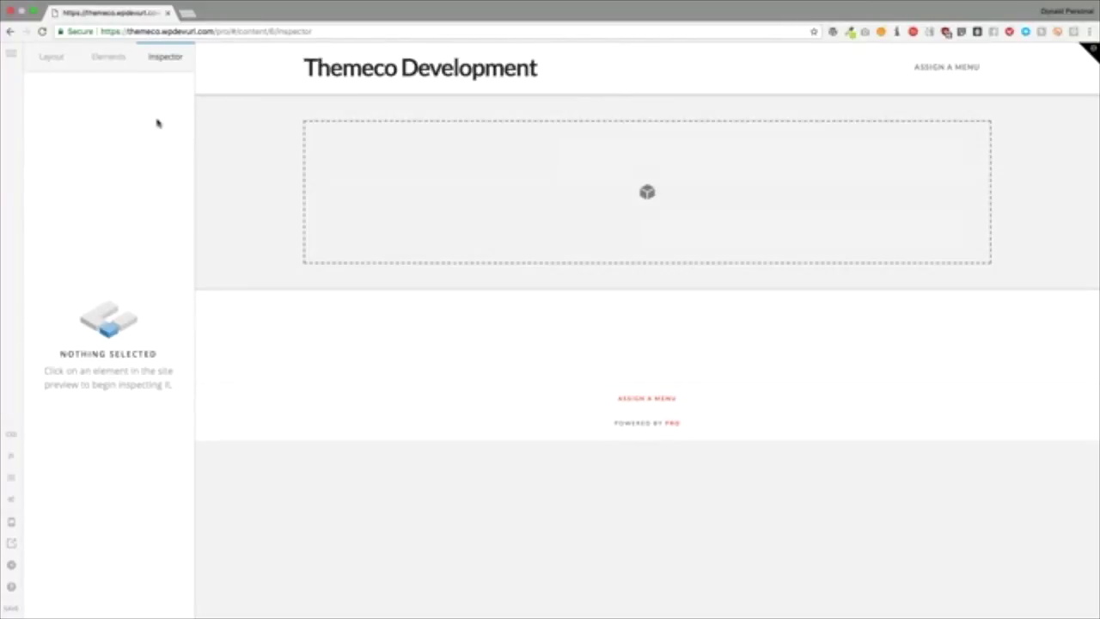
pyautogui.click(110, 59)
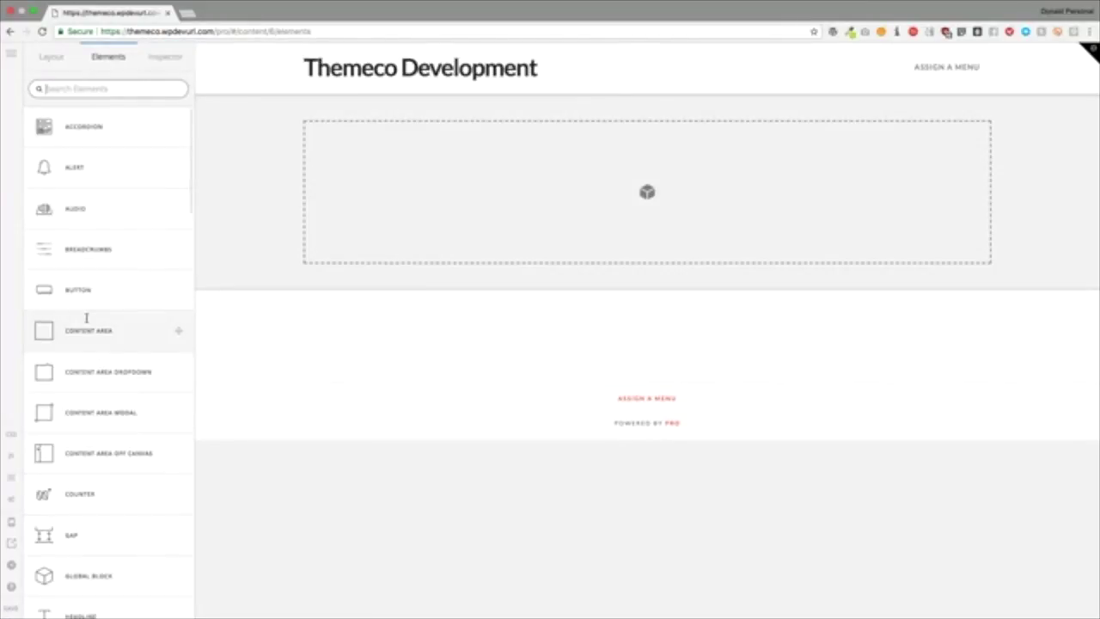
pyautogui.scroll(-6, 86, 318)
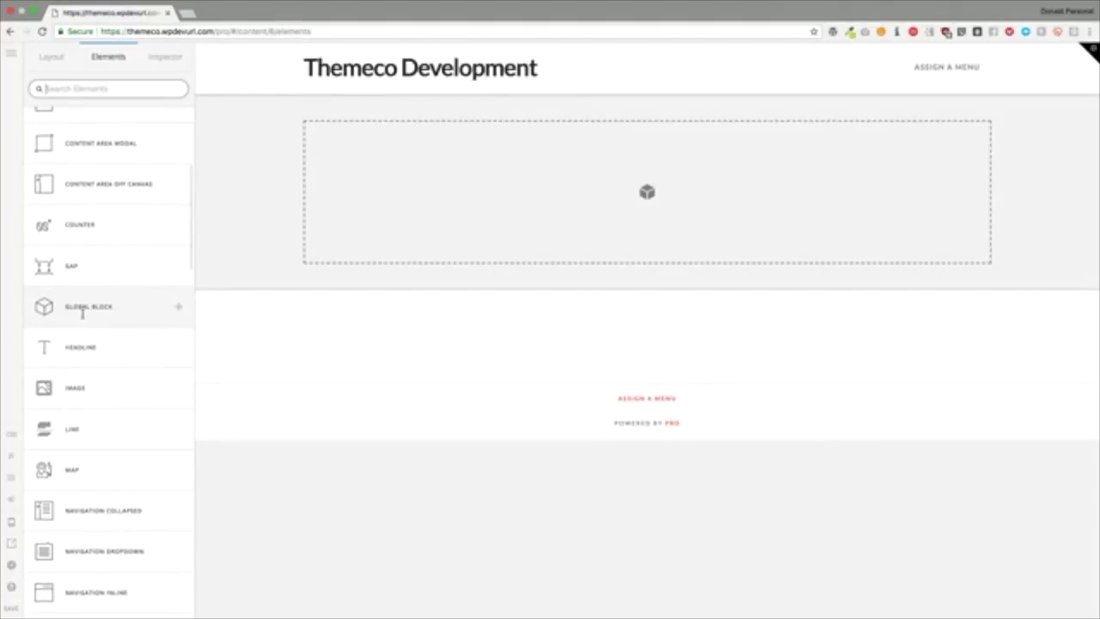
pyautogui.moveTo(83, 314); pyautogui.dragTo(421, 237)
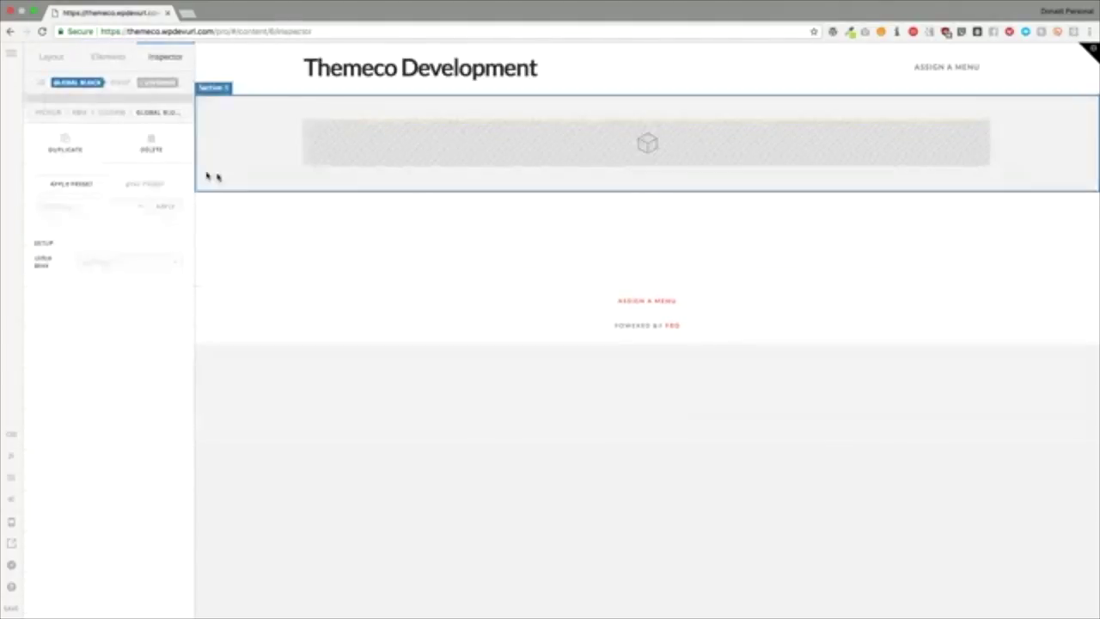
pyautogui.click(103, 267)
pyautogui.click(102, 279)
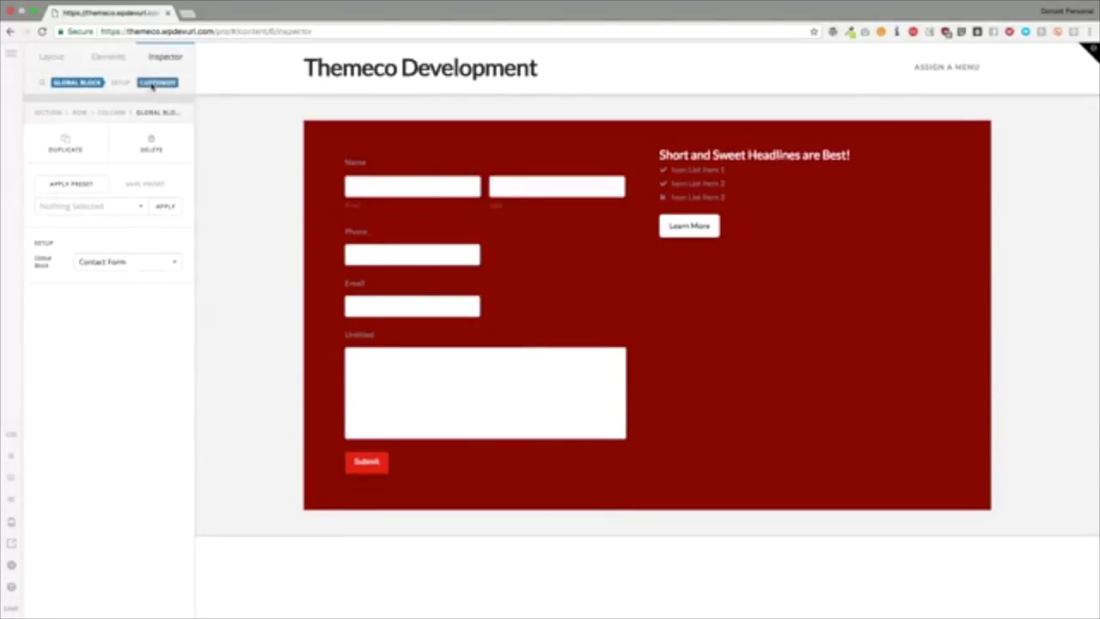
# Step: Delete the Contact Form global block so the section is empty again
pyautogui.click(158, 82)
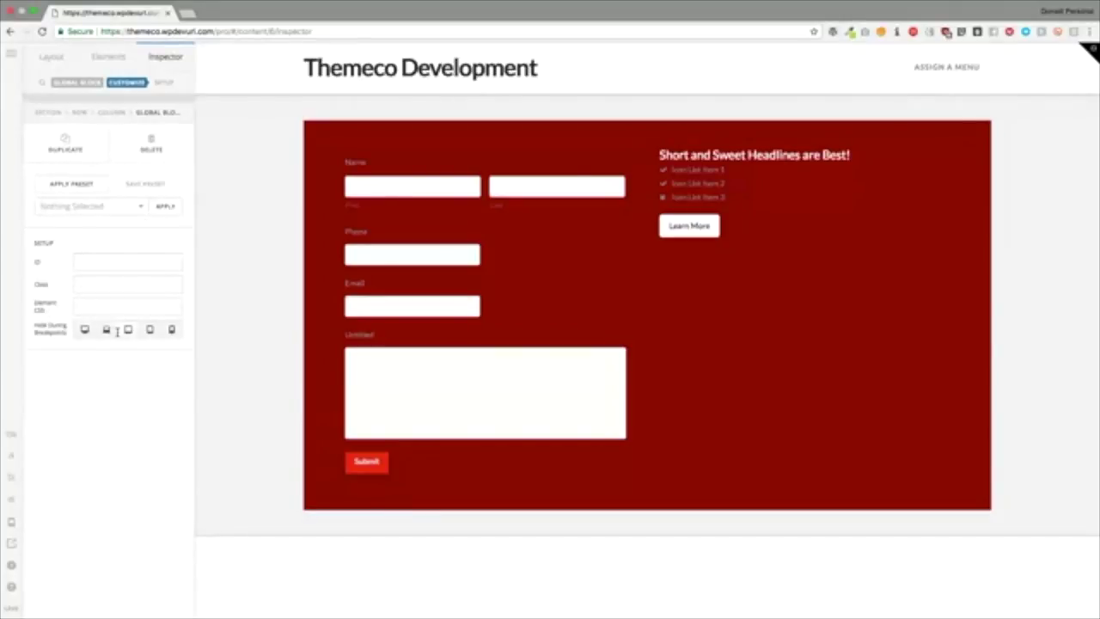
pyautogui.click(152, 152)
pyautogui.click(152, 157)
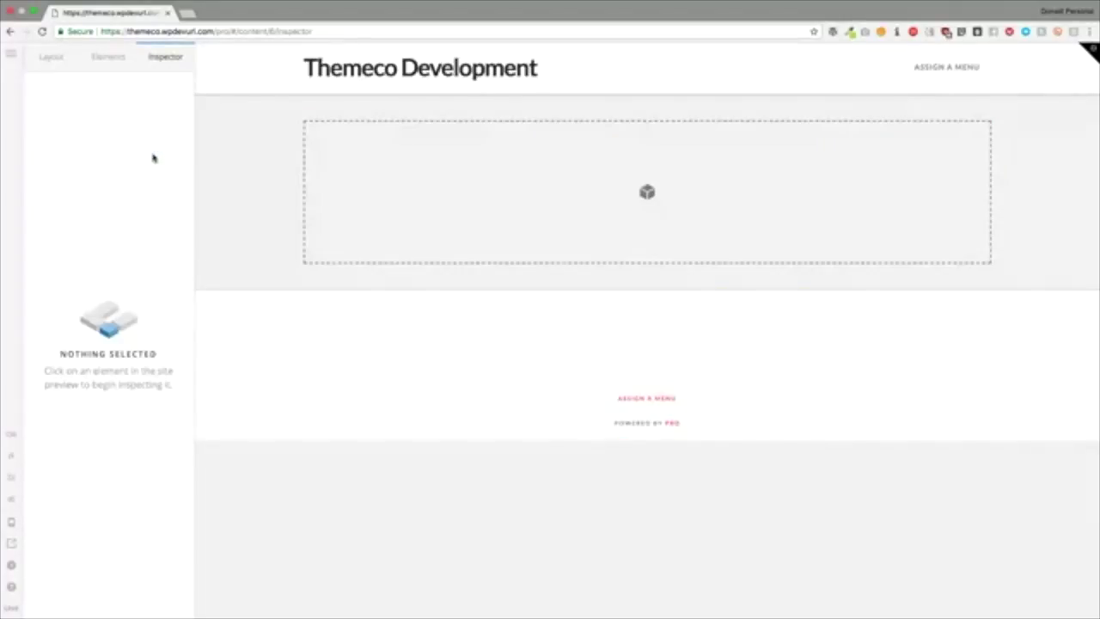
pyautogui.click(108, 56)
pyautogui.scroll(-1, 98, 318)
# Step: Drag a Headline element into the empty section's drop zone
pyautogui.scroll(-15, 98, 325)
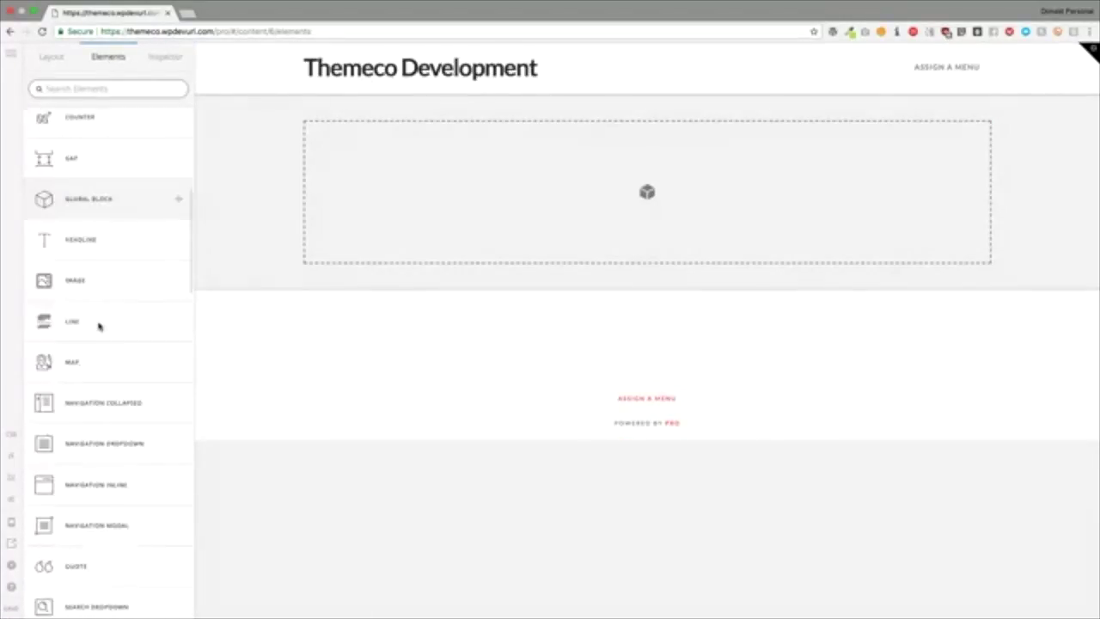
pyautogui.scroll(10, 98, 325)
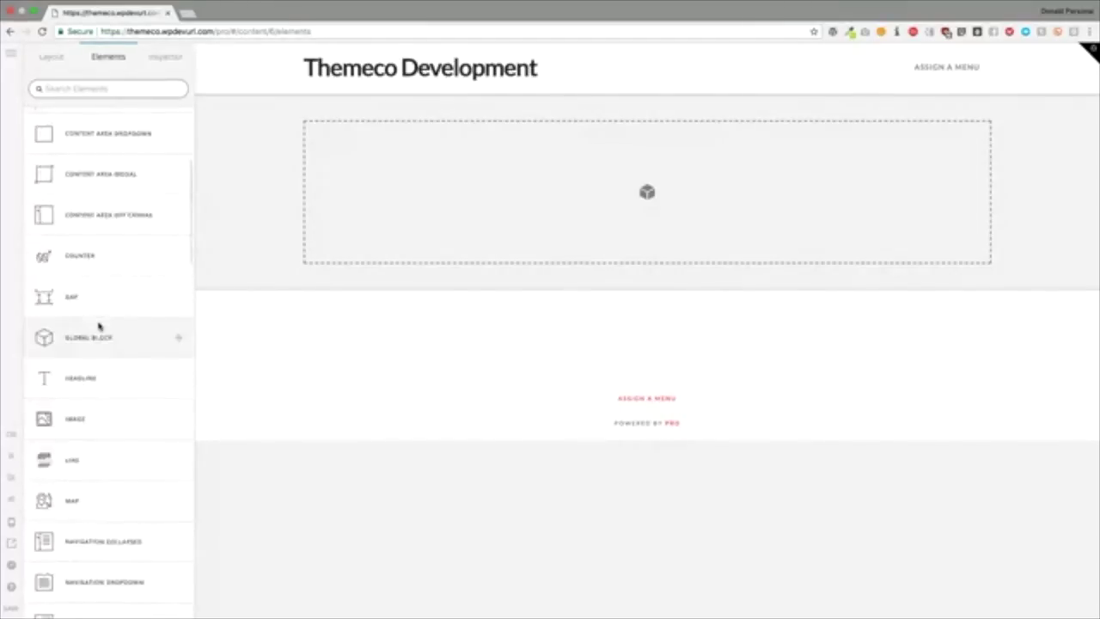
pyautogui.moveTo(102, 286); pyautogui.dragTo(336, 222)
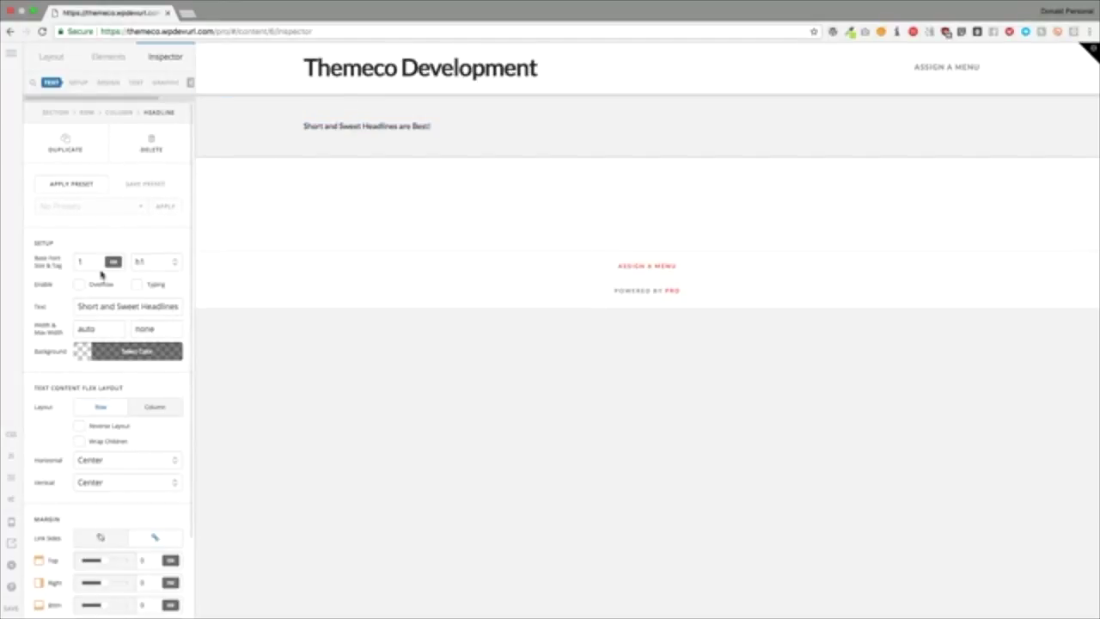
# Step: Keep the h1 tag, set the headline width to 200px with Overflow on, and enable Typing
pyautogui.scroll(-1, 93, 267)
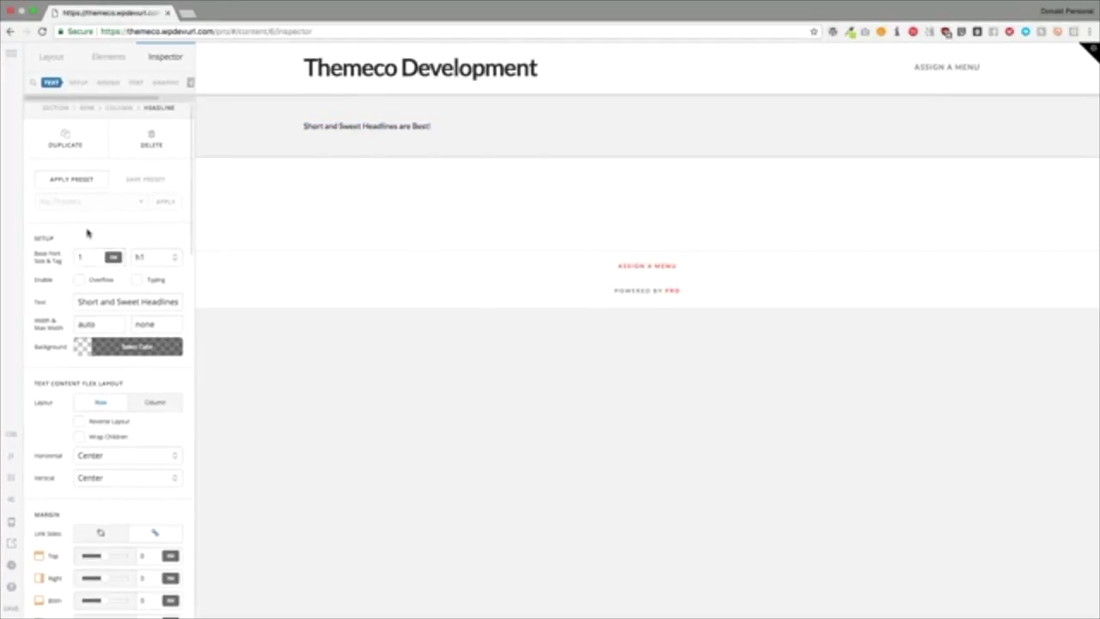
pyautogui.click(137, 259)
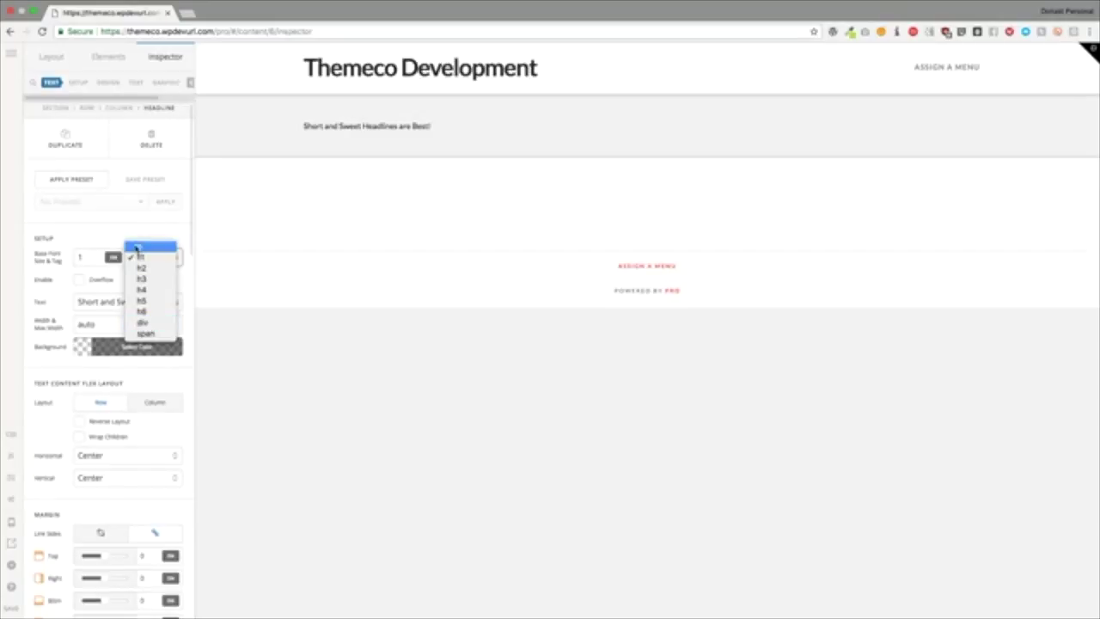
pyautogui.click(105, 236)
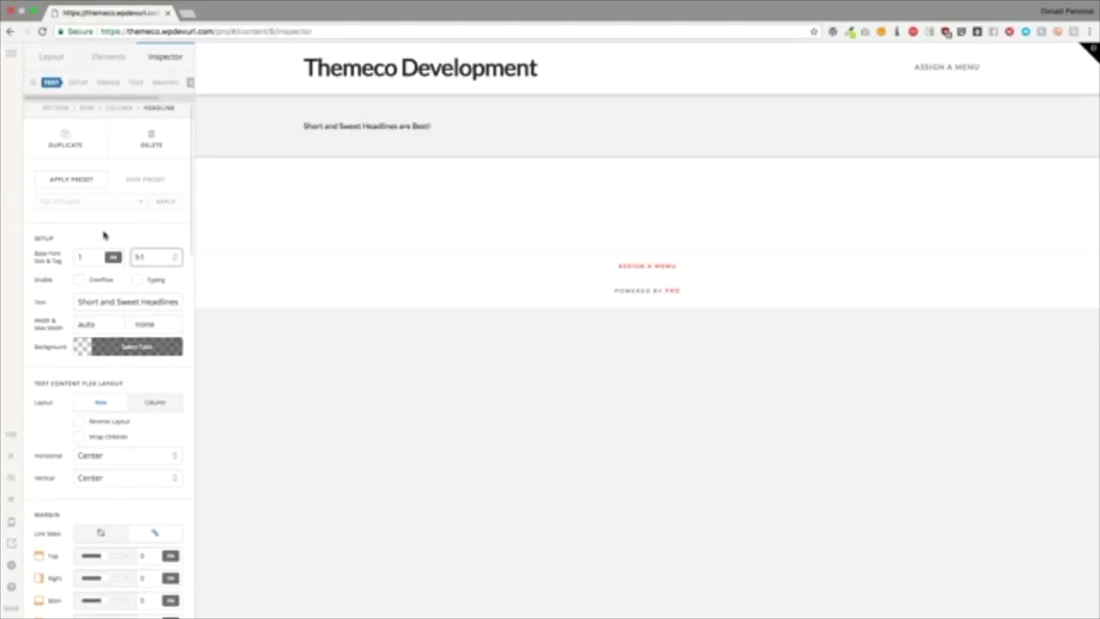
pyautogui.click(79, 280)
pyautogui.moveTo(105, 324); pyautogui.dragTo(63, 330)
pyautogui.write('200p')
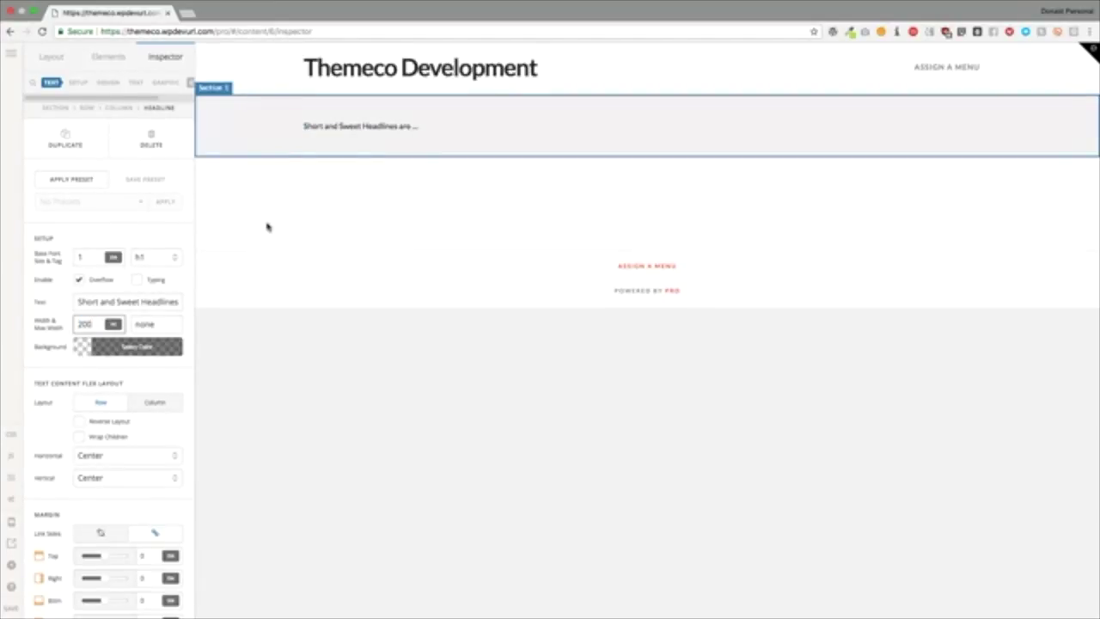
pyautogui.click(79, 280)
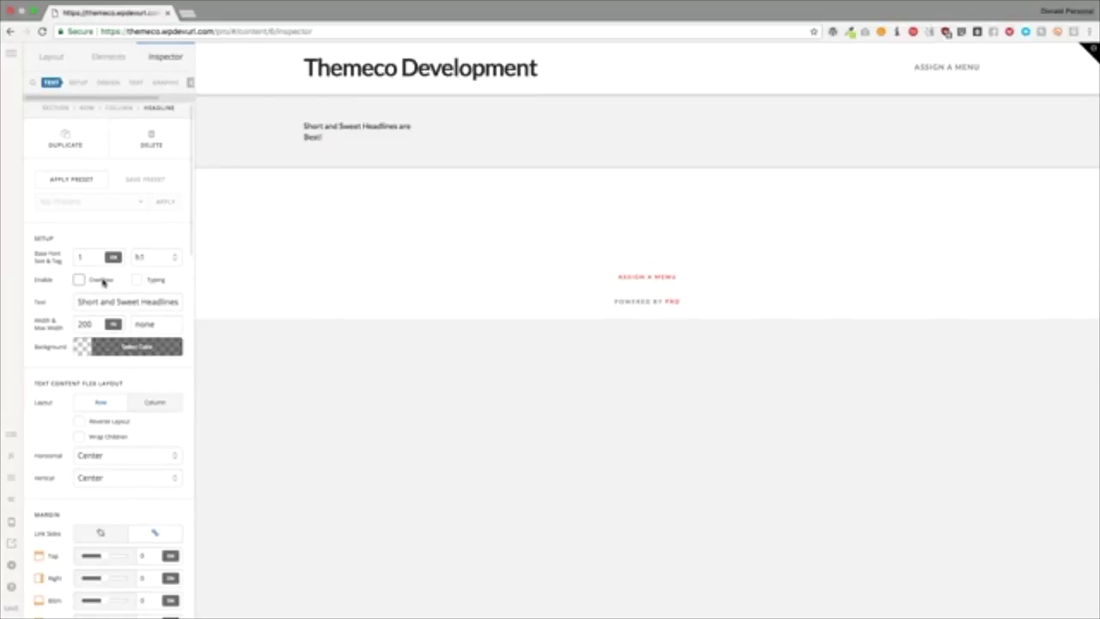
pyautogui.click(102, 282)
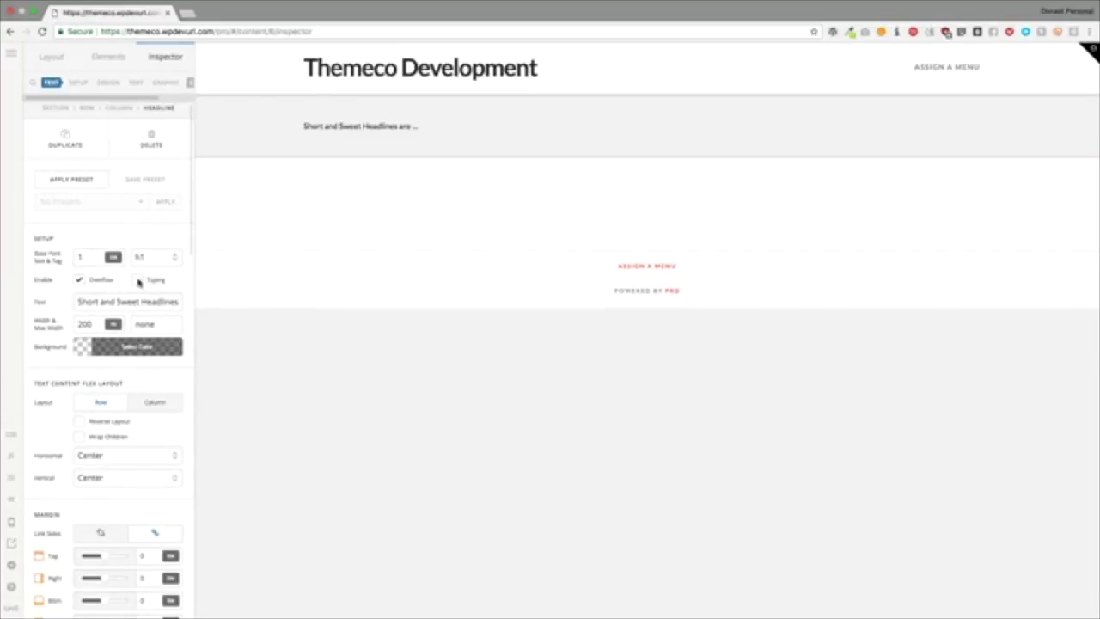
pyautogui.click(138, 281)
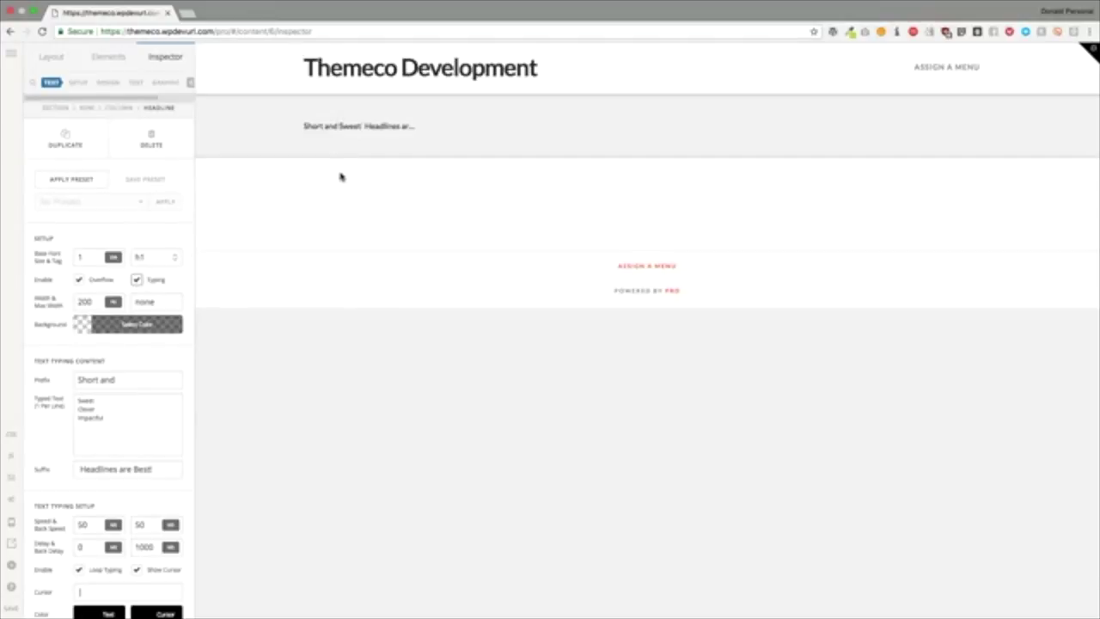
# Step: Keep the Sweet/Clever/Impactful typed words, turn Overflow off, and set the headline width to auto
pyautogui.moveTo(115, 380); pyautogui.dragTo(75, 380)
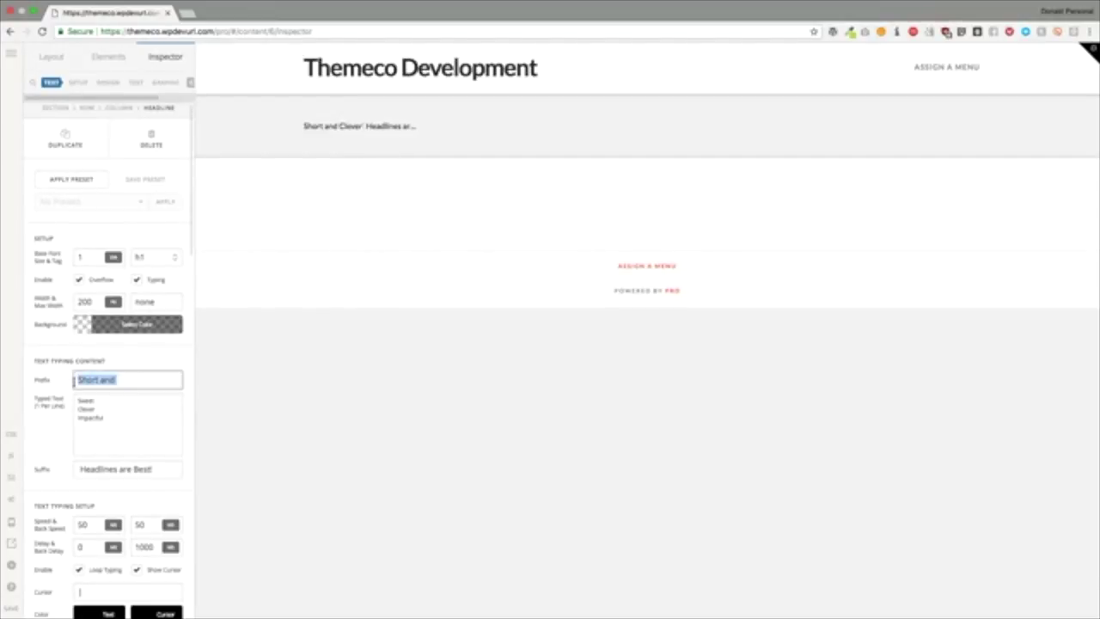
pyautogui.moveTo(105, 421); pyautogui.dragTo(76, 398)
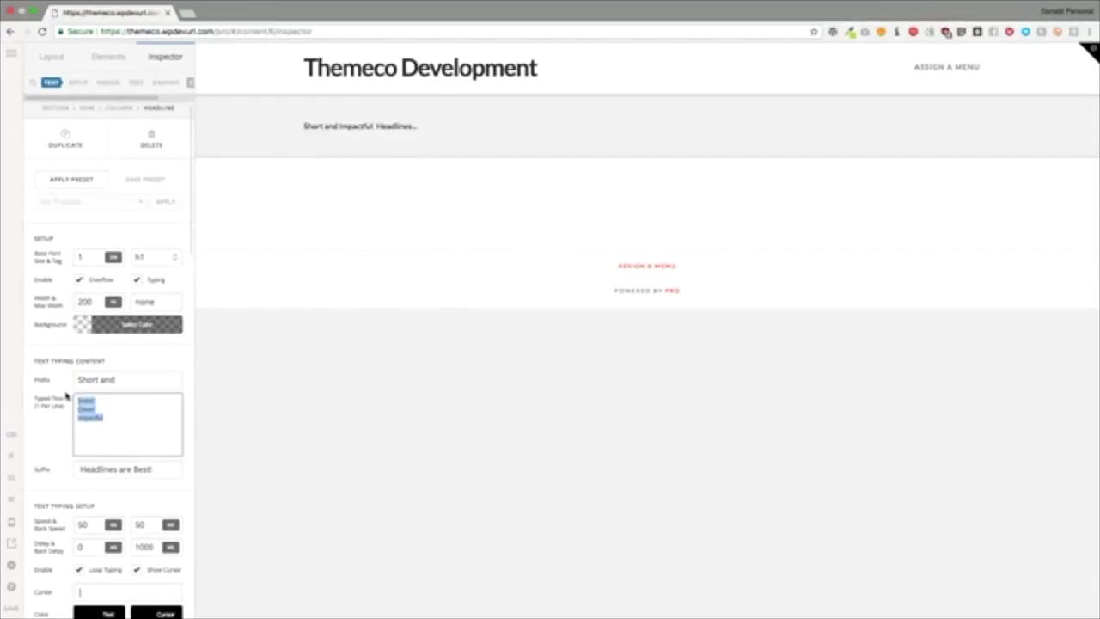
pyautogui.click(80, 279)
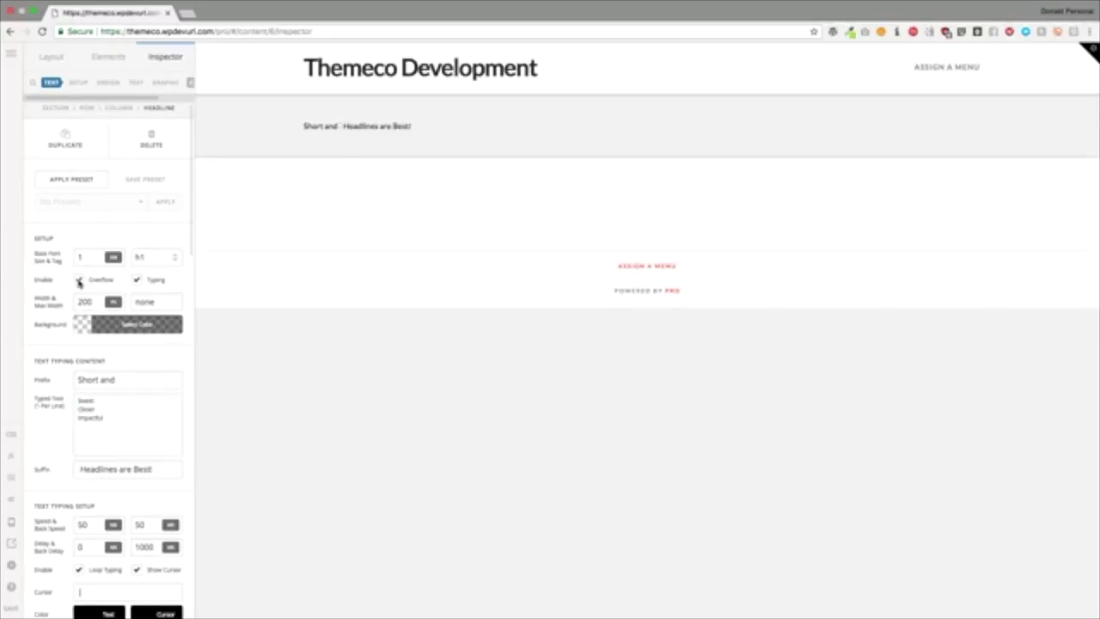
pyautogui.doubleClick(85, 302)
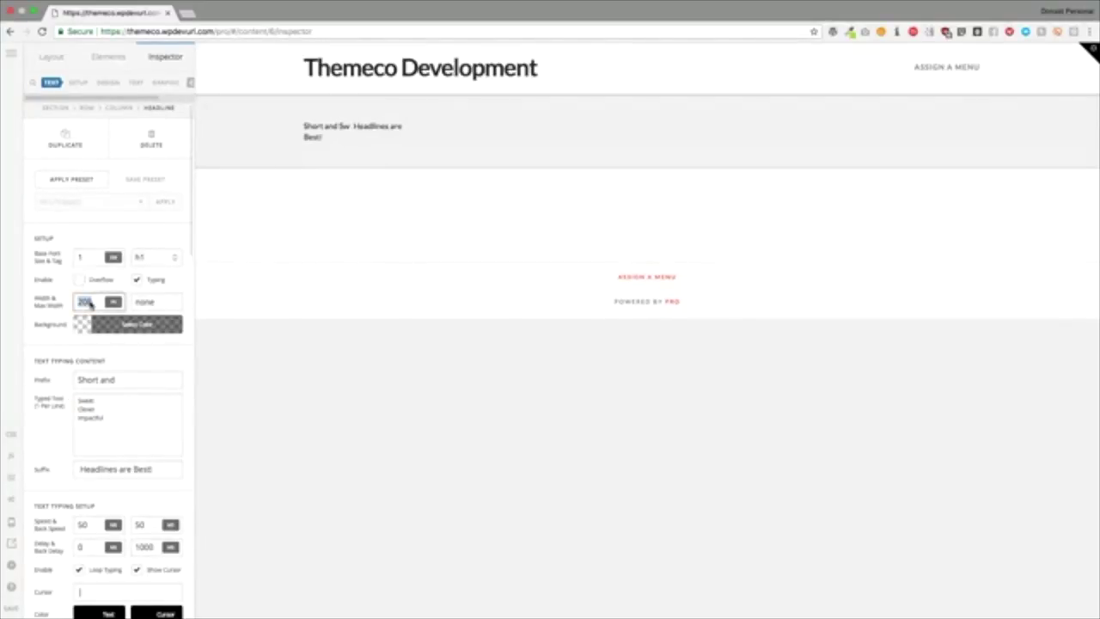
pyautogui.write('auto')
pyautogui.click(104, 346)
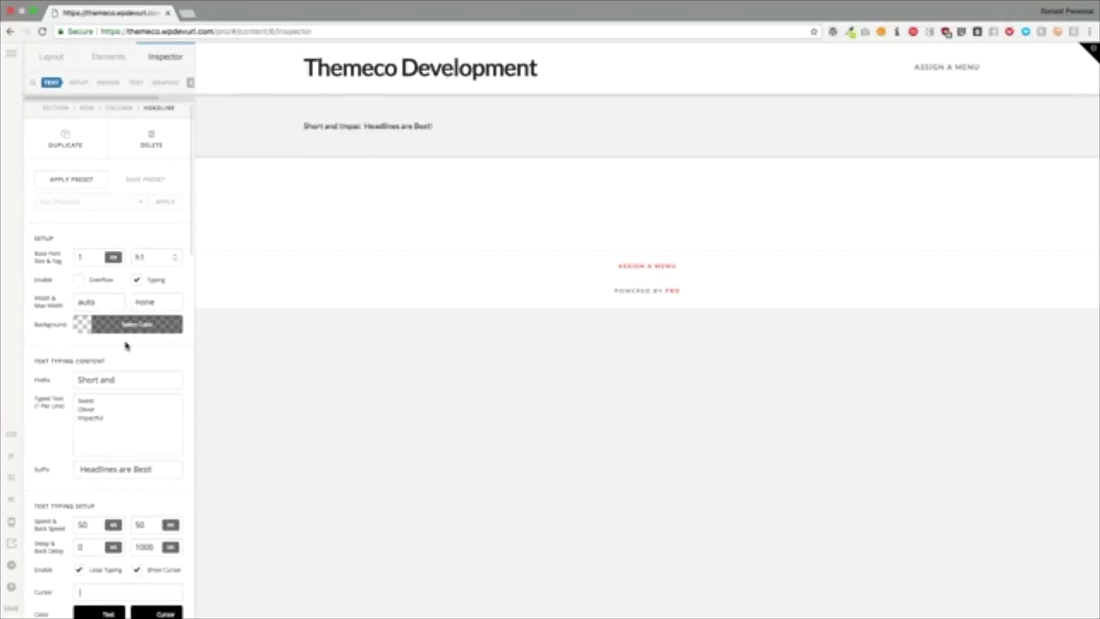
pyautogui.scroll(1, 122, 353)
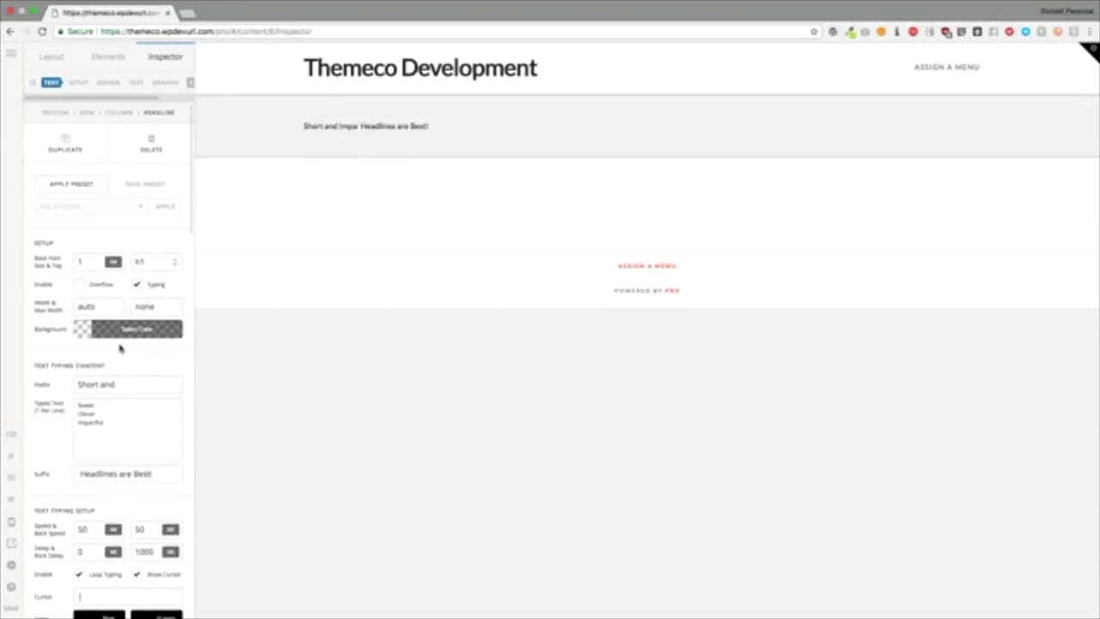
# Step: Give the headline a pure red background and turn off its typing effect
pyautogui.click(107, 329)
pyautogui.moveTo(340, 206); pyautogui.dragTo(353, 141)
pyautogui.click(129, 246)
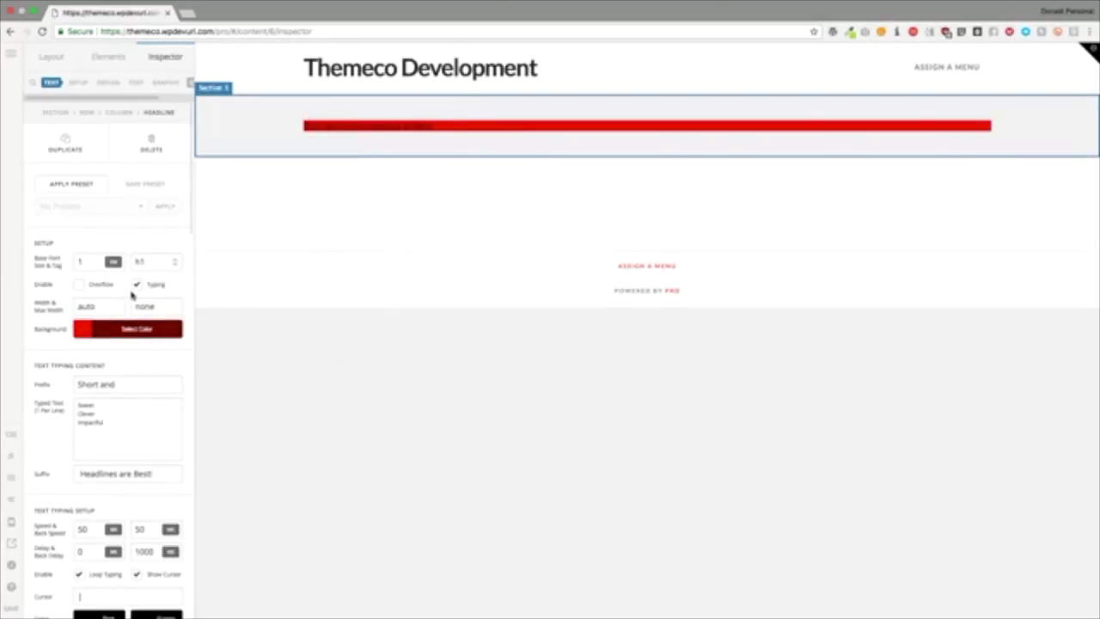
pyautogui.click(136, 284)
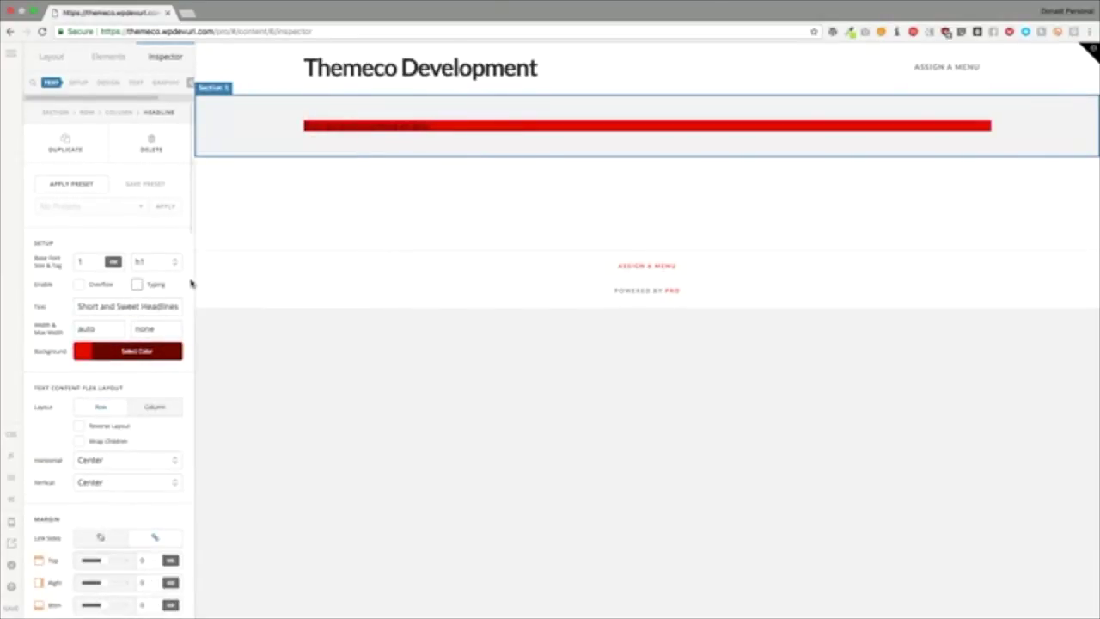
pyautogui.scroll(-4, 103, 270)
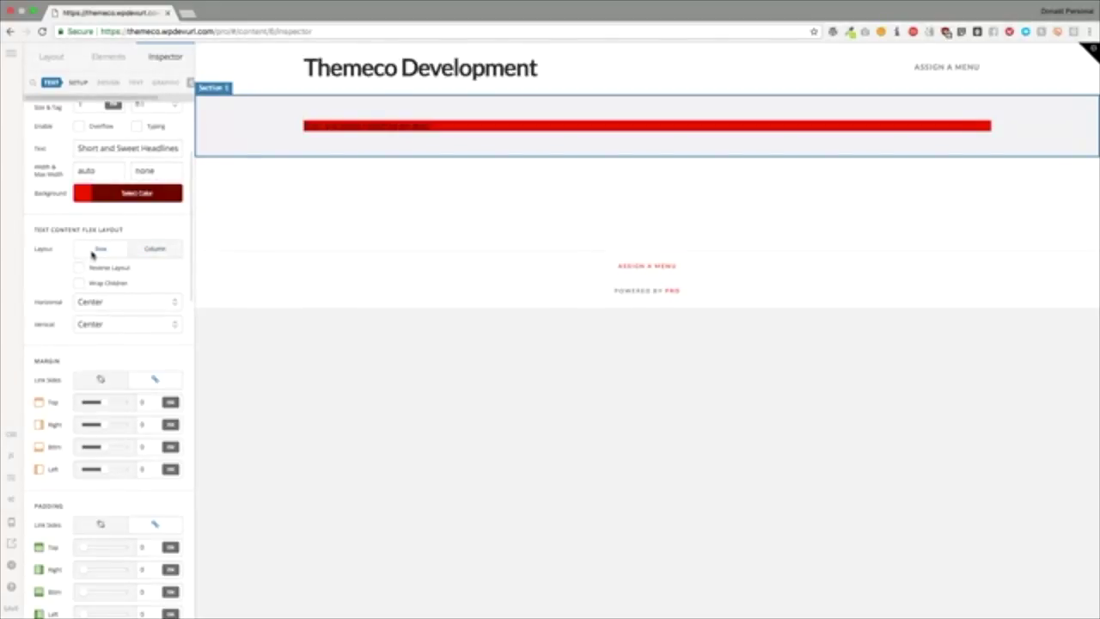
# Step: Turn on the headline's graphic icon, trying Column layout before settling on Row
pyautogui.click(138, 81)
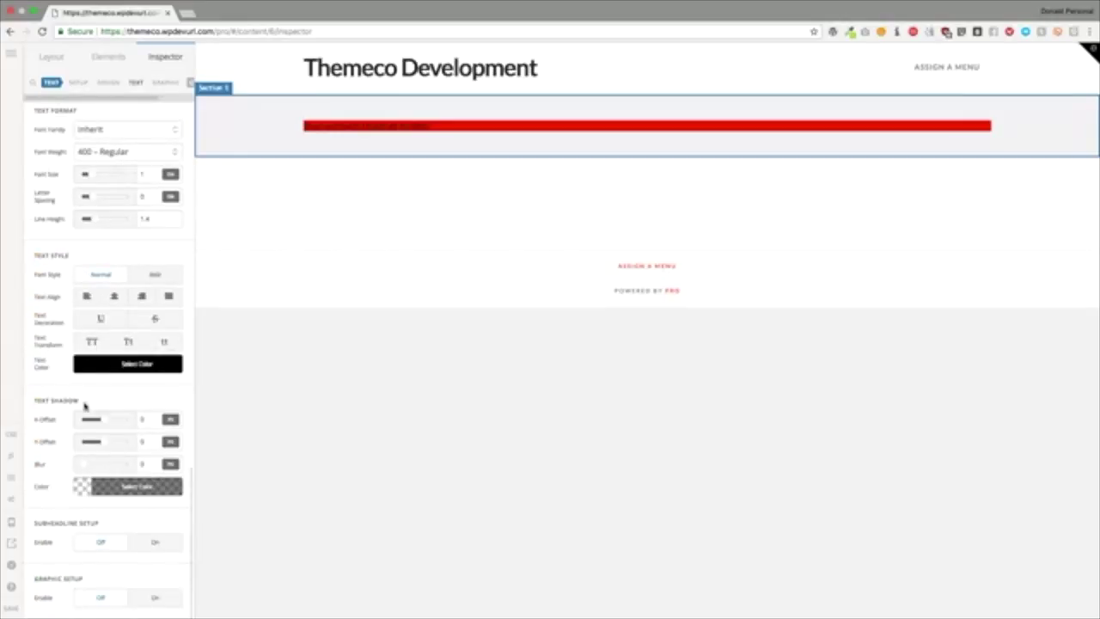
pyautogui.click(154, 596)
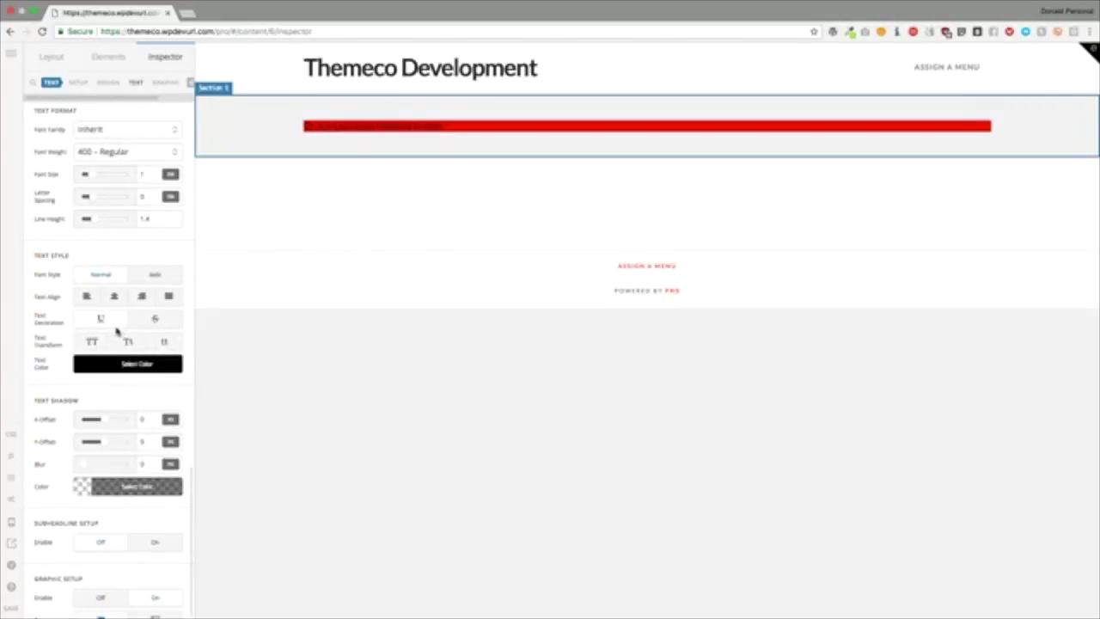
pyautogui.scroll(15, 116, 331)
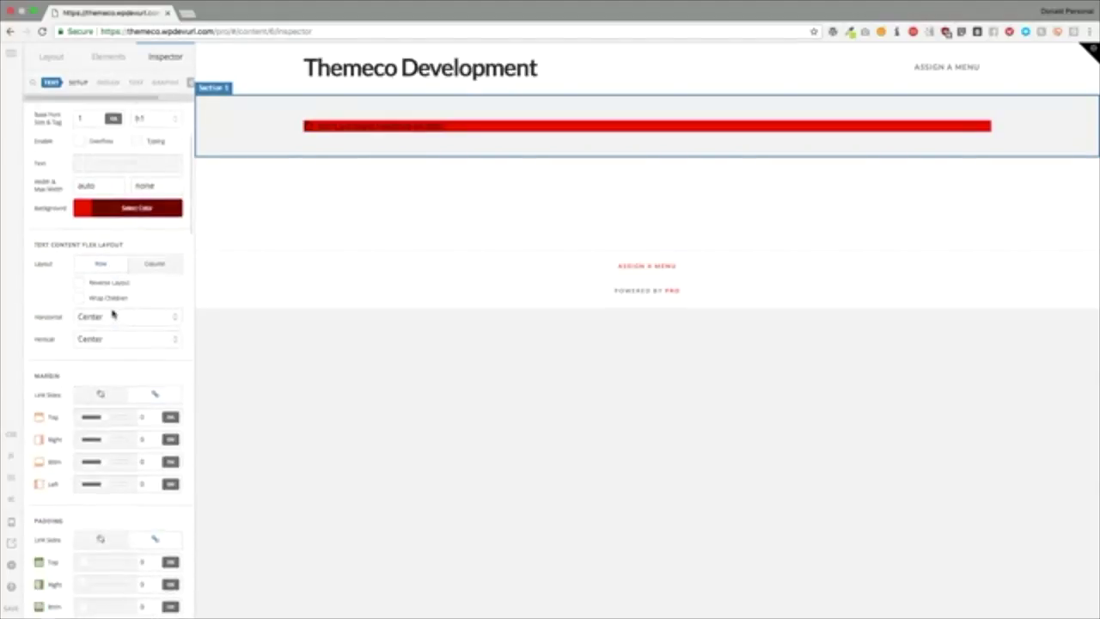
pyautogui.click(148, 246)
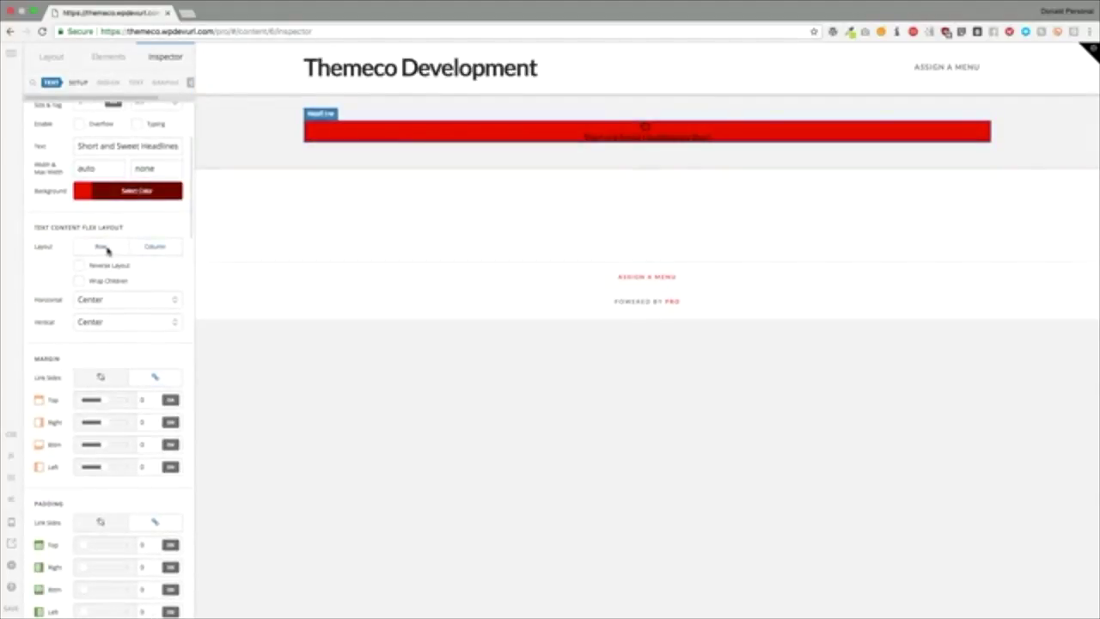
pyautogui.click(104, 248)
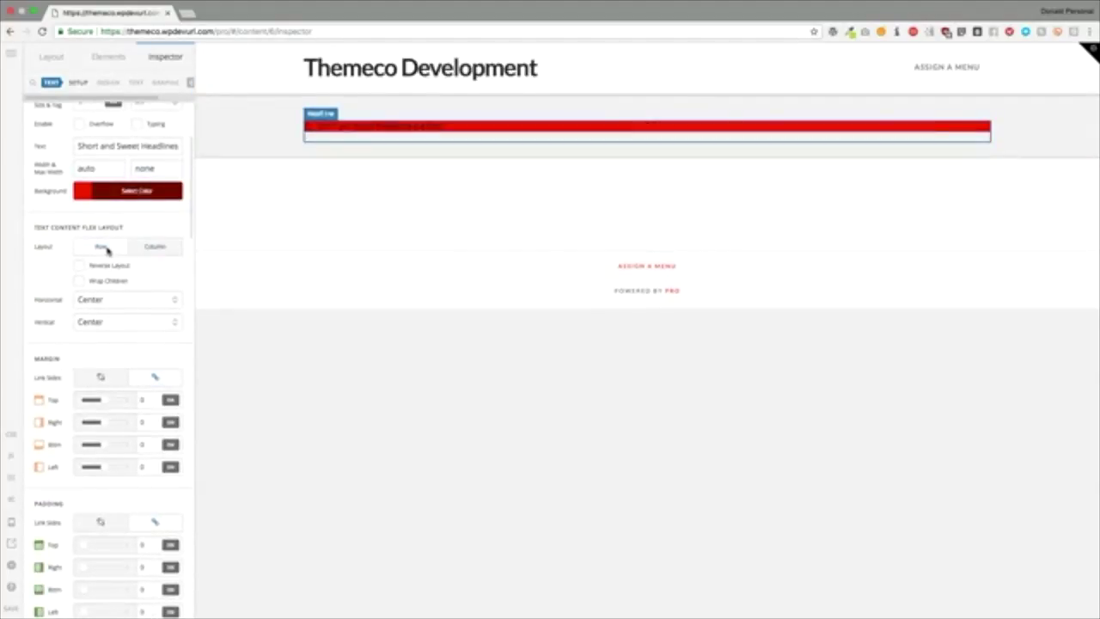
# Step: Set the text content's horizontal alignment to End after briefly trying Start
pyautogui.click(92, 302)
pyautogui.click(86, 290)
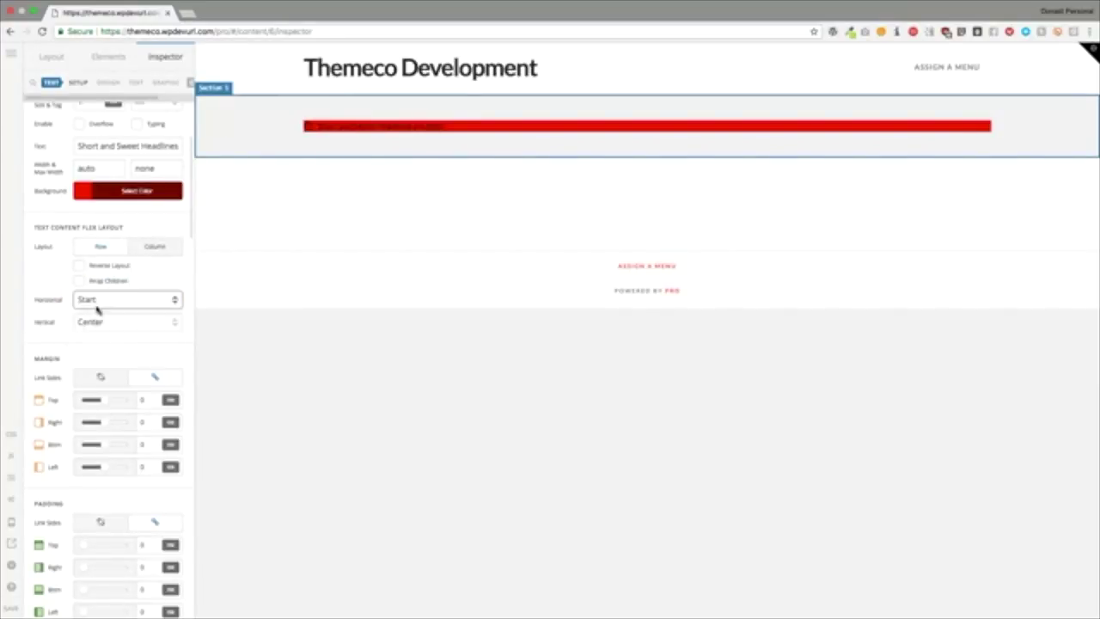
pyautogui.click(99, 300)
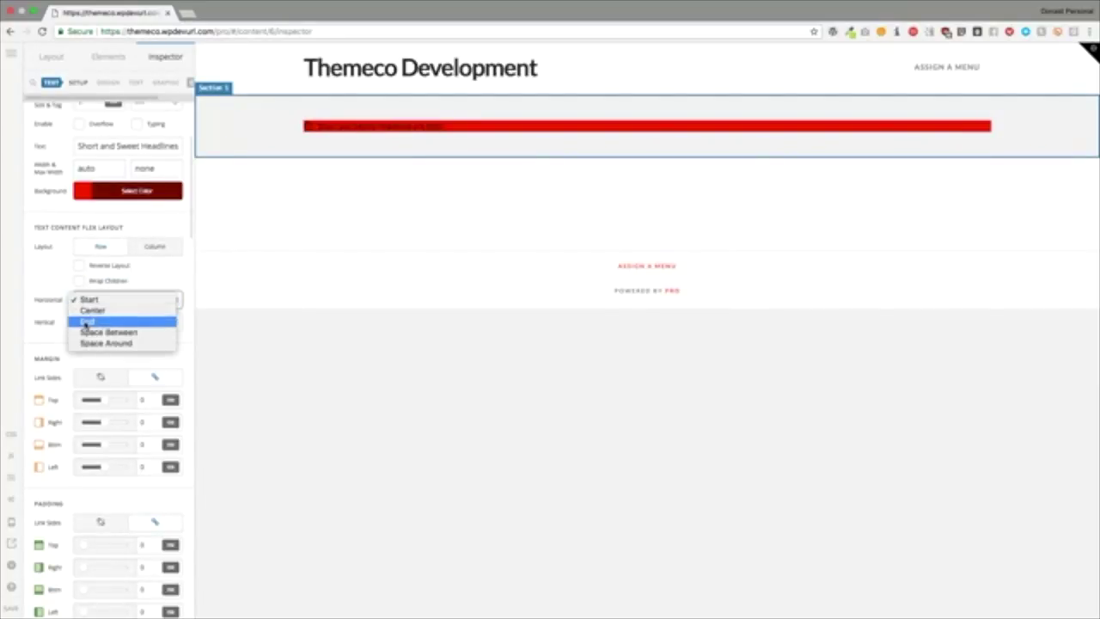
pyautogui.click(93, 321)
pyautogui.click(93, 301)
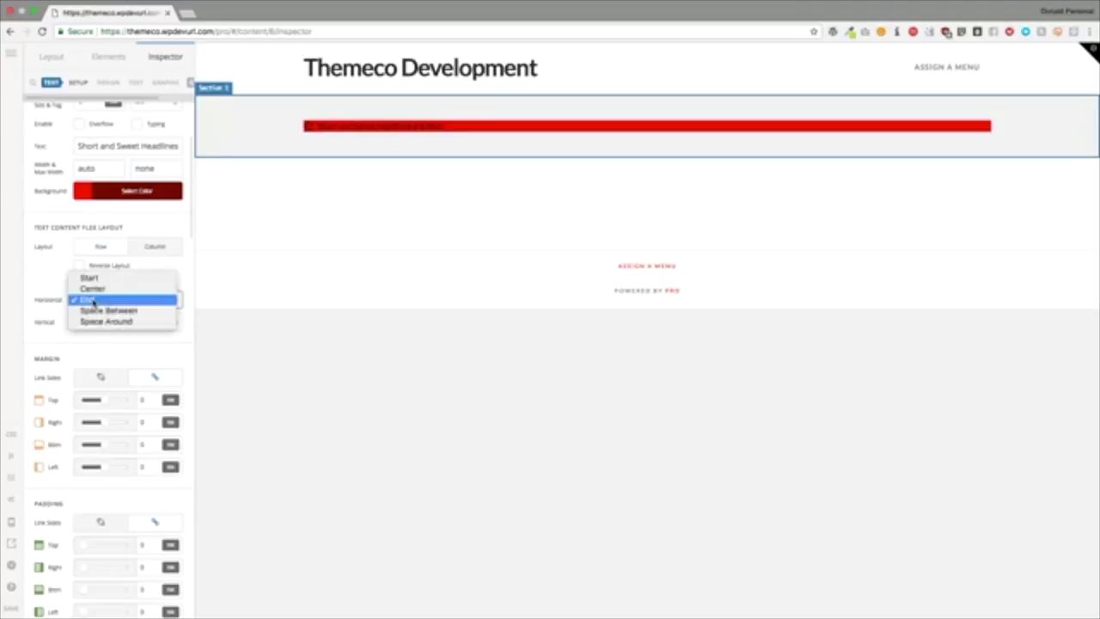
pyautogui.click(31, 327)
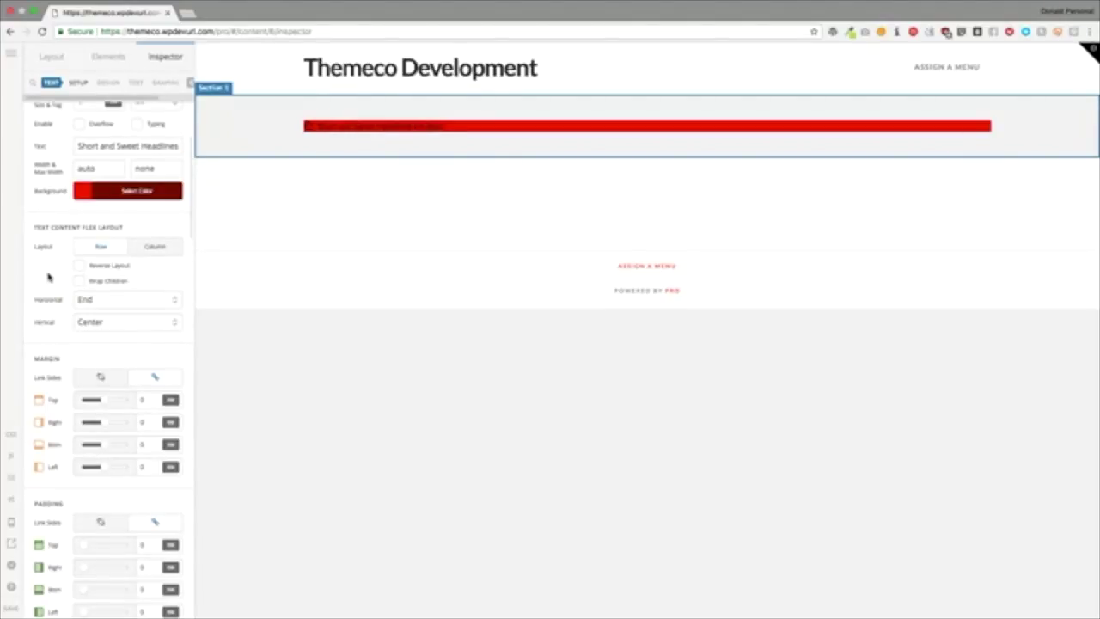
pyautogui.scroll(-3, 53, 279)
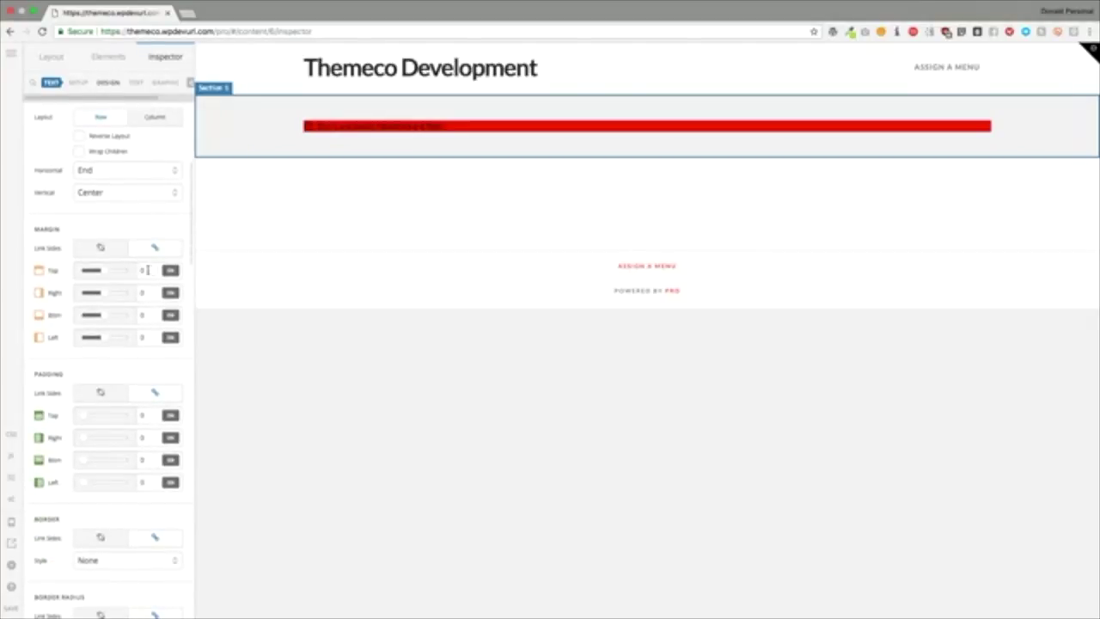
# Step: Try a headline padding of 1, then set it back to 0
pyautogui.scroll(-1, 148, 270)
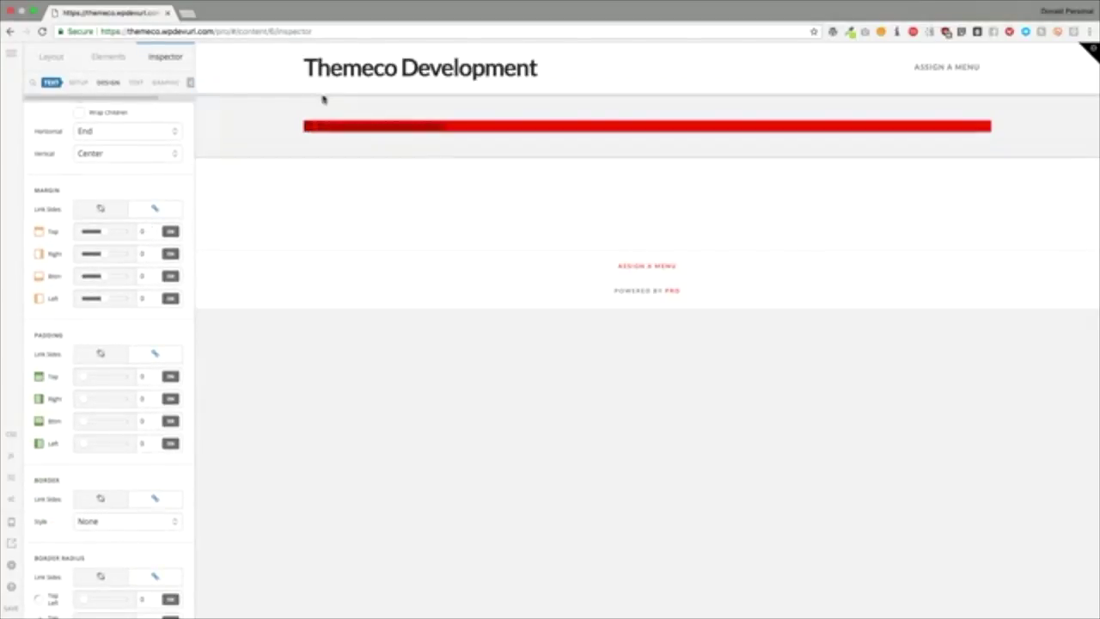
pyautogui.scroll(-1, 130, 300)
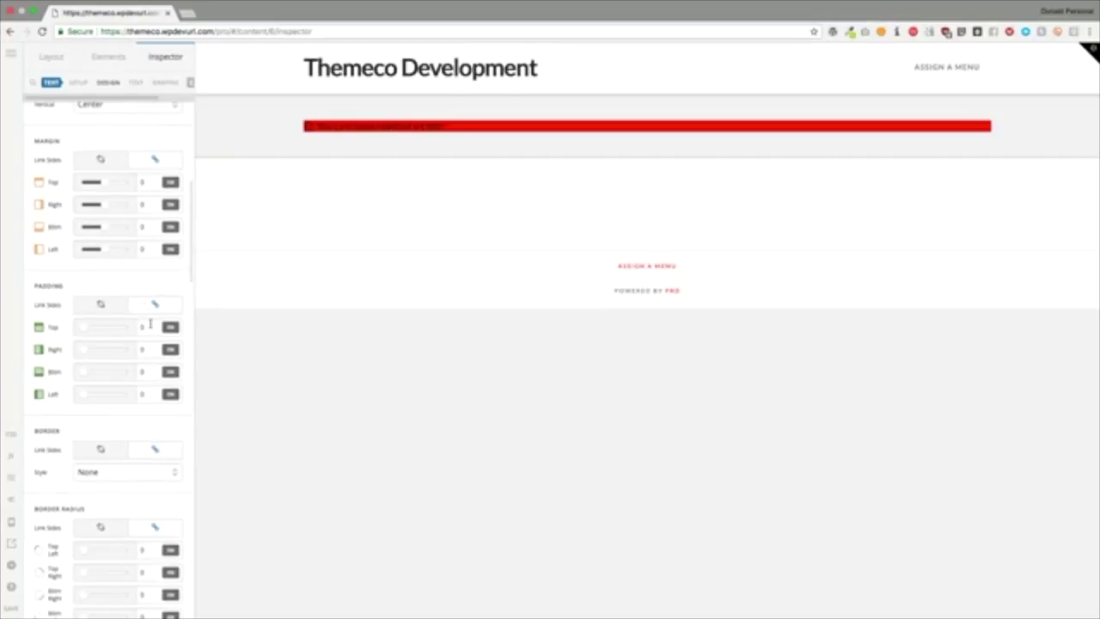
pyautogui.click(150, 325)
pyautogui.write('1')
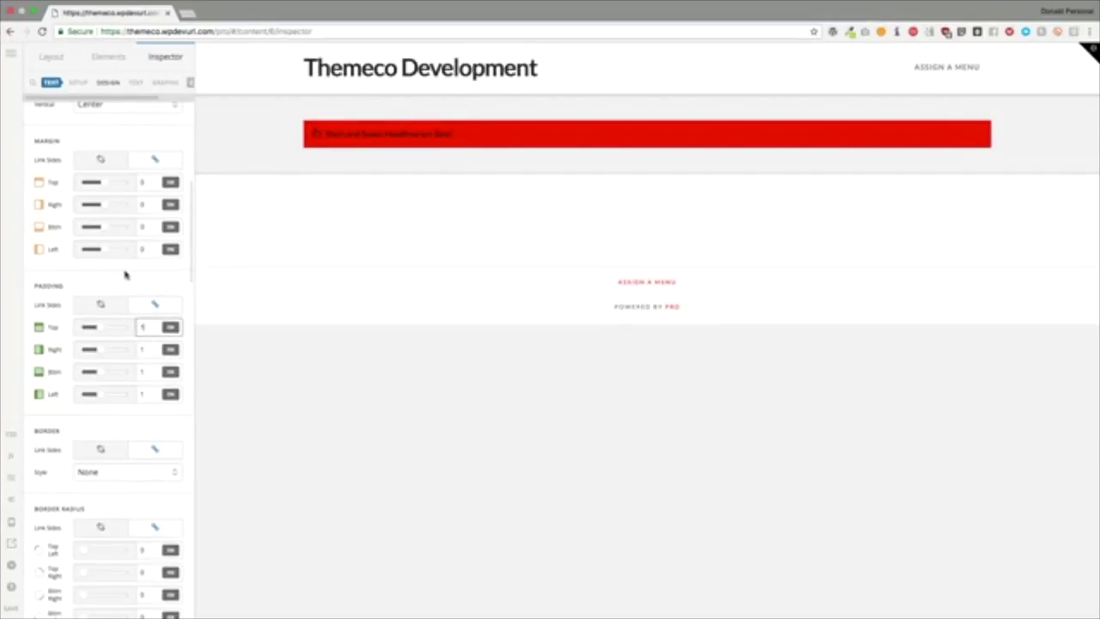
pyautogui.press('BackSpace')
pyautogui.write('0')
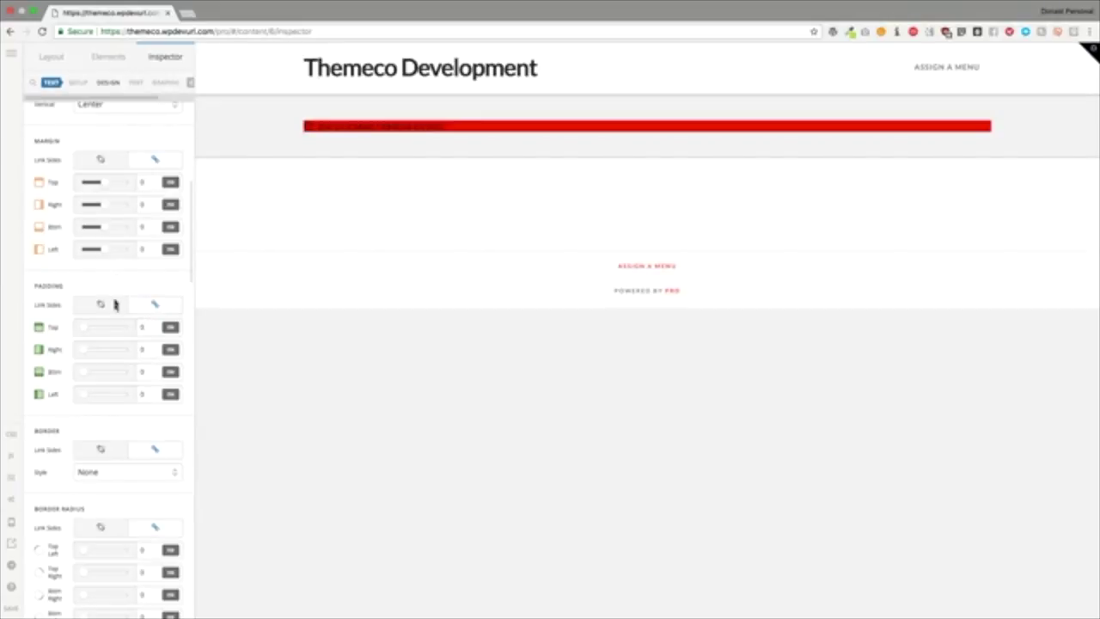
# Step: Round the red bar's corners to about 5.68 and give the text content a 1em top margin
pyautogui.scroll(-1, 116, 308)
pyautogui.scroll(-4, 116, 307)
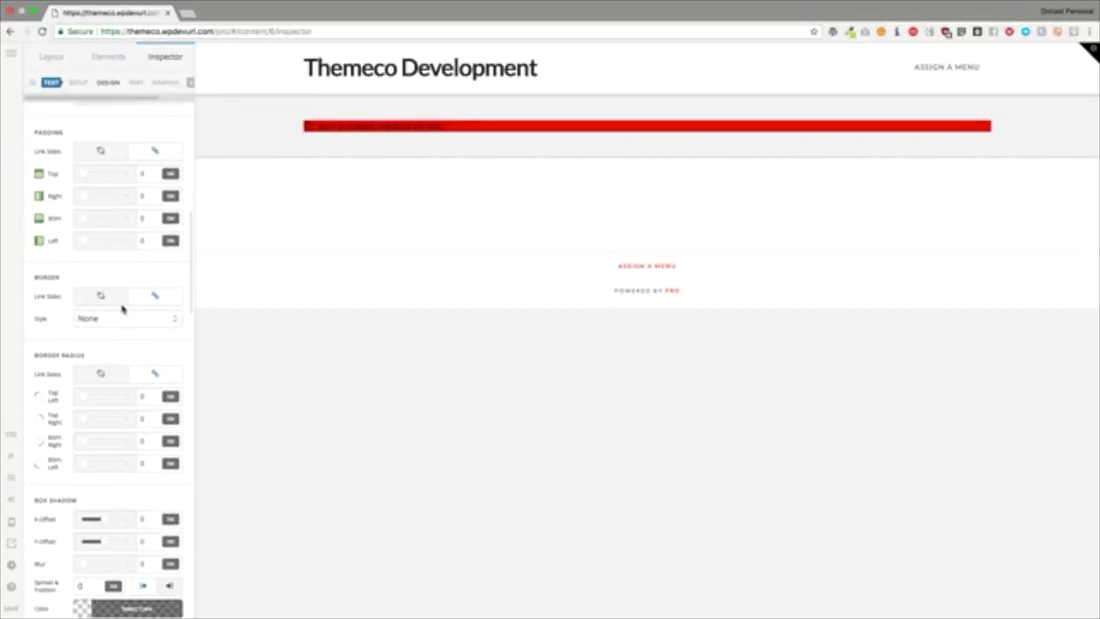
pyautogui.moveTo(84, 341); pyautogui.dragTo(49, 342)
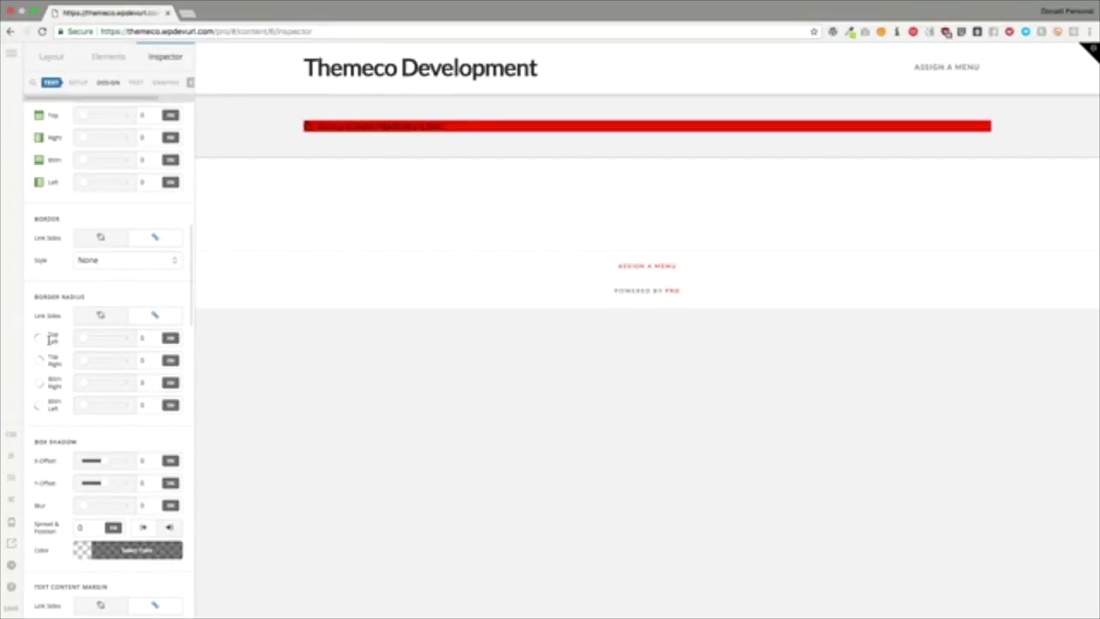
pyautogui.scroll(-7, 59, 356)
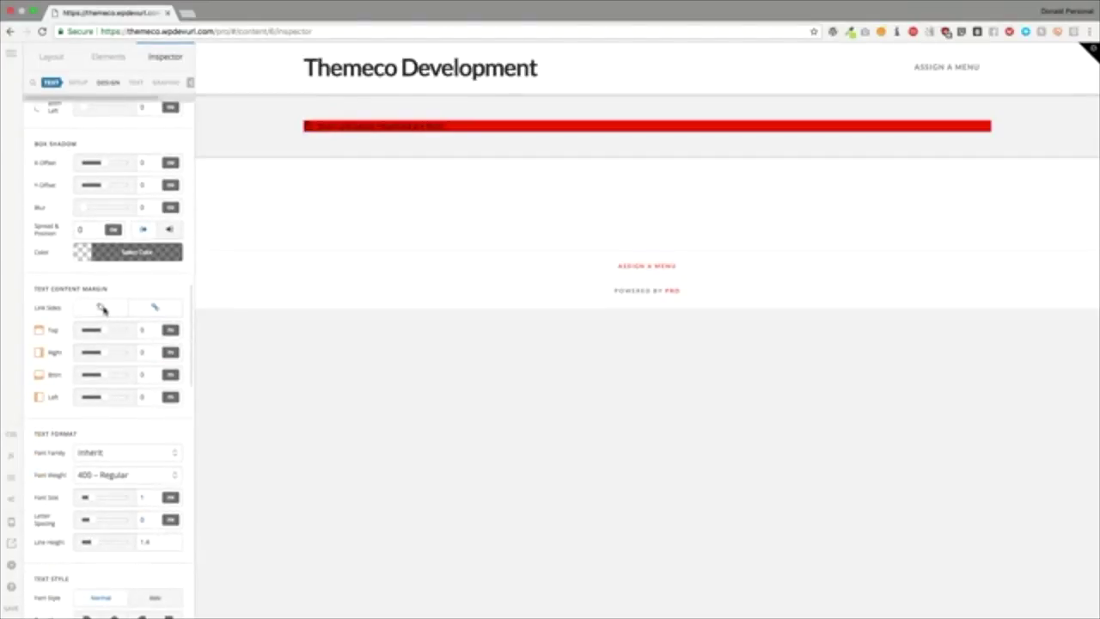
pyautogui.click(144, 331)
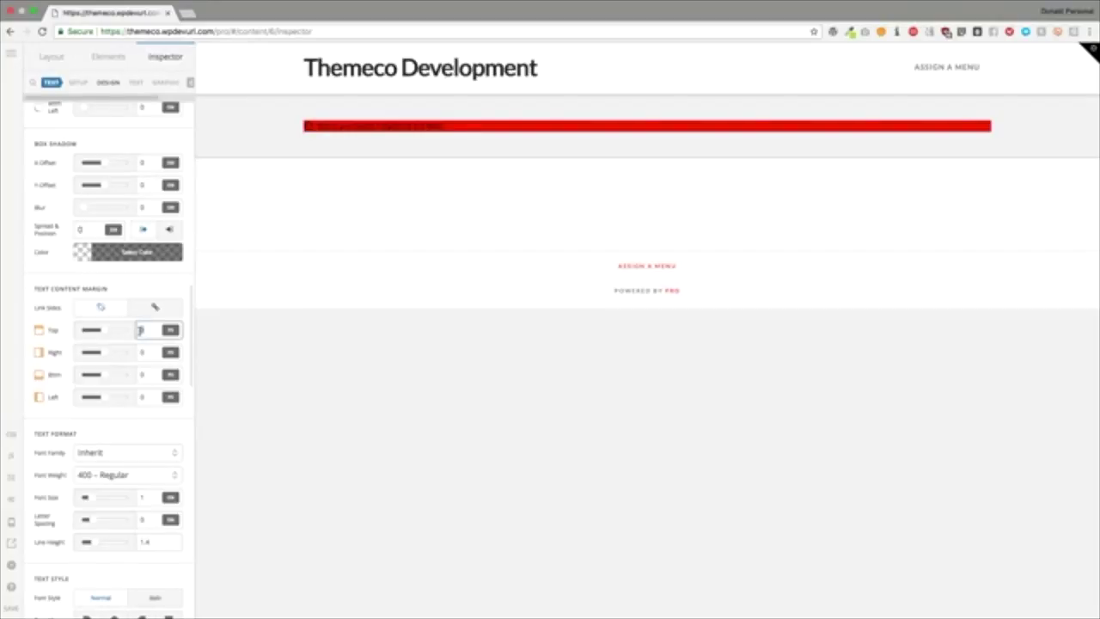
pyautogui.write('1em')
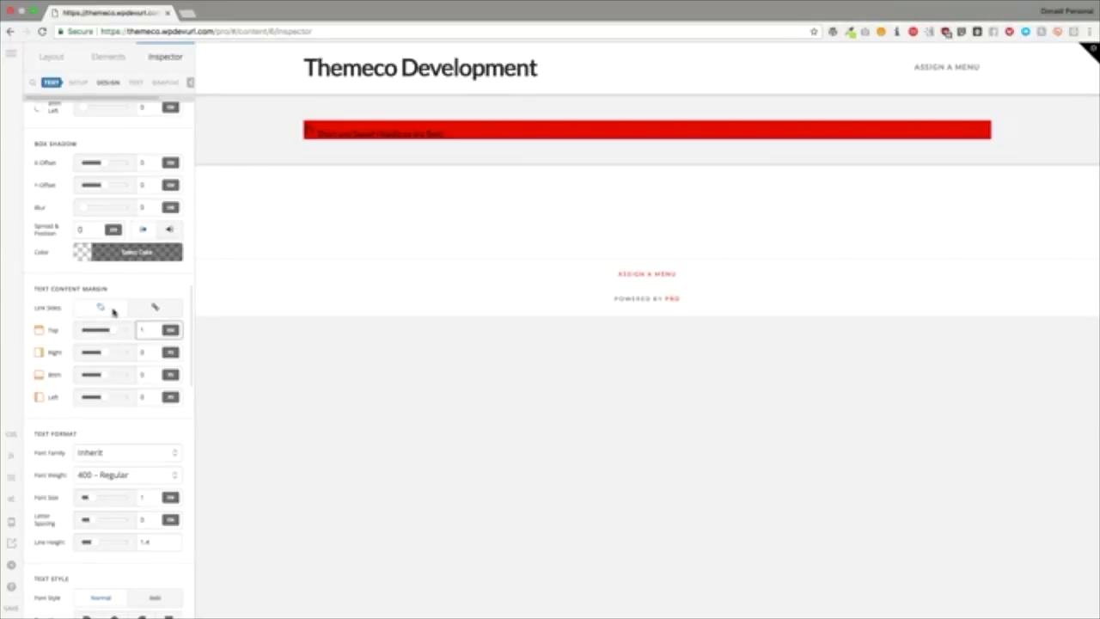
pyautogui.scroll(-5, 111, 311)
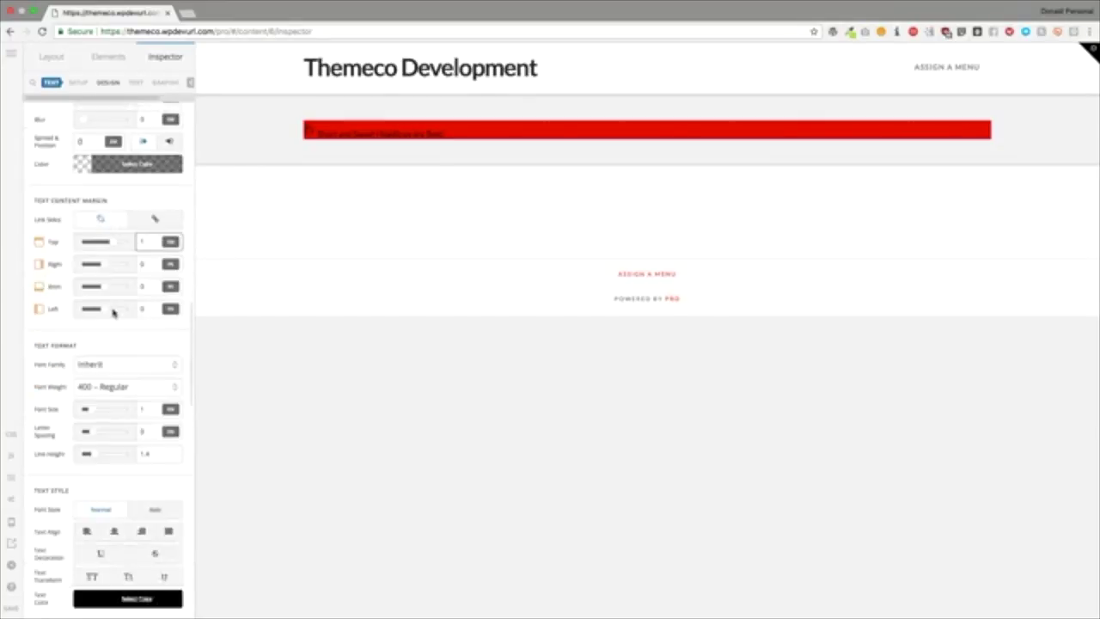
# Step: Set the headline font to Architecture Portfolio: Serif and widen its letter spacing
pyautogui.click(101, 253)
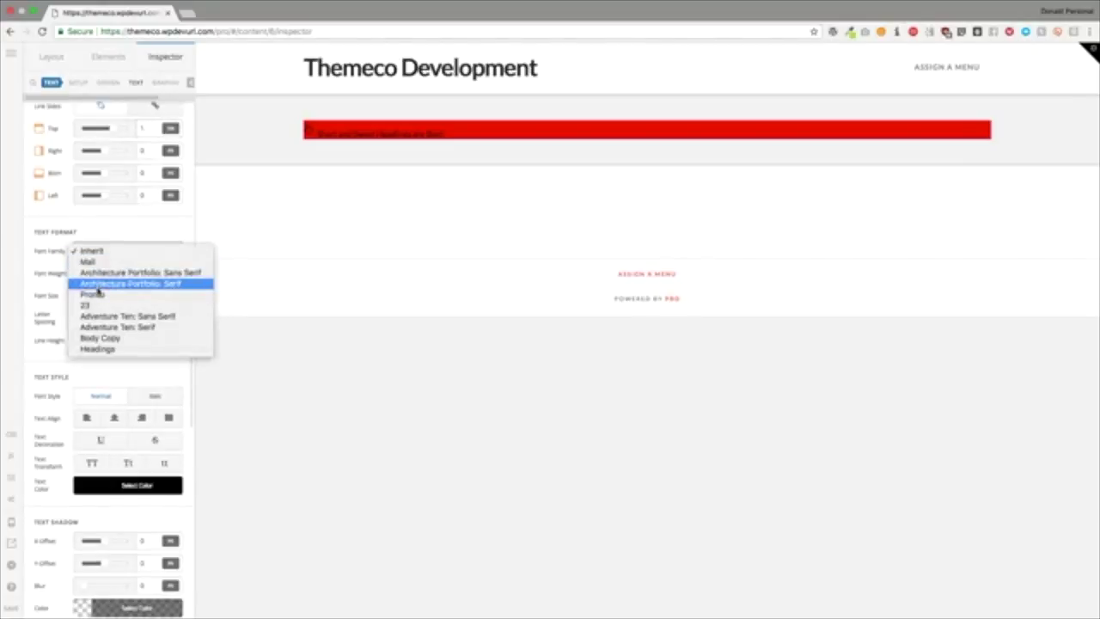
pyautogui.click(99, 286)
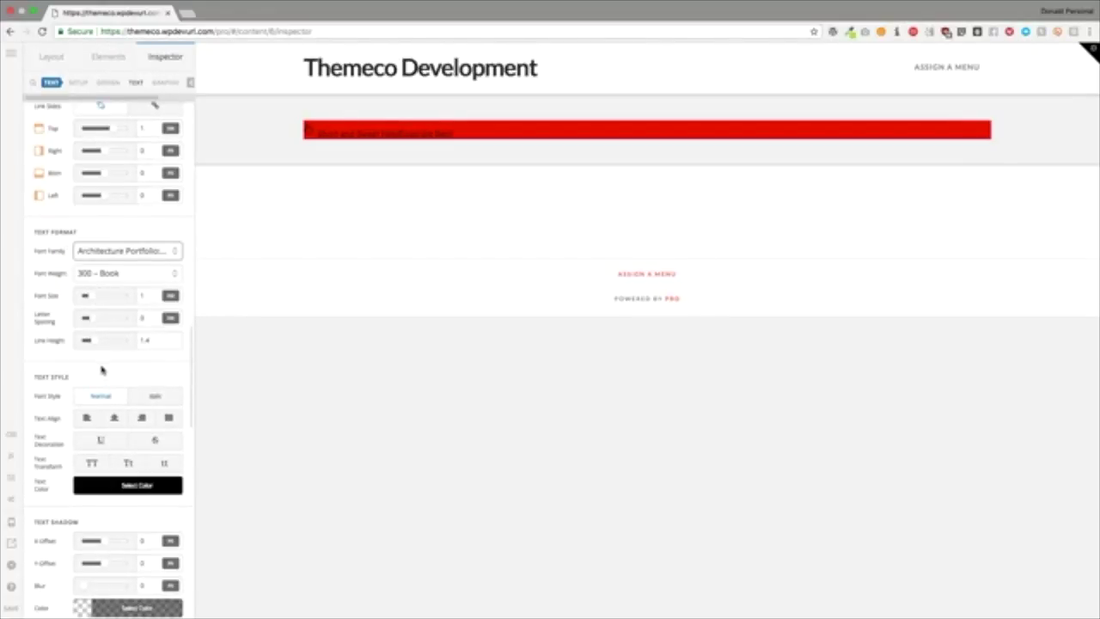
pyautogui.moveTo(90, 319); pyautogui.dragTo(104, 321)
pyautogui.scroll(-3, 115, 379)
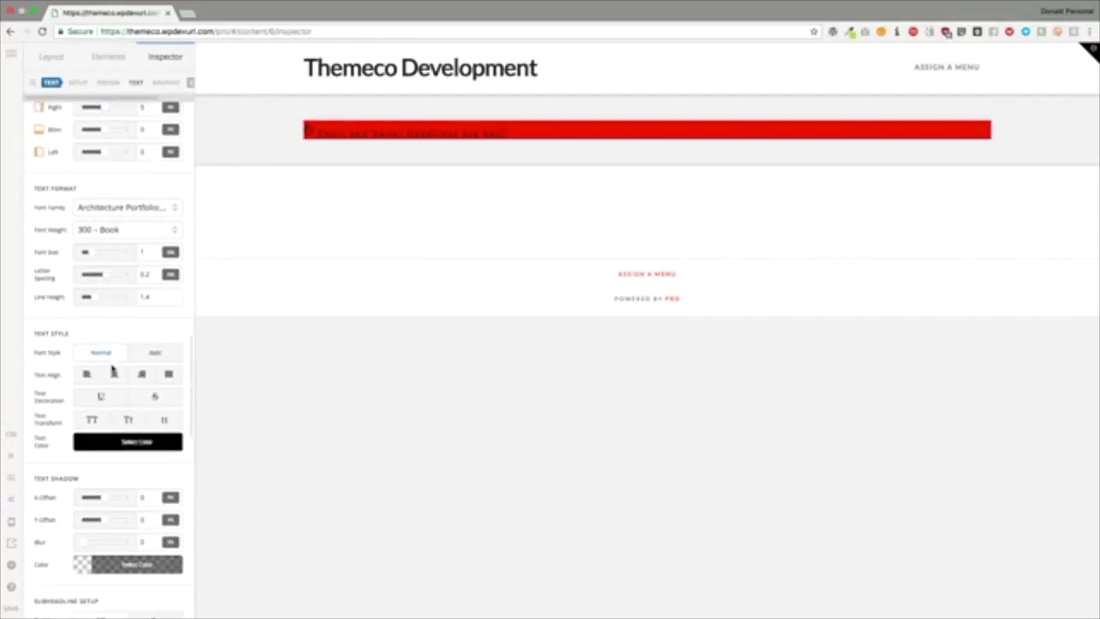
pyautogui.scroll(-1, 112, 367)
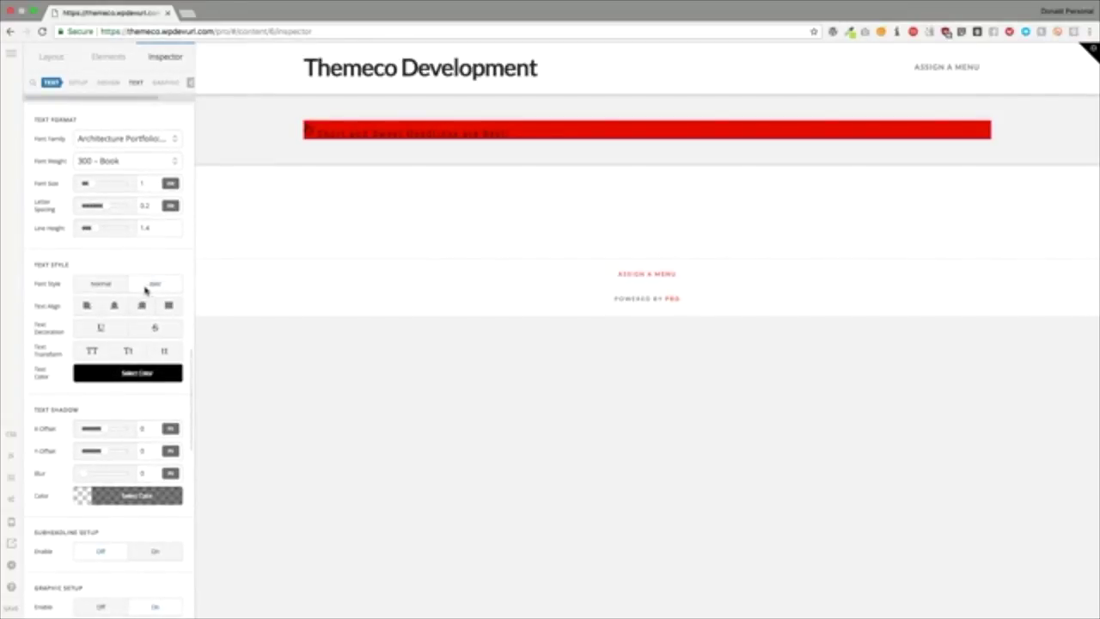
# Step: Try center, right and justified text alignment, then return the headline to left
pyautogui.click(114, 305)
pyautogui.click(141, 305)
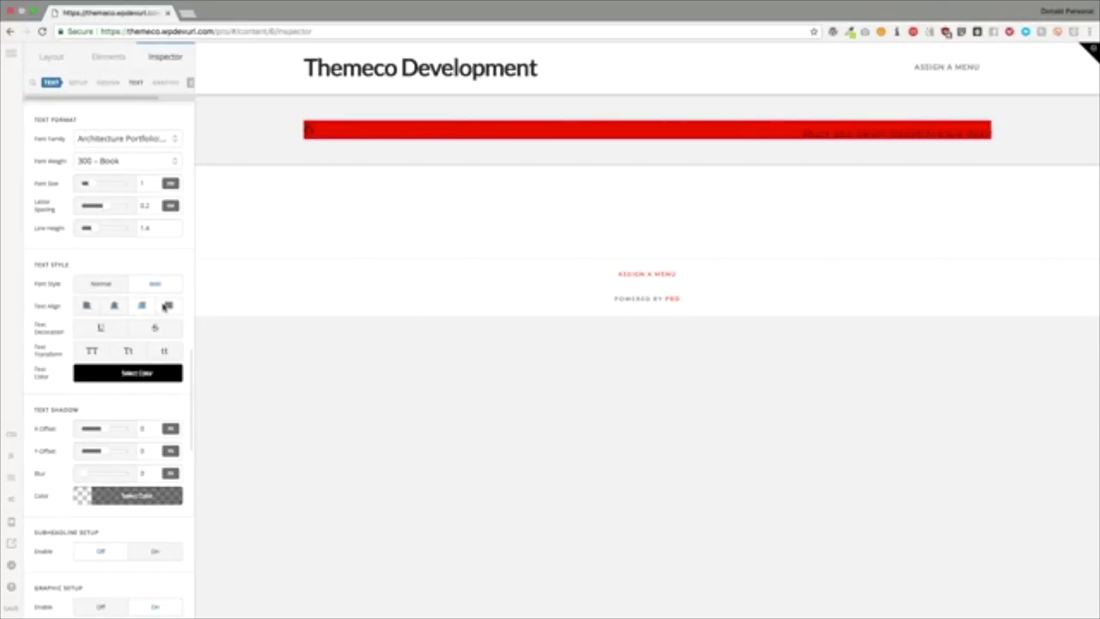
pyautogui.click(169, 305)
pyautogui.click(87, 306)
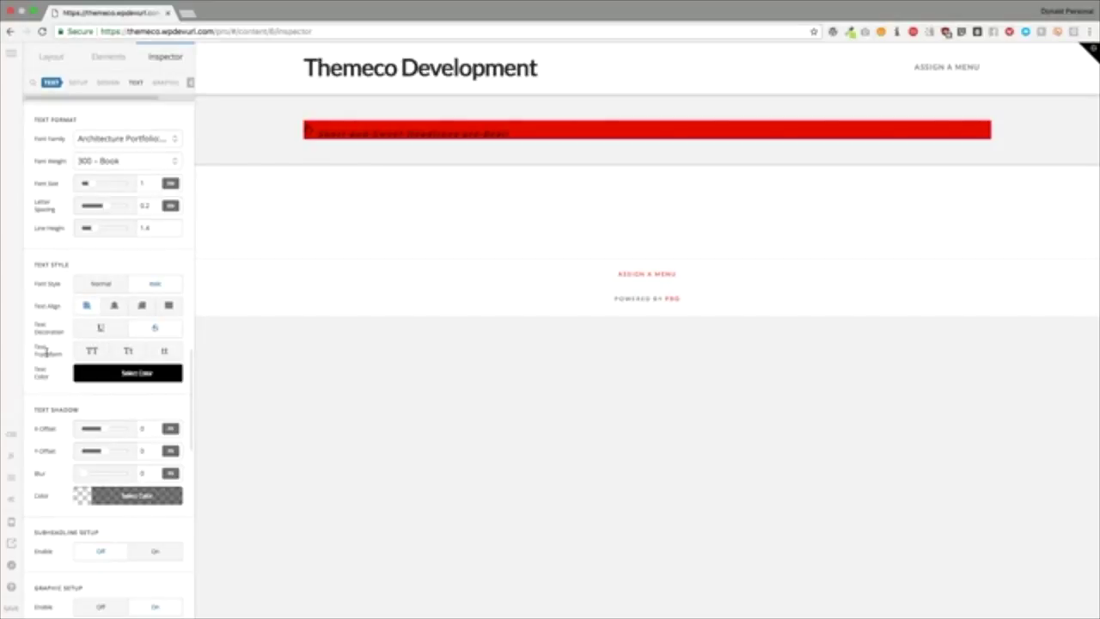
pyautogui.scroll(-2, 46, 354)
pyautogui.scroll(-10, 46, 356)
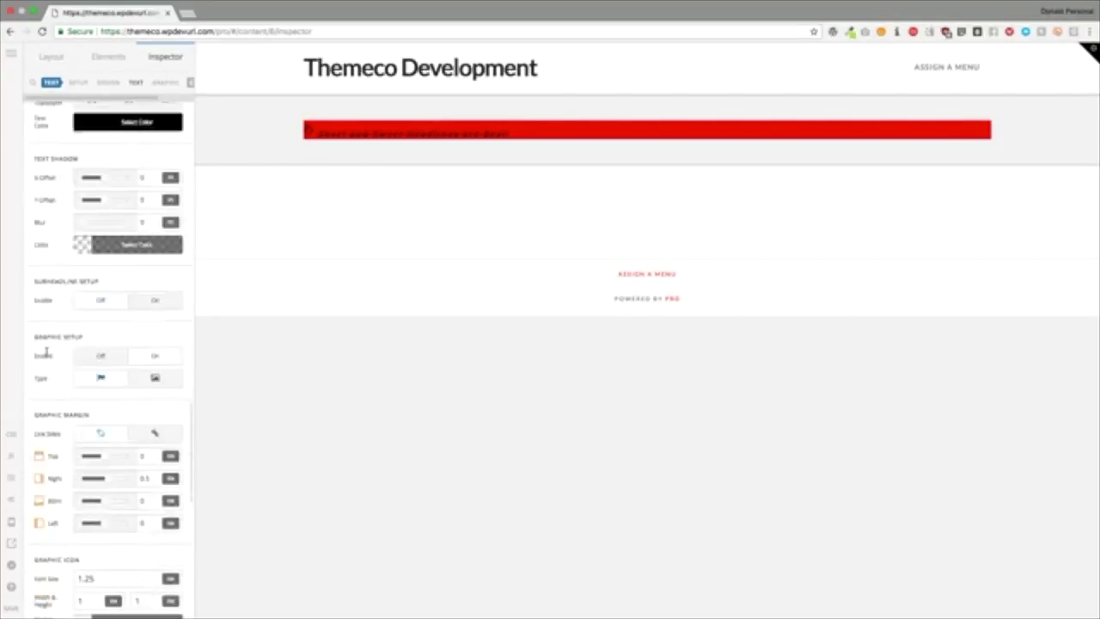
pyautogui.scroll(1, 49, 354)
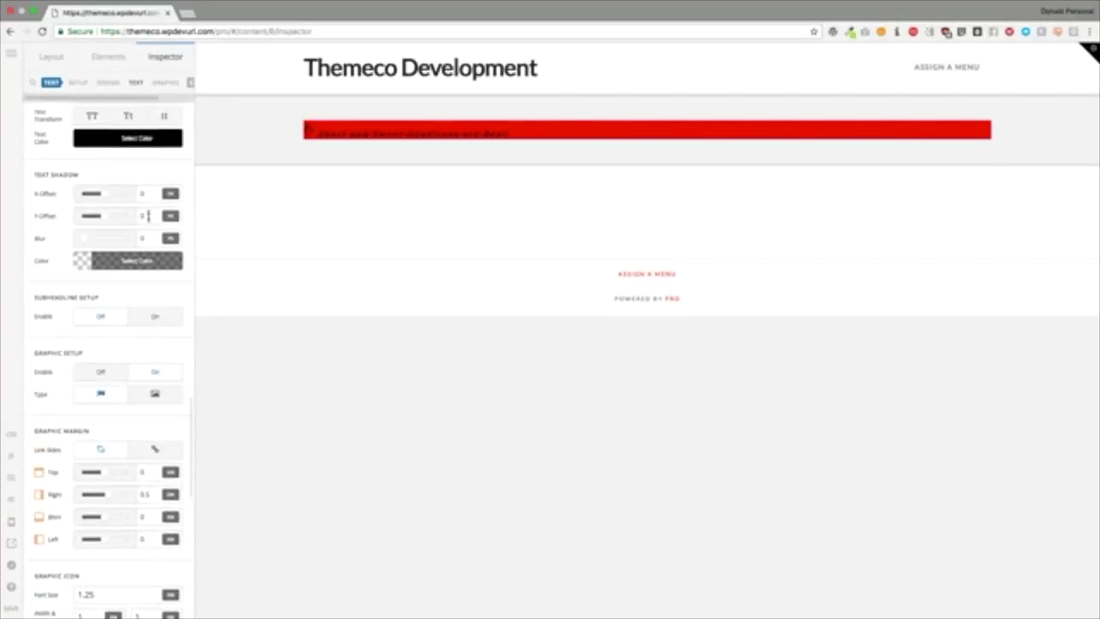
pyautogui.scroll(2, 85, 233)
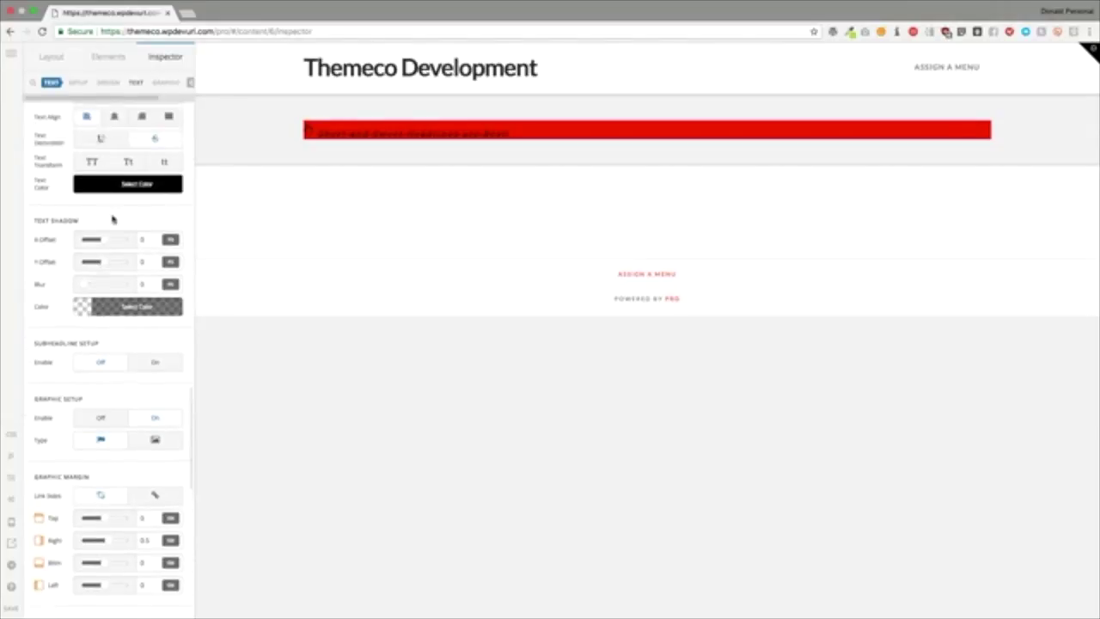
pyautogui.scroll(-2, 81, 271)
pyautogui.scroll(-2, 81, 271)
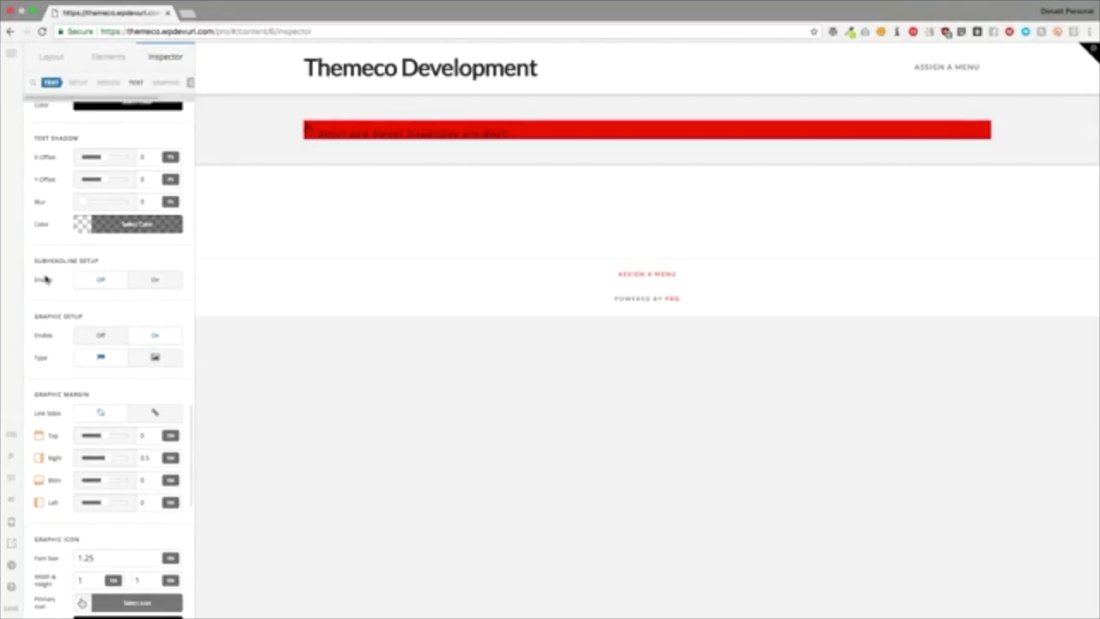
# Step: Enable the subheadline and replace its placeholder with "This is another set of text"
pyautogui.moveTo(35, 262); pyautogui.dragTo(91, 265)
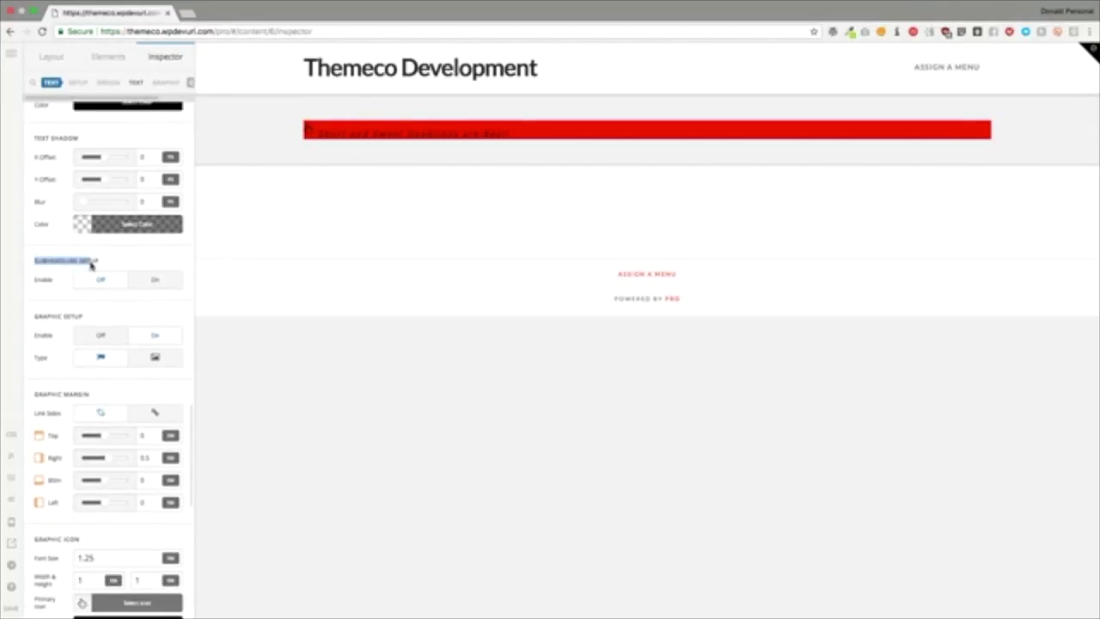
pyautogui.click(146, 284)
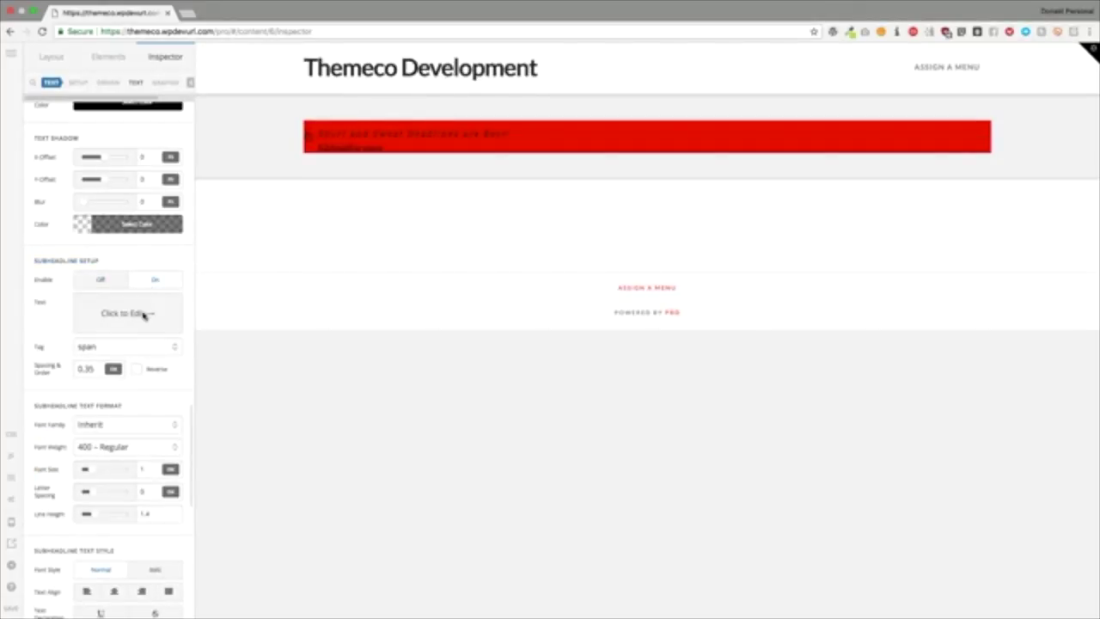
pyautogui.click(143, 313)
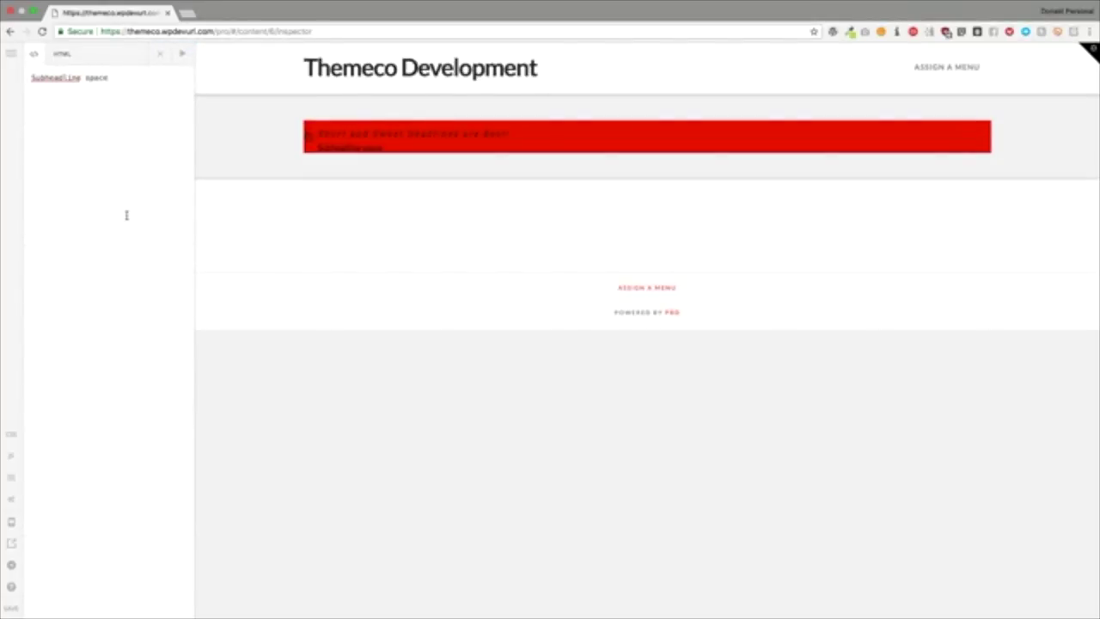
pyautogui.press('super+a')
pyautogui.write('This is anoth')
pyautogui.click(159, 53)
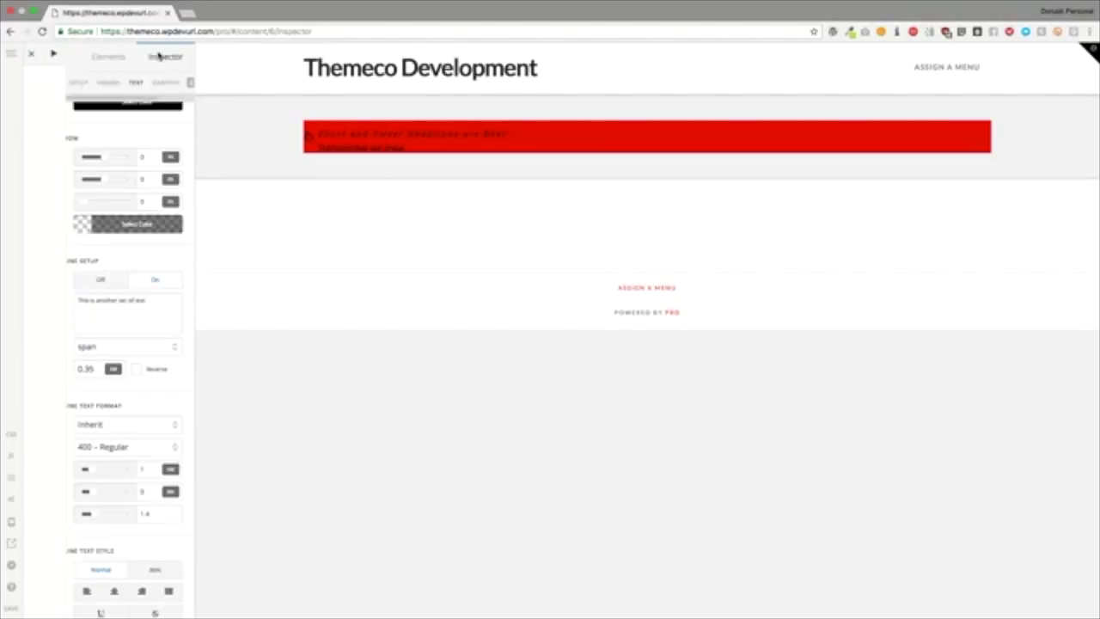
# Step: Keep the subheadline tag as span with 0.35 spacing, toggling Reverse on then off
pyautogui.scroll(-1, 52, 314)
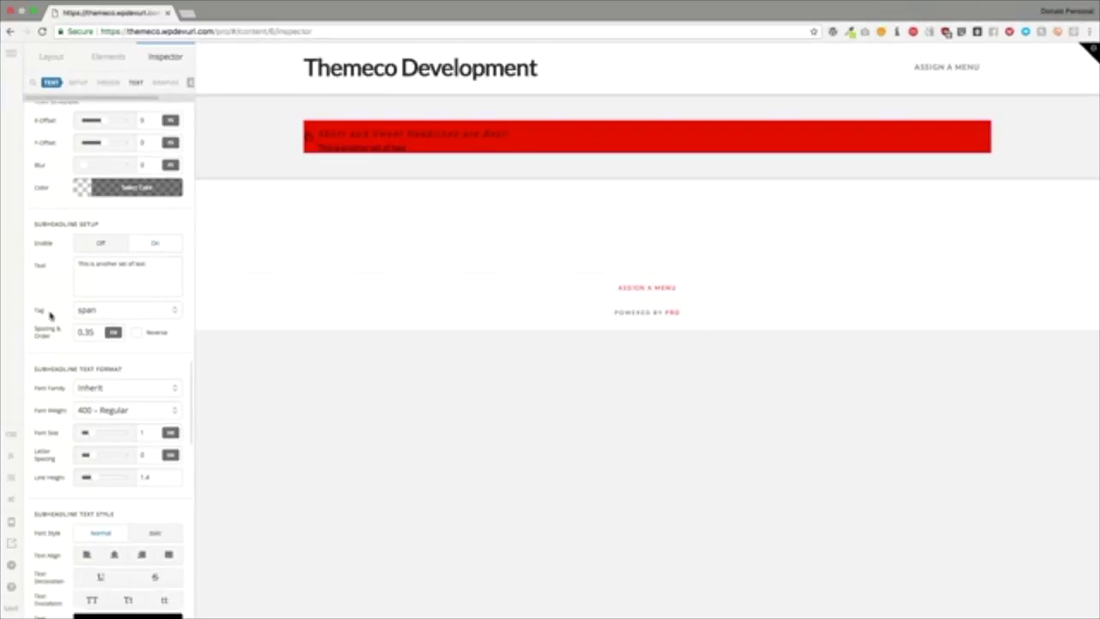
pyautogui.click(86, 310)
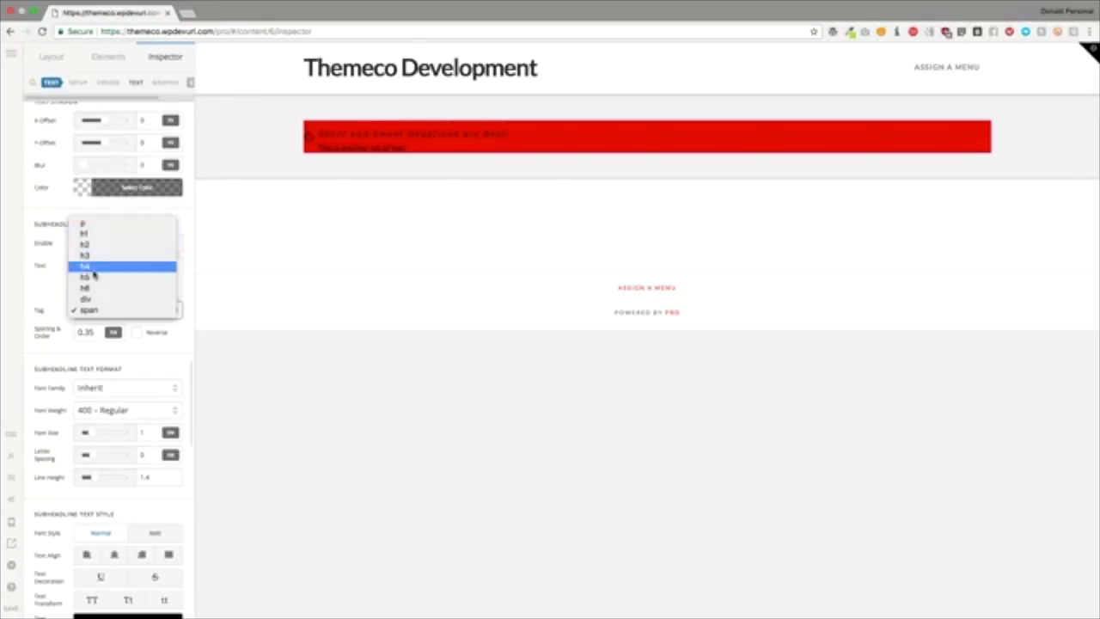
pyautogui.click(83, 338)
pyautogui.moveTo(96, 332); pyautogui.dragTo(75, 332)
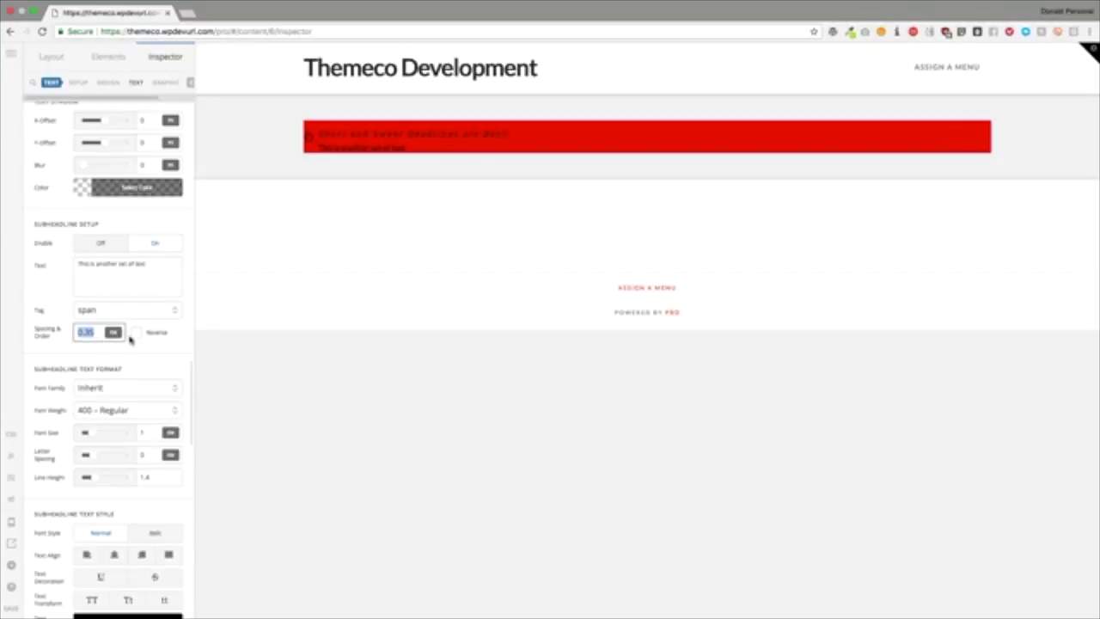
pyautogui.click(134, 334)
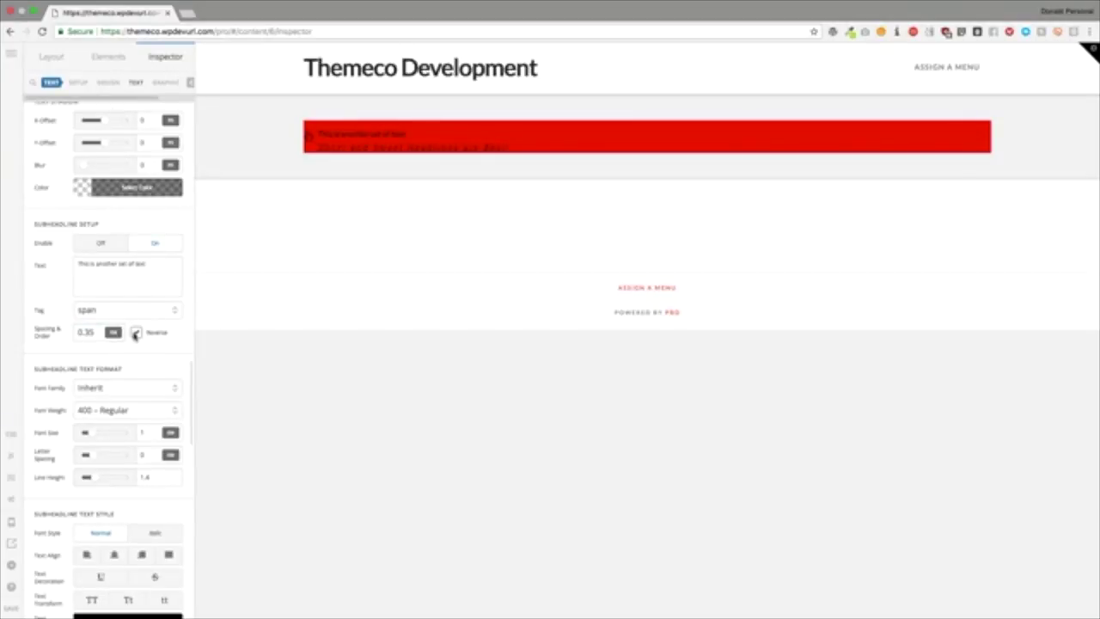
pyautogui.click(134, 335)
pyautogui.scroll(-3, 129, 336)
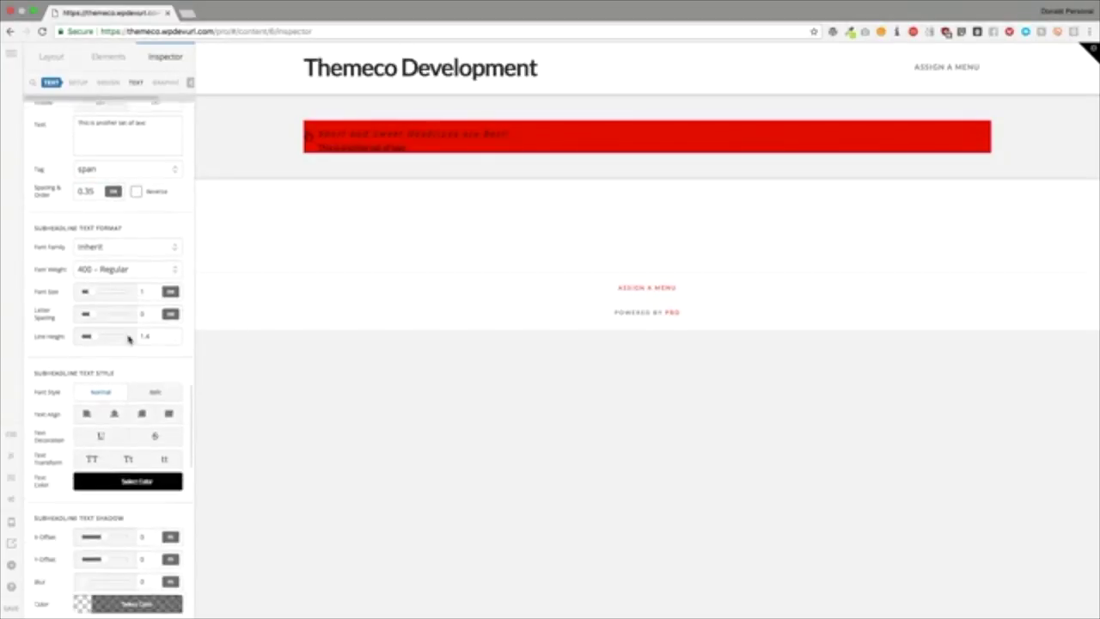
pyautogui.scroll(-2, 41, 229)
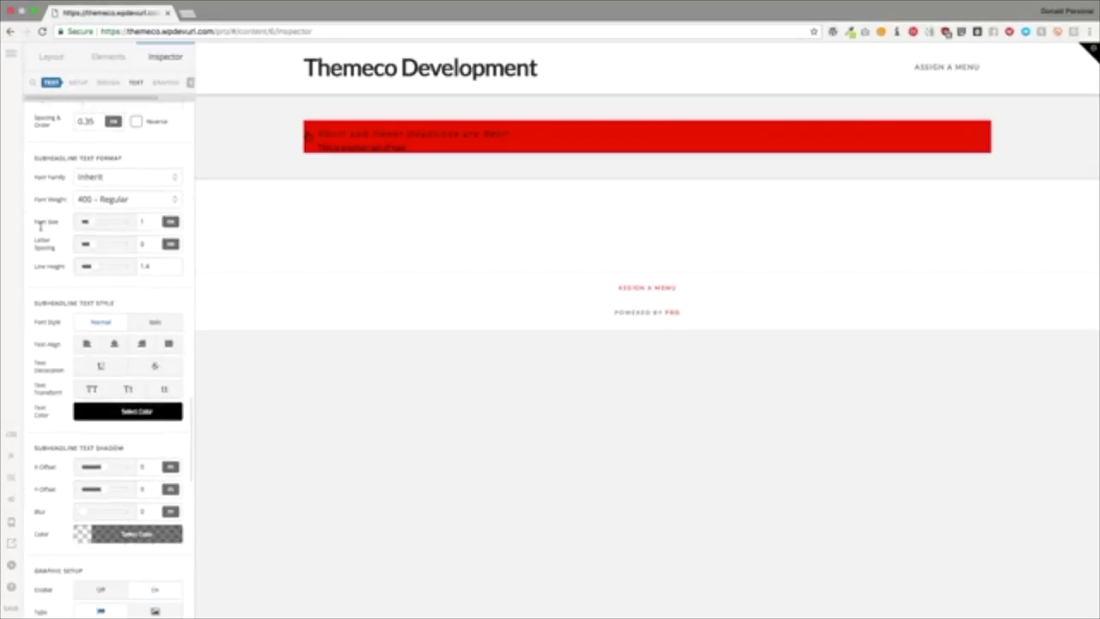
pyautogui.doubleClick(57, 174)
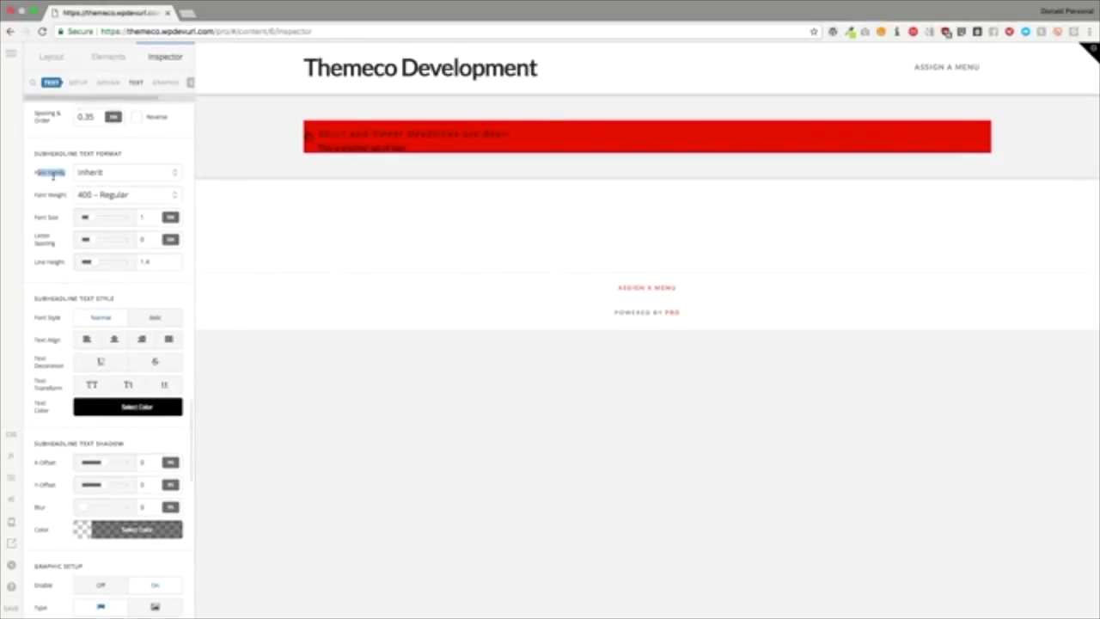
pyautogui.scroll(-6, 47, 177)
pyautogui.scroll(-2, 53, 178)
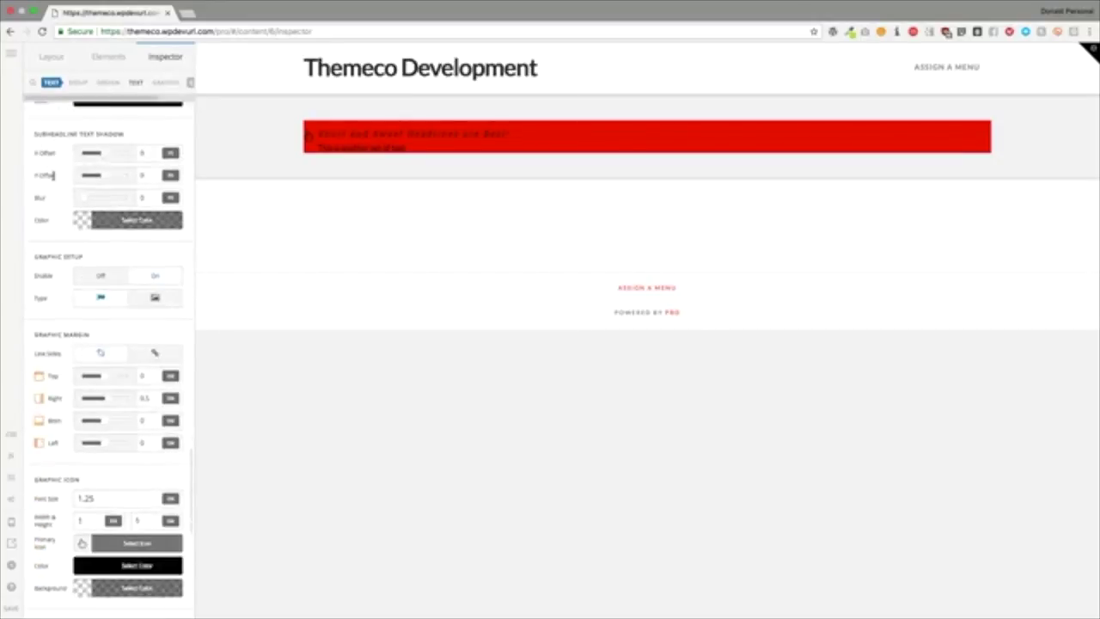
pyautogui.scroll(-2, 54, 175)
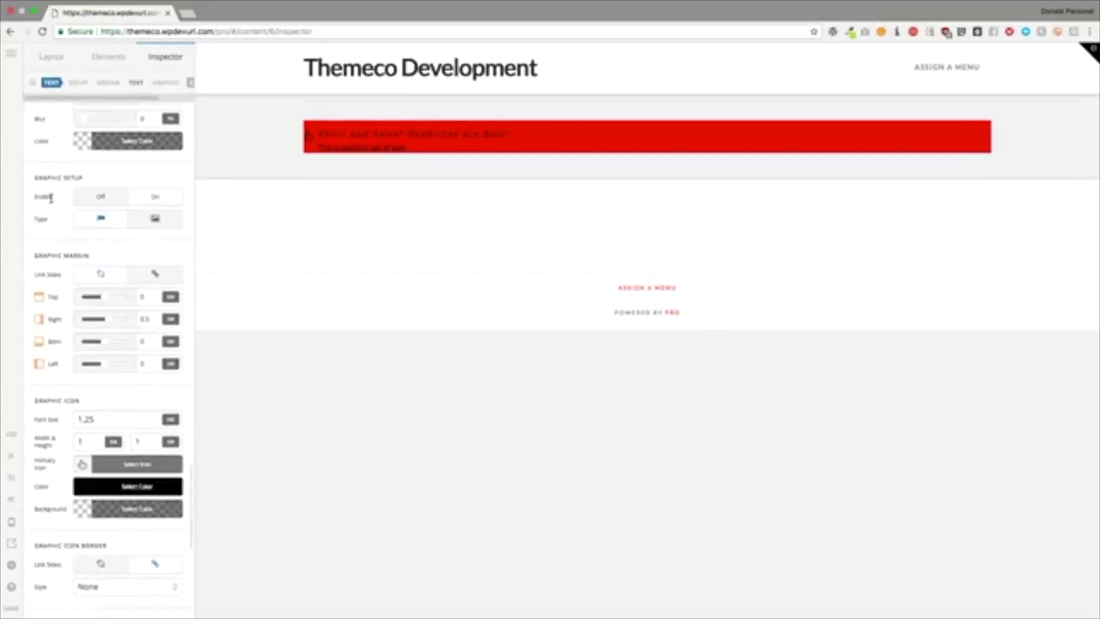
# Step: Turn on the headline graphic and pick an icon for it
pyautogui.click(108, 197)
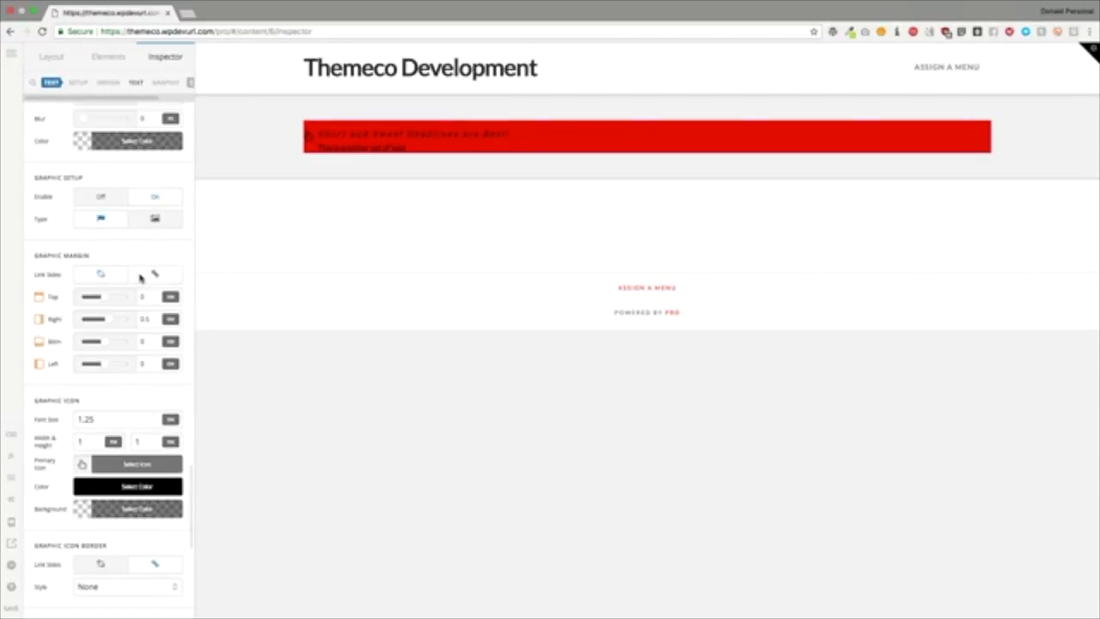
pyautogui.scroll(-4, 137, 277)
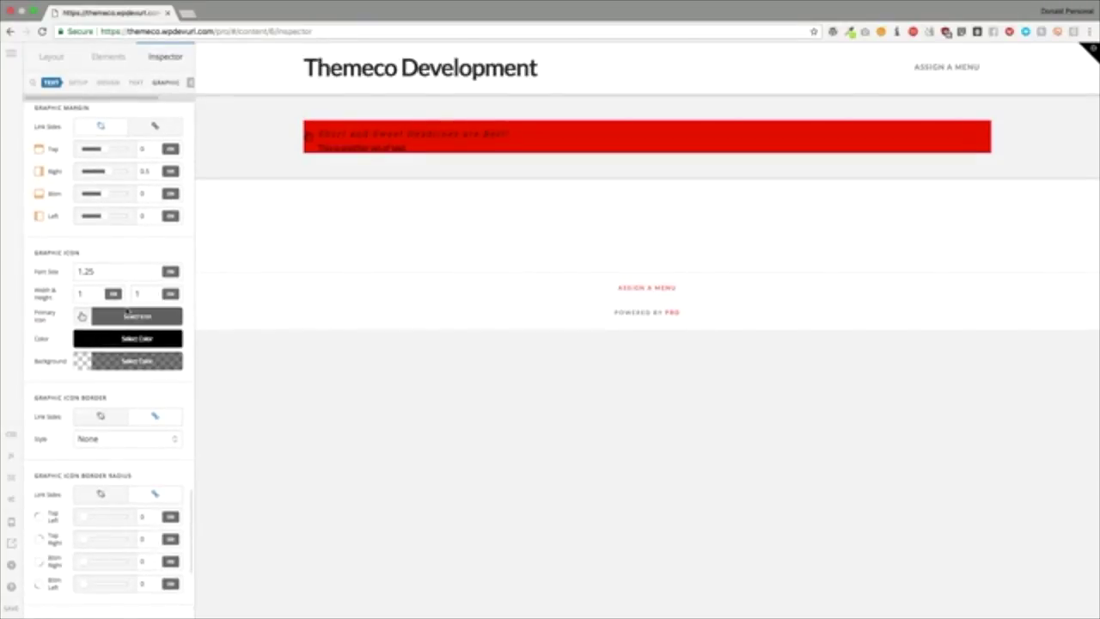
pyautogui.scroll(-1, 127, 309)
pyautogui.click(109, 289)
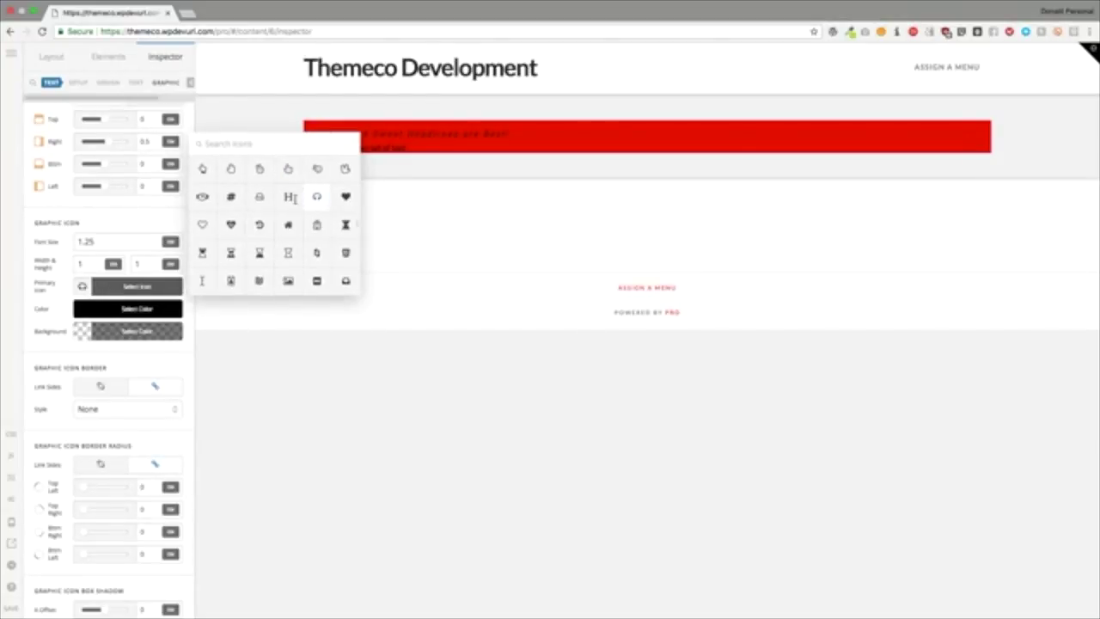
pyautogui.click(202, 196)
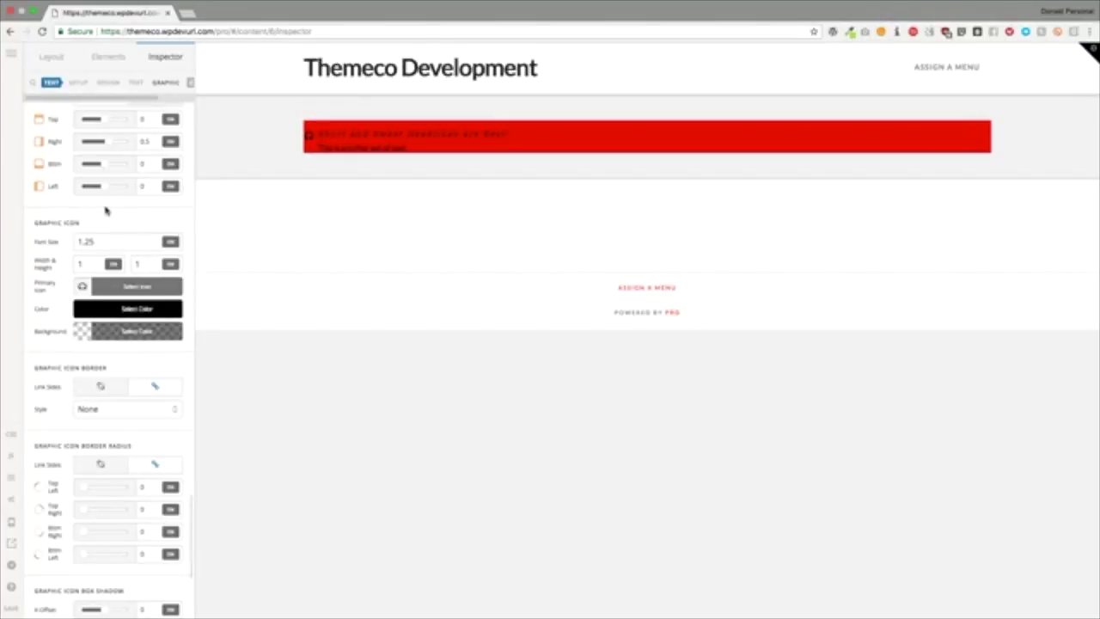
# Step: Change the icon colour from black to near white
pyautogui.click(120, 311)
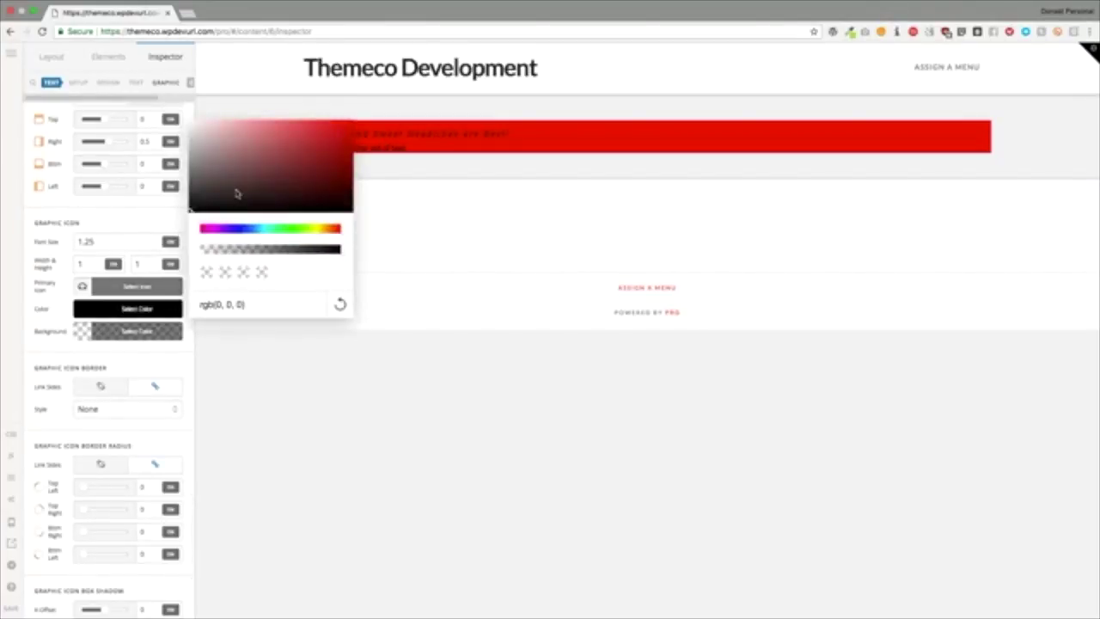
pyautogui.moveTo(236, 193); pyautogui.dragTo(179, 125)
pyautogui.click(161, 206)
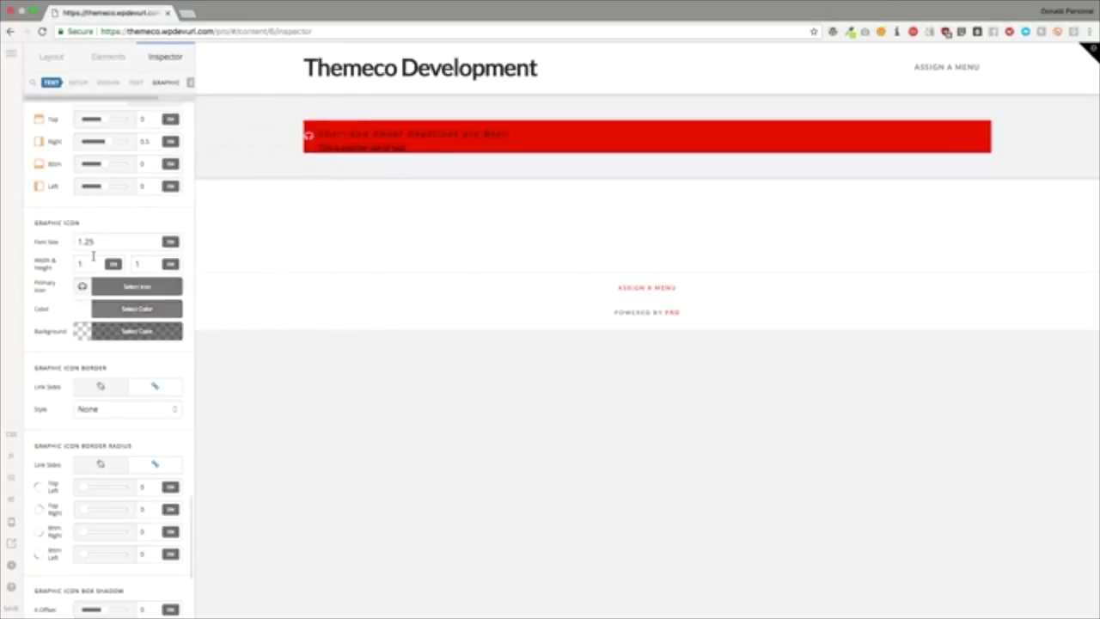
pyautogui.scroll(-1, 96, 255)
# Step: Give the icon an opaque black background
pyautogui.click(133, 282)
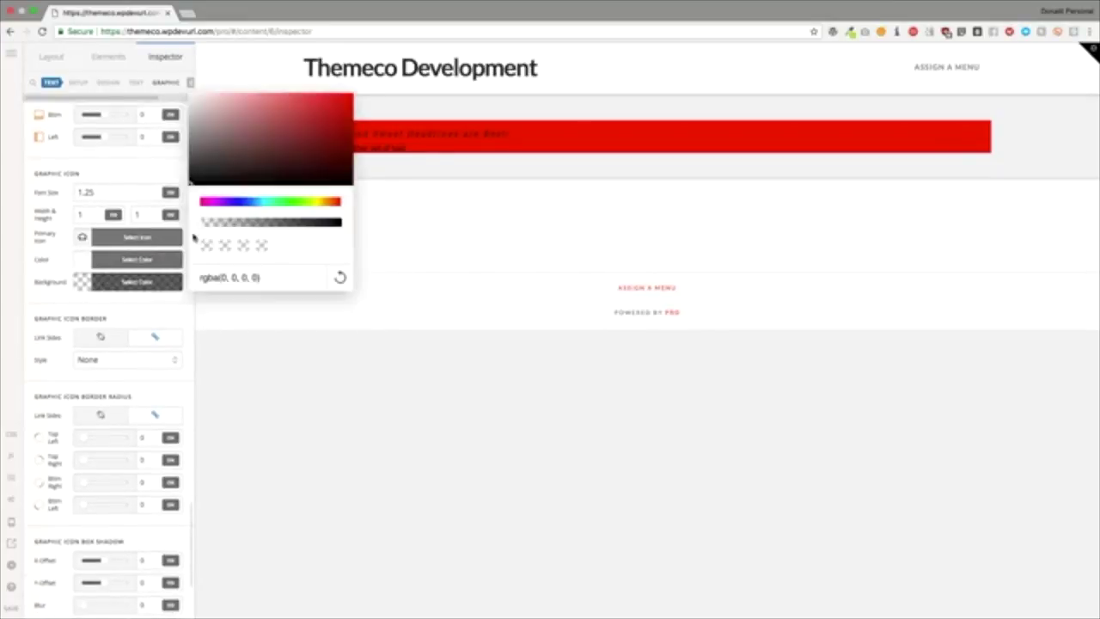
pyautogui.click(204, 219)
pyautogui.click(140, 172)
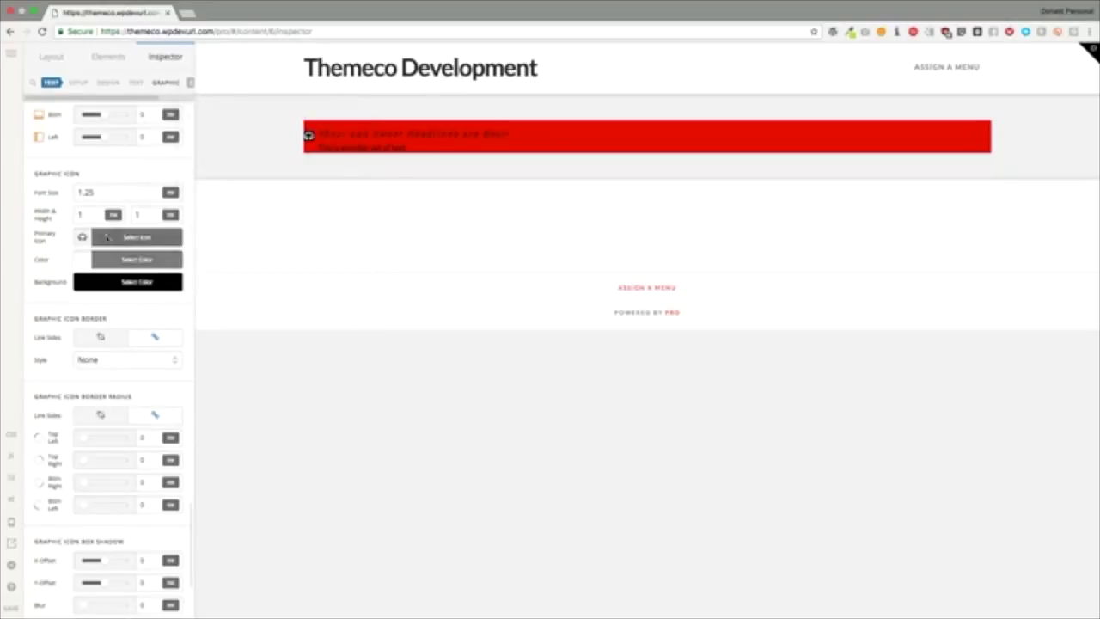
pyautogui.scroll(-2, 105, 238)
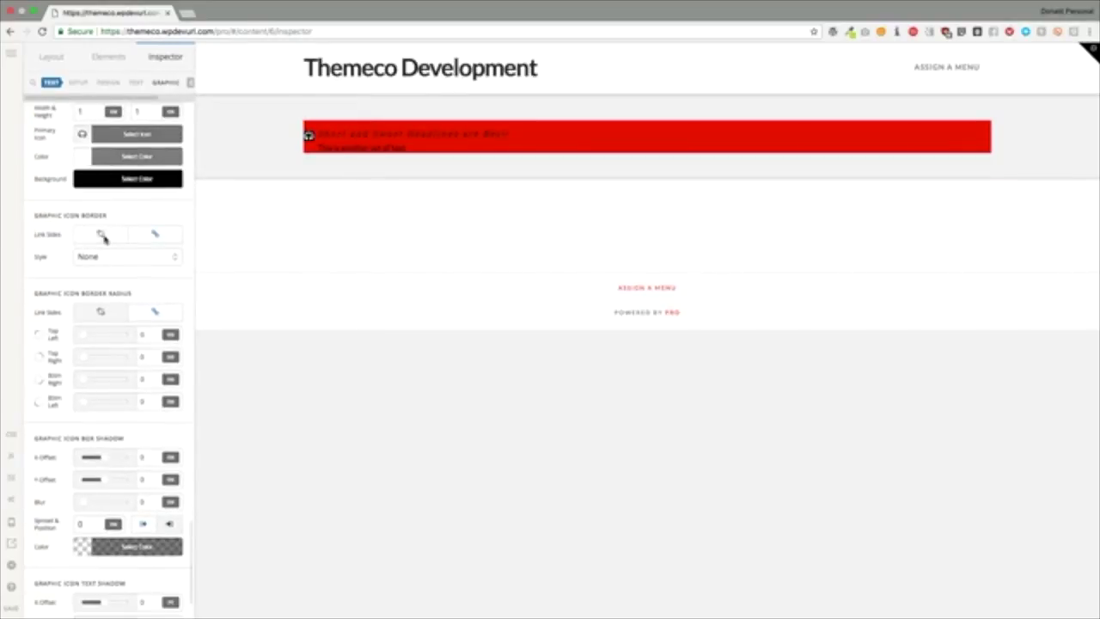
pyautogui.scroll(-2, 95, 241)
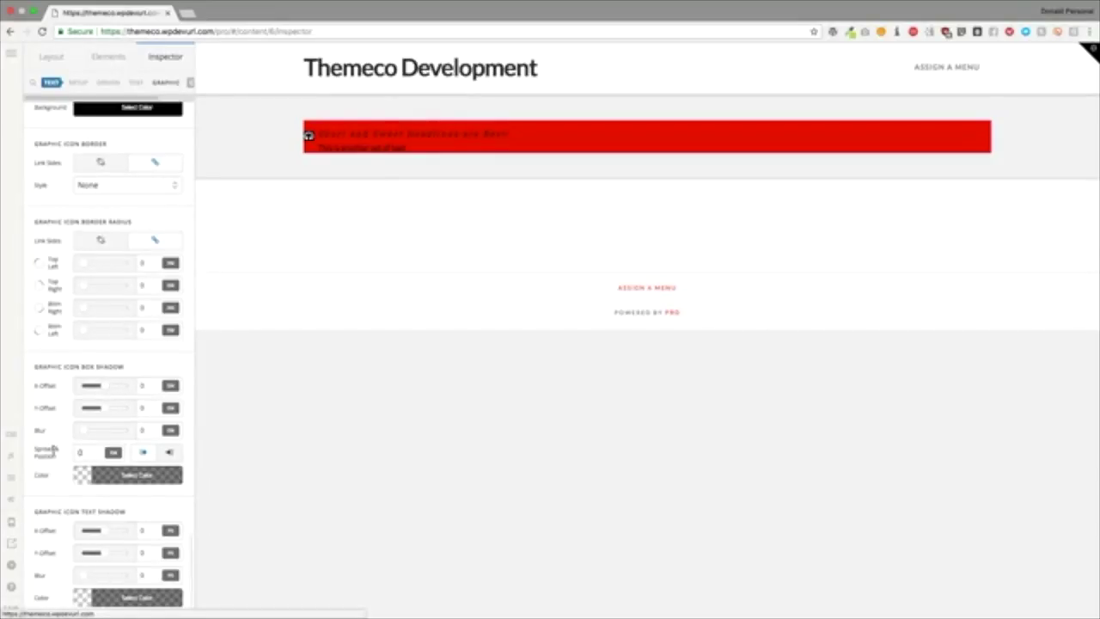
pyautogui.scroll(10, 92, 292)
pyautogui.scroll(5, 92, 297)
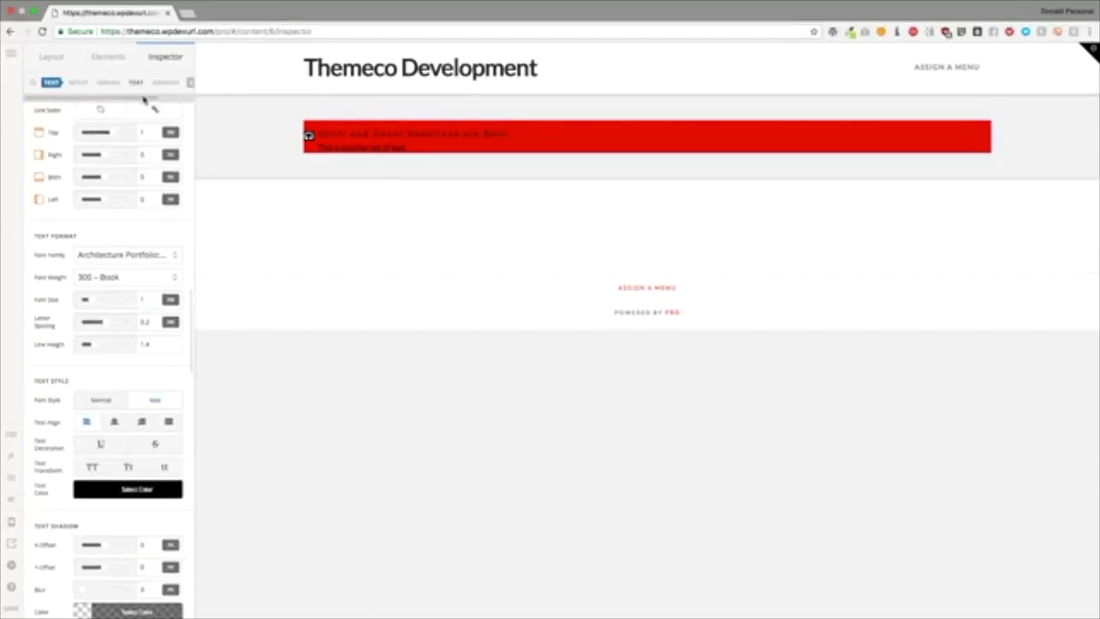
# Step: Remove the red headline with Really Delete and switch to the Elements list
pyautogui.click(163, 83)
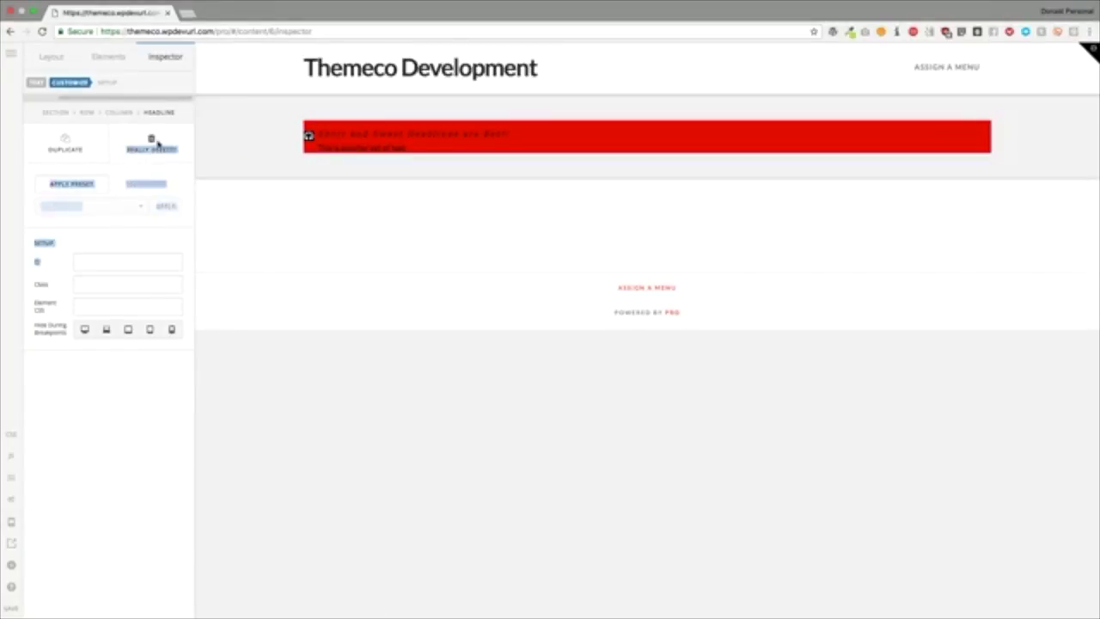
pyautogui.click(152, 143)
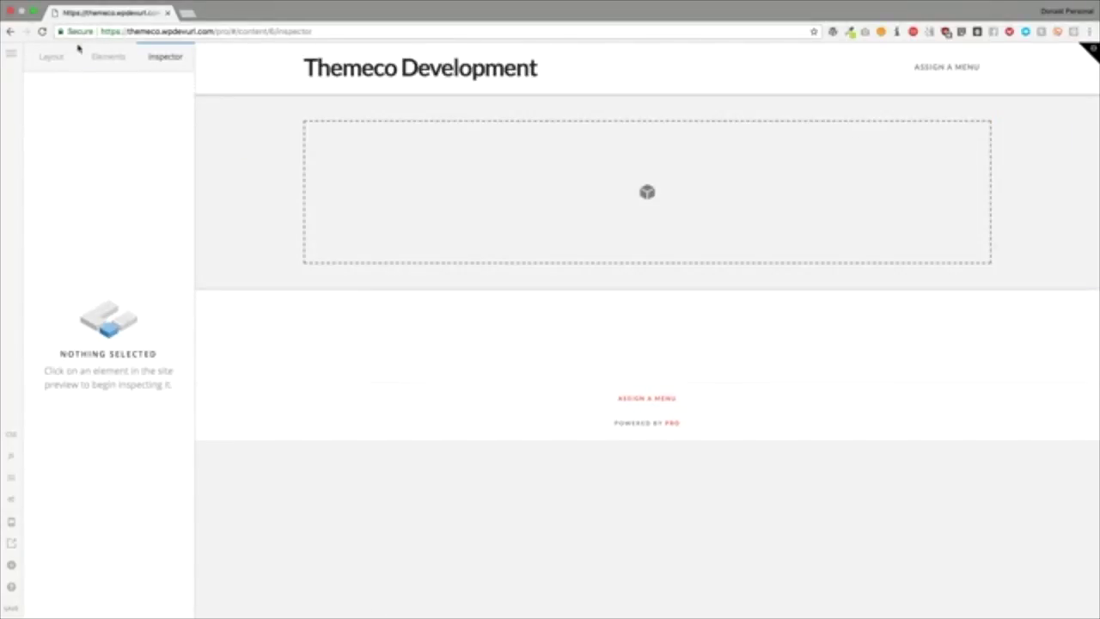
pyautogui.click(107, 56)
pyautogui.scroll(-5, 126, 276)
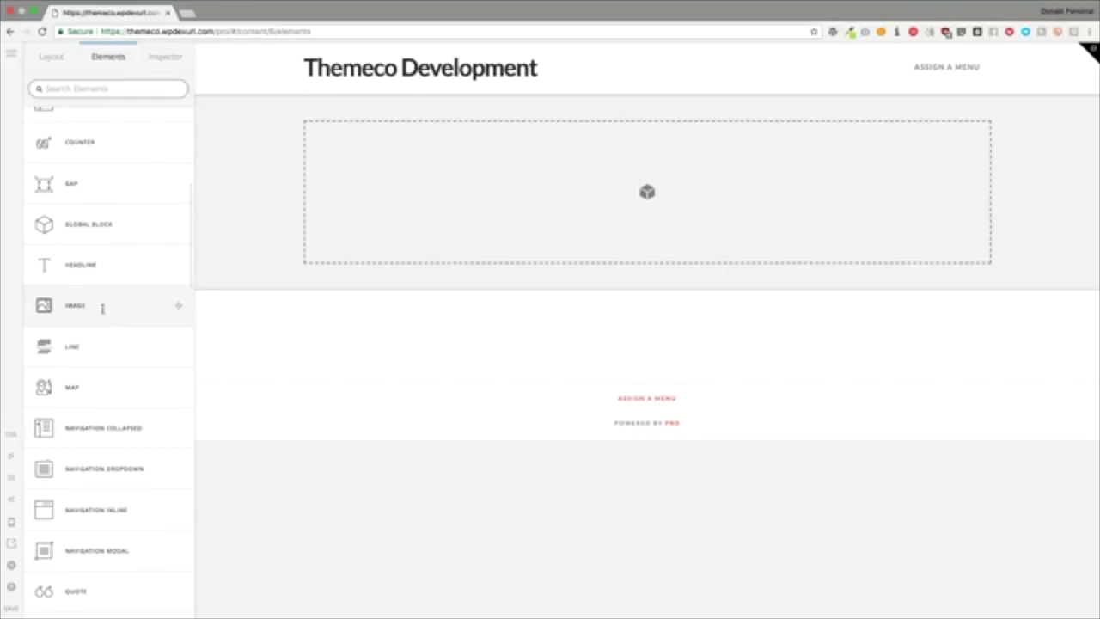
pyautogui.scroll(-3, 103, 310)
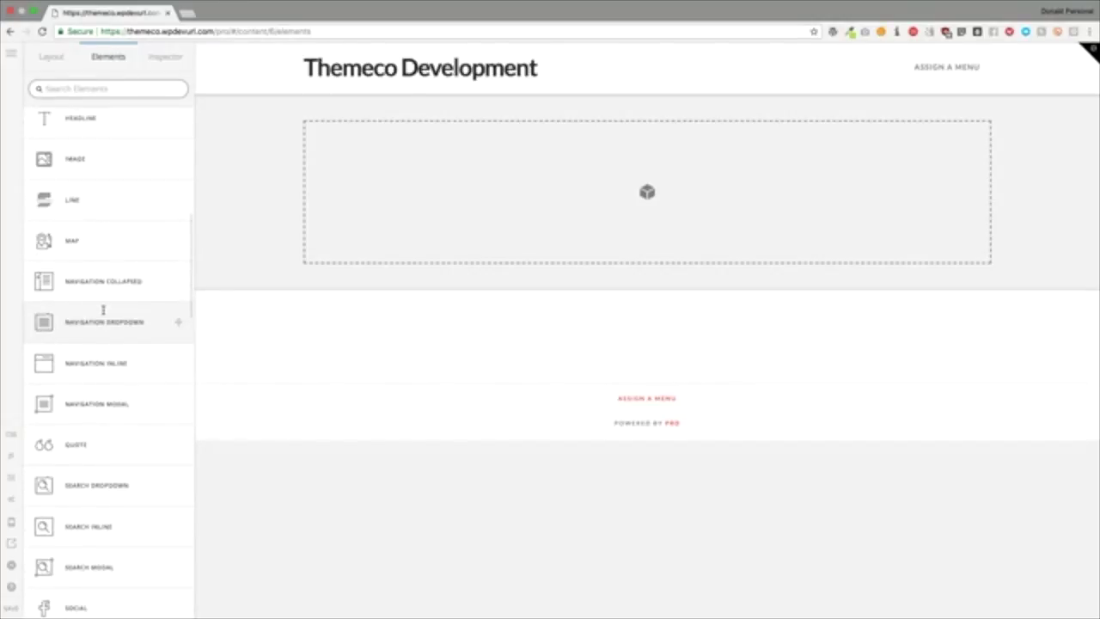
pyautogui.scroll(-4, 104, 309)
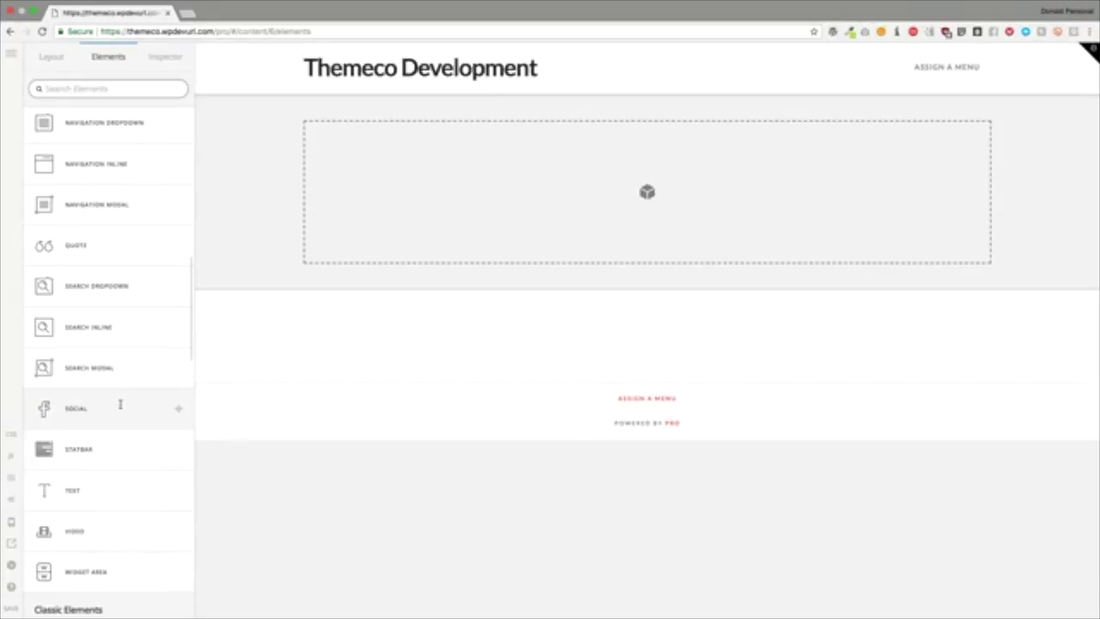
pyautogui.scroll(5, 99, 245)
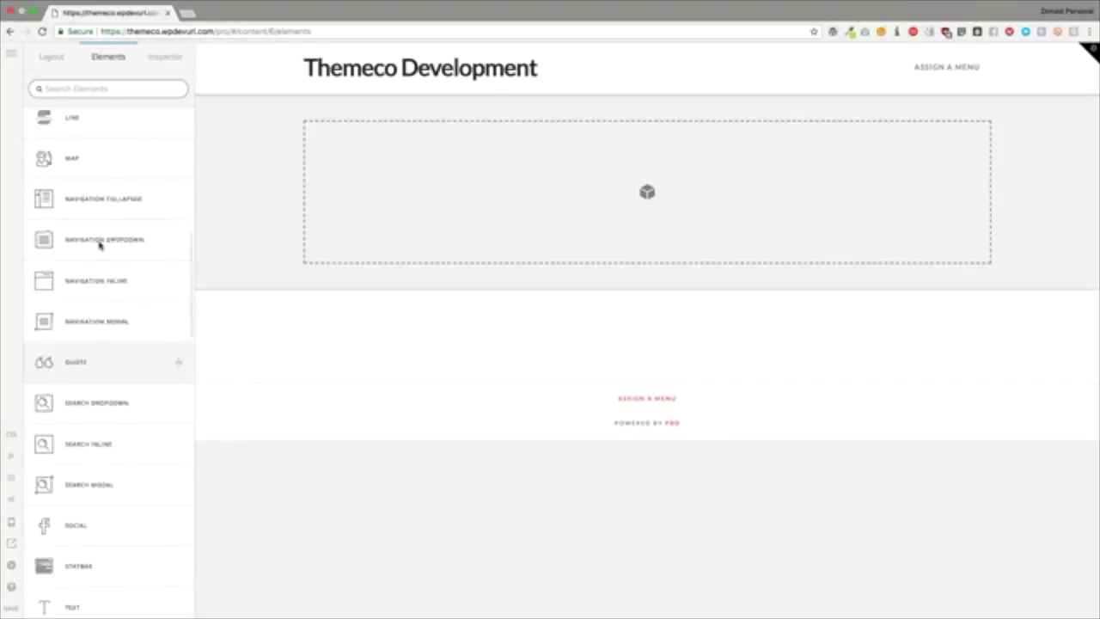